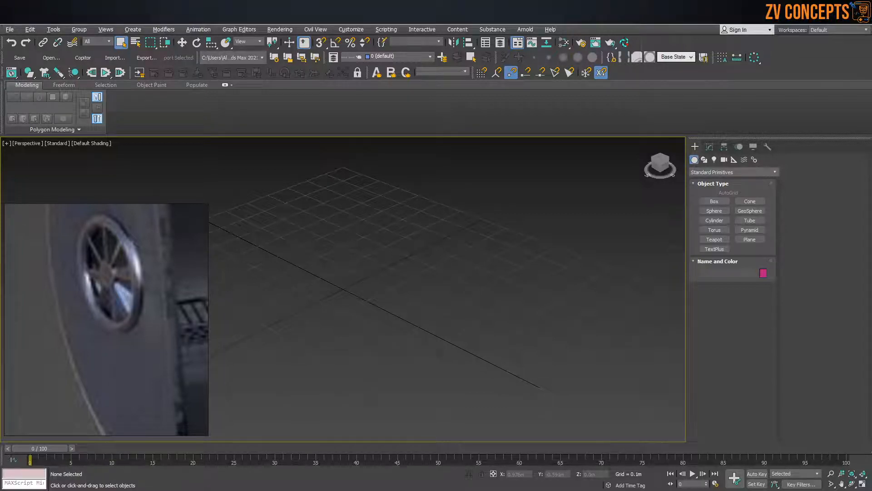
Find the barbecue grill wireframe screenshot in the Skype chat history and open it.
scroll(476, 263, "up", 5)
scroll(476, 262, "up", 10)
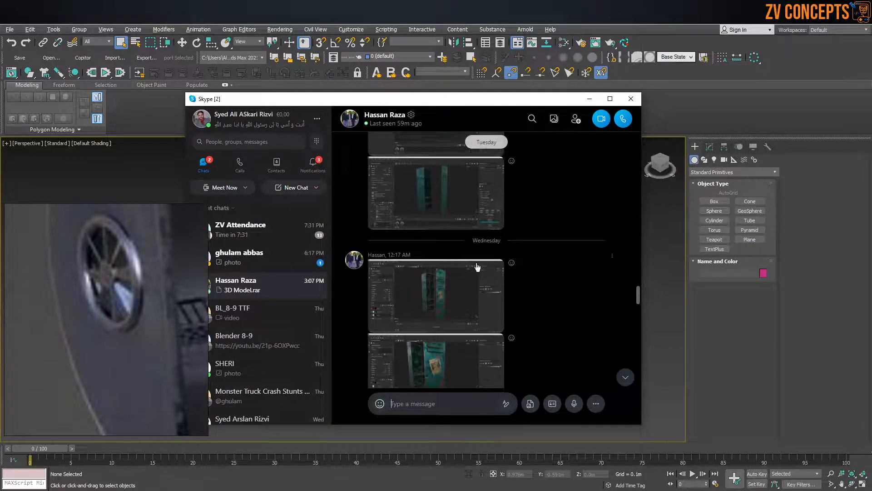
scroll(477, 267, "up", 10)
scroll(478, 263, "up", 10)
scroll(480, 265, "up", 5)
left_click(418, 218)
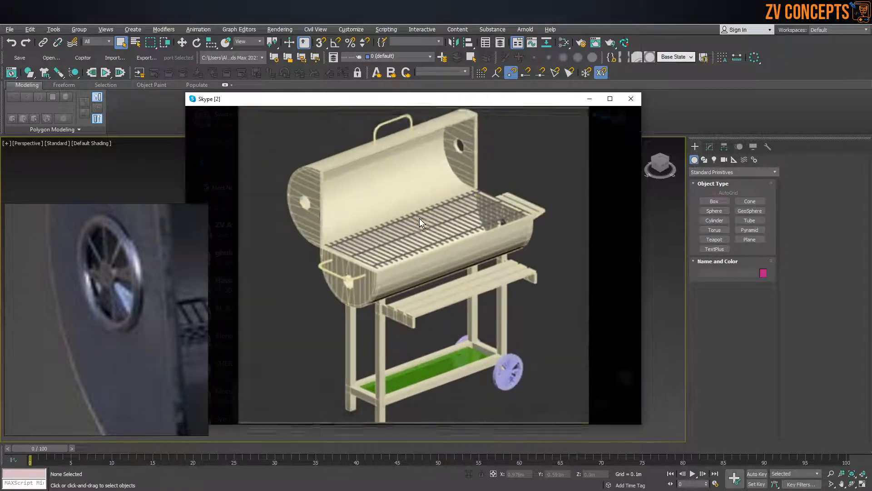
Examine the lid vents, drum, front shelf, lower rack and wheels in the wireframe screenshot and compare them with the reference photo.
scroll(313, 183, "up", 5)
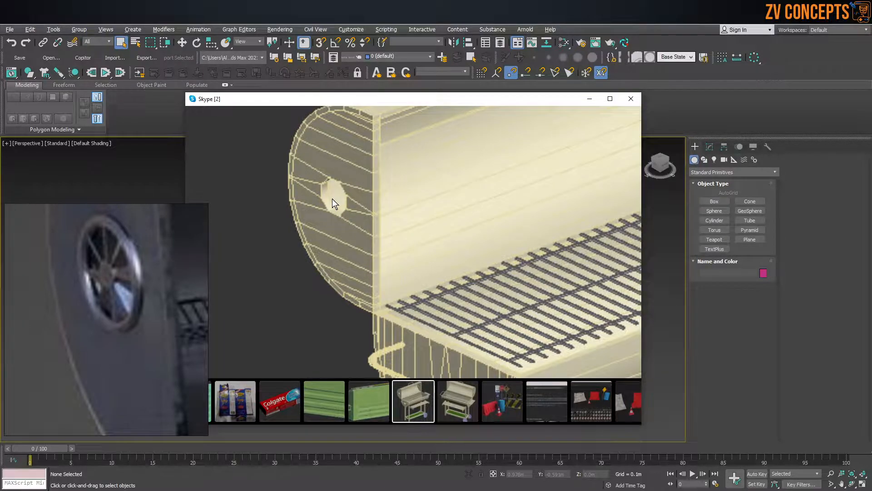
left_click(374, 185)
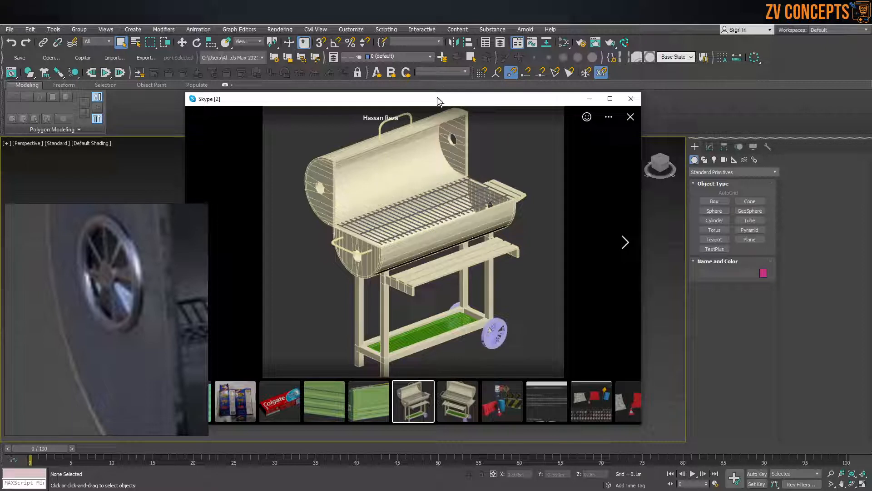
left_click(370, 261)
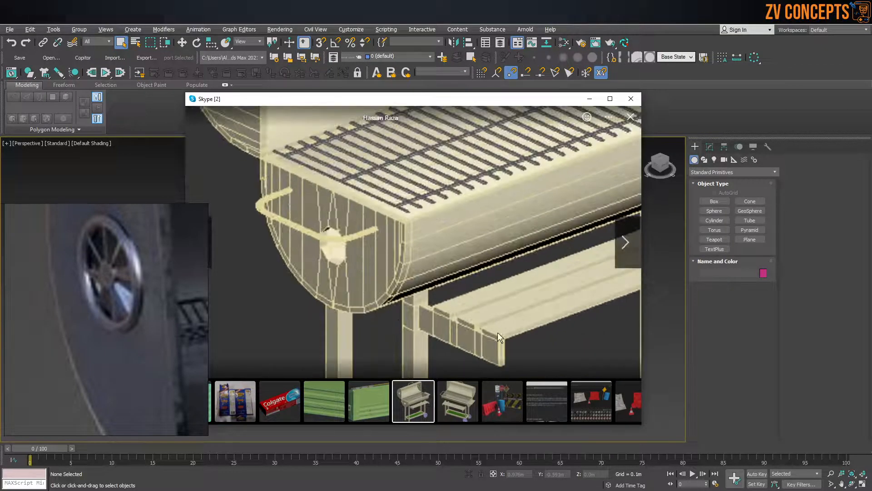
left_click(410, 284)
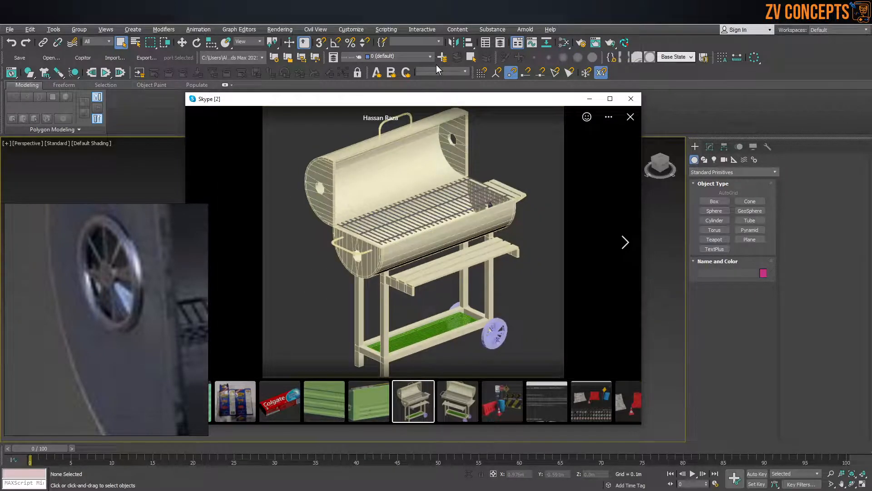
left_click(443, 342)
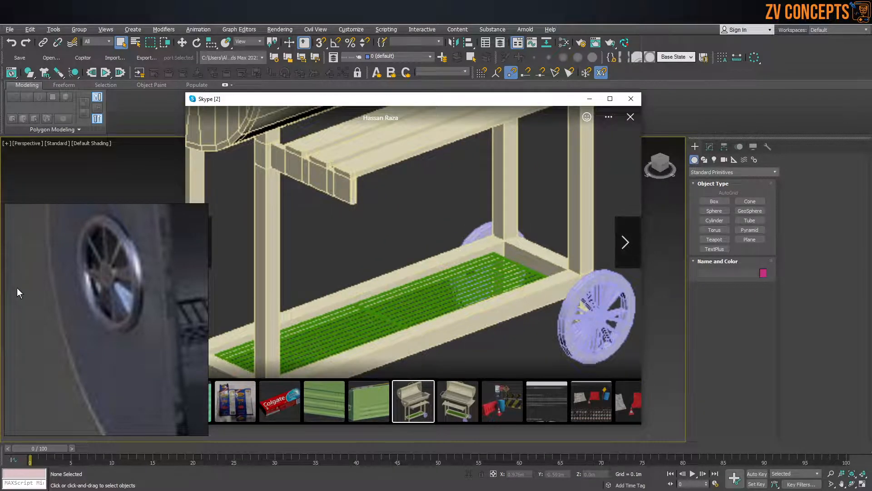
scroll(91, 278, "down", 3)
scroll(168, 394, "up", 4)
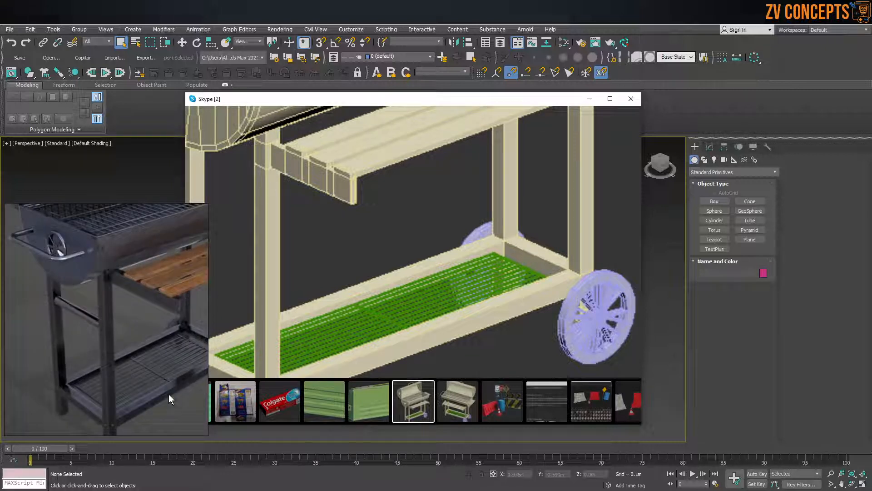
scroll(116, 359, "down", 4)
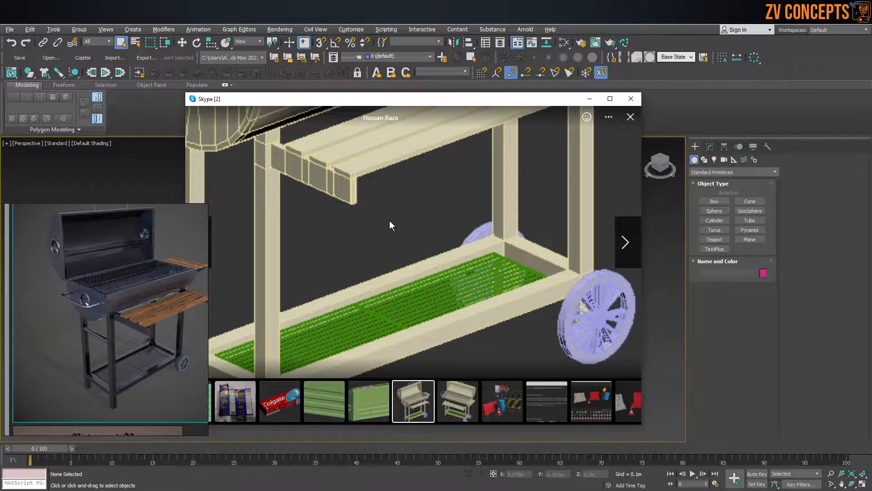
scroll(389, 220, "down", 4)
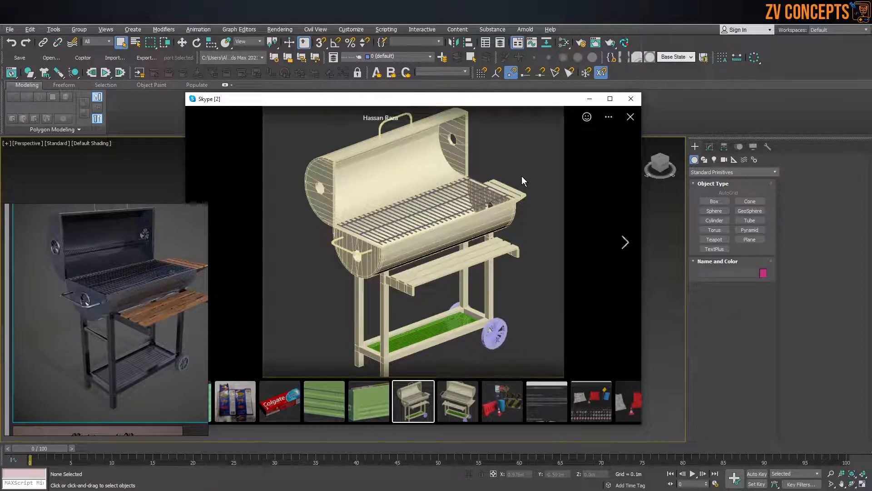
Compare the grill's side shelf and cooking grate with the reference photo, and put the chat image and Skype window away.
scroll(520, 189, "up", 3)
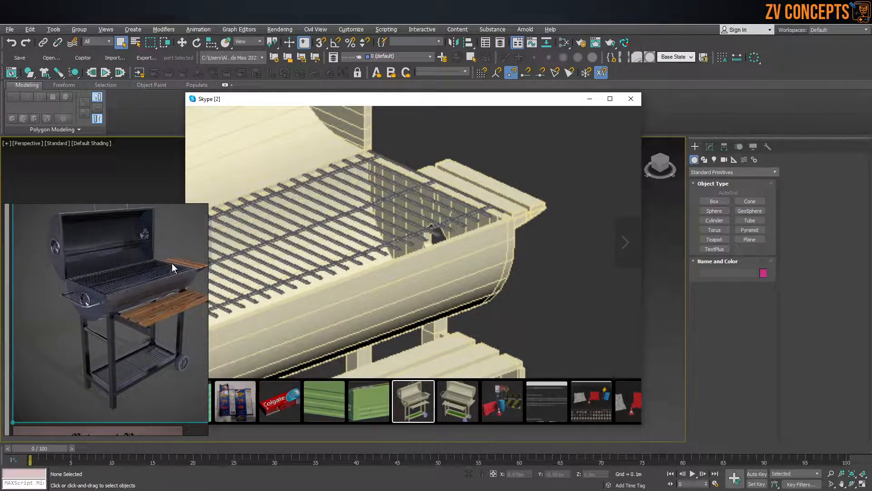
scroll(175, 262, "up", 4)
scroll(168, 273, "down", 2)
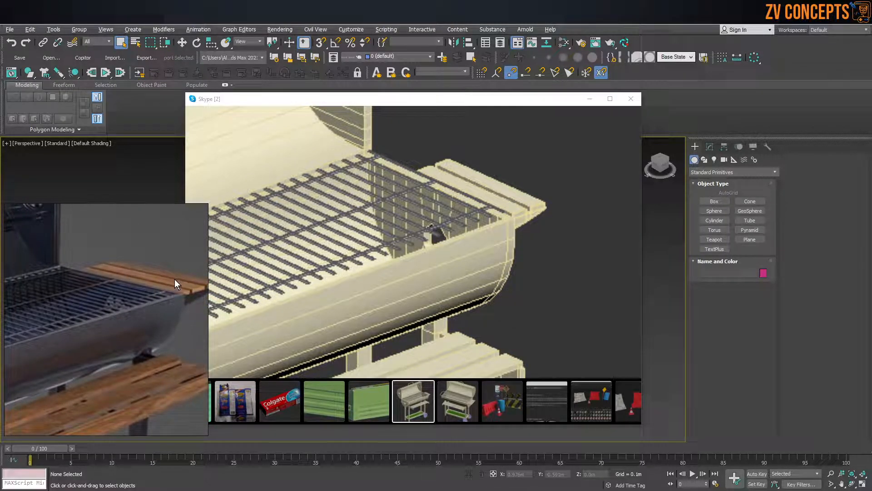
scroll(173, 279, "down", 5)
scroll(59, 314, "up", 2)
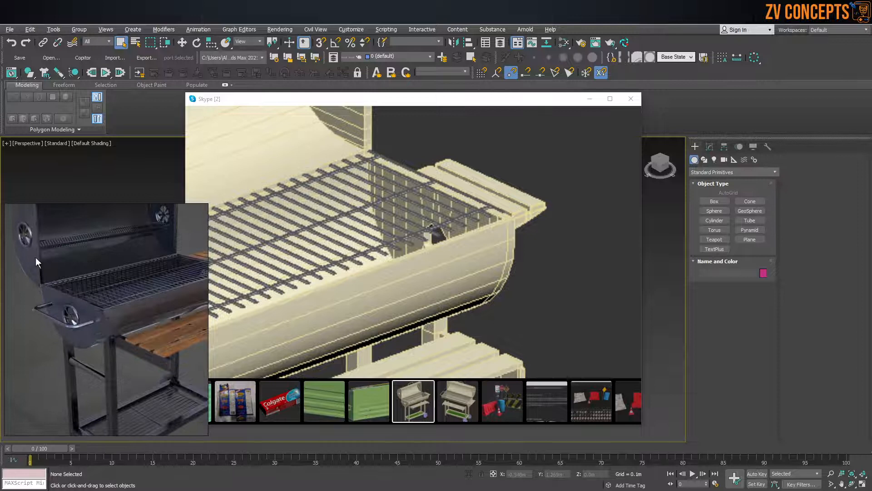
scroll(134, 302, "down", 5)
scroll(136, 277, "up", 4)
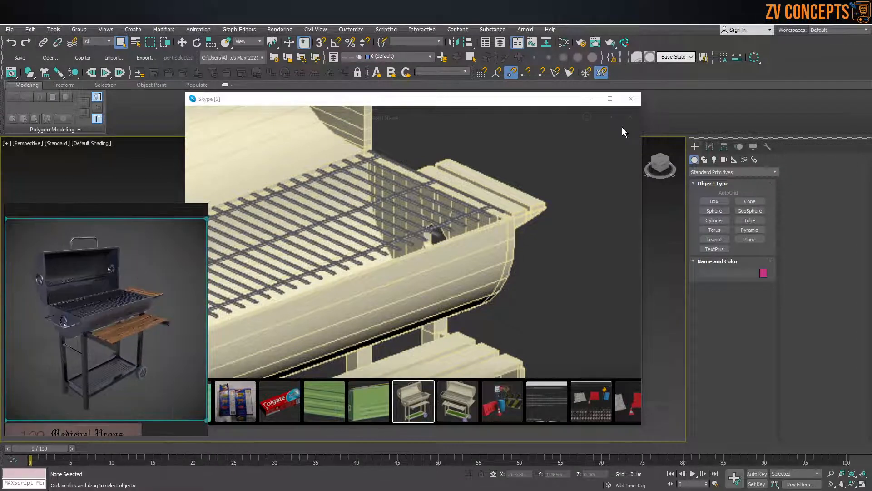
left_click(632, 118)
left_click(590, 99)
Create a cylinder in the Front view with a radius of about 0.155 m and a height of about 0.167 m.
middle_click_drag(456, 268, 502, 255)
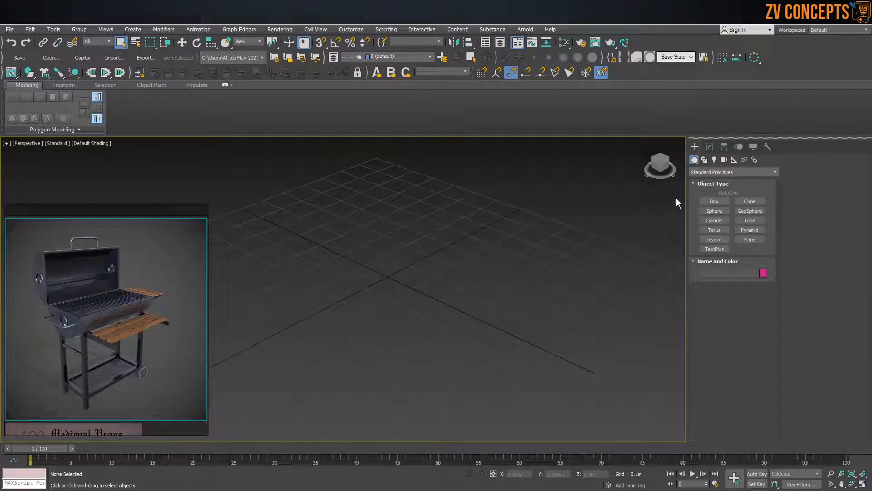
left_click(712, 221)
key("f")
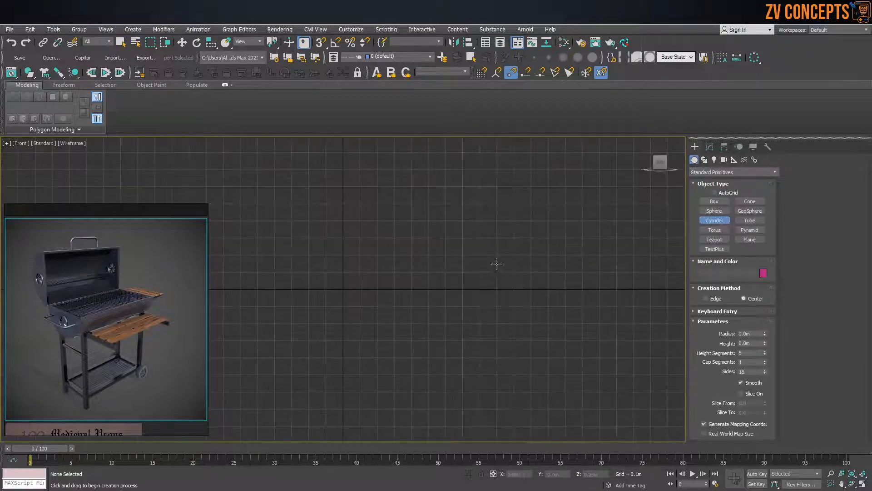
left_click_drag(350, 205, 374, 249)
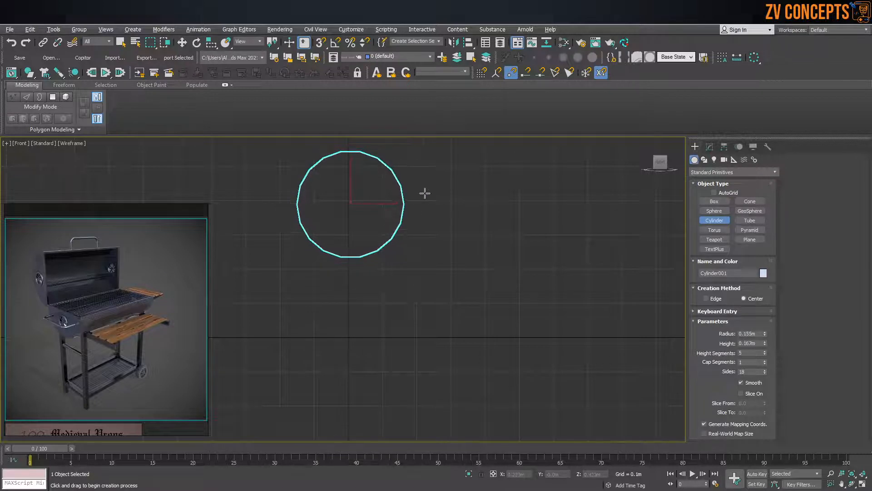
Set the cylinder's radius to 0.1 m while viewing it from the top.
key("t")
middle_click_drag(349, 298, 389, 239)
scroll(390, 240, "up", 5)
scroll(388, 239, "down", 3)
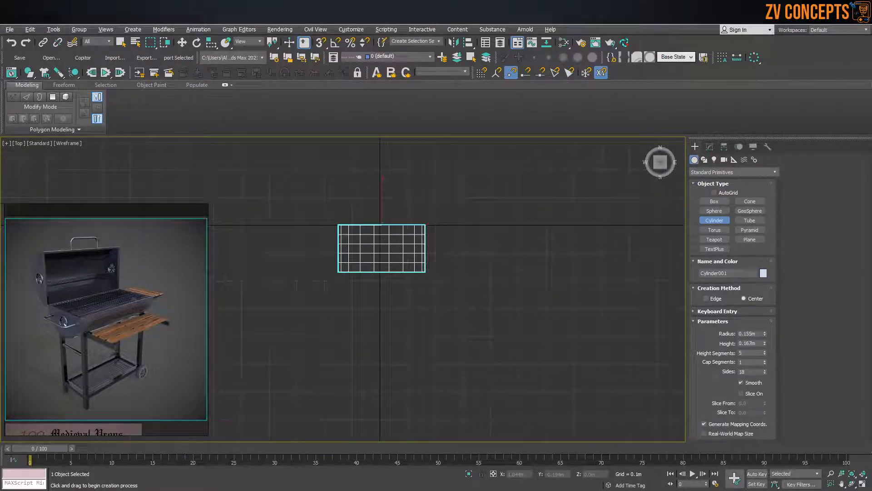
mouse_move(765, 333)
left_mouse_down()
mouse_move(765, 313)
mouse_move(756, 341)
left_mouse_up()
double_click(748, 333)
type("0.1")
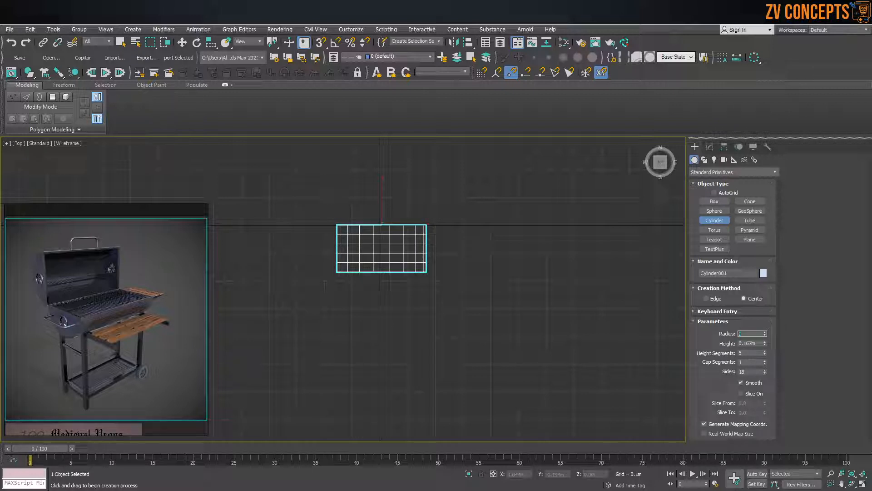
key("Return")
Set the cylinder's height to 1 m, after trying 3 m.
key("Tab")
type("3")
key("Return")
scroll(446, 241, "down", 3)
scroll(445, 241, "down", 3)
type("1")
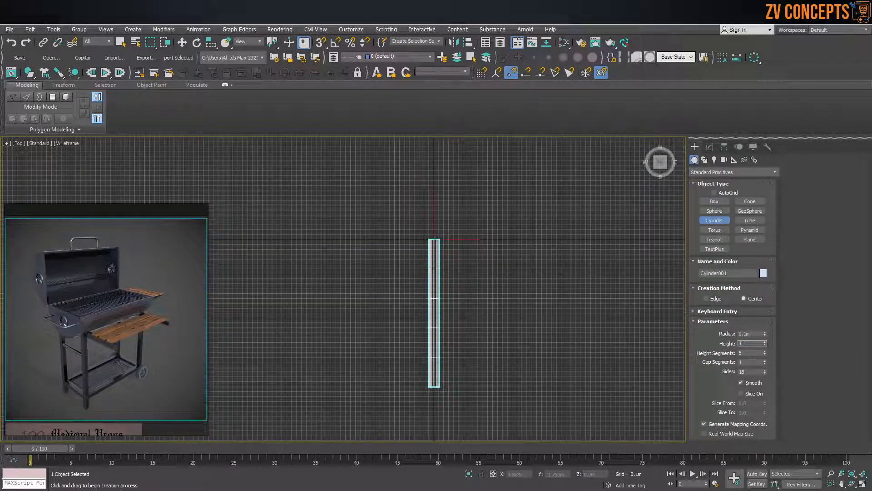
key("Return")
middle_click_drag(447, 272, 446, 259)
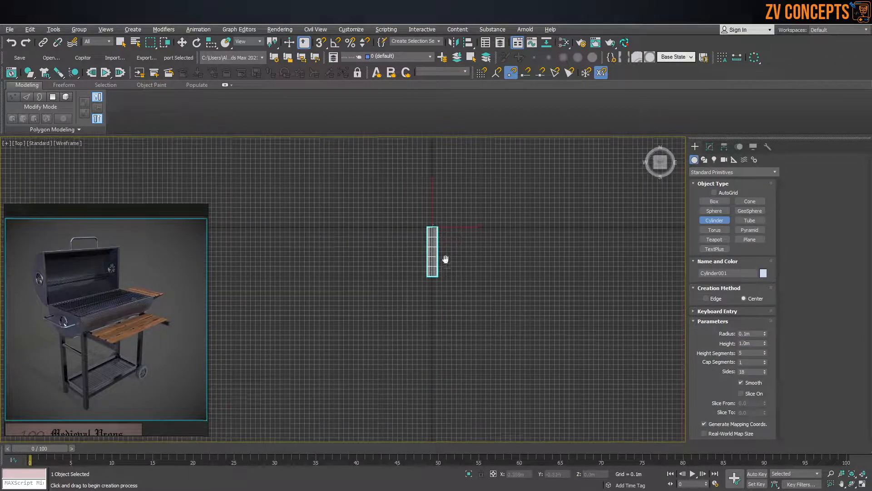
Position the cylinder at 0 m on the X and Y axes.
key("f")
key("z")
scroll(394, 229, "down", 4)
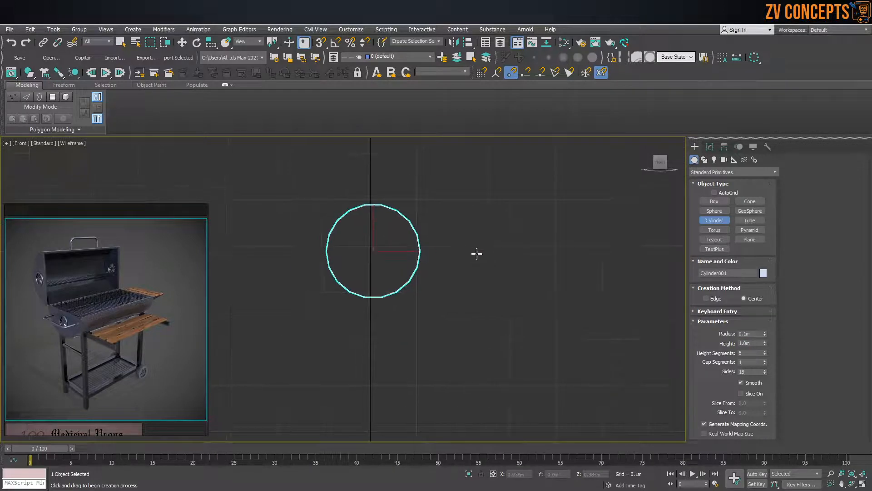
key("p")
mouse_move(434, 232)
middle_mouse_down("alt")
mouse_move(437, 200)
mouse_move(395, 241)
mouse_move(346, 246)
middle_mouse_up("alt")
scroll(346, 247, "down", 3)
key("w")
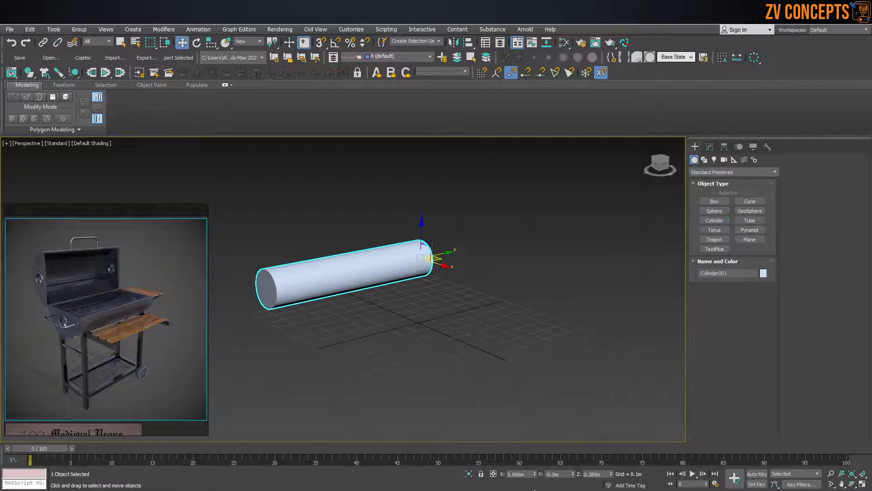
right_click(535, 473)
right_click(574, 474)
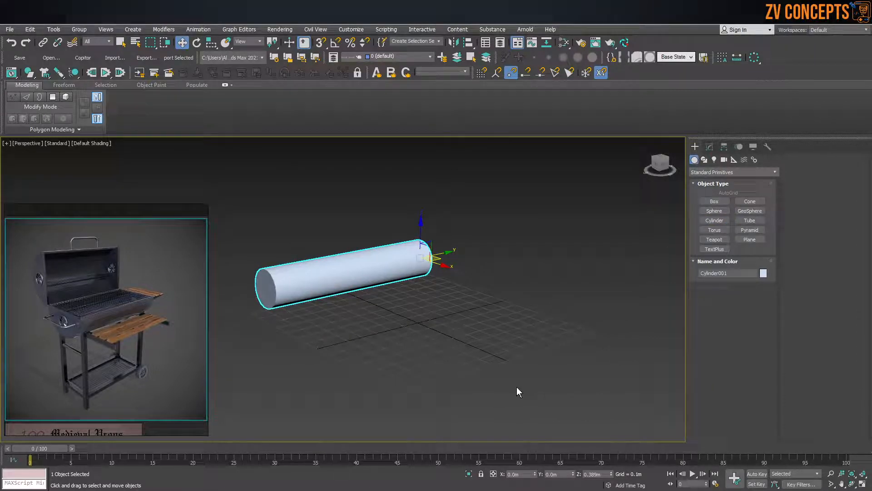
Enlarge the cylinder's radius to about 0.202 m and set its number of sides to 16.
left_click(710, 146)
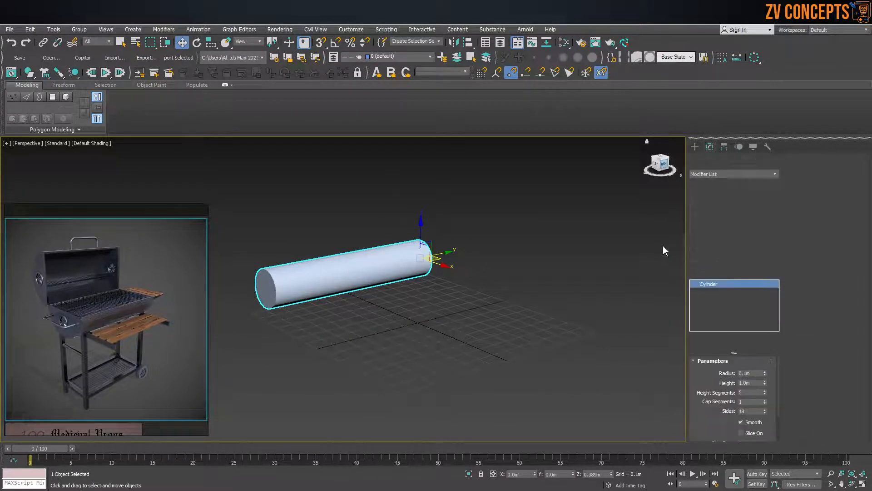
left_click_drag(762, 375, 756, 331)
scroll(399, 237, "up", 5)
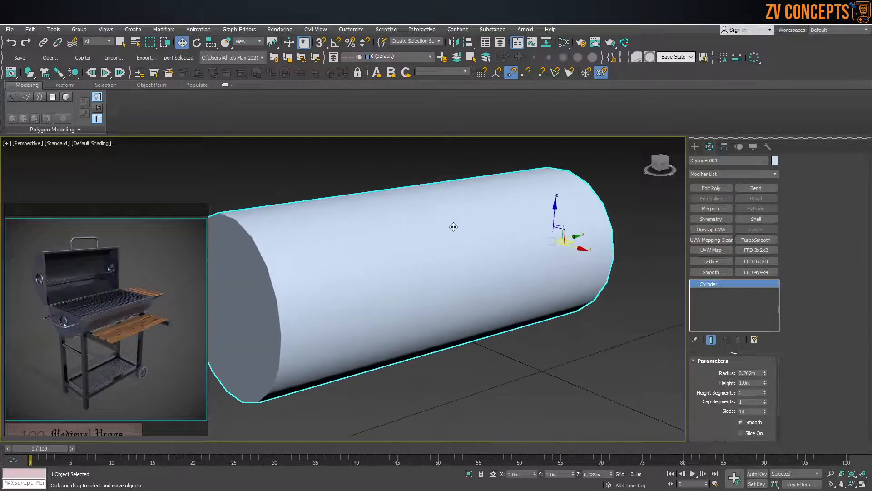
key("f")
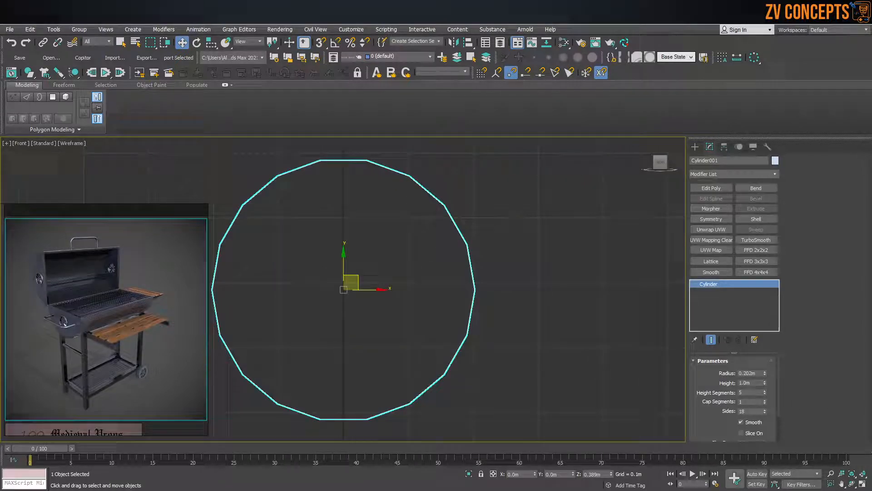
double_click(748, 412)
type("16")
key("Return")
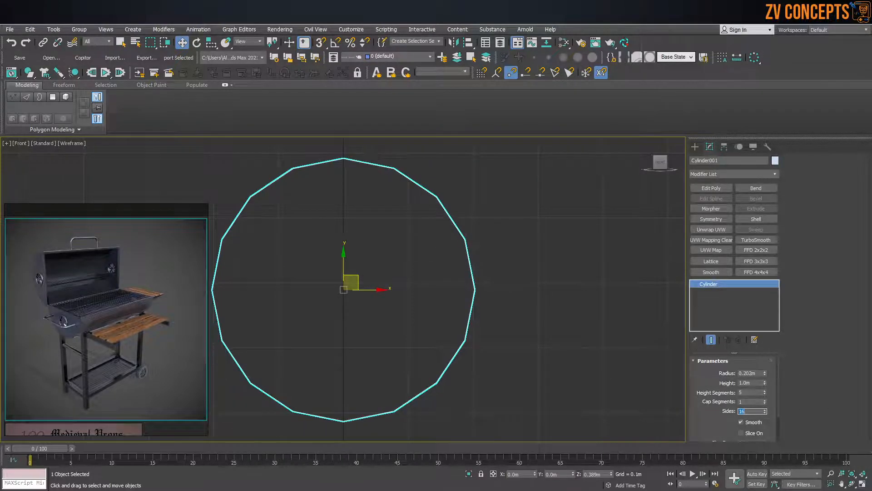
middle_click_drag(401, 285, 465, 269)
scroll(459, 259, "down", 3)
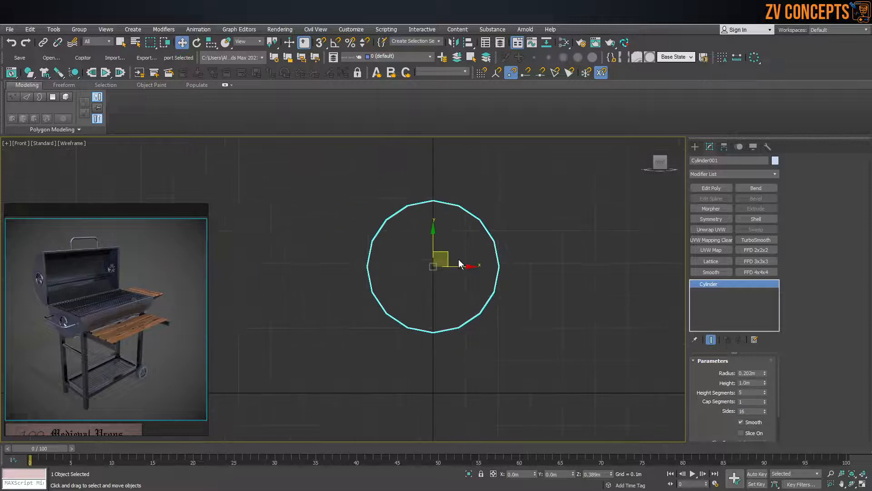
right_click(468, 262)
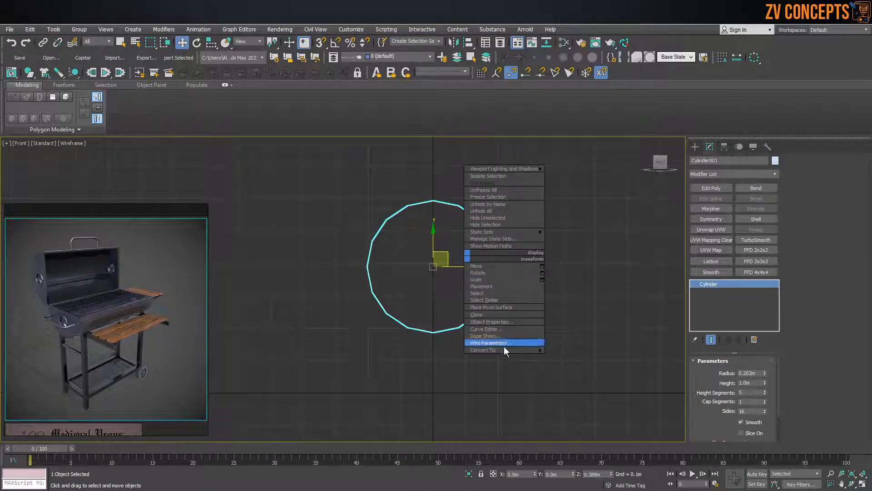
mouse_move(506, 349)
left_click(598, 357)
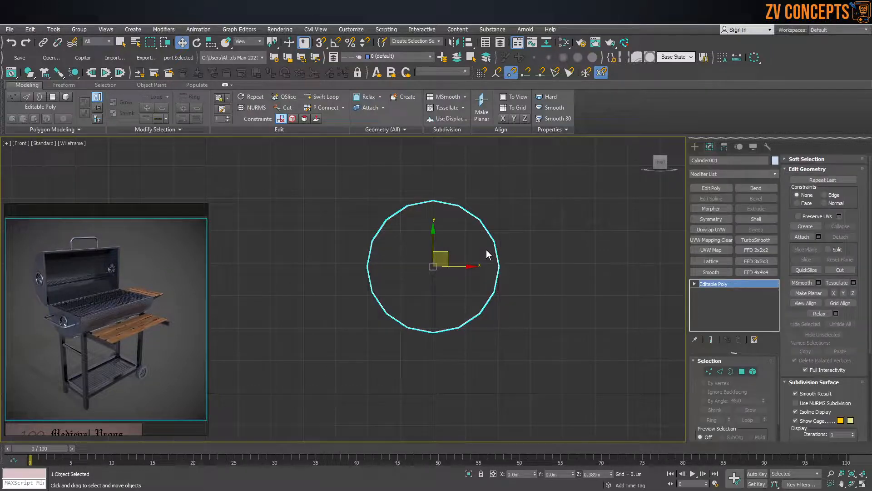
middle_click_drag(477, 241, 413, 275, "alt")
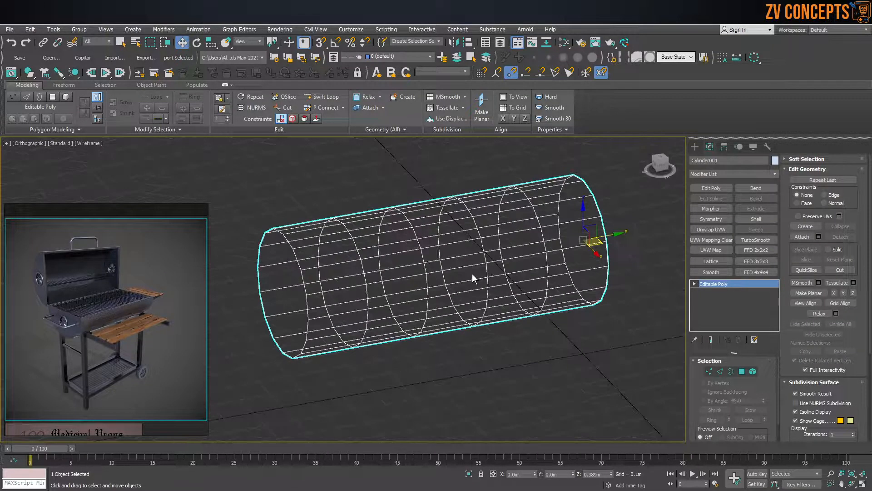
key("ctrl+z")
Reduce the cylinder's height segments to 1 and convert it to an editable poly.
right_click(764, 393)
middle_click_drag(345, 248, 365, 249)
key("f")
key("z")
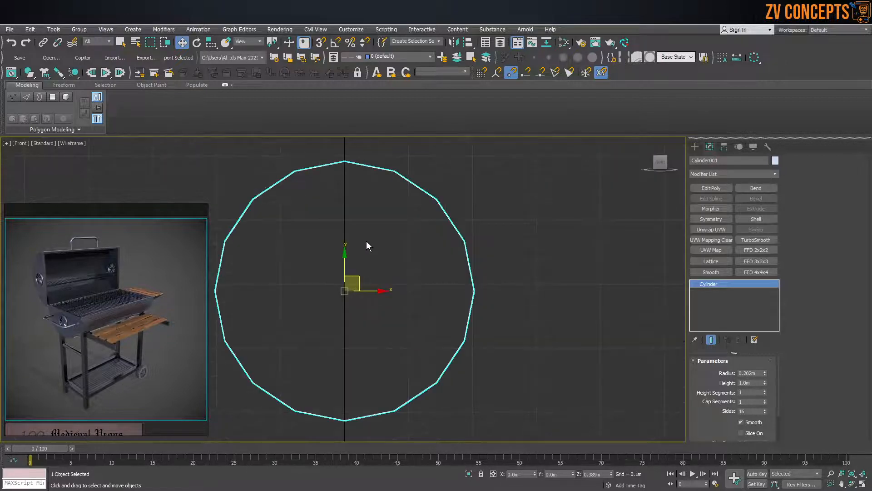
right_click(366, 245)
mouse_move(423, 333)
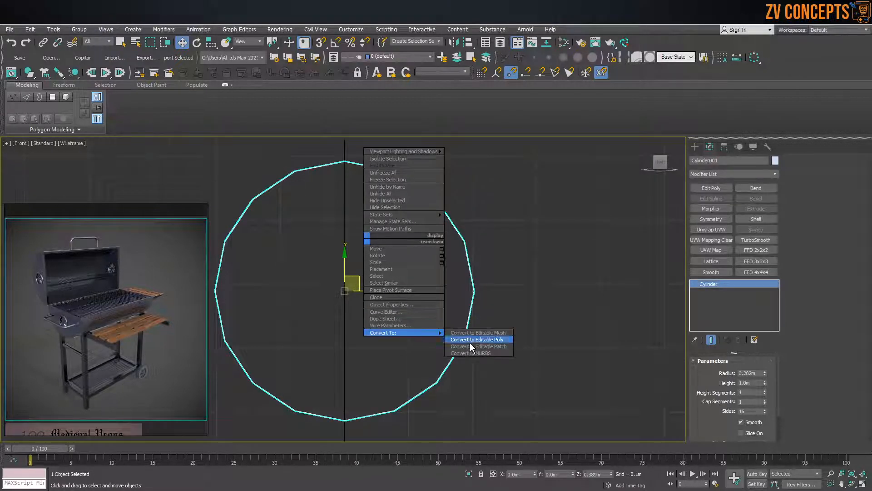
left_click(477, 339)
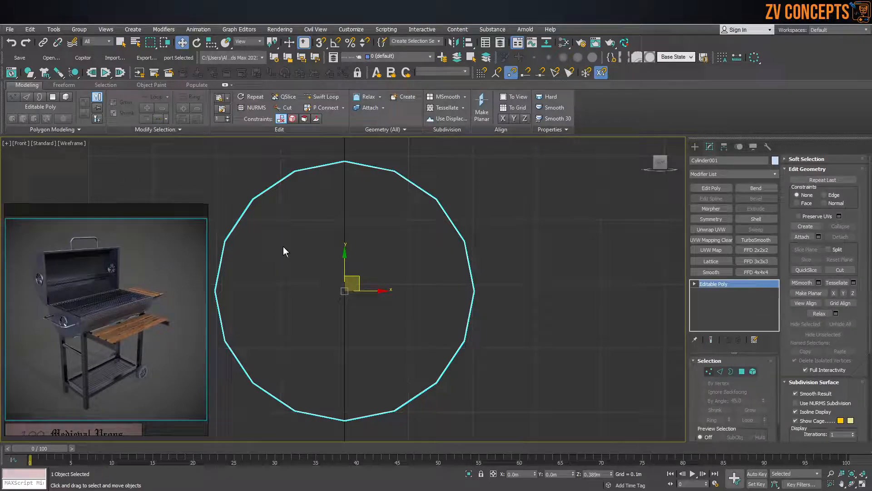
In vertex mode with shaded edged faces, connect the two opposite mid-height vertices across the cylinder's front end cap.
key("1")
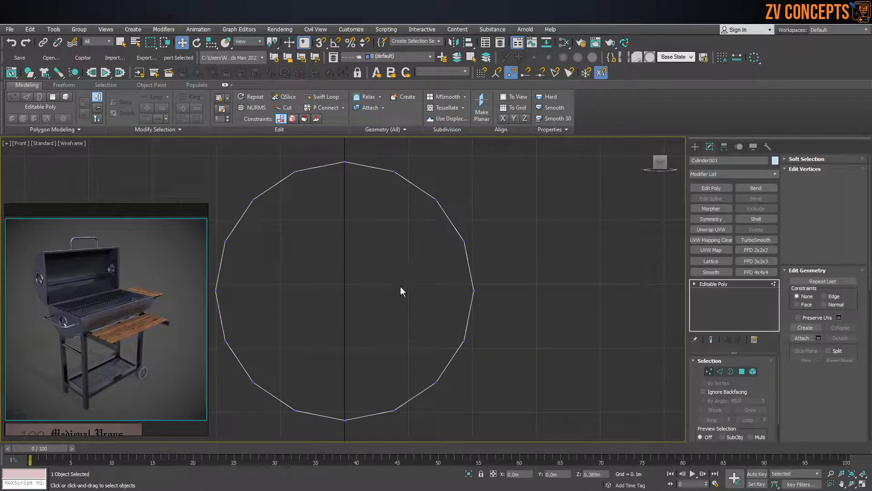
middle_click_drag(444, 252, 359, 303, "alt")
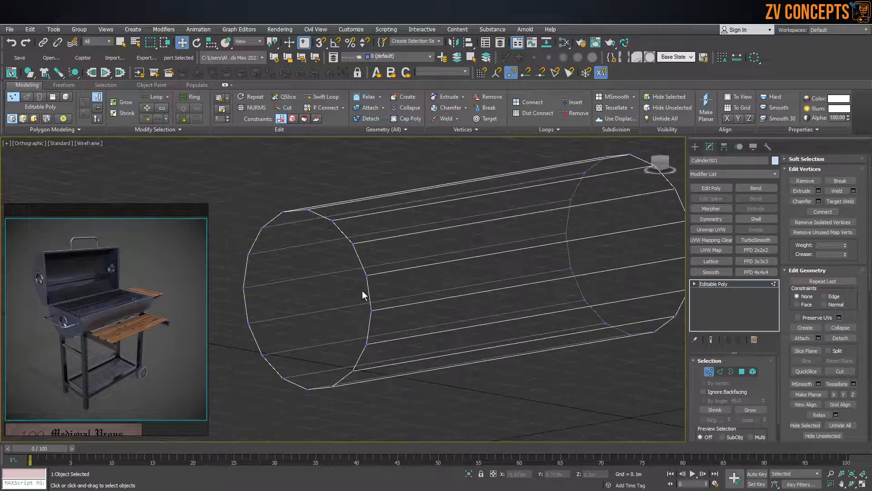
key("f")
key("p")
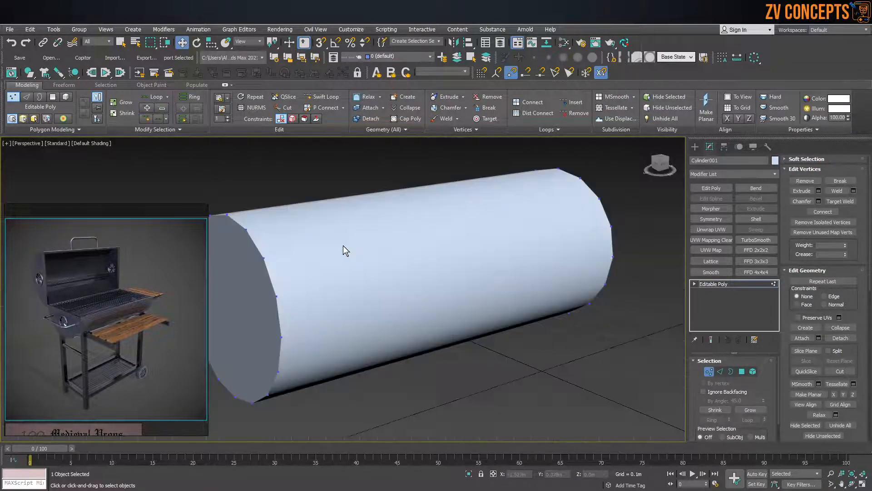
middle_click_drag(345, 247, 383, 253)
key("F4")
middle_click_drag(334, 281, 373, 253)
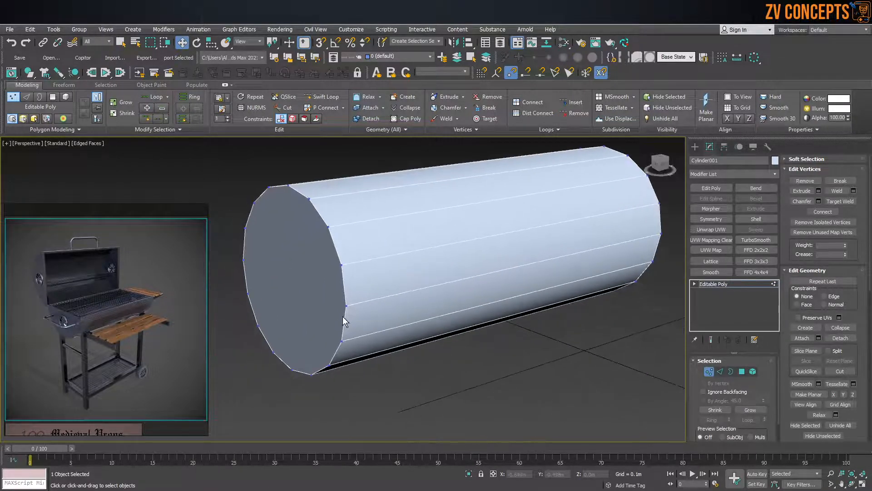
middle_click_drag(345, 303, 361, 298, "alt")
left_click(408, 298)
left_click(257, 264, "ctrl")
key("ctrl+shift+e")
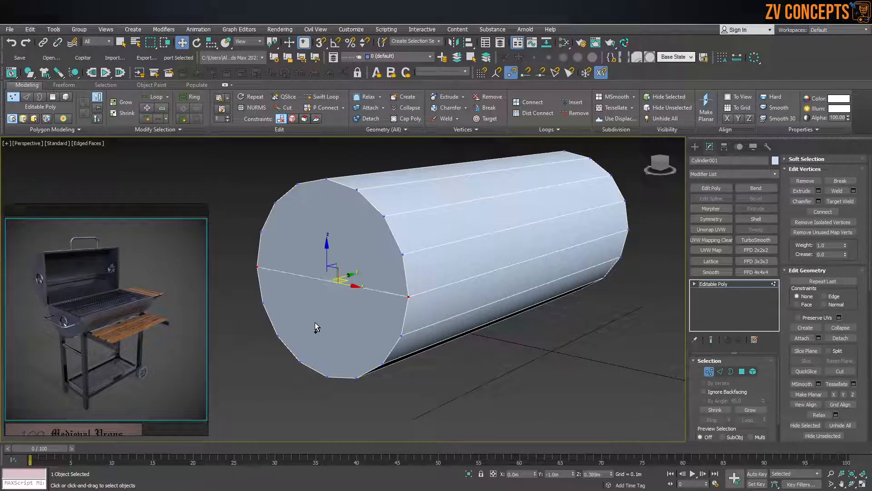
Connect the next two pairs of opposite vertices above the middle edge on the front end cap.
left_click(402, 254)
left_click(262, 232, "ctrl")
key("ctrl+shift+e")
left_click(274, 202)
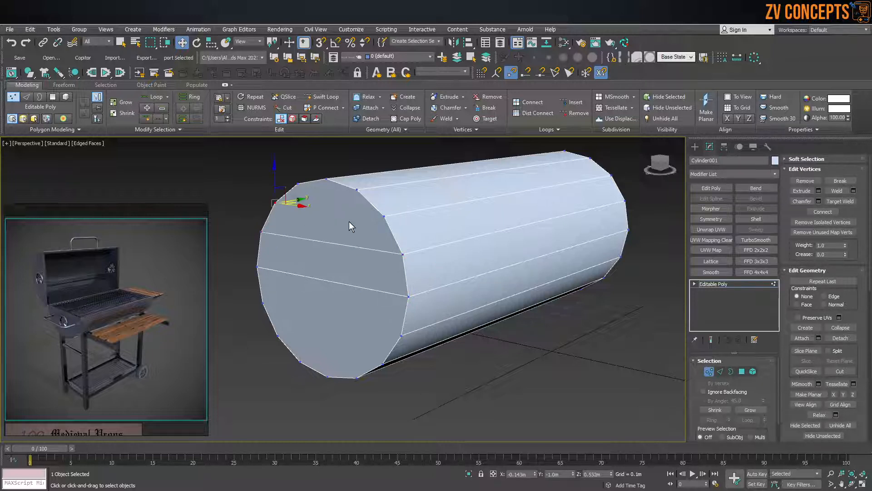
left_click(383, 217, "ctrl")
key("ctrl+shift+e")
Connect the two pairs of opposite vertices below the middle edge on the front end cap.
left_click(402, 336)
left_click(263, 303, "ctrl")
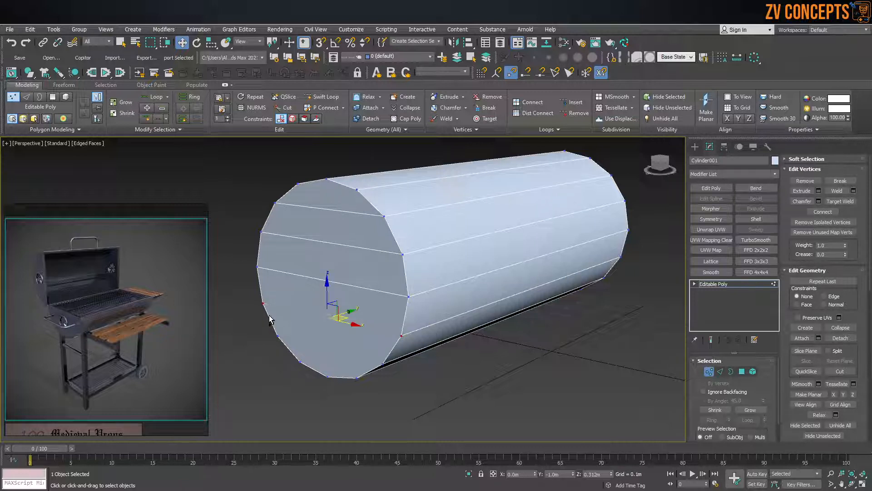
key("ctrl+shift+e")
middle_click_drag(289, 313, 342, 312, "alt")
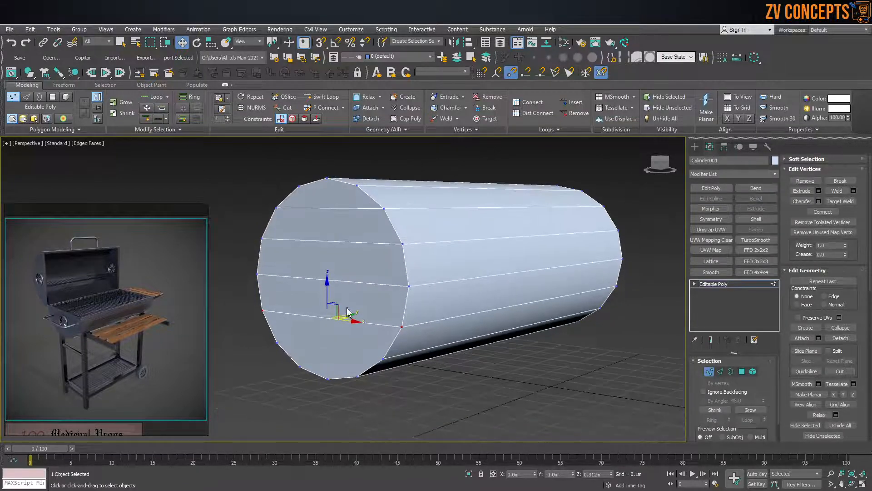
middle_click_drag(401, 324, 399, 344, "alt")
left_click(432, 368)
left_click(386, 357)
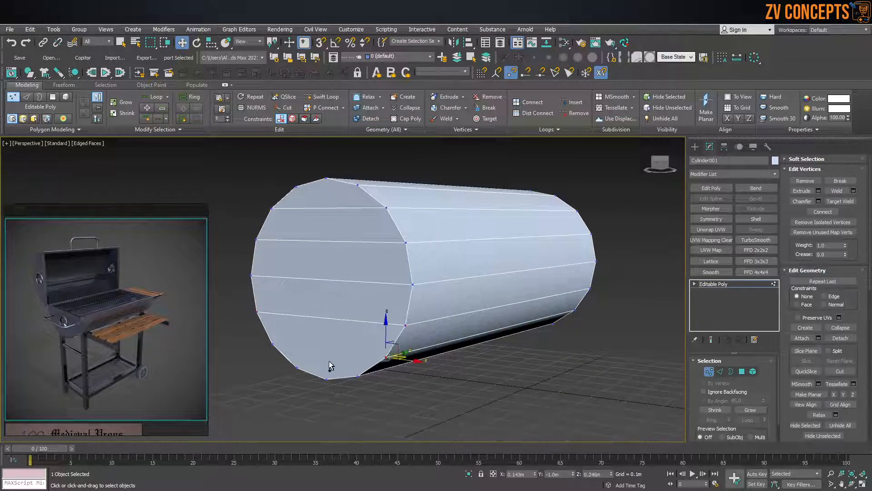
left_click(272, 344, "ctrl")
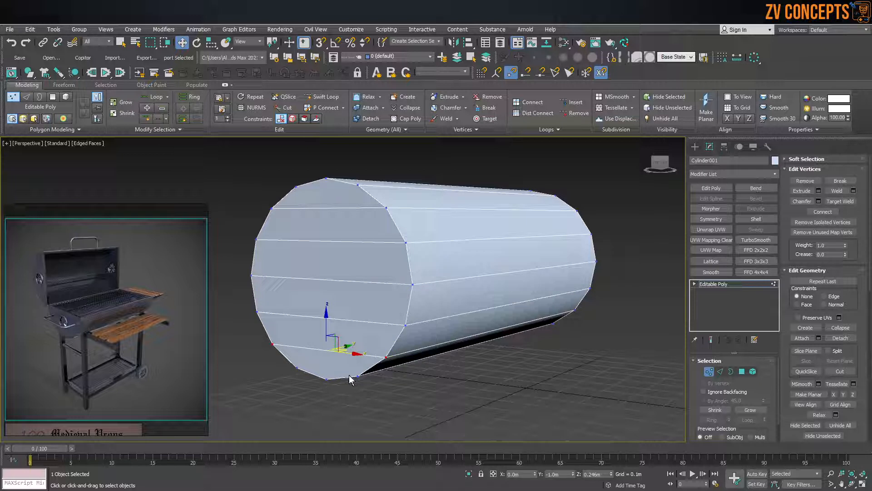
left_click(356, 374)
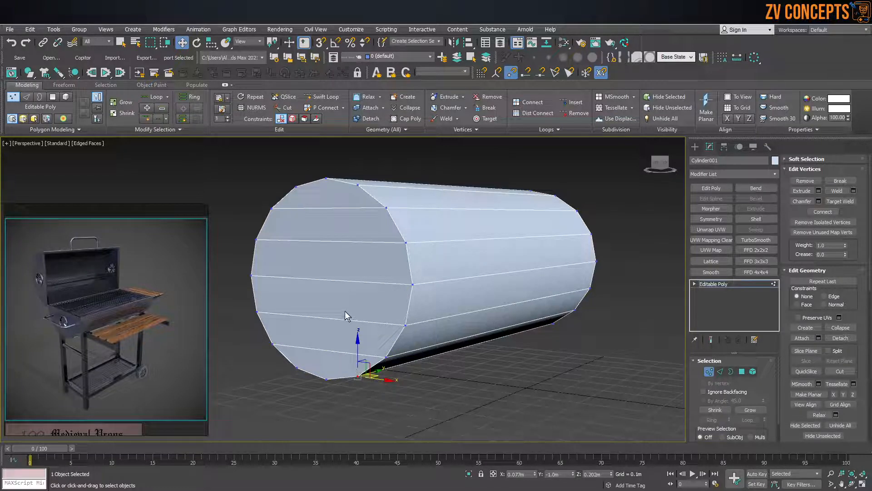
On the rear end cap, connect the opposite mid-height vertices and the two vertex pairs above them.
scroll(347, 286, "down", 3)
scroll(359, 313, "up", 4)
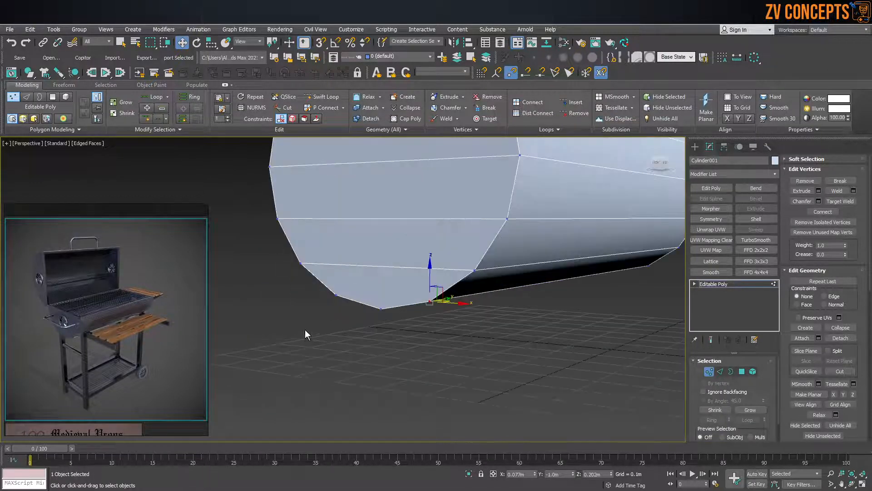
scroll(391, 275, "down", 2)
scroll(358, 291, "down", 3)
middle_click_drag(447, 240, 416, 251, "alt")
middle_click_drag(491, 236, 421, 271)
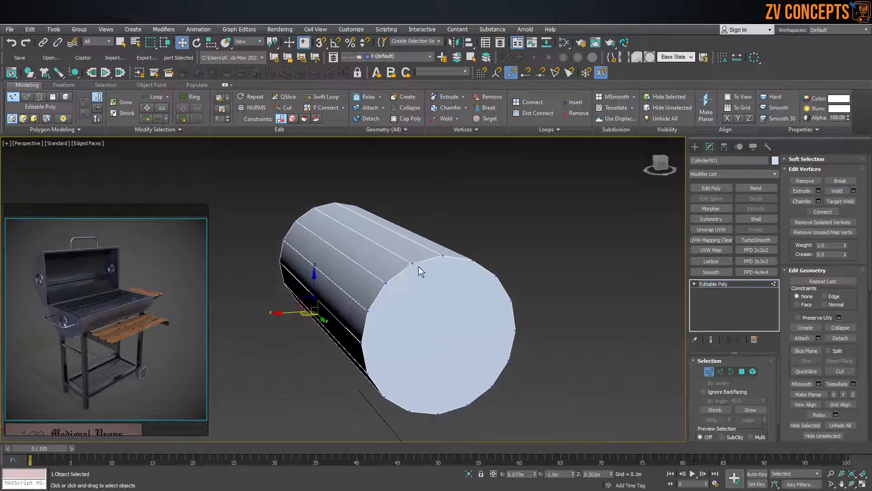
left_click(386, 282)
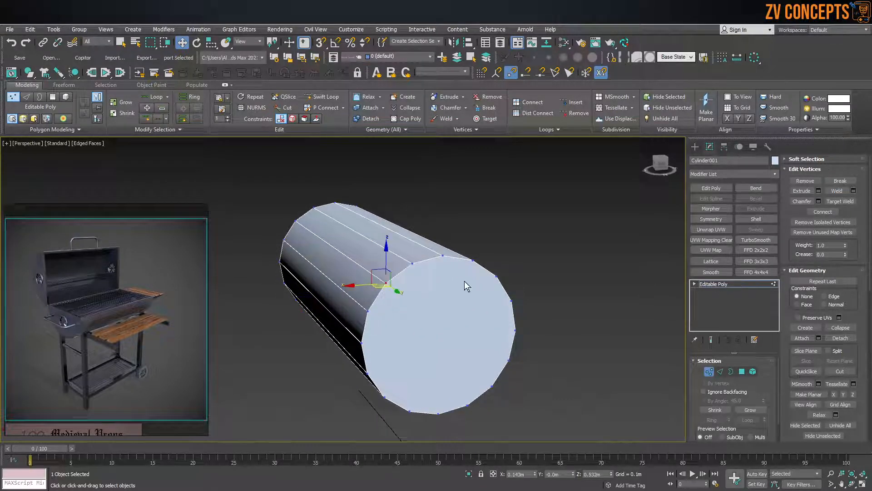
left_click(498, 274, "ctrl")
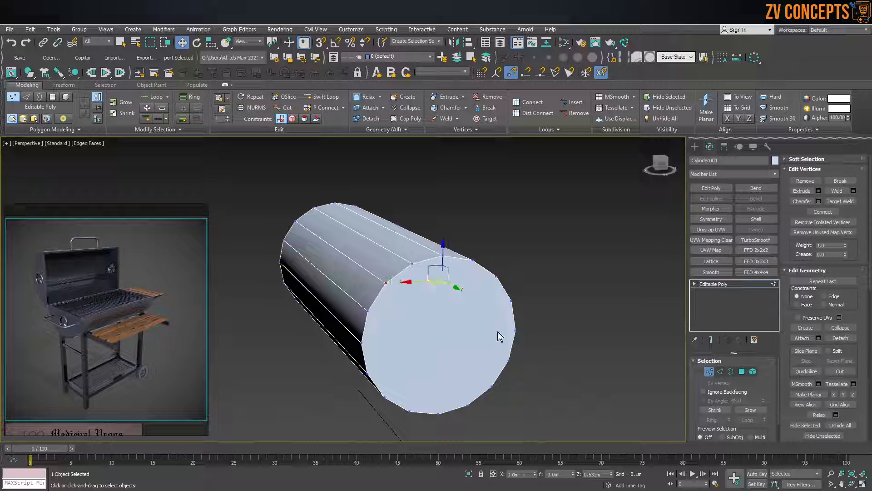
left_click(367, 311)
left_click(511, 301, "ctrl")
key("ctrl+shift+e")
left_click(362, 342)
left_click(515, 331, "ctrl")
key("ctrl+shift+e")
Connect the two pairs of opposite vertices below the middle edge on the rear end cap.
left_click(367, 373)
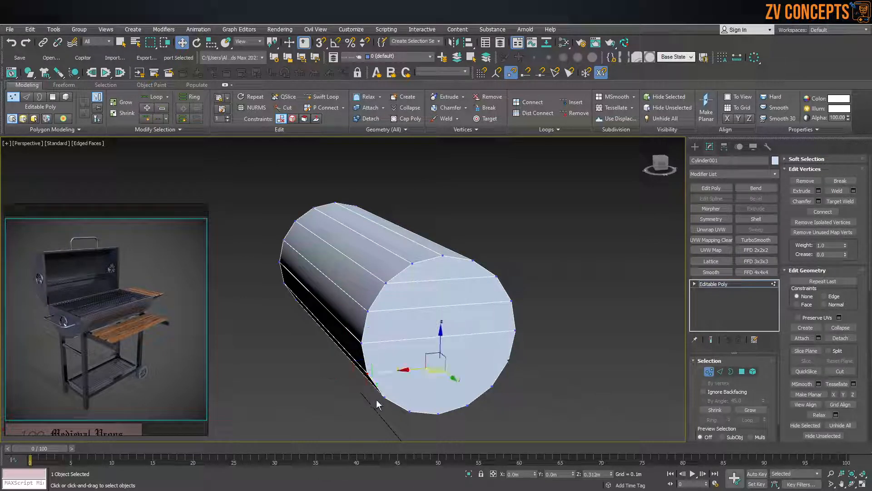
left_click(383, 394)
left_click(492, 386, "ctrl")
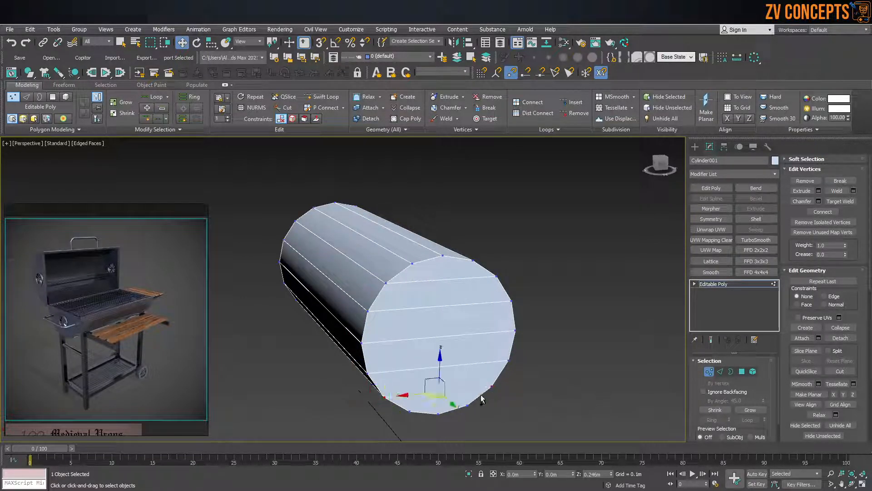
left_click(410, 408)
middle_click_drag(478, 399, 461, 359, "alt")
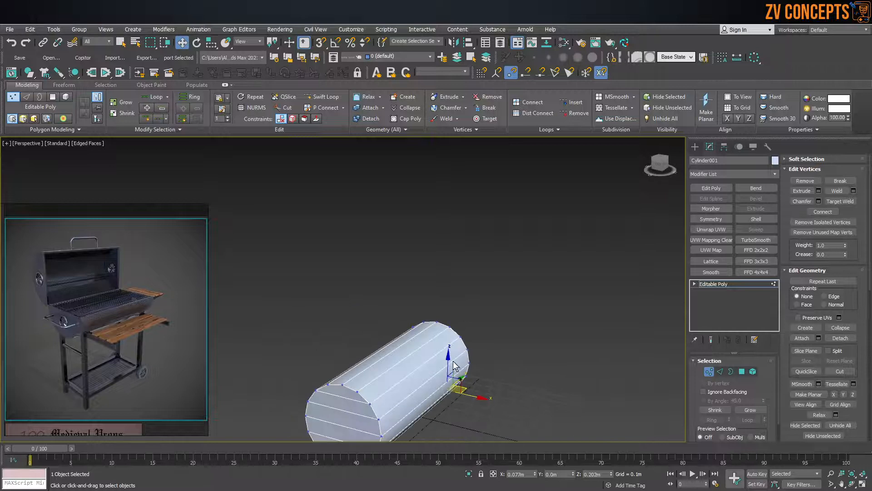
Select all polygons of the drum's upper half in the front view and detach them as Object001.
key("f")
scroll(324, 270, "up", 4)
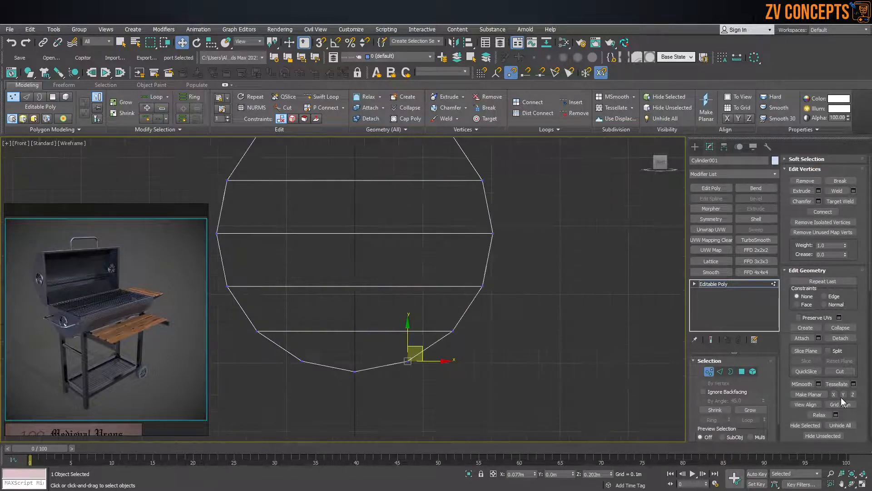
left_click(742, 371)
scroll(411, 204, "down", 4)
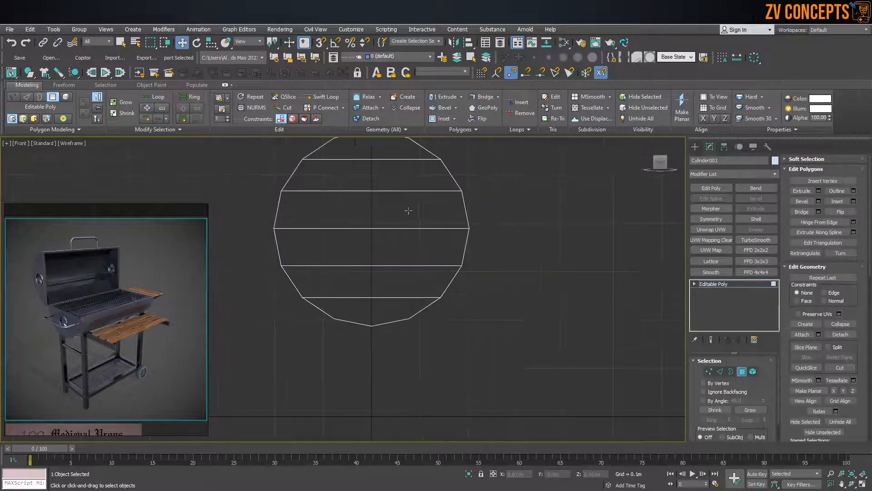
middle_click_drag(470, 173, 492, 202)
scroll(487, 166, "down", 3)
middle_click_drag(488, 165, 508, 219)
left_click_drag(539, 169, 320, 260)
scroll(529, 256, "up", 3)
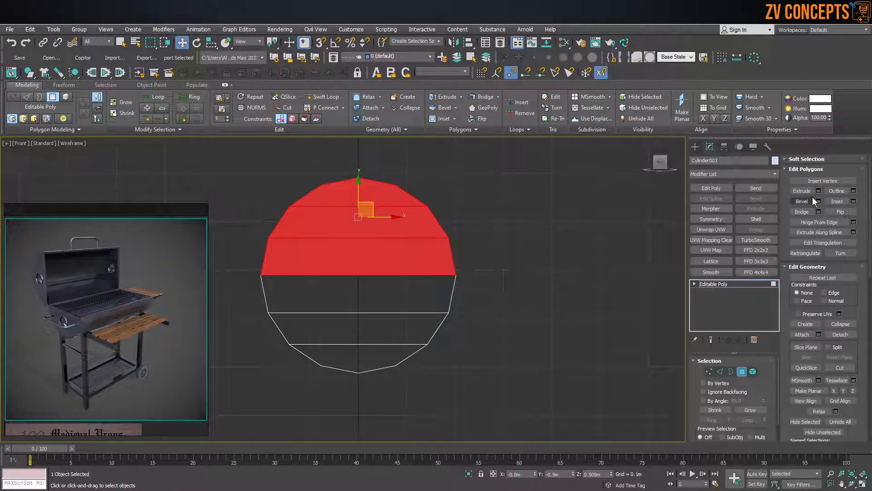
left_click(840, 334)
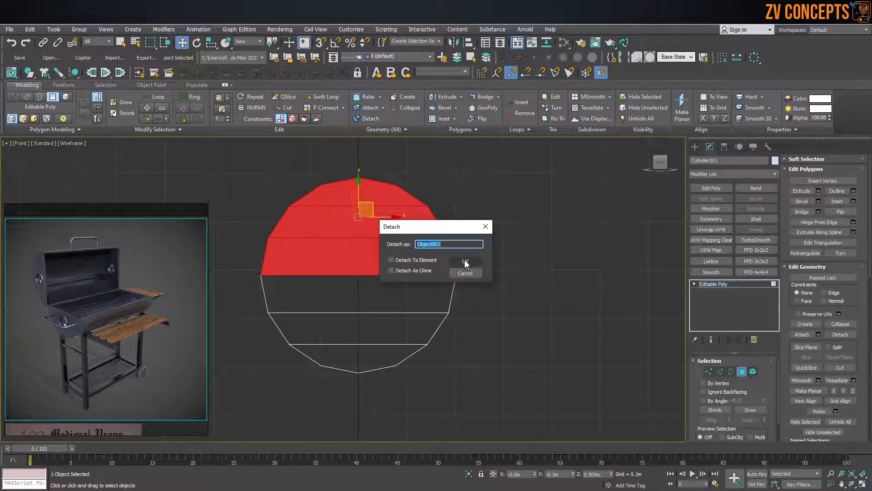
left_click(466, 262)
left_click(694, 146)
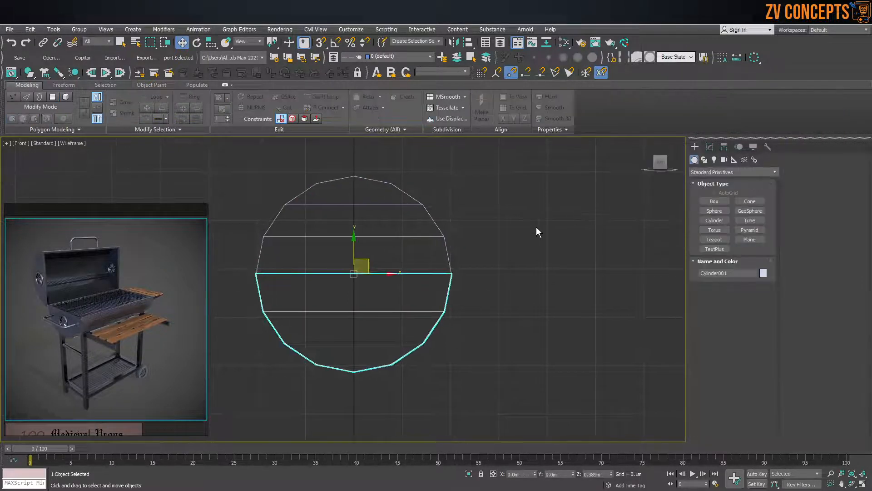
Center the lower drum half's pivot on its object.
key("p")
middle_click_drag(393, 340, 452, 329, "alt")
scroll(392, 331, "up", 4)
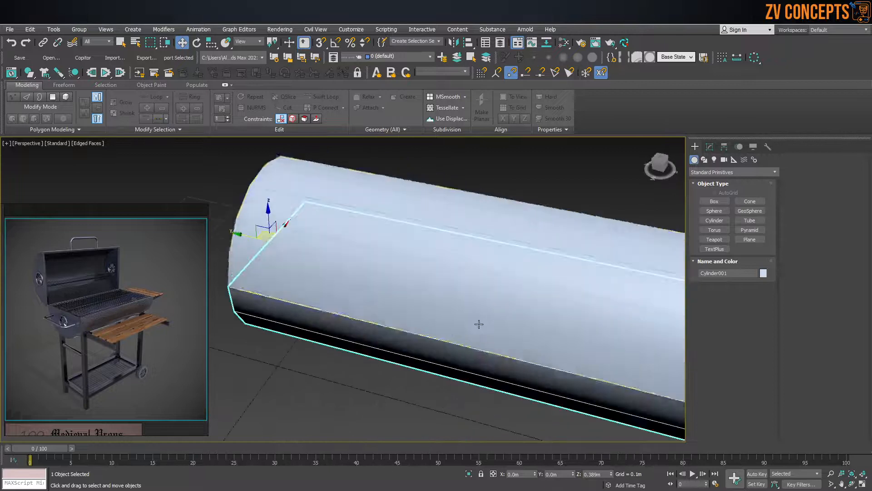
left_click(709, 146)
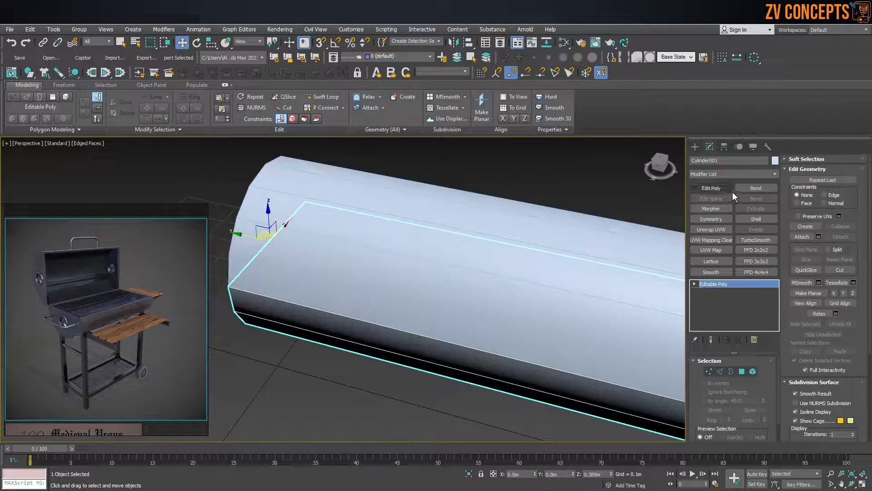
left_click(725, 147)
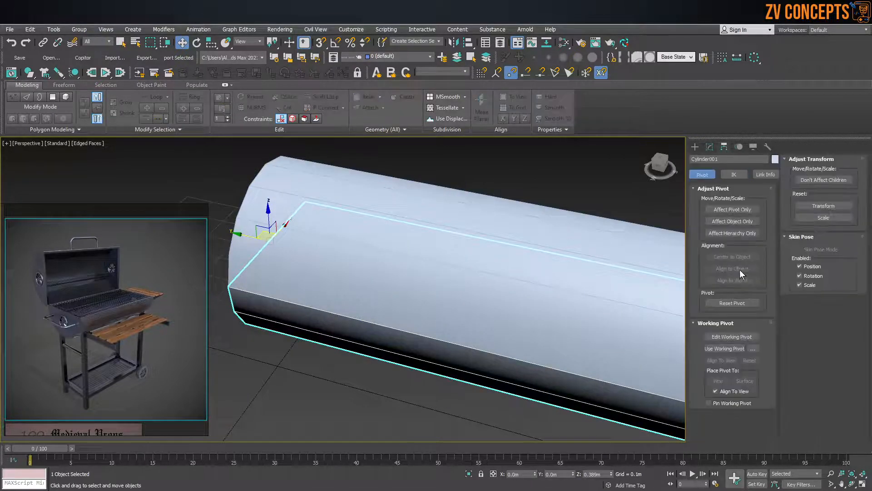
left_click(733, 209)
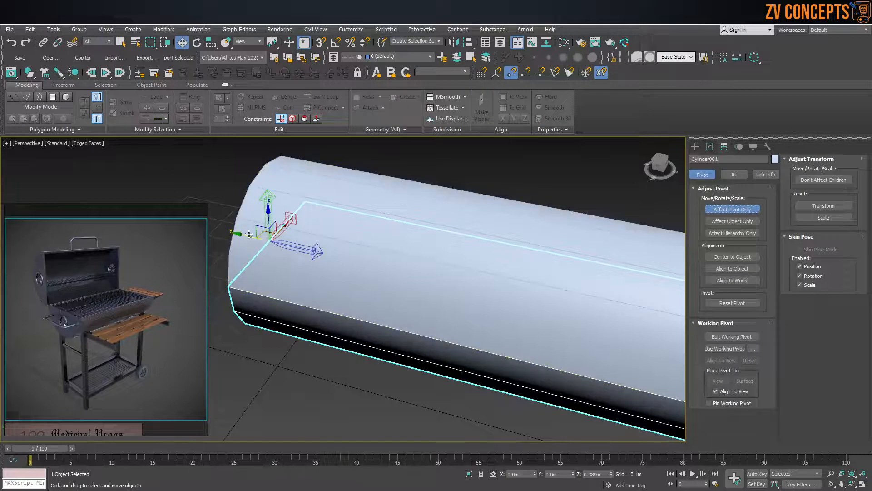
left_click(732, 256)
Move the upper half's pivot to its lower hinge edge at X -0.202 m, Z 0.389 m using vertex snap.
left_click_drag(314, 328, 570, 343)
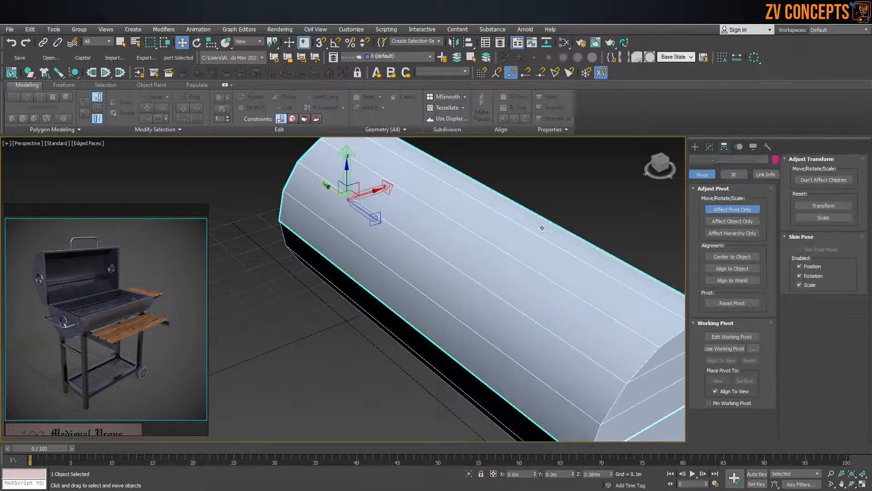
left_click_drag(335, 189, 274, 220)
key("s")
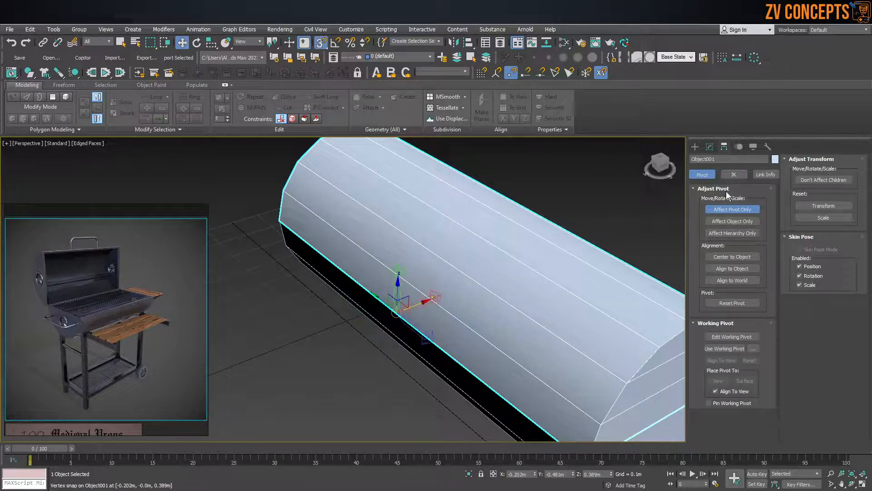
left_click(696, 146)
Rotate the upper half open by 90 degrees about its hinge edge with angle snap on.
left_click(559, 193)
left_click(458, 253)
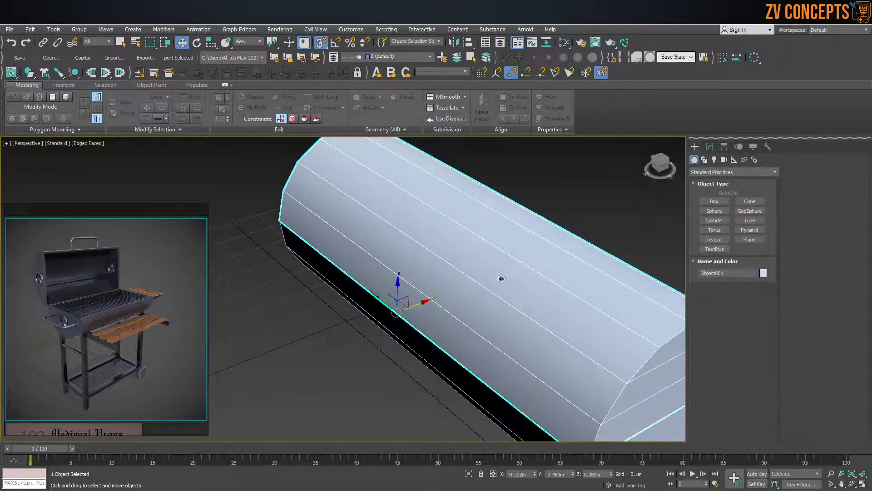
middle_click_drag(457, 253, 435, 256, "alt")
key("e")
left_click_drag(436, 257, 401, 232)
right_click(402, 232)
mouse_move(493, 273)
middle_mouse_down("alt")
mouse_move(447, 262)
mouse_move(495, 261)
middle_mouse_up("alt")
key("a")
left_click_drag(448, 259, 436, 216)
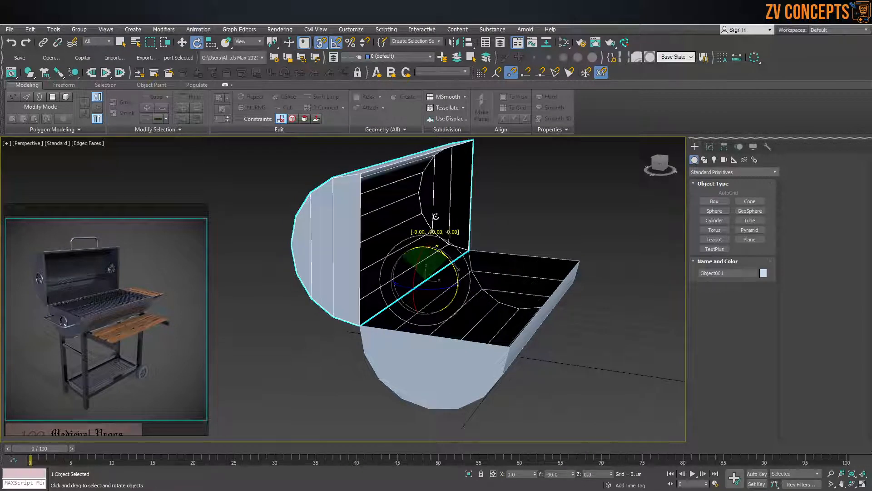
left_click(560, 207)
Give the lid and the lower half thickness with a Shell modifier at an outer amount of 0.01 m.
middle_click_drag(395, 267, 344, 278, "alt")
left_click(462, 241)
middle_click_drag(463, 242, 490, 248, "alt")
left_click(710, 145)
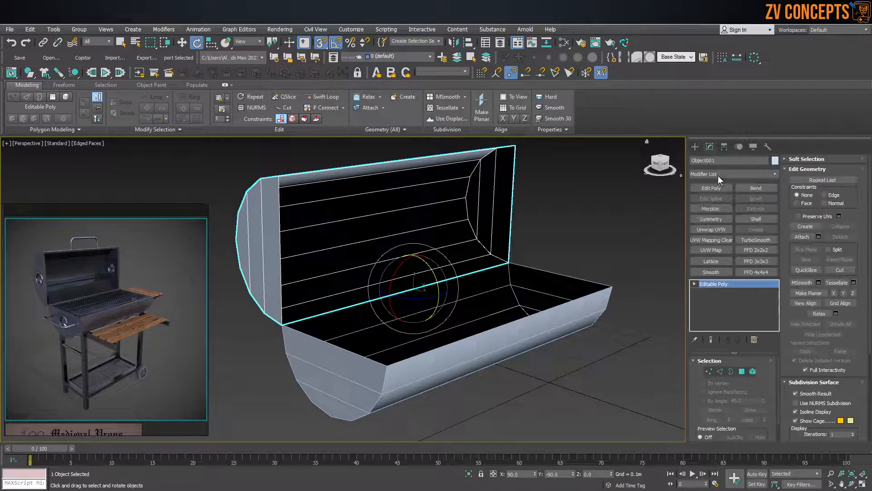
left_click(751, 218)
scroll(386, 205, "up", 3)
left_click(550, 328)
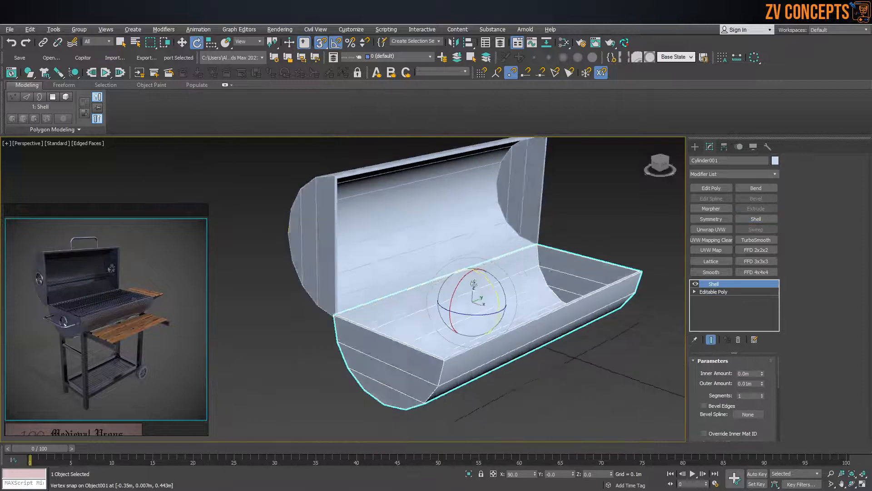
Turn on Select Outer Faces in the lower half's Shell modifier.
middle_click_drag(541, 209, 560, 196, "alt")
left_click(564, 221)
left_click(555, 254)
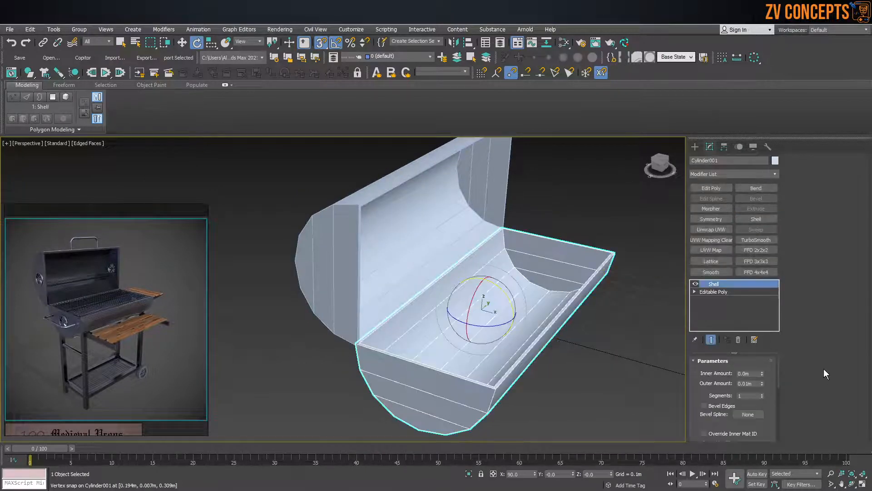
scroll(765, 403, "down", 3)
scroll(770, 419, "down", 3)
left_click(737, 423)
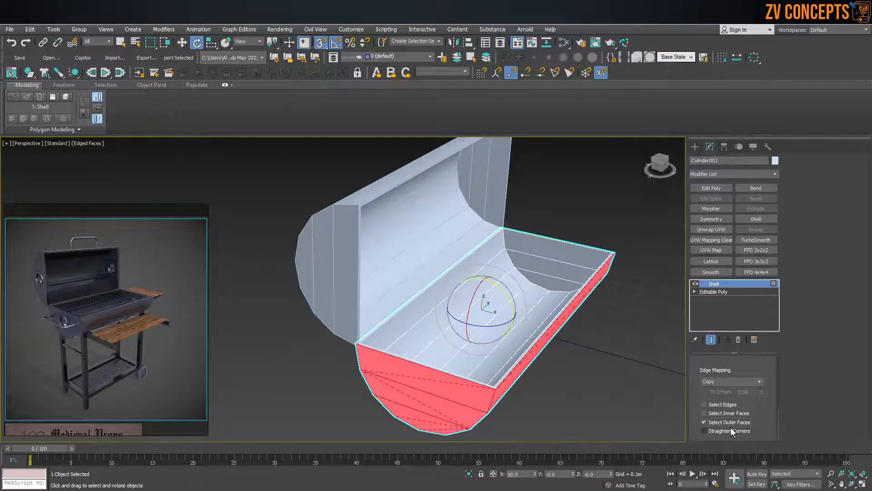
Turn off Select Outer Faces for the lower half and turn on Straighten Corners in both the lower half's and lid's Shell modifiers.
left_click(729, 423)
left_click(724, 413)
left_click(723, 413)
left_click(735, 430)
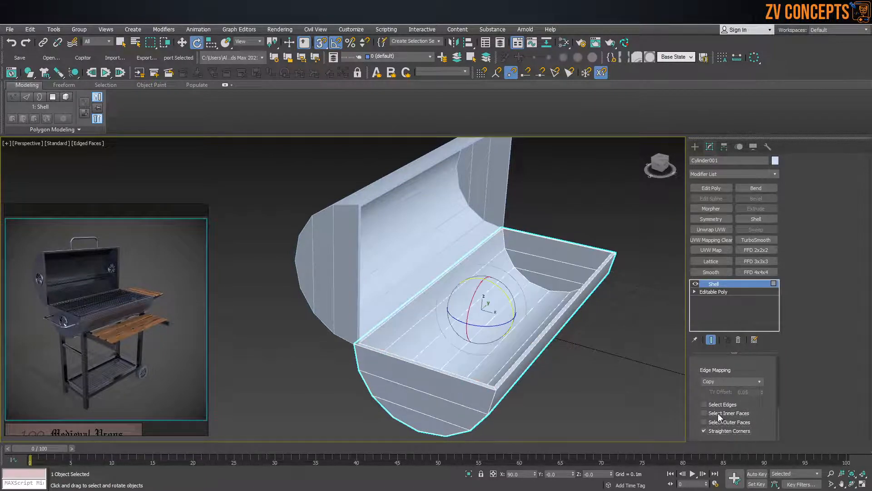
left_click(408, 249)
left_click(730, 433)
middle_click_drag(333, 284, 304, 278, "alt")
scroll(371, 320, "up", 5)
scroll(374, 323, "down", 5)
middle_click_drag(374, 323, 426, 223, "alt")
middle_click_drag(411, 254, 501, 289, "alt")
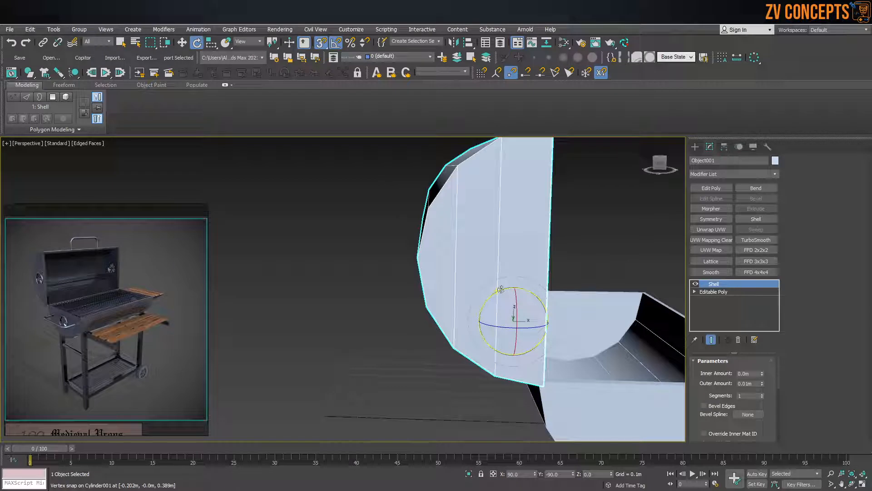
middle_click_drag(520, 223, 523, 259, "alt")
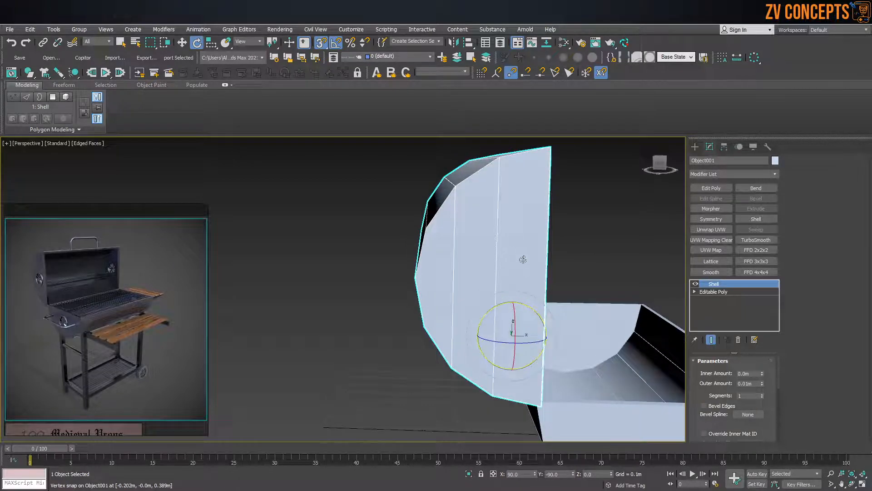
In the front view, reduce the Shell outer amount of the lid and the lower half to 0.004 m.
key("f")
left_click(512, 226)
left_click(406, 212)
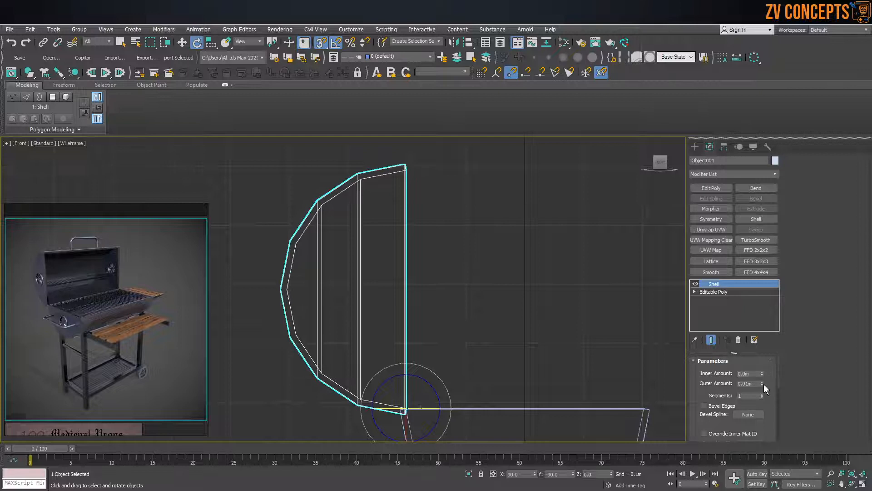
left_click_drag(762, 383, 766, 409)
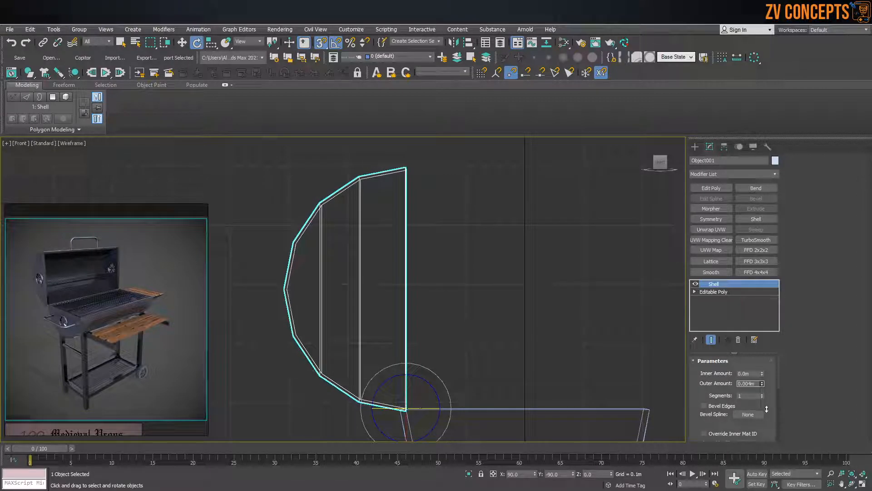
middle_click_drag(391, 320, 374, 224)
left_click_drag(619, 241, 559, 347)
left_click_drag(762, 383, 763, 399)
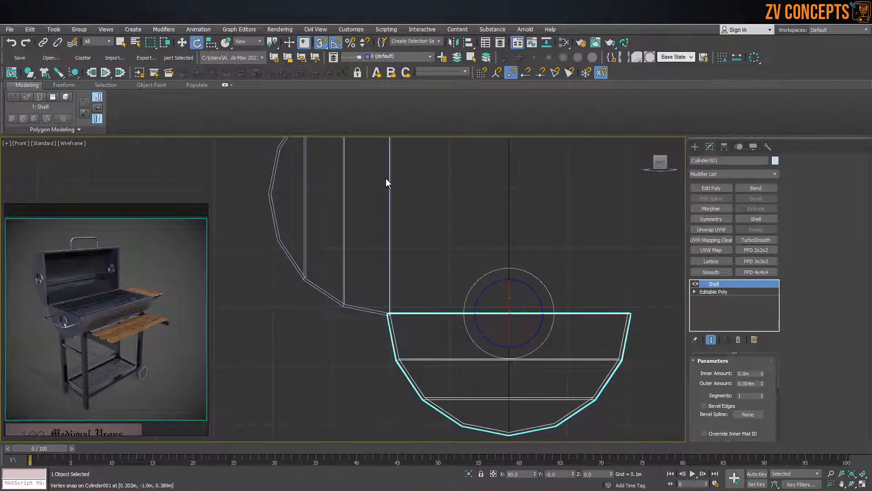
Remove the Shell modifier from the lid and keep its editable poly selected.
left_click(470, 198)
middle_click_drag(377, 198, 422, 284)
left_click_drag(547, 224, 327, 438)
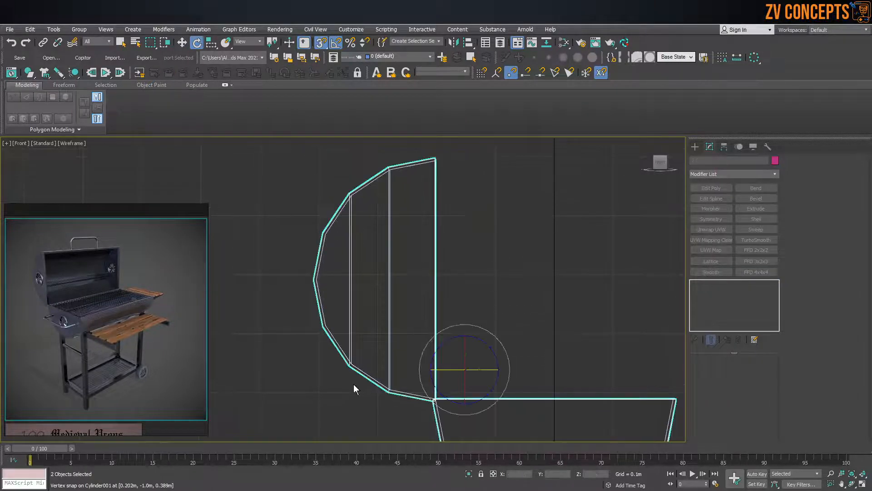
middle_click_drag(454, 315, 452, 265)
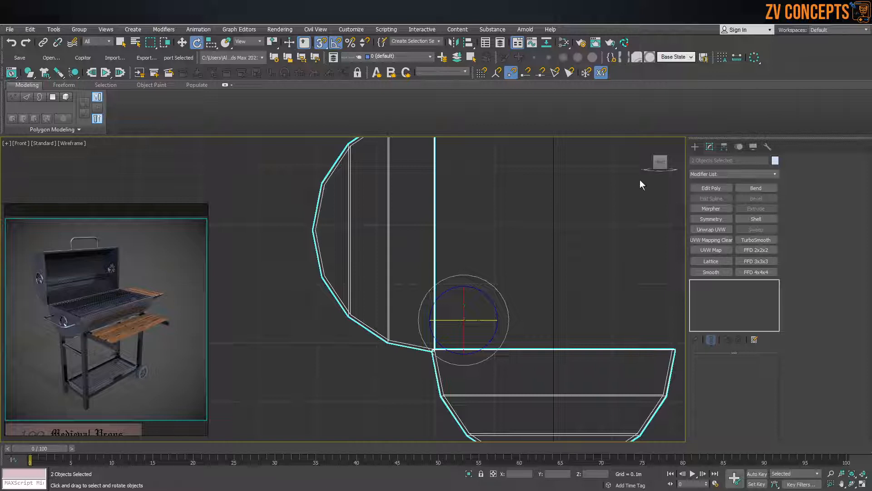
left_click(593, 187)
left_click_drag(426, 181, 232, 234)
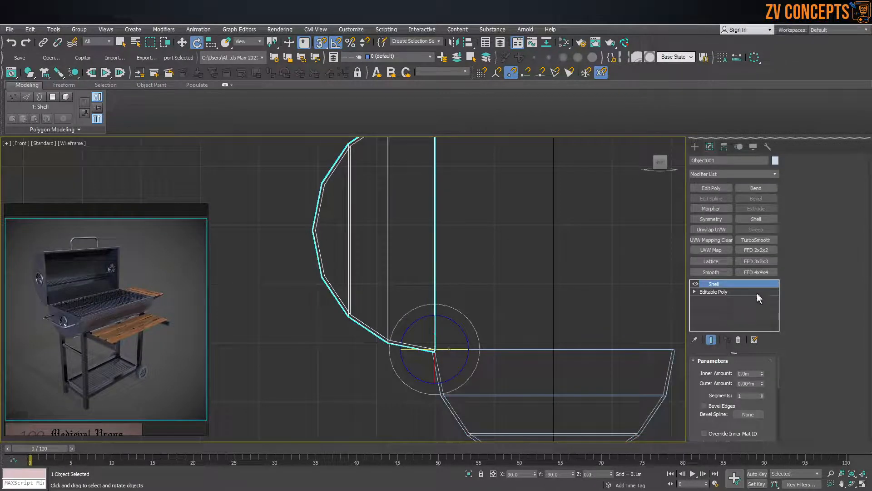
left_click(739, 340)
left_click(587, 188)
left_click_drag(587, 188, 454, 268)
Create a cylinder about 0.039 m in radius and 0.1 m high on the lid's end face in the front view.
scroll(378, 266, "up", 2)
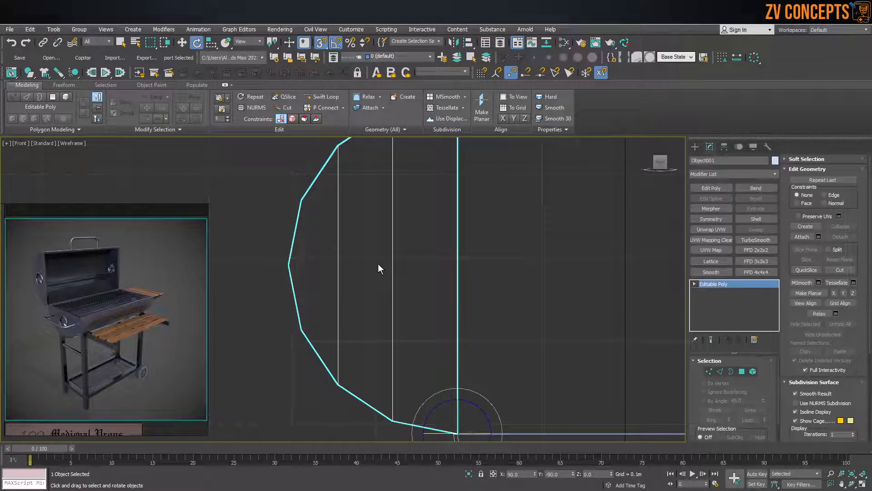
middle_click_drag(409, 244, 420, 273)
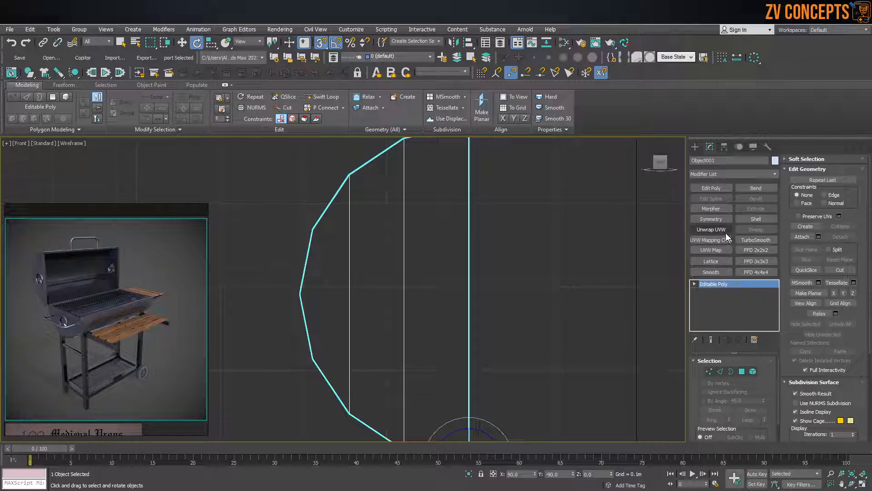
scroll(366, 237, "down", 3)
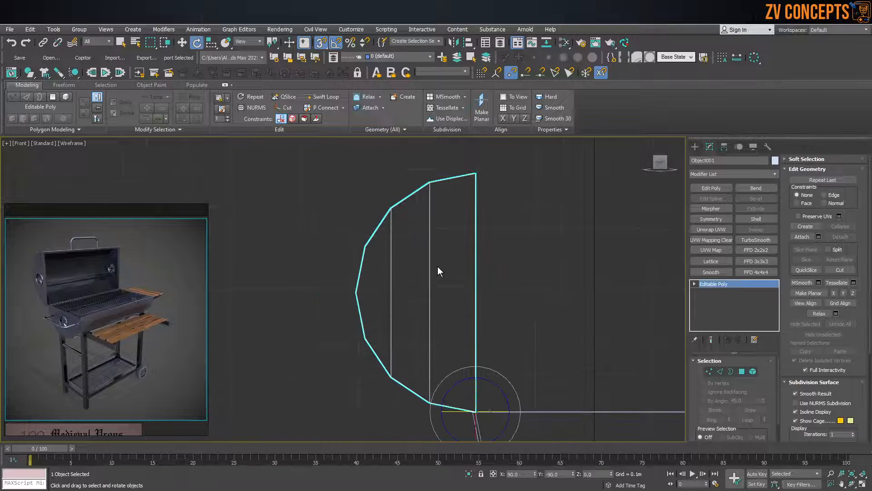
scroll(402, 277, "up", 2)
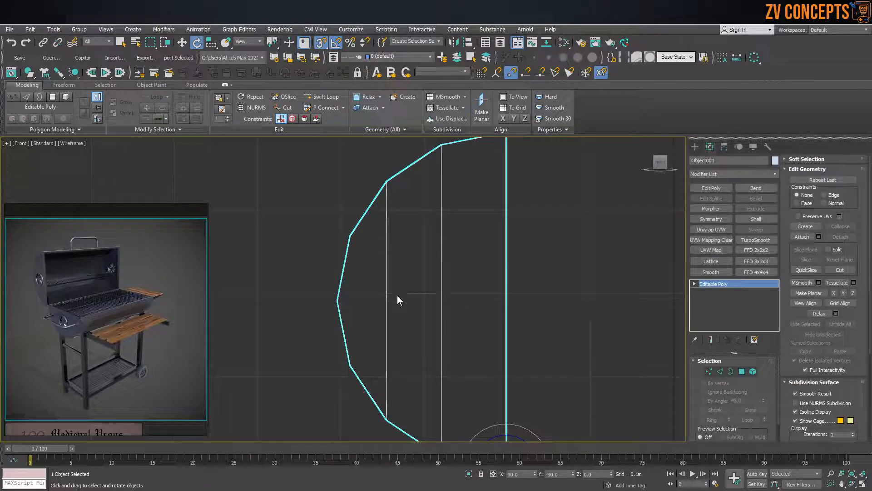
left_click(695, 146)
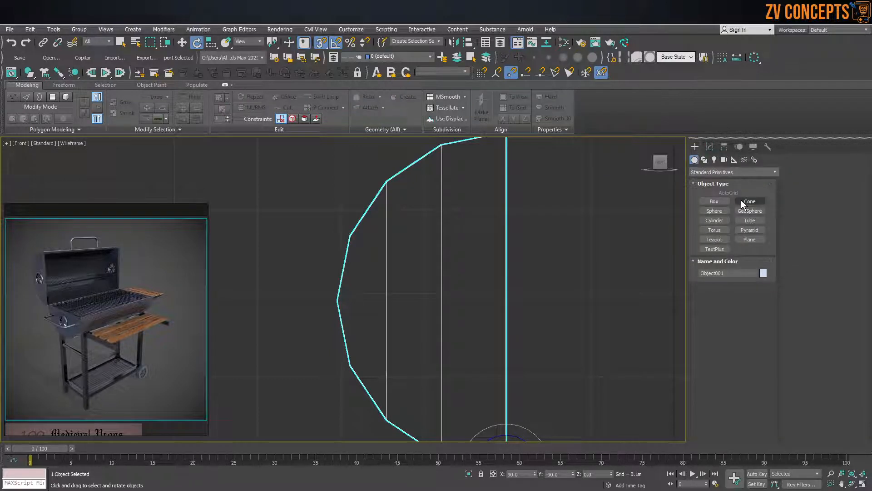
left_click(715, 221)
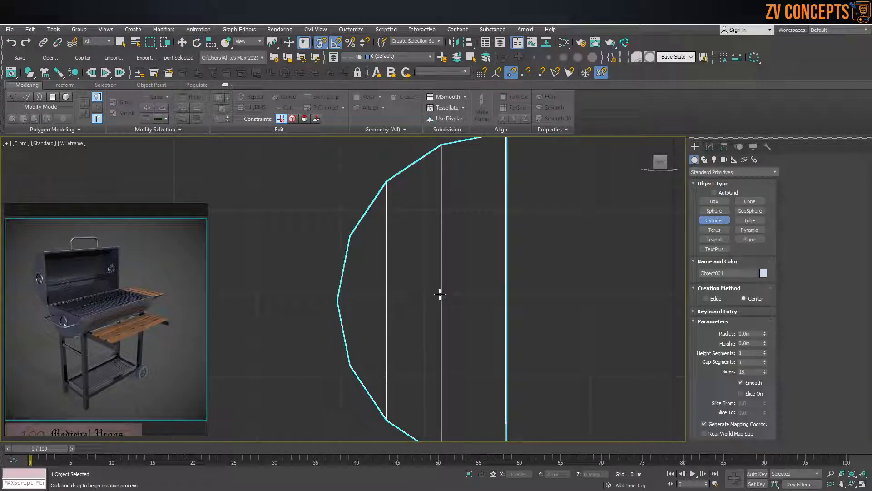
left_click_drag(440, 292, 465, 314)
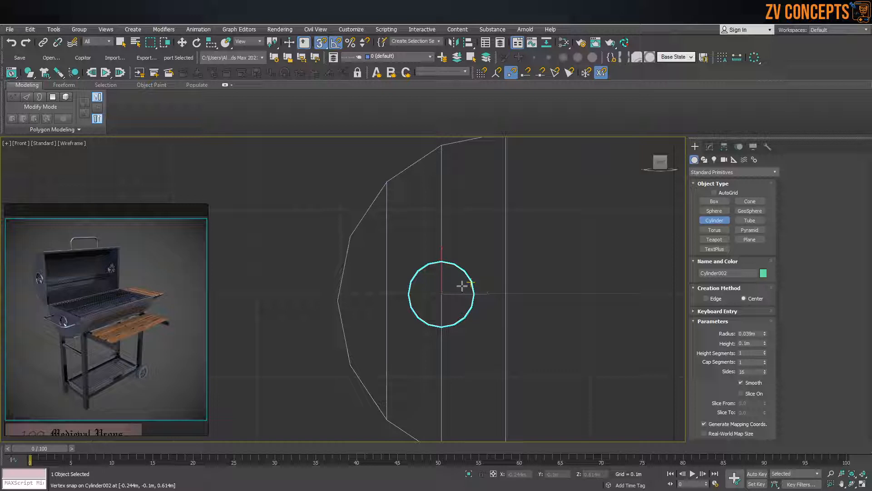
Set the new cylinder's height to 1 m so that it spans the full length of the lid.
scroll(453, 293, "up", 2)
scroll(453, 282, "down", 3)
middle_click_drag(504, 288, 616, 296, "alt")
scroll(468, 297, "down", 2)
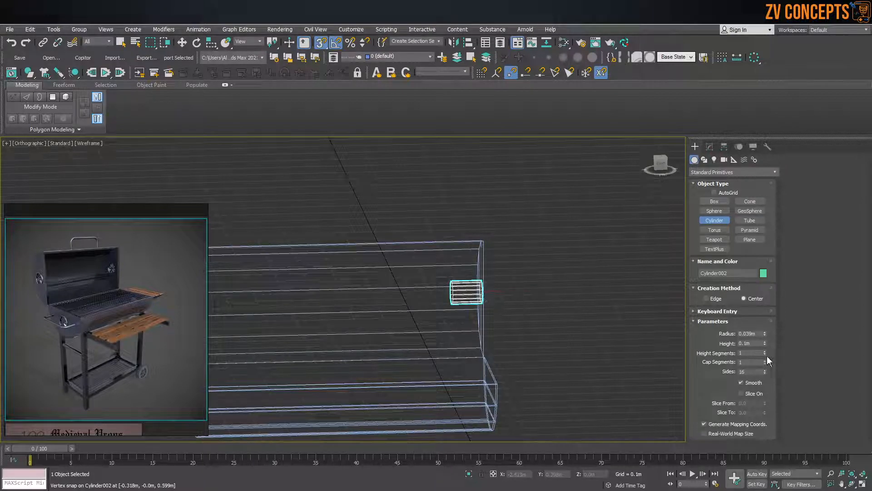
left_click_drag(766, 343, 732, 80)
middle_click_drag(420, 235, 547, 228)
left_click_drag(765, 347, 766, 326)
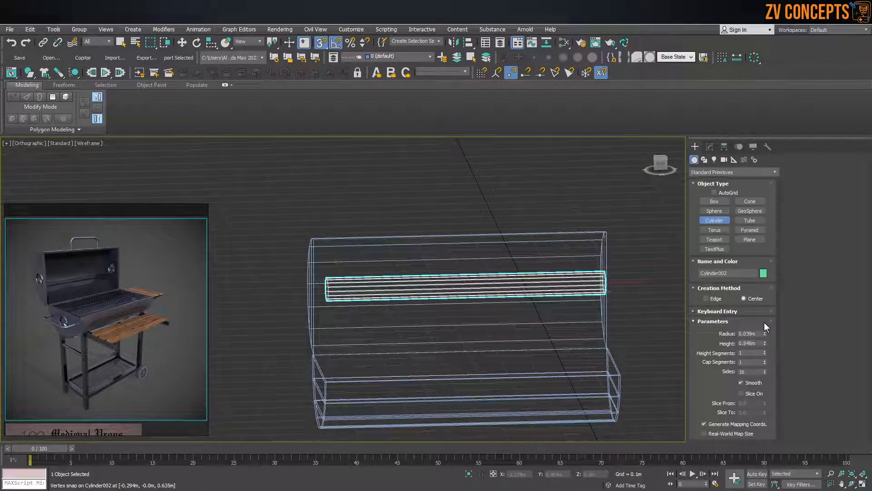
type("1")
key("Return")
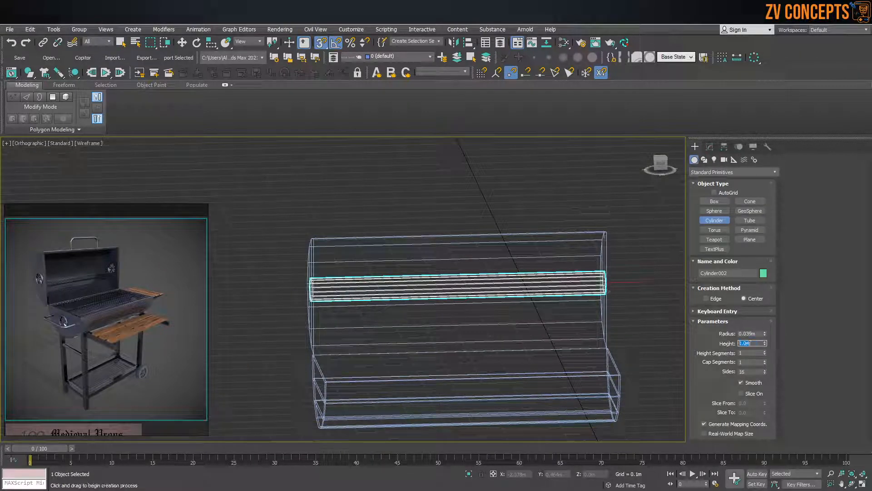
middle_click_drag(527, 298, 572, 308, "alt")
middle_click_drag(497, 298, 506, 297)
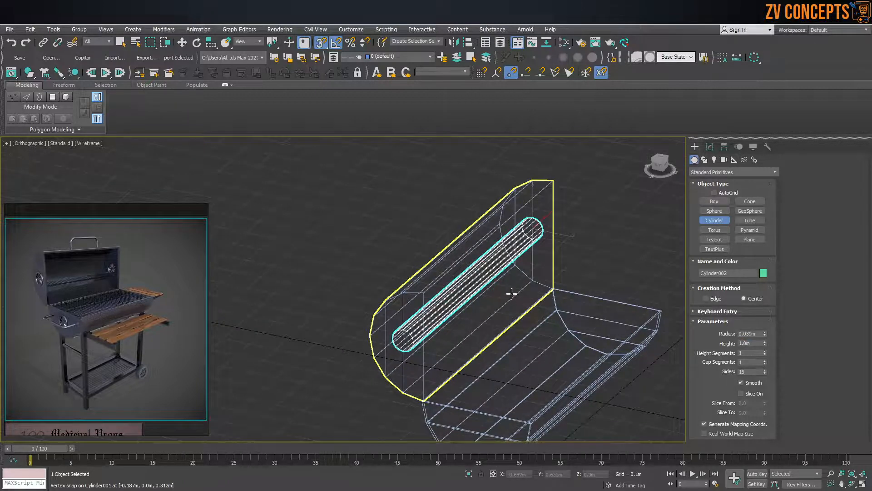
Return to the front view and select the cylinder on the lid's end to edit its parameters.
key("f")
middle_click_drag(323, 229, 431, 353)
scroll(432, 297, "up", 6)
middle_click_drag(524, 322, 513, 296)
left_click(710, 146)
left_click(658, 201)
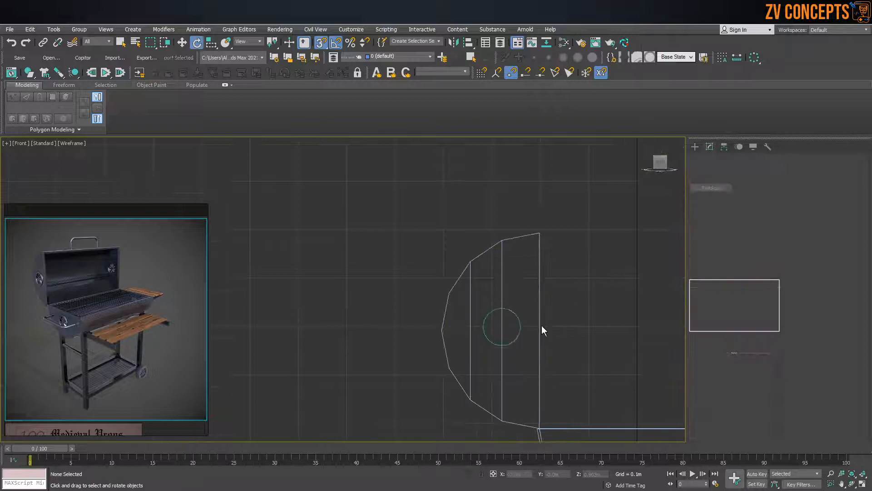
left_click(518, 311)
middle_click_drag(542, 309, 498, 267)
scroll(515, 321, "up", 2)
scroll(461, 252, "up", 2)
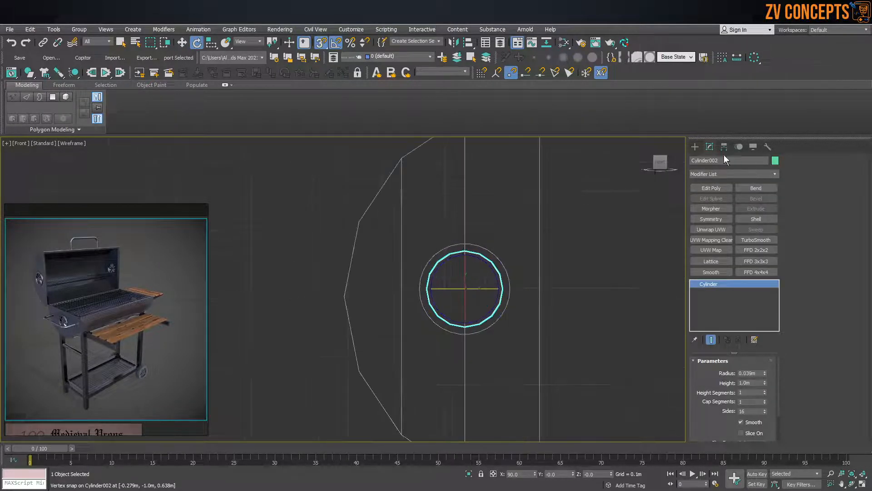
right_click(441, 235)
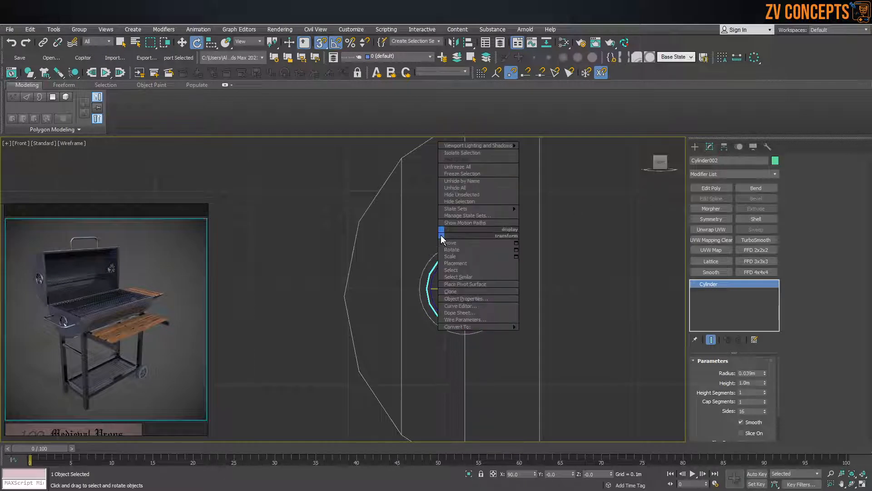
left_click(722, 295)
left_click_drag(627, 189, 521, 236)
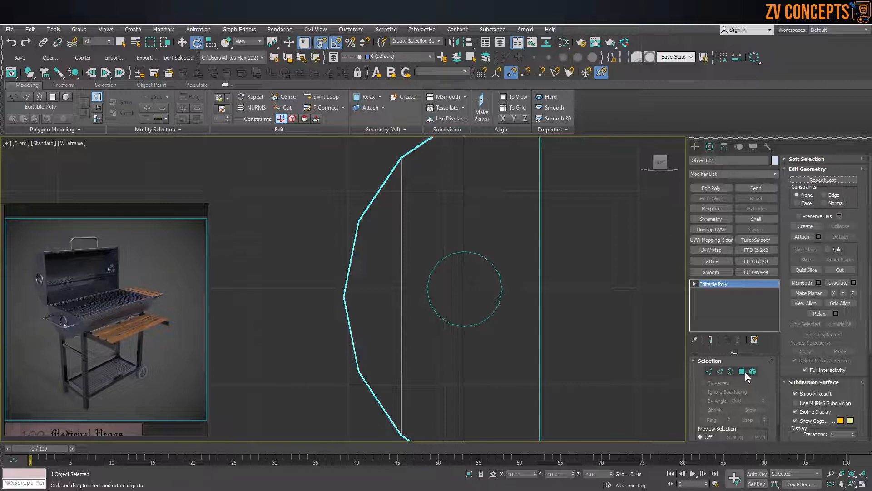
left_click(741, 371)
left_click(461, 247)
right_click(460, 246)
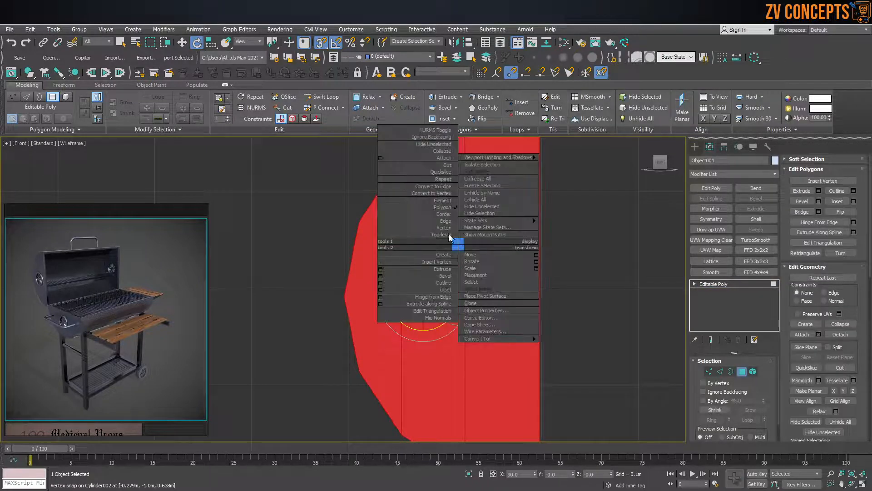
left_click(448, 164)
scroll(473, 264, "up", 4)
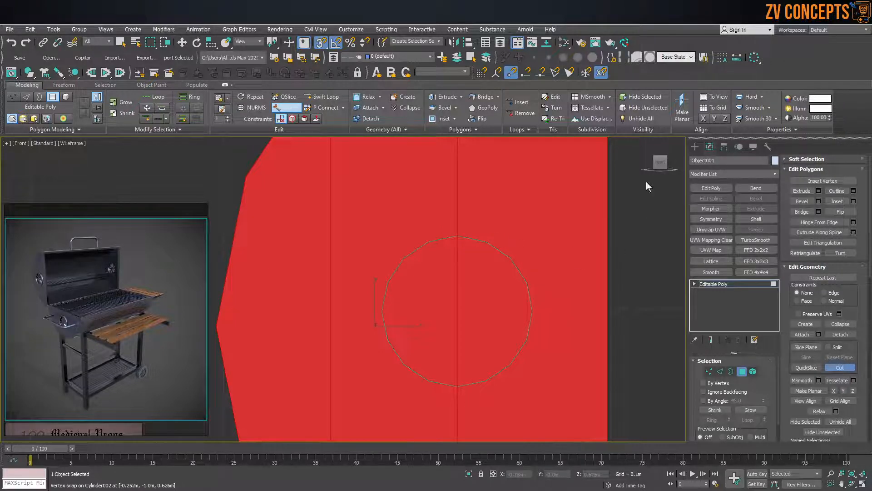
Set the number of sides of the cylinder on the lid to 8.
left_click(695, 147)
left_click(512, 259)
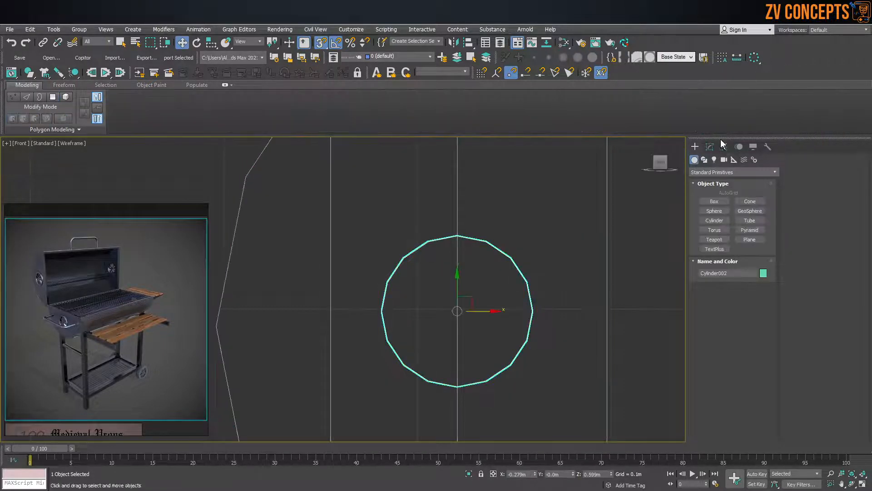
left_click(710, 147)
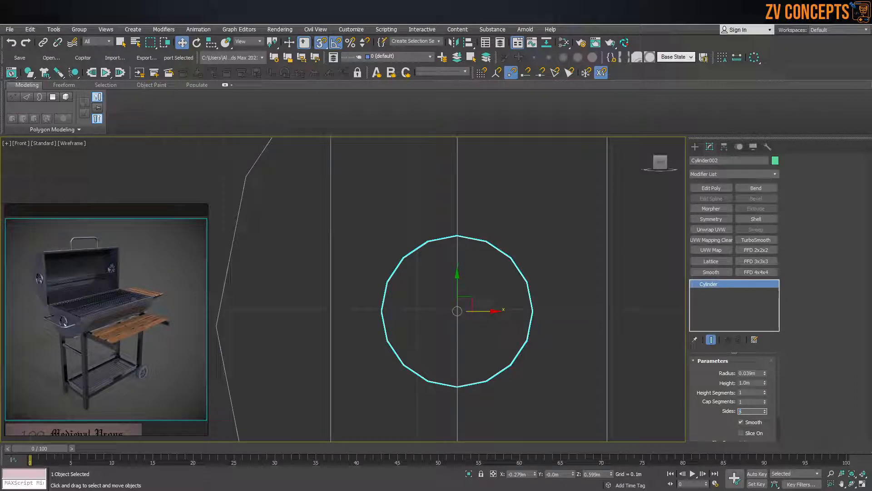
type("8")
key("Return")
scroll(461, 287, "down", 4)
middle_click_drag(462, 286, 455, 280)
scroll(456, 280, "up", 2)
Cut an octagonal outline into the polygons of the lid's front end face, snapping to the cylinder's vertices.
left_click(625, 228)
left_click_drag(632, 223, 534, 280)
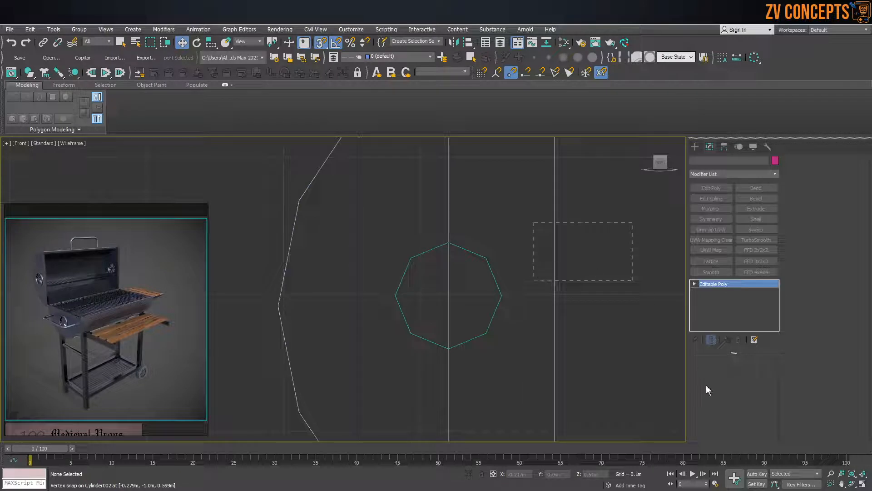
left_click(742, 372)
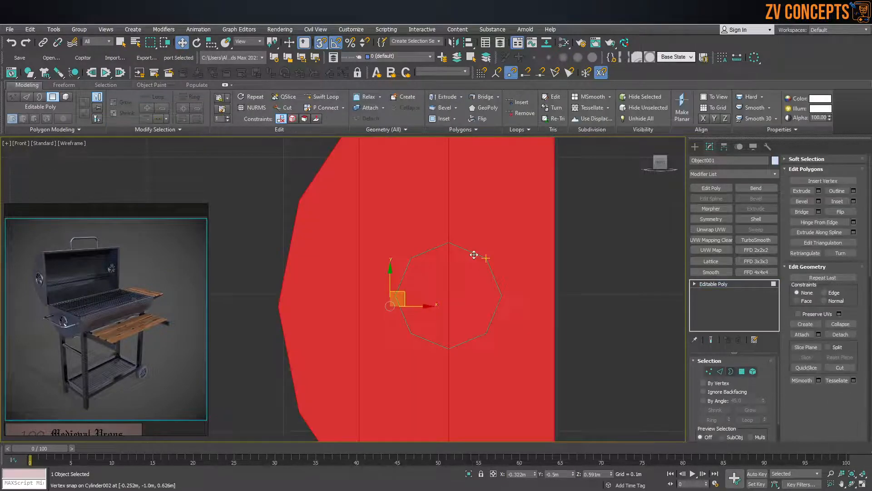
right_click(474, 255)
left_click(454, 174)
right_click(457, 169)
right_click(453, 181)
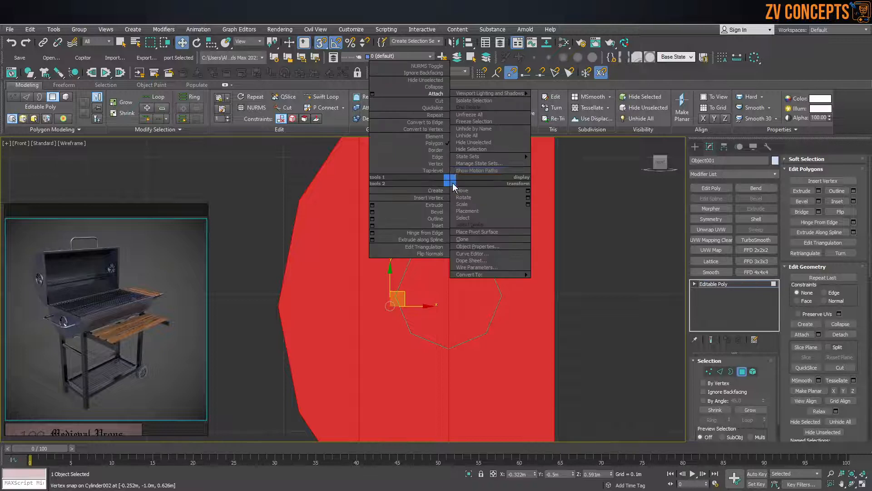
left_click(431, 101)
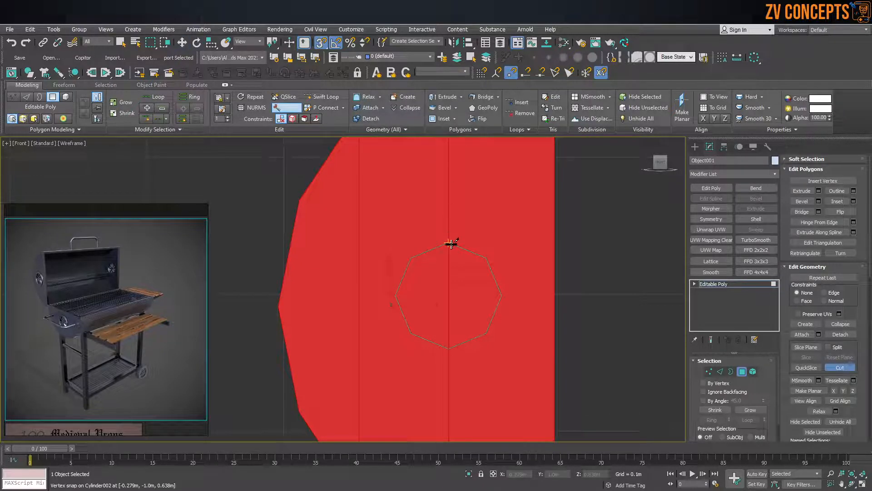
left_click(484, 257)
left_click(502, 297)
left_click(450, 347)
left_click(411, 333)
left_click(396, 293)
left_click(410, 258)
Cut the same octagonal outline into the lid's back end face, snapping to the guide cylinder's vertices.
scroll(396, 254, "down", 4)
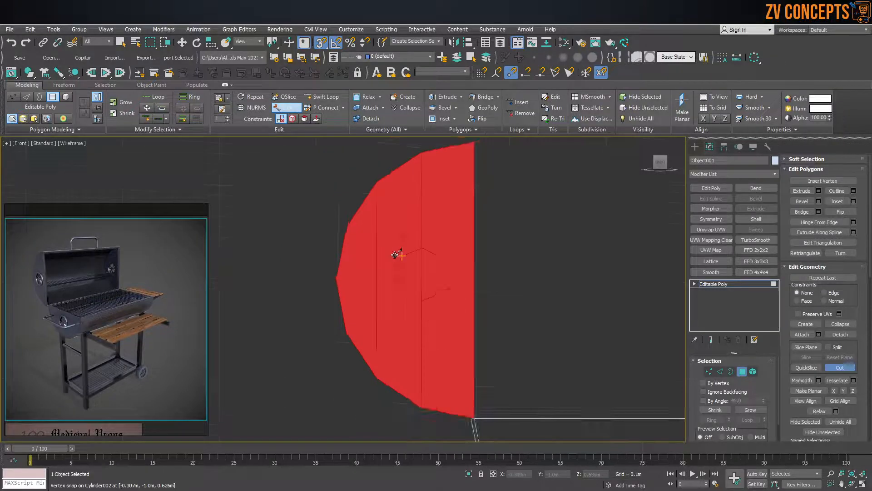
middle_click_drag(455, 257, 381, 273, "alt")
scroll(382, 272, "down", 5)
middle_click_drag(466, 281, 361, 291, "alt")
scroll(385, 328, "up", 7)
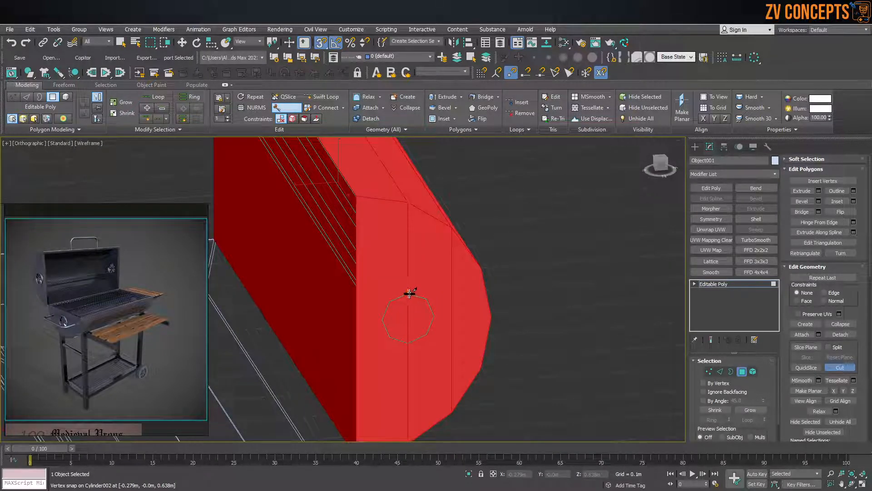
left_click(433, 314)
left_click(429, 332)
left_click(409, 342)
left_click(390, 335)
left_click(382, 316)
left_click(390, 300)
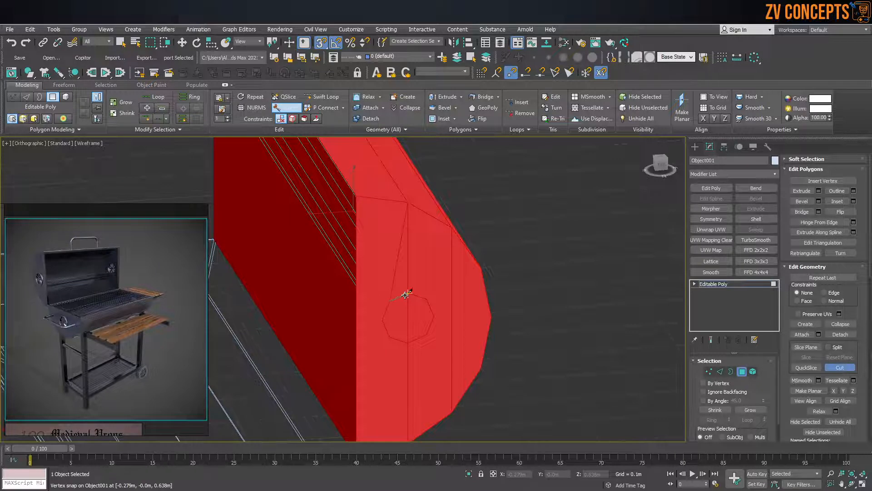
scroll(466, 298, "down", 2)
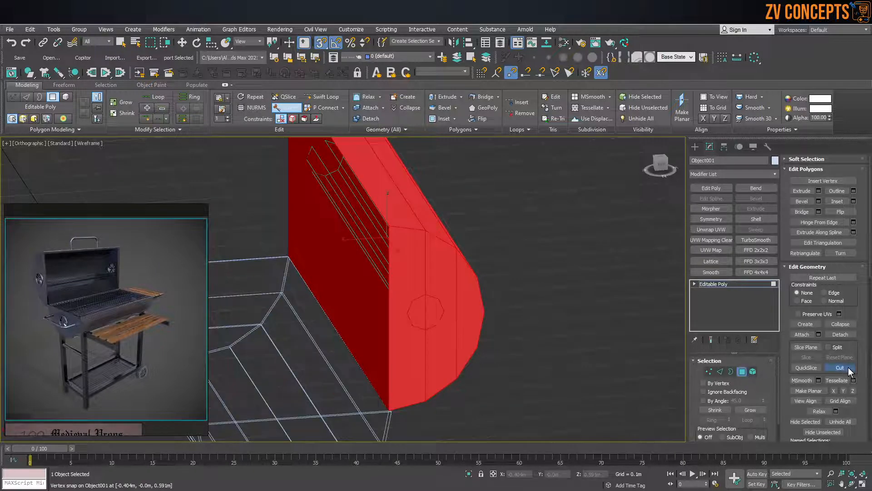
Remove the polygons inside the octagonal outlines on both end faces of the lid to open the holes.
key("w")
left_click(465, 314)
left_click(528, 305)
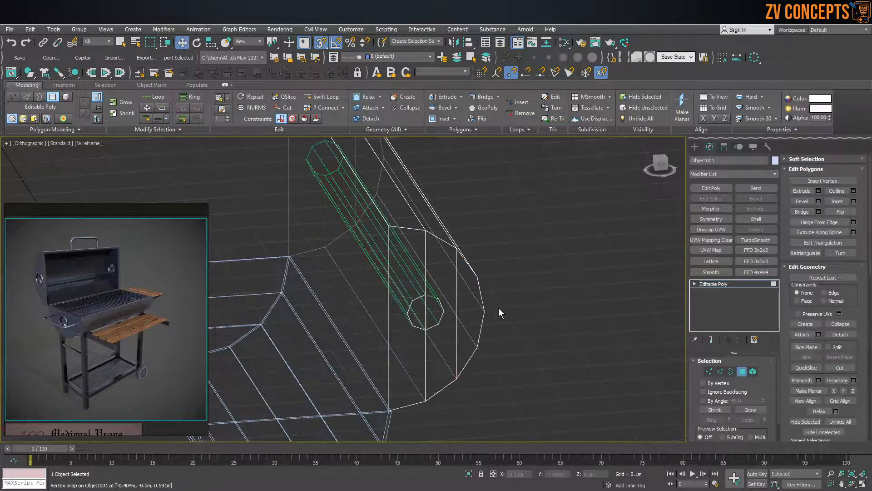
left_click(430, 311)
left_click(500, 314)
middle_click_drag(500, 313, 394, 291, "alt")
left_click(394, 291)
left_click(390, 289)
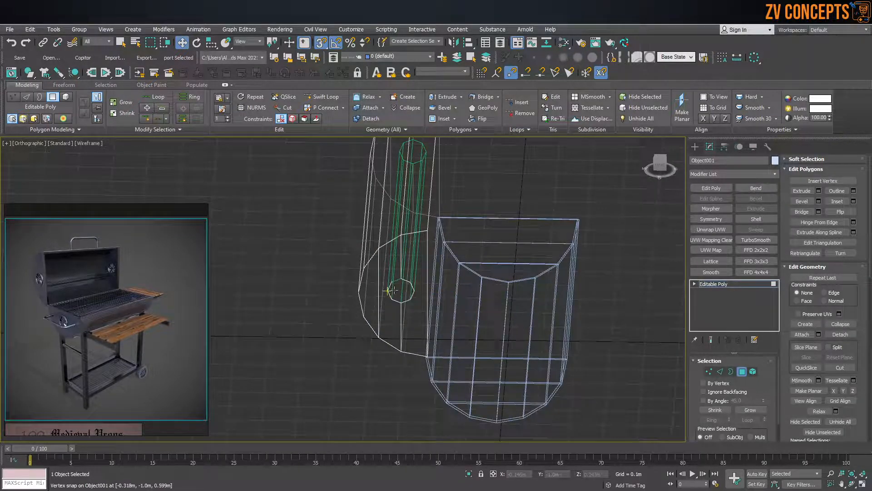
Leave polygon editing of the lid, delete the green guide cylinder and switch the view to shaded display.
left_click(699, 144)
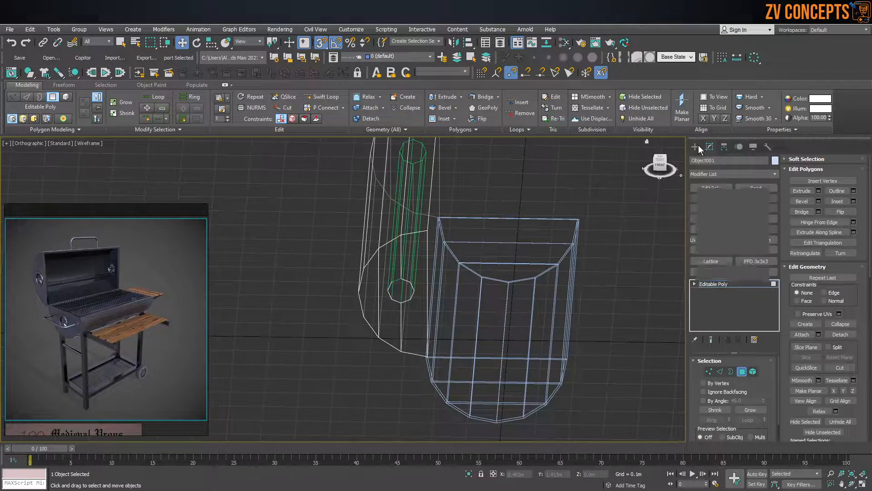
middle_click_drag(458, 247, 406, 260, "alt")
left_click(410, 224)
key("Delete")
middle_click_drag(410, 225, 342, 277, "alt")
key("F3")
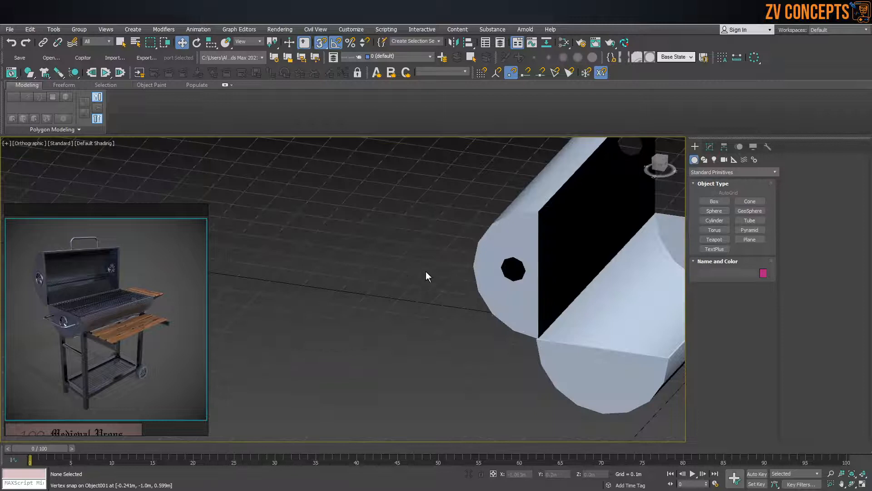
Select the lid and examine the octagonal holes in its ends in the perspective view with edged faces.
scroll(512, 269, "up", 4)
middle_click_drag(532, 273, 387, 366, "alt")
scroll(388, 366, "down", 3)
left_click(507, 273)
middle_click_drag(490, 288, 358, 309, "alt")
key("p")
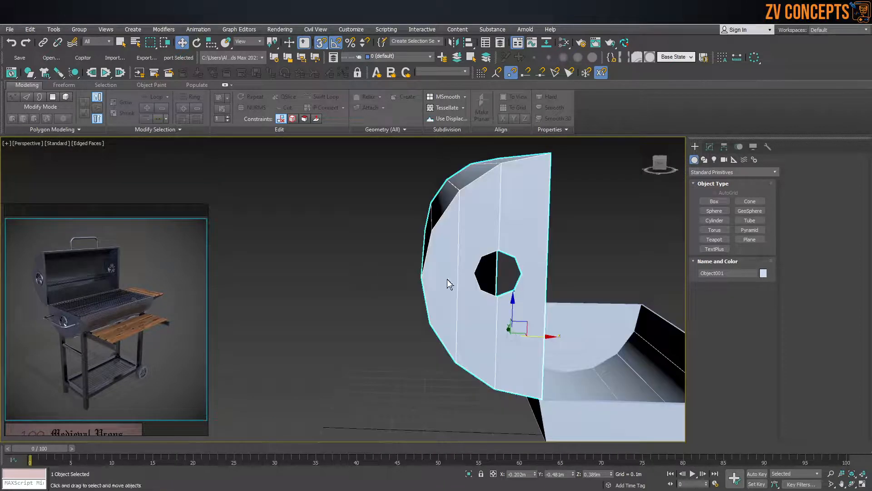
middle_click_drag(529, 285, 495, 274, "alt")
middle_click_drag(468, 233, 434, 279, "alt")
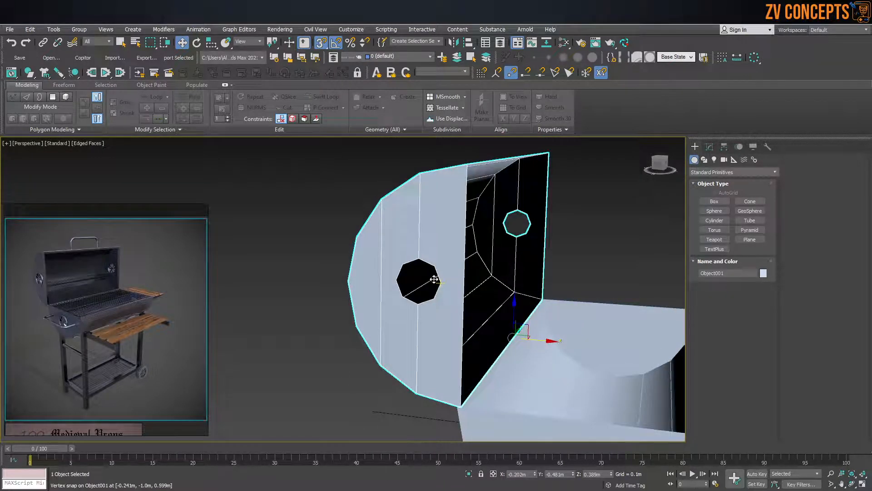
scroll(434, 279, "up", 3)
middle_click_drag(458, 227, 418, 245, "alt")
Connect the front hole's two diagonal vertices on the curved side to the nearby vertices of the lid's outline.
left_click(711, 147)
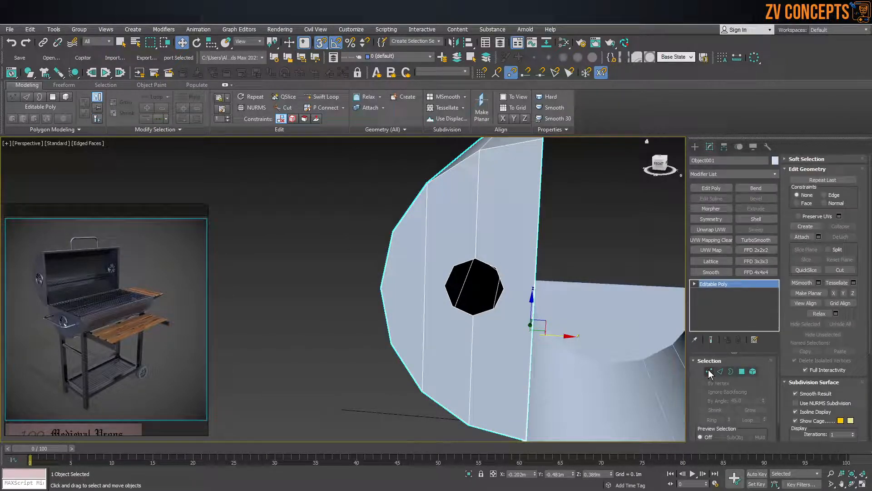
key("1")
left_click(476, 259)
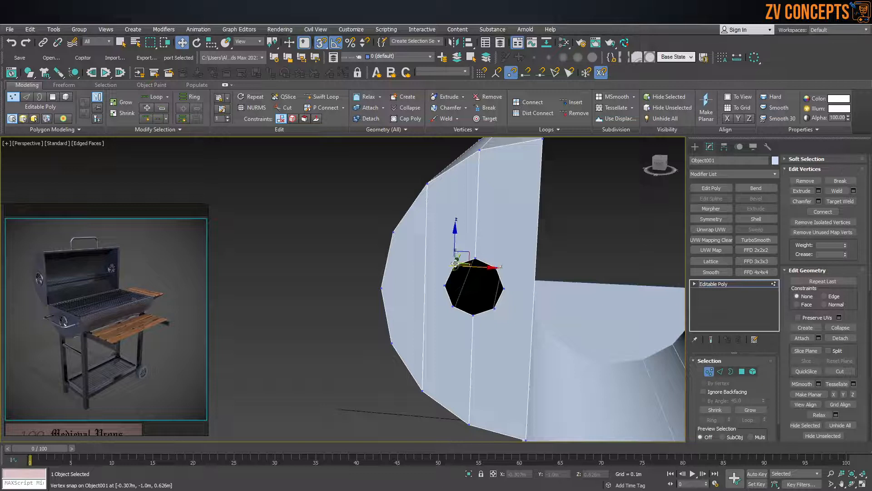
left_click(427, 184, "ctrl")
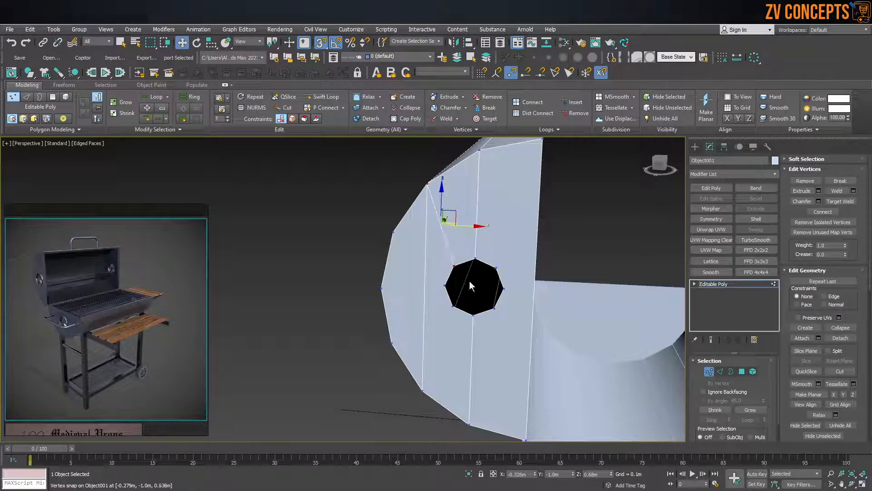
left_click(454, 304)
left_click(422, 391, "ctrl")
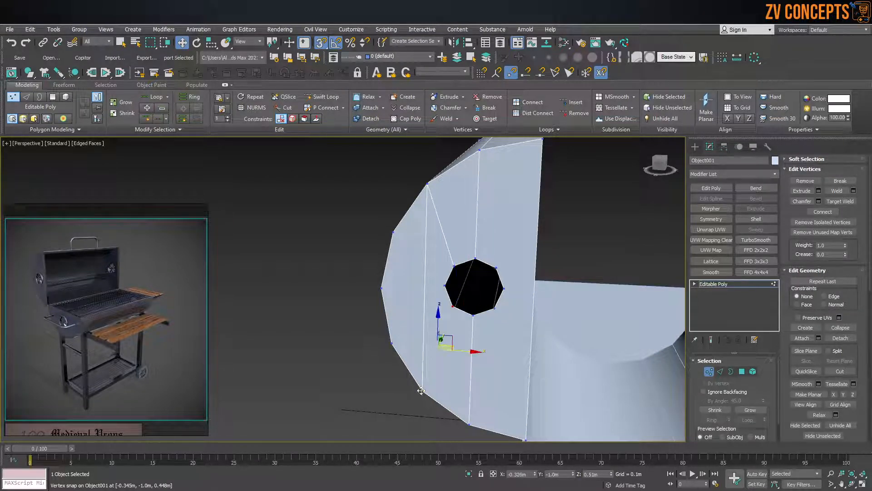
Cut an edge from the outermost vertex of the front end's curved outline to the hole's nearest vertex.
right_click(381, 287)
left_click(348, 205)
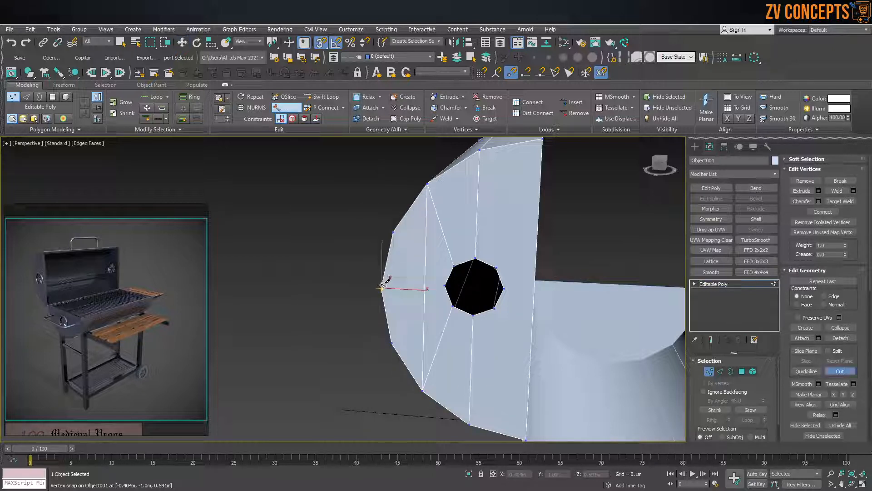
left_click(443, 284)
Cut edges from the front hole's two diagonal vertices on the straight side to the end face's upper and lower corners.
scroll(312, 263, "down", 4)
middle_click_drag(314, 264, 404, 267, "alt")
scroll(438, 275, "up", 4)
scroll(352, 263, "down", 4)
scroll(352, 263, "up", 4)
scroll(352, 264, "down", 3)
scroll(359, 260, "up", 1)
middle_click_drag(391, 266, 389, 297, "alt")
left_click(421, 167)
middle_click_drag(384, 360, 370, 277)
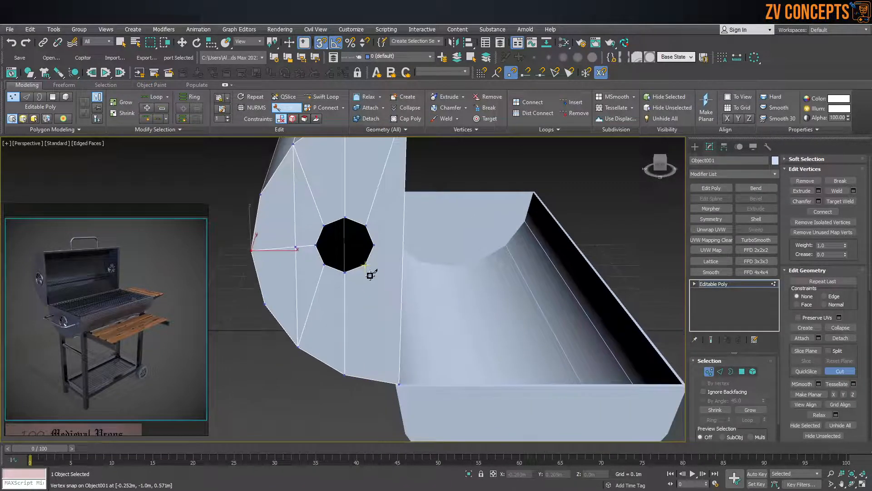
left_click(398, 383)
right_click(398, 382)
scroll(407, 314, "down", 4)
scroll(385, 280, "up", 6)
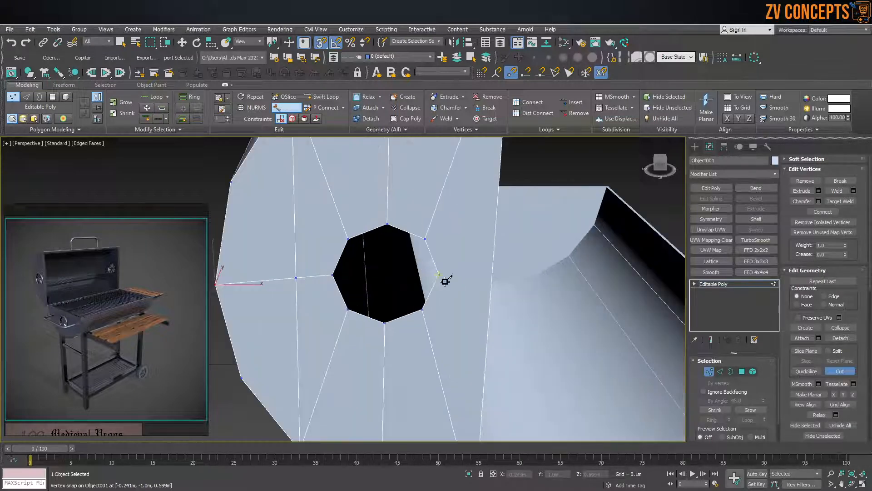
Cut a horizontal edge from the front hole to the end face's straight edge with snapping turned off.
left_click(440, 275)
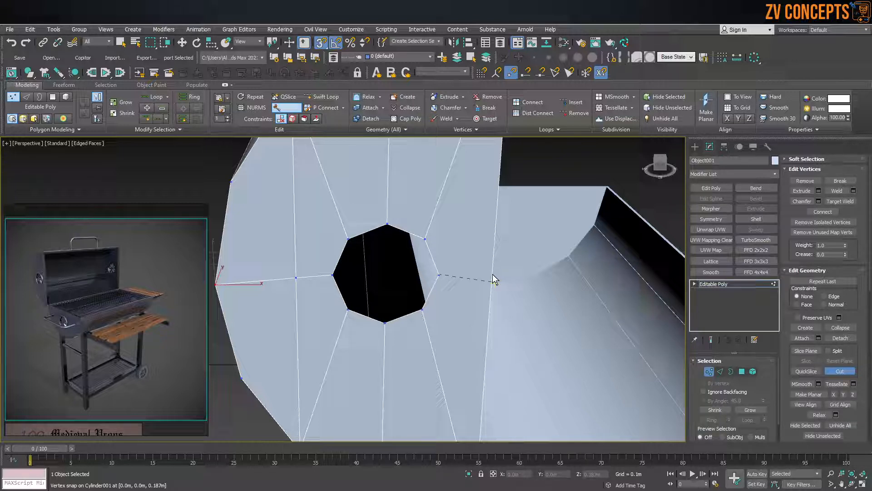
key("s")
right_click(557, 285)
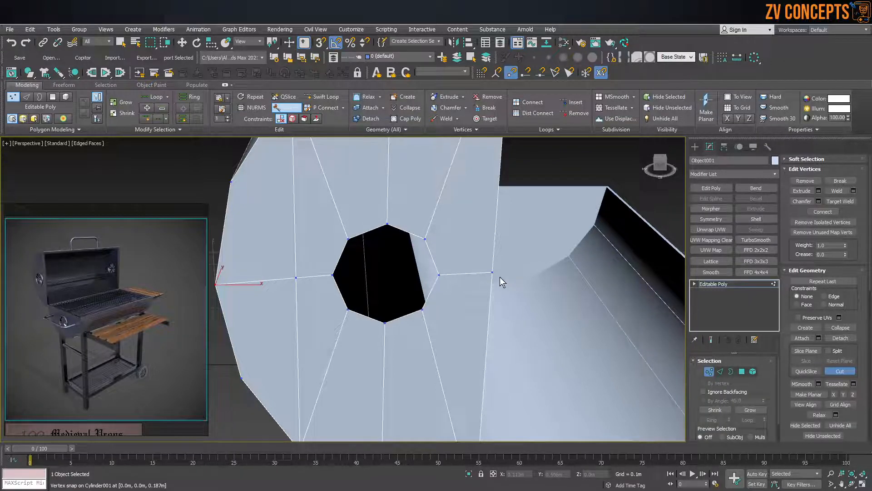
On the lid's back end, cut three edges from the hole's vertices to the curved outline with vertex snapping on.
scroll(500, 278, "down", 8)
middle_click_drag(499, 278, 389, 278, "alt")
scroll(557, 315, "up", 5)
middle_click_drag(557, 316, 495, 317)
middle_click_drag(565, 314, 518, 306, "alt")
middle_click_drag(303, 275, 363, 292, "alt")
scroll(527, 293, "down", 1)
left_click(514, 308)
key("s")
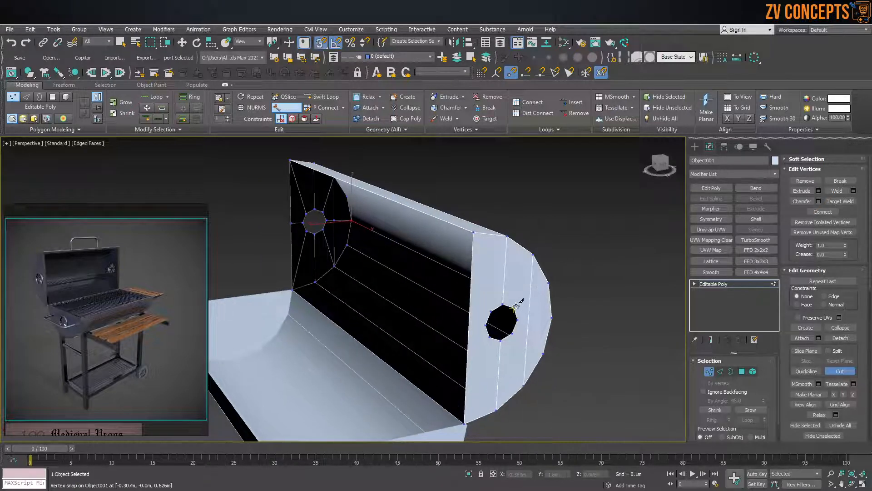
left_click(532, 254)
middle_click_drag(528, 344, 495, 365, "alt")
scroll(420, 348, "up", 3)
left_click(438, 312)
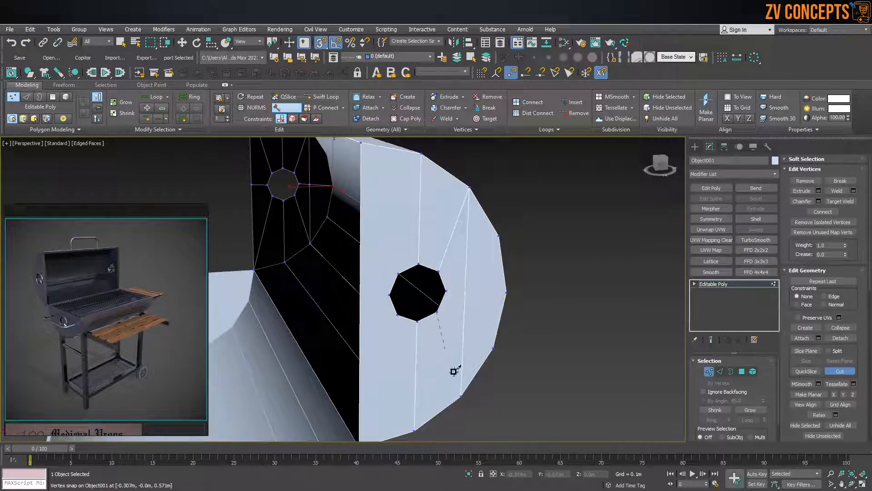
left_click(496, 371)
left_click(508, 292)
Cut edges from the back hole's two diagonal vertices to the upper and lower corners on the end face's straight side.
left_click(398, 272)
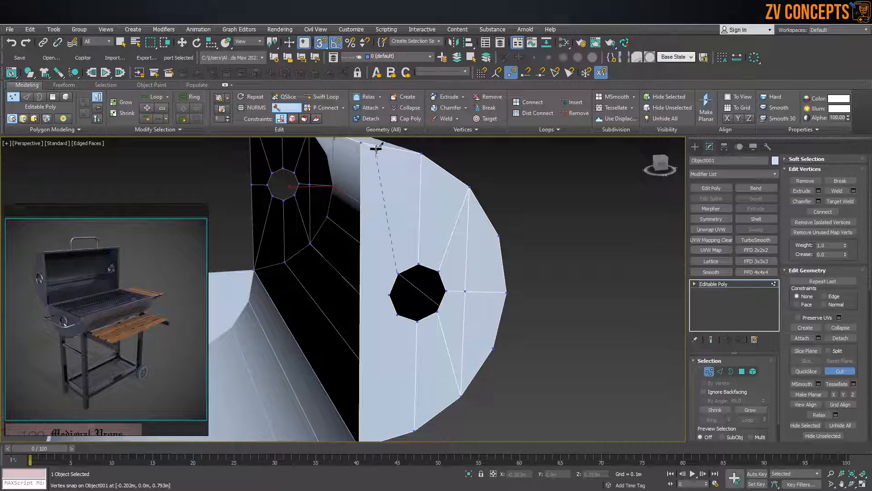
middle_click_drag(376, 148, 398, 192)
key("s")
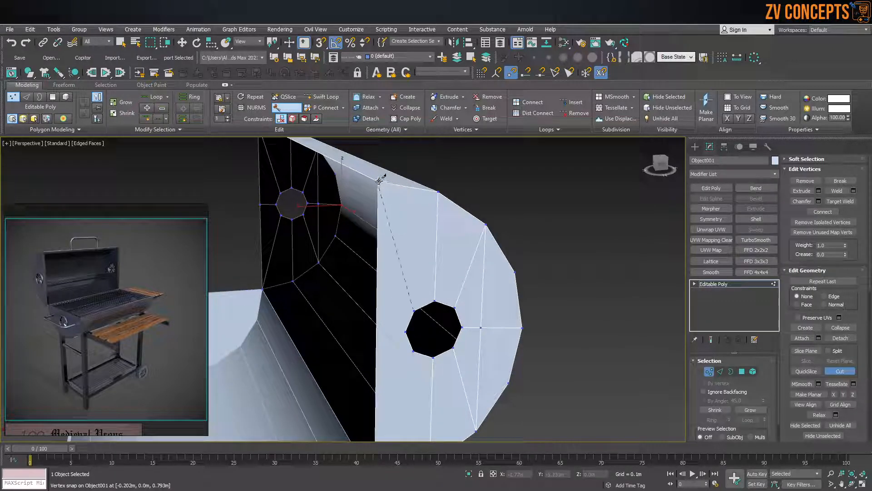
key("s")
left_click(384, 182)
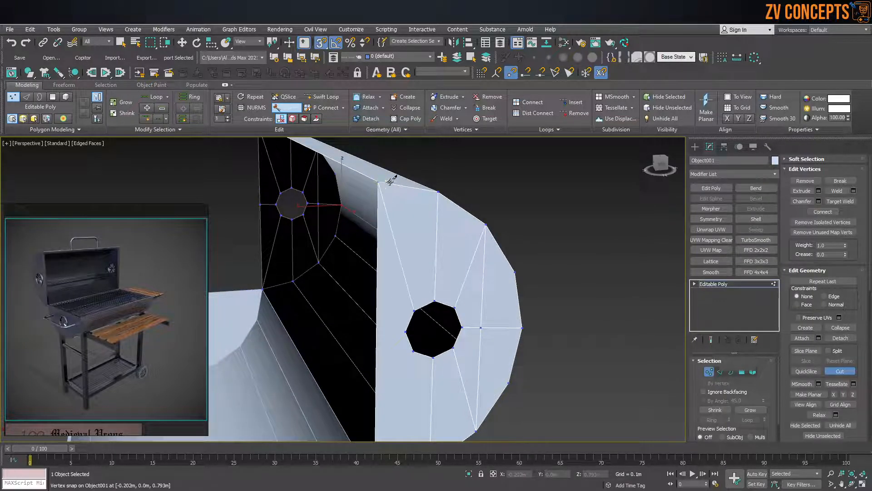
scroll(432, 366, "down", 3)
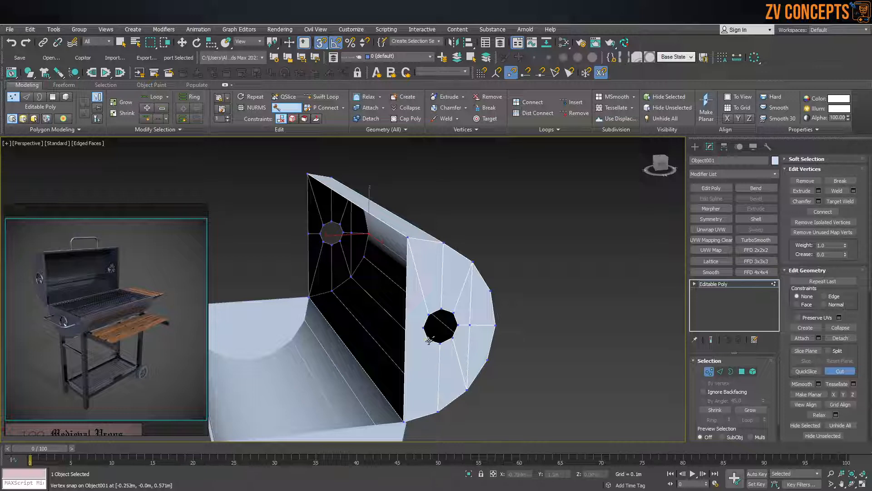
scroll(422, 355, "up", 3)
left_click(436, 275)
left_click(398, 395)
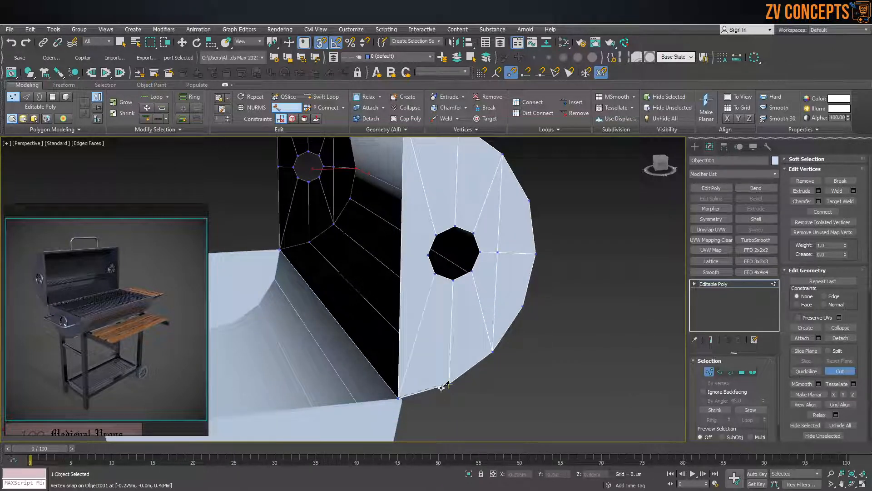
right_click(442, 387)
Cut the remaining horizontal edge from the back hole's vertex to the straight edge of the end face.
scroll(430, 360, "down", 4)
middle_click_drag(430, 358, 409, 353, "alt")
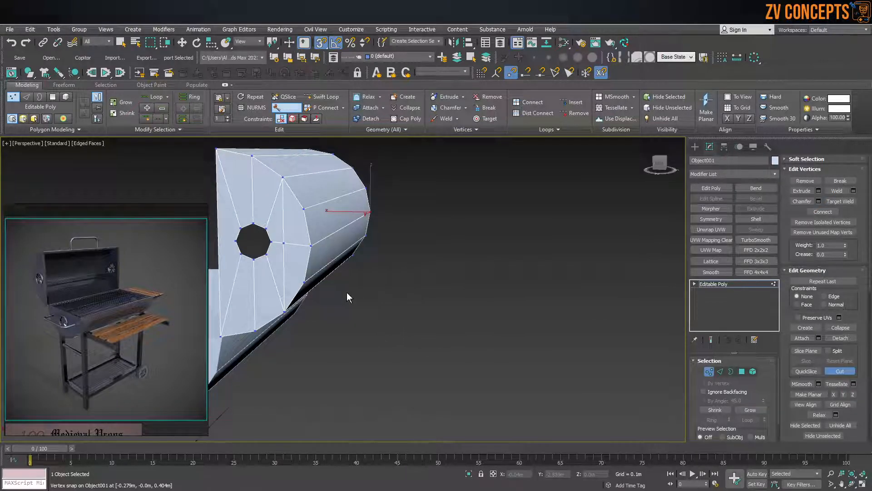
left_click(697, 147)
middle_click_drag(377, 246, 318, 272, "alt")
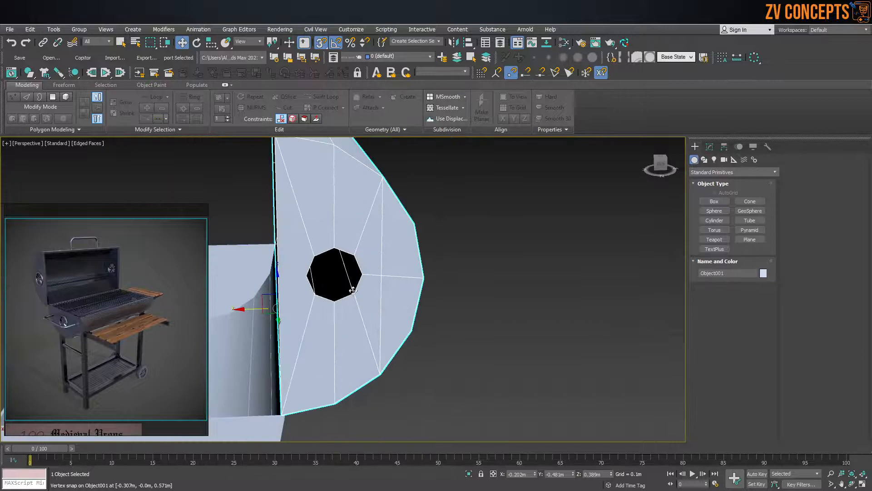
scroll(303, 270, "up", 4)
left_click(709, 147)
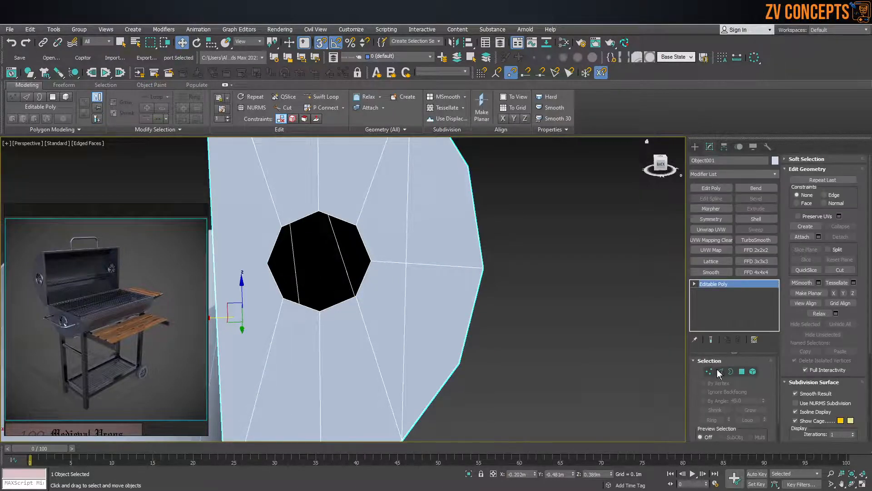
left_click(709, 370)
middle_click_drag(277, 270, 544, 294, "alt")
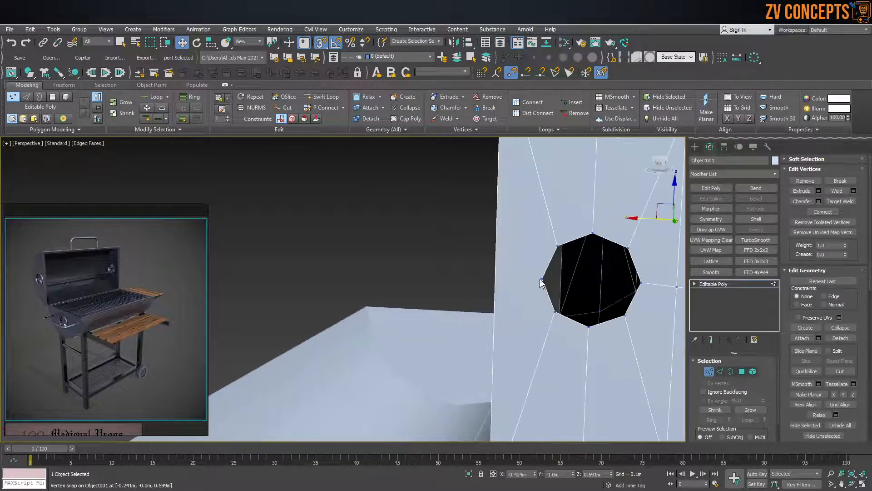
right_click(542, 276)
left_click(504, 199)
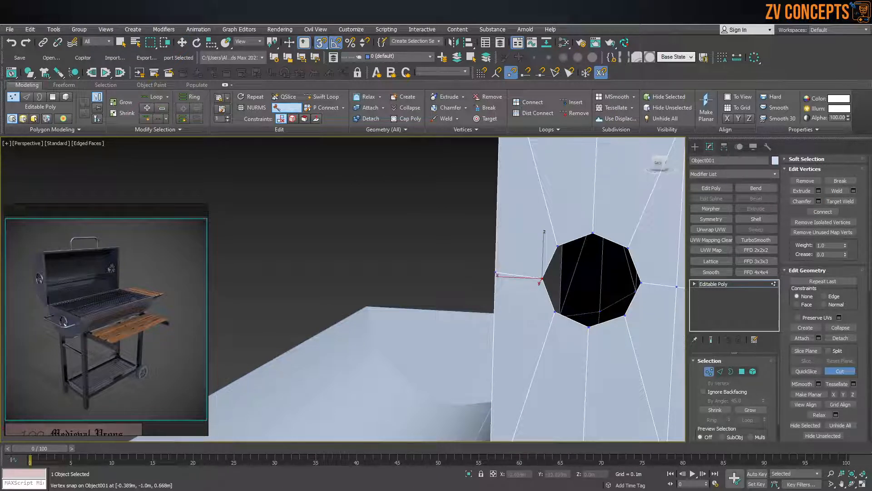
Weld all vertices of the lid with a 0.001 m threshold.
left_click(696, 146)
scroll(562, 205, "down", 5)
middle_click_drag(490, 282, 514, 223, "alt")
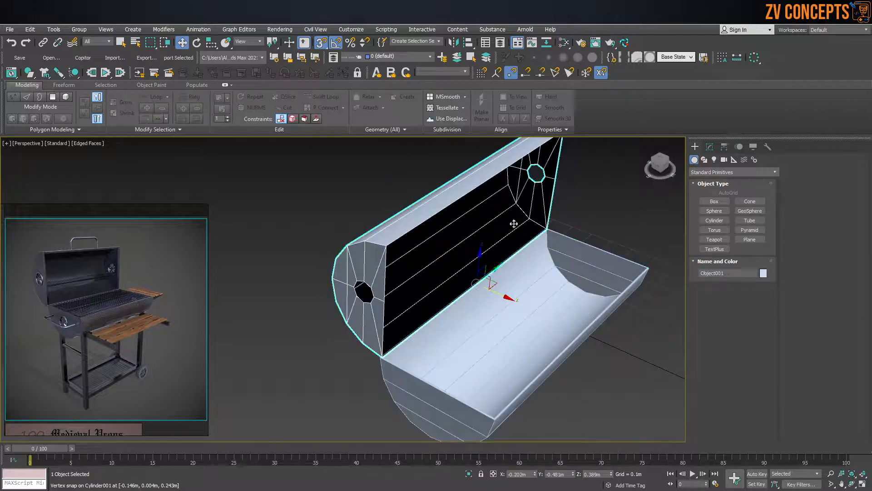
left_click(710, 148)
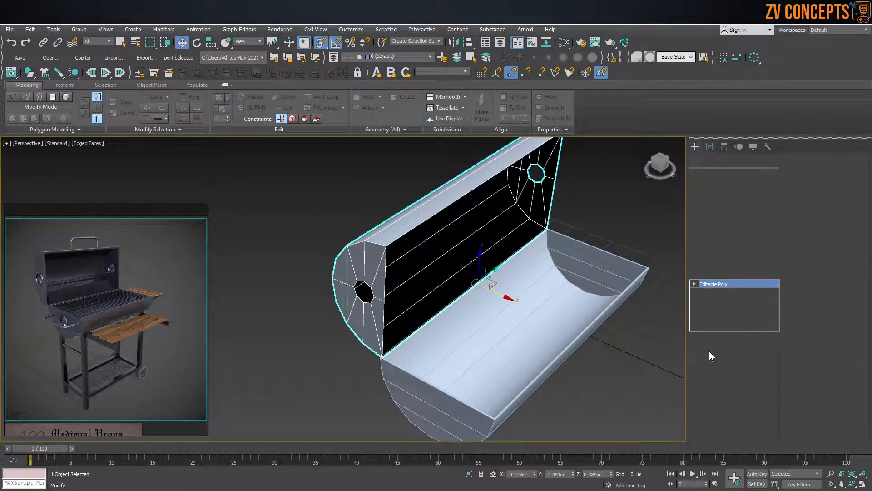
left_click(710, 372)
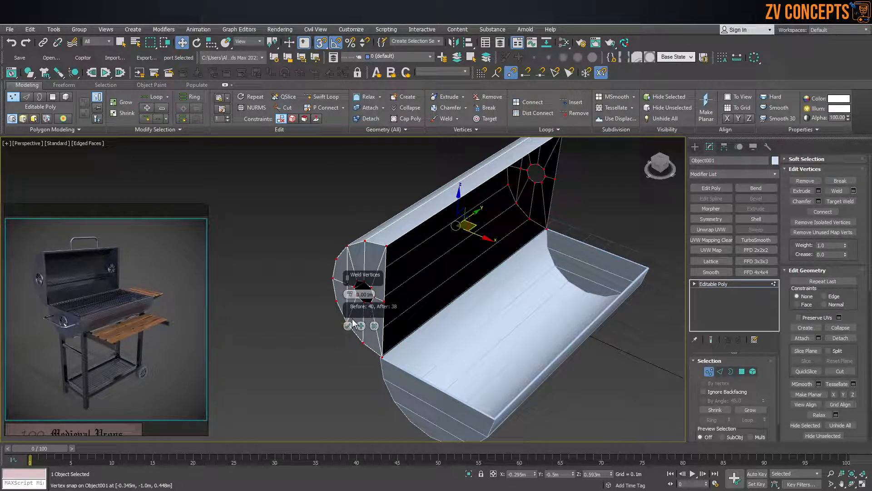
left_click(348, 326)
middle_click_drag(447, 328, 459, 268, "alt")
key("alt+c")
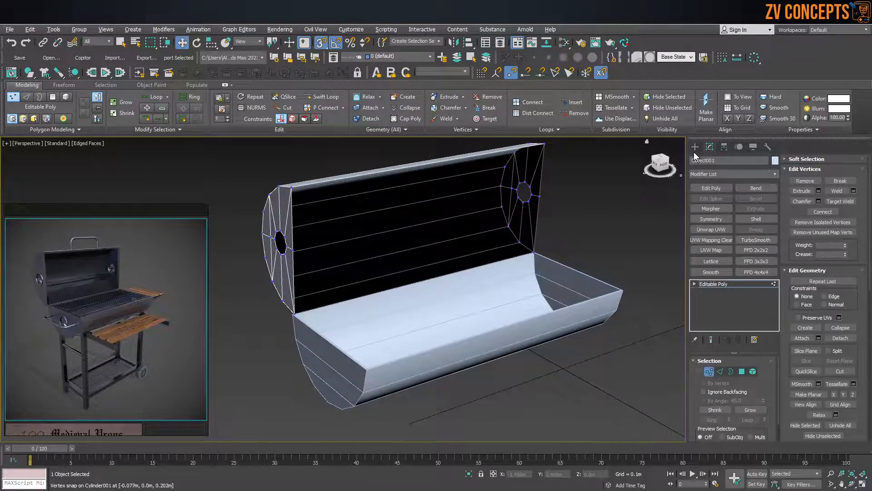
Apply a Shell modifier with a 0.004 m outer amount to the lid.
left_click(501, 186)
left_click(745, 217)
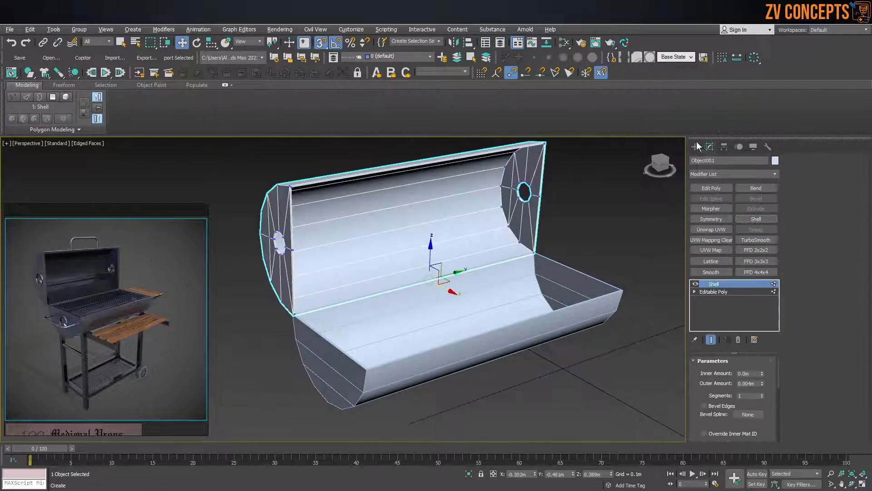
left_click(694, 147)
Delete the Shell modifier from the grill base, leaving only its Editable Poly.
left_click(587, 281)
middle_click_drag(381, 339, 431, 335, "alt")
scroll(515, 274, "up", 3)
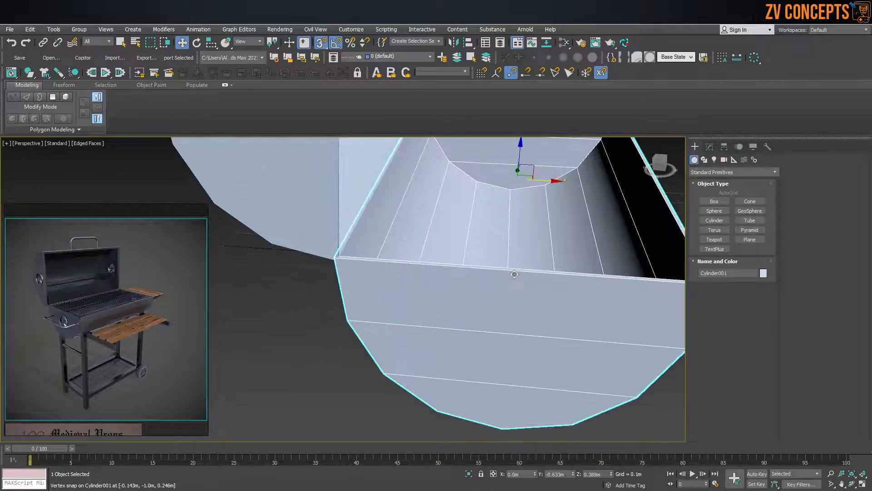
scroll(549, 315, "down", 2)
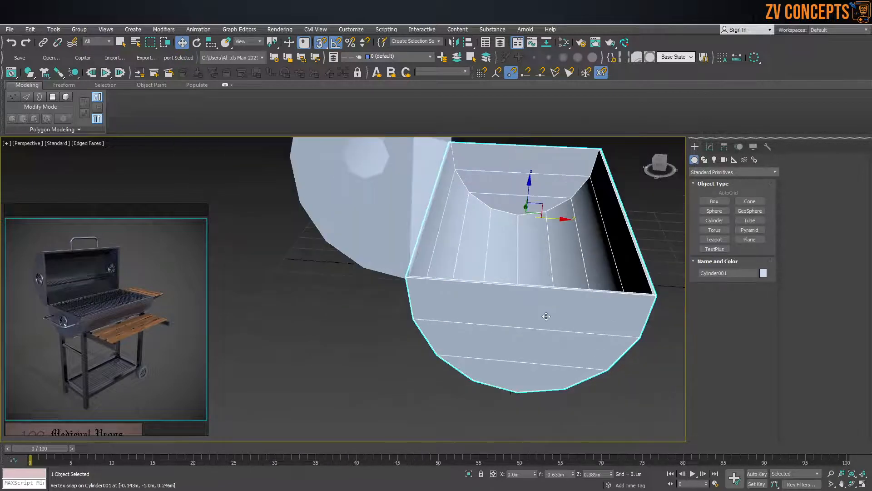
scroll(539, 314, "up", 1)
middle_click_drag(534, 324, 614, 362, "alt")
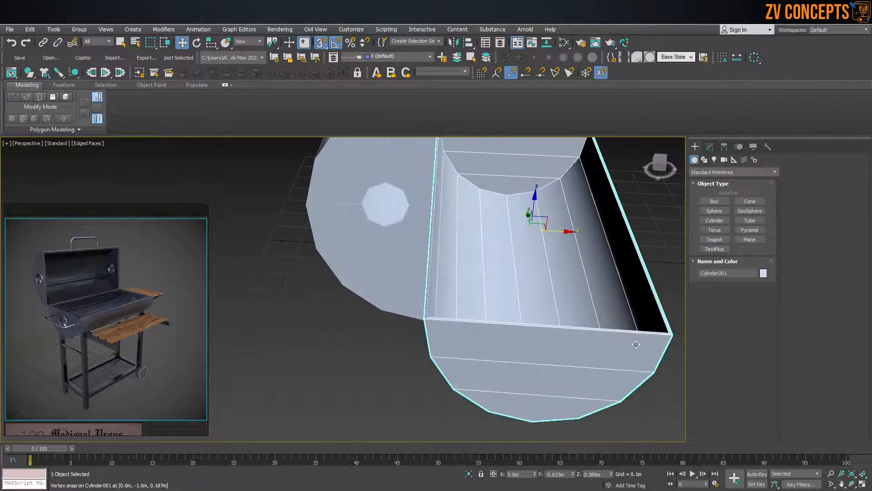
left_click(709, 146)
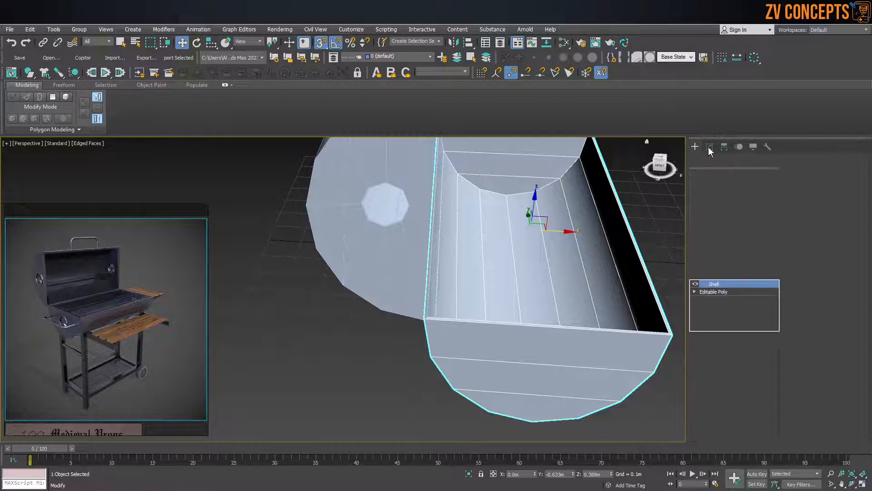
right_click(732, 284)
left_click(755, 308)
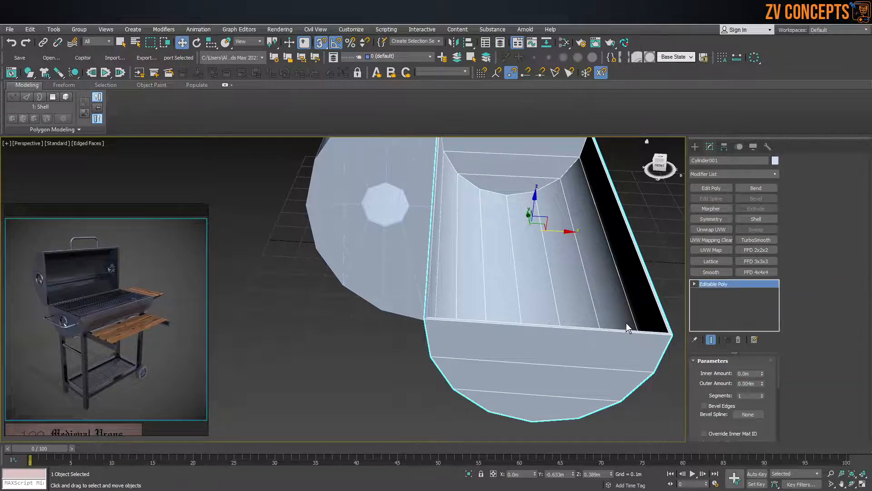
middle_click_drag(610, 313, 554, 256)
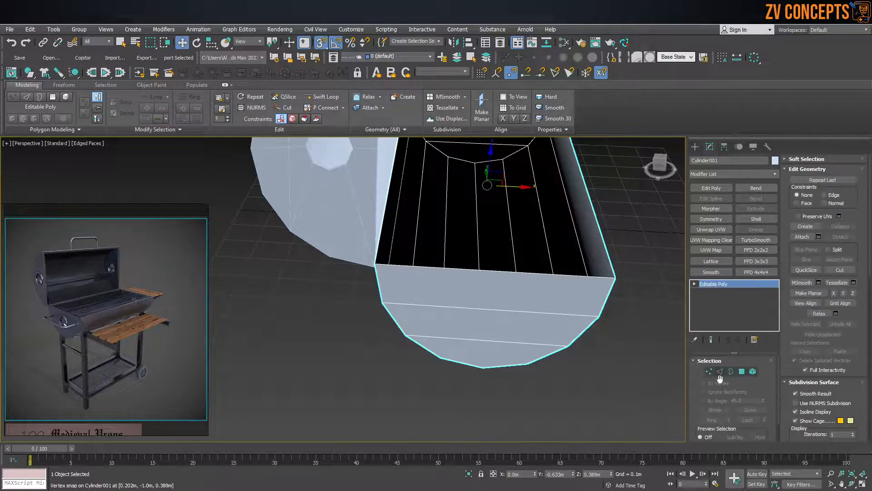
Cut a vertical edge on the base's front end face from its lowest vertex to the straight rim edge.
left_click(708, 371)
left_click(484, 365)
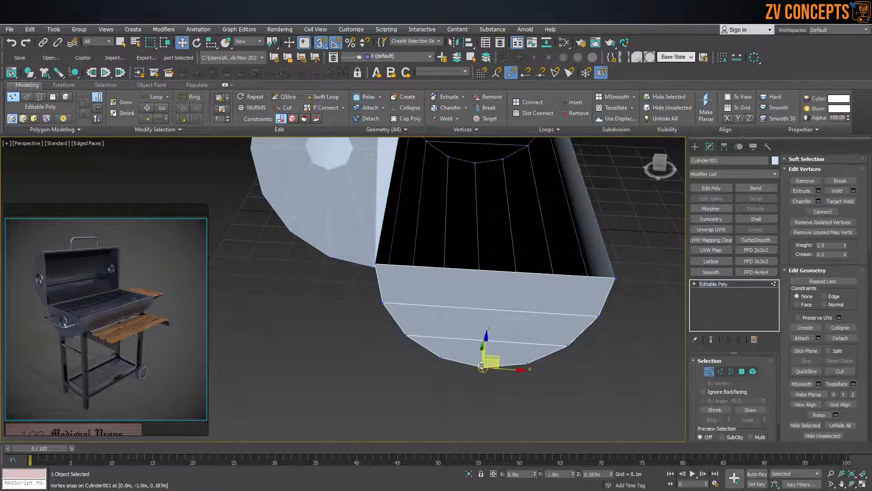
key("1")
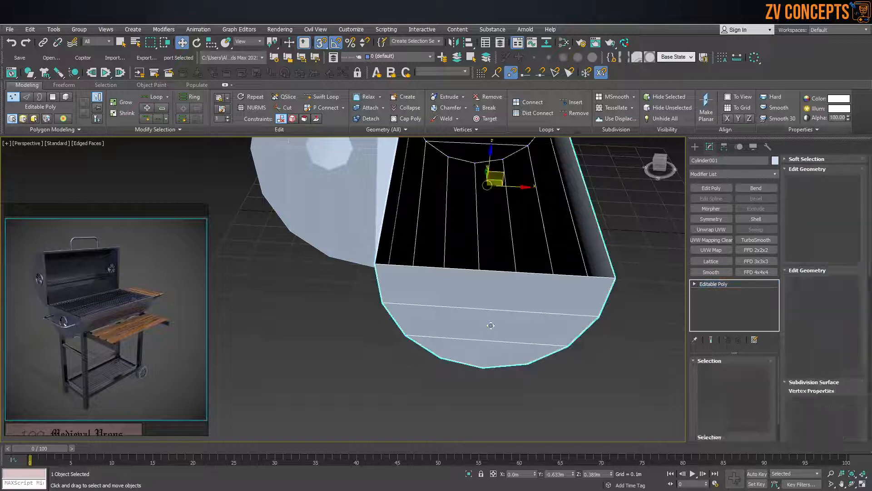
right_click(491, 340)
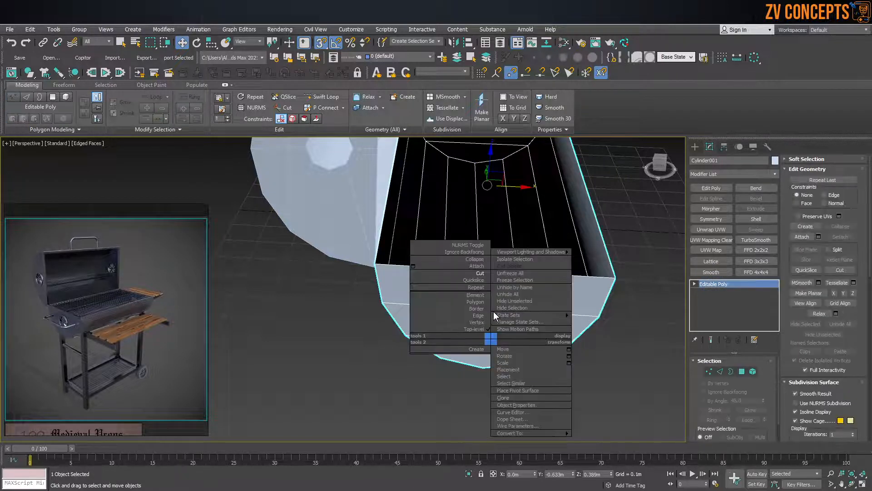
left_click(482, 273)
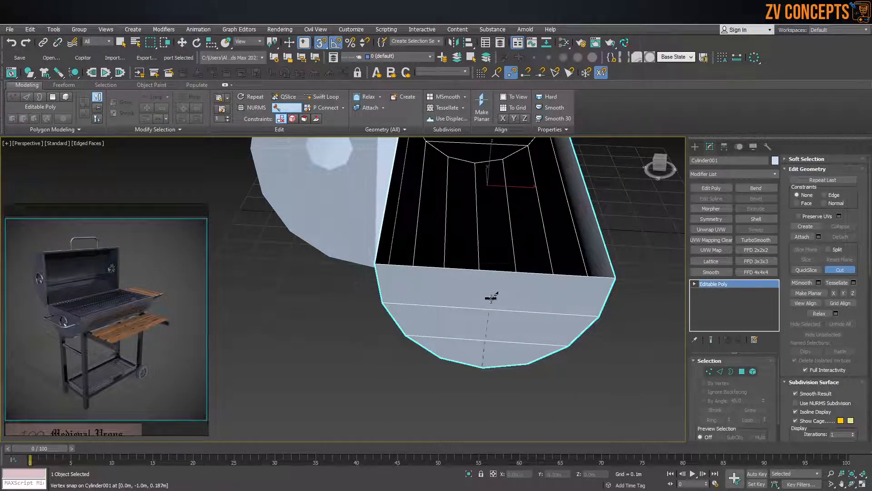
left_click(491, 271)
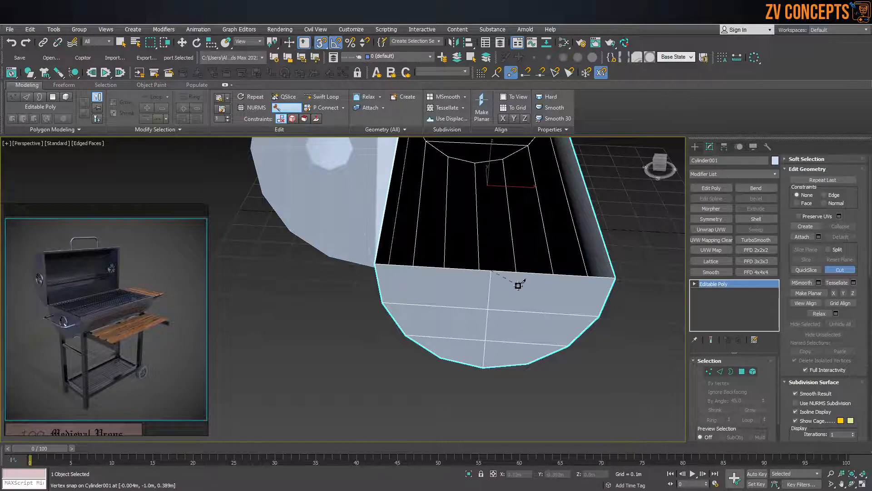
Cut a matching vertical edge on the base's opposite end face from its lowest vertex to the rim.
middle_click_drag(524, 326, 500, 322, "alt")
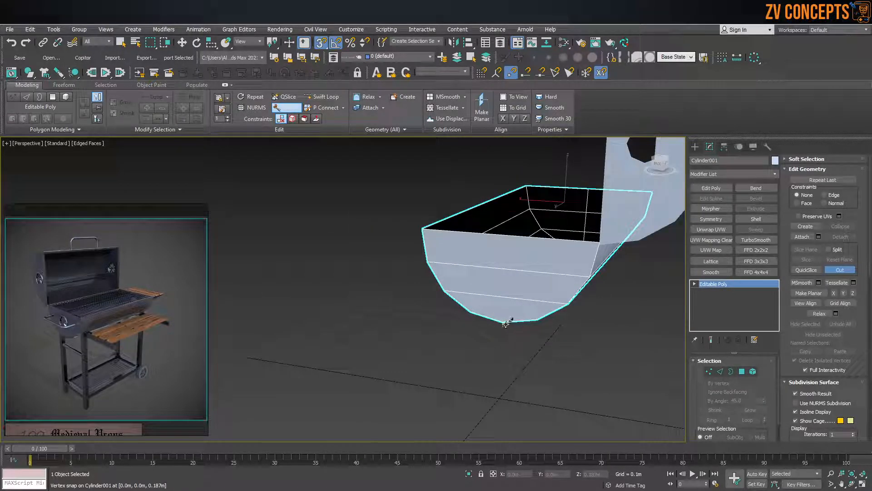
left_click(709, 373)
left_click(503, 322)
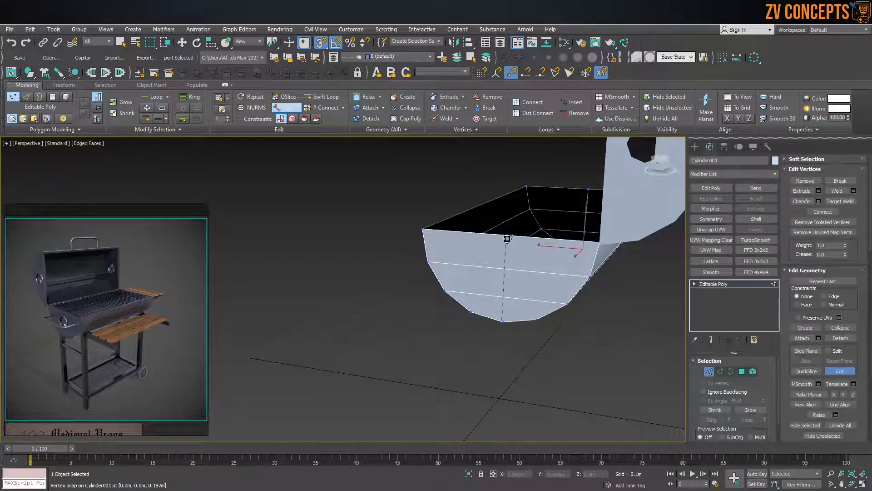
left_click(507, 236)
middle_click_drag(530, 267, 534, 288, "alt")
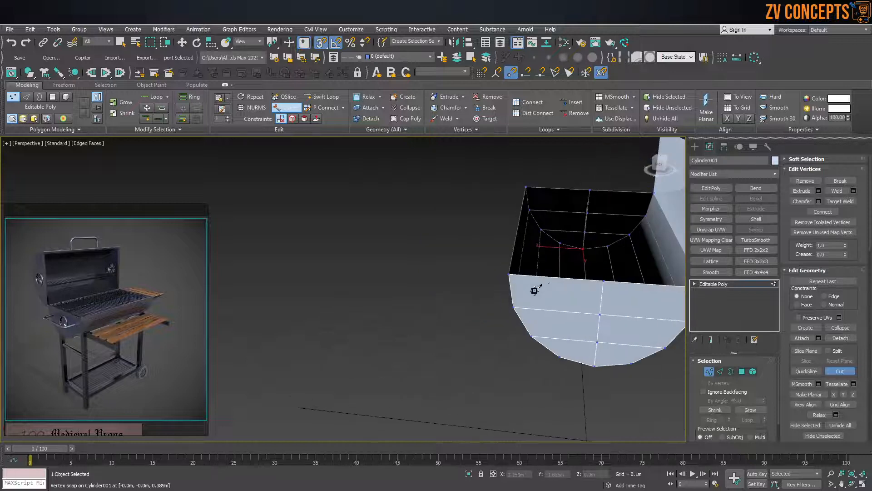
scroll(571, 301, "up", 3)
key("w")
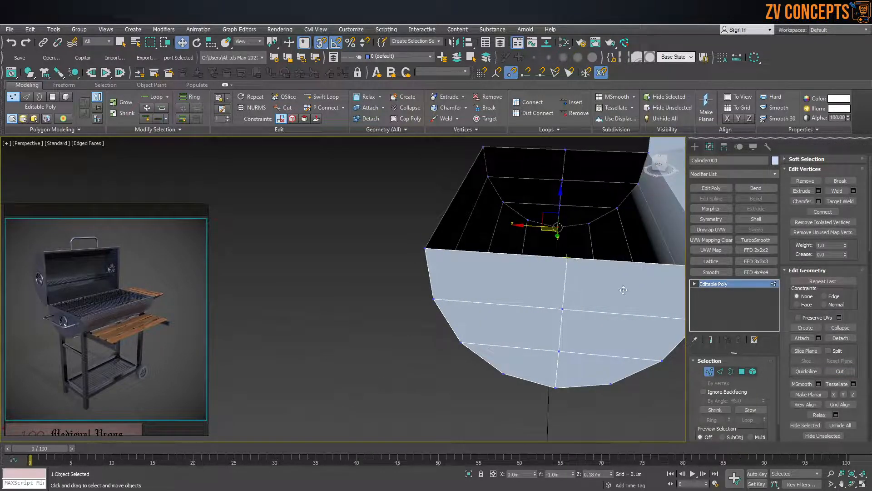
Align the new centre-line vertices on the opposite end face horizontally with its lowest vertex using vertex snapping.
left_click(568, 259)
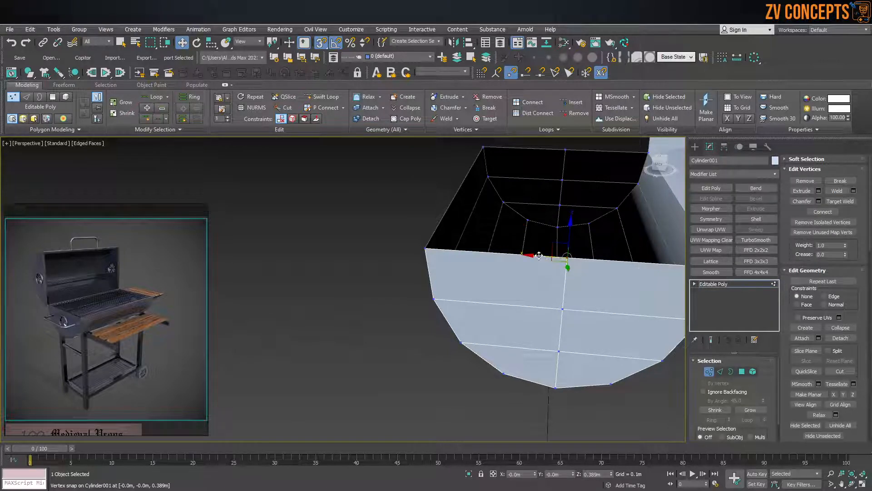
left_click(562, 309)
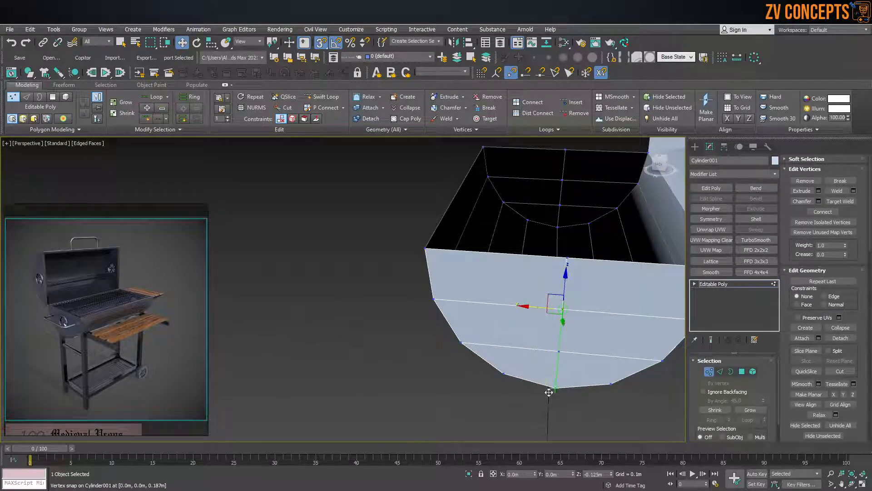
left_click(559, 351)
middle_click_drag(550, 386, 546, 201, "alt")
Snap the centre-line vertices on the base's front end face into horizontal alignment with its lowest vertex.
left_click(535, 196)
left_click_drag(563, 199, 539, 272)
left_click_drag(534, 270, 535, 269)
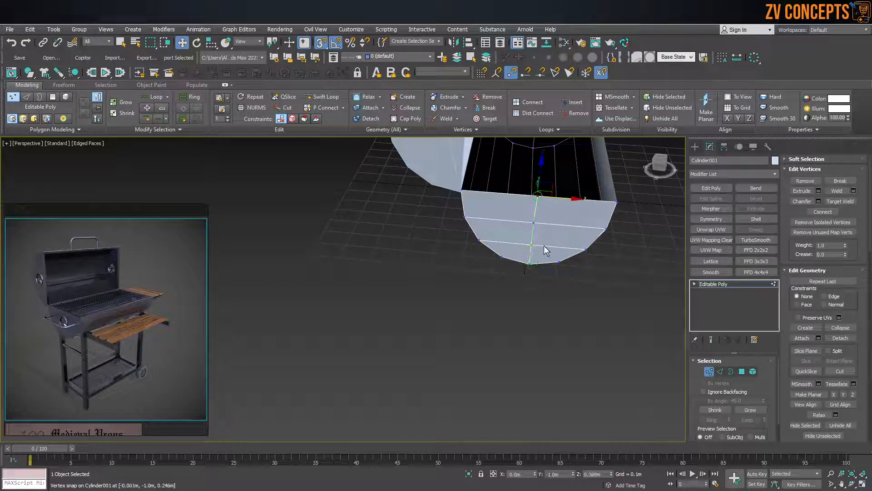
scroll(544, 240, "up", 2)
scroll(525, 254, "up", 2)
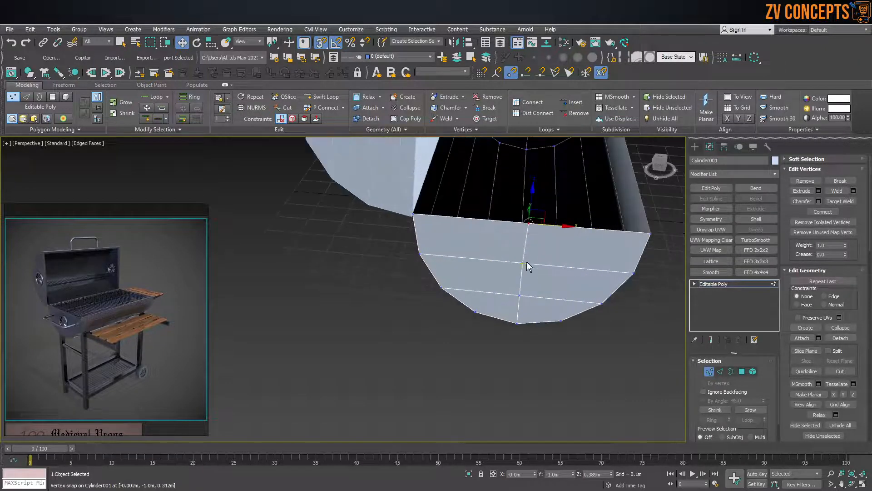
left_click(523, 263)
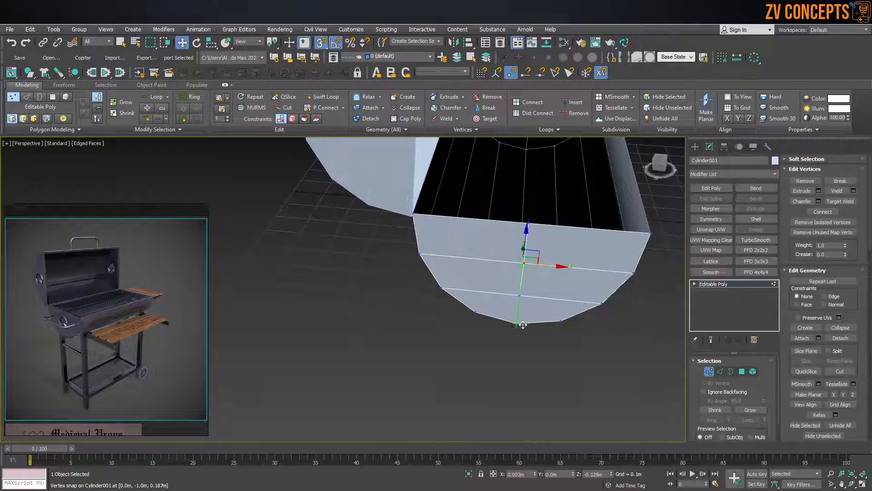
left_click_drag(518, 313, 517, 332)
scroll(536, 317, "down", 3)
middle_click_drag(537, 317, 539, 291, "alt")
scroll(529, 298, "up", 3)
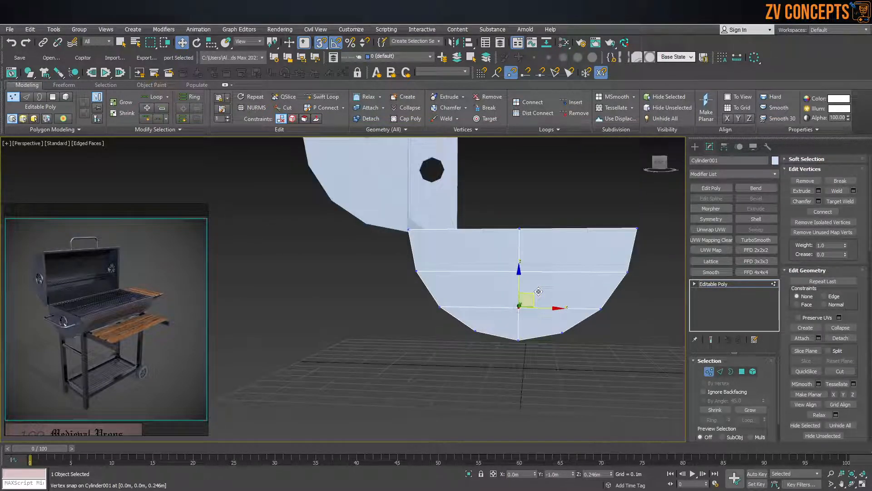
Select the centre-line vertex on the first horizontal edge below the rim on both end faces of the base.
left_click(520, 273)
scroll(535, 275, "up", 3)
middle_click_drag(535, 275, 530, 290, "alt")
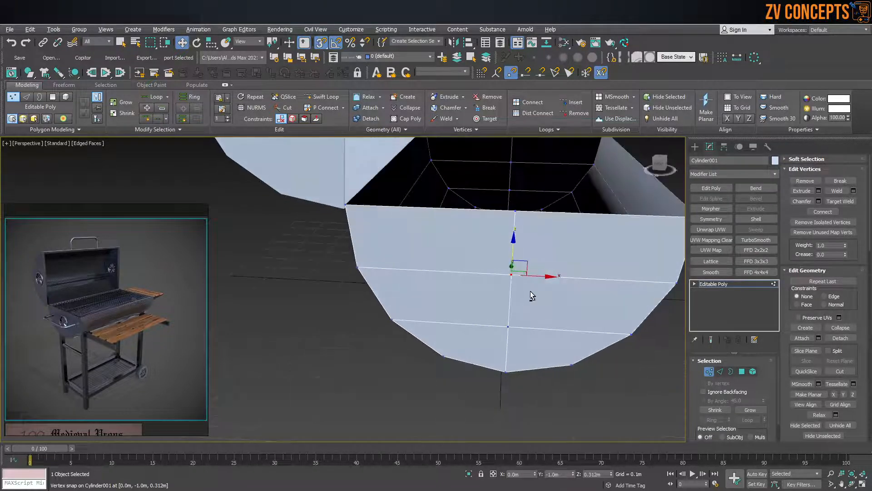
scroll(530, 291, "up", 2)
scroll(543, 273, "down", 3)
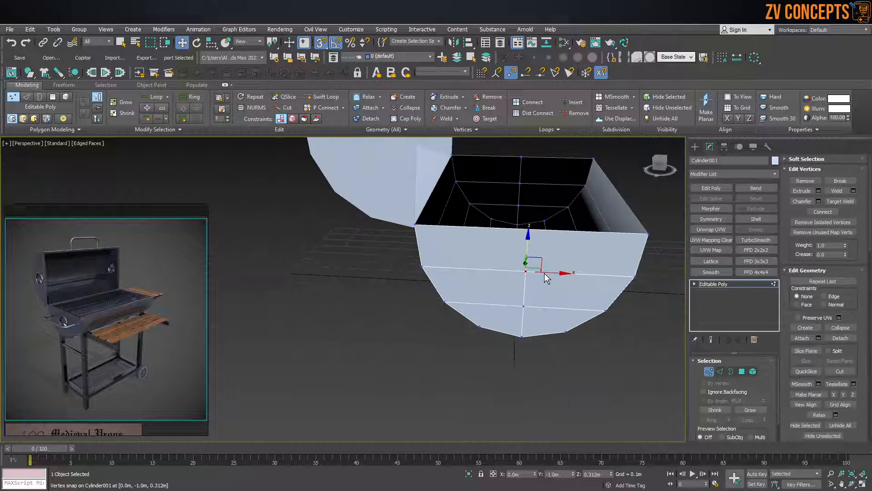
left_click(520, 182, "ctrl")
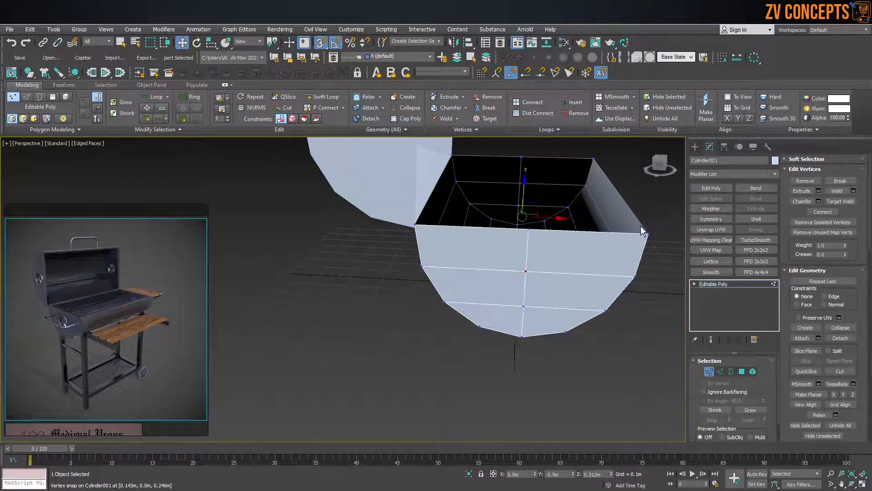
Try extruding the two selected end-face vertices with a 0 m height and a 0.042 m width.
left_click(819, 191)
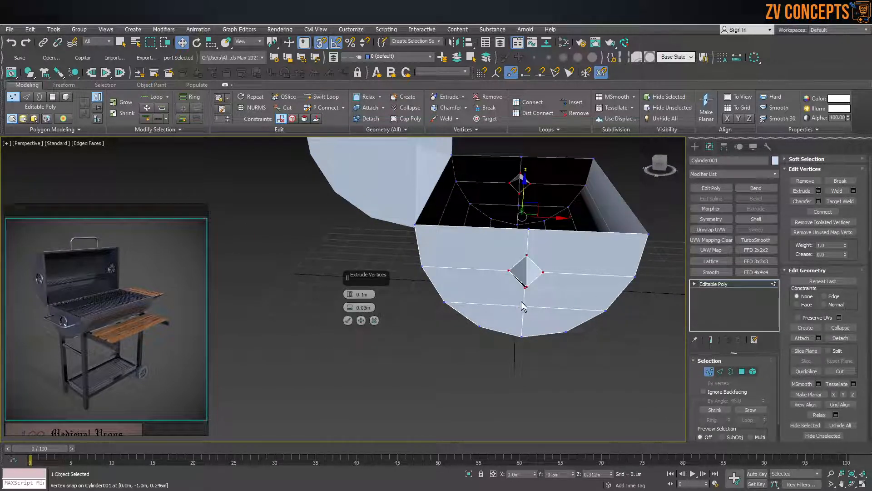
right_click(350, 309)
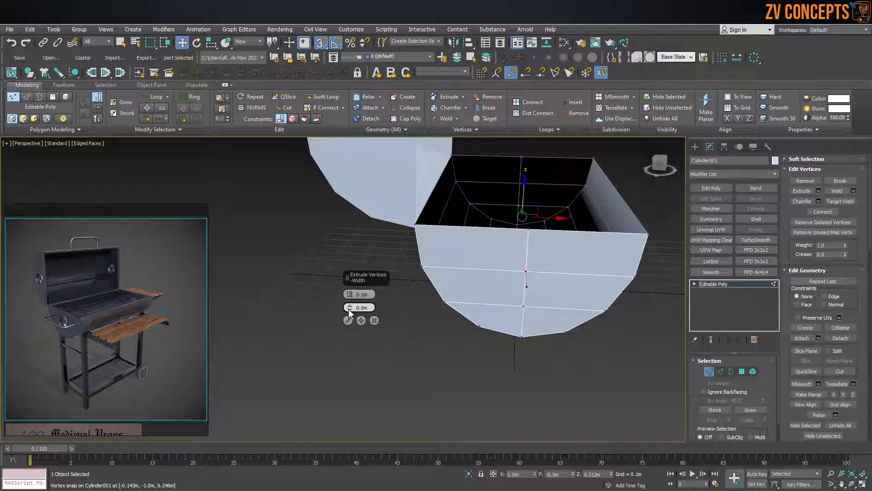
left_click_drag(349, 307, 352, 291)
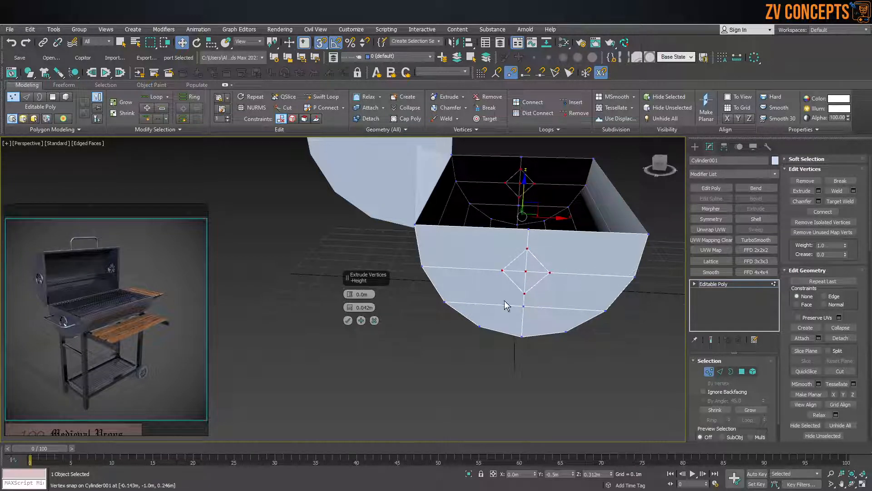
middle_click_drag(551, 286, 537, 247, "alt")
scroll(538, 249, "up", 3)
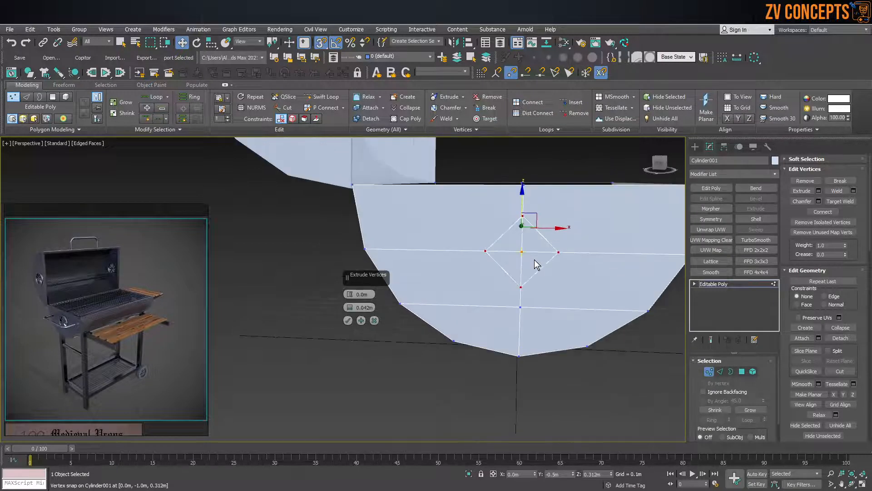
scroll(537, 263, "up", 3)
scroll(524, 261, "up", 2)
scroll(524, 261, "down", 3)
middle_click_drag(524, 264, 525, 268, "alt")
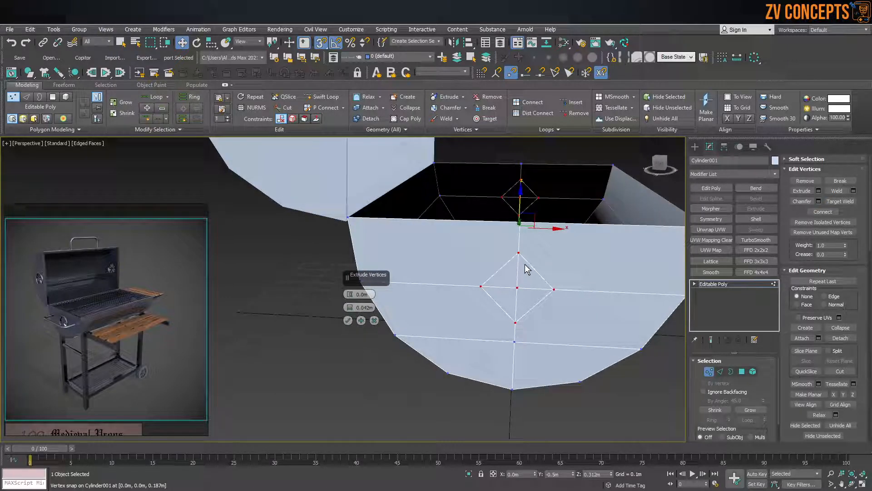
key("alt+c")
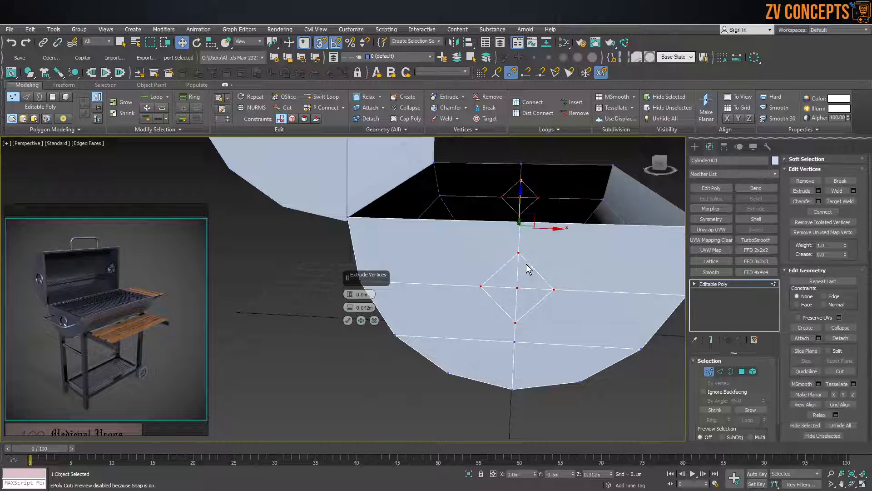
left_click(348, 320)
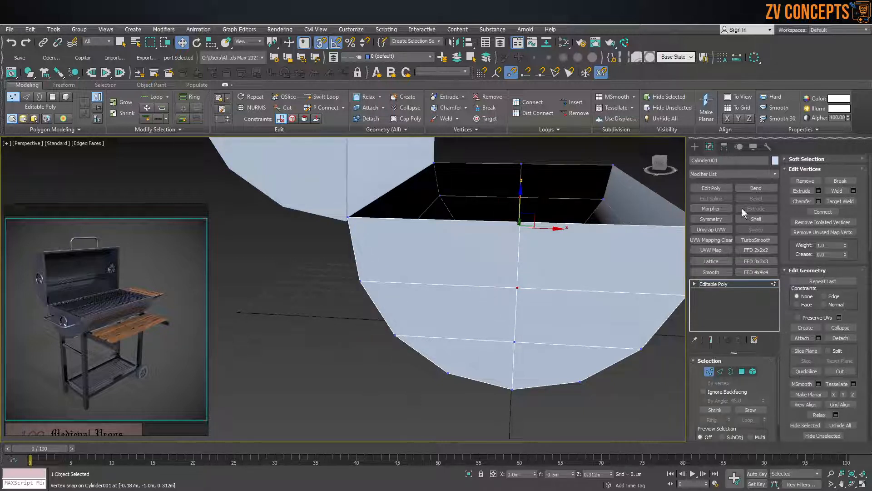
Try chamfering the two centre vertices by 0.117 m with one segment, and undo it.
left_click(818, 202)
left_click_drag(350, 308, 363, 249)
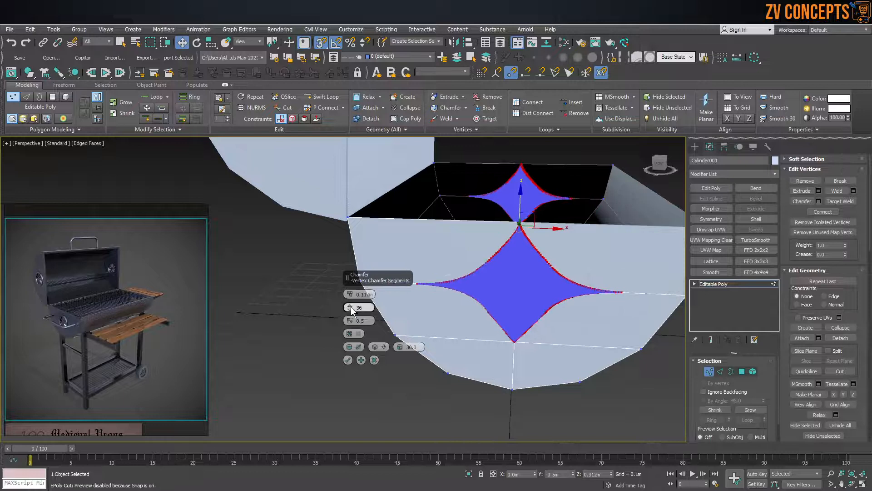
right_click(351, 306)
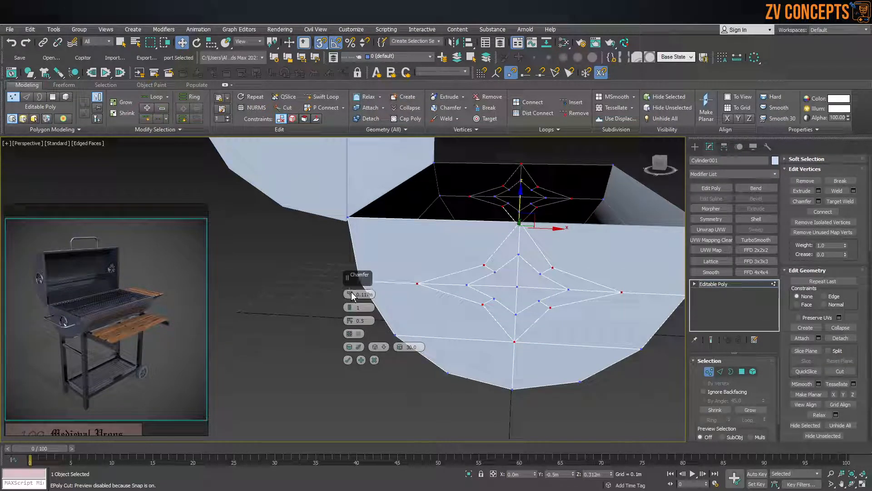
key("ctrl+z")
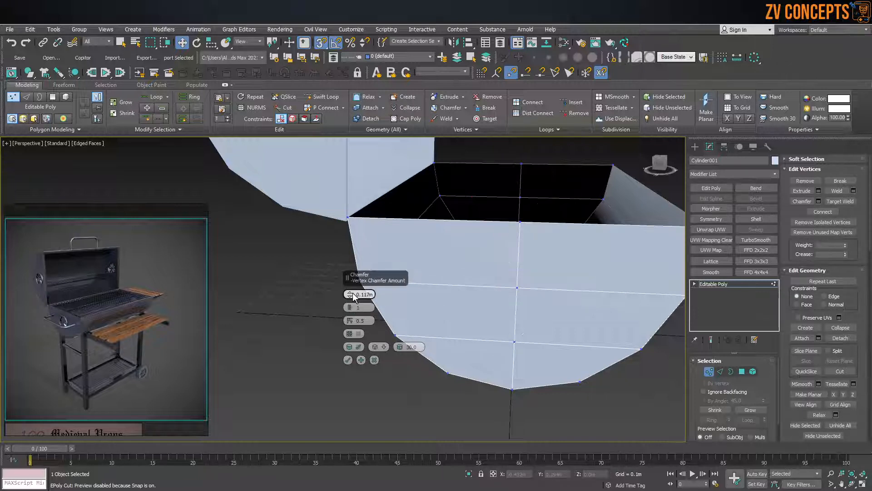
Chamfer the selected centre vertices on the base's end faces by 0.05 m with one segment.
left_click(517, 288)
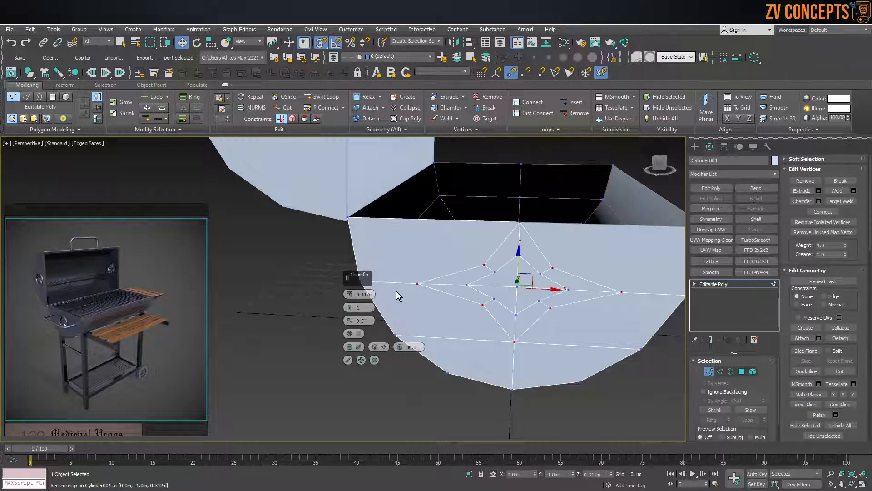
left_click_drag(354, 294, 354, 313)
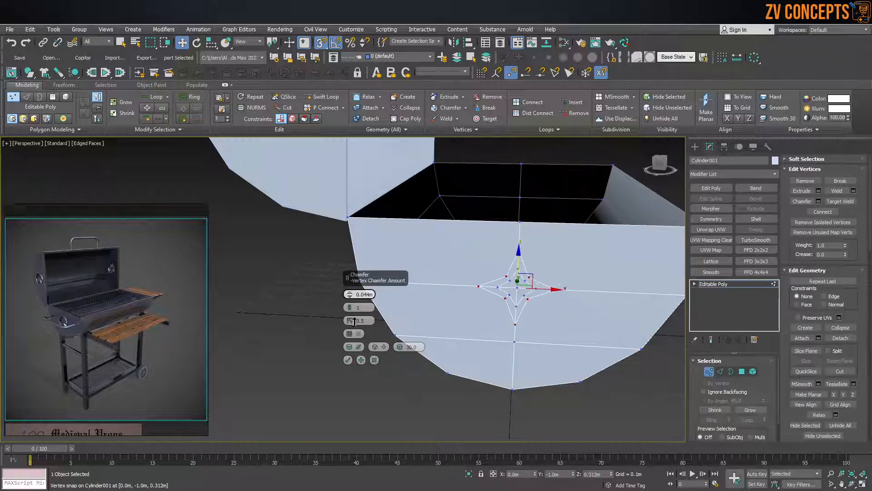
left_click_drag(349, 295, 349, 285)
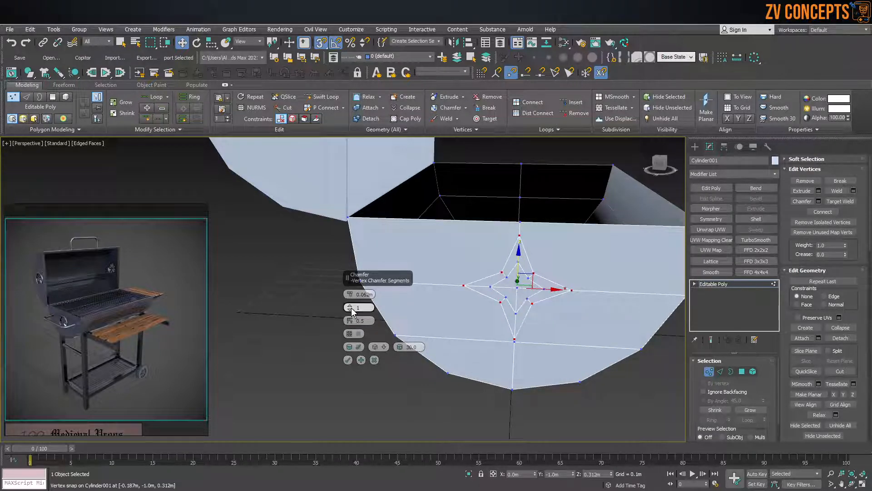
left_click(350, 309)
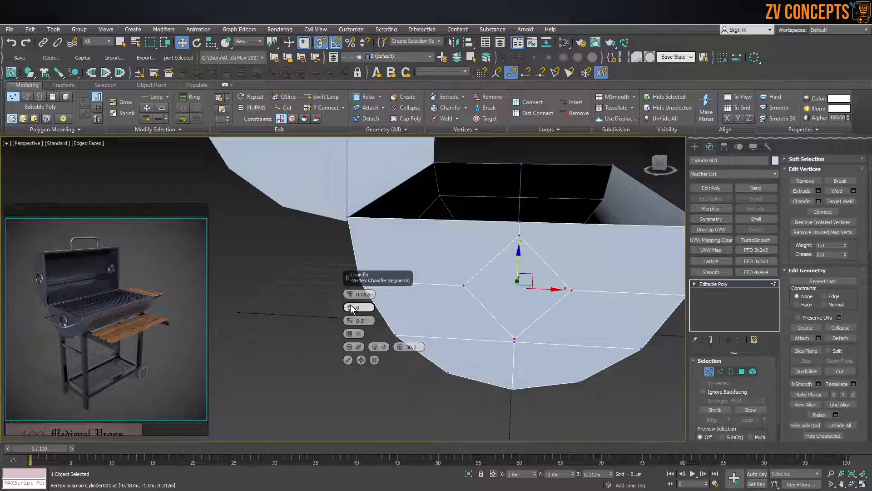
left_click_drag(352, 295, 351, 299)
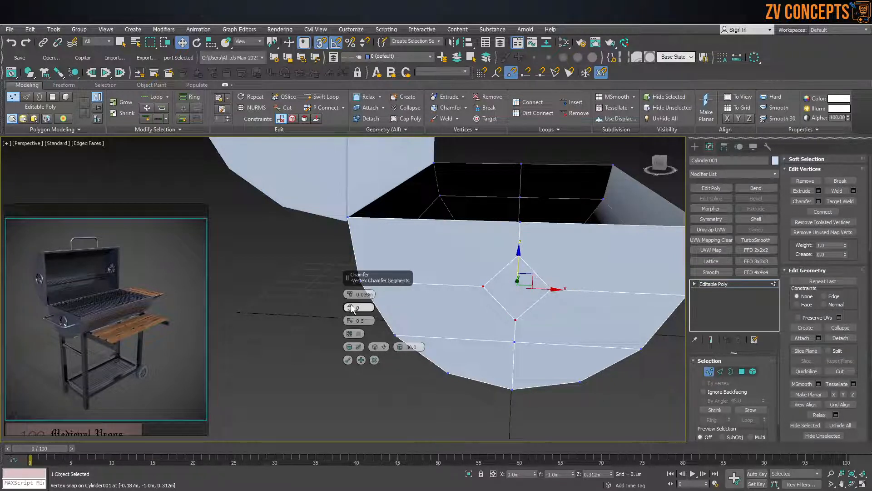
left_click(353, 307)
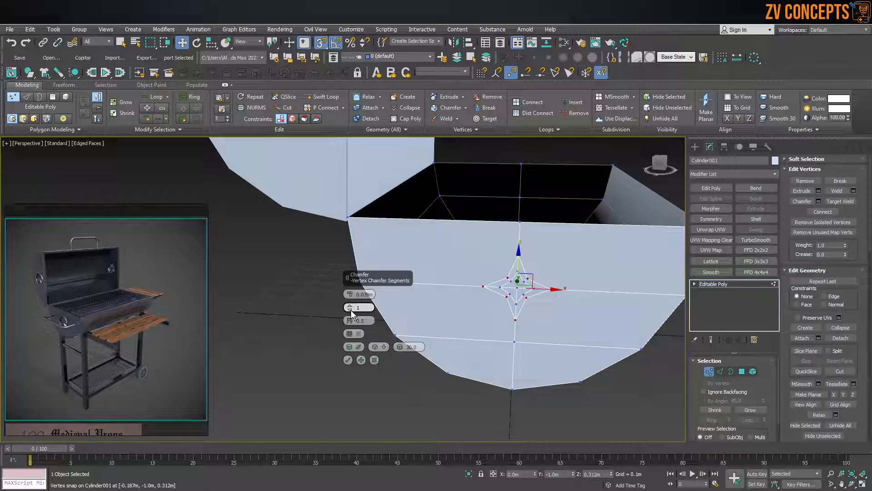
left_click_drag(350, 309, 354, 291)
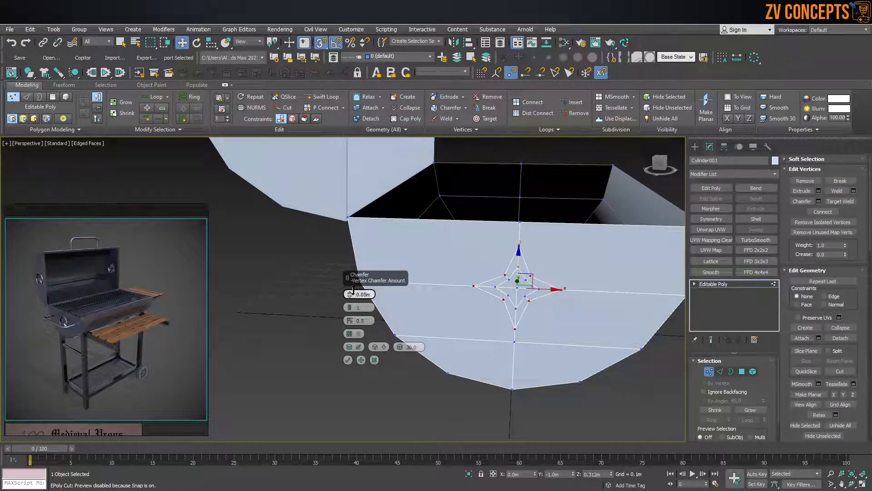
left_click(348, 360)
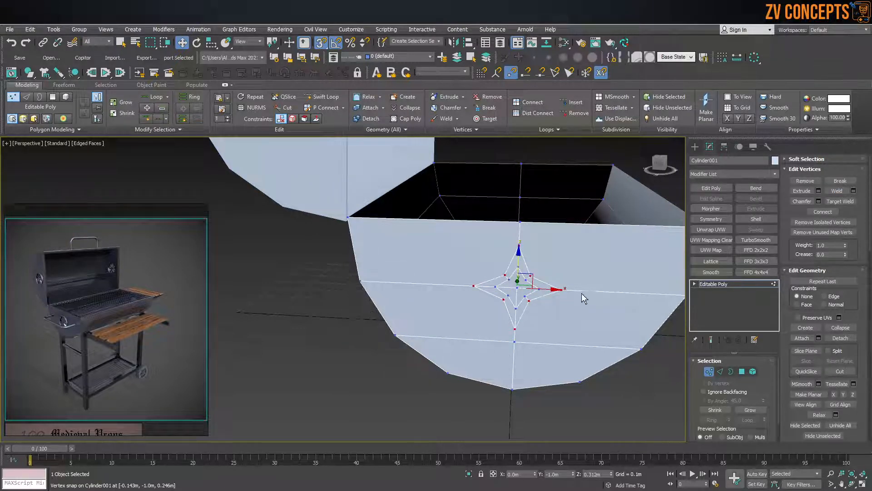
Remove the inner star-shaped ring of edges inside the chamfer on the base's front end face.
scroll(560, 292, "up", 4)
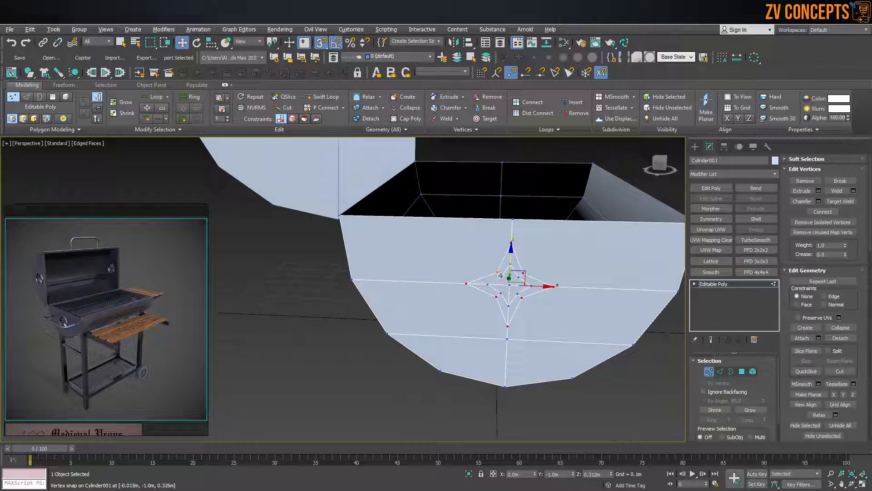
left_click(723, 369)
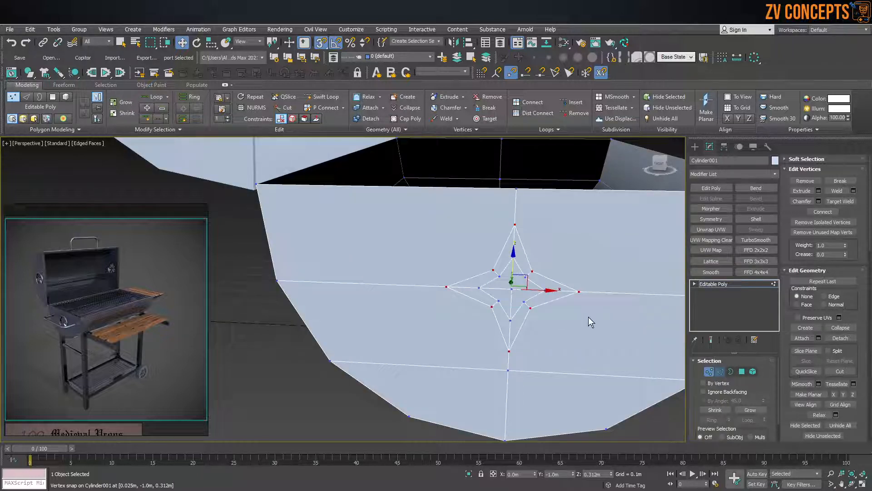
left_click(520, 272)
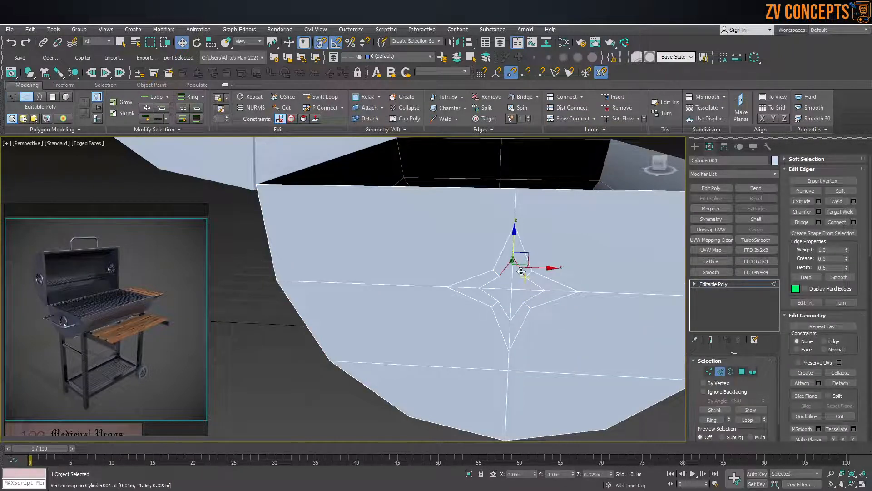
left_click(534, 296, "ctrl")
left_click(519, 307, "ctrl")
left_click(505, 309, "ctrl")
left_click(493, 295, "ctrl")
double_click(493, 294, "ctrl")
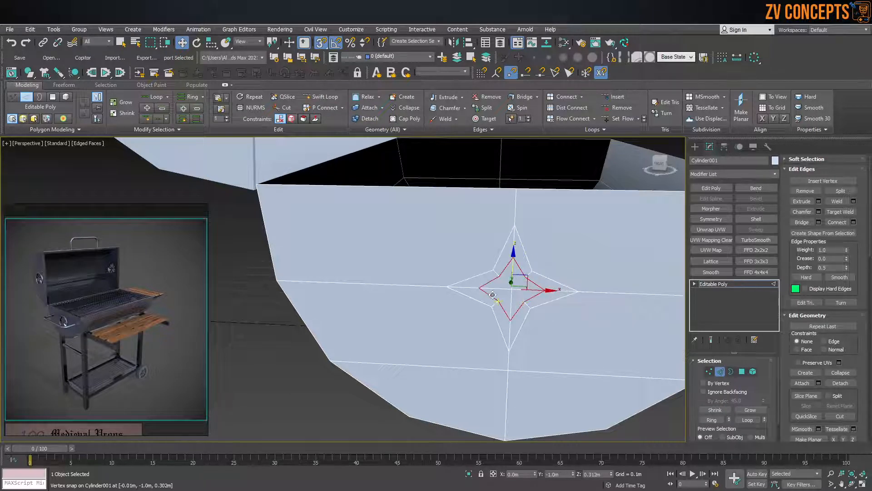
key("ctrl+BackSpace")
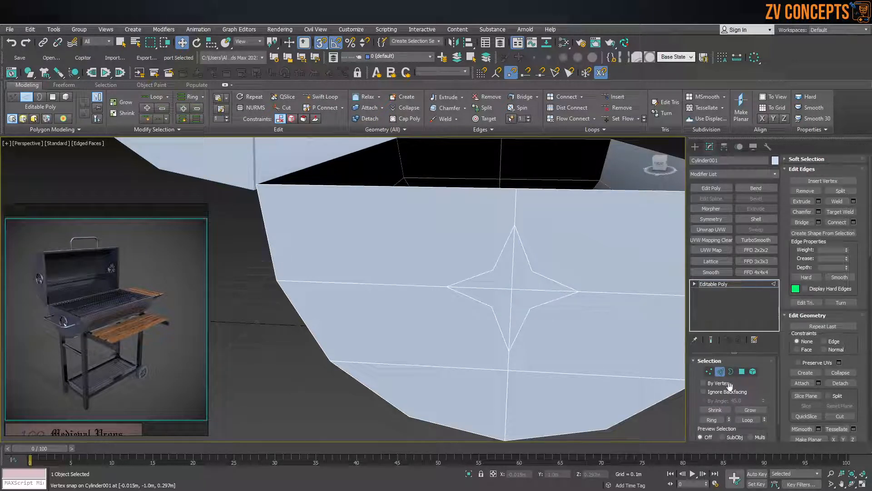
Delete the four polygons inside the remaining star outline on the front end face.
left_click(742, 371)
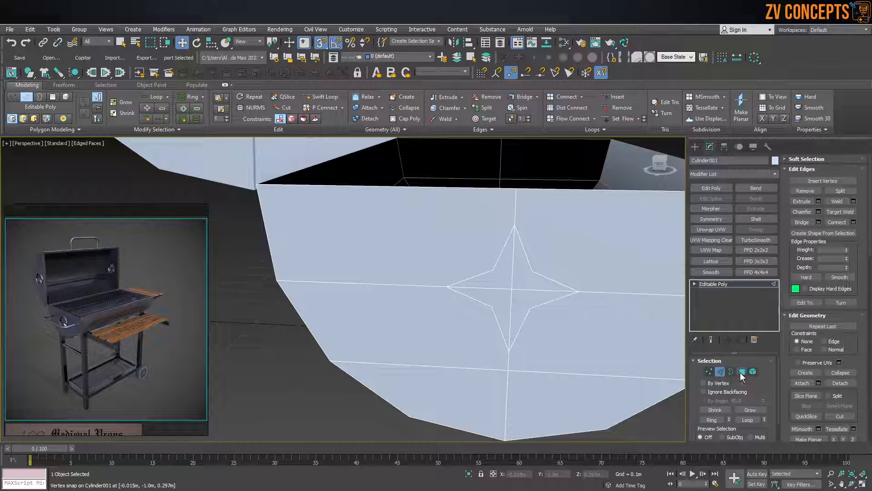
left_click(507, 275)
left_click(517, 277, "ctrl")
left_click(516, 296, "ctrl")
left_click(507, 298, "ctrl")
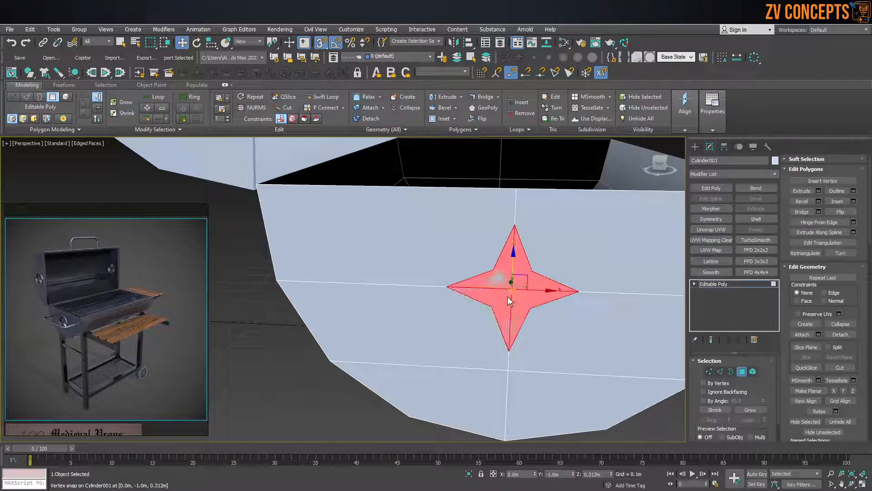
right_click(508, 296)
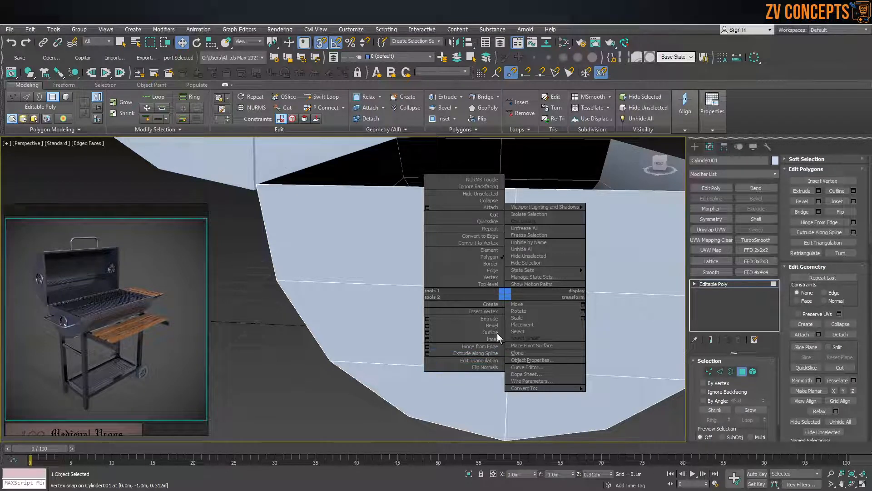
left_click(630, 288)
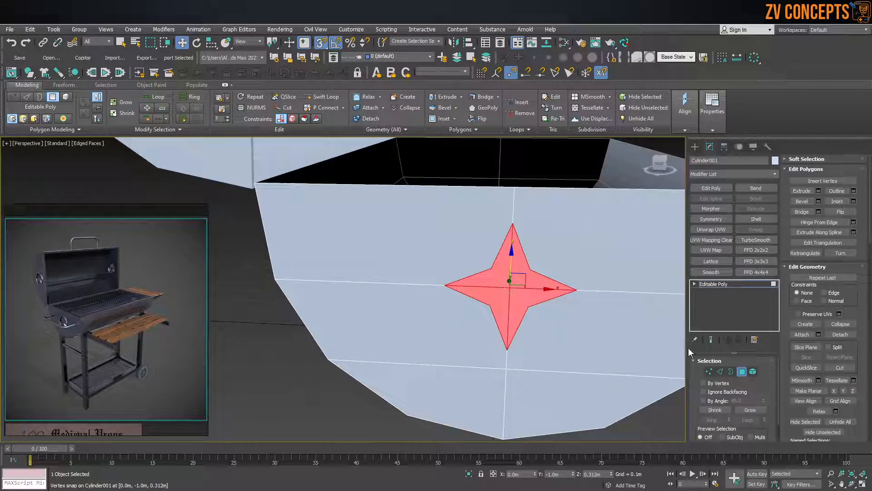
key("Delete")
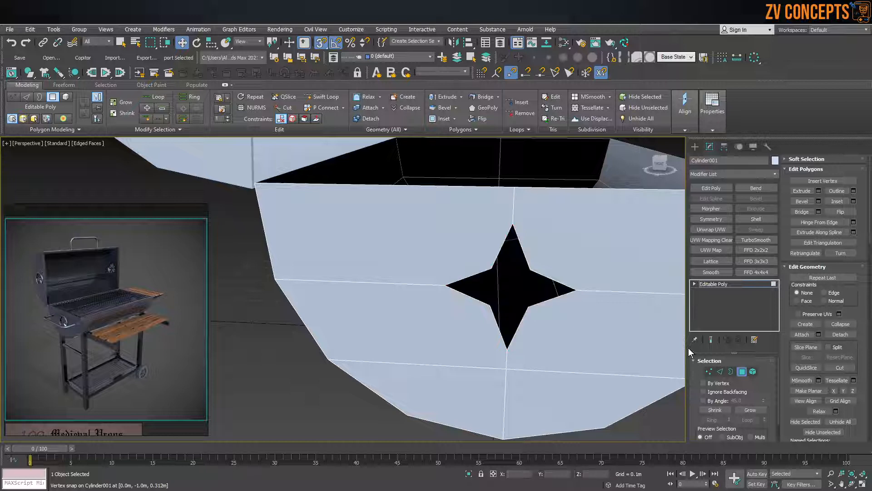
Select all border edges of the star-shaped hole and open the Loop Tools beside the base.
left_click(721, 371)
left_click(525, 259)
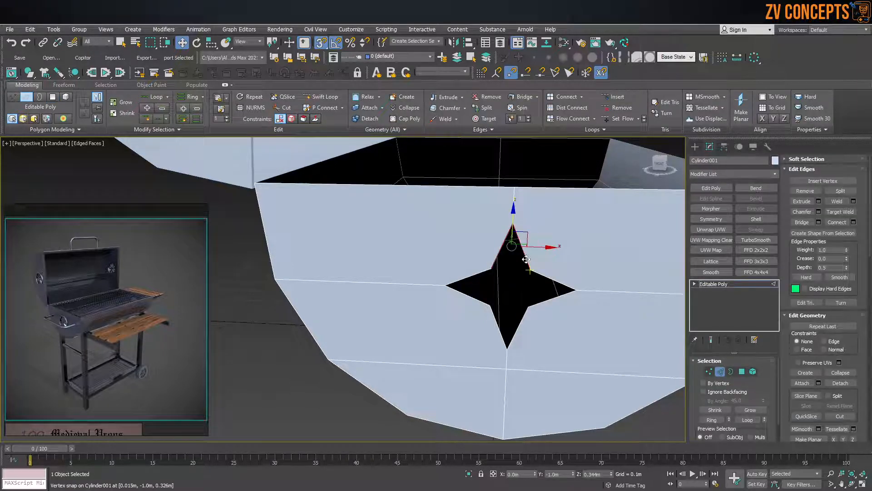
left_click(731, 372)
left_click(543, 276)
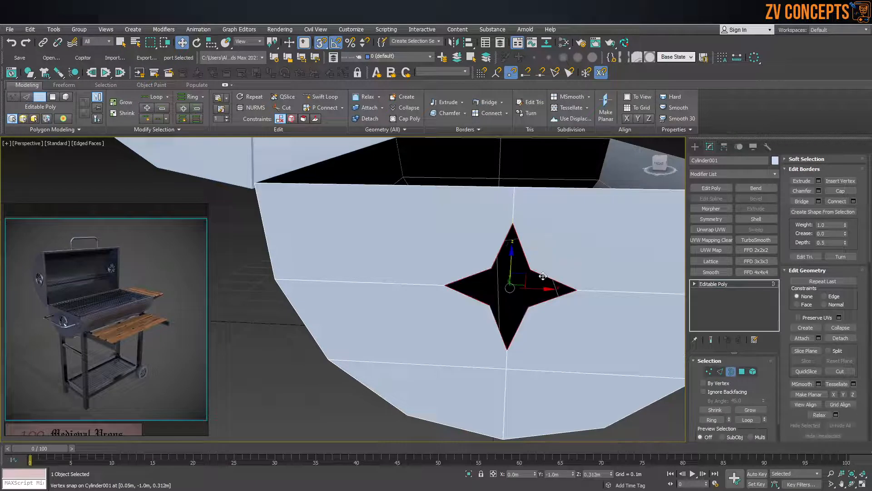
left_click(721, 371)
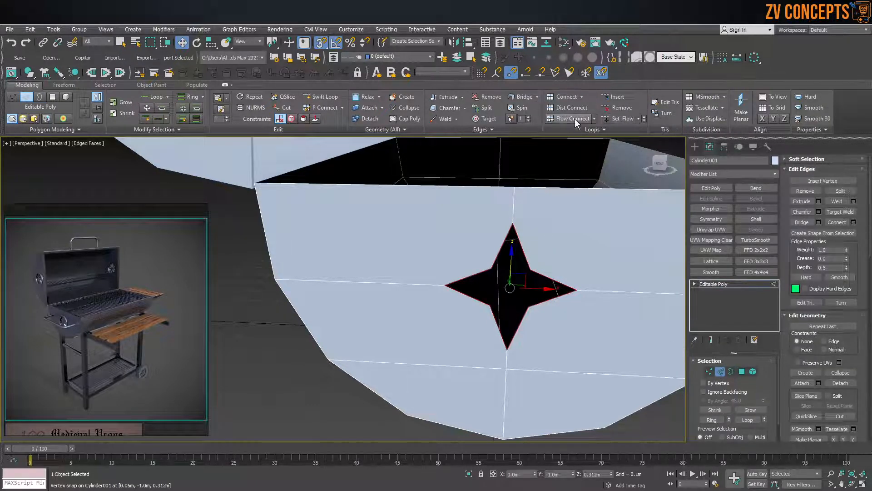
left_click(609, 129)
left_click(622, 166)
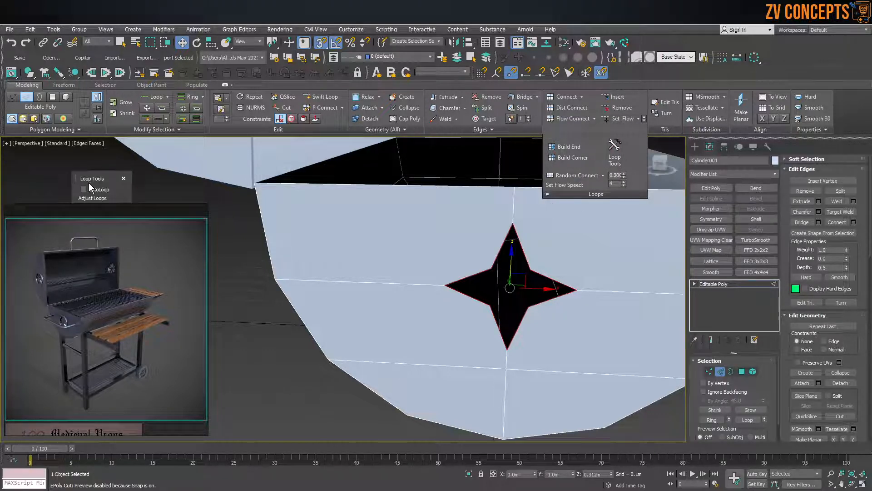
left_click_drag(87, 175, 240, 272)
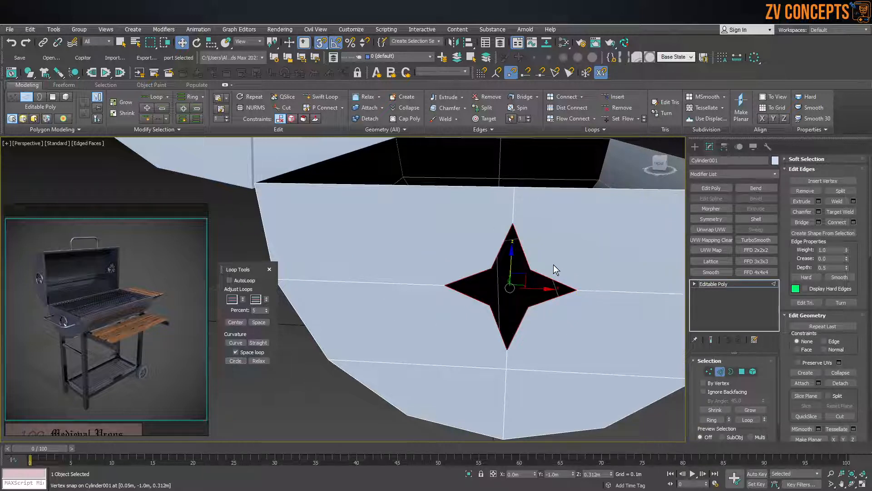
Scale a slightly smaller copy of the hole's border edges inward without snapping and reshape it into an evenly spaced circle.
key("r")
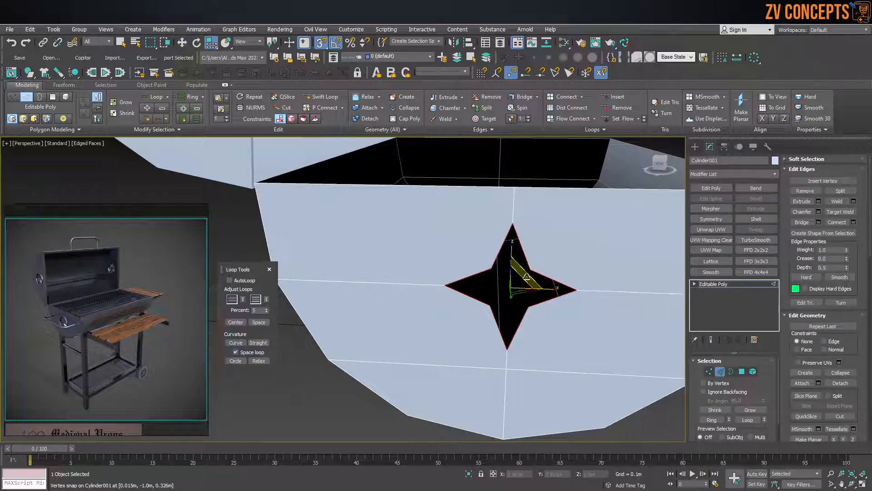
key("s")
left_click_drag(213, 44, 212, 61)
left_click_drag(513, 280, 507, 297)
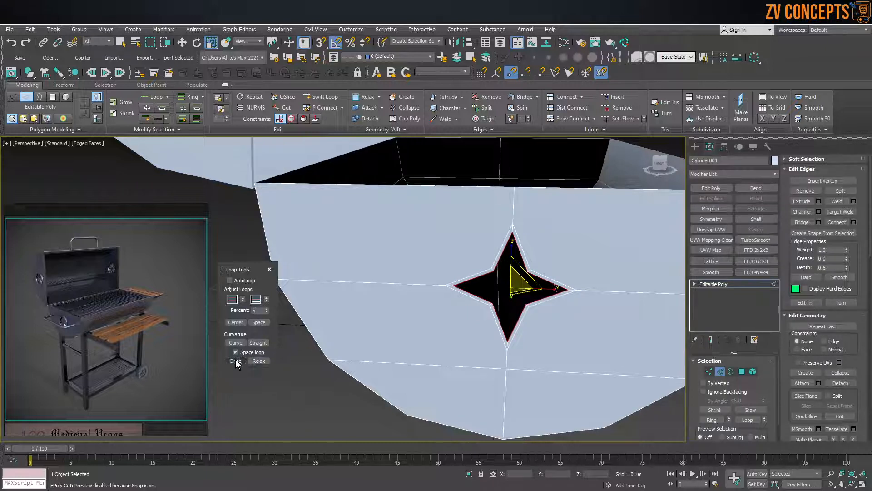
left_click(236, 361)
scroll(523, 297, "up", 3)
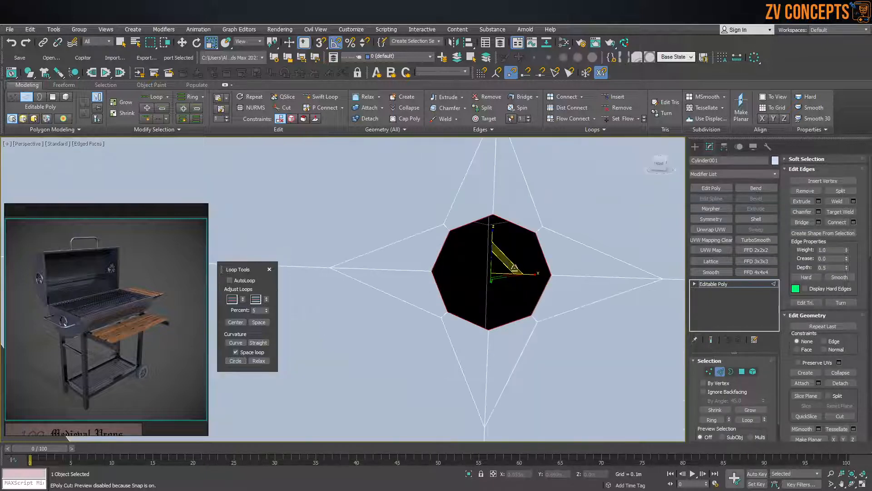
scroll(523, 297, "down", 5)
scroll(532, 264, "up", 3)
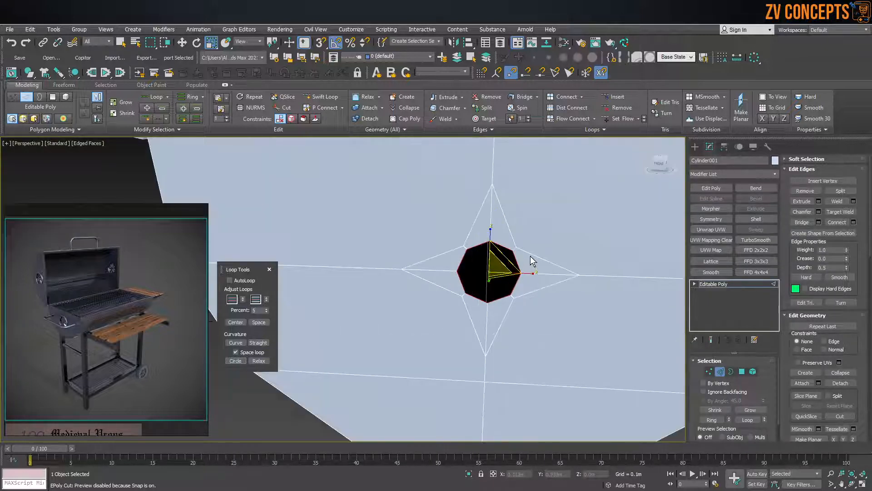
Delete the star-shaped ring of edges surrounding the rounded hole on the front end face.
left_click(531, 253)
left_click(512, 236, "ctrl")
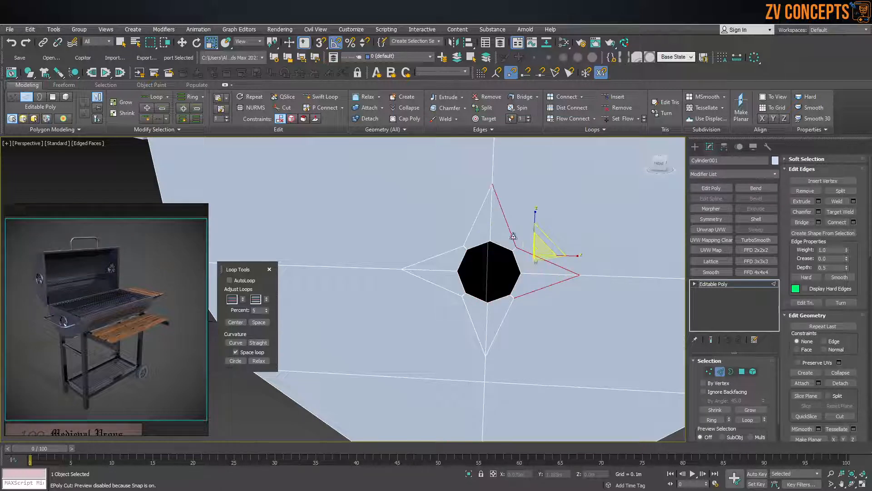
left_click(457, 248, "ctrl")
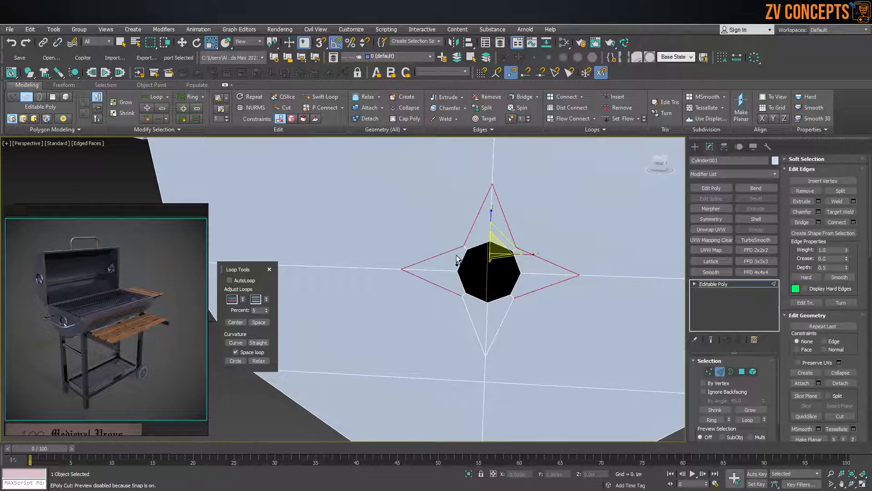
left_click(468, 308, "ctrl")
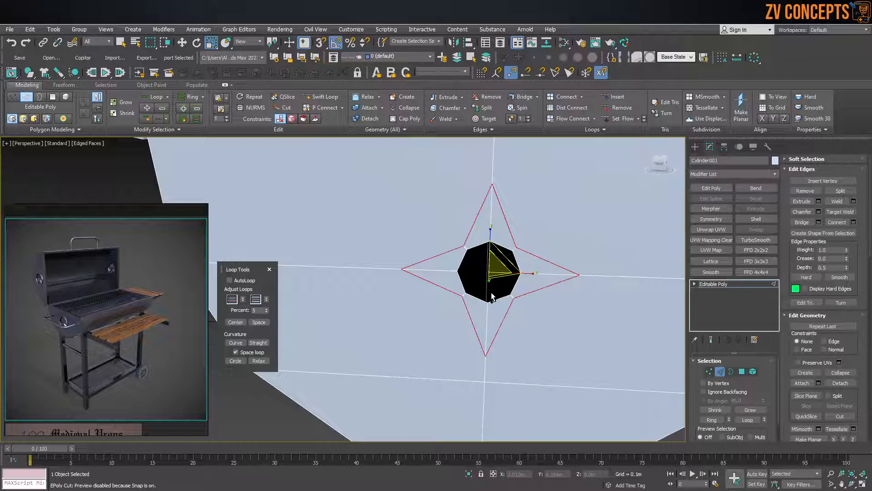
key("Delete")
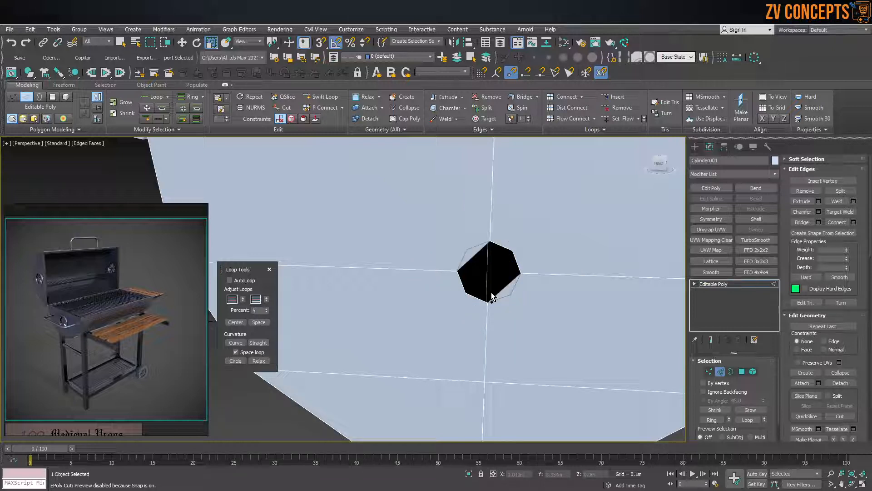
Connect the front hole's lower-right and upper-left vertices to the matching outer corner vertices of the base's end face.
left_click(515, 288)
left_click(708, 372)
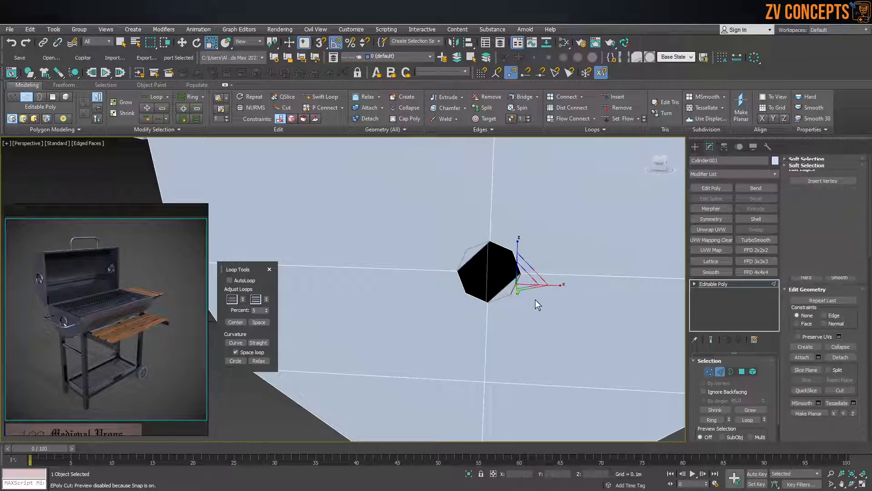
middle_click_drag(514, 295, 565, 316, "alt")
left_click(599, 326, "ctrl")
key("ctrl+shift+e")
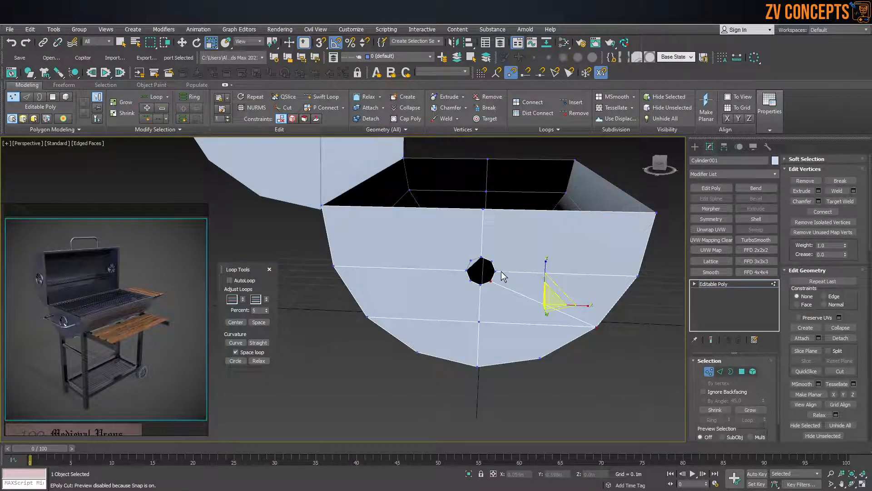
left_click(471, 259)
left_click(321, 206, "ctrl")
key("ctrl+shift+e")
Connect the front hole's upper-right and lower-left vertices to the matching outer corner vertices of the end face.
left_click(493, 259)
left_click(655, 213, "ctrl")
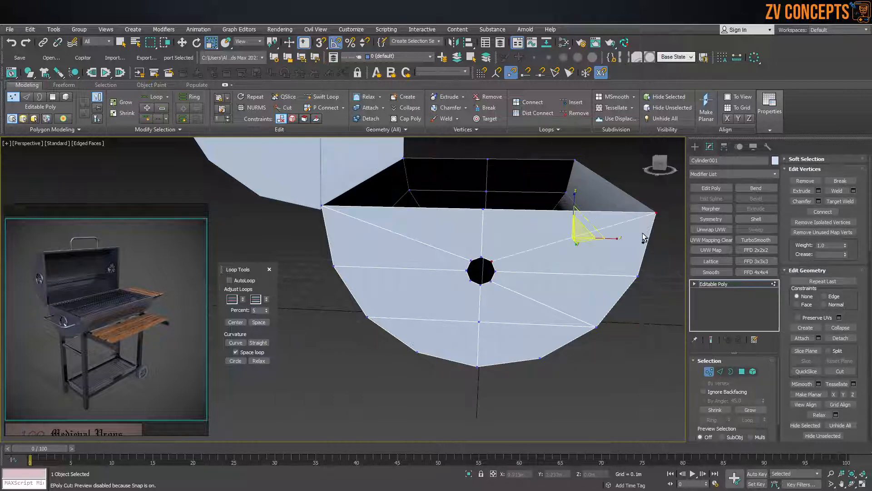
left_click(471, 283)
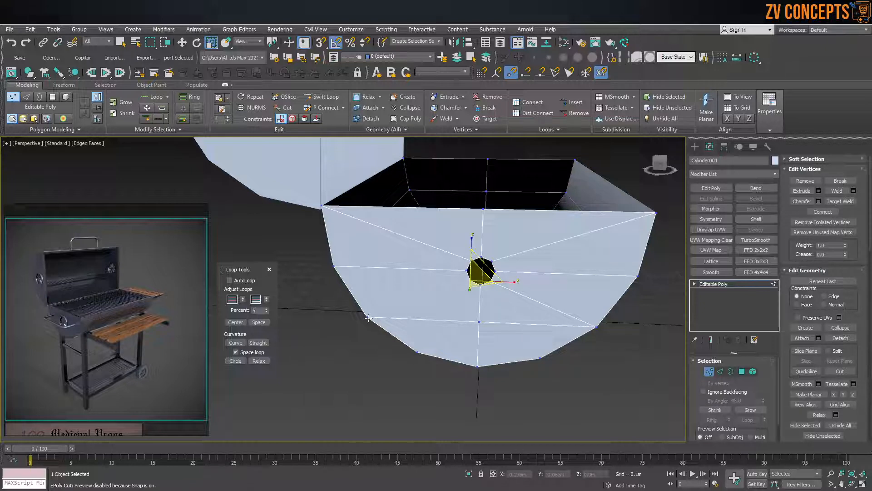
left_click(368, 318, "ctrl")
scroll(466, 290, "up", 2)
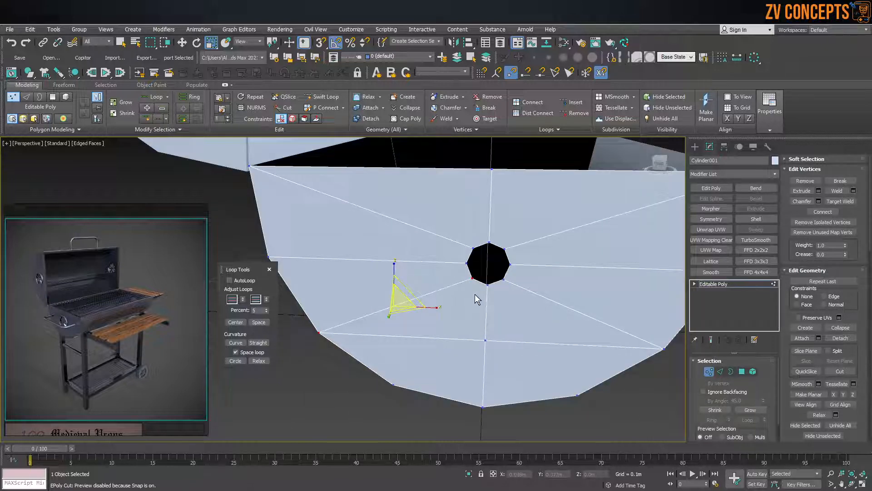
Select the border edges of the front hole and scale them up uniformly to about 148%.
key("2")
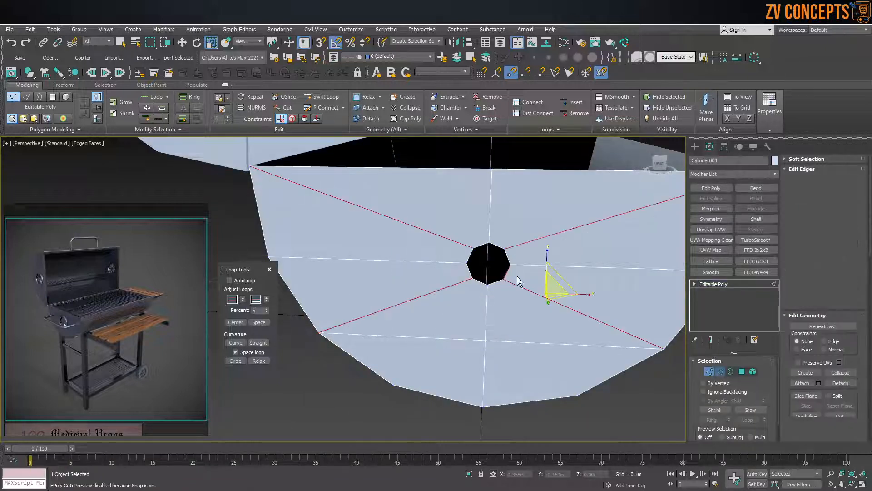
double_click(508, 257)
left_click_drag(498, 260, 510, 238)
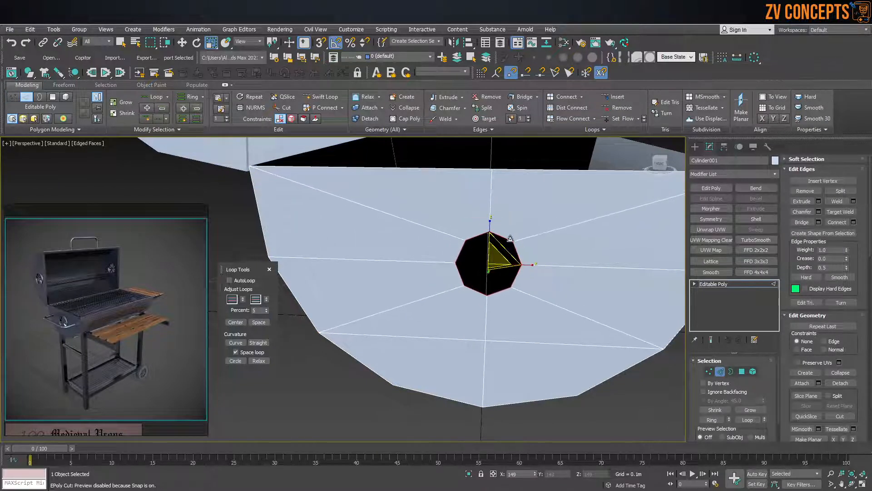
Select the ring of long edges running along the base and connect them with one loop across the middle.
scroll(518, 250, "down", 6)
middle_click_drag(529, 263, 635, 357, "alt")
left_click(645, 327)
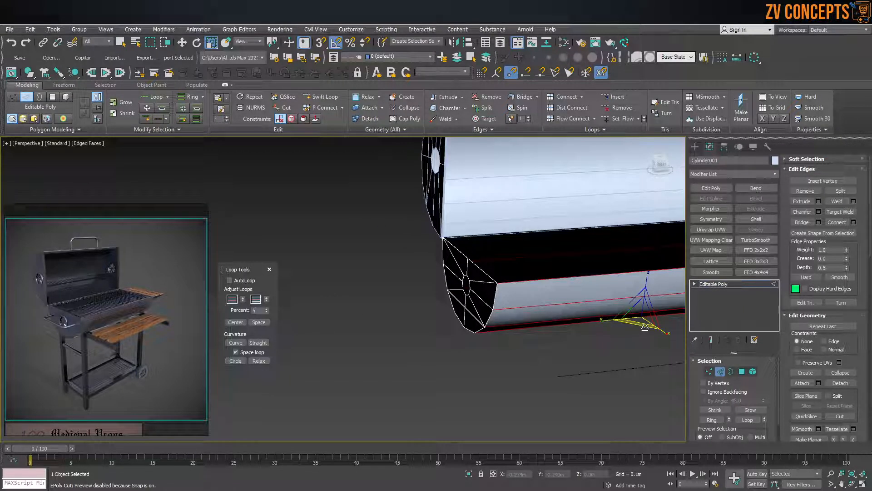
key("ctrl+shift+e")
Mirror the front half of the base onto the far end with a Symmetry modifier on the Z axis.
scroll(505, 298, "down", 5)
middle_click_drag(572, 300, 543, 298, "alt")
left_click(711, 219)
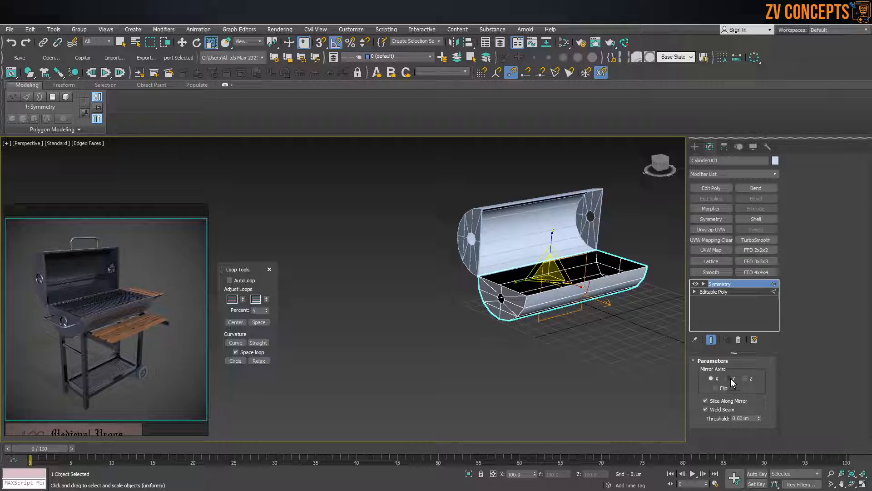
left_click(729, 378)
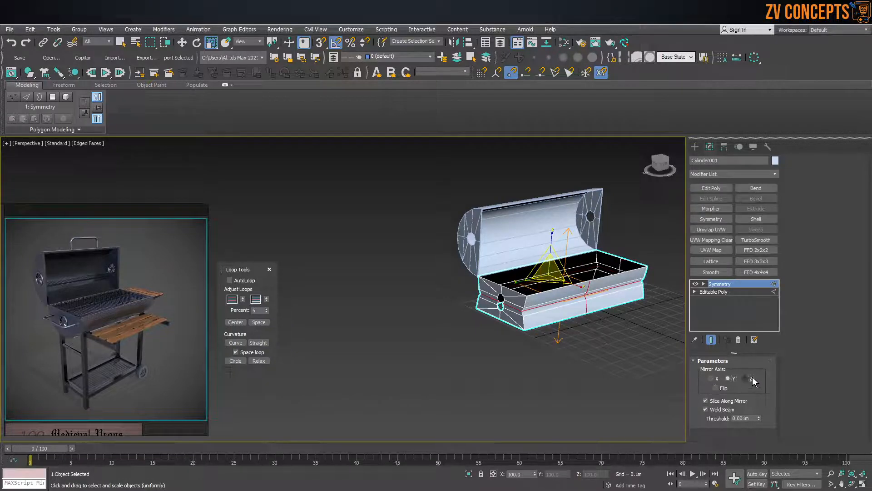
left_click(751, 378)
middle_click_drag(642, 314, 636, 315)
middle_click_drag(591, 292, 653, 261, "alt")
scroll(654, 260, "up", 3)
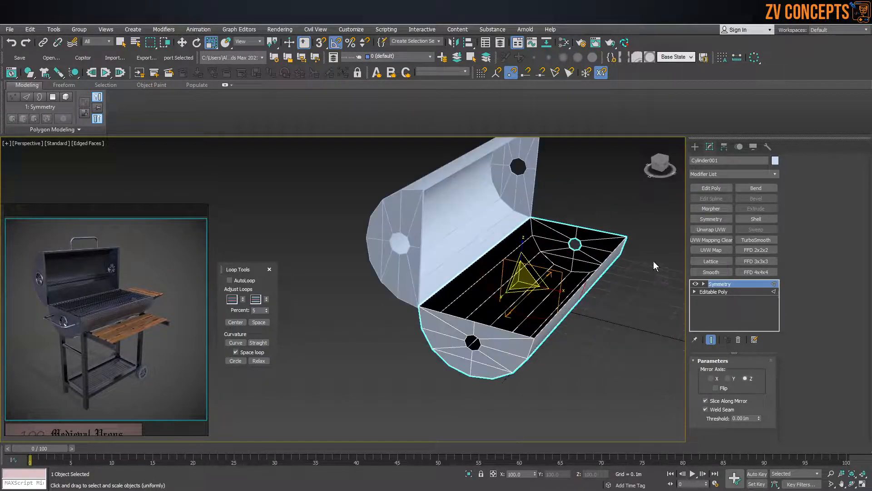
Add an Edit Poly modifier to the base and remove the edge loop across its middle.
left_click(704, 189)
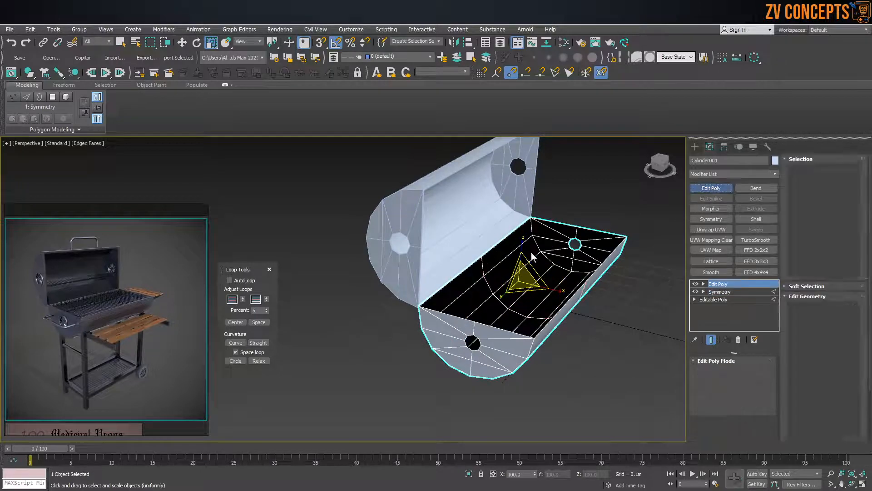
scroll(530, 274, "up", 4)
left_click(812, 170)
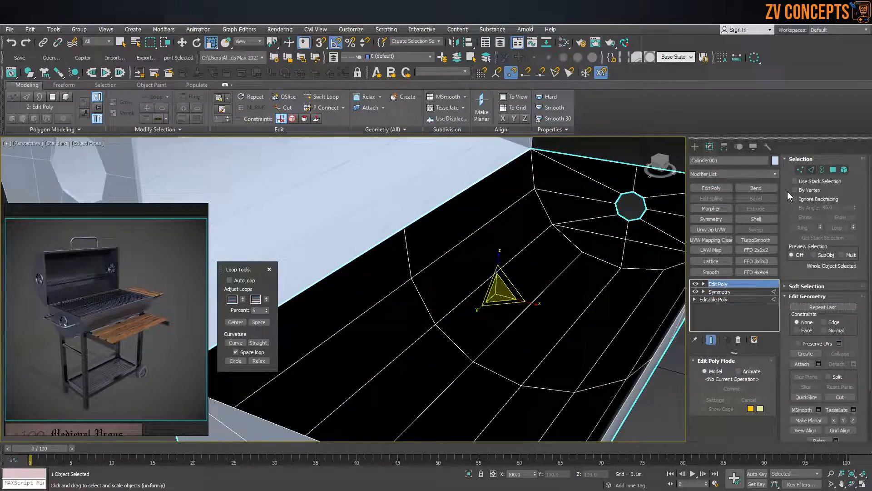
key("alt+c")
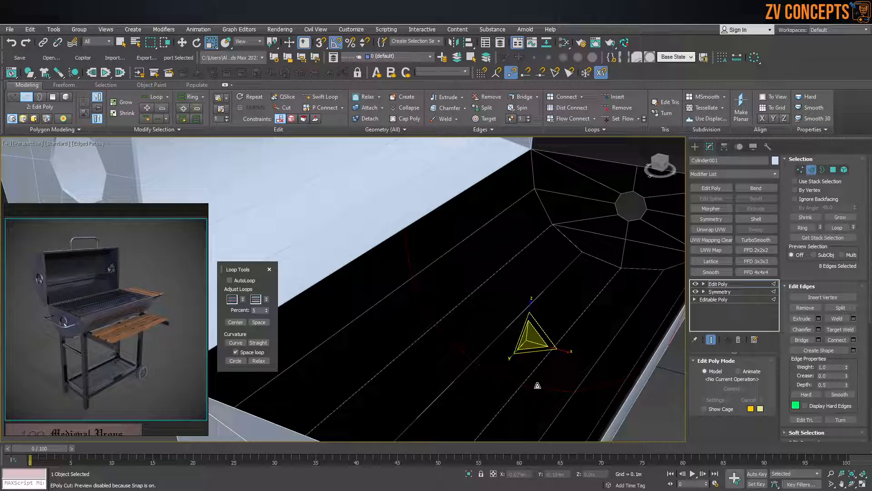
key("ctrl+d")
Paste the copied Shell modifier on top of the base's modifier stack.
left_click(731, 285)
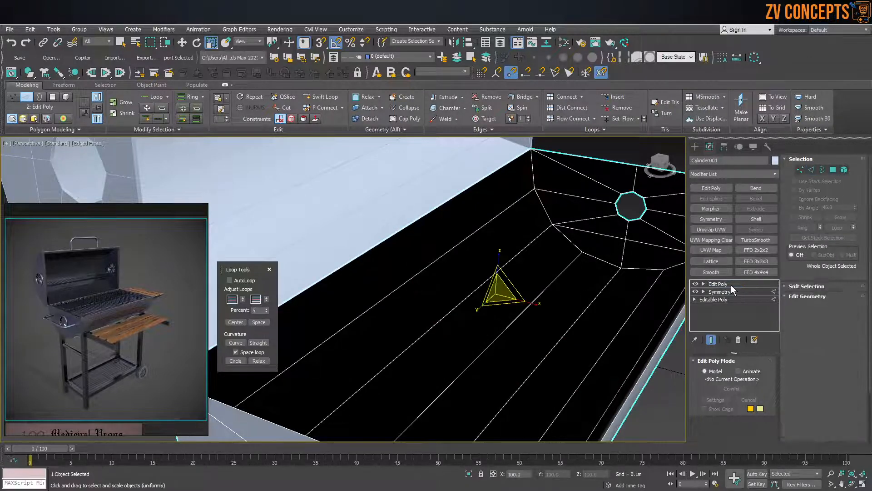
right_click(731, 285)
left_click(753, 333)
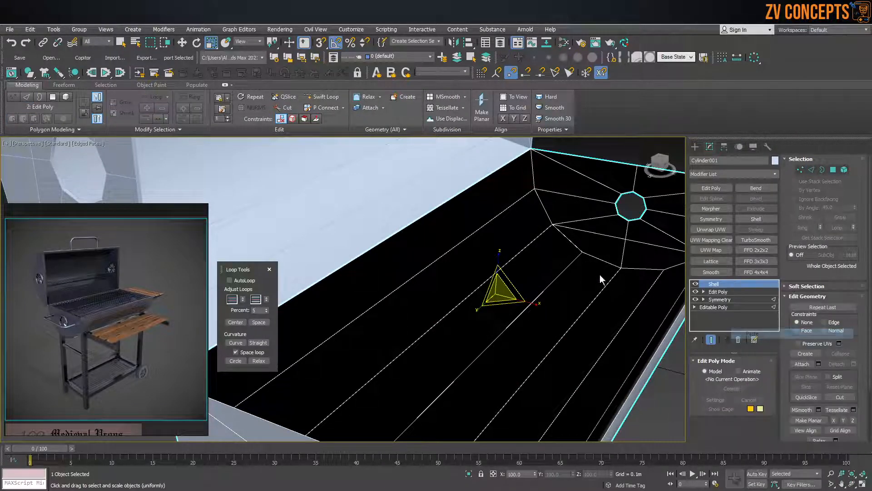
scroll(499, 263, "down", 3)
scroll(500, 262, "down", 3)
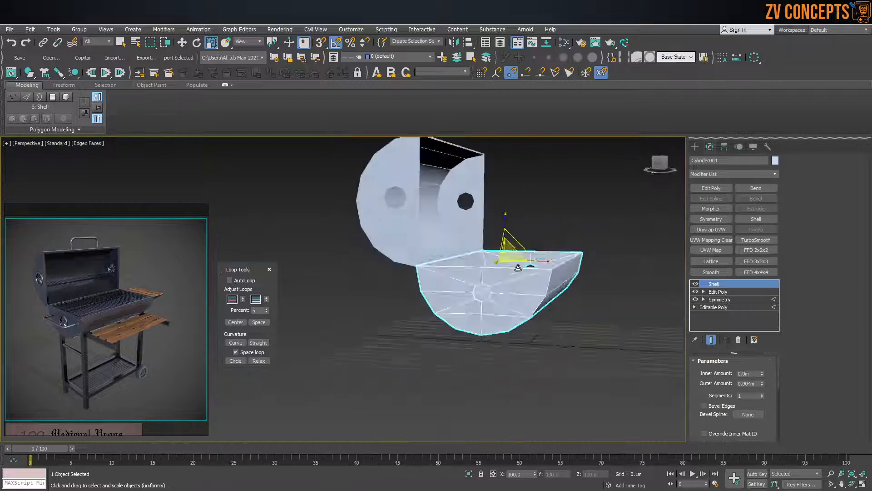
left_click(599, 196)
middle_click_drag(503, 251, 573, 236, "alt")
left_click(576, 313)
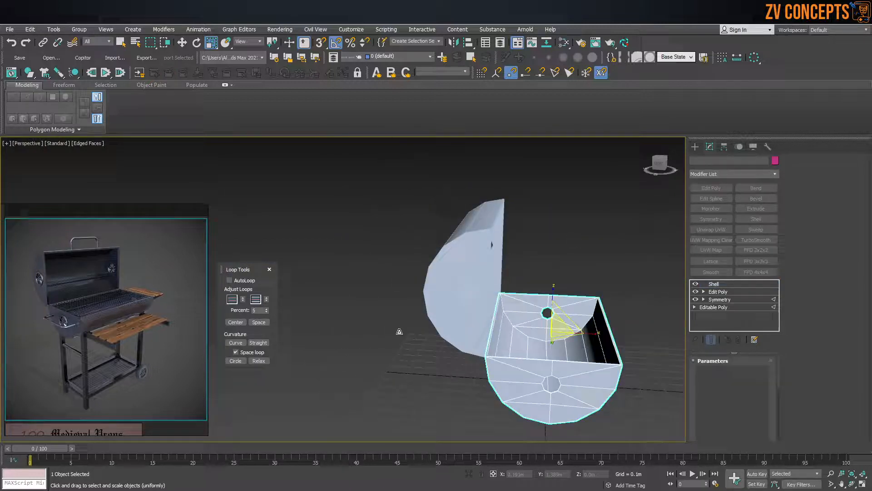
Zoom in on the grill body in the reference photo and delete the old lid object.
scroll(48, 325, "up", 2)
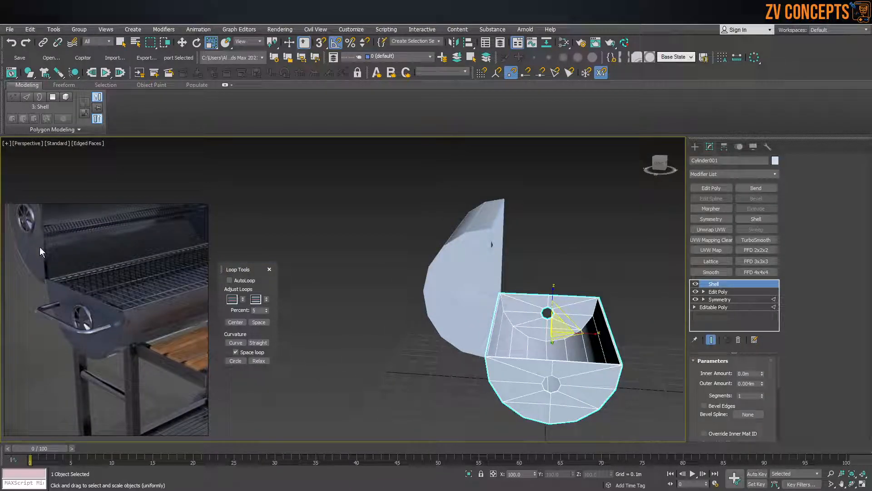
scroll(553, 306, "down", 3)
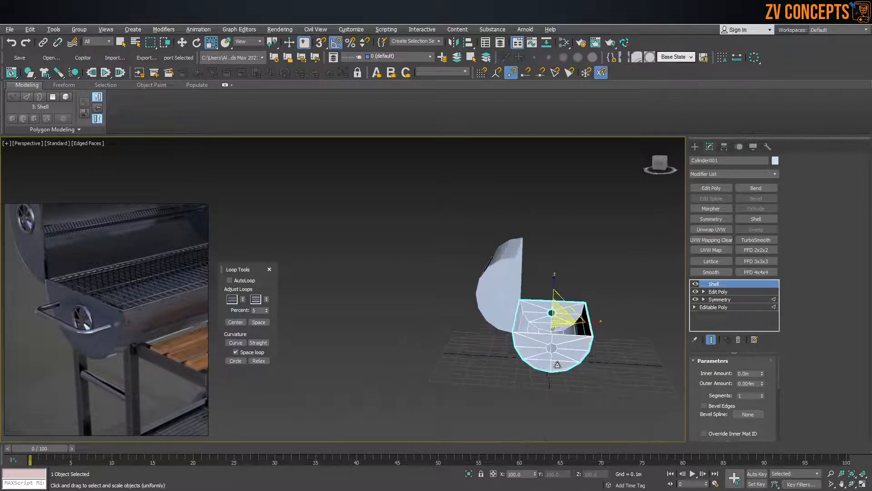
middle_click_drag(556, 364, 552, 349, "alt")
scroll(553, 349, "up", 4)
left_click(452, 220)
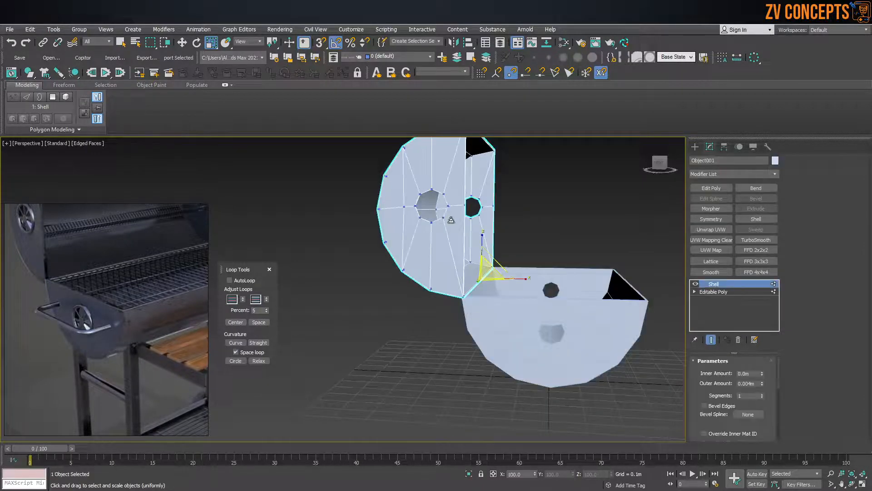
key("Delete")
Clone the base by rotating a copy 90 degrees about the Y axis into an upright lid.
left_click(499, 332)
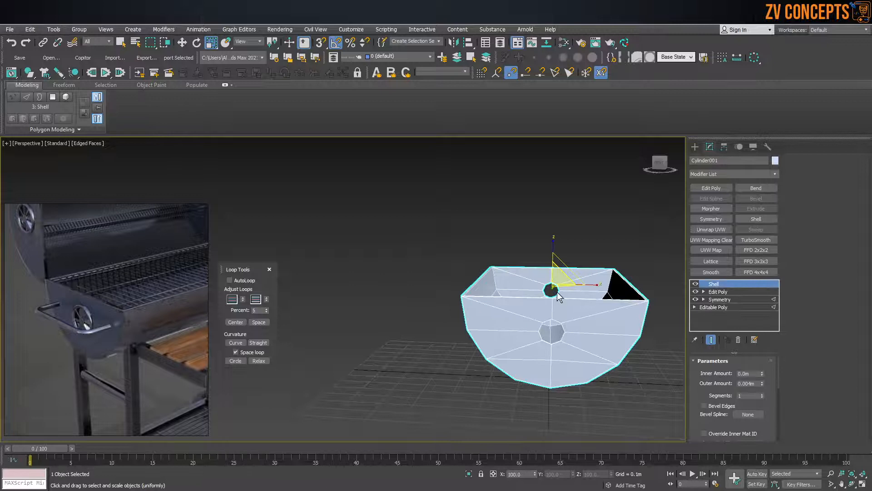
key("e")
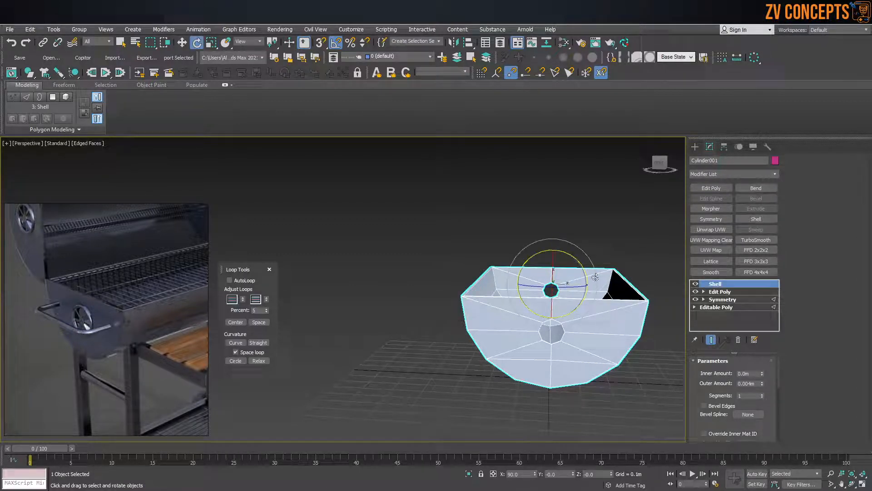
left_click_drag(599, 282, 603, 292, "shift")
left_click(441, 295)
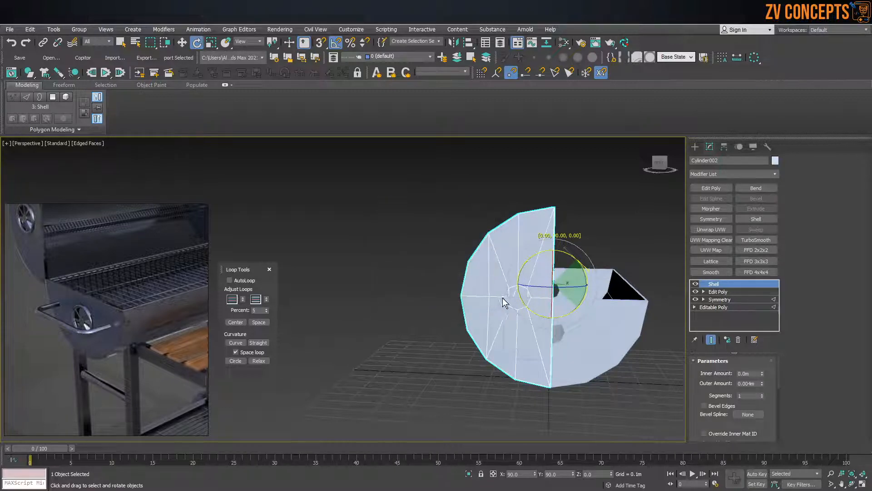
Move the upright copy up and back so its lower edge meets the base's rear rim as the opened lid.
key("w")
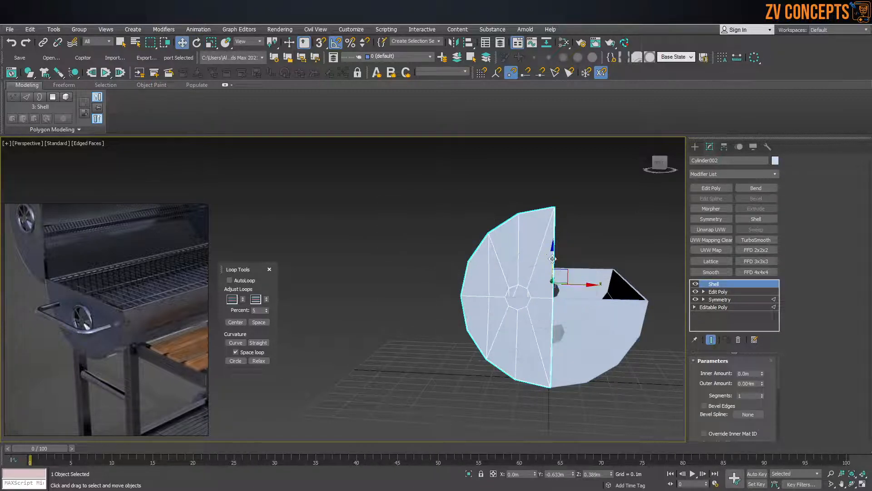
left_click_drag(551, 263, 512, 196)
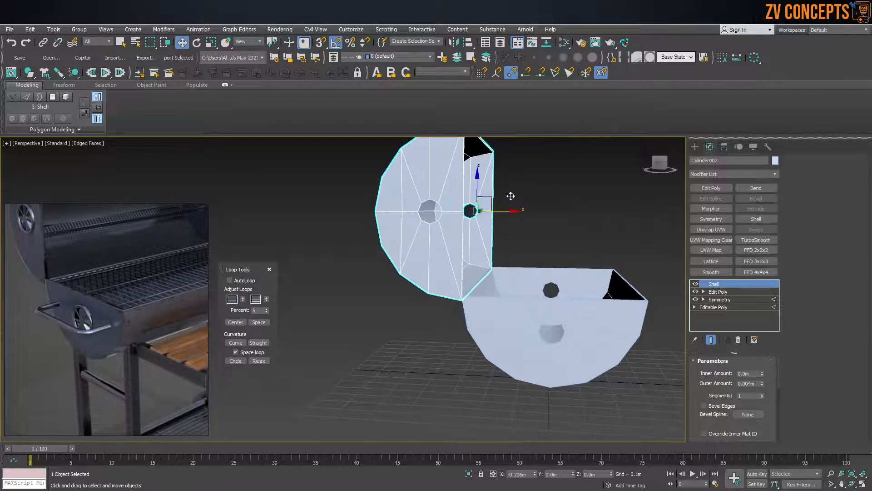
scroll(575, 252, "down", 3)
left_click(589, 237)
scroll(603, 219, "down", 2)
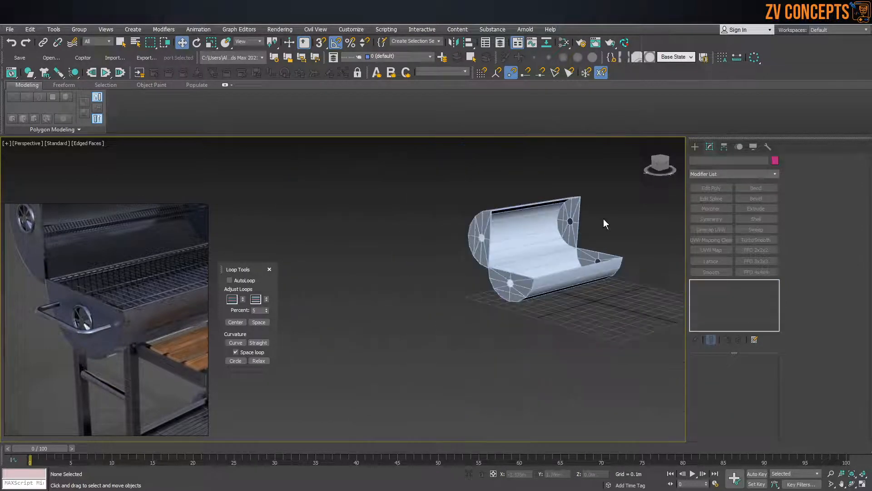
Select both the lid and the base and convert them to Editable Poly.
key("ctrl+a")
right_click(519, 240)
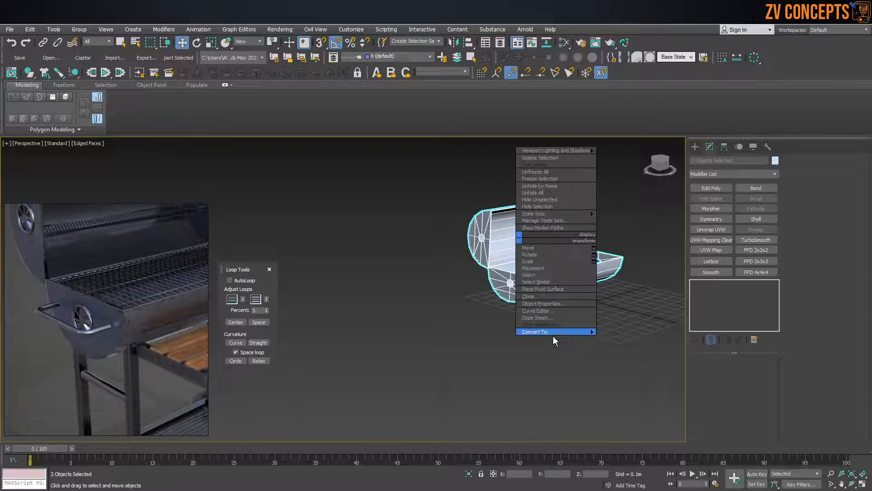
left_click(631, 340)
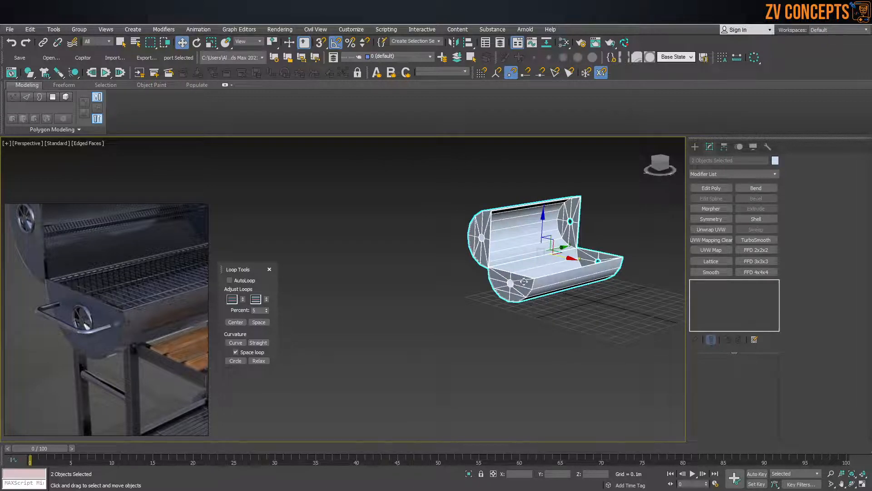
scroll(518, 275, "up", 3)
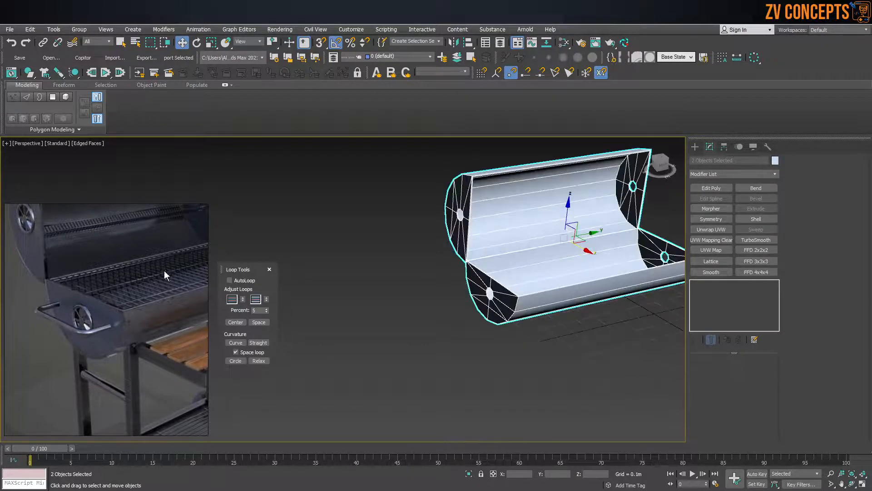
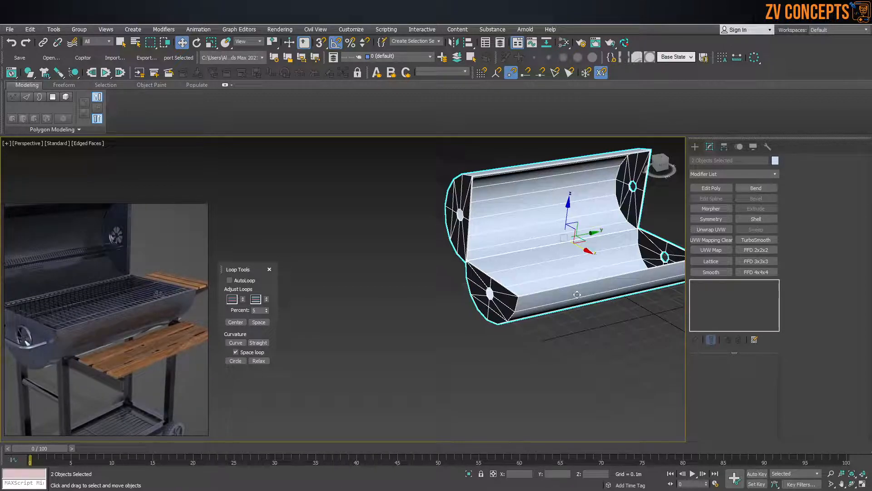
middle_click_drag(600, 281, 561, 300, "alt")
scroll(557, 314, "down", 3)
Move the lid and base together along Y in the Top view to center their length on the world origin.
left_click(617, 314)
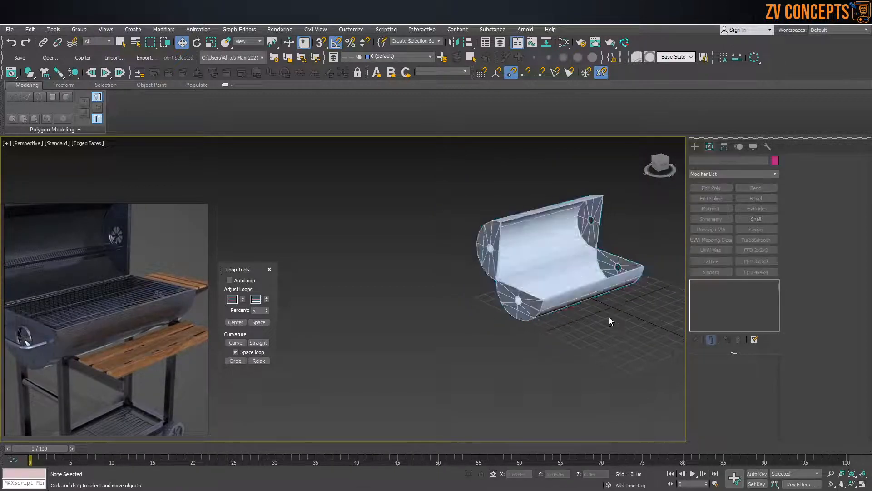
middle_click_drag(617, 314, 537, 410, "alt")
left_click_drag(542, 414, 446, 289)
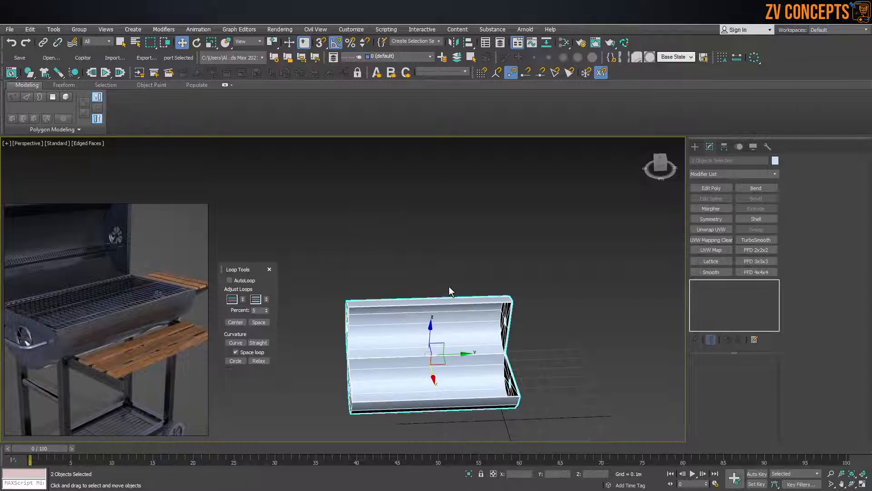
key("t")
key("z")
scroll(436, 265, "down", 5)
left_click_drag(401, 245, 404, 201)
left_click(461, 219)
left_click_drag(465, 181, 402, 263)
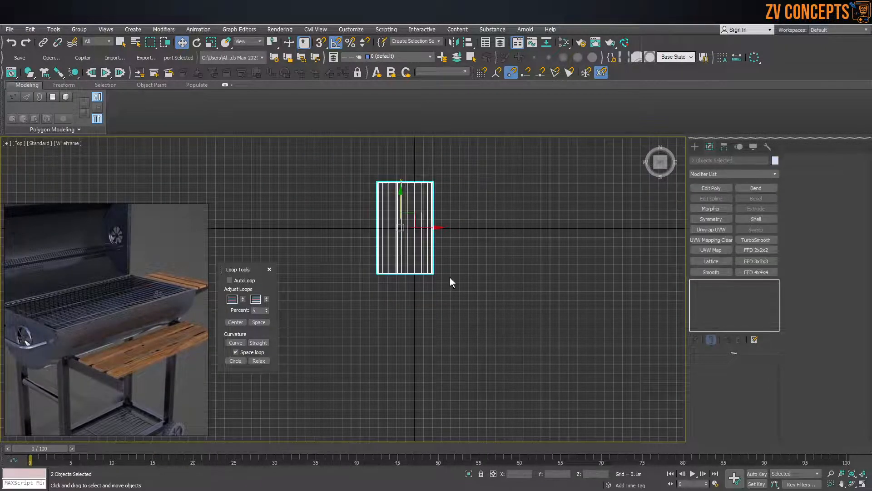
key("p")
middle_click_drag(450, 278, 530, 288, "alt")
left_click(568, 311)
middle_click_drag(569, 312, 531, 318, "alt")
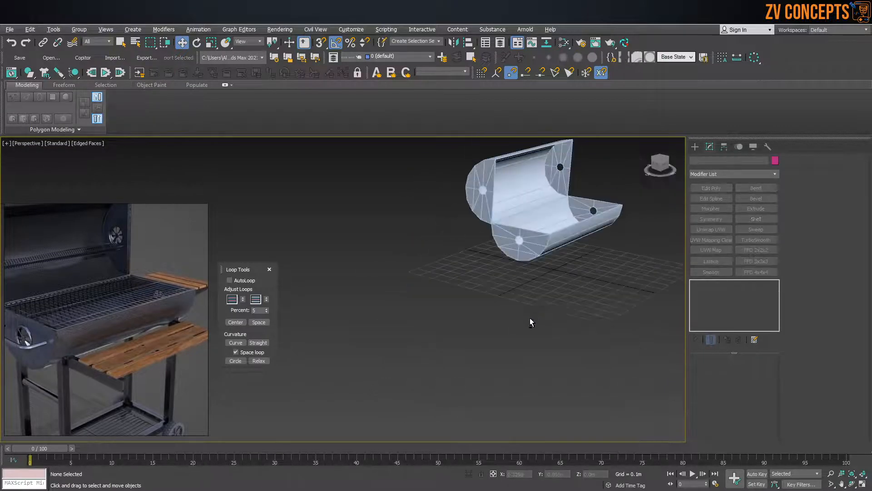
Move the lid and base together straight up in the Front view, leaving room beneath them for a stand.
left_click_drag(625, 313, 393, 152)
key("f")
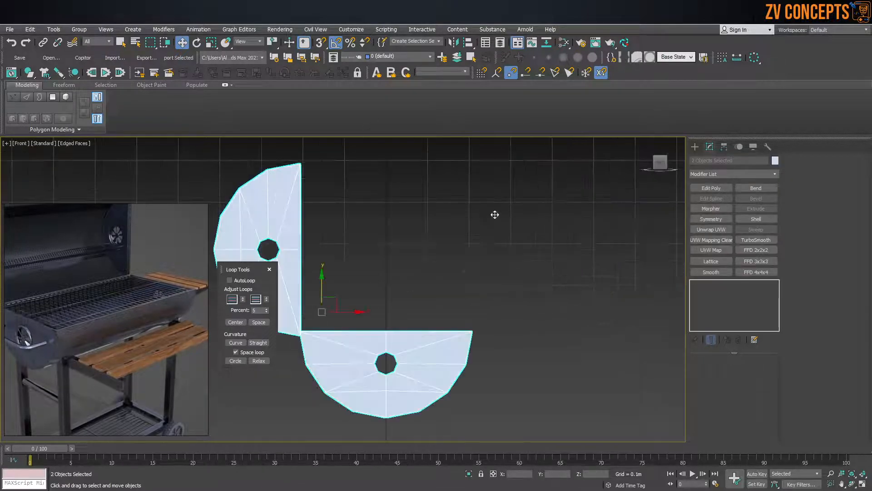
scroll(376, 255, "down", 3)
left_click_drag(368, 245, 367, 189)
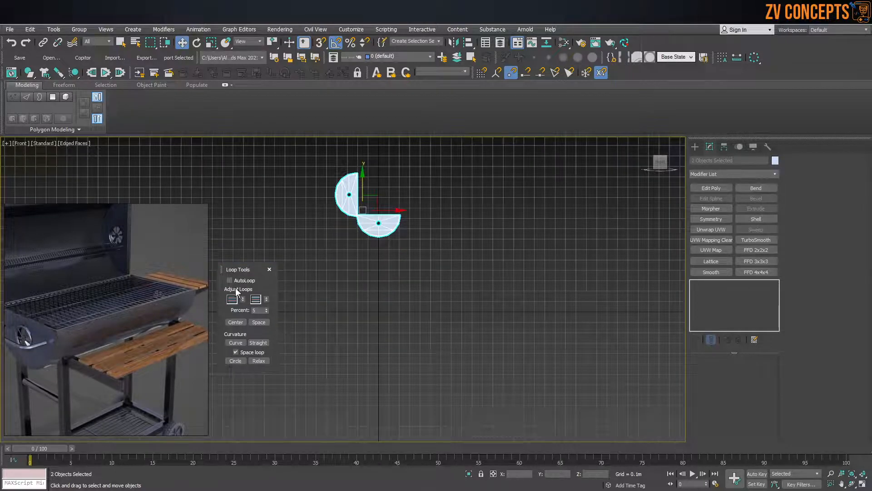
left_click(454, 268)
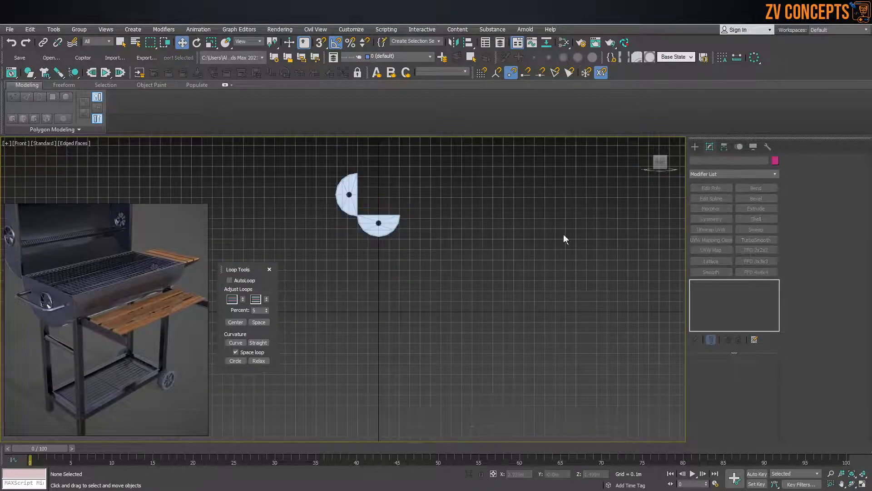
Create a box about 0.912 m long, 0.47 m wide and 0.47 m high inside the barrel's outline in the Top view.
left_click(694, 146)
left_click(723, 201)
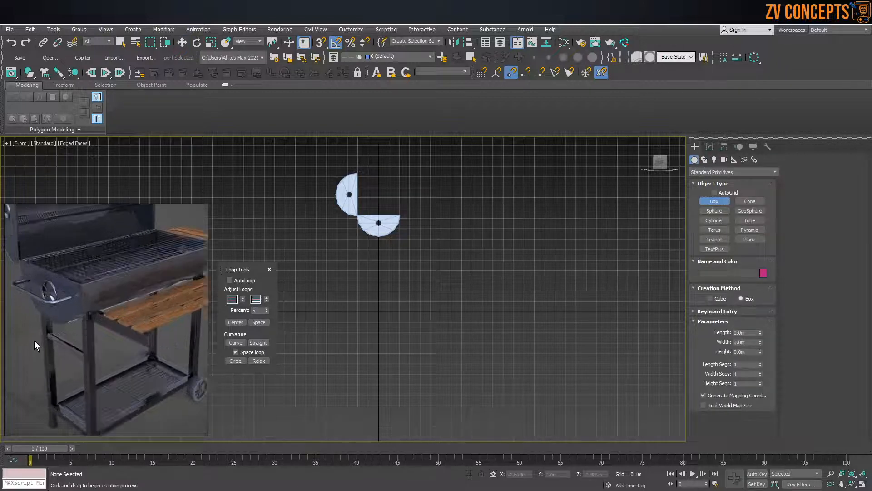
scroll(467, 210, "down", 1)
scroll(422, 231, "up", 1)
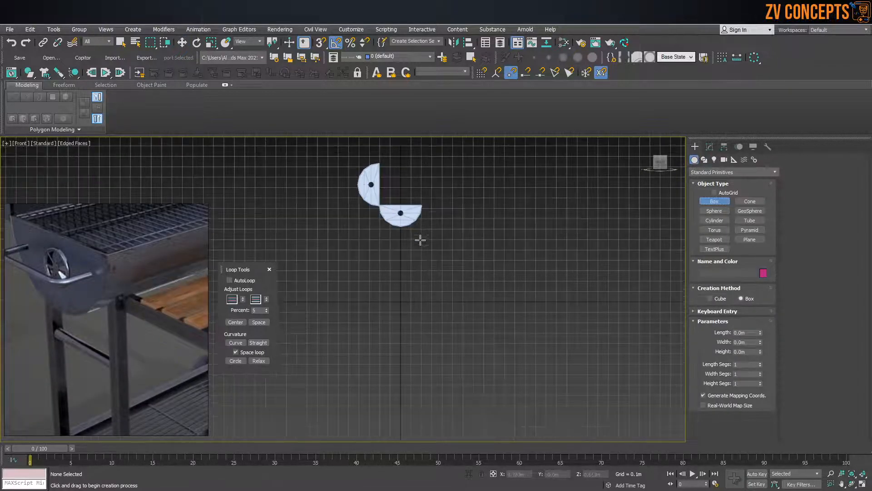
key("t")
key("z")
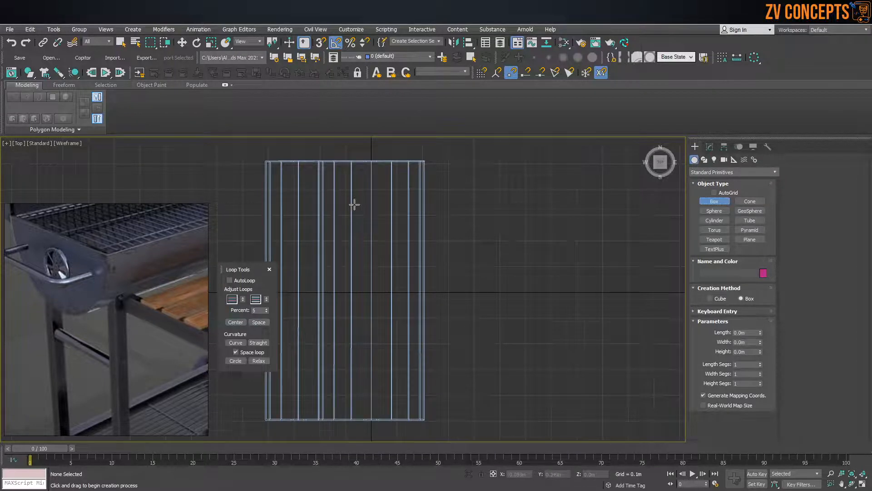
scroll(352, 204, "down", 3)
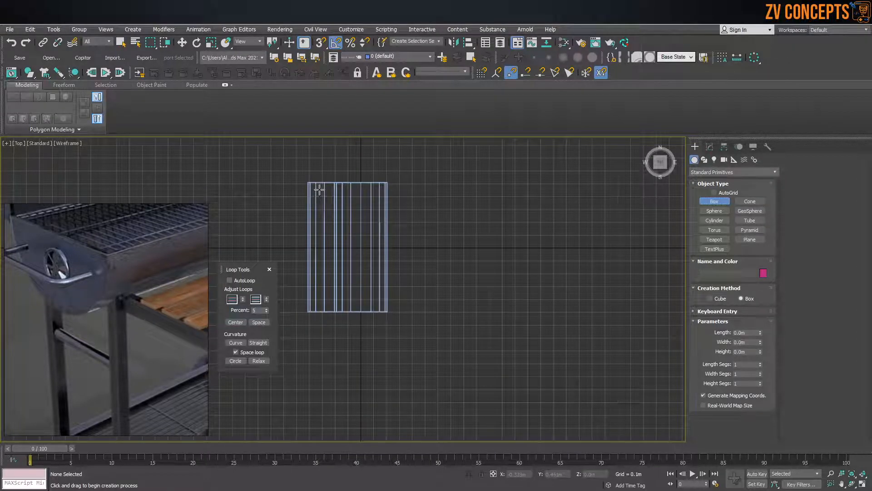
left_click_drag(318, 188, 378, 304)
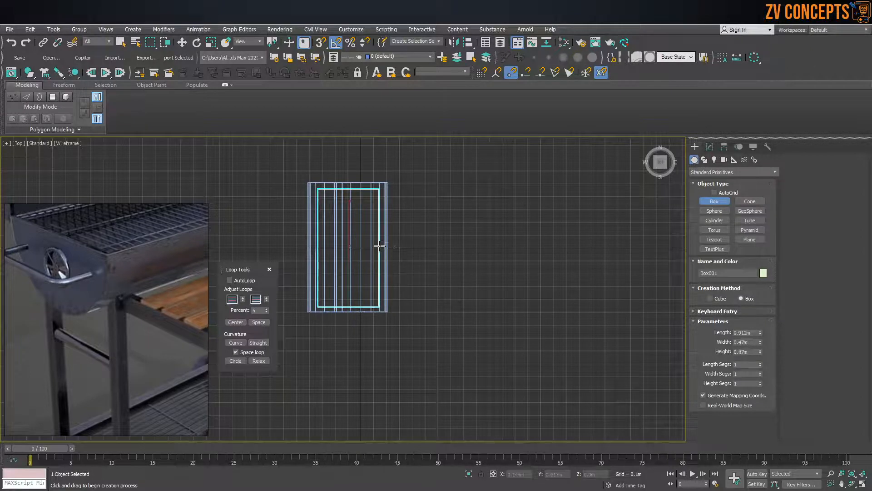
left_click(380, 246)
key("f")
key("z")
scroll(379, 248, "down", 5)
key("w")
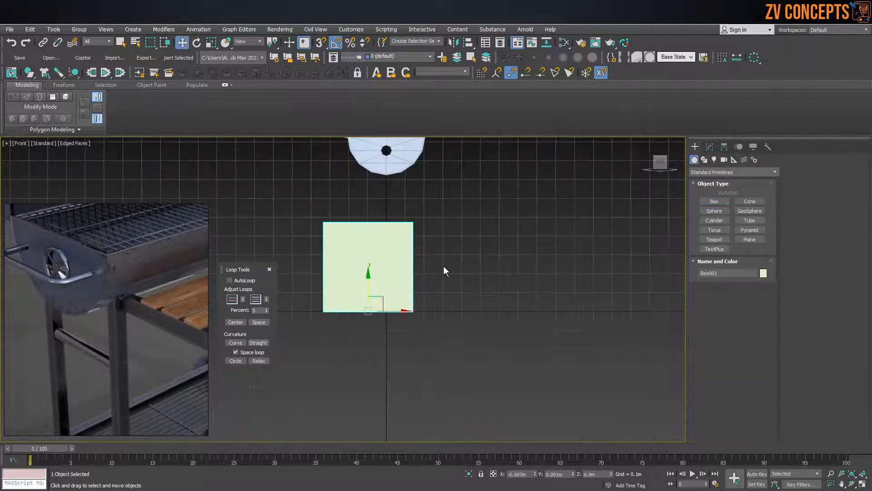
Nudge the lid and base together slightly along positive X in the Top view.
key("p")
key("z")
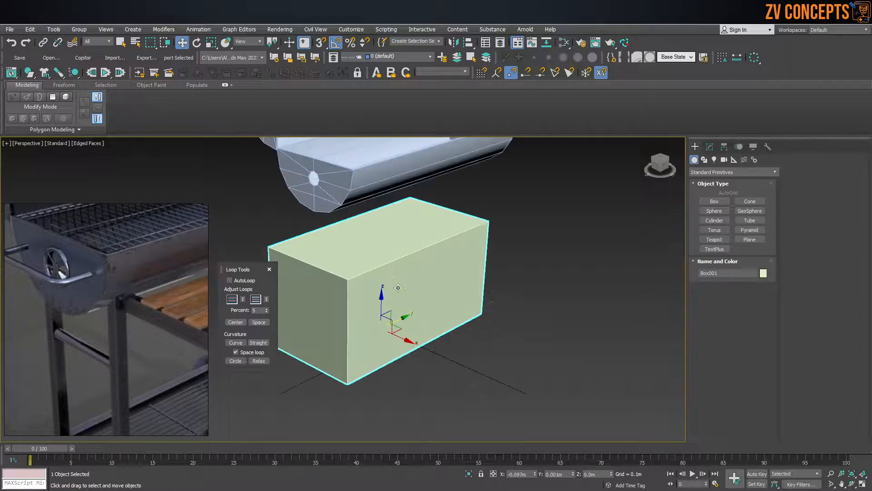
middle_click_drag(516, 194, 527, 255)
left_click(527, 254)
left_click(347, 147)
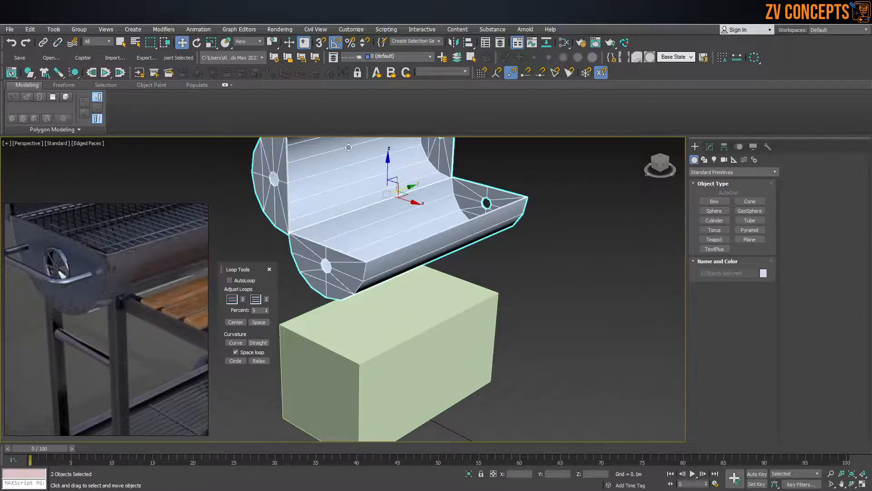
key("t")
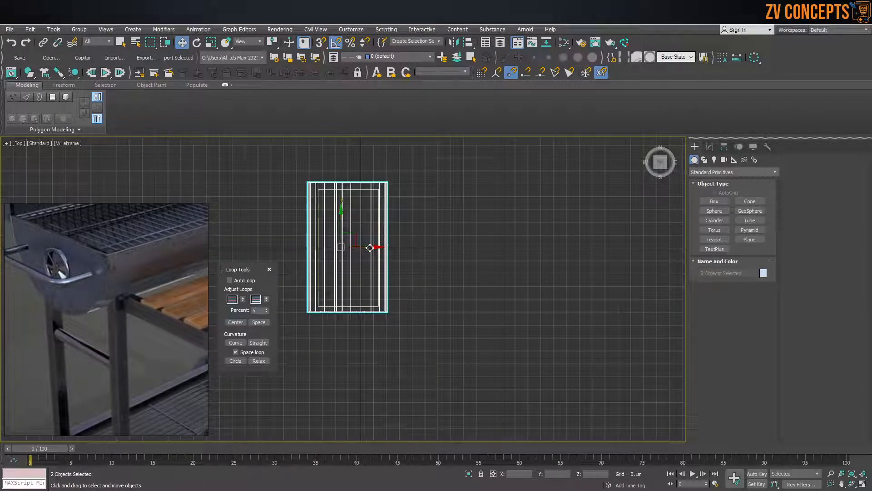
left_click(401, 247)
key("p")
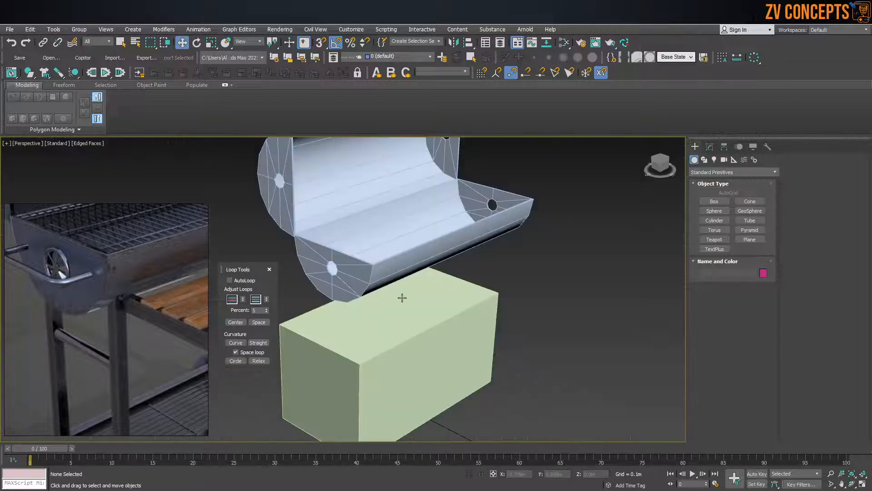
Center the box on the world origin by resetting its X and Y positions to 0.
left_click(418, 300)
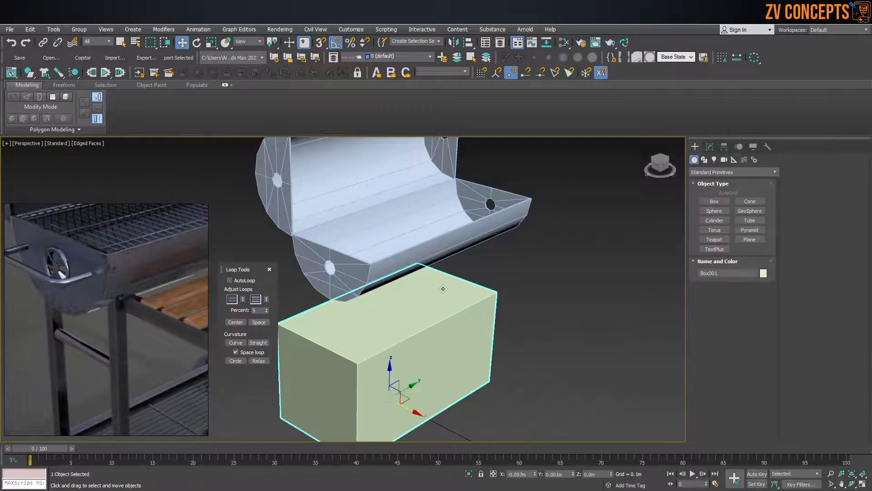
right_click(535, 475)
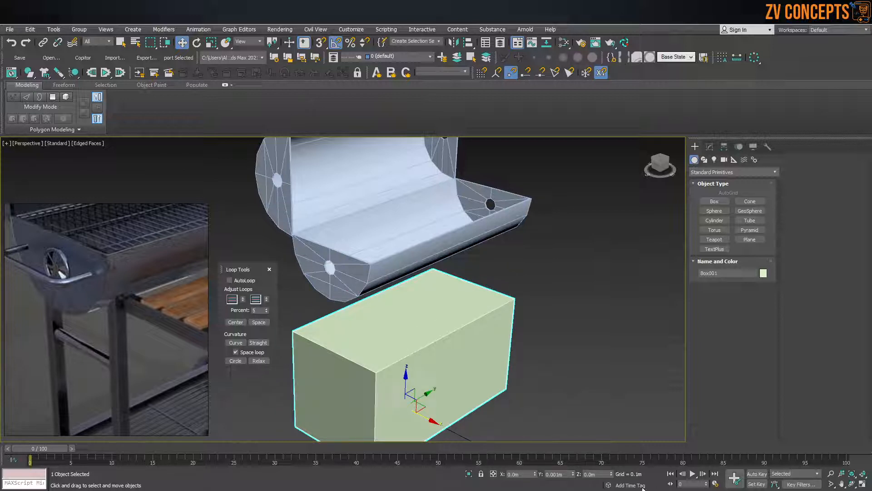
right_click(573, 474)
middle_click_drag(546, 392, 447, 320, "alt")
scroll(396, 325, "down", 3)
scroll(74, 306, "down", 4)
left_click(447, 292)
Increase the box's height to about 0.536 m.
left_click(396, 315)
left_click(709, 146)
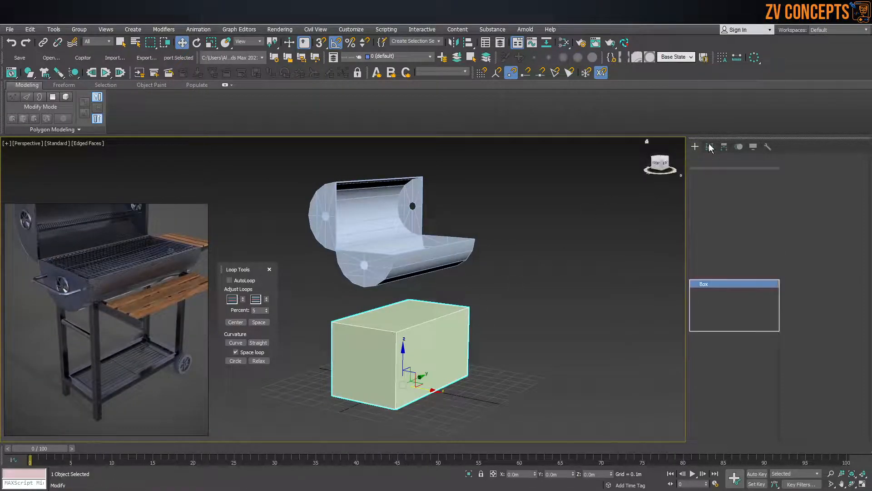
left_click_drag(760, 392, 760, 382)
middle_click_drag(538, 319, 510, 313, "alt")
Lower the lid and base together along Z so the base's underside sinks slightly into the box's top.
left_click(517, 279)
left_click_drag(517, 279, 324, 157)
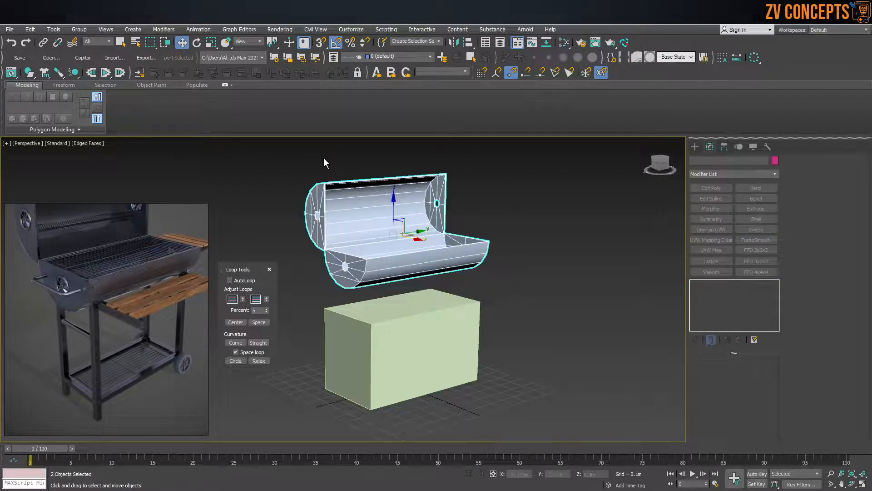
left_click_drag(395, 205, 406, 246)
middle_click_drag(384, 355, 397, 363, "alt")
scroll(387, 363, "up", 3)
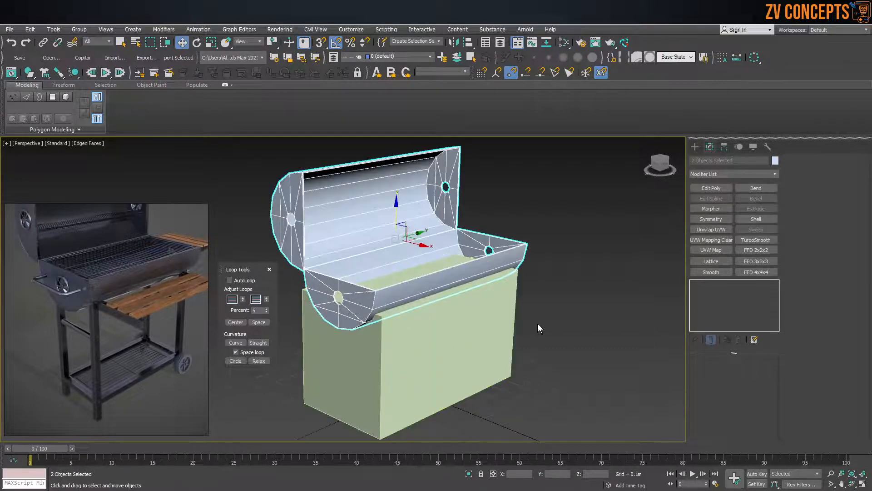
left_click(538, 326)
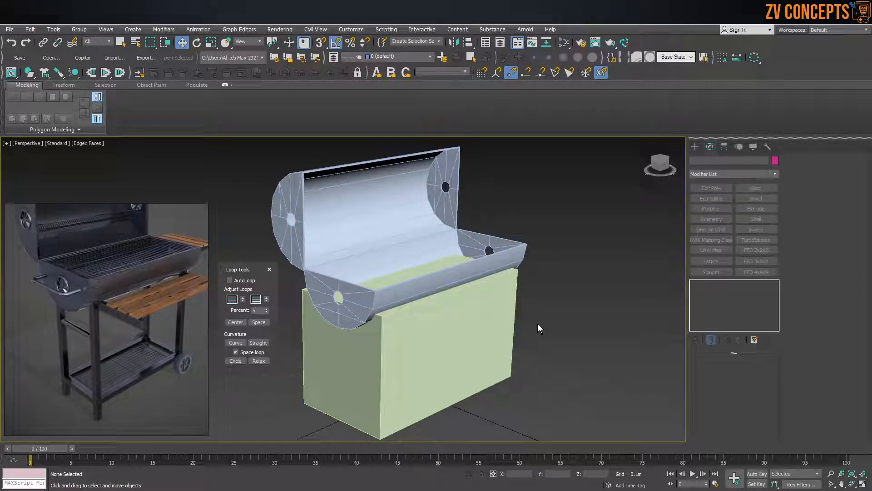
Reduce the box to about 0.793 m long and 0.418 m wide, and convert it to Editable Poly.
left_click(430, 328)
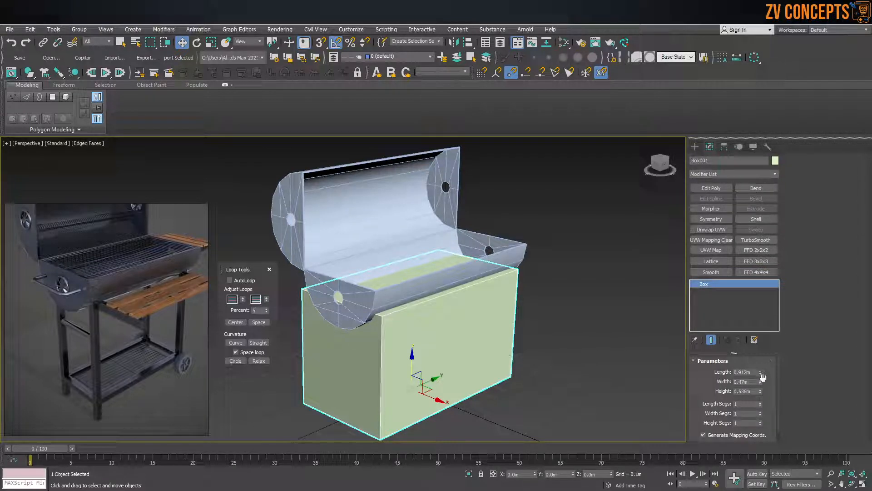
left_click_drag(761, 382, 761, 379)
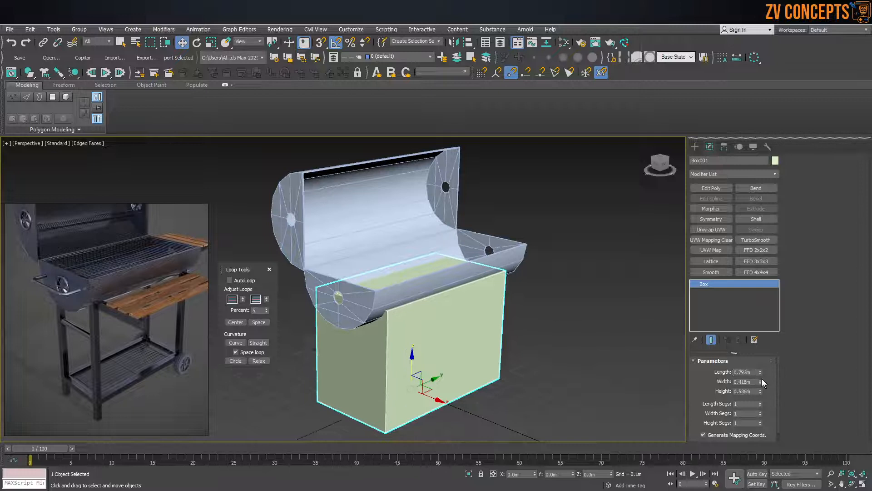
right_click(382, 330)
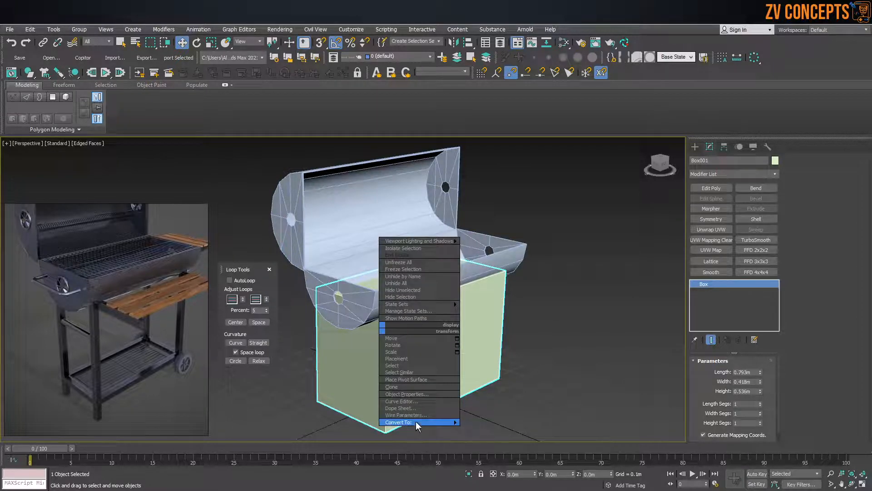
mouse_move(454, 422)
left_click(491, 429)
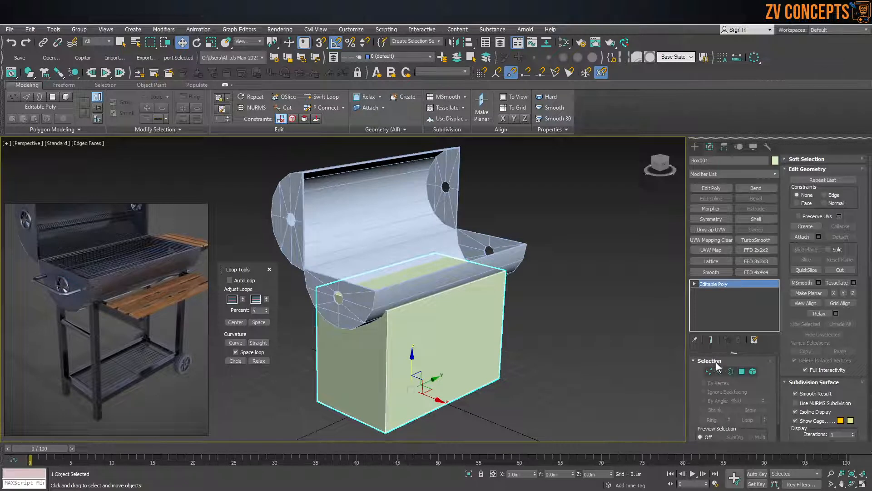
Move the box's rear vertices along X to about 0.172 m in the Front view, narrowing it to leg width at the front.
left_click(709, 371)
key("f")
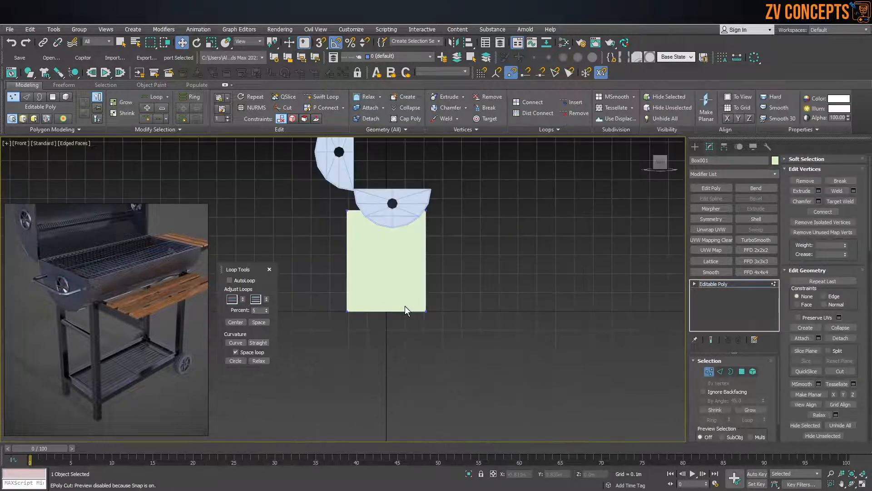
left_click_drag(374, 347, 304, 171)
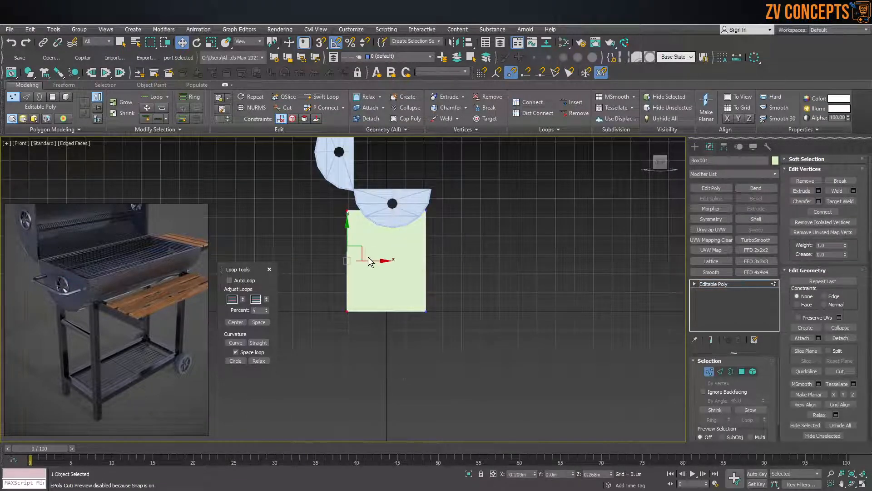
left_click_drag(375, 260, 440, 281)
key("z")
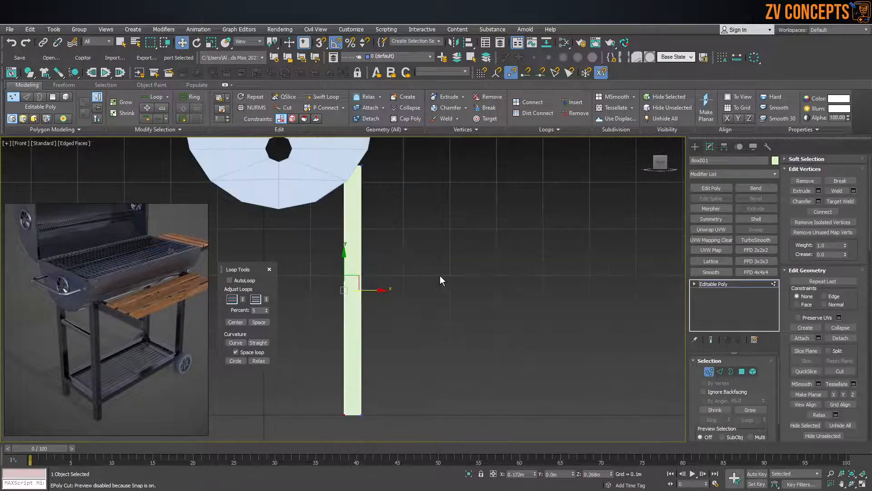
Move the vertices at one end of the box along Y to about 0.342 m in the Left view, forming a thin leg.
key("l")
middle_click_drag(385, 253, 421, 256)
left_click_drag(556, 341, 442, 132)
left_click_drag(475, 248, 348, 231)
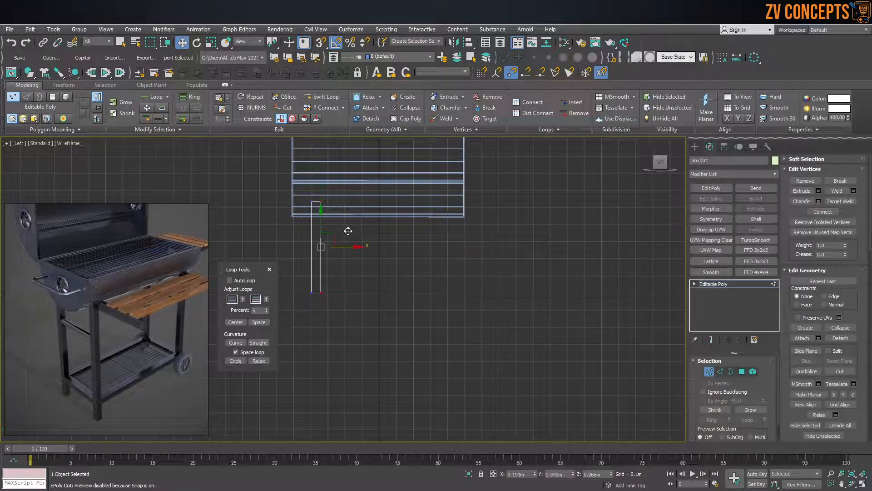
left_click(694, 146)
Move all the leg's vertices about 0.086 m outward in the Left view, close to the barrel's end.
scroll(325, 228, "up", 2)
left_click(369, 237)
left_click(331, 296)
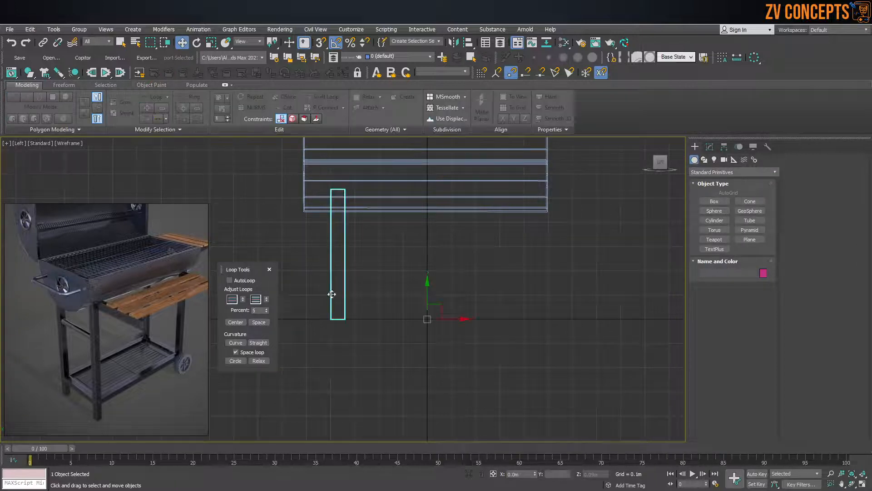
left_click(707, 148)
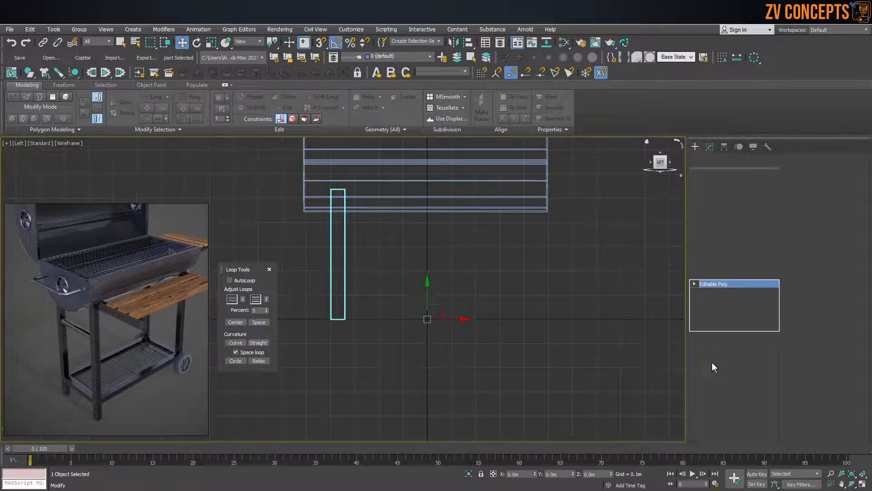
left_click(709, 371)
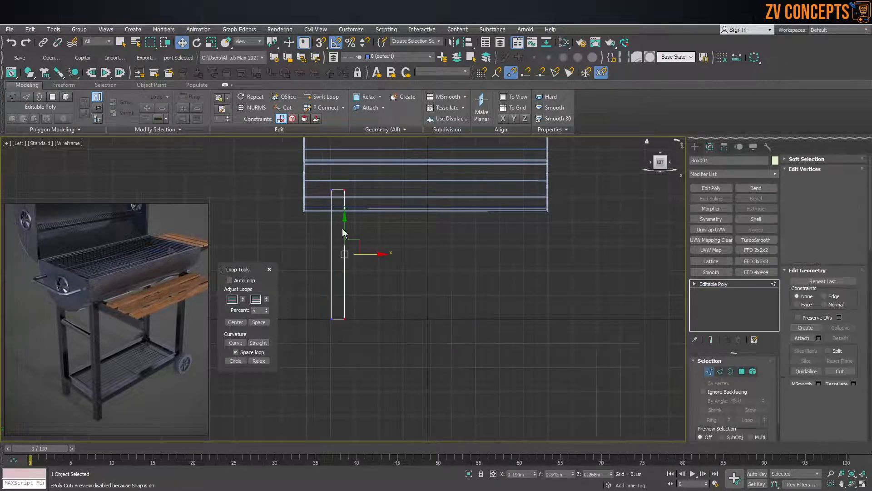
left_click_drag(361, 251, 341, 249)
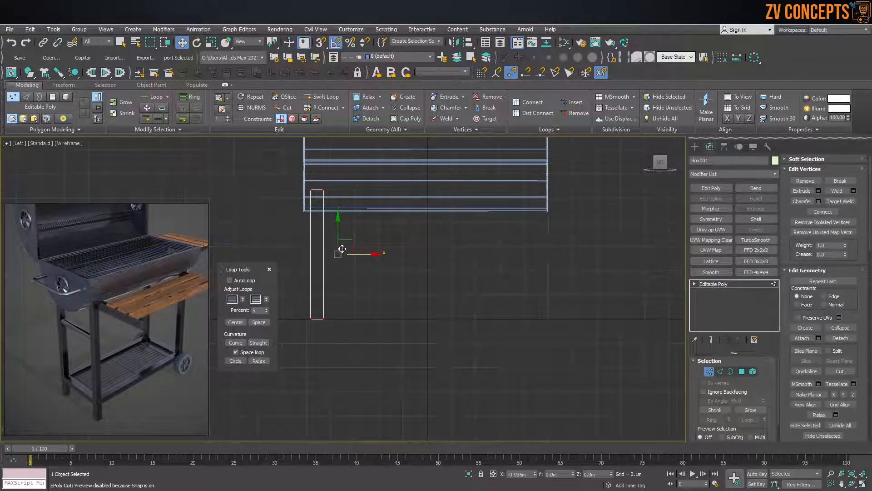
left_click(397, 241)
Raise the leg's top vertices in the Left view to make it taller.
scroll(387, 253, "down", 2)
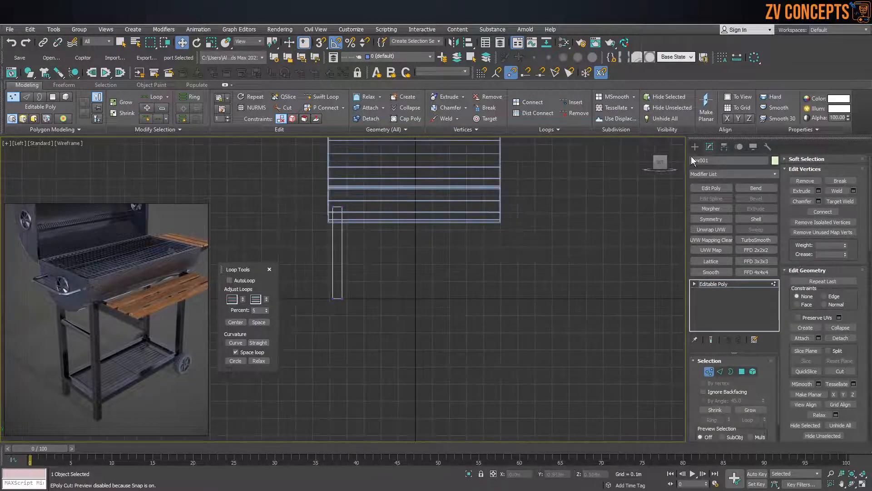
left_click(337, 207)
left_click_drag(336, 192, 336, 179)
left_click(697, 146)
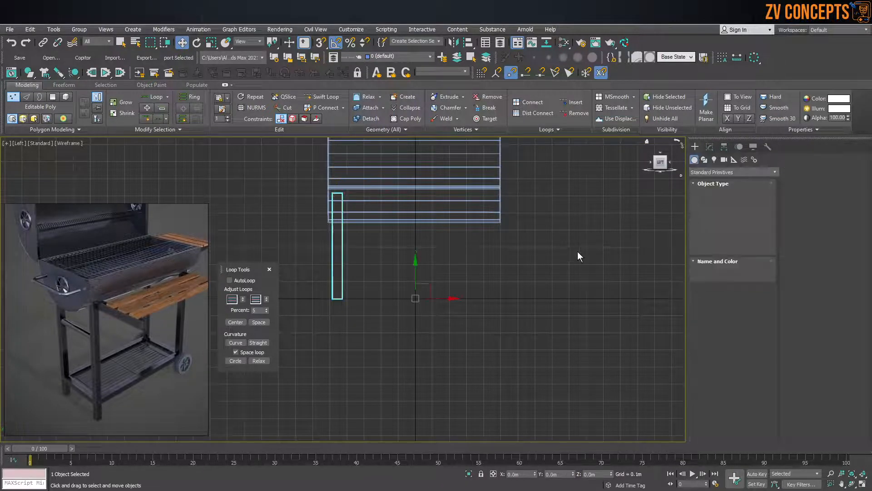
Select the lid and base and raise them together about 0.133 m so the leg's top only slightly overlaps the base.
left_click(576, 253)
left_click_drag(529, 222, 437, 148)
middle_click_drag(437, 175, 454, 267)
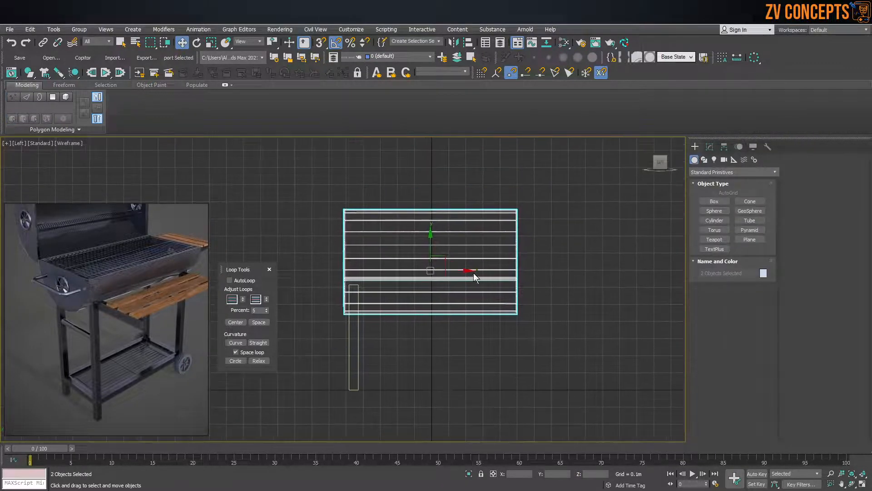
left_click_drag(431, 247, 433, 224)
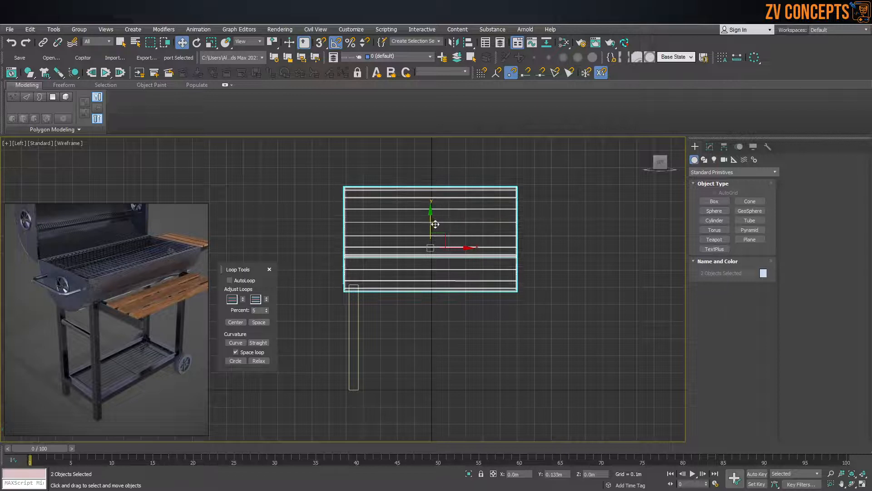
Raise the leg's top vertices in the Front view to a height of about 0.683 m, overlapping the base.
key("p")
middle_click_drag(394, 266, 530, 264, "alt")
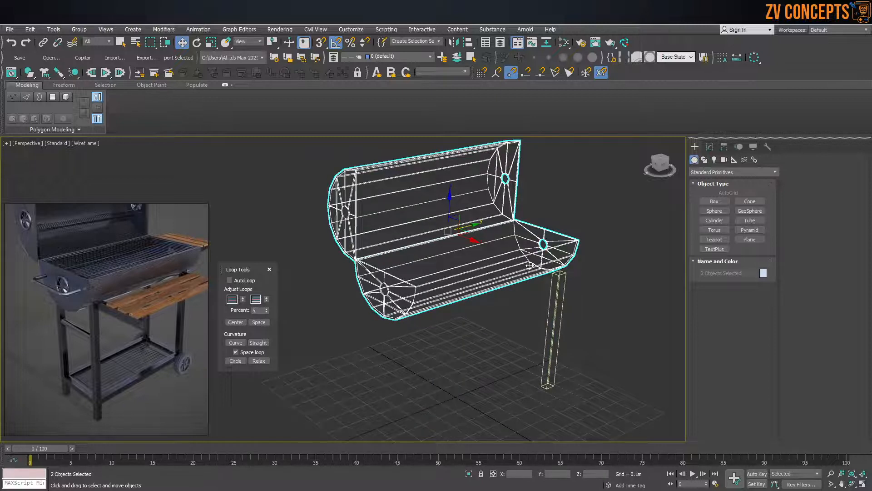
key("F3")
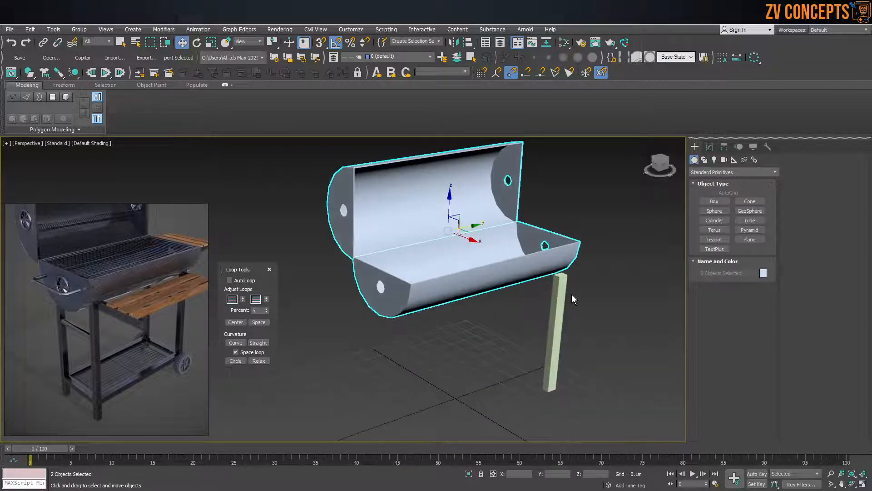
key("f")
key("z")
left_click(710, 146)
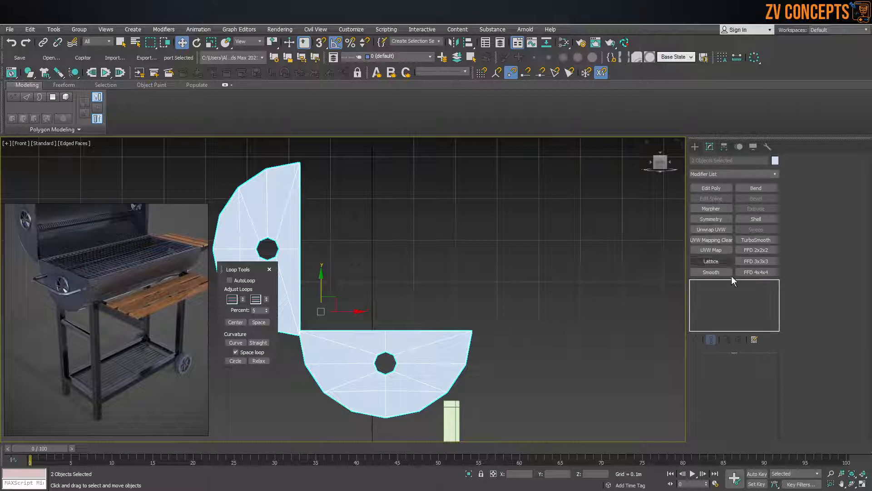
middle_click_drag(533, 359, 532, 284)
left_click(481, 337)
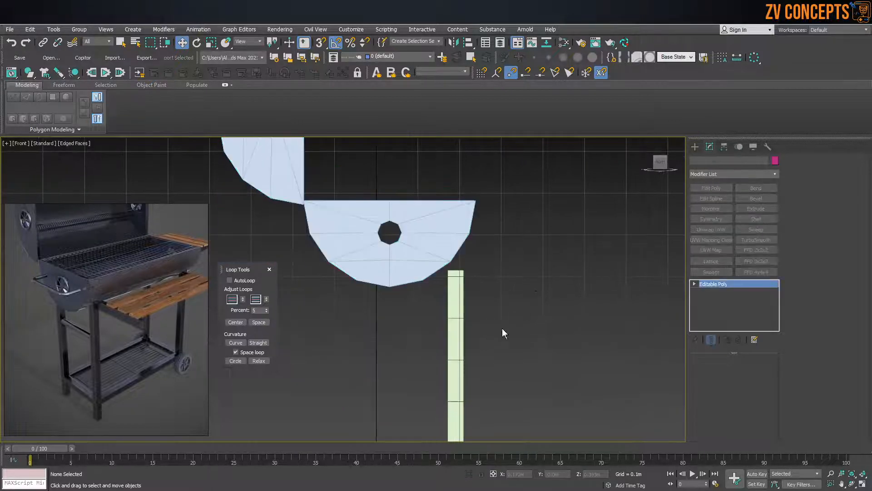
left_click(455, 384)
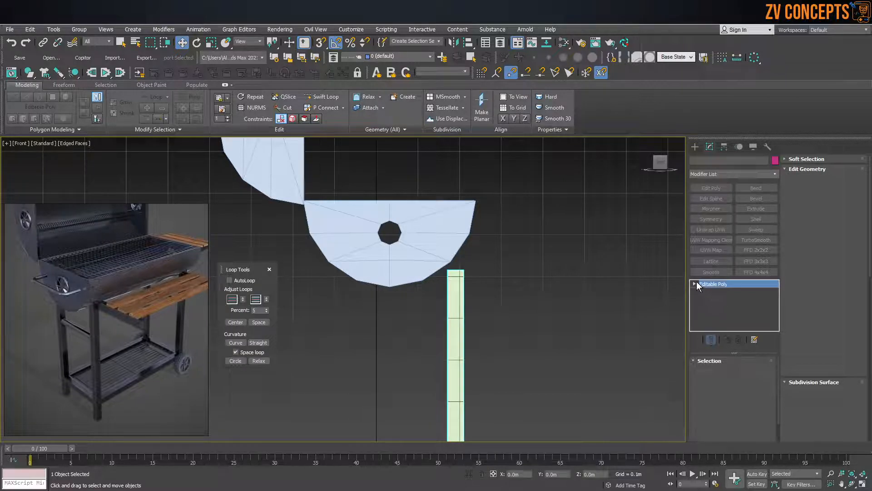
left_click(710, 372)
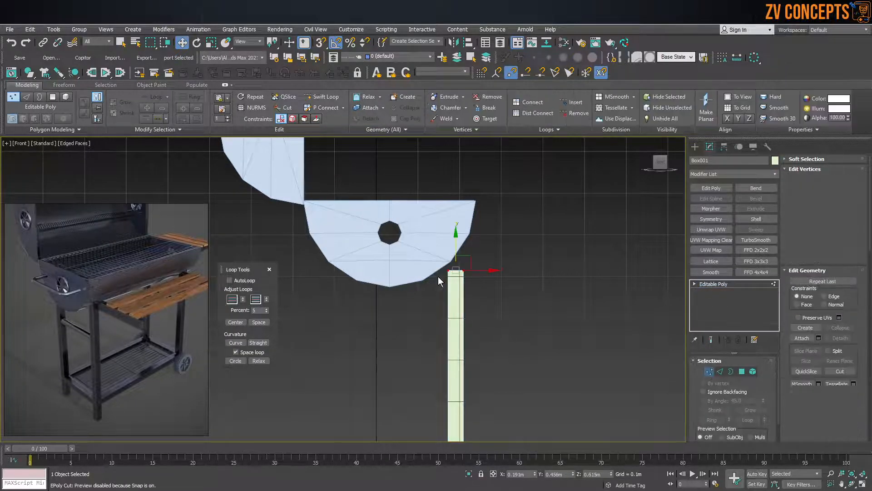
scroll(454, 251, "up", 2)
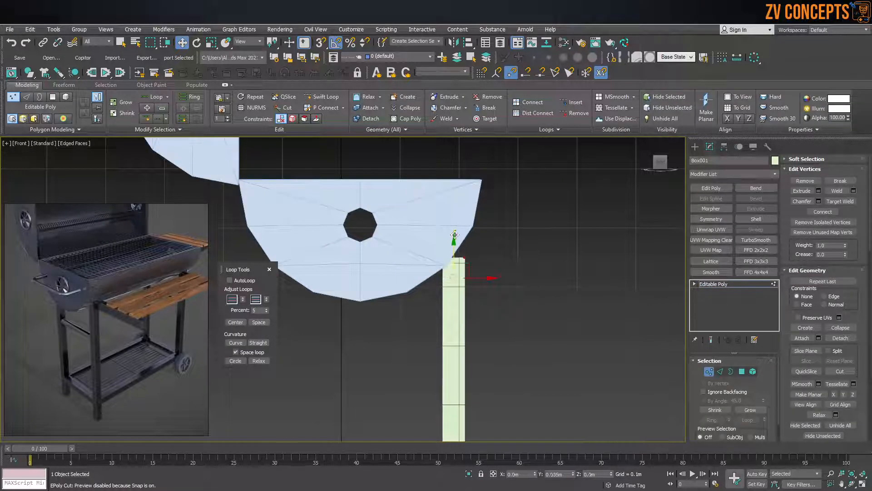
left_click_drag(455, 235, 458, 214)
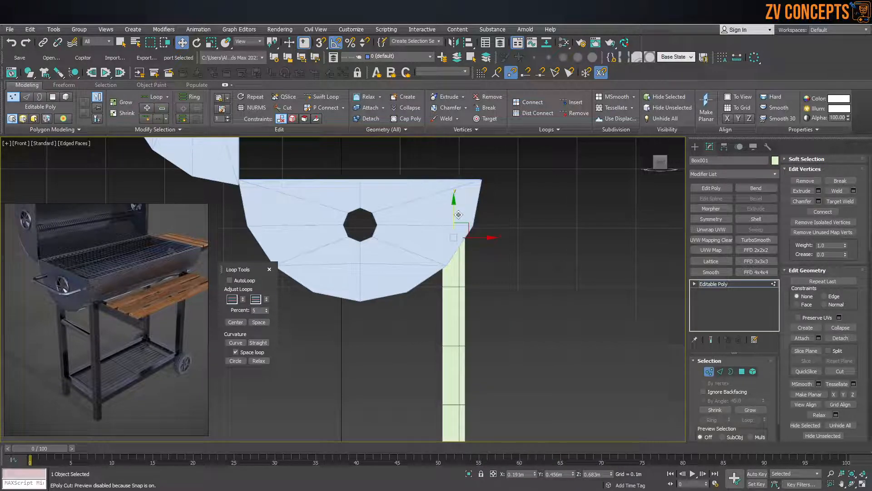
Nudge the leg's top vertices slightly higher in the Front wireframe view so the outer corner meets the base's sloped side.
scroll(465, 232, "up", 3)
scroll(457, 232, "down", 3)
mouse_move(457, 229)
middle_mouse_down("alt")
mouse_move(478, 260)
mouse_move(454, 226)
middle_mouse_up("alt")
key("f")
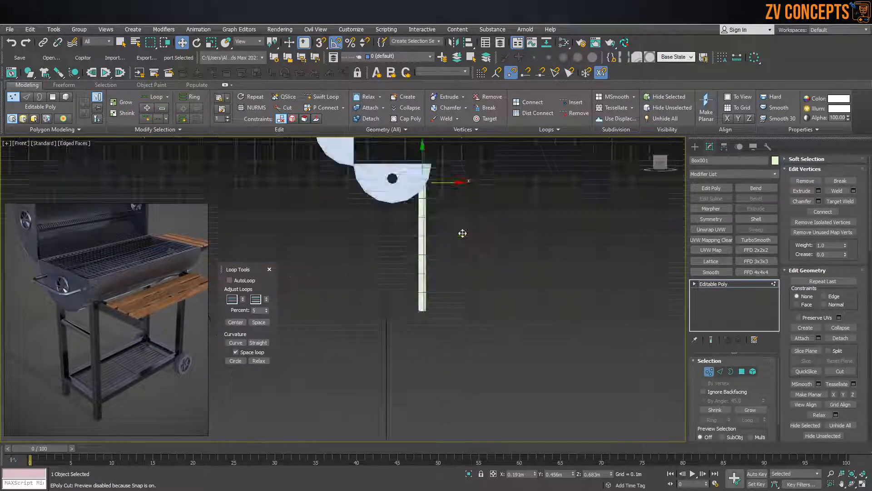
key("z")
key("F3")
scroll(428, 228, "down", 9)
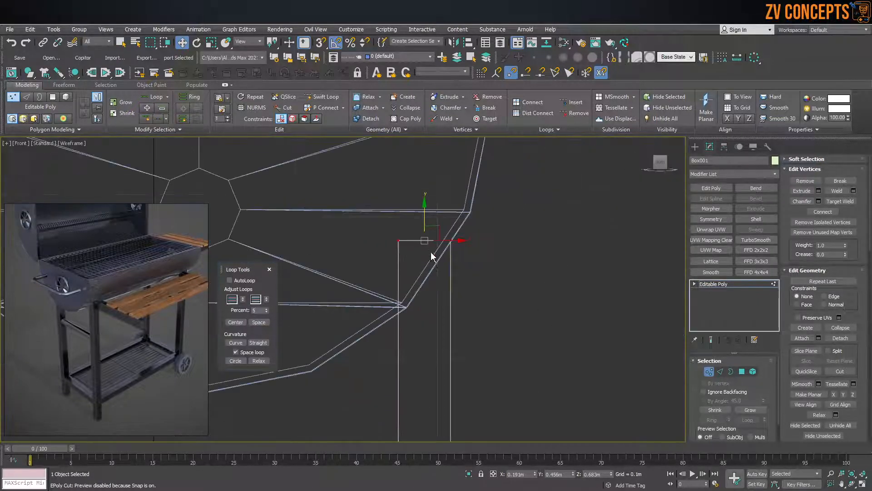
left_click(523, 277)
left_click_drag(362, 209, 406, 304)
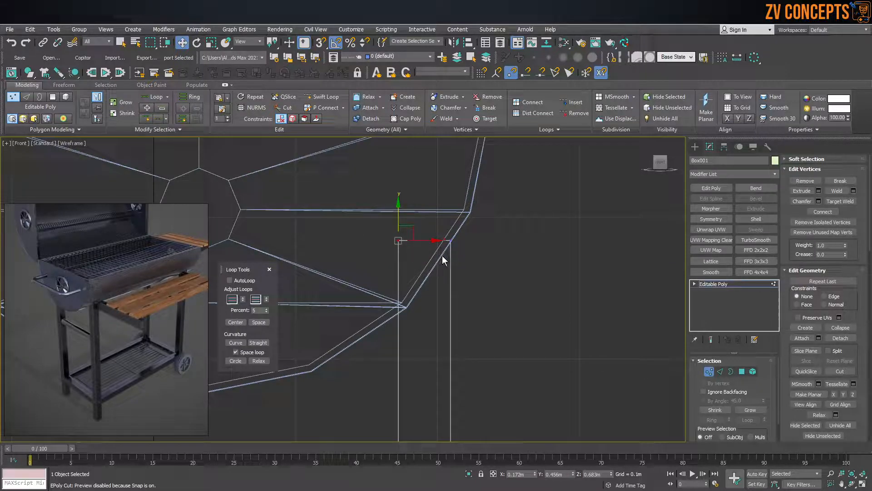
left_click_drag(479, 212, 395, 276)
left_click_drag(423, 214, 423, 210)
left_click(493, 252)
left_click(720, 372)
scroll(475, 292, "down", 3)
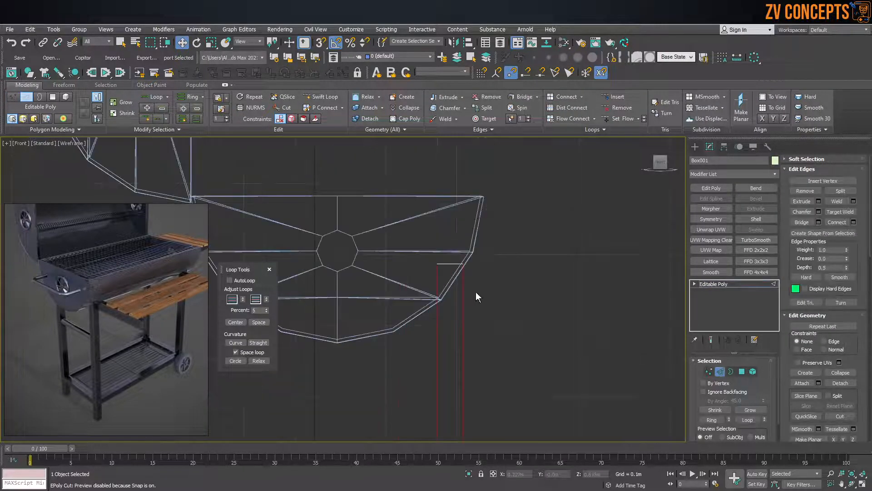
scroll(475, 292, "down", 4)
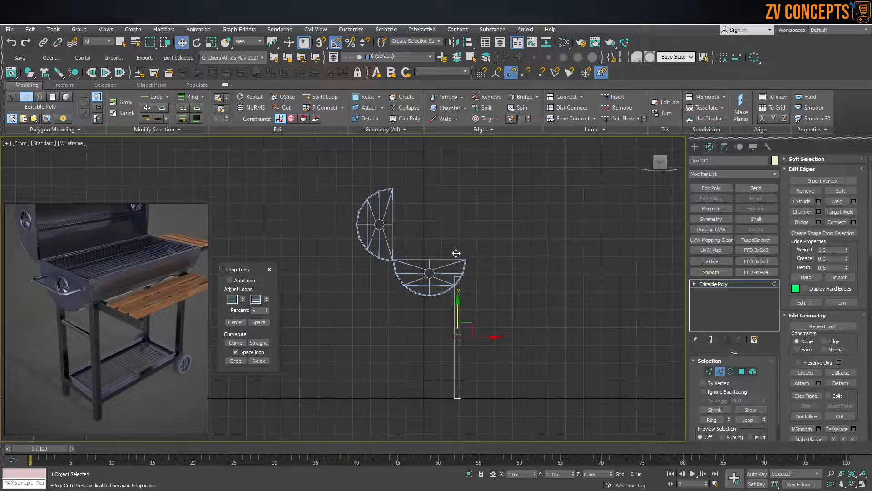
scroll(464, 283, "up", 6)
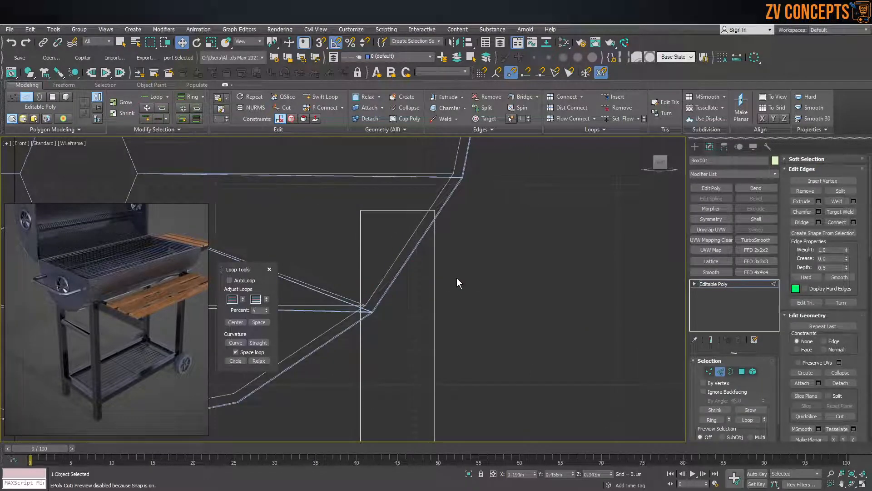
left_click(452, 274)
Lower the leg's inner top vertices about 0.048 m and adjust the outer ones so the top slopes along the base's wall.
key("1")
left_click_drag(360, 211, 381, 277)
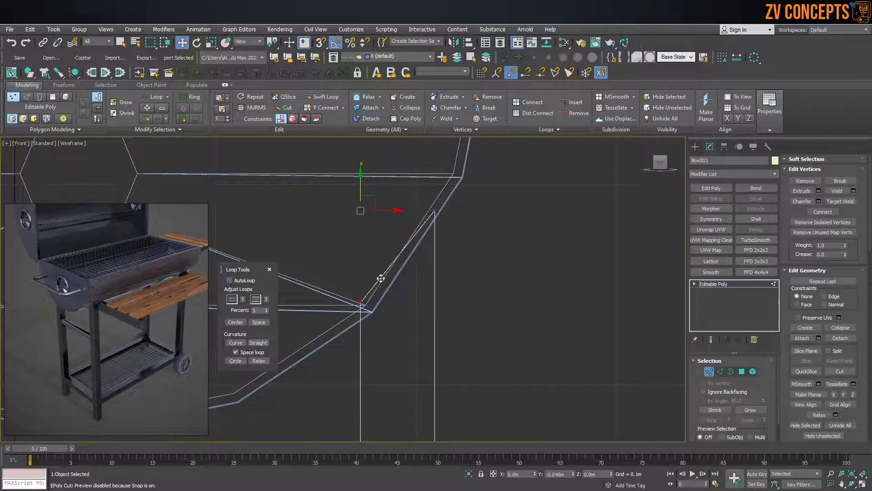
left_click(434, 211)
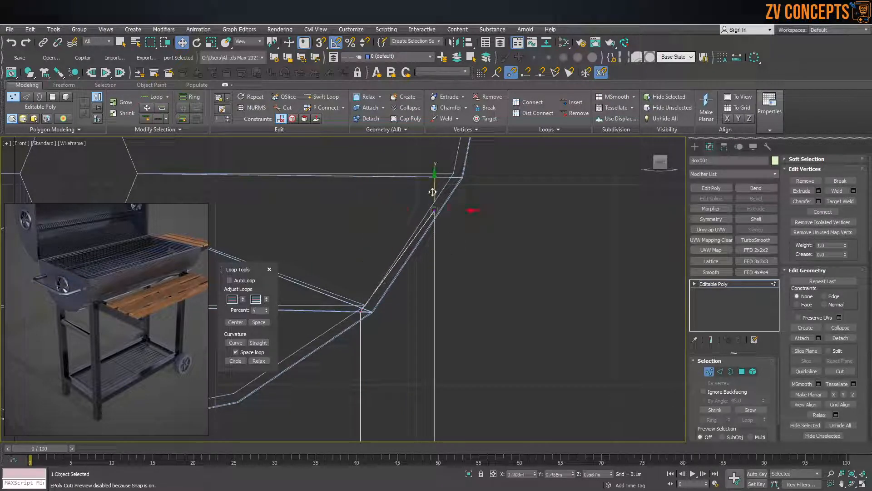
left_click(694, 146)
scroll(484, 202, "down", 3)
scroll(477, 223, "down", 5)
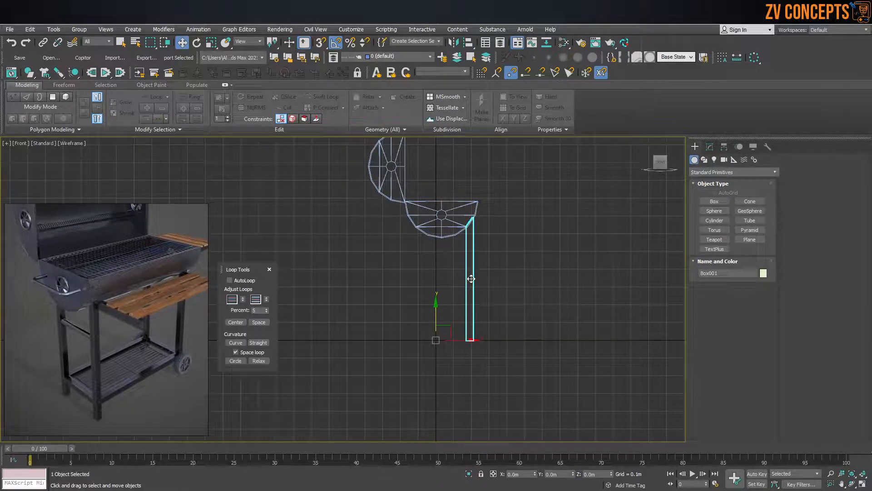
Add two Symmetry modifiers to the leg, one mirroring across X and one across Y, to make four legs.
key("p")
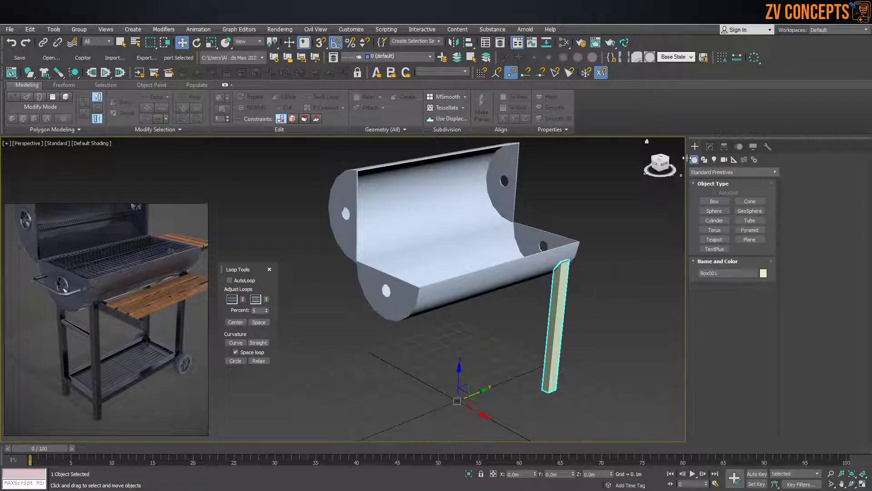
left_click(712, 147)
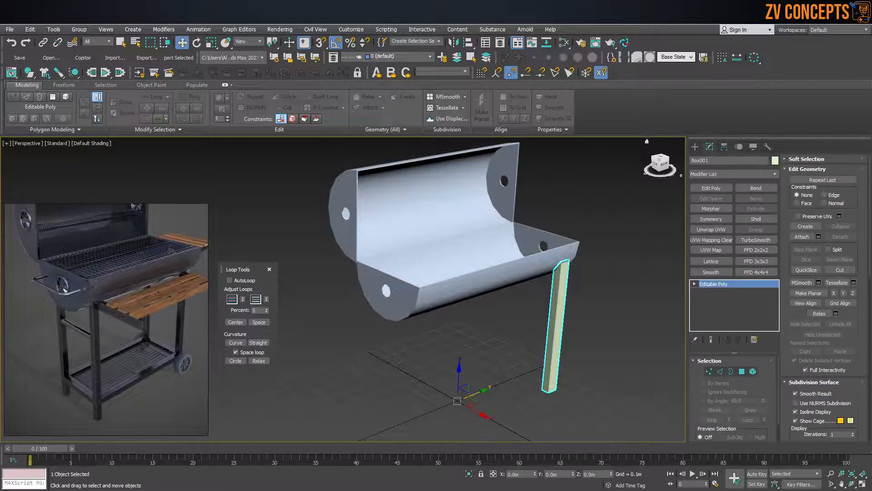
left_click(711, 219)
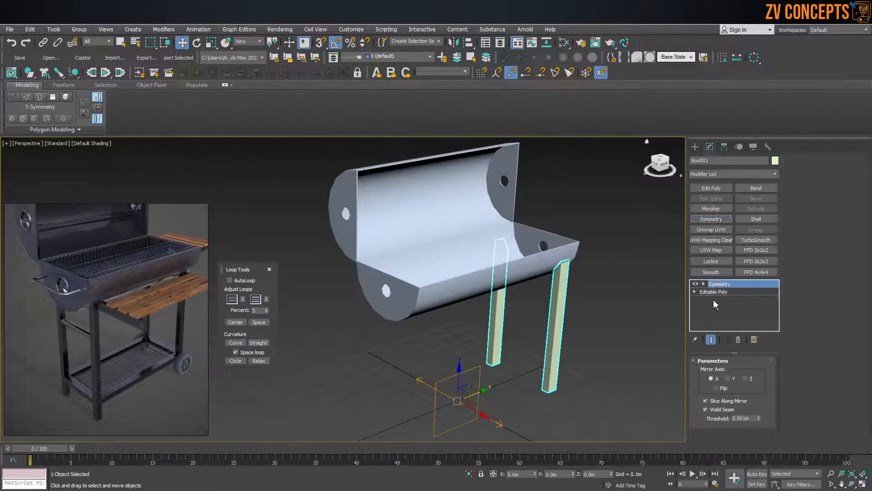
left_click(715, 219)
left_click(747, 377)
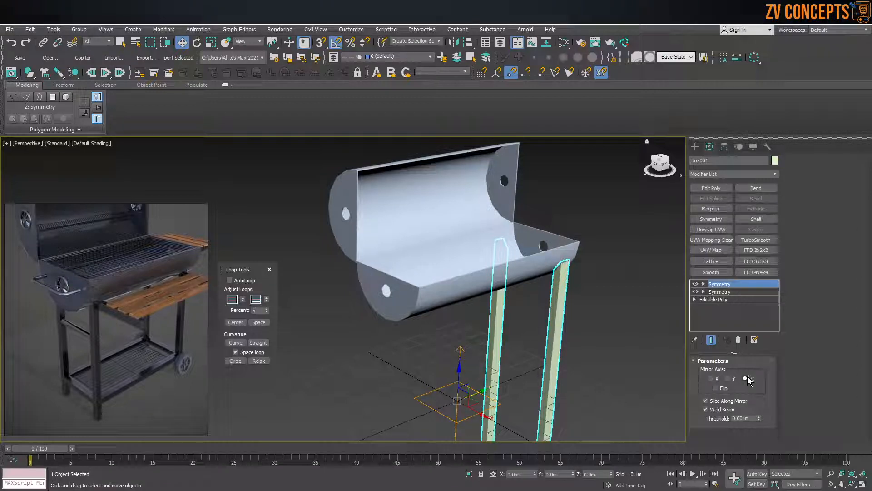
left_click(728, 378)
middle_click_drag(501, 295, 529, 304, "alt")
scroll(495, 272, "up", 4)
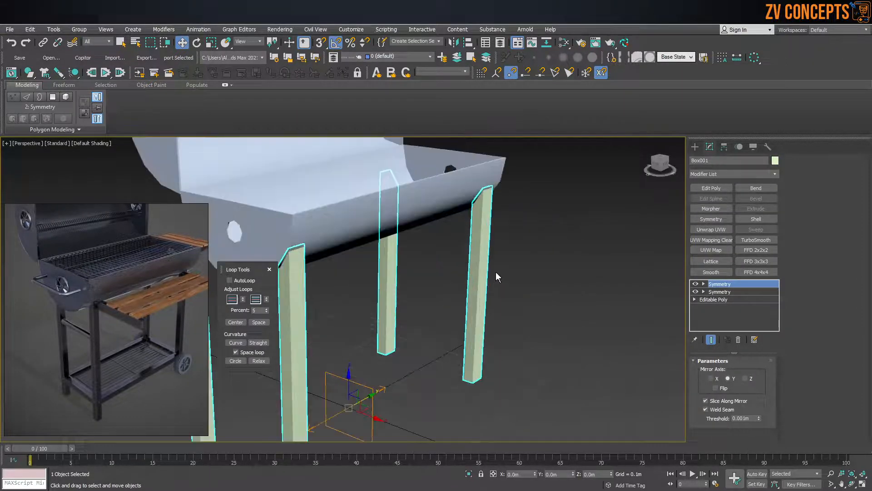
Enter the leg's Editable Poly Vertex level beneath the Symmetry modifiers and turn on the display of the end result.
left_click(694, 299)
left_click(712, 307)
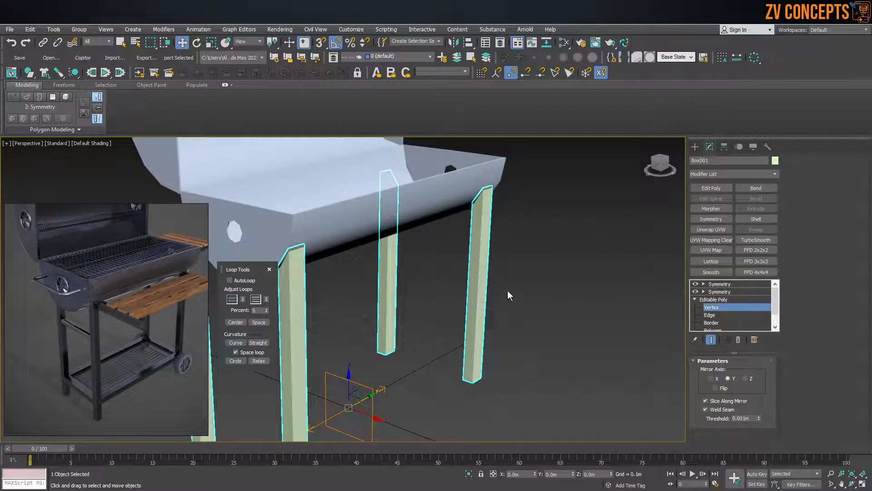
key("alt+c")
key("alt+f")
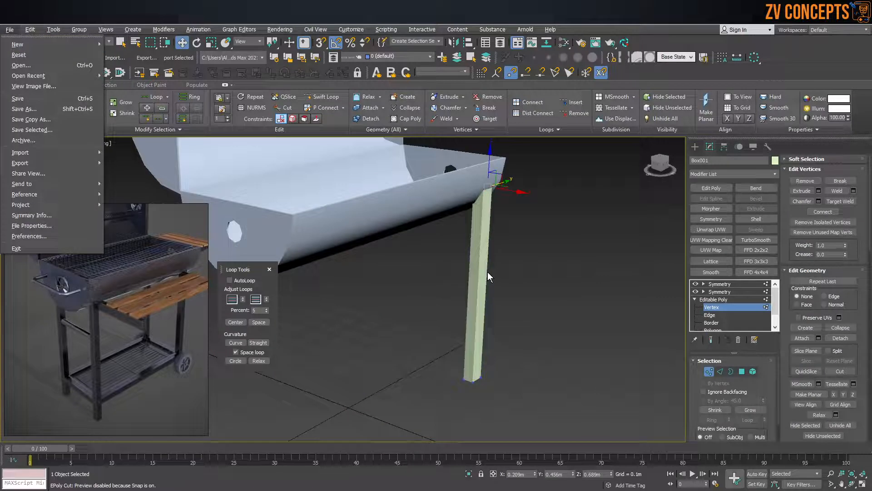
middle_click_drag(535, 259, 553, 260)
key("space")
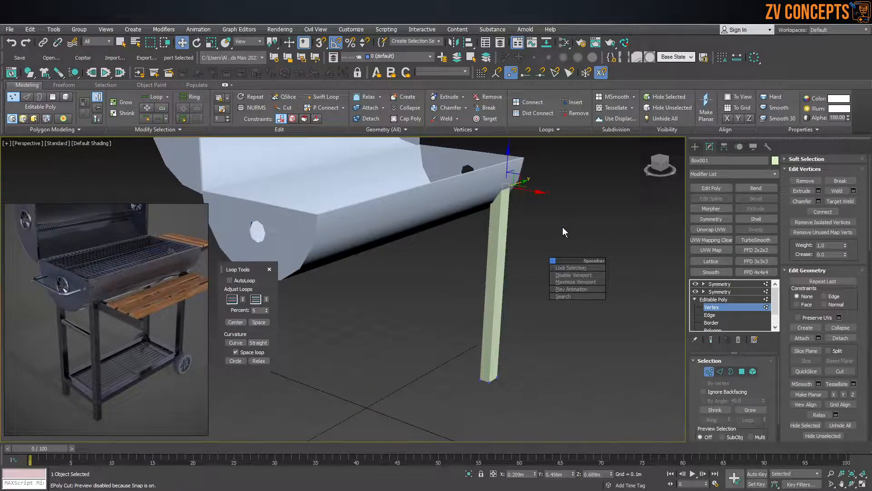
left_click(711, 339)
Move the leg's inner-side vertices slightly outward along X in the Front view to narrow the legs.
middle_click_drag(547, 301, 537, 260, "alt")
key("f")
key("z")
scroll(461, 280, "down", 8)
left_click_drag(503, 438, 503, 437, "ctrl")
left_click_drag(522, 323, 523, 323)
key("ctrl+z")
left_click(553, 272)
key("ctrl+z")
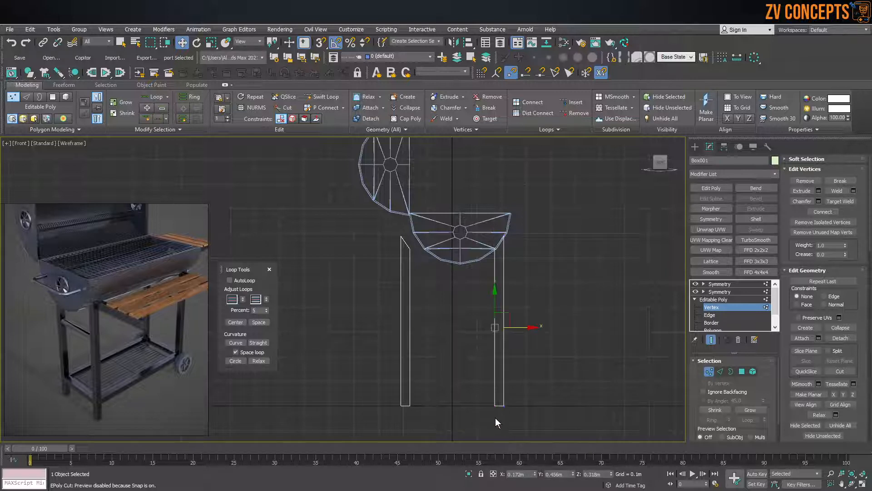
left_click_drag(522, 325, 526, 326)
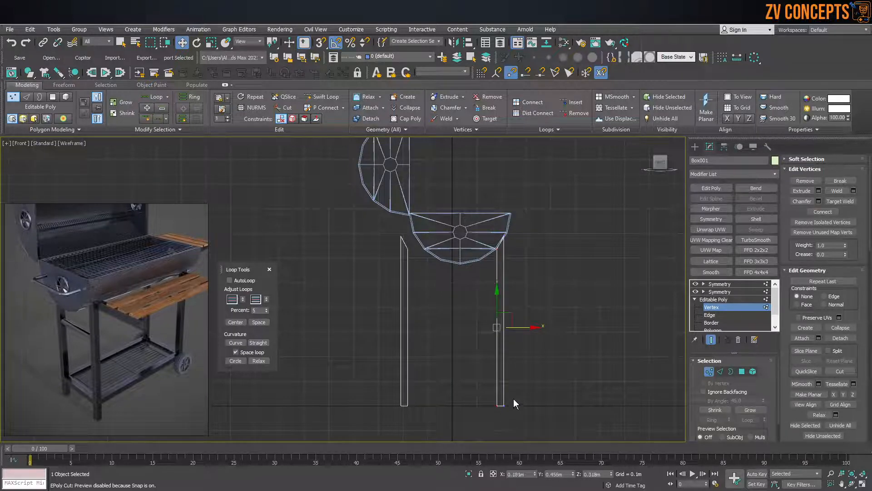
Move the leg's inner-side vertices outward in the Left view to thin the legs in that direction too.
key("l")
middle_click_drag(325, 209, 491, 276)
left_click_drag(397, 212, 399, 148)
scroll(403, 239, "up", 2)
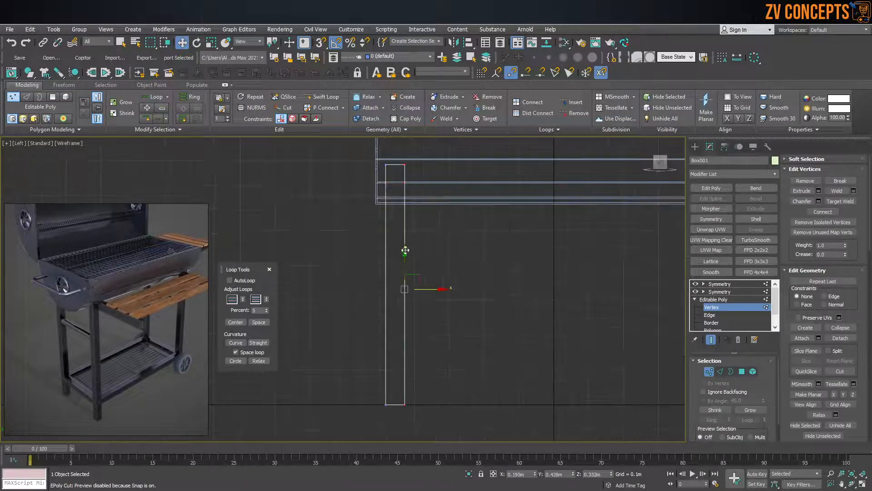
left_click_drag(427, 290, 421, 290)
left_click(694, 146)
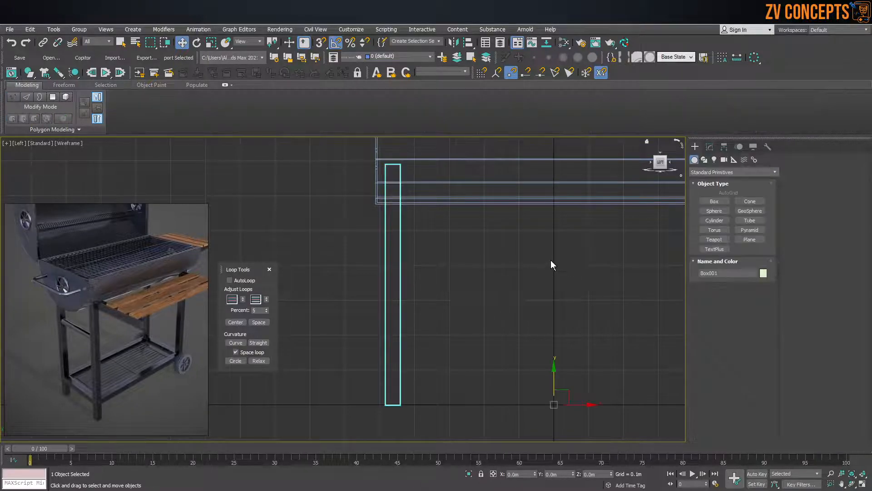
key("p")
scroll(424, 251, "down", 3)
middle_click_drag(424, 251, 480, 242, "alt")
Convert the mirrored legs to a single Editable Poly, collapsing both Symmetry modifiers.
key("l")
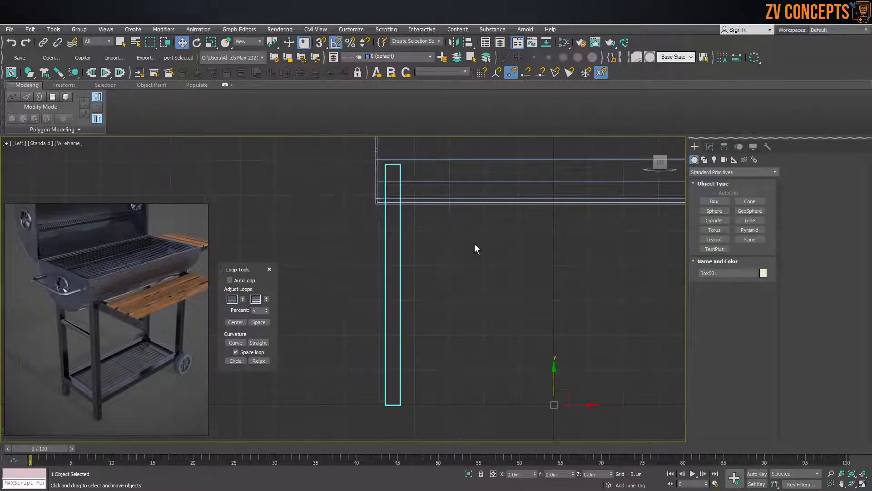
key("f")
right_click(433, 263)
mouse_move(486, 354)
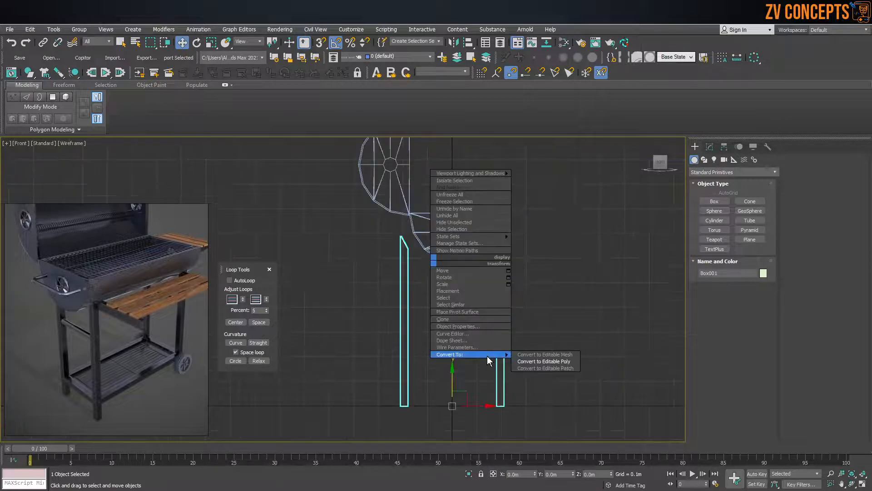
left_click(538, 362)
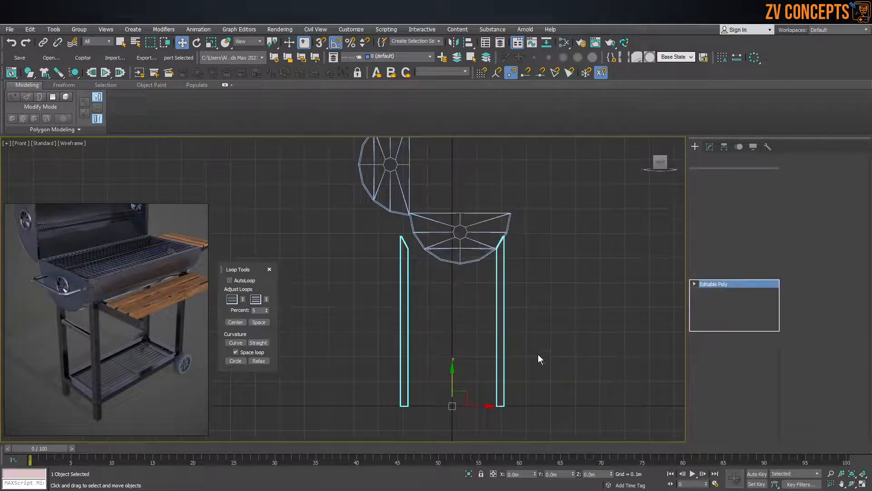
Select the back leg element in the Front view and move it along X until its slanted top meets the base.
left_click(710, 147)
left_click(753, 371)
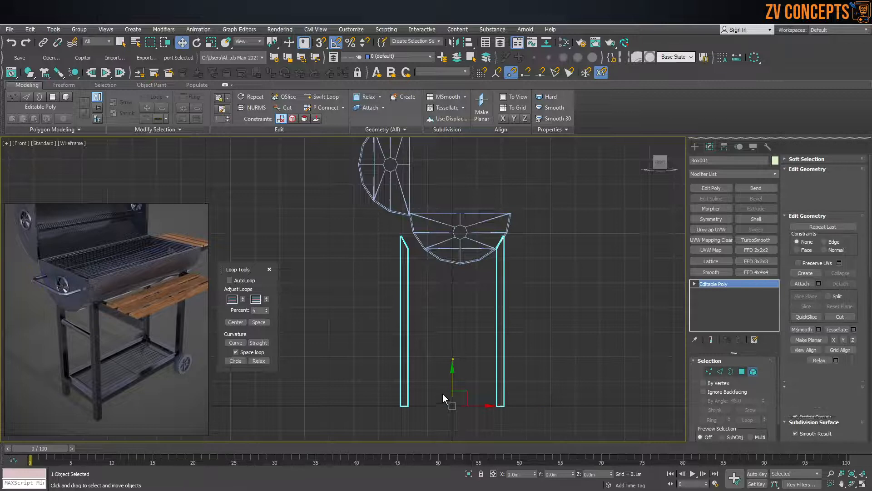
left_click(404, 345)
left_click(446, 326)
left_click(401, 293)
scroll(402, 293, "up", 3)
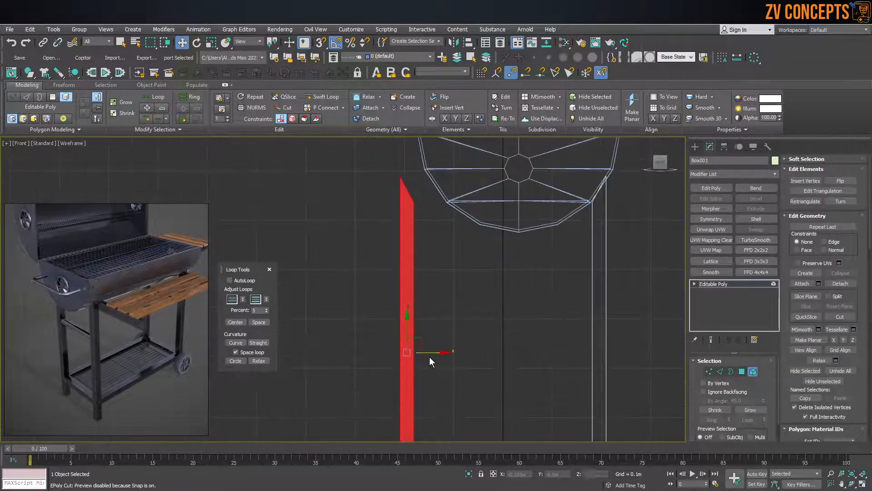
left_click_drag(427, 351, 459, 356)
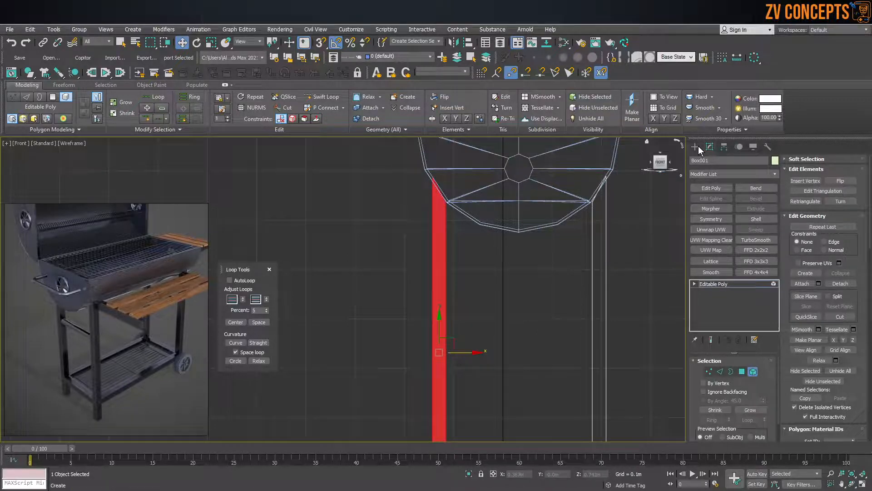
Connect the vertical edges of all four legs with 2 segments, adding two cut rows around each leg.
left_click(695, 146)
key("p")
middle_click_drag(486, 238, 411, 207, "alt")
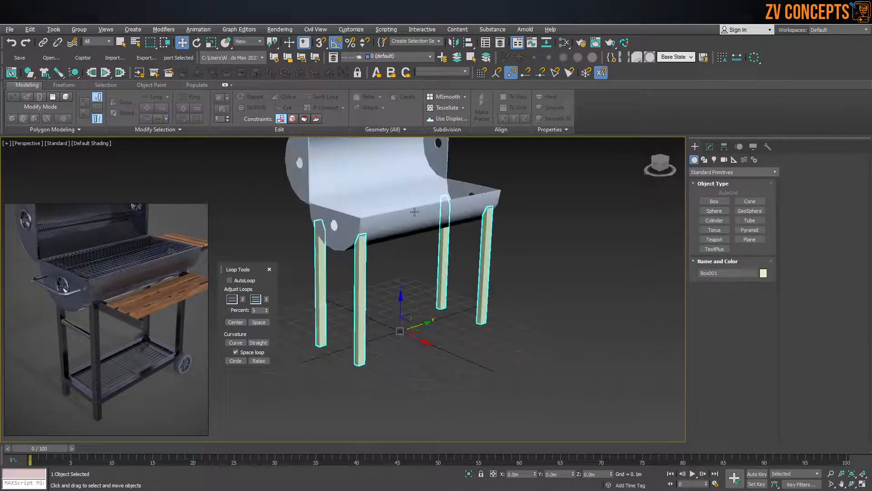
middle_click_drag(359, 300, 402, 299, "alt")
scroll(400, 312, "up", 3)
left_click(710, 146)
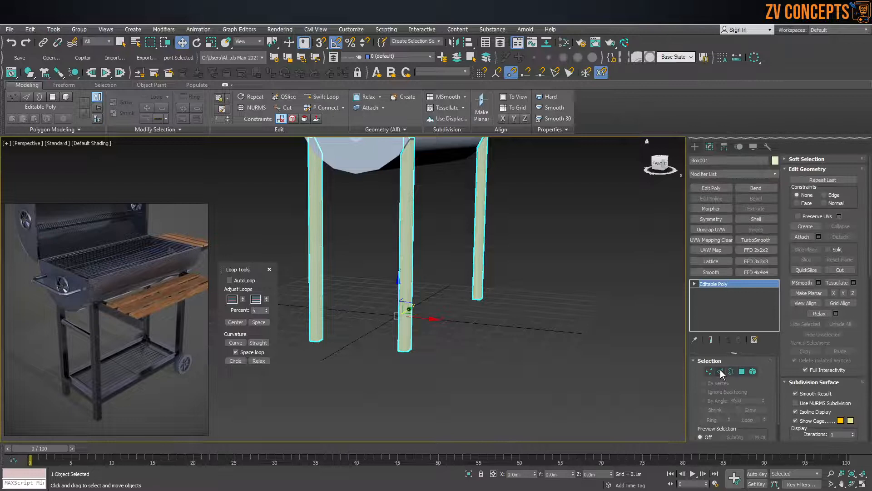
left_click(720, 372)
middle_click_drag(364, 263, 191, 334, "alt")
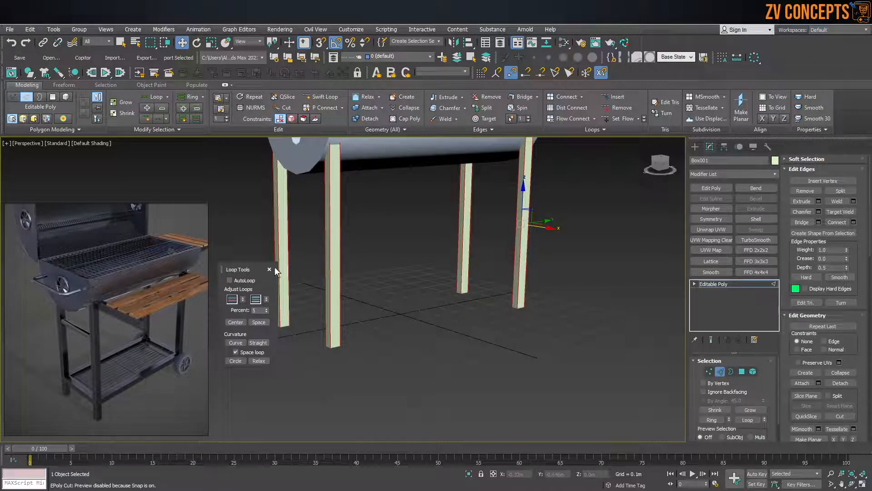
middle_click_drag(397, 158, 459, 211)
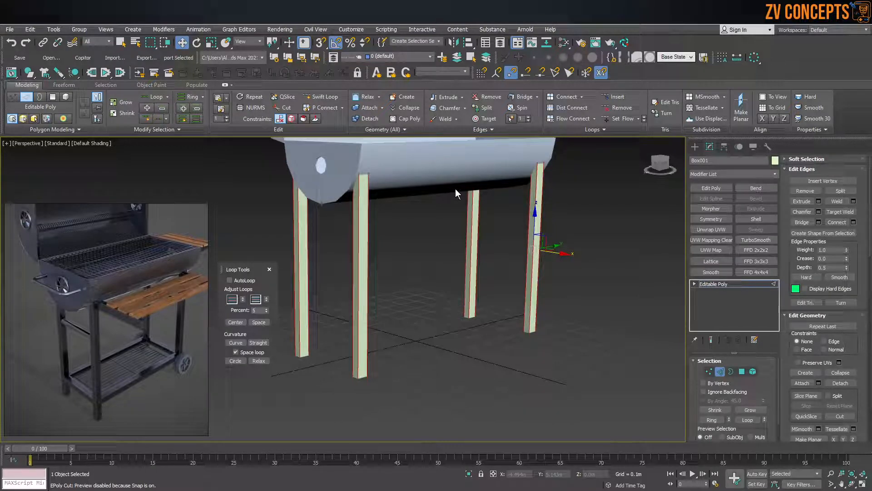
left_click(854, 223)
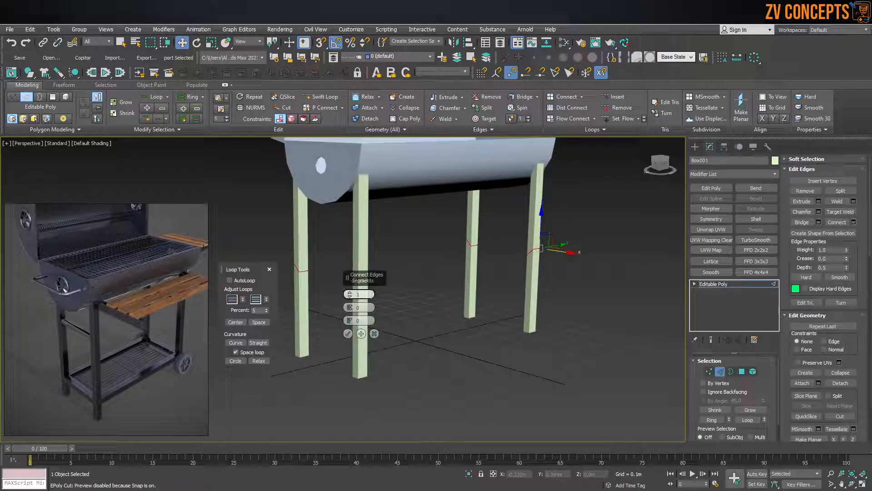
left_click_drag(352, 297, 352, 291)
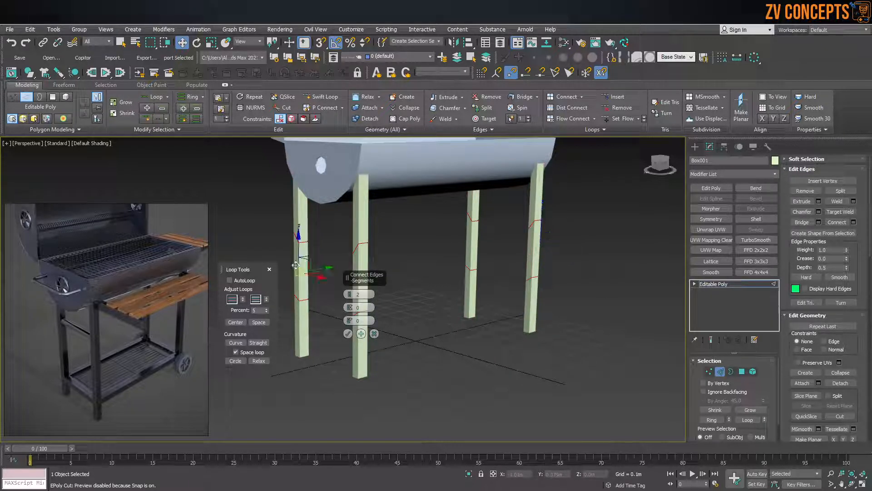
left_click(346, 332)
left_click(396, 265)
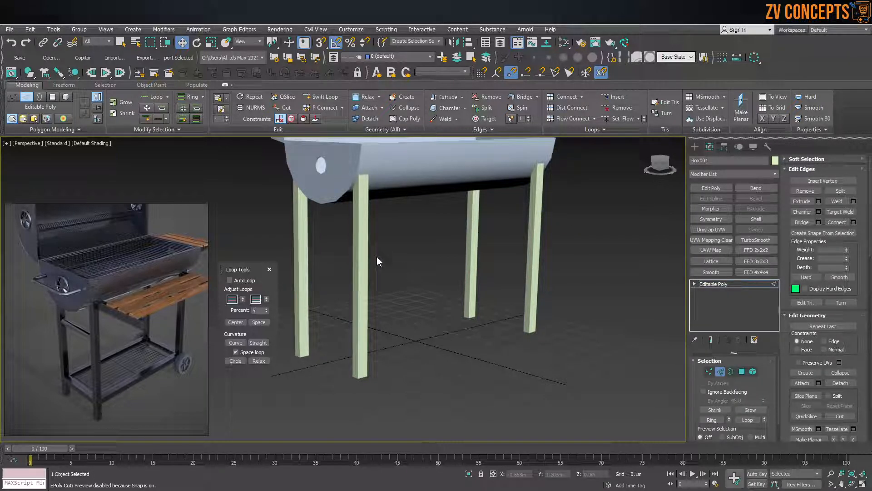
Flatten the upper and lower rows of cut vertices on the legs by making each row planar in Z.
key("1")
key("F3")
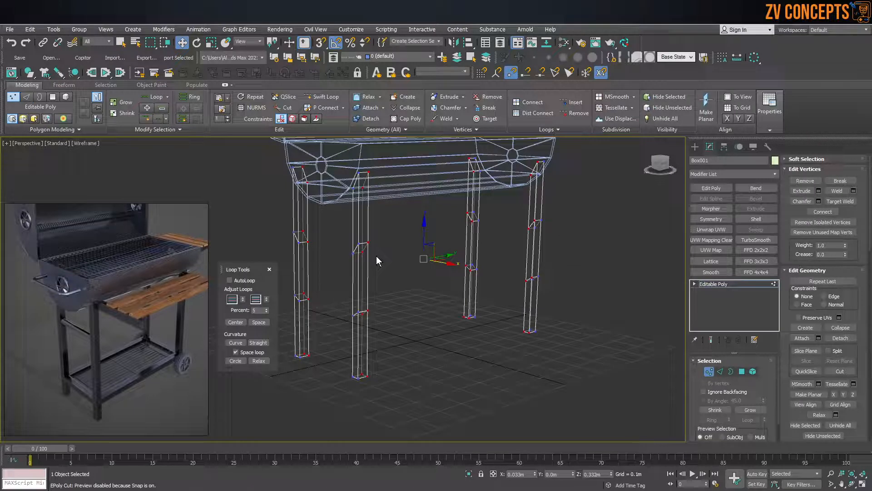
key("F3")
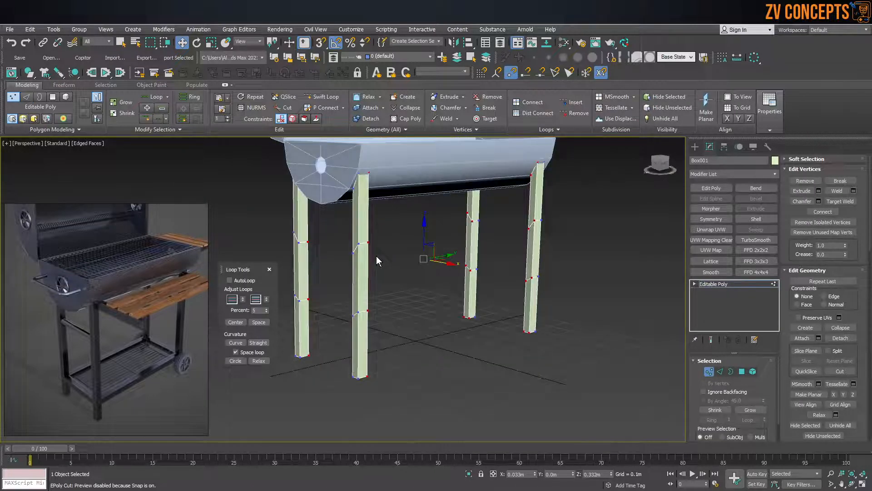
key("f")
left_click(440, 259)
left_click_drag(280, 283, 253, 283)
middle_click_drag(419, 258, 491, 251)
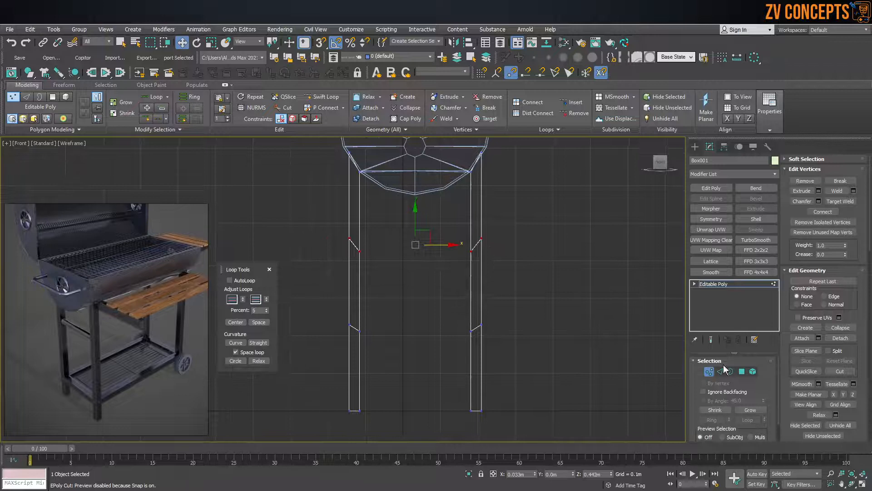
left_click(854, 394)
left_click_drag(375, 316, 338, 295)
left_click(853, 394)
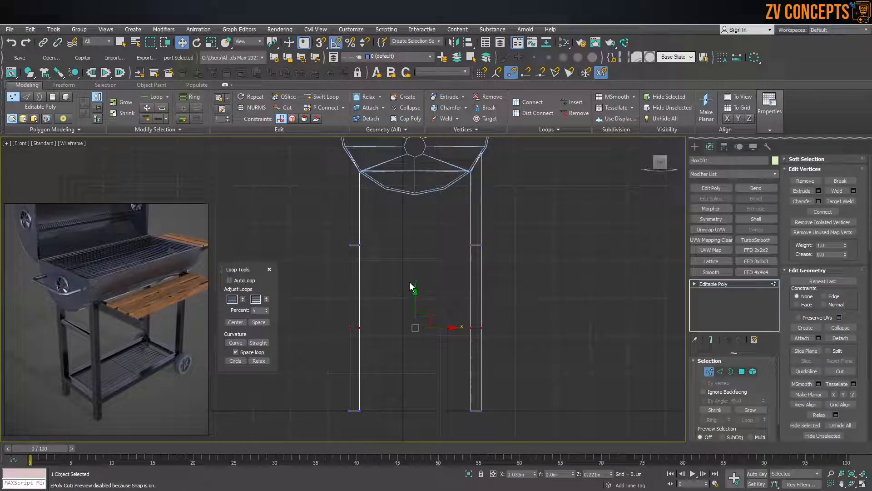
Move both rows of cut vertices down near the feet of the legs, the upper row to about Z 0.081 m.
left_click_drag(415, 296, 434, 359)
left_click_drag(552, 310, 291, 234)
left_click_drag(416, 221, 451, 357)
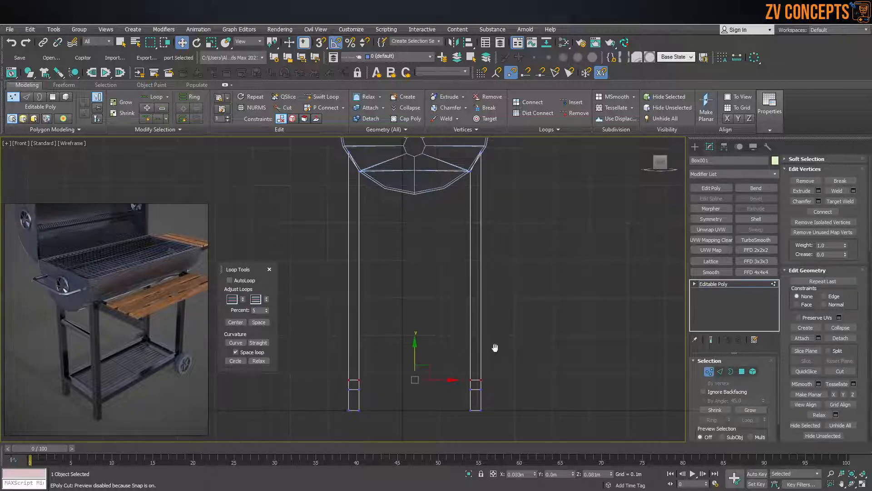
Bridge the facing polygons between the cut rows of the two legs at one short end into a crossbar.
key("p")
middle_click_drag(469, 337, 502, 293)
scroll(402, 286, "up", 5)
middle_click_drag(331, 283, 484, 247)
left_click(740, 371)
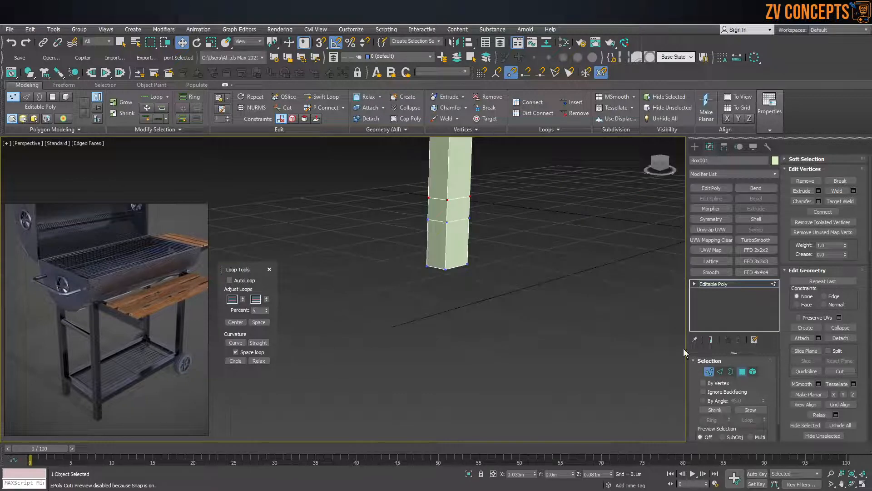
left_click(452, 219)
middle_click_drag(452, 218, 555, 218, "alt")
left_click(575, 193, "ctrl")
left_click(802, 212)
Bridge the facing lower polygons of the two legs on the long side opposite the lid into a rail.
scroll(543, 244, "down", 4)
middle_click_drag(544, 240, 399, 241, "alt")
scroll(399, 241, "up", 2)
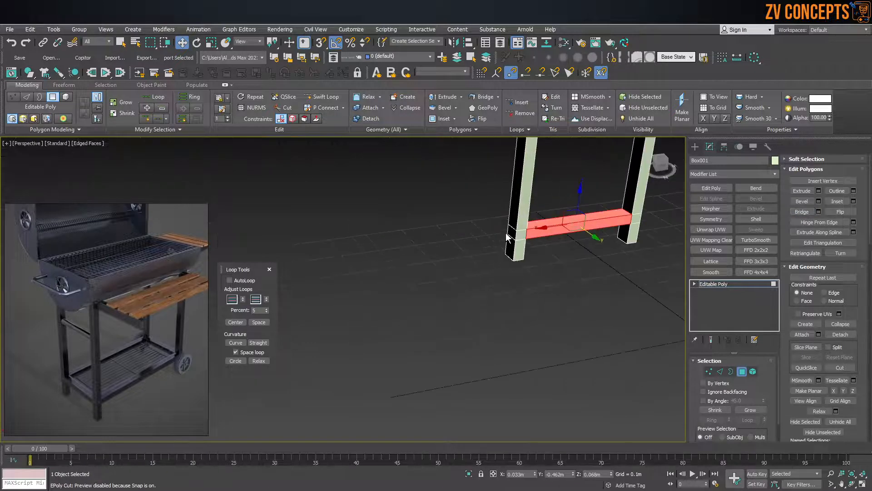
middle_click_drag(519, 233, 520, 288, "alt")
scroll(481, 293, "up", 4)
left_click(474, 281)
left_click(802, 212)
Try to bridge the lower leg polygons at the remaining short end, and undo the bridge.
middle_click_drag(468, 261, 482, 202, "alt")
middle_click_drag(307, 268, 447, 279, "alt")
left_click(430, 230)
middle_click_drag(429, 231, 561, 223, "alt")
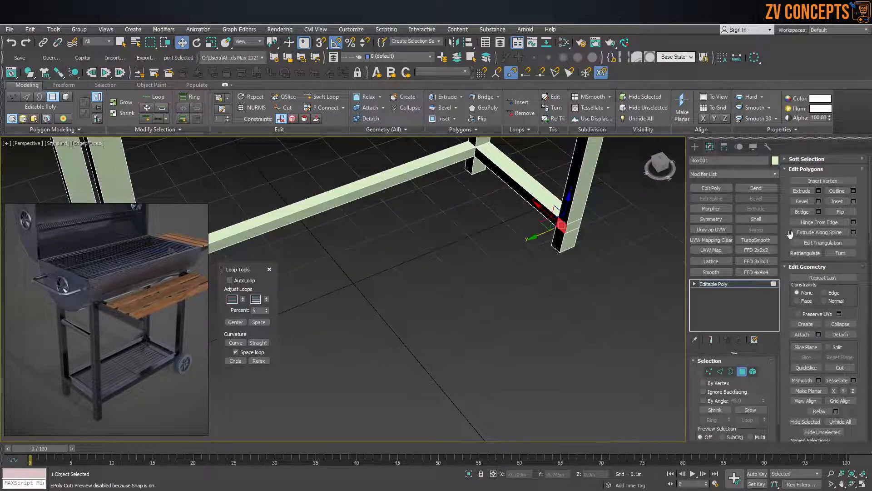
left_click(806, 213)
scroll(540, 245, "down", 4)
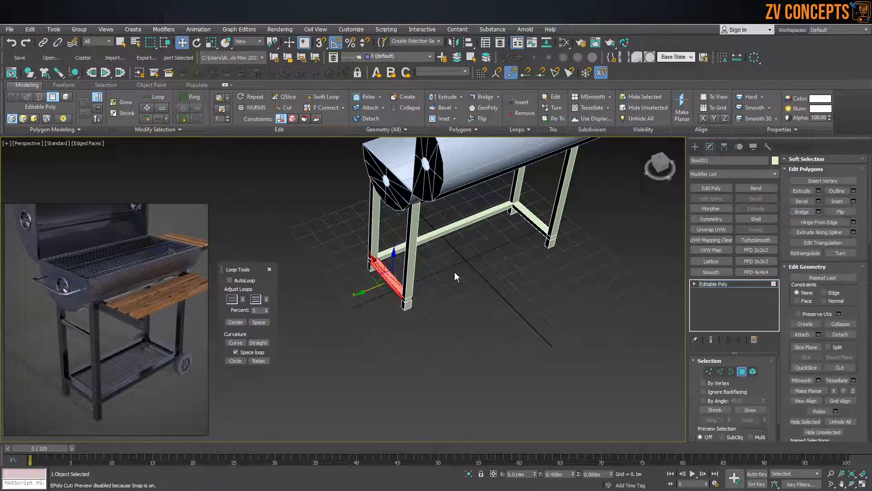
scroll(454, 273, "up", 3)
key("ctrl+z")
Select the directly facing lower polygons of the legs at the remaining short end and bridge them into a crossbar.
middle_click_drag(414, 312, 378, 312, "alt")
left_click(317, 278)
middle_click_drag(318, 279, 468, 274, "alt")
left_click(382, 302)
left_click(491, 251)
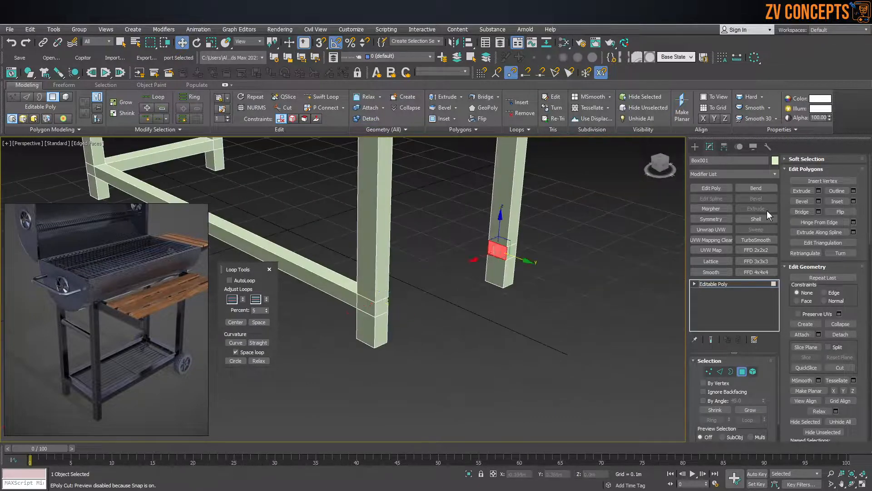
left_click(802, 212)
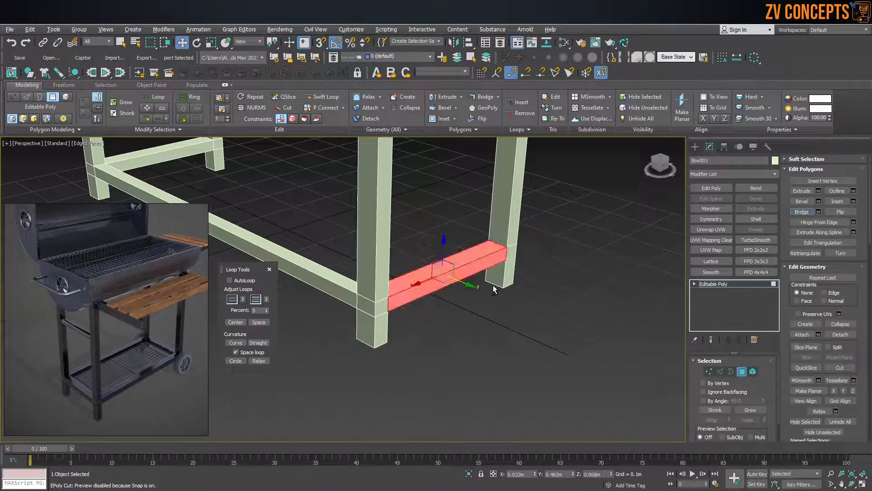
Bridge the facing lower polygons of the legs on the lid side to close the bottom frame, and leave polygon editing.
middle_click_drag(431, 290, 331, 301, "alt")
left_click(412, 329)
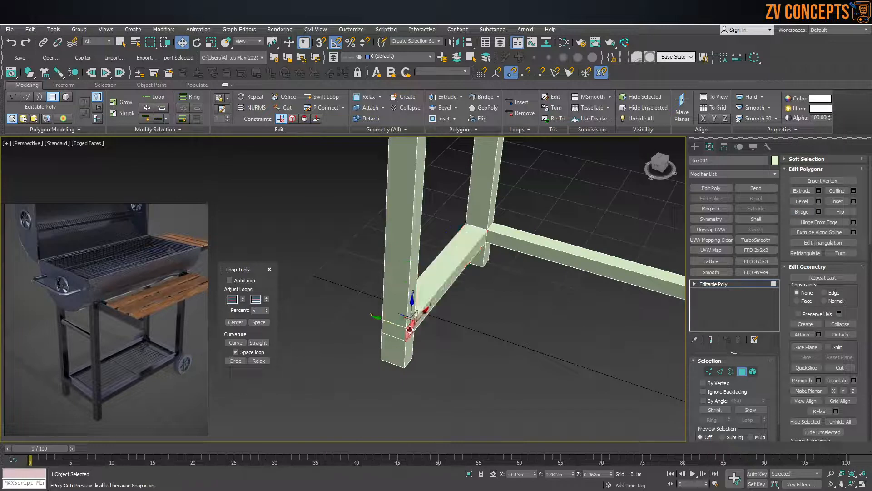
scroll(400, 321, "down", 5)
middle_click_drag(396, 319, 462, 305, "alt")
scroll(581, 318, "up", 3)
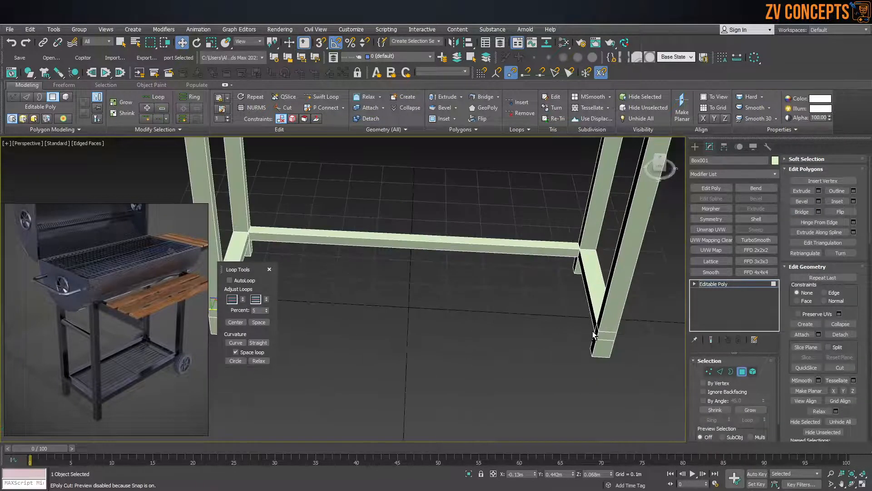
left_click(594, 335)
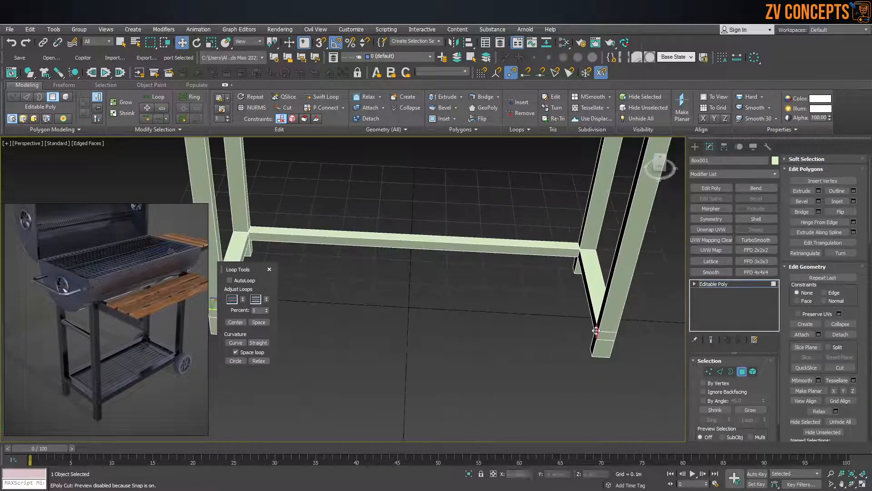
left_click(803, 213)
scroll(465, 285, "down", 5)
middle_click_drag(465, 285, 438, 323, "alt")
scroll(441, 298, "up", 4)
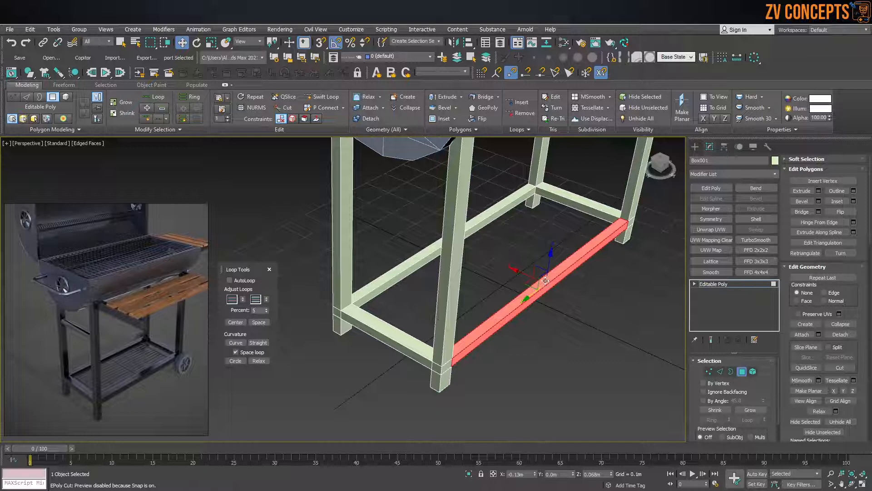
left_click(696, 145)
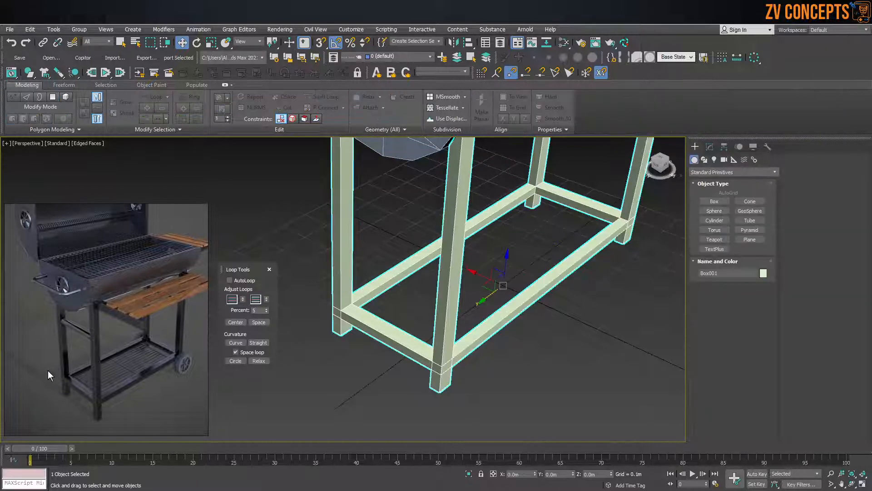
Draw a snapped plane of about 0.883 by 0.297 m inside the bottom frame, with 1 length segment and 1 width segment.
middle_click_drag(593, 314, 752, 254, "alt")
left_click(750, 239)
key("s")
left_click_drag(485, 204, 374, 375)
left_click(710, 146)
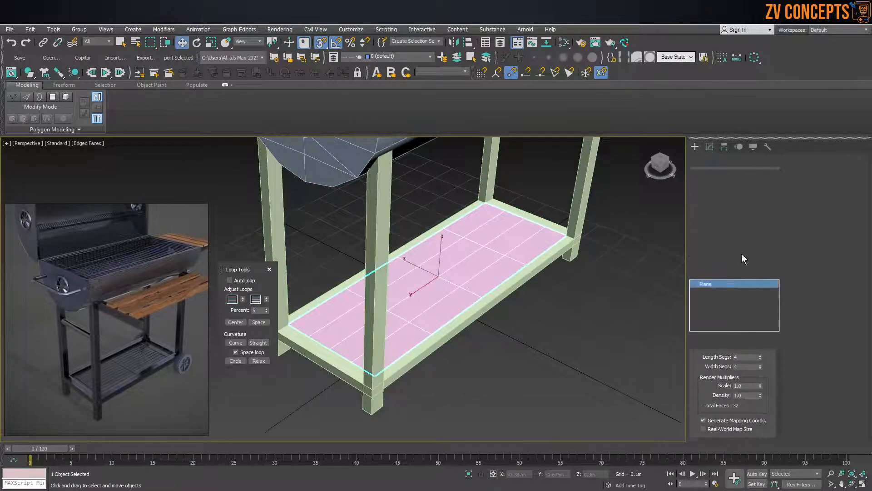
right_click(763, 397)
left_click(760, 397)
right_click(761, 406)
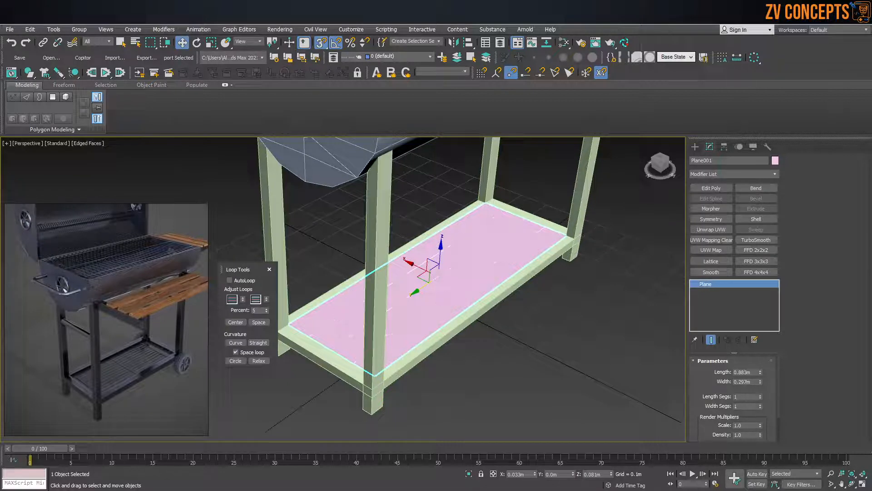
Clone the shelf plane straight up into the opening of the grill basin.
scroll(377, 290, "down", 3)
middle_click_drag(377, 291, 422, 278, "alt")
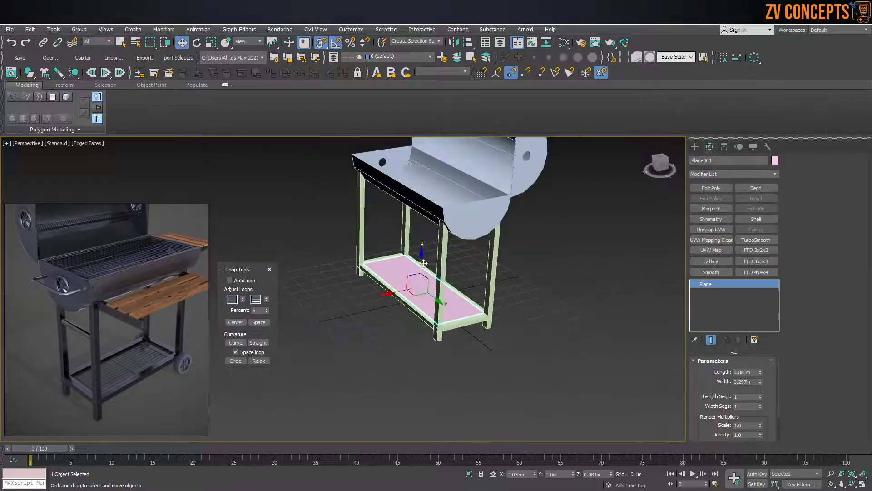
left_click_drag(423, 261, 426, 149, "shift")
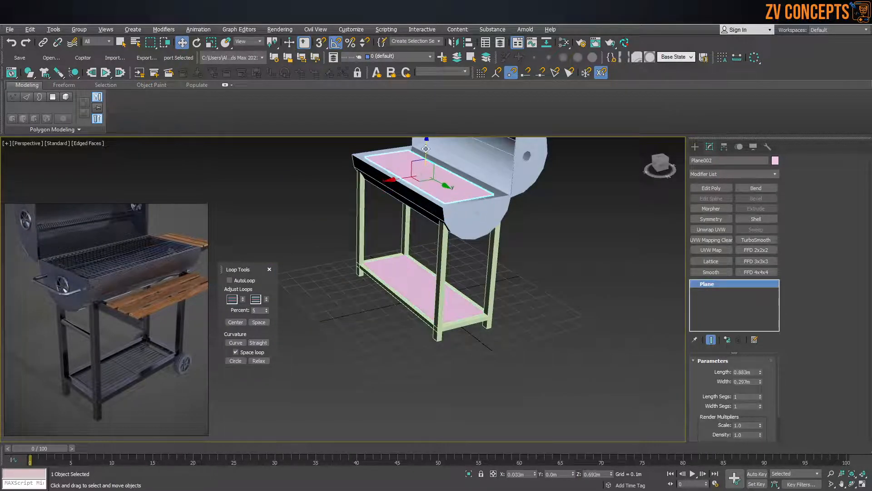
left_click(429, 297)
Raise the cloned plane to the basin's rim at about Z 0.781 m and set its length to 1.007 m.
middle_click_drag(539, 200, 736, 236, "alt")
scroll(489, 207, "up", 3)
middle_click_drag(490, 208, 489, 280)
middle_click_drag(452, 255, 405, 215, "alt")
left_click_drag(361, 197, 361, 194)
left_click_drag(760, 374, 760, 358)
middle_click_drag(549, 258, 589, 249)
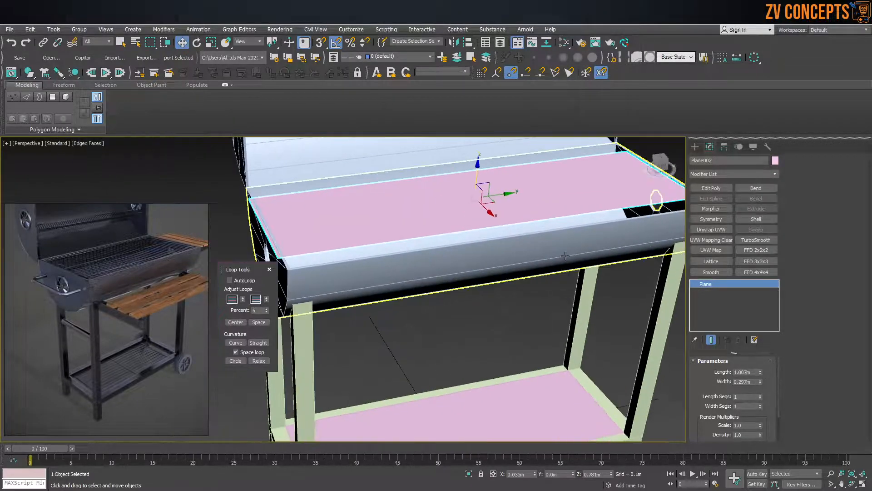
Set the upper plane's width to 0.401 m and lower the plane slightly to about Z 0.768 m.
left_click_drag(760, 381, 768, 367)
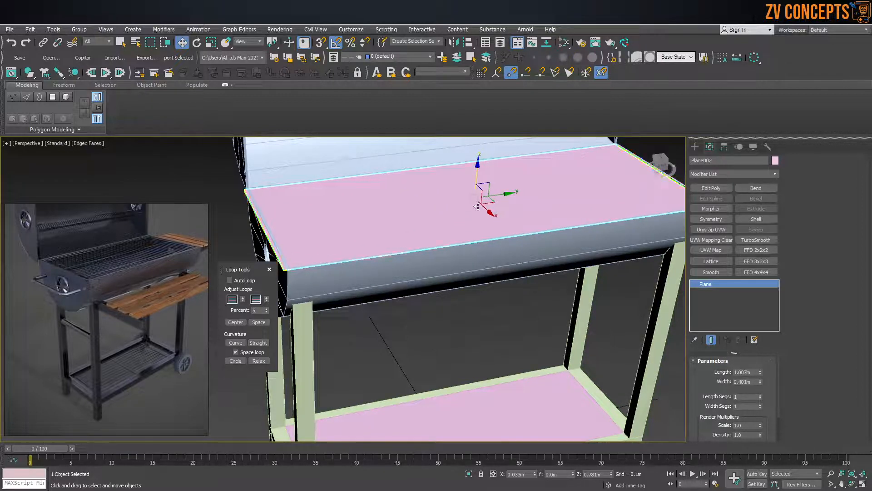
middle_click_drag(459, 189, 505, 191, "alt")
left_click_drag(476, 165, 477, 173)
middle_click_drag(521, 192, 490, 195, "alt")
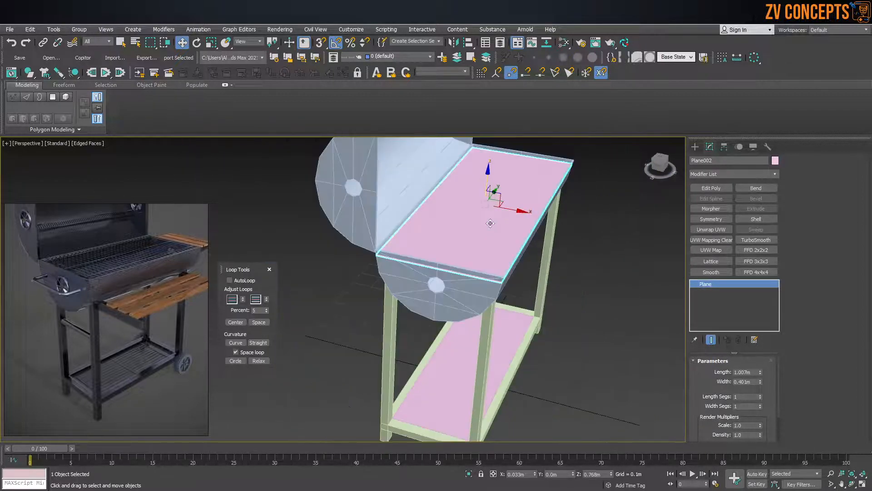
Convert the upper plane to an Editable Poly.
scroll(432, 240, "up", 6)
right_click(439, 221)
mouse_move(476, 310)
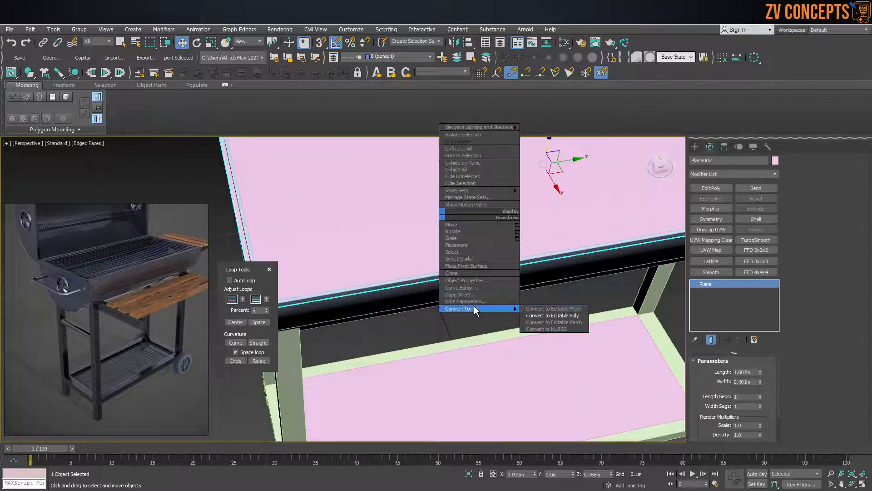
left_click(562, 315)
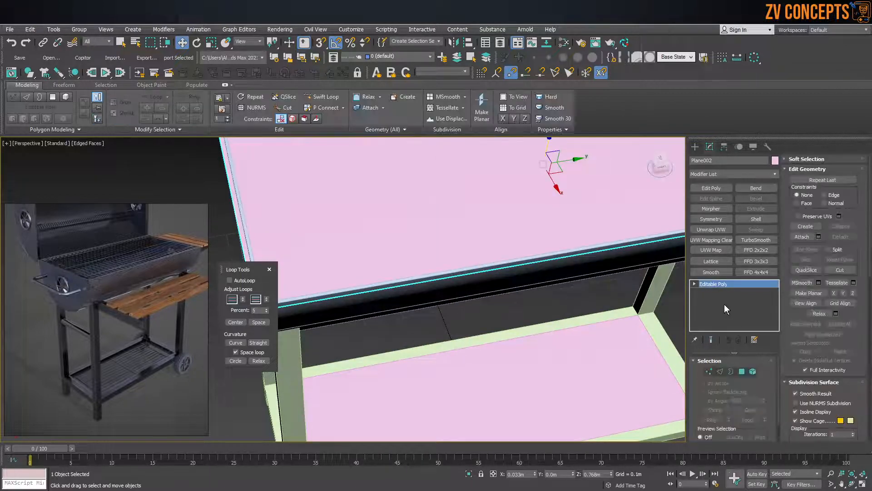
Adjust the upper plane's short end edge to fit the basin's end wall.
left_click(720, 371)
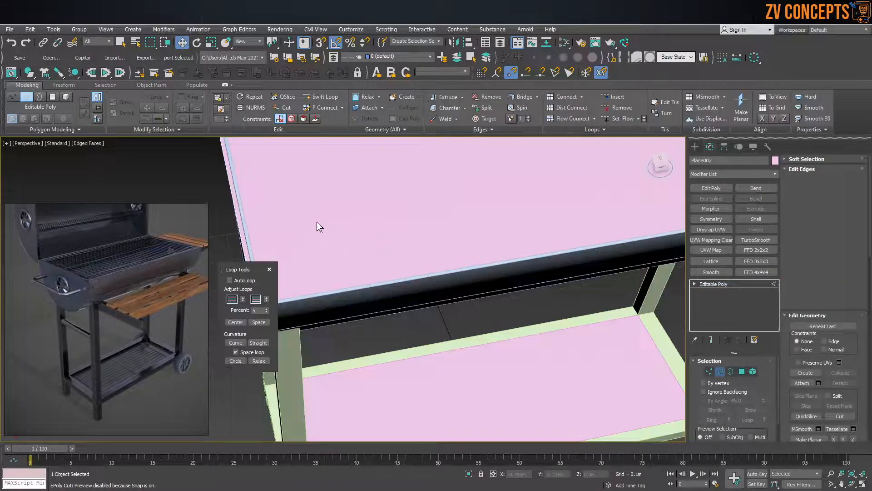
scroll(325, 222, "down", 4)
left_click_drag(290, 212, 291, 213)
middle_click_drag(290, 212, 423, 200, "alt")
left_click_drag(422, 200, 527, 272)
scroll(484, 270, "up", 3)
scroll(500, 254, "up", 2)
scroll(505, 275, "down", 3)
Move the upper plane's long edge on the lid side against the basin's wall at about X -0.172 m.
middle_click_drag(447, 296, 354, 267, "alt")
left_click_drag(351, 266, 318, 232)
mouse_move(318, 232)
middle_mouse_down("alt")
mouse_move(331, 262)
mouse_move(397, 246)
mouse_move(337, 265)
middle_mouse_up("alt")
key("F3")
scroll(417, 259, "up", 5)
middle_click_drag(413, 267, 406, 250, "alt")
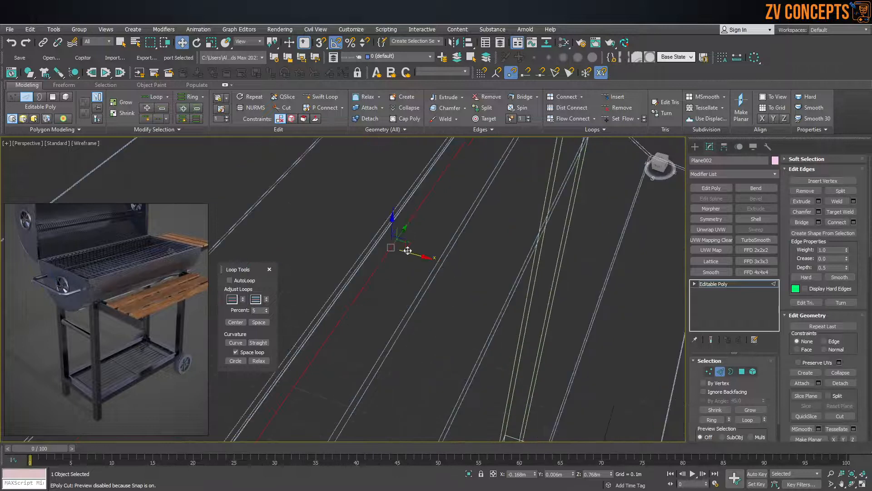
key("t")
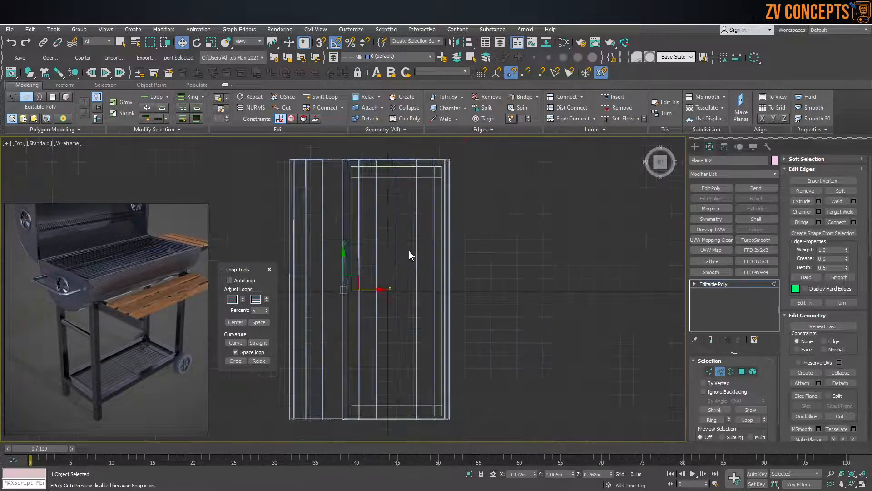
scroll(409, 250, "up", 3)
scroll(359, 262, "down", 5)
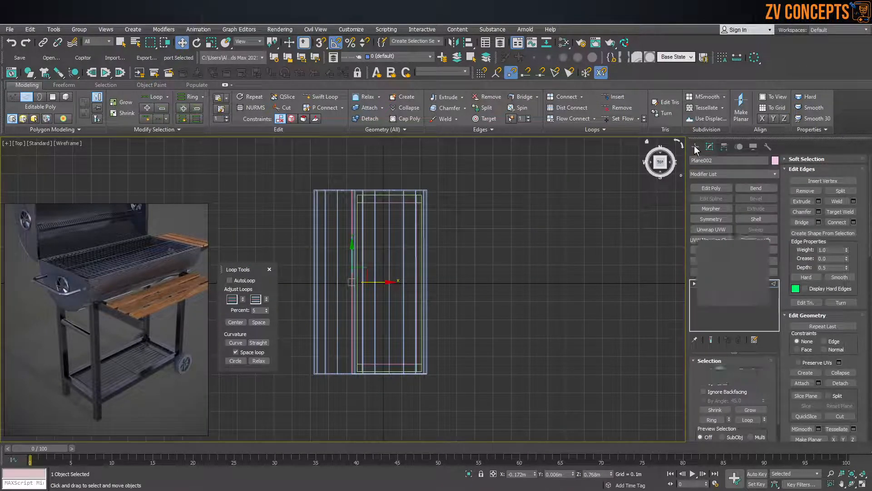
Leave edge editing and isolate the basin together with the upper plane.
left_click(695, 147)
left_click(307, 208, "ctrl")
scroll(314, 201, "up", 2)
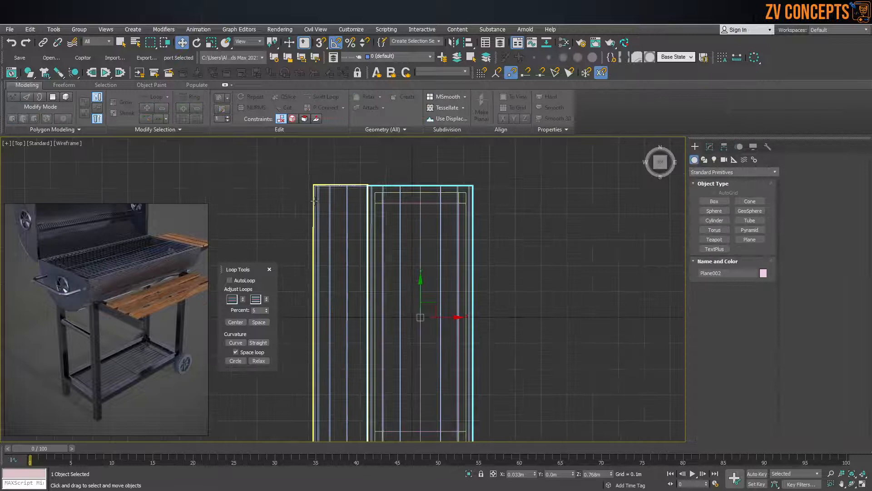
left_click(513, 195)
middle_click_drag(456, 196, 418, 218, "alt")
key("F3")
left_click(415, 221)
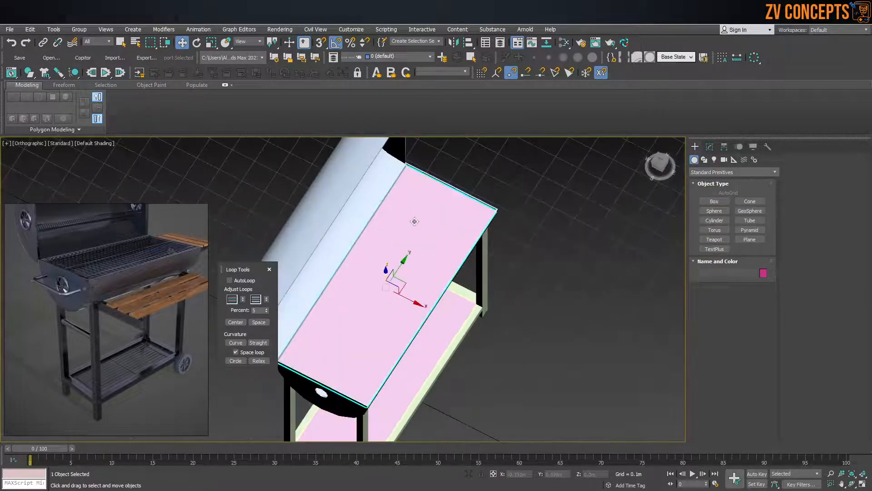
left_click(454, 208, "ctrl")
key("alt+q")
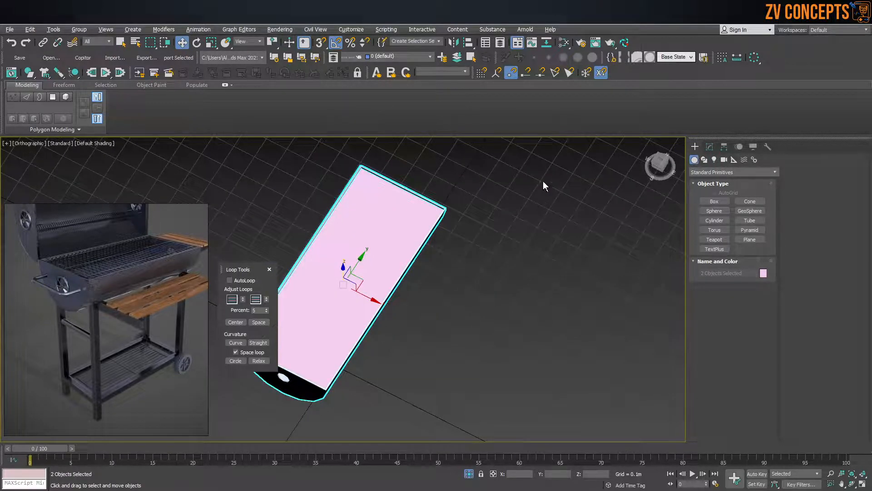
In the top wireframe view, fit the upper plane's far short edge to the basin's end wall at about Y 0.51 m.
left_click(423, 213)
key("t")
scroll(427, 213, "up", 4)
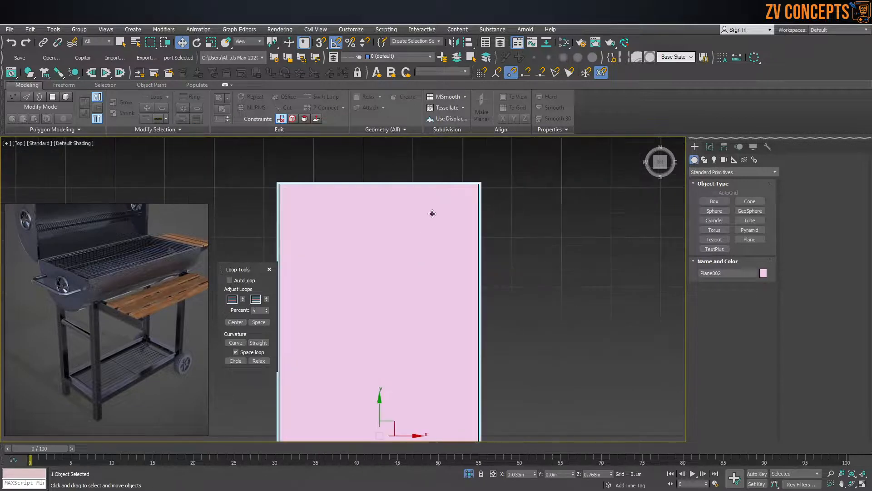
key("F3")
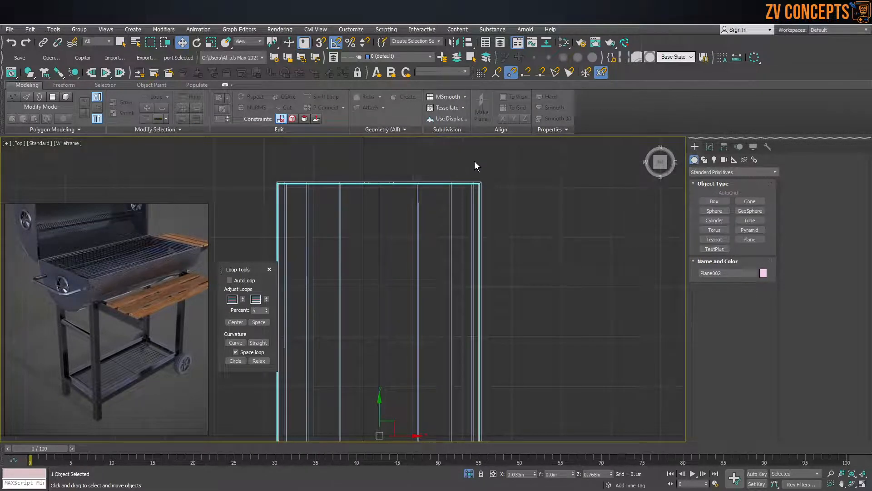
key("F3")
key("F3")
scroll(384, 183, "up", 2)
scroll(384, 183, "up", 2)
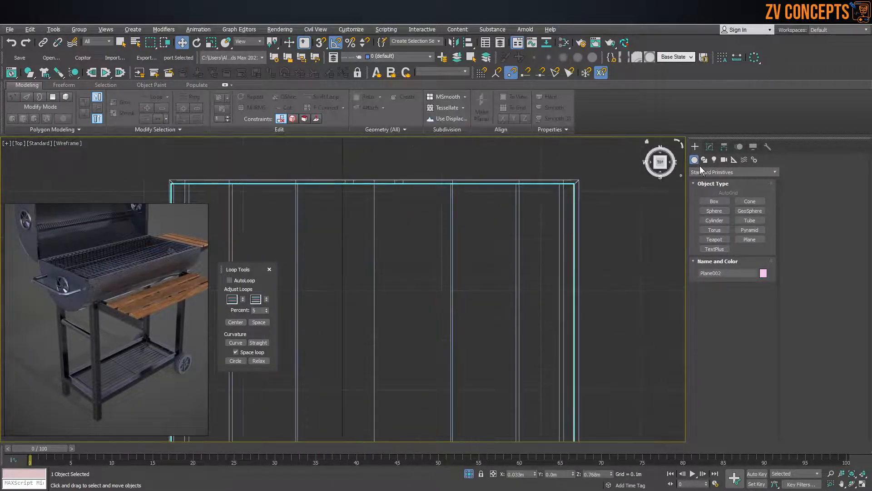
left_click(711, 148)
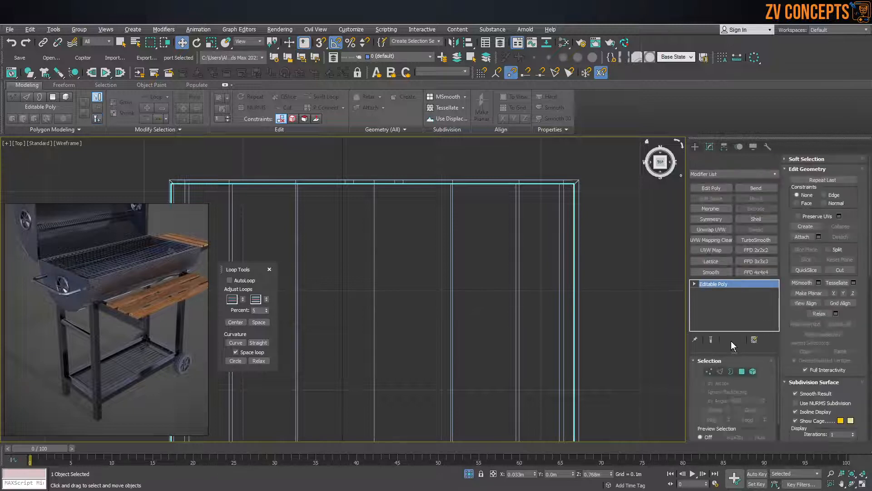
left_click(400, 182)
scroll(391, 173, "up", 3)
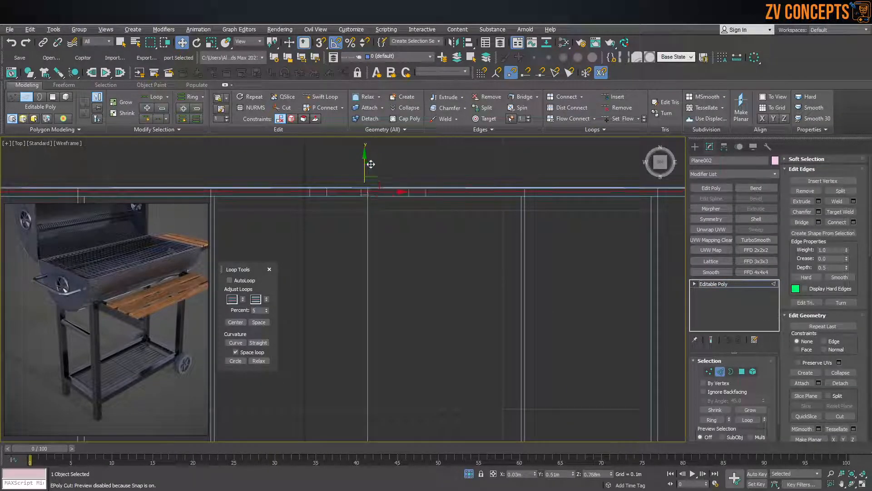
Shift the upper plane's opposite short edge to line up with the basin's near end wall.
scroll(369, 163, "down", 5)
middle_click_drag(433, 356, 442, 267)
scroll(442, 267, "up", 3)
left_click(410, 272)
scroll(409, 276, "up", 8)
left_click_drag(397, 230, 398, 212)
scroll(427, 278, "down", 10)
Move the upper plane's front long edge to about X 0.237 m and check the back long edge against the basin wall.
left_click(500, 213)
scroll(497, 211, "up", 5)
middle_click_drag(497, 211, 445, 409)
middle_click_drag(432, 197, 439, 408)
scroll(474, 303, "up", 4)
middle_click_drag(474, 302, 447, 282)
scroll(449, 292, "up", 2)
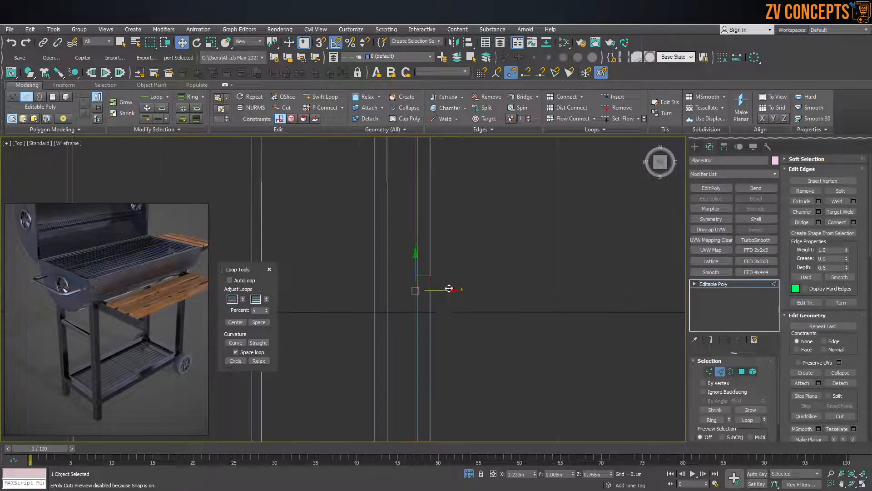
left_click_drag(440, 290, 453, 293)
scroll(584, 287, "down", 8)
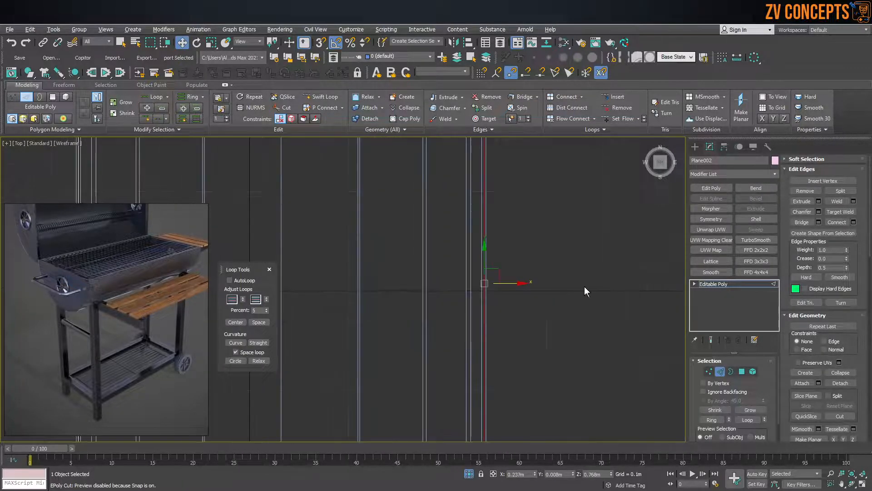
left_click(461, 288)
scroll(470, 297, "up", 7)
scroll(466, 280, "up", 3)
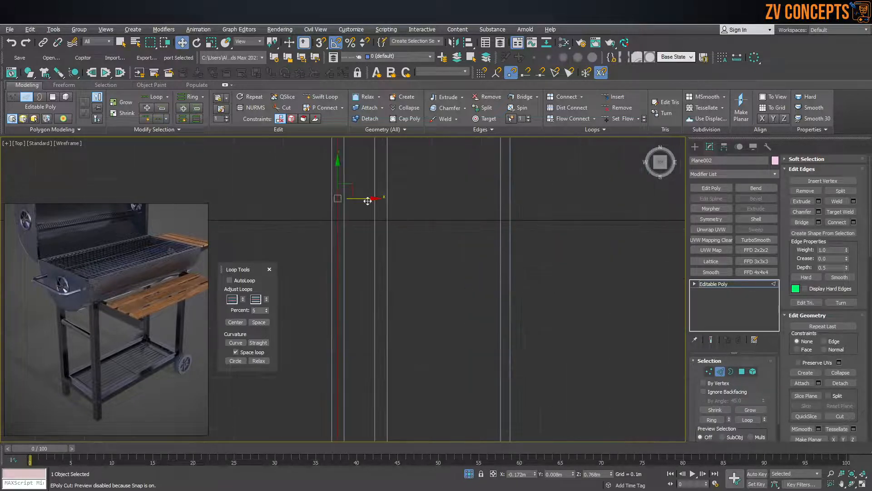
Finish editing the plane, end isolation and show the whole grill shaded in the perspective view with nothing selected.
left_click(695, 146)
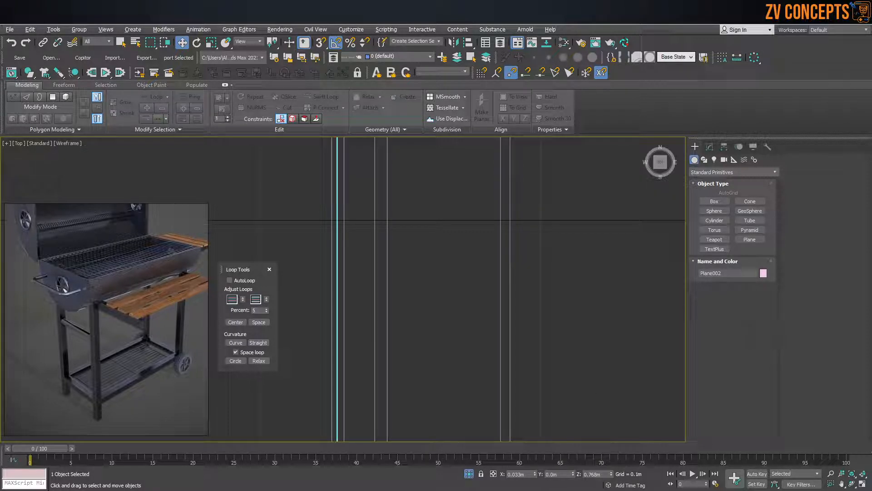
left_click(469, 474)
scroll(522, 331, "down", 4)
key("p")
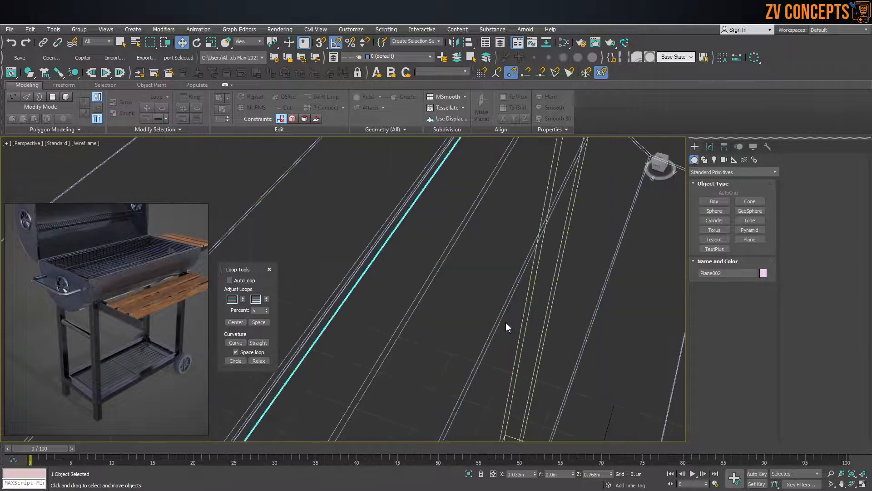
scroll(422, 252, "down", 10)
key("F3")
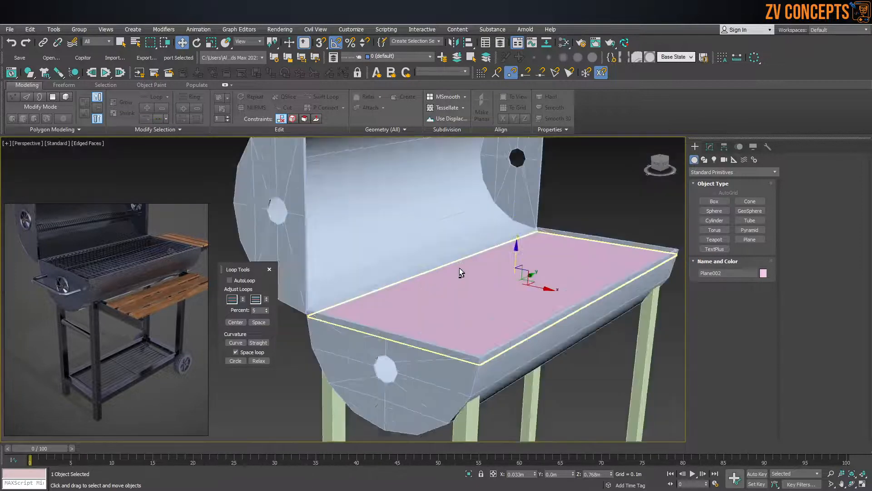
middle_click_drag(463, 274, 603, 209, "alt")
left_click(603, 209)
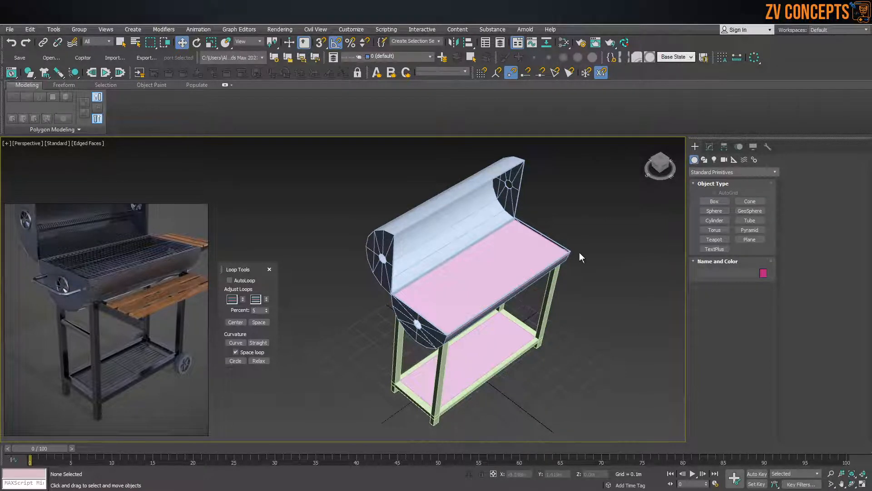
Enlarge the reference photo and examine how the wooden front shelf and its brackets attach to the legs.
middle_click_drag(566, 269, 473, 247, "alt")
scroll(521, 237, "up", 5)
left_click(366, 235)
scroll(367, 235, "down", 5)
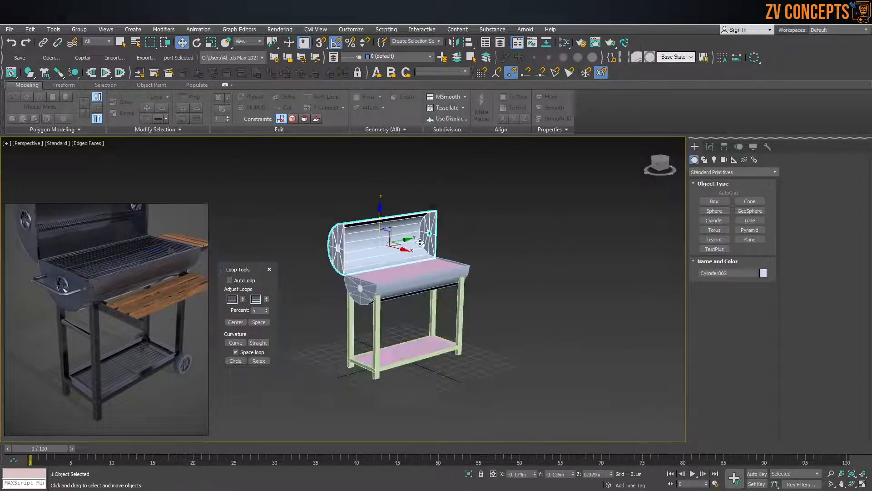
middle_click_drag(409, 214, 532, 211)
scroll(148, 262, "up", 3)
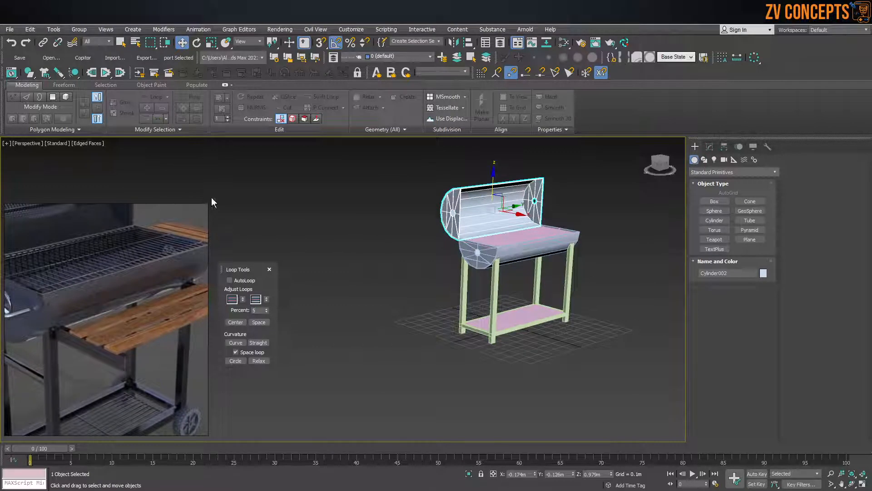
left_click_drag(204, 206, 268, 155)
scroll(207, 294, "up", 2)
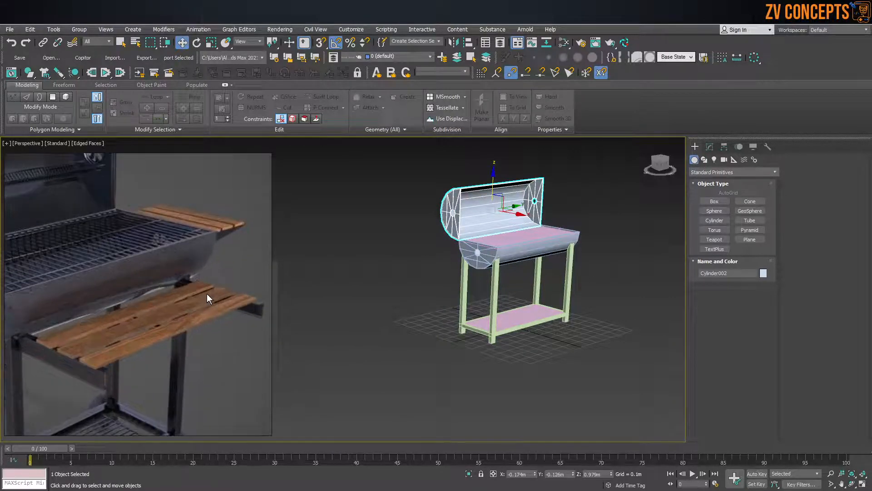
Connect the vertical edges of the leg frame's front leg with 2 segments.
middle_click_drag(590, 288, 609, 290, "alt")
scroll(593, 288, "up", 5)
left_click(574, 266)
left_click(548, 269)
middle_click_drag(496, 275, 568, 265, "alt")
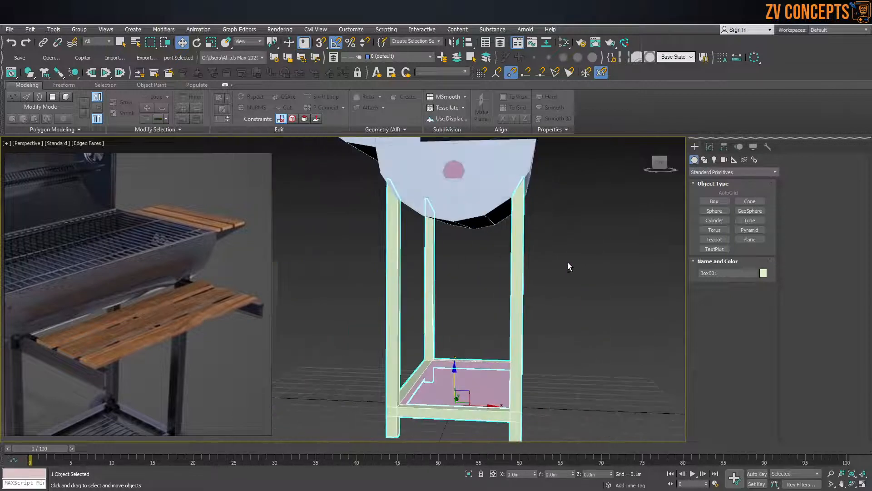
left_click(709, 146)
left_click(713, 283)
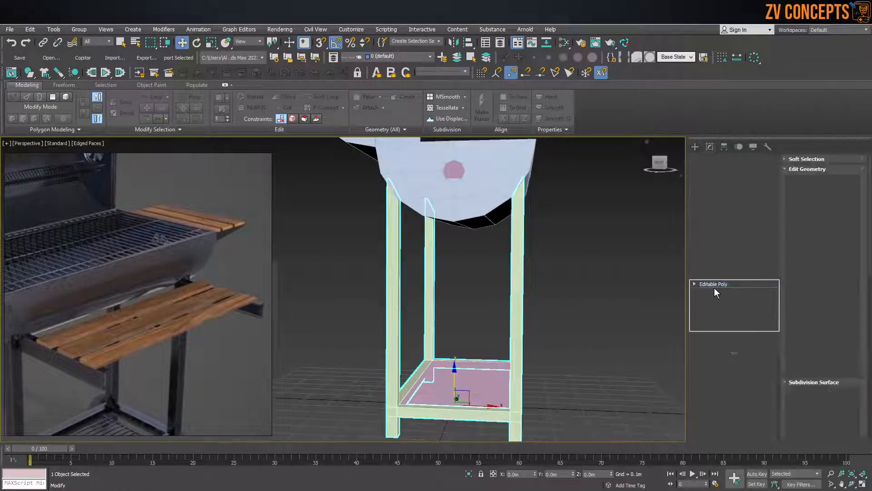
left_click(708, 371)
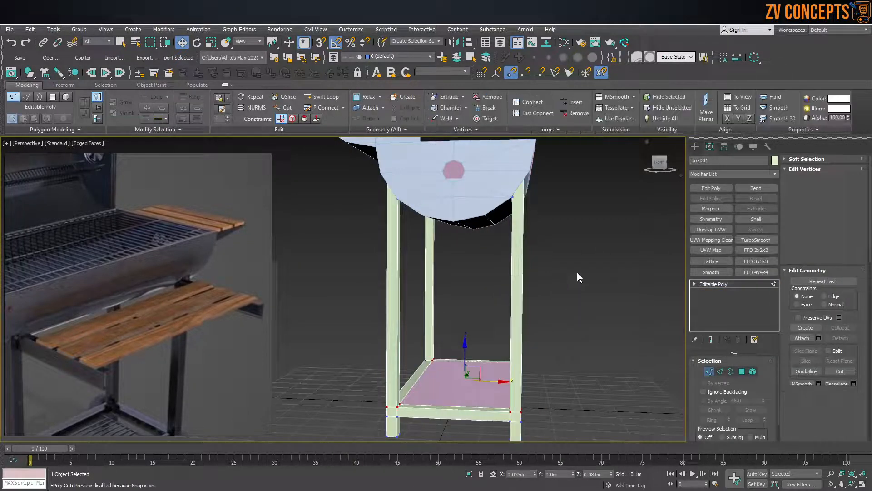
left_click(720, 371)
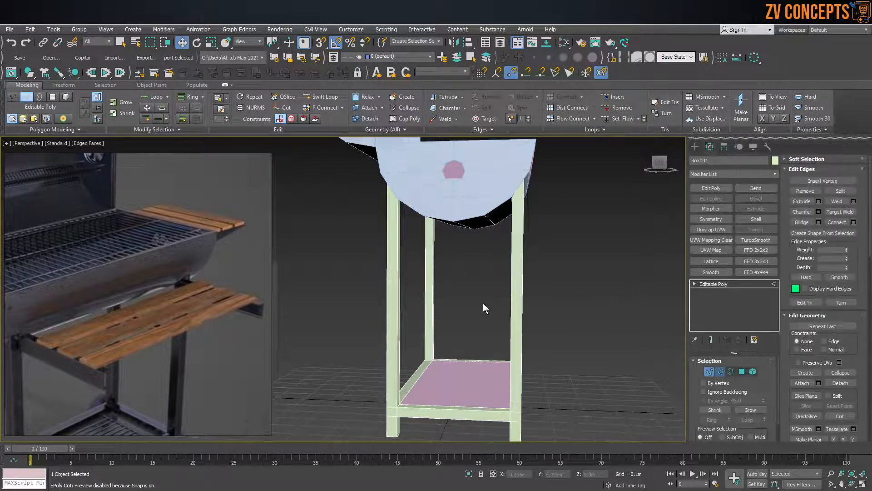
left_click(512, 297)
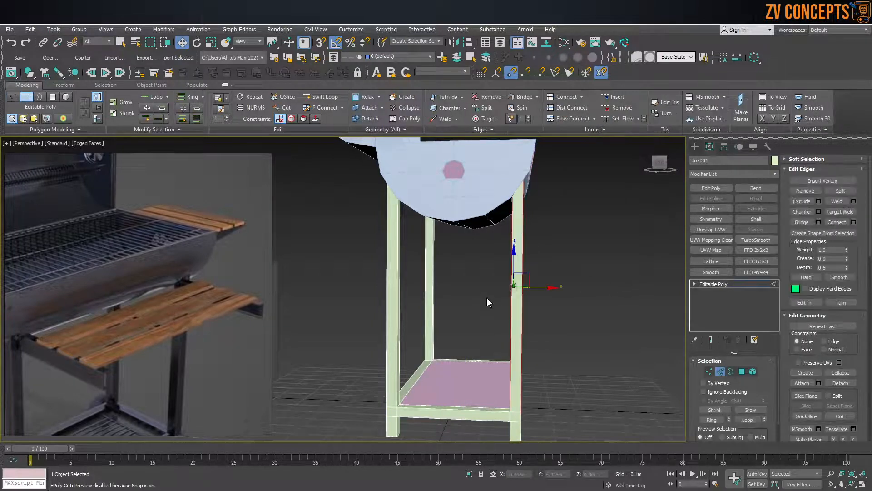
left_click(853, 223)
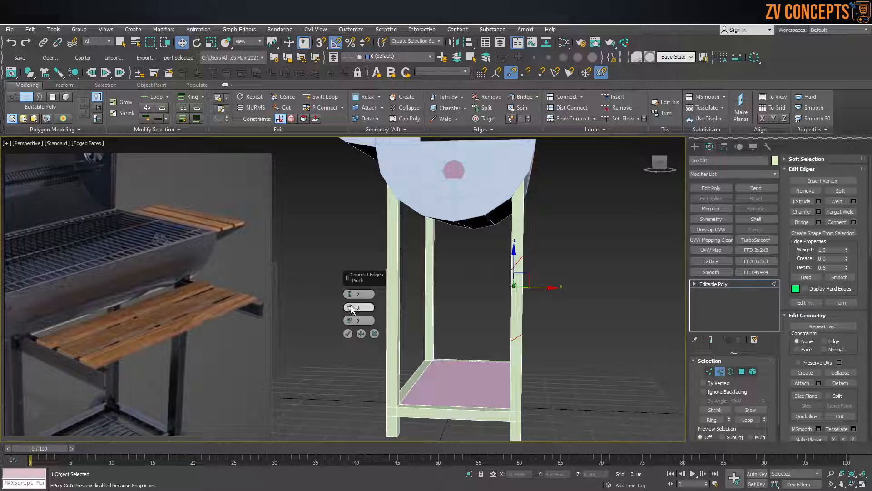
left_click(348, 334)
In the front view, level the two slanted vertex rows on the front leg with Make Planar along Z.
middle_click_drag(520, 293, 527, 294)
key("f")
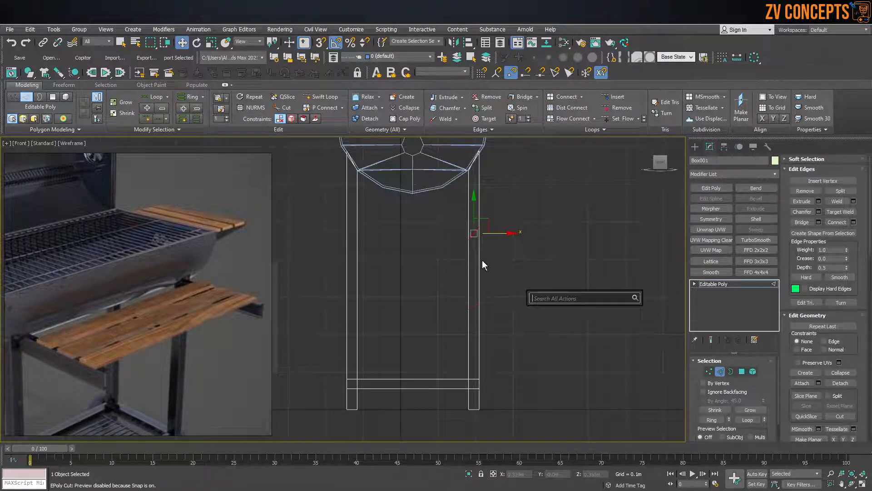
left_click(499, 291)
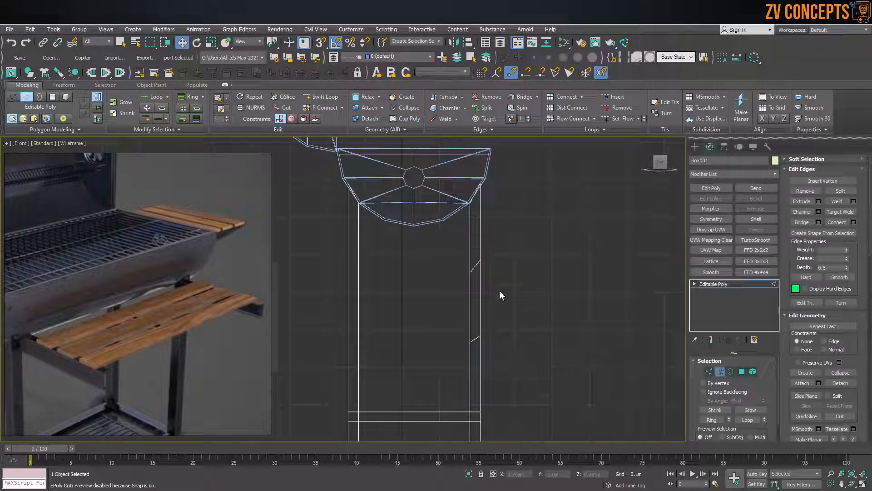
left_click(709, 371)
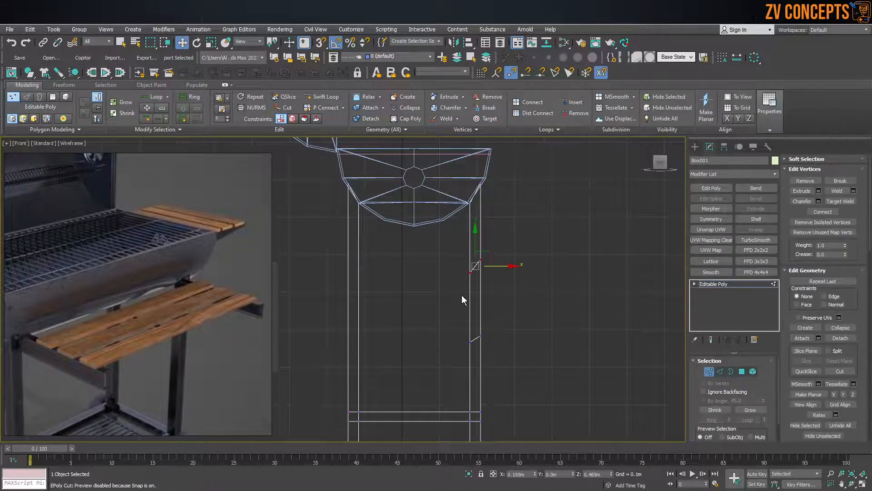
scroll(465, 266, "up", 2)
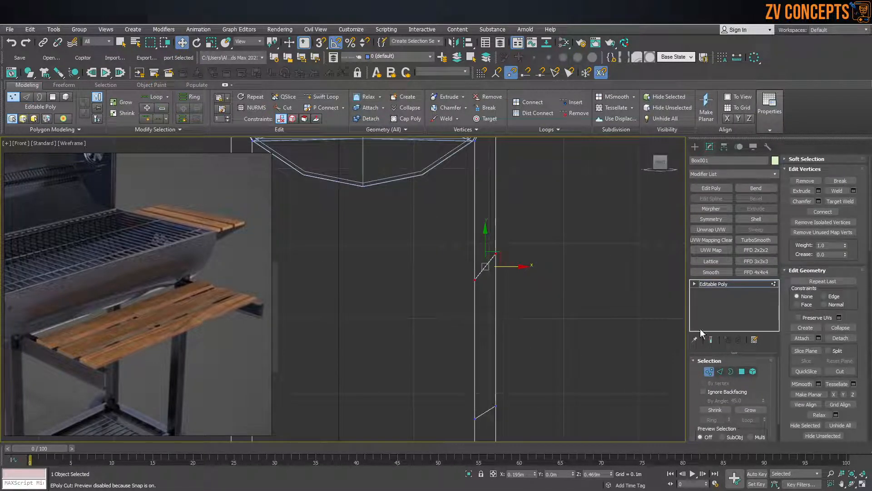
left_click(853, 395)
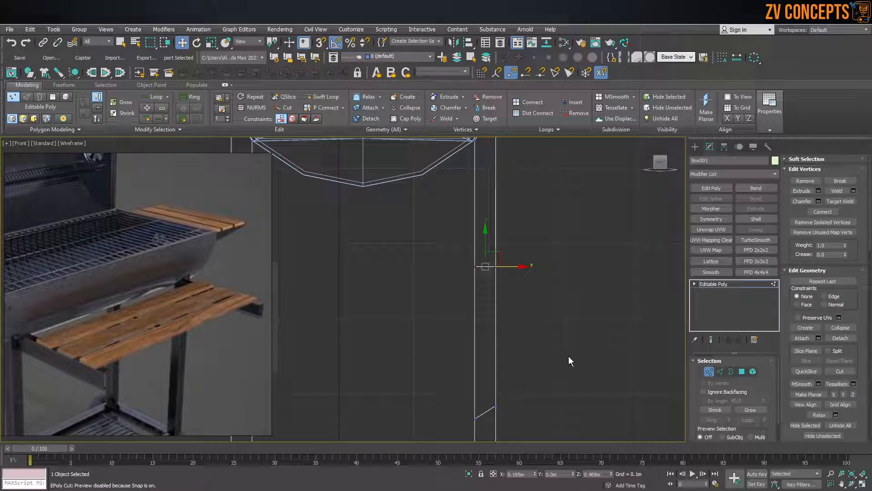
left_click_drag(436, 437, 435, 435)
left_click(854, 395)
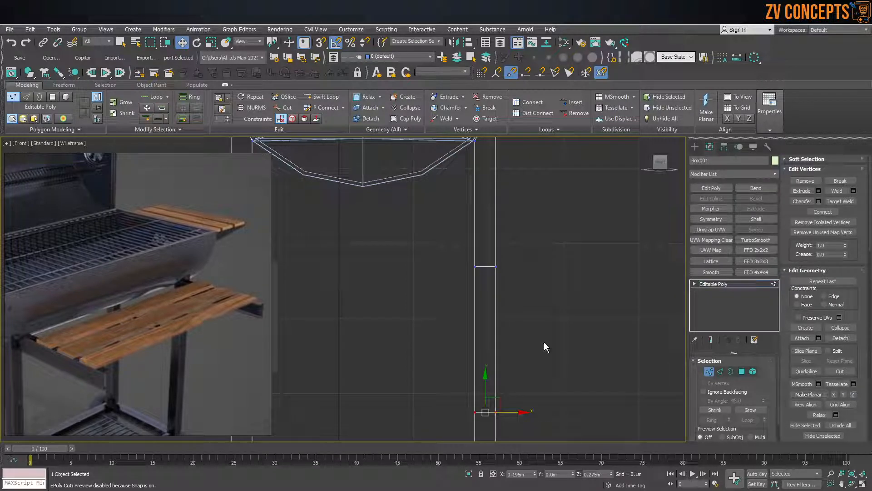
In the front view, move both vertex rows up the front leg to sit close together just below the barrel.
left_click_drag(524, 309, 493, 137)
middle_click_drag(493, 147, 494, 215)
left_click_drag(487, 198, 487, 189)
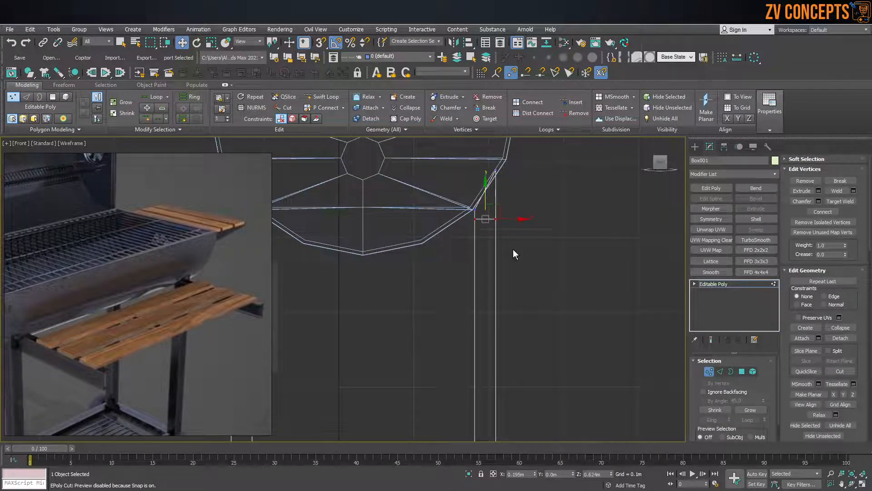
scroll(524, 257, "down", 5)
left_click_drag(583, 321, 456, 356)
left_click_drag(508, 311, 503, 237)
scroll(515, 240, "up", 5)
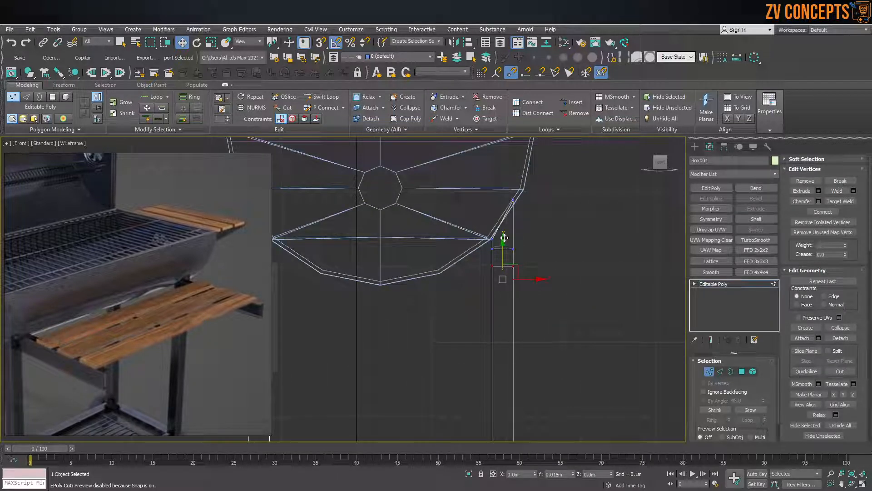
Move the lower vertex row down slightly to make the bracket face on the front legs taller.
left_click(743, 372)
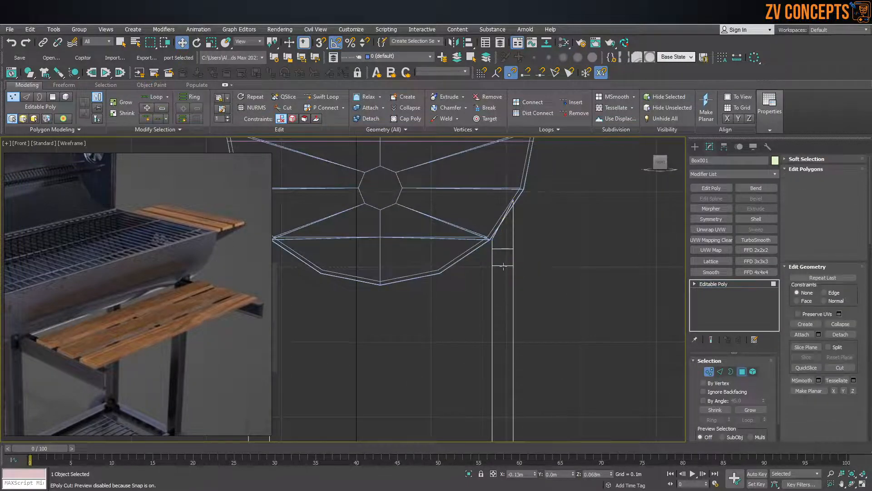
key("p")
middle_click_drag(508, 269, 447, 291, "alt")
scroll(320, 300, "up", 2)
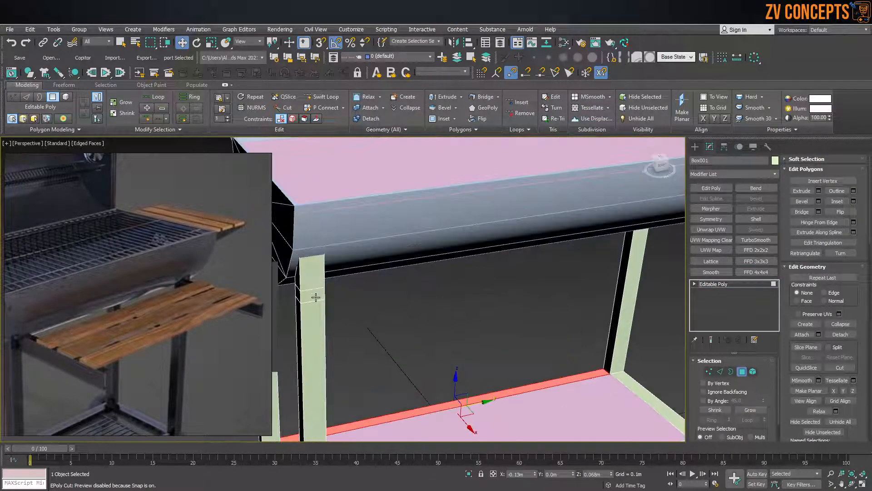
left_click(710, 373)
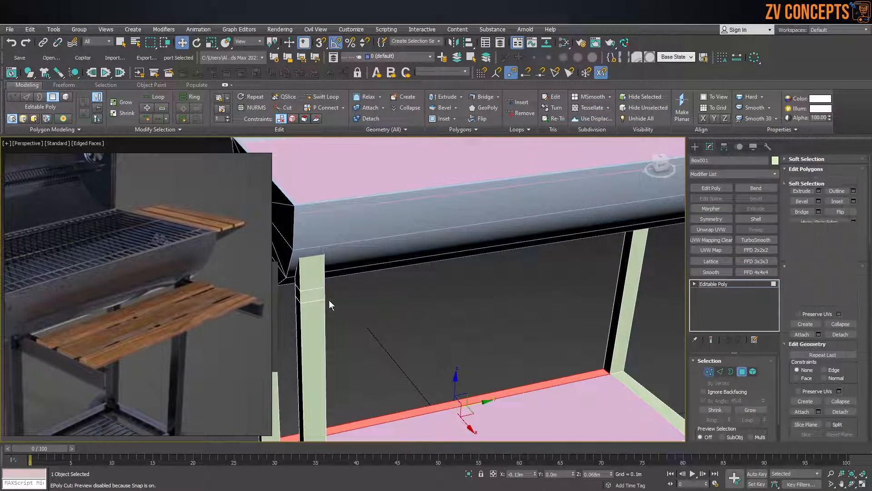
left_click_drag(557, 229, 557, 234)
Extrude the short front faces near the tops of both front legs outward to form two shelf bracket arms.
left_click(741, 373)
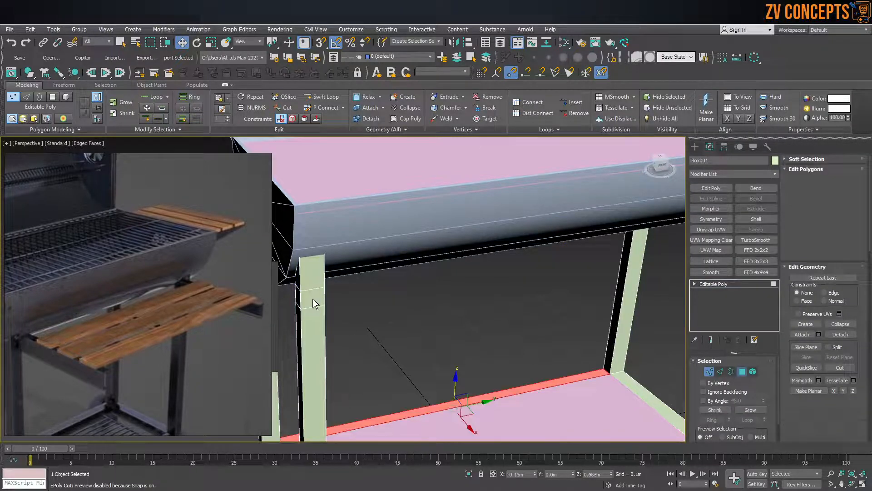
left_click(313, 298)
scroll(314, 298, "down", 4)
scroll(550, 284, "up", 4)
left_click(526, 244)
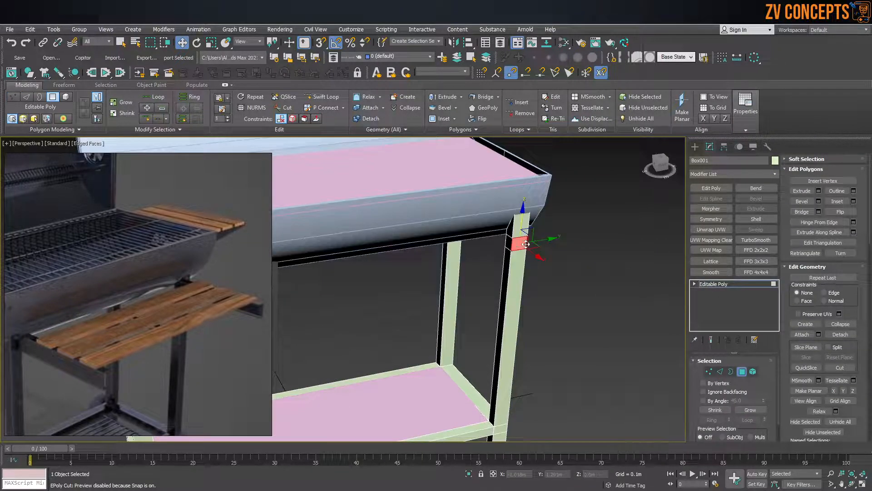
scroll(523, 249, "down", 4)
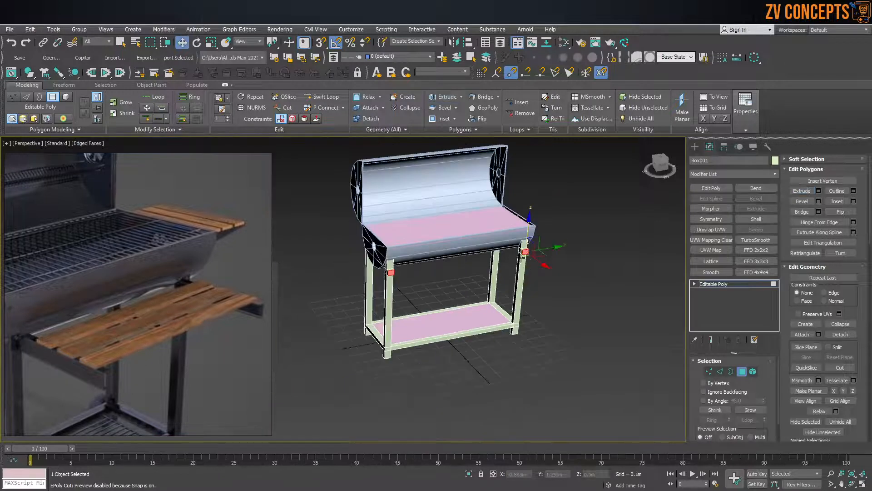
left_click_drag(543, 261, 580, 284)
middle_click_drag(522, 284, 539, 285, "alt")
scroll(500, 275, "up", 3)
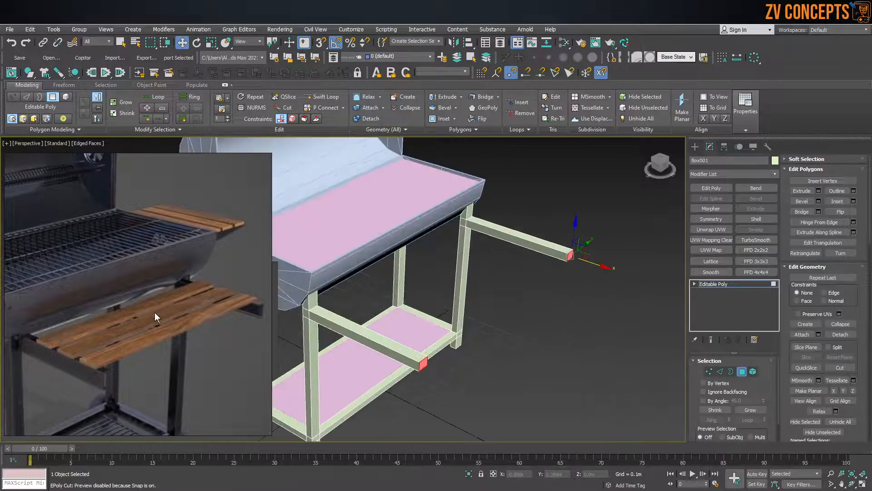
Compare the bracket arms with the shelf in the reference photo and shorten both arms slightly along X.
scroll(112, 320, "up", 2)
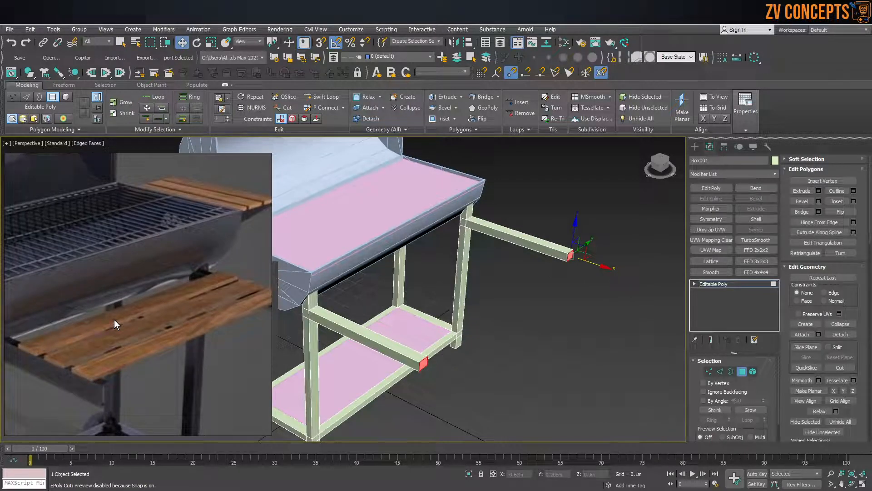
scroll(104, 323, "down", 1)
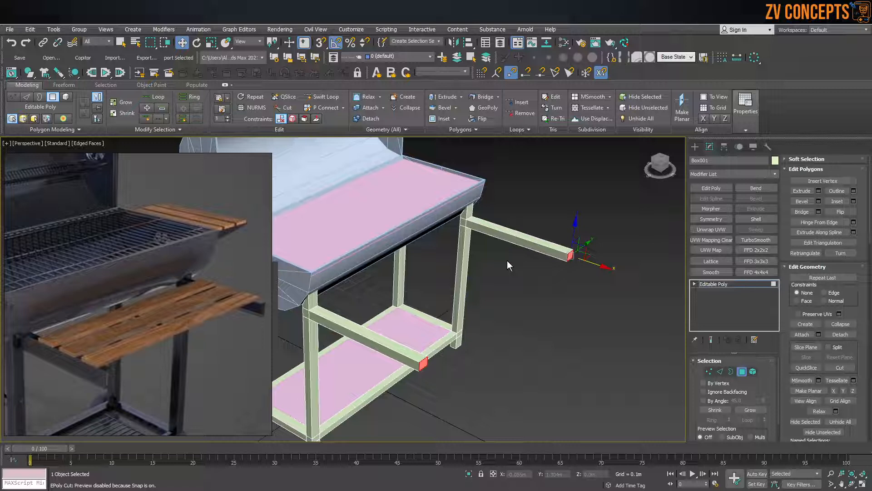
middle_click_drag(511, 263, 422, 260, "alt")
left_click_drag(576, 263, 551, 262)
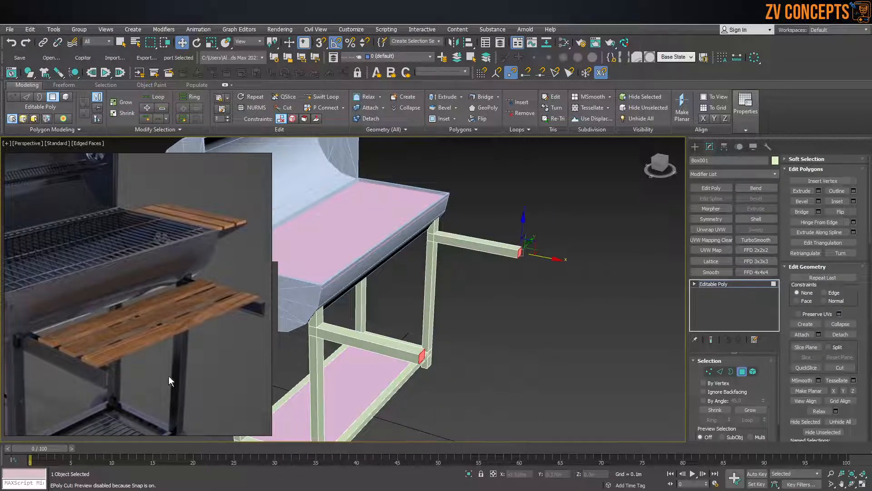
scroll(437, 316, "down", 4)
middle_click_drag(438, 315, 457, 312, "alt")
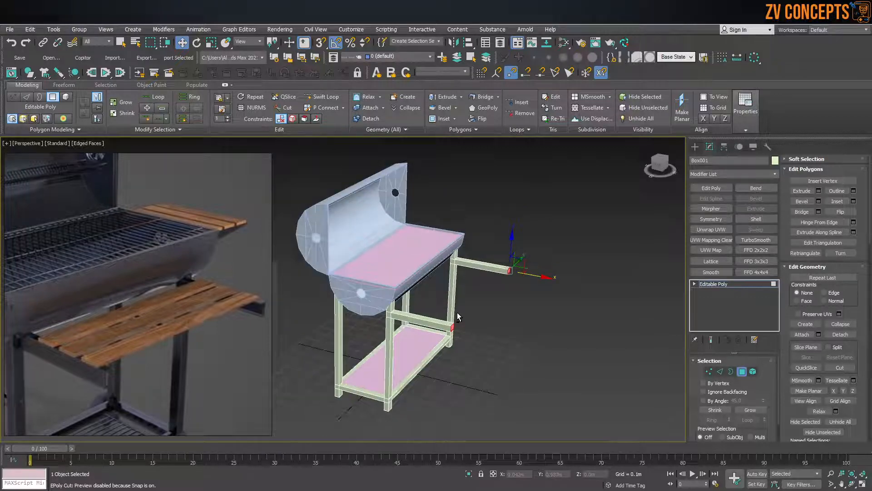
In the front view, move the bracket arms' bottom vertices down so both arms become deeper.
key("f")
key("z")
scroll(421, 310, "down", 8)
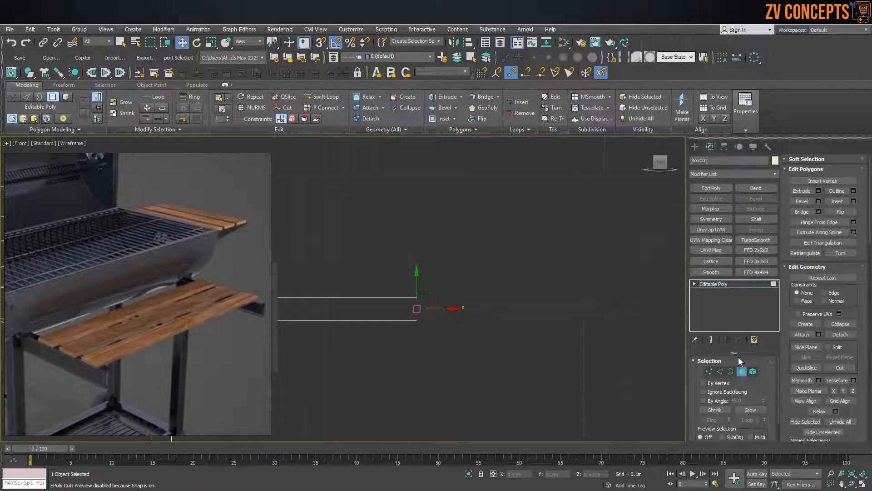
key("1")
middle_click_drag(393, 319, 510, 291)
left_click_drag(339, 268, 334, 254)
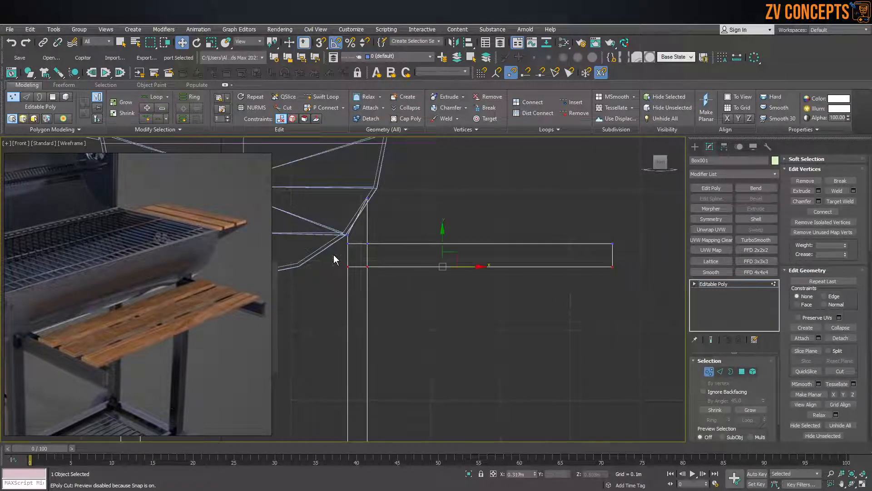
left_click_drag(443, 243, 448, 253)
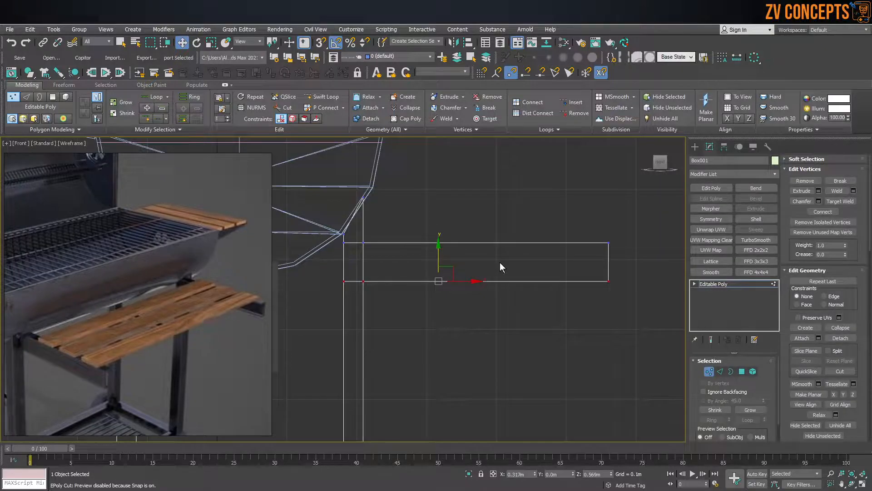
key("p")
scroll(501, 271, "up", 5)
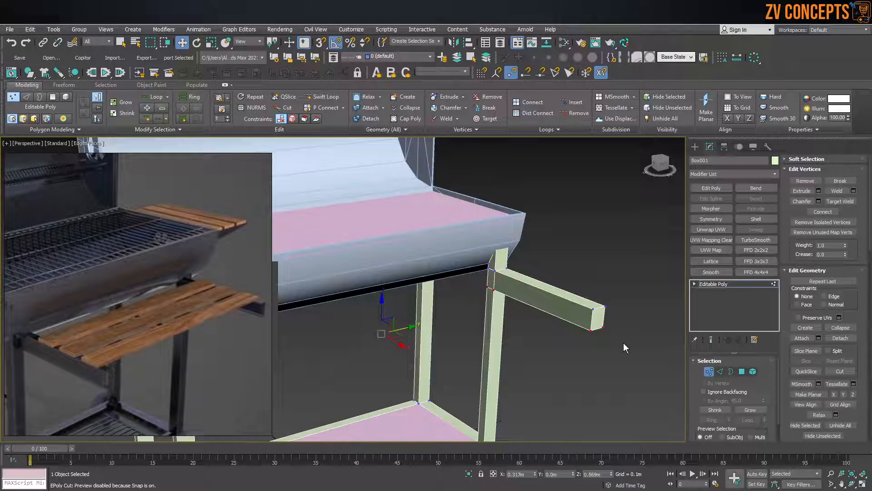
Connect the vertical edge rings around both bracket arms with 2 segments and a pinch of 79.
middle_click_drag(547, 315, 261, 365, "alt")
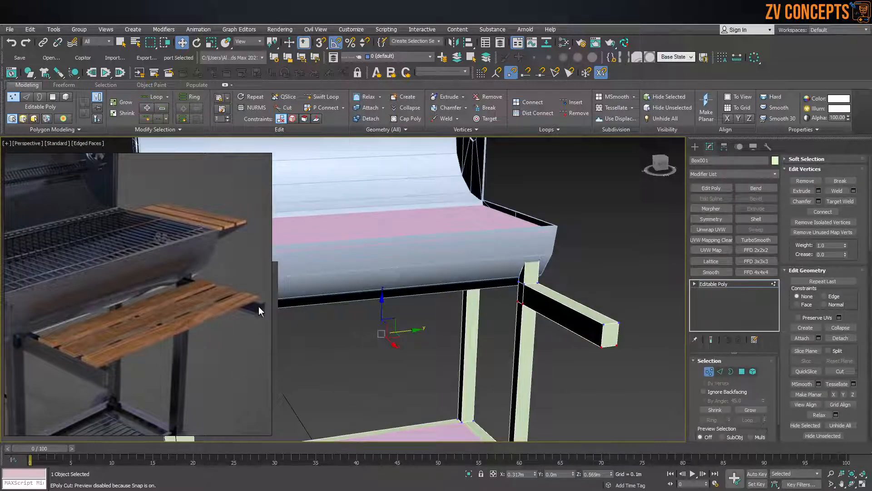
scroll(592, 318, "up", 4)
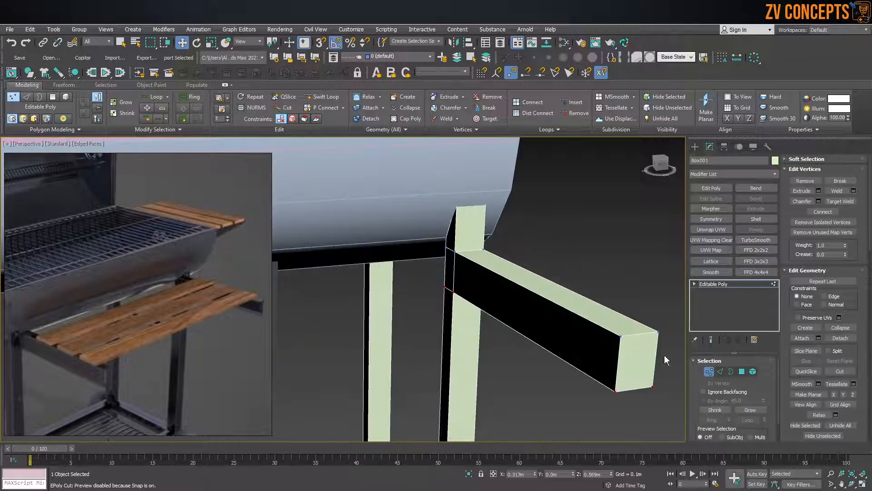
left_click(721, 372)
scroll(536, 337, "down", 2)
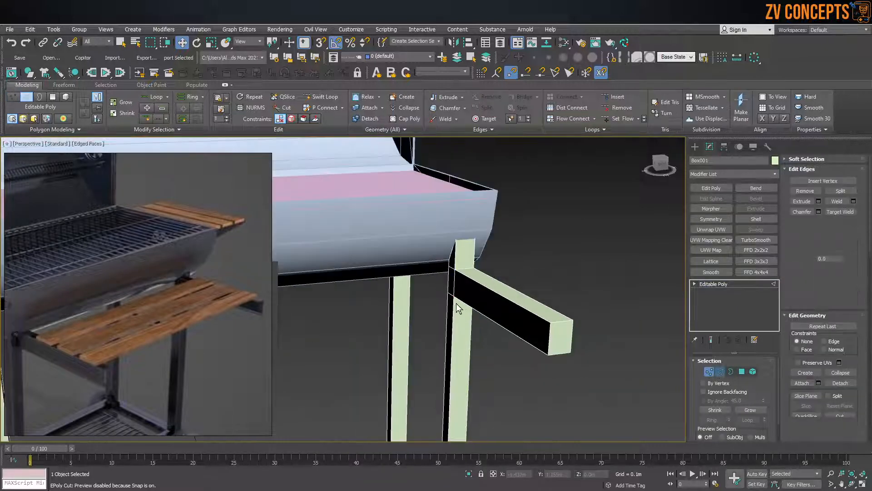
left_click(548, 330)
key("alt+r")
scroll(565, 372, "down", 6)
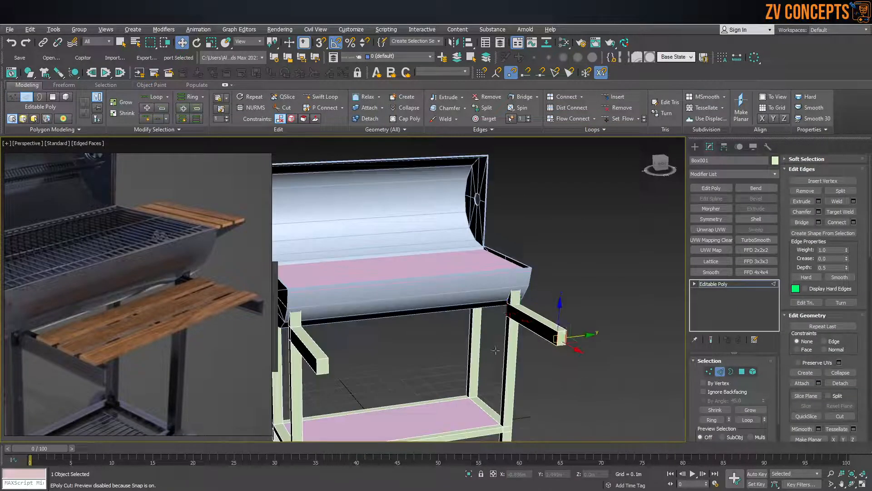
middle_click_drag(408, 375, 423, 347)
scroll(423, 348, "up", 5)
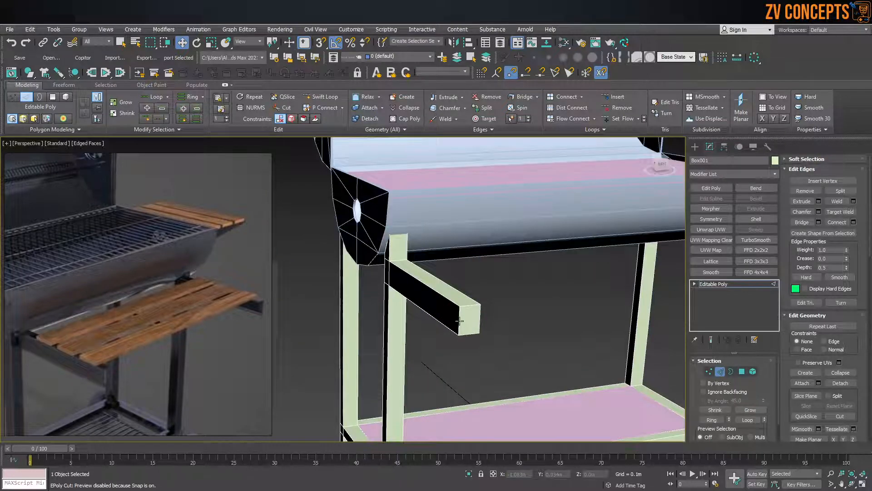
scroll(460, 321, "down", 4)
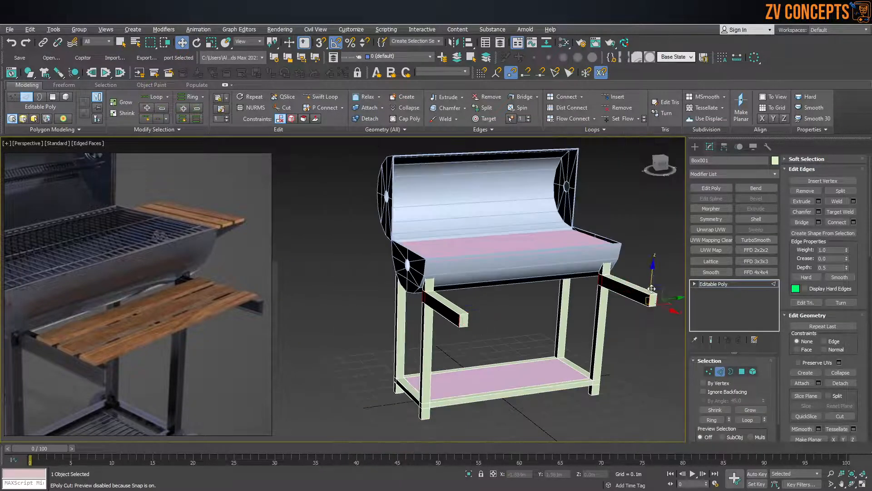
scroll(650, 273, "up", 4)
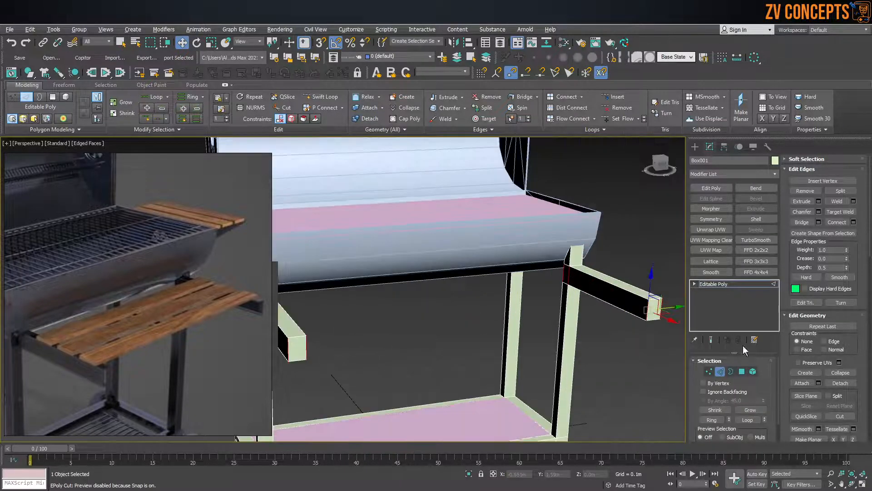
left_click(854, 222)
scroll(557, 290, "up", 5)
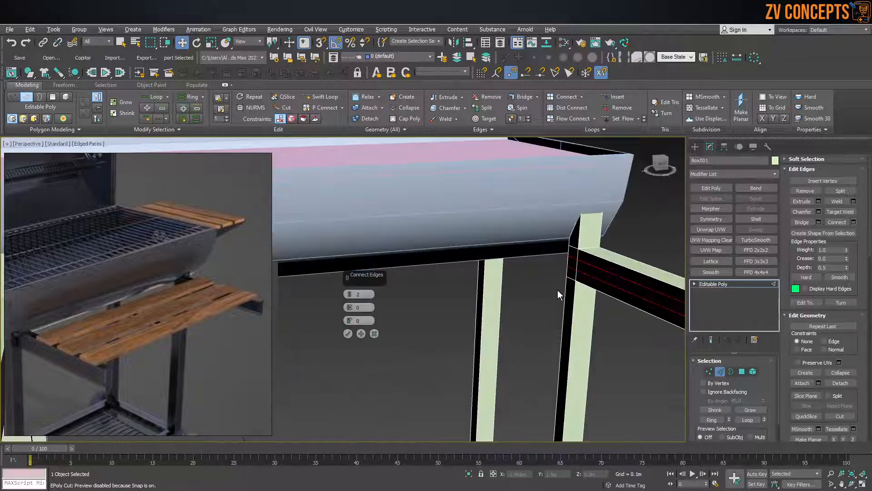
left_click_drag(350, 307, 386, 164)
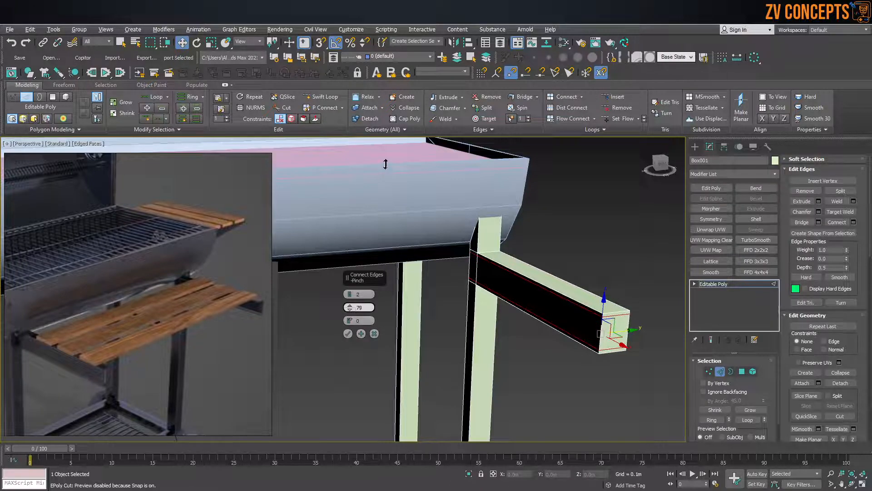
left_click(348, 334)
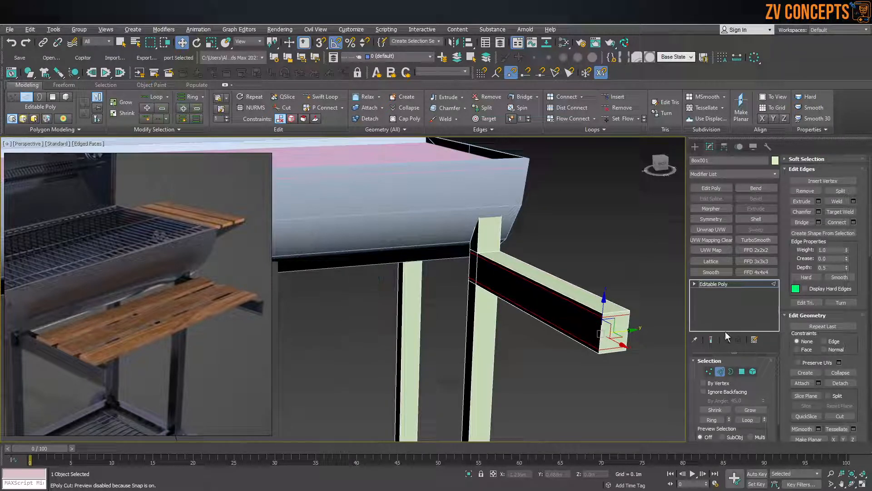
Try to recess the inner side faces of both bracket arms with a -0.021 m polygon extrusion.
left_click(743, 373)
left_click(536, 300)
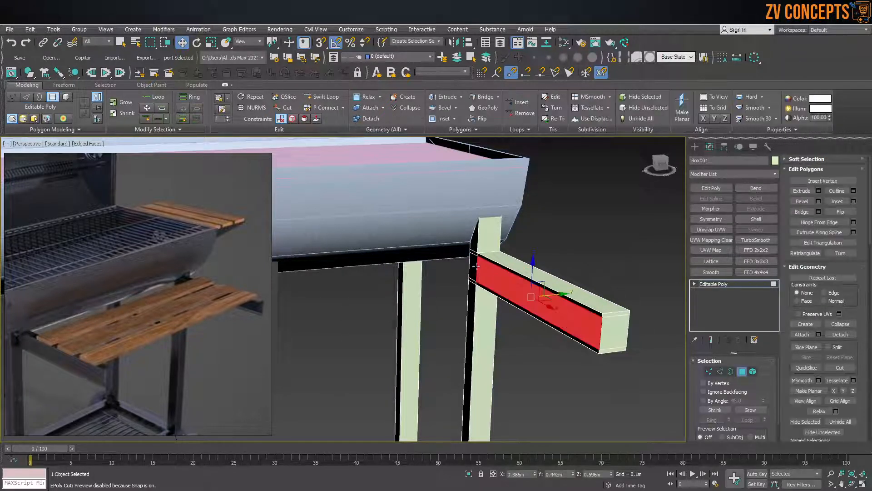
scroll(563, 273, "down", 5)
middle_click_drag(418, 334, 428, 332)
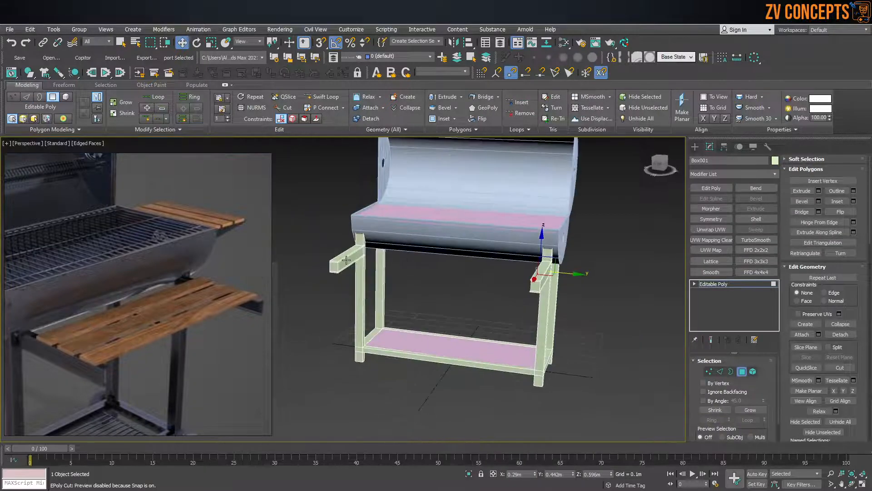
scroll(358, 272, "up", 3)
left_click(343, 261)
middle_click_drag(378, 258, 354, 252, "alt")
scroll(354, 256, "up", 3)
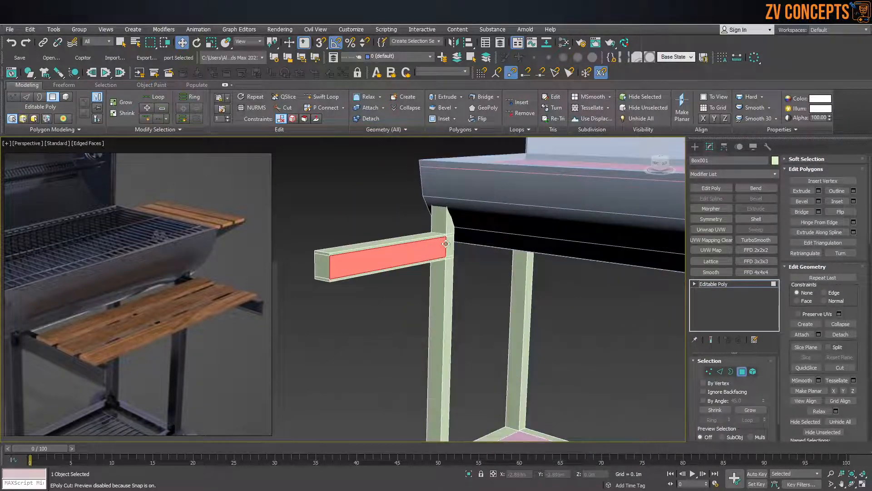
middle_click_drag(416, 260, 426, 265, "alt")
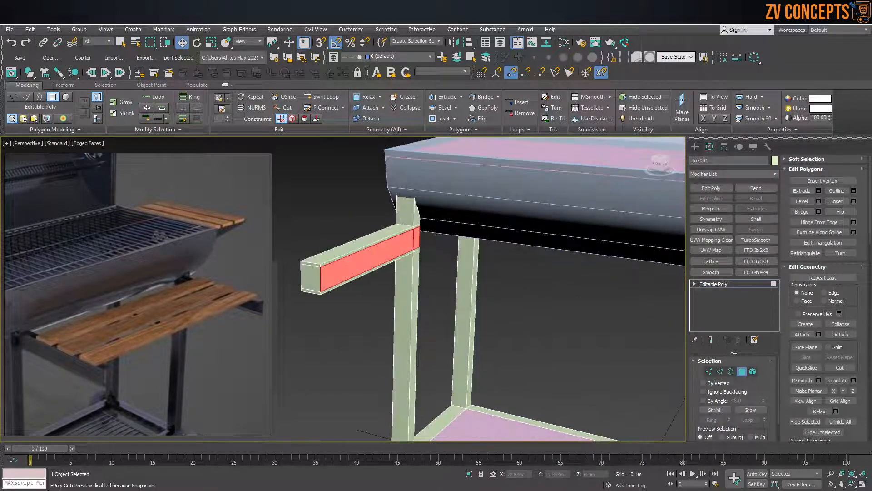
left_click(819, 191)
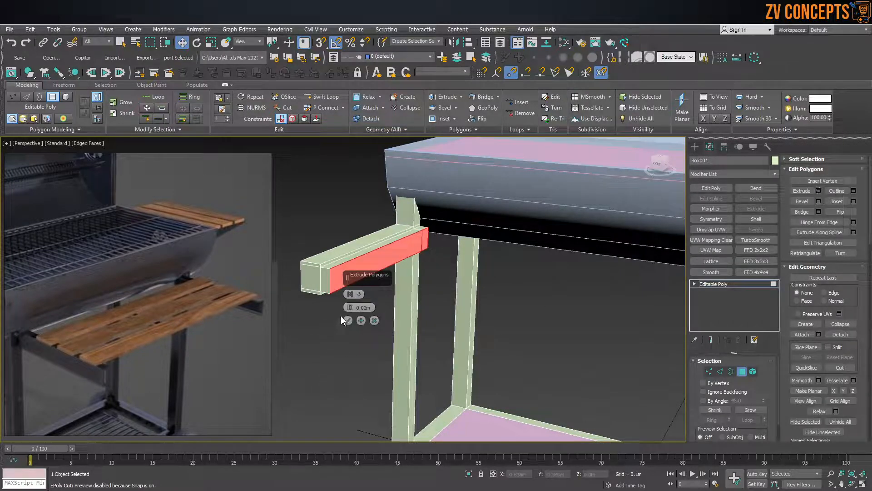
left_click_drag(349, 309, 354, 323)
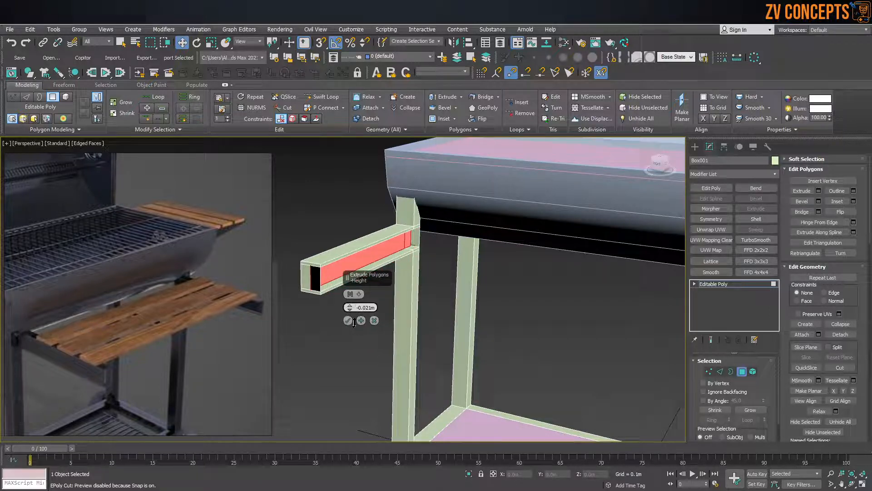
scroll(531, 264, "up", 4)
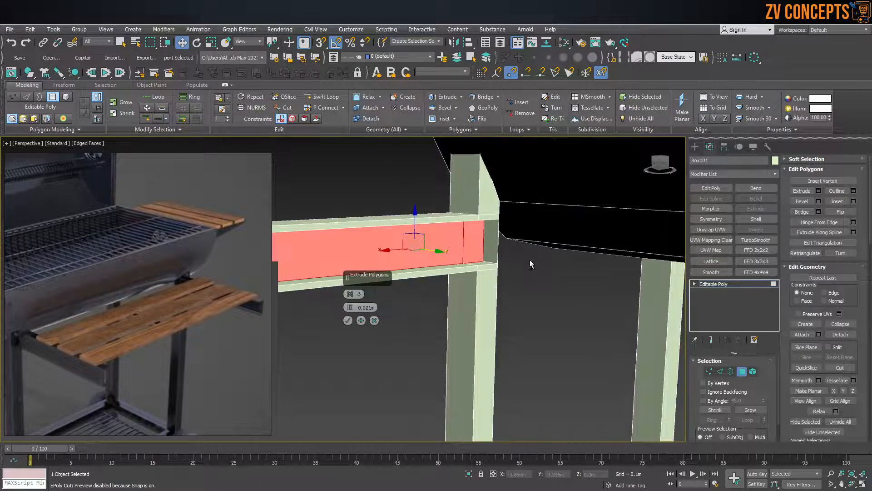
middle_click_drag(502, 250, 518, 249, "alt")
scroll(518, 249, "down", 4)
scroll(389, 261, "up", 2)
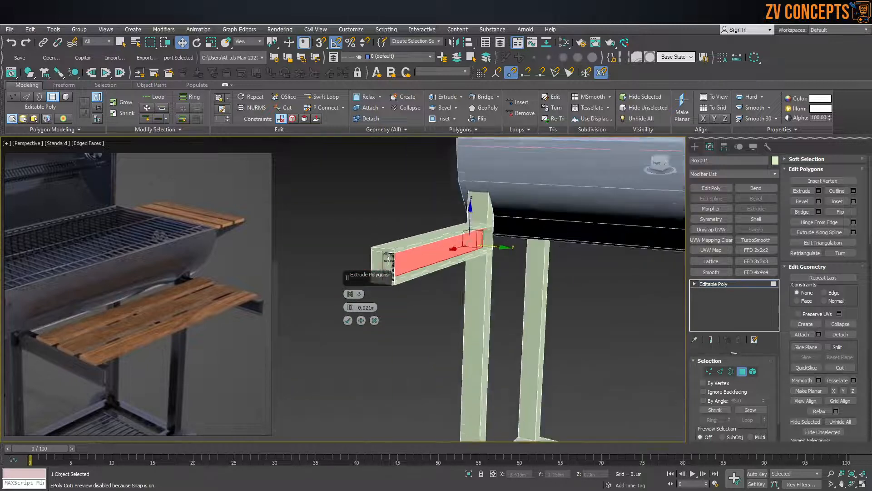
middle_click_drag(389, 261, 336, 343, "alt")
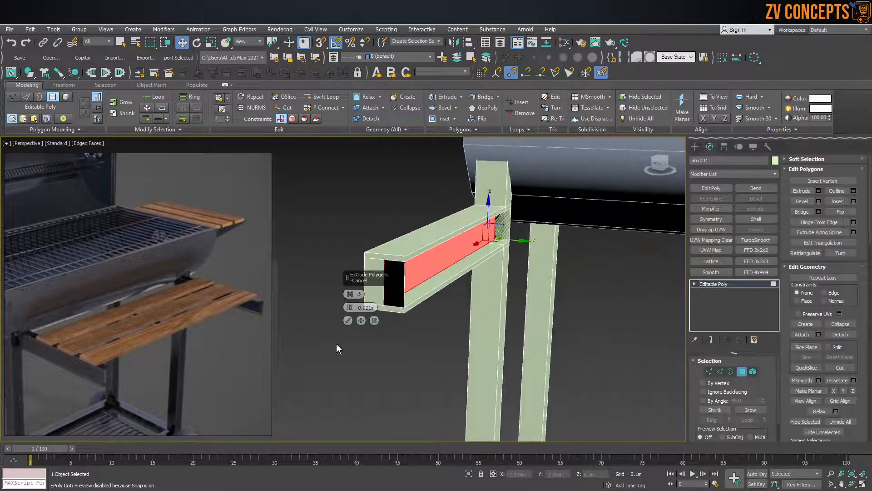
left_click(347, 320)
Try to open the recessed channel at the free end of the first bracket arm by deleting its end faces.
mouse_move(368, 302)
middle_mouse_down("alt")
mouse_move(313, 285)
mouse_move(383, 299)
middle_mouse_up("alt")
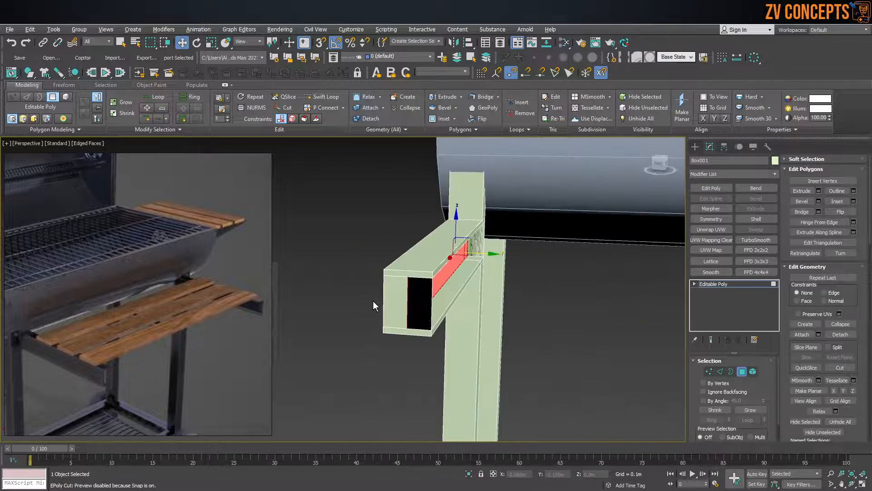
left_click(414, 291)
key("Delete")
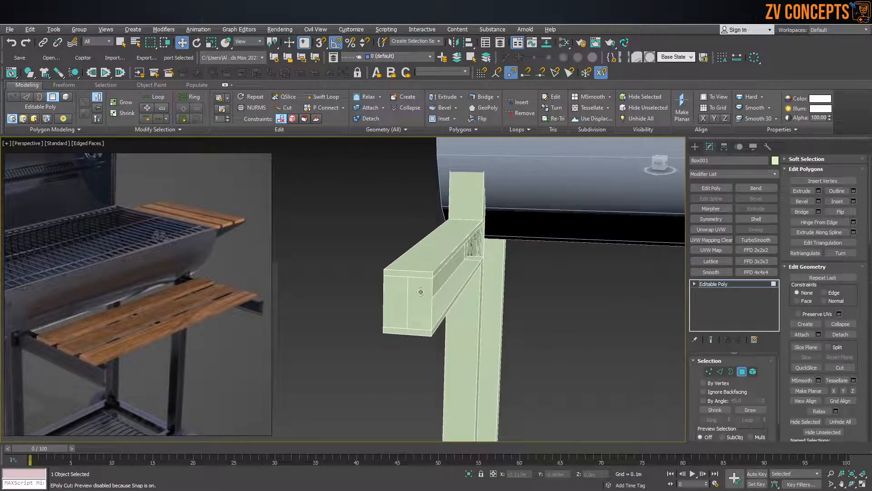
left_click(397, 293)
key("Delete")
scroll(427, 292, "down", 3)
middle_click_drag(441, 296, 463, 337, "alt")
scroll(555, 314, "down", 5)
scroll(615, 319, "up", 3)
middle_click_drag(640, 333, 681, 334, "alt")
scroll(516, 281, "up", 2)
middle_click_drag(386, 260, 354, 258, "alt")
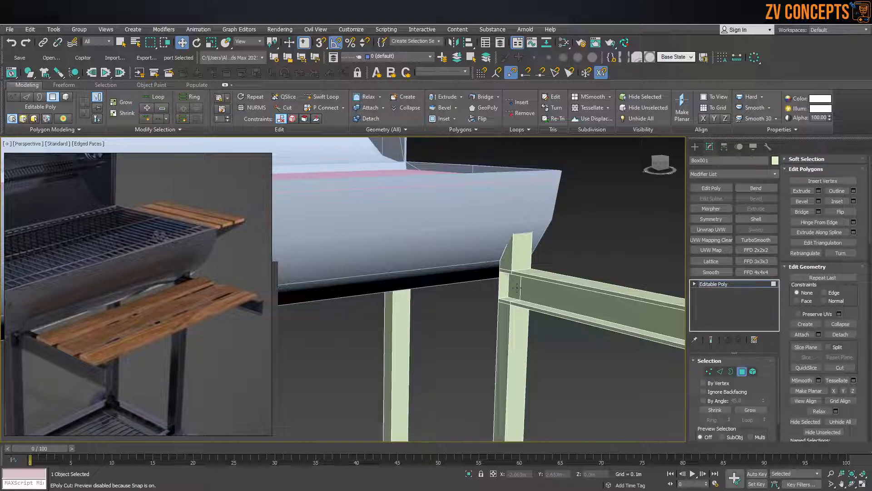
scroll(517, 287, "down", 3)
middle_click_drag(594, 304, 571, 304, "alt")
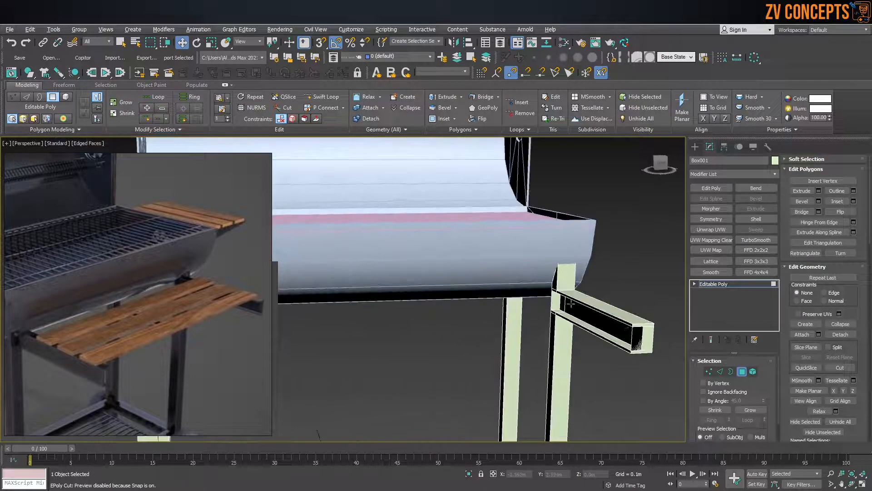
Try to open the other bracket arm's channel by deleting its end face and the inner faces beside the leg.
scroll(661, 339, "up", 3)
scroll(629, 328, "up", 2)
left_click(604, 333)
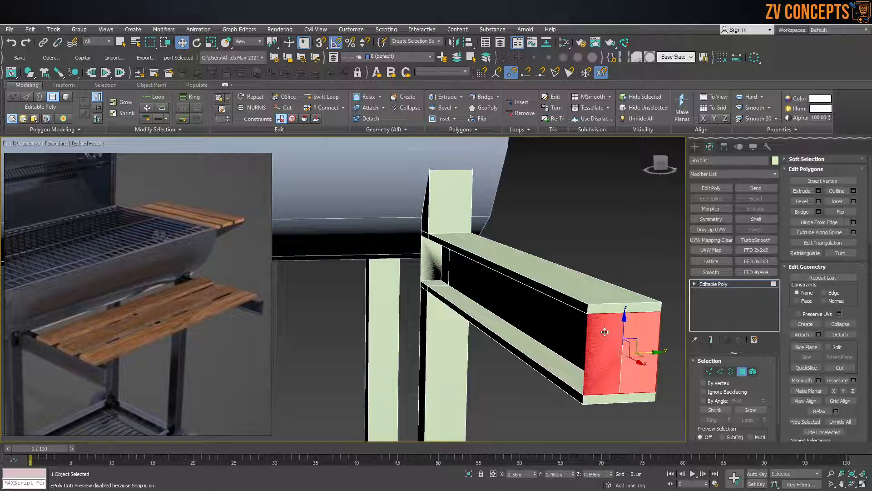
key("Delete")
key("ctrl+z")
key("Delete")
left_click(438, 265)
key("Delete")
left_click(435, 263)
key("Delete")
scroll(457, 279, "down", 4)
middle_click_drag(491, 292, 596, 251, "alt")
scroll(422, 258, "down", 6)
scroll(596, 249, "up", 5)
Undo the face deletions, the channel recesses and the connected edge loops on both bracket arms.
key("ctrl+z")
key("ctrl+z")
key("ctrl+z")
key("ctrl+z")
key("ctrl+z")
key("ctrl+z")
key("ctrl+z")
key("ctrl+z")
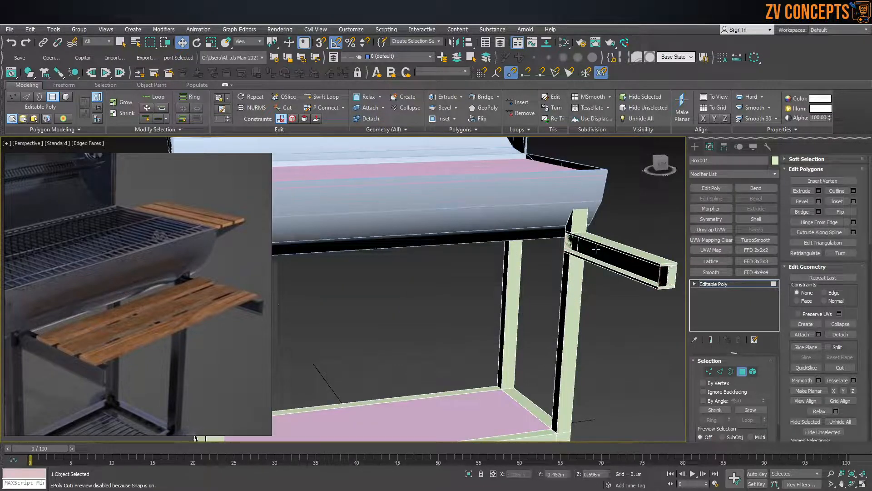
left_click(596, 249)
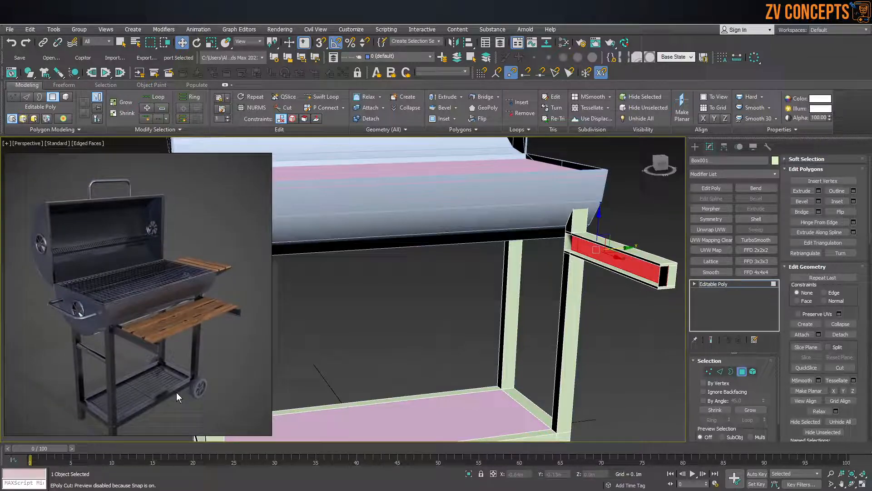
scroll(177, 394, "up", 3)
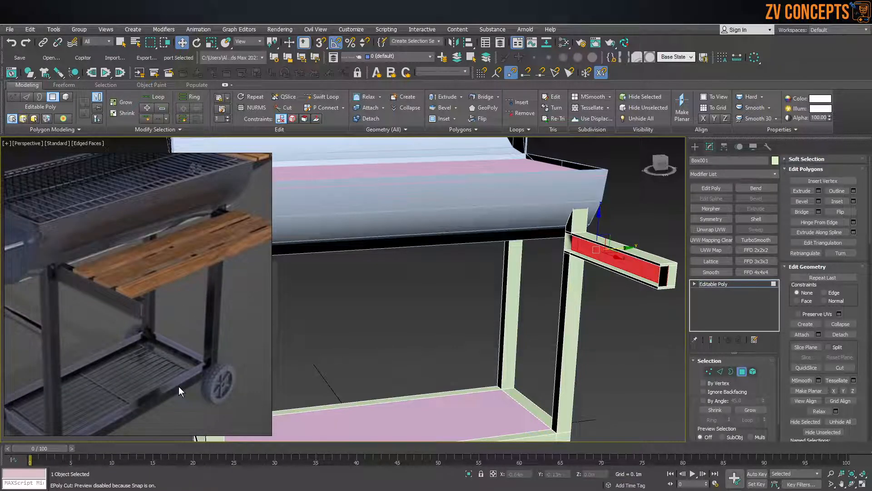
scroll(568, 254, "down", 5)
scroll(563, 256, "up", 4)
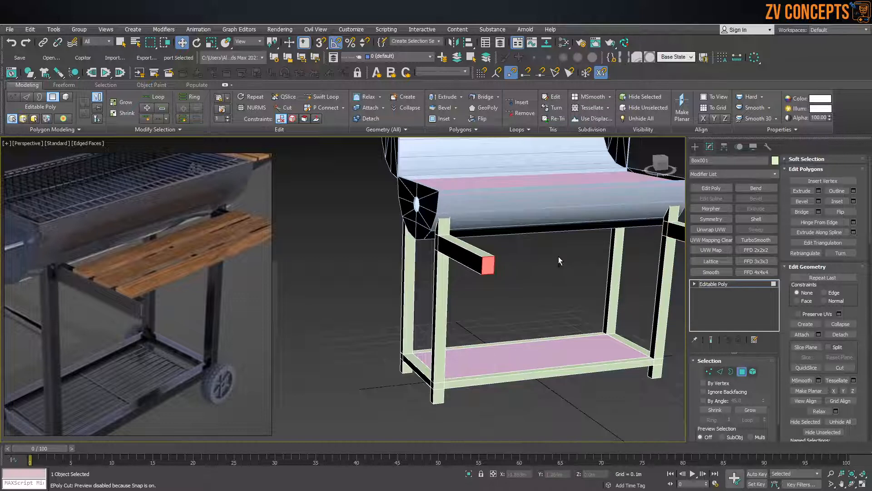
In the left view, try to narrow the legs on one side by moving their inner vertices outward along X.
middle_click_drag(558, 256, 511, 251, "alt")
key("f")
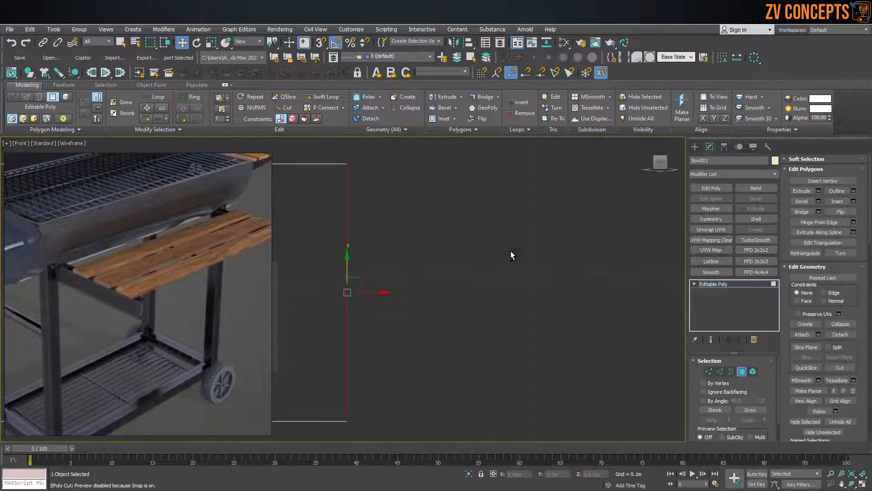
key("l")
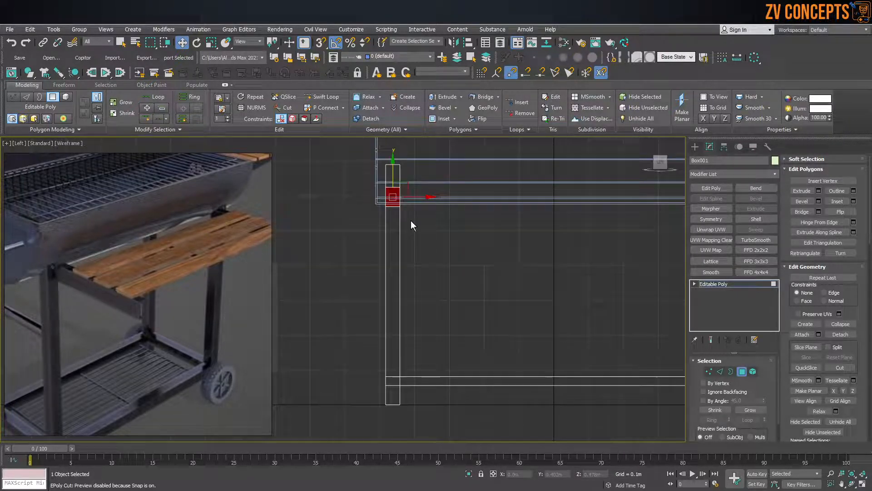
left_click(708, 372)
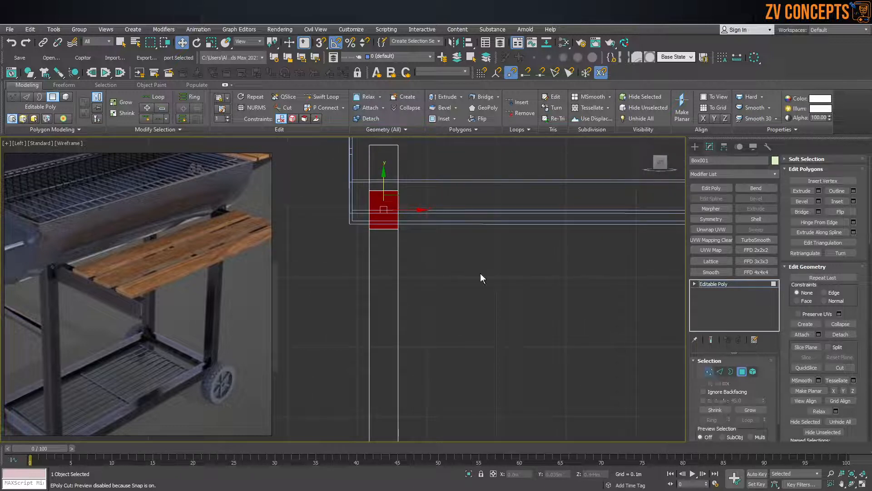
scroll(407, 225, "down", 5)
left_click_drag(405, 433, 400, 447)
scroll(413, 285, "up", 2)
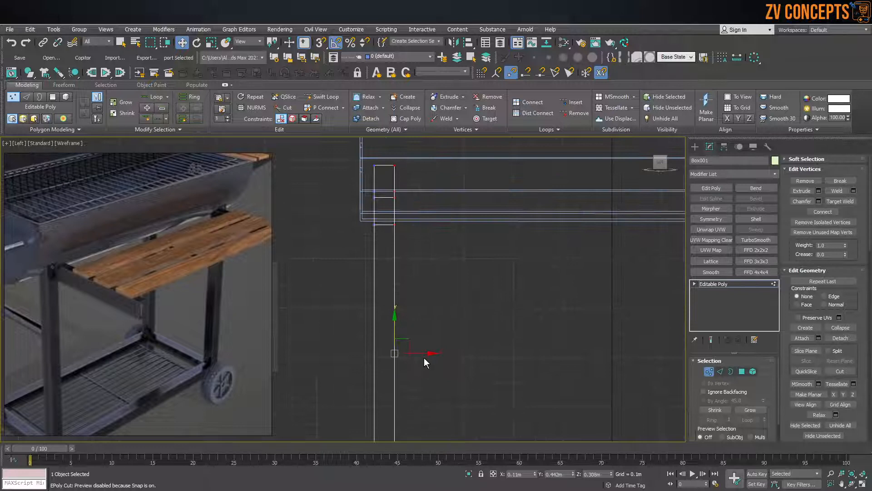
scroll(382, 254, "down", 3)
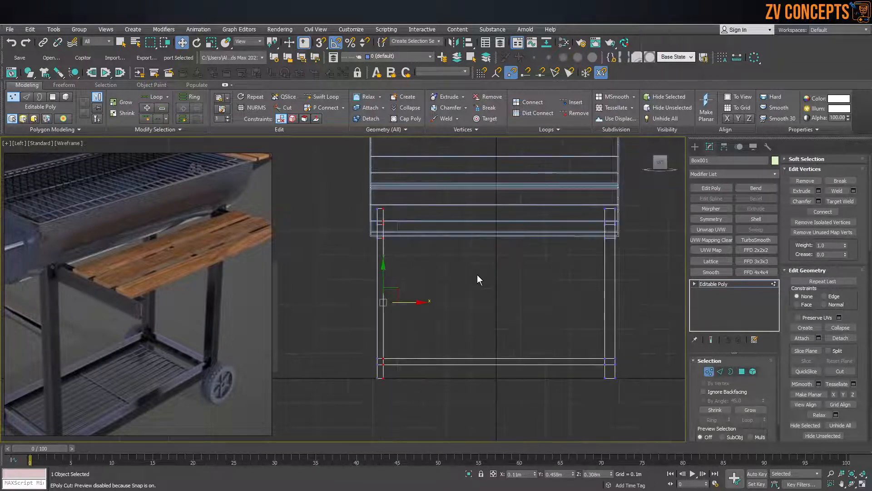
left_click(544, 281)
Scale the inner-side vertices of the legs and arms on both sides outward along X to make them thinner.
left_click_drag(607, 390, 562, 189)
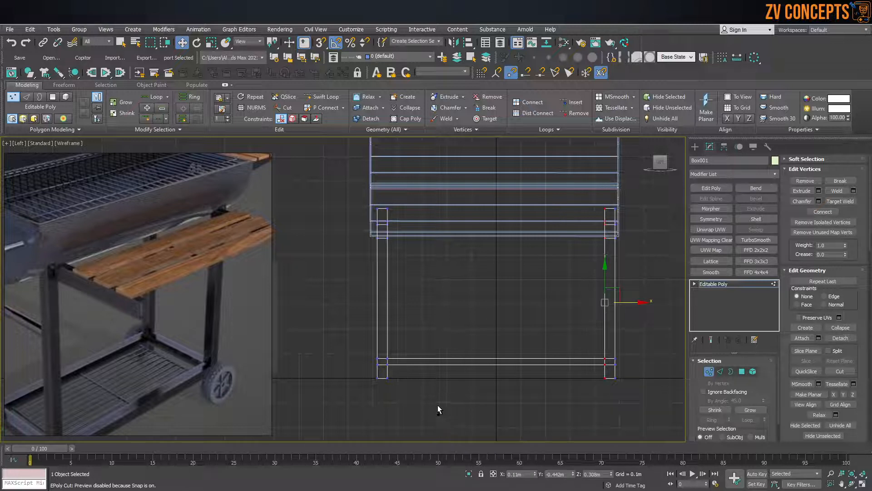
left_click_drag(409, 199, 386, 164, "ctrl")
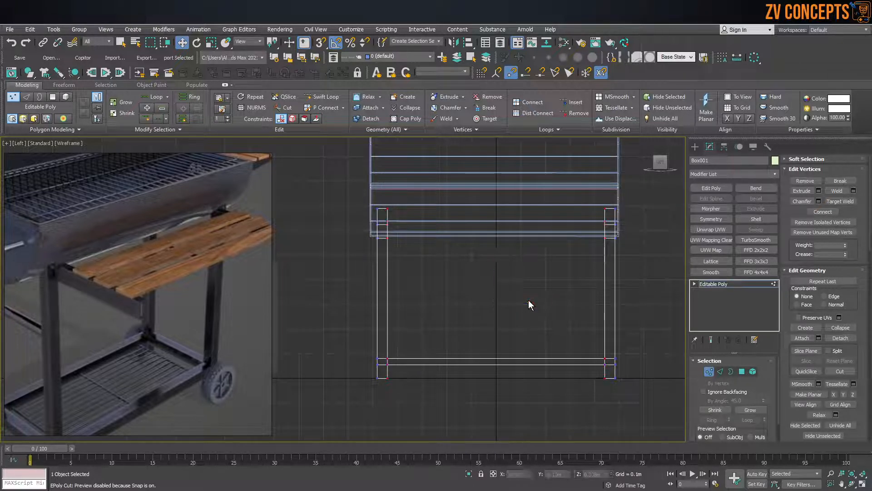
key("r")
left_click_drag(535, 304, 537, 305)
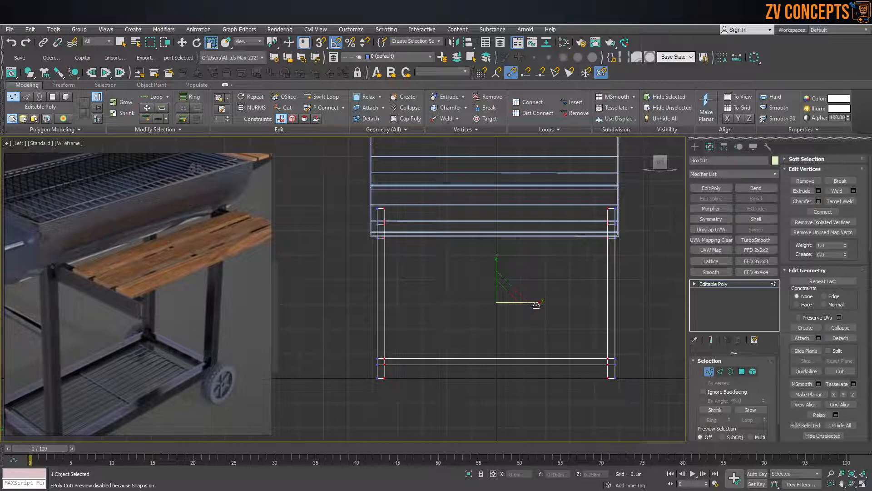
key("p")
middle_click_drag(512, 263, 588, 268, "alt")
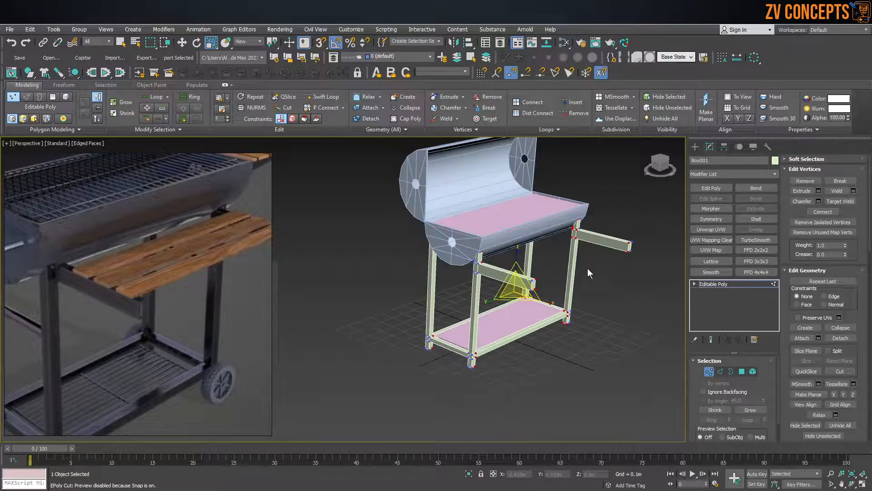
Leave vertex editing and compare the thinner legs and bracket arms with the reference photo.
left_click(694, 147)
scroll(484, 271, "up", 5)
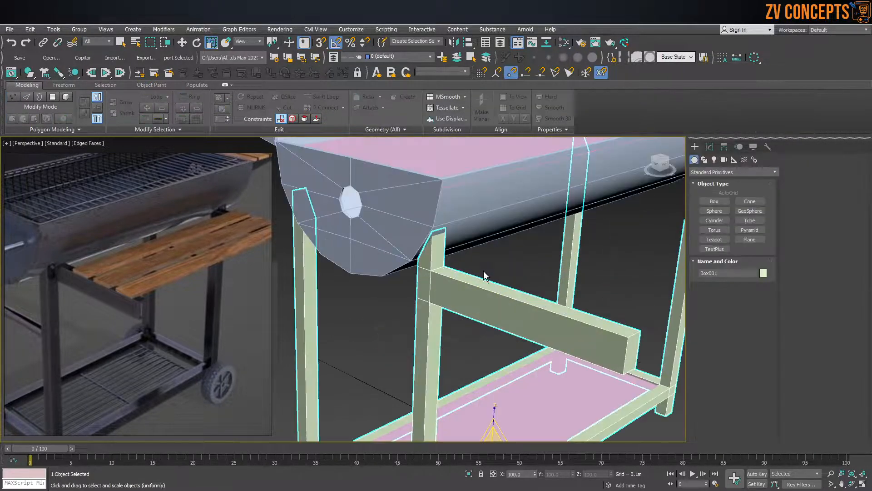
scroll(458, 290, "down", 3)
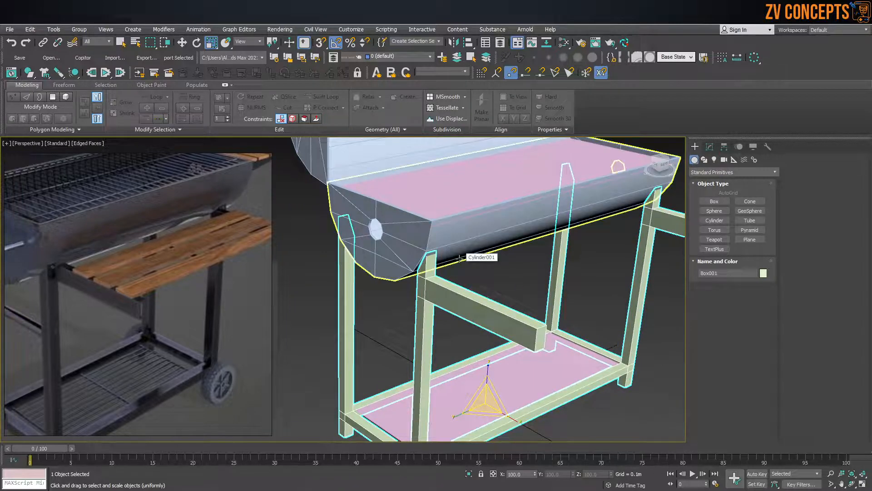
middle_click_drag(446, 279, 457, 286, "alt")
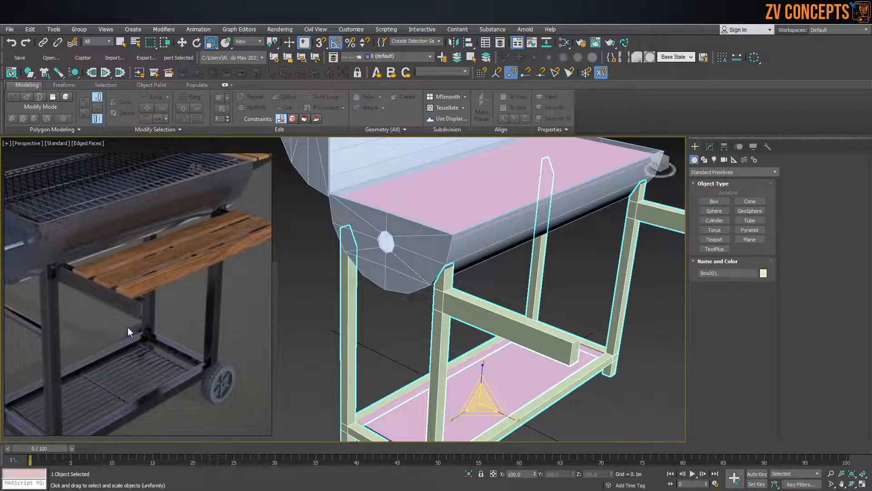
scroll(528, 293, "down", 5)
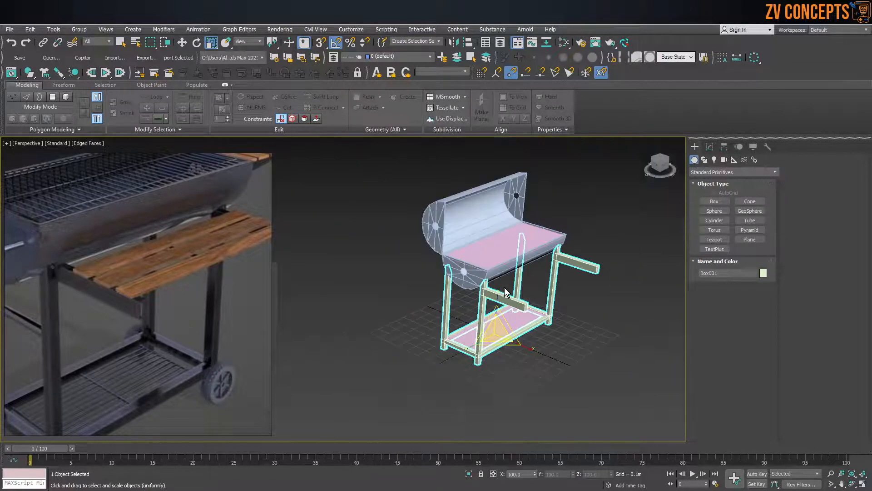
mouse_move(505, 283)
middle_mouse_down("alt")
mouse_move(511, 263)
mouse_move(494, 281)
middle_mouse_up("alt")
scroll(166, 252, "up", 2)
scroll(167, 253, "down", 2)
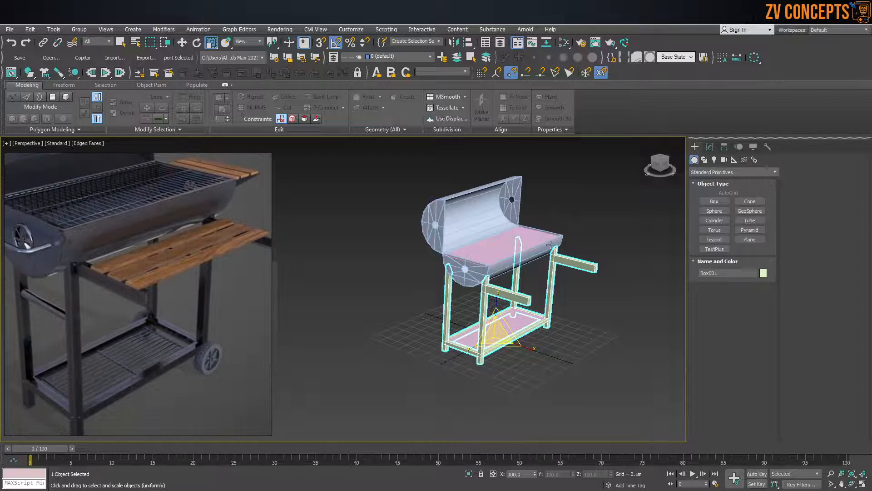
middle_click_drag(550, 246, 527, 257, "alt")
scroll(517, 271, "up", 2)
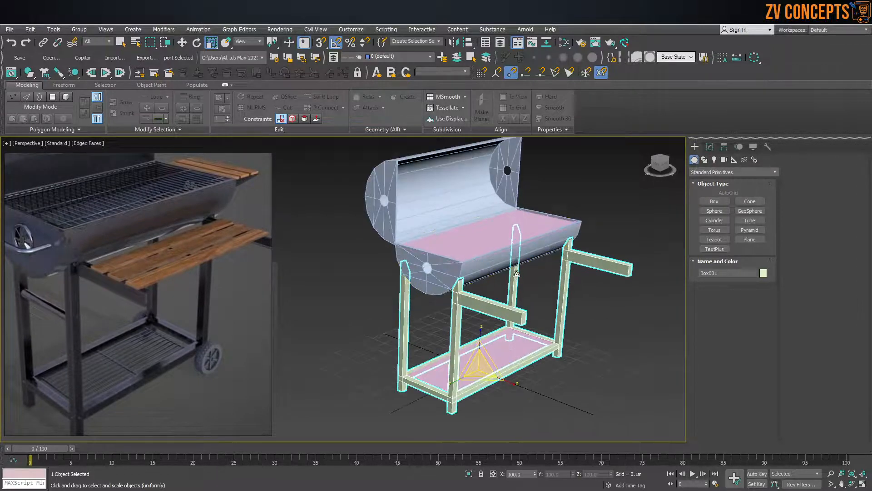
Create a box about 0.966 m by 0.351 m and 0.2 m high across both bracket arms, using vertex snapping.
left_click(709, 146)
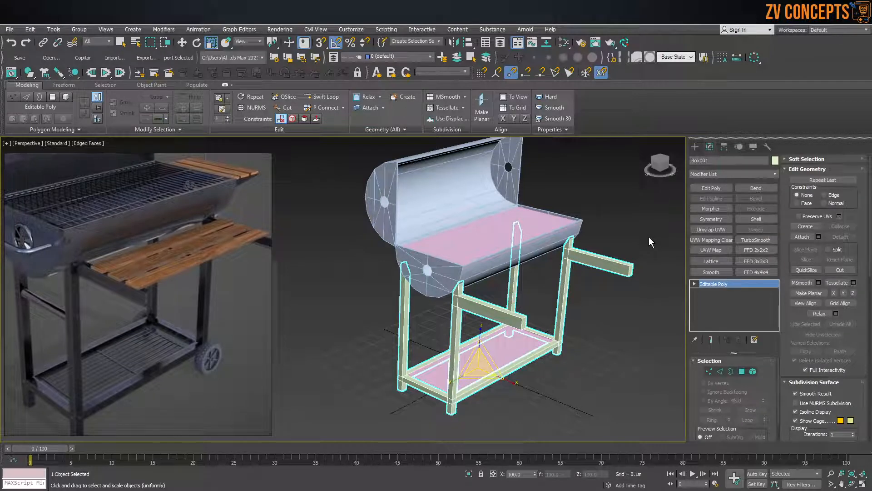
left_click(695, 146)
left_click(714, 202)
middle_click_drag(590, 294, 610, 313, "alt")
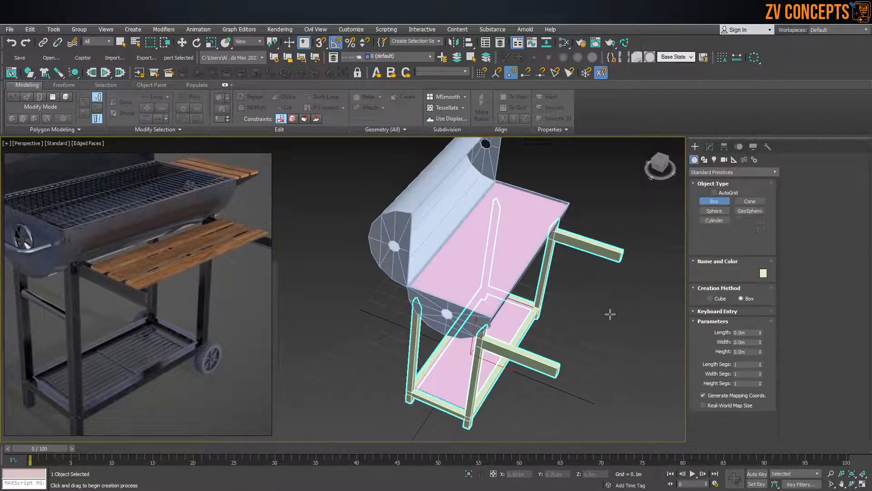
key("s")
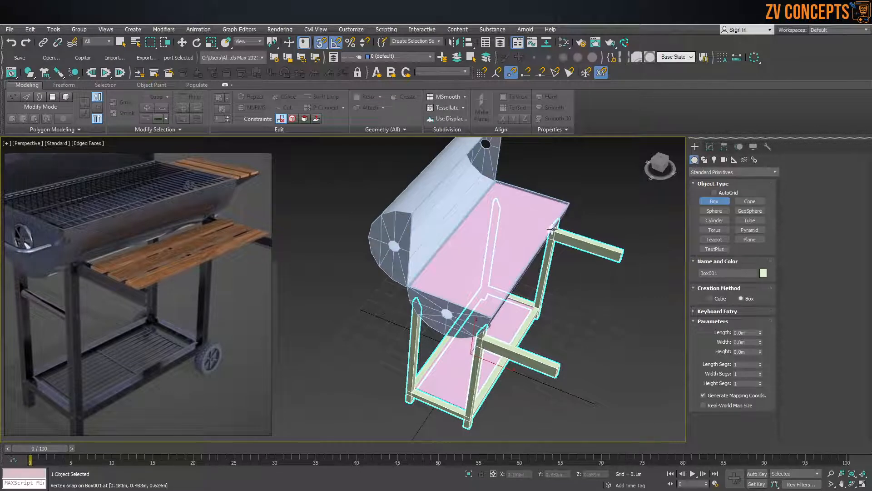
left_click_drag(557, 229, 554, 371)
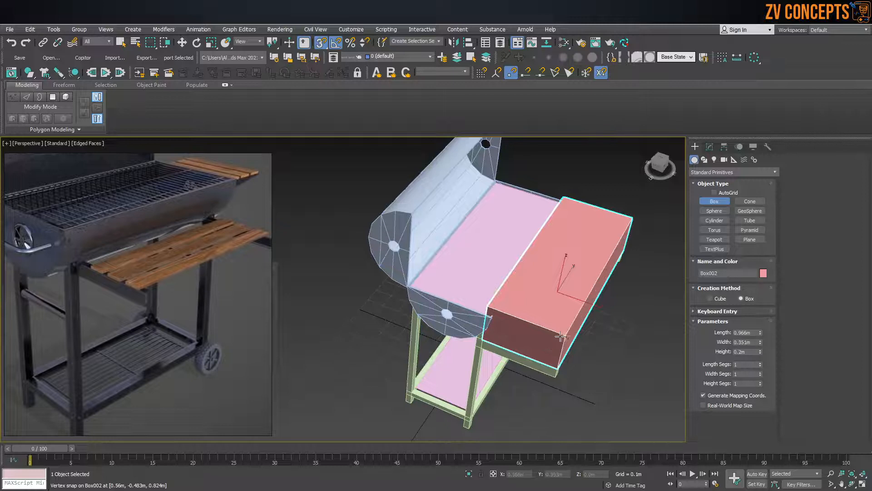
Reduce the new box to a plank by setting its height to 0.01 m and its width to 0.074 m.
middle_click_drag(563, 337, 531, 304, "alt")
scroll(531, 305, "up", 2)
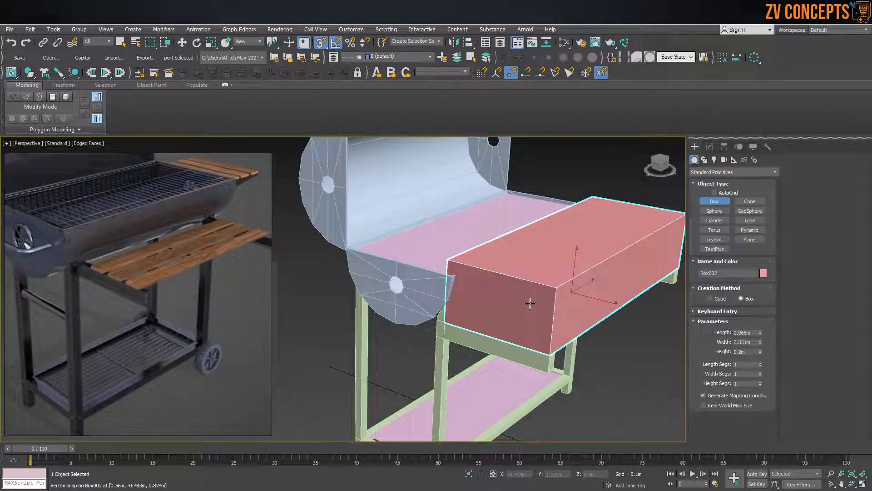
left_click_drag(760, 351, 771, 395)
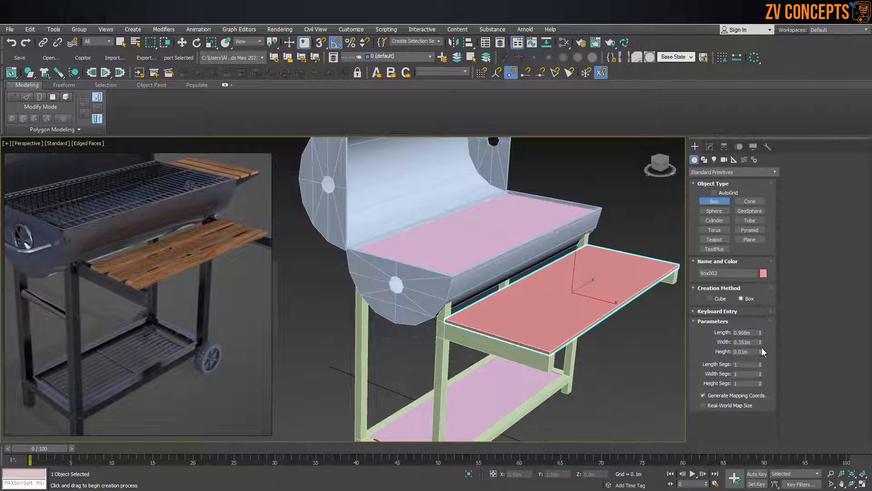
left_click_drag(759, 343, 771, 380)
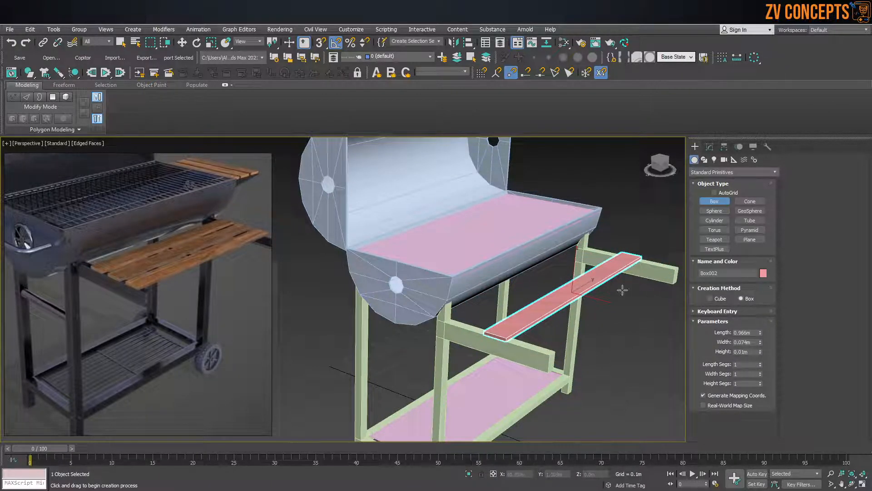
Move the plank along X to the inner ends of the bracket arms, beside the front legs, at about X 0.249 m.
middle_click_drag(620, 288, 646, 306, "alt")
key("w")
left_click_drag(610, 300, 567, 290)
middle_click_drag(567, 291, 553, 286, "alt")
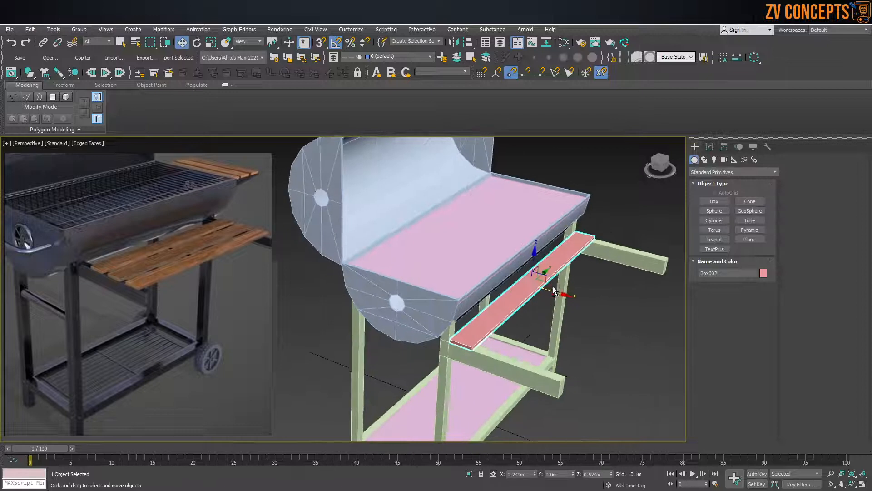
scroll(553, 286, "up", 3)
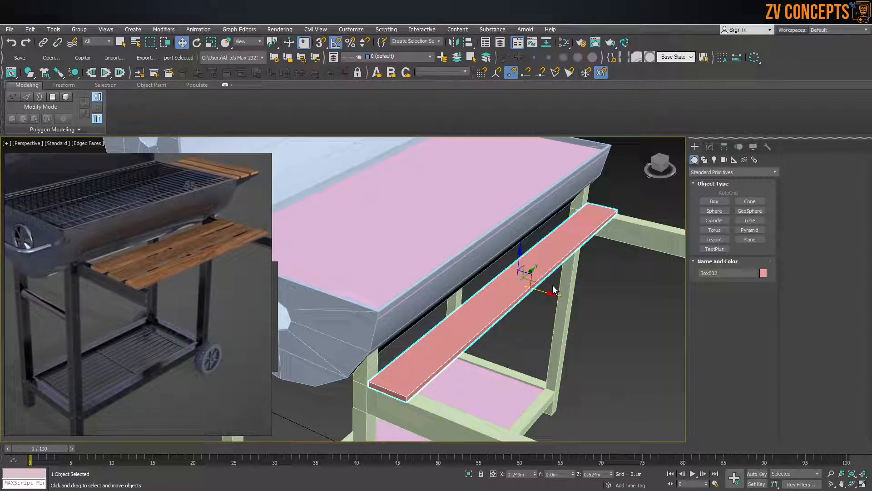
scroll(553, 285, "down", 4)
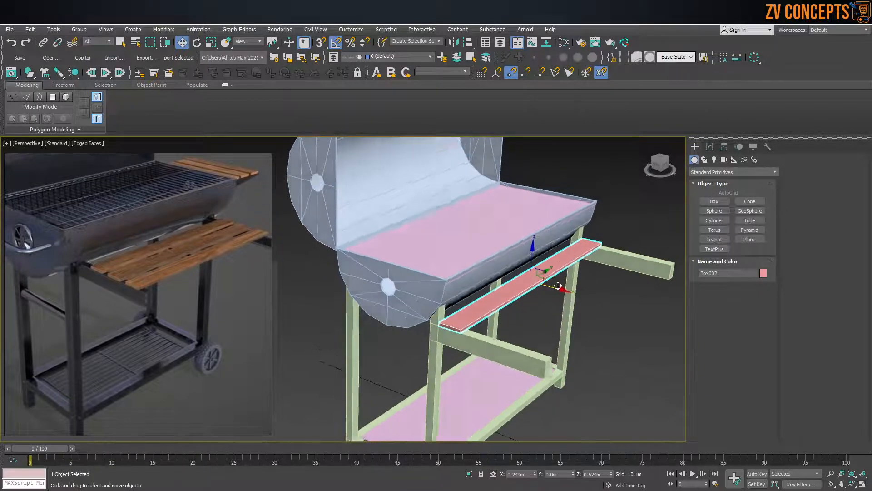
scroll(564, 289, "up", 4)
left_click(710, 148)
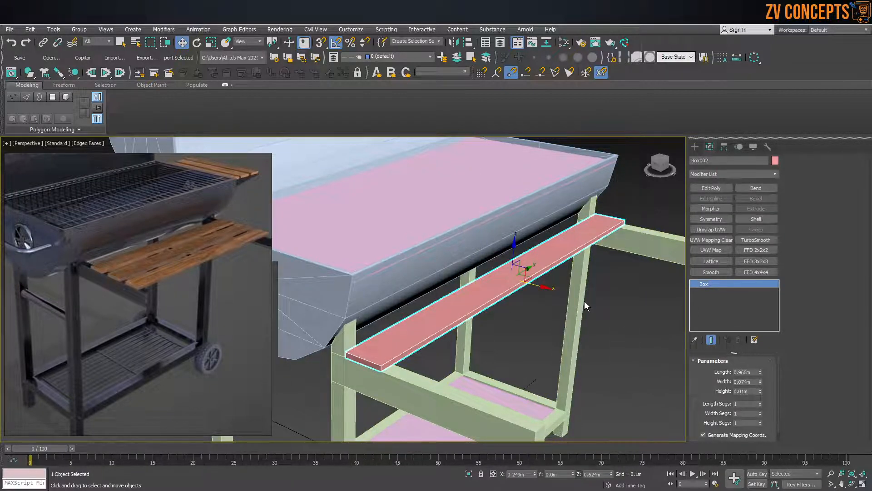
scroll(584, 301, "down", 3)
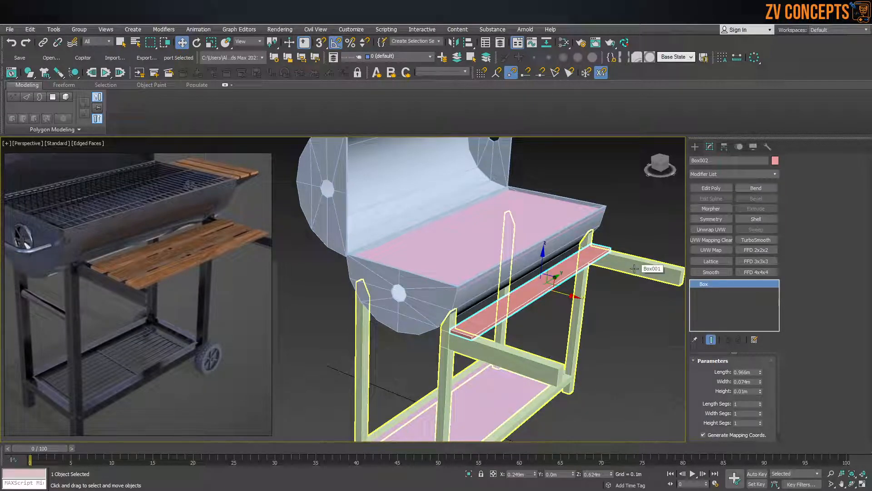
Clone the plank outward along X as two copies spaced about 0.087 m apart to form a three-plank shelf.
left_click_drag(557, 291, 579, 298, "shift")
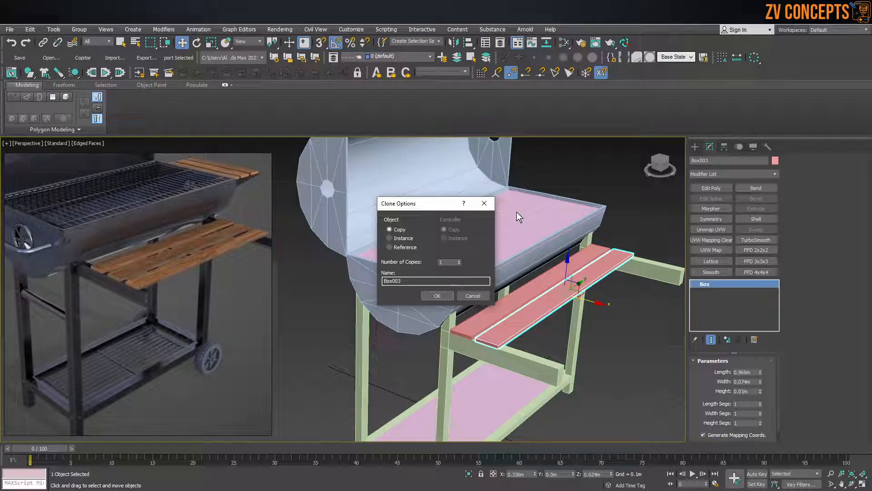
left_click(459, 260)
left_click(437, 296)
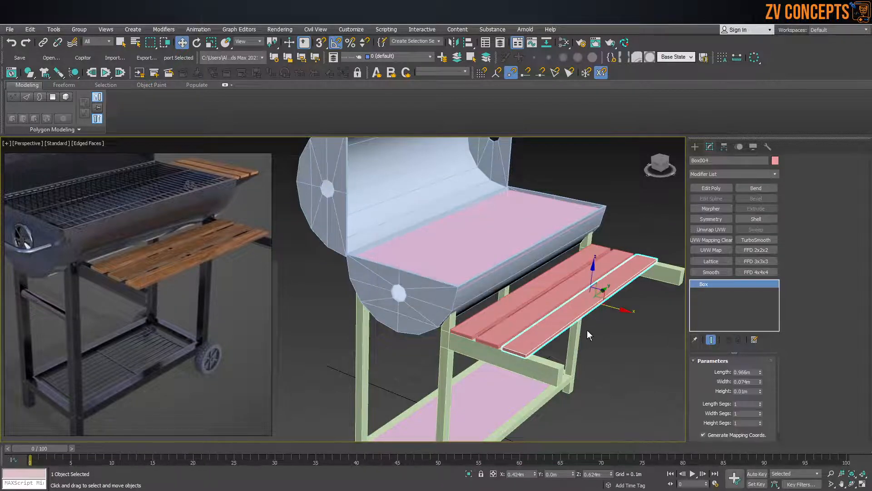
middle_click_drag(587, 330, 609, 316, "alt")
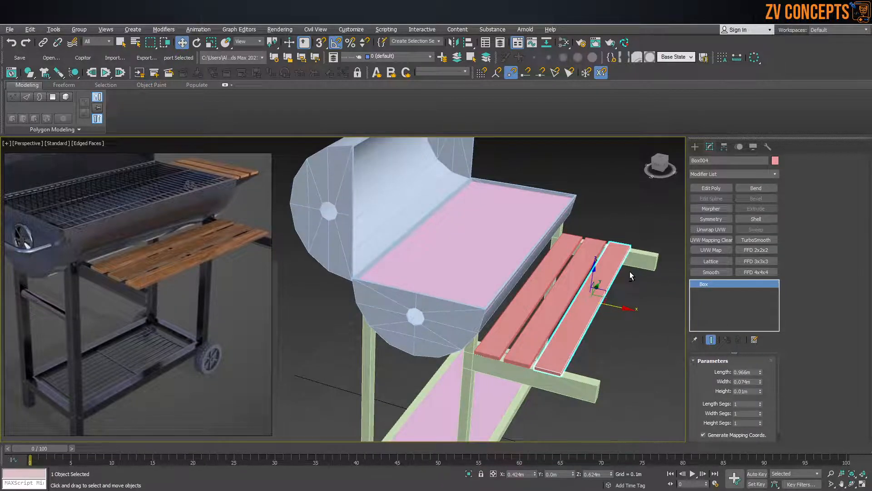
scroll(591, 290, "up", 5)
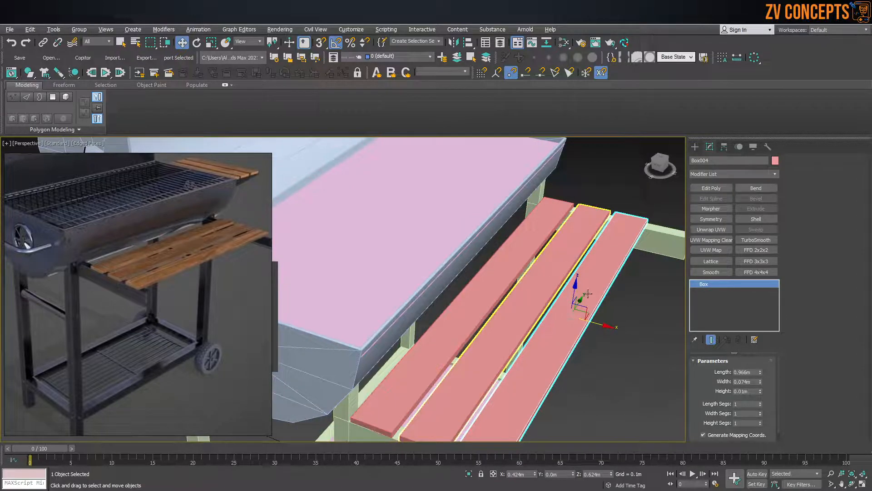
left_click(681, 310)
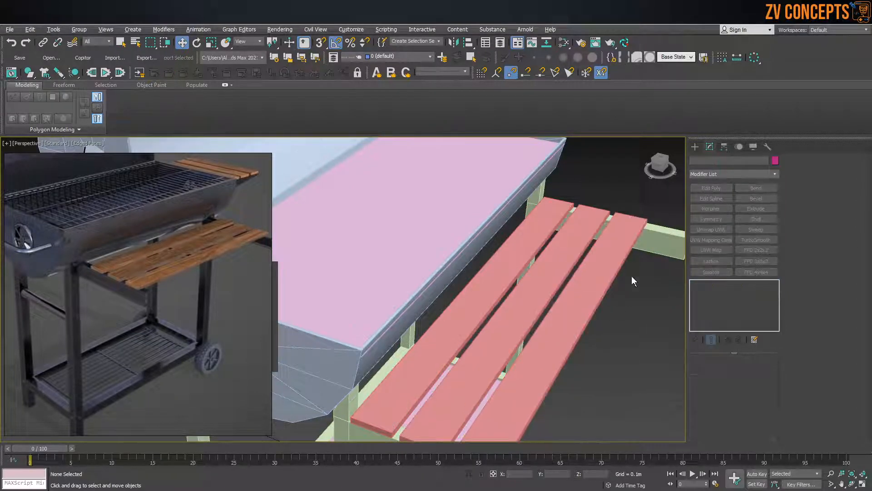
scroll(637, 279, "down", 6)
scroll(622, 279, "up", 5)
Shorten both bracket arms by moving their outer end vertices inward about 0.082 m along X, just past the outermost plank.
left_click(649, 278)
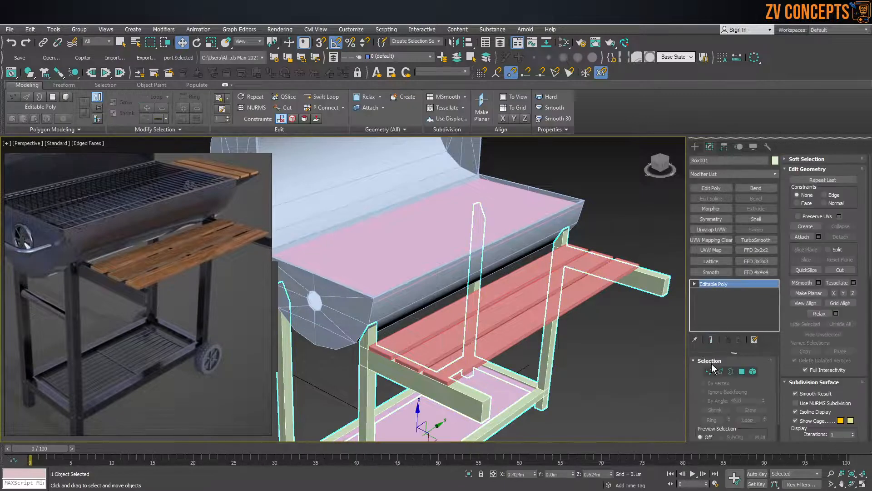
left_click(709, 360)
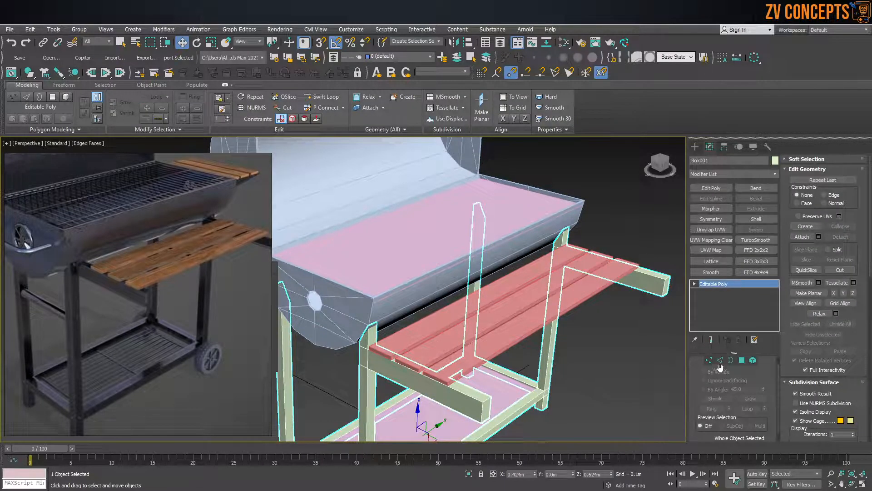
left_click(709, 361)
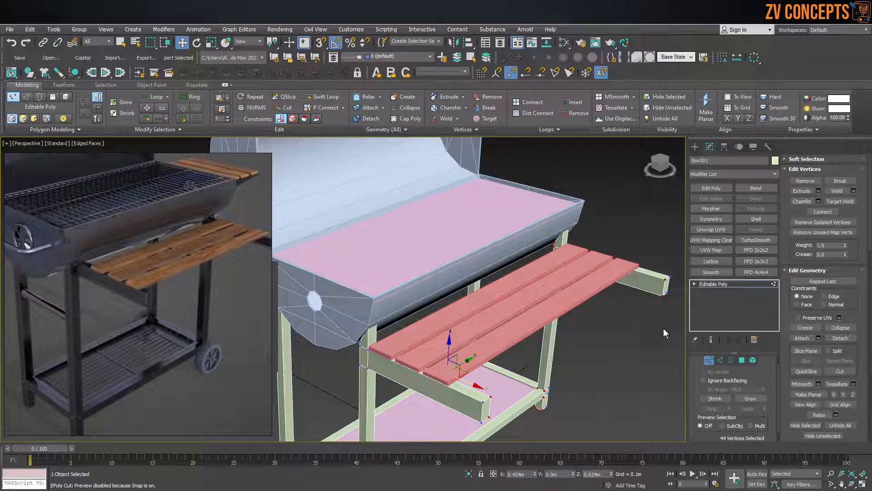
left_click_drag(678, 326, 661, 246)
middle_click_drag(627, 268, 511, 208, "alt")
left_click_drag(591, 410, 592, 409, "ctrl")
left_click_drag(631, 251, 598, 247)
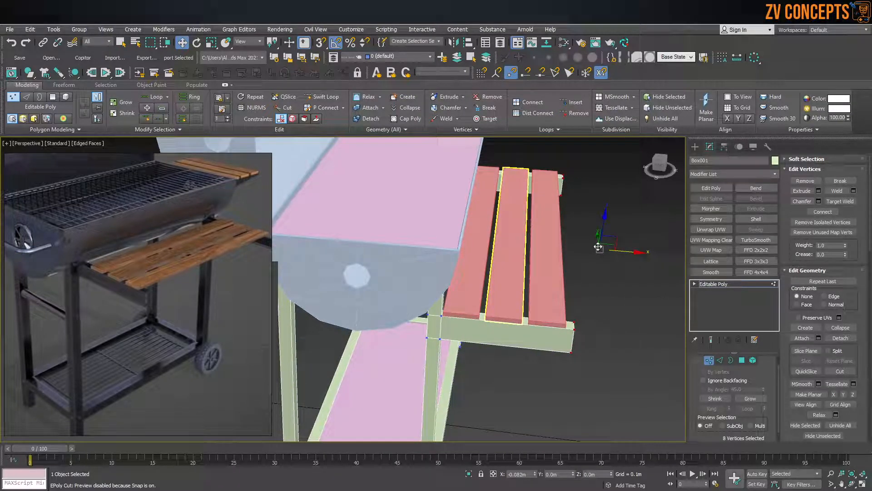
Leave vertex editing and examine the plank shelf and leg frame against the reference photo.
scroll(597, 271, "down", 4)
middle_click_drag(597, 270, 512, 353, "alt")
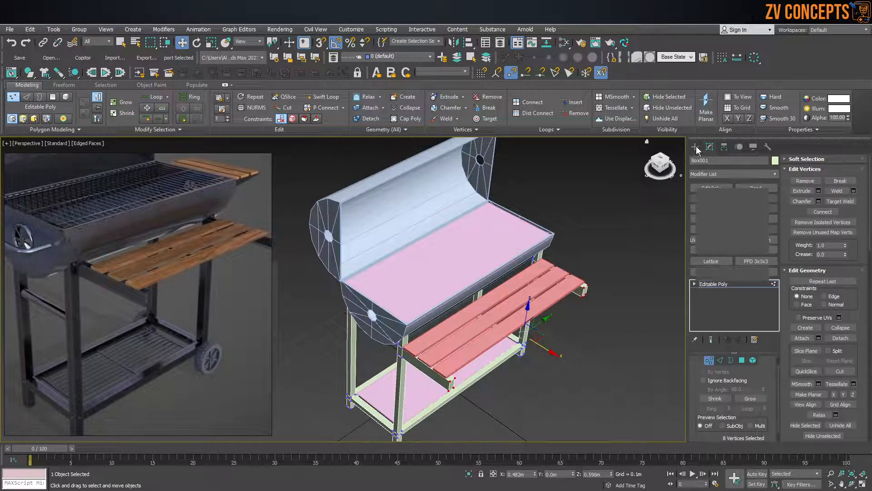
left_click(695, 146)
middle_click_drag(521, 228, 542, 288, "alt")
scroll(455, 245, "up", 3)
scroll(544, 291, "down", 3)
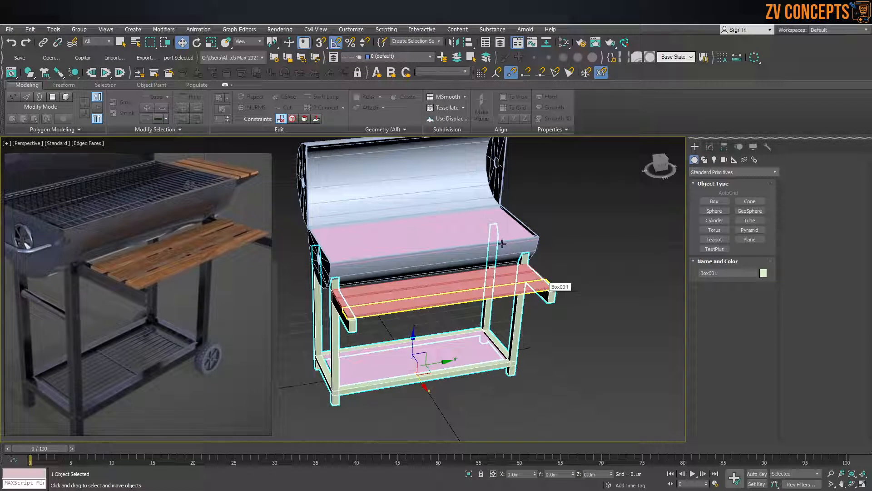
middle_click_drag(502, 245, 410, 290, "alt")
scroll(430, 247, "down", 2)
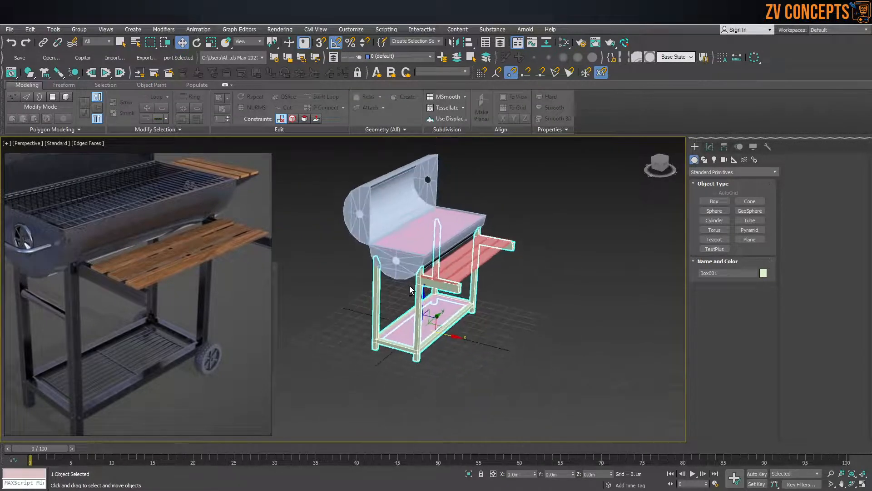
scroll(410, 289, "up", 2)
scroll(407, 292, "up", 2)
In the left view, create a cylinder about 0.01 m in radius and 0.046 m high, centred on the leg's width.
left_click(715, 221)
key("f")
scroll(418, 272, "down", 3)
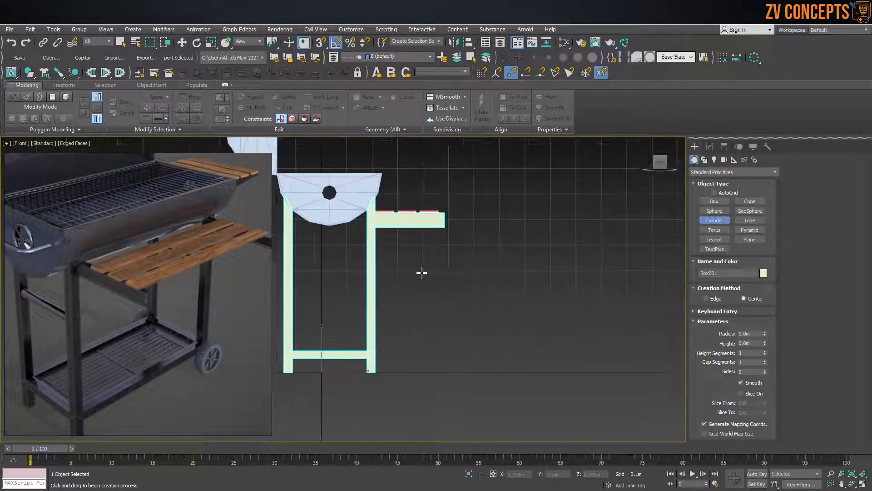
key("l")
scroll(390, 268, "up", 5)
middle_click_drag(388, 266, 481, 267)
scroll(415, 245, "up", 1)
scroll(415, 243, "down", 3)
scroll(412, 250, "up", 1)
left_click_drag(420, 267, 428, 272)
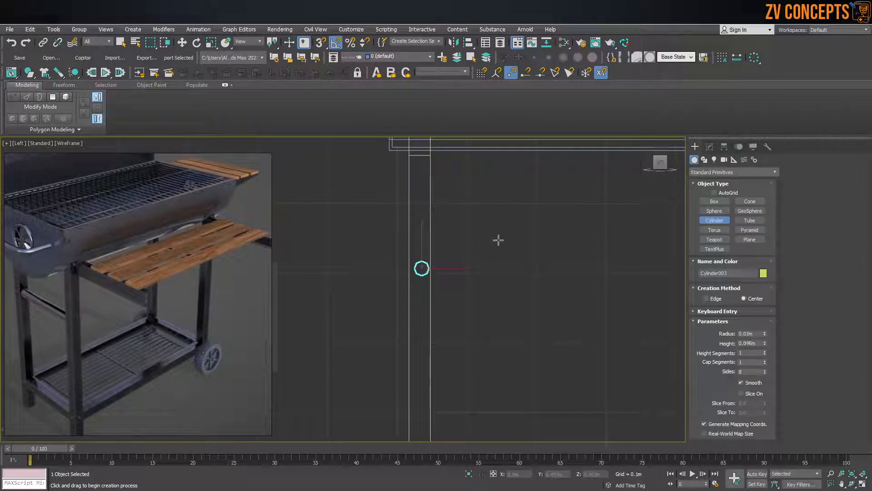
scroll(473, 288, "up", 5)
scroll(454, 284, "down", 2)
Set the cylinder's height to about 0.098 m and move it along X to the front leg, at about X 0.183 m.
key("f")
scroll(457, 274, "down", 2)
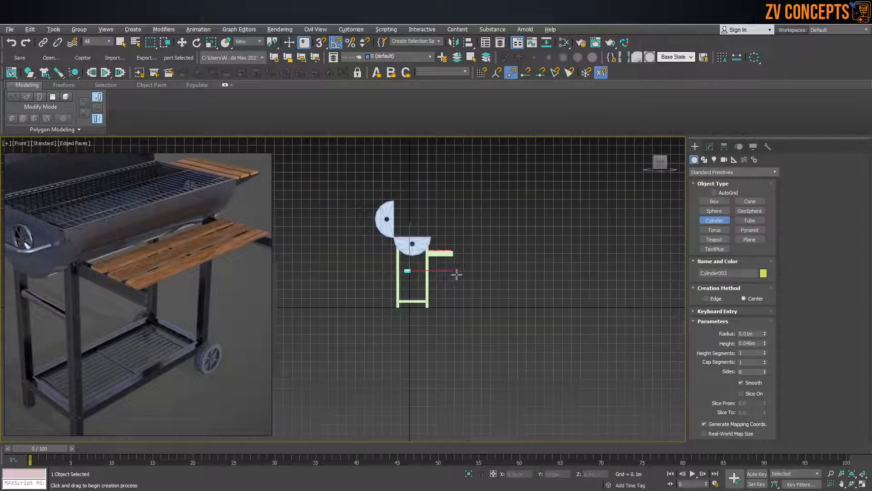
key("p")
scroll(397, 263, "up", 8)
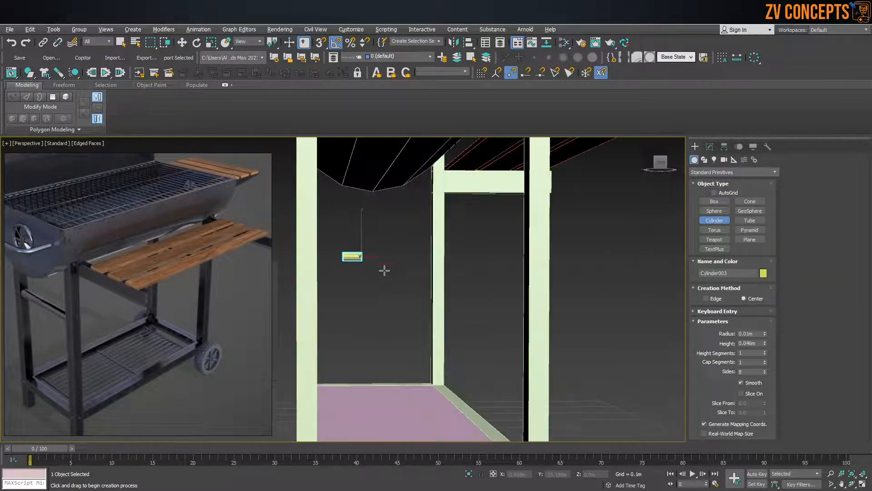
scroll(397, 264, "down", 6)
key("w")
scroll(369, 267, "up", 7)
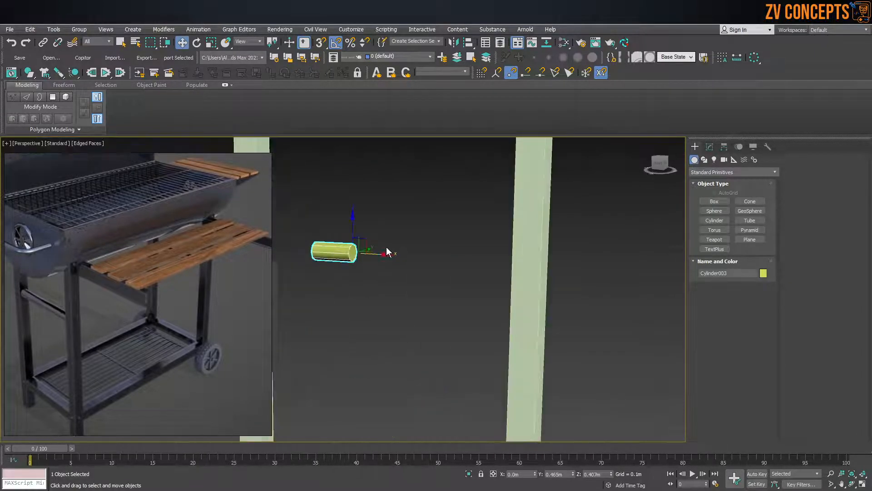
left_click(709, 146)
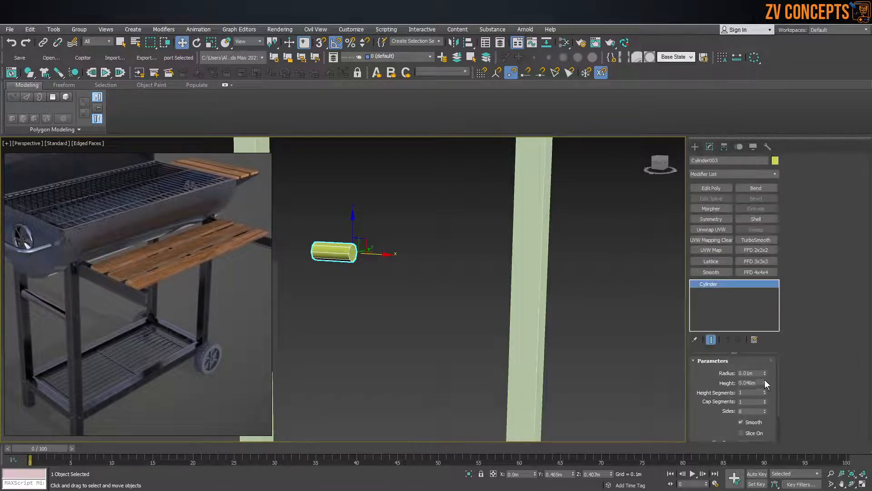
left_click_drag(765, 383, 765, 364)
scroll(421, 239, "down", 2)
left_click_drag(421, 239, 514, 276)
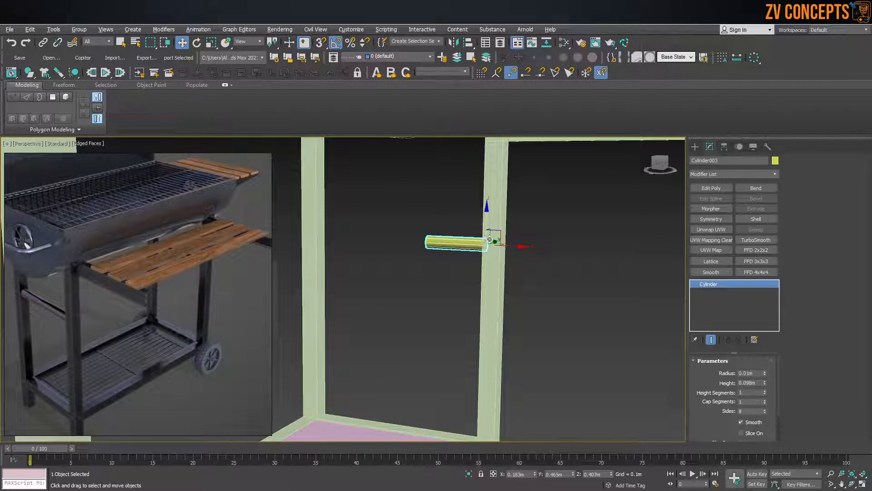
Extend the cylinder's height to about 0.3 m so it spans the two legs as a crossbar.
scroll(484, 240, "up", 2)
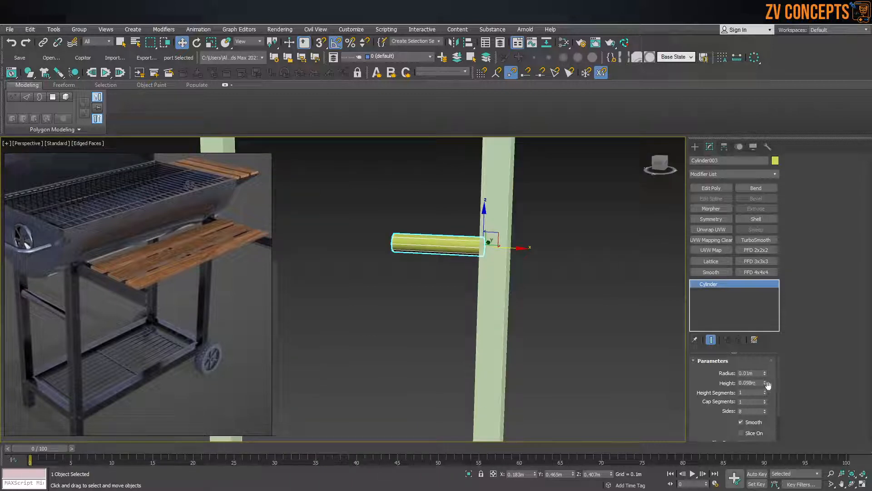
left_click_drag(764, 384, 766, 353)
scroll(439, 229, "down", 3)
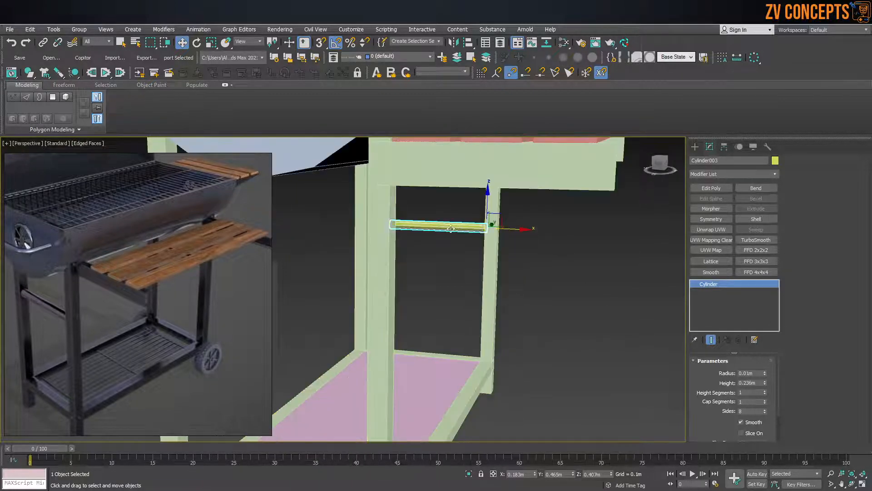
scroll(439, 228, "up", 2)
middle_click_drag(439, 229, 414, 235, "alt")
scroll(415, 235, "up", 2)
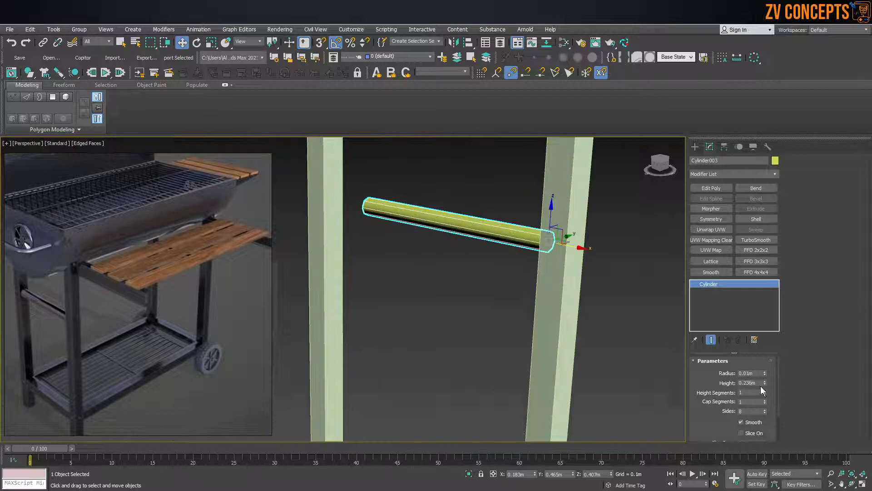
left_click_drag(765, 384, 769, 367)
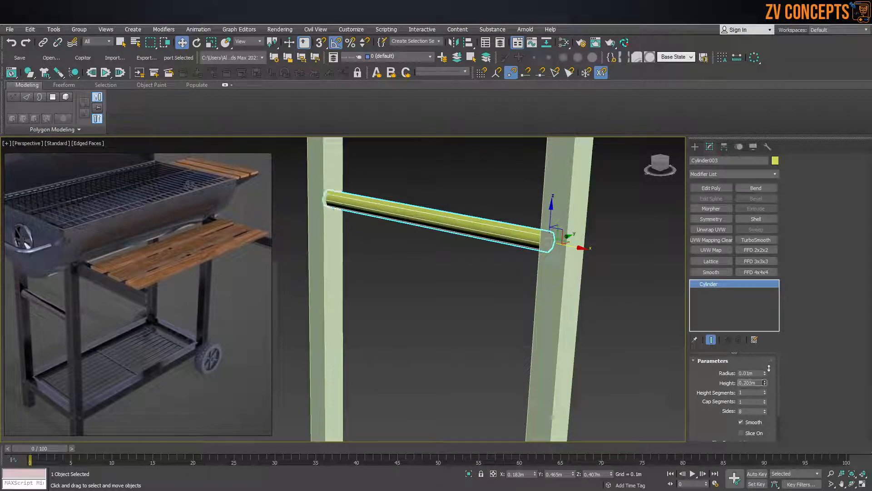
Move the crossbar to about X 0.185 m and copy it along Y to the opposite leg pair, at about Y -0.459 m.
scroll(457, 269, "down", 5)
middle_click_drag(457, 269, 522, 275, "alt")
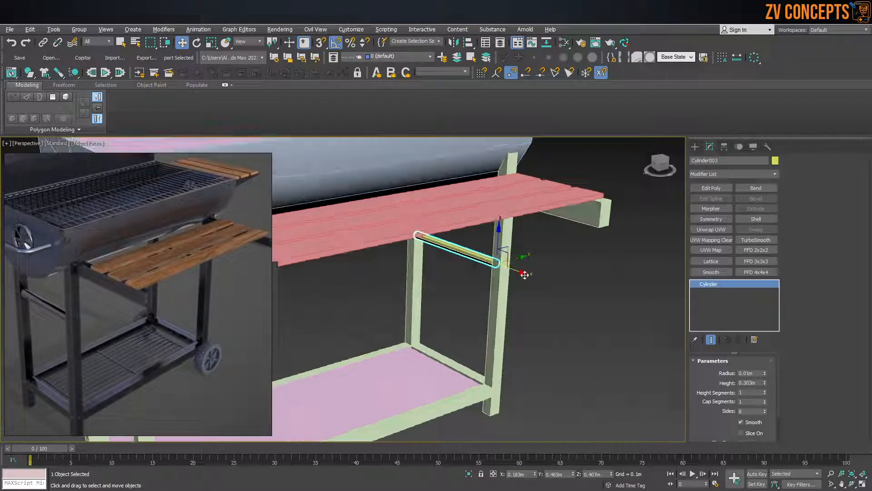
scroll(522, 276, "up", 3)
left_click_drag(482, 252, 479, 248)
scroll(477, 246, "down", 4)
middle_click_drag(477, 248, 630, 241, "alt")
scroll(636, 249, "down", 3)
left_click_drag(628, 247, 415, 248, "shift")
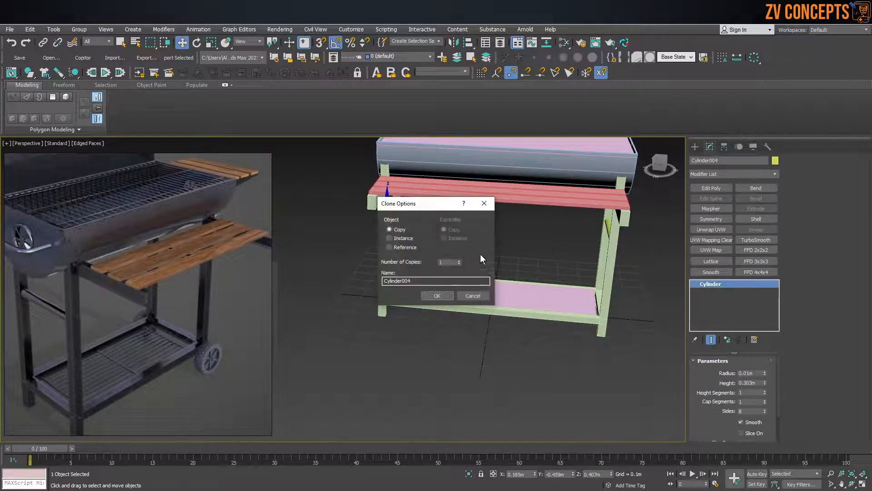
left_click(442, 295)
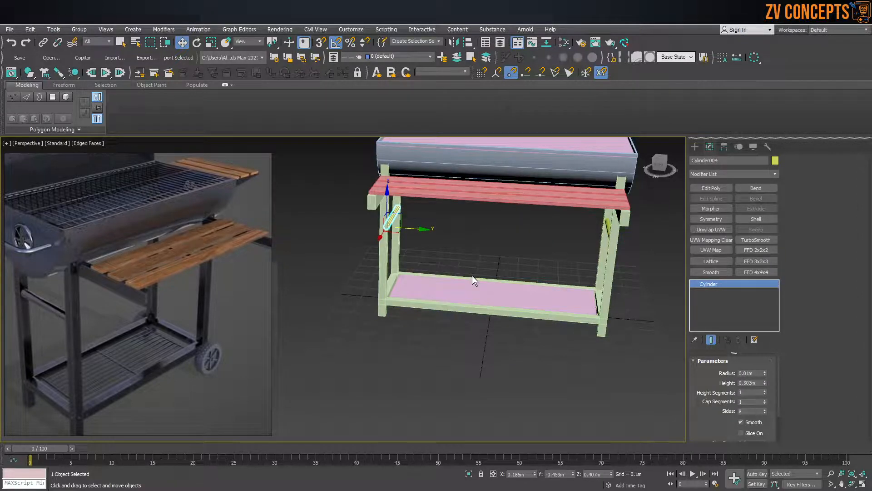
In the left view, move the copied crossbar to about Y -0.467 m, centring it on the leg's width.
key("f")
key("l")
scroll(446, 281, "up", 2)
scroll(448, 280, "down", 14)
middle_click_drag(645, 274, 527, 298)
scroll(528, 298, "up", 6)
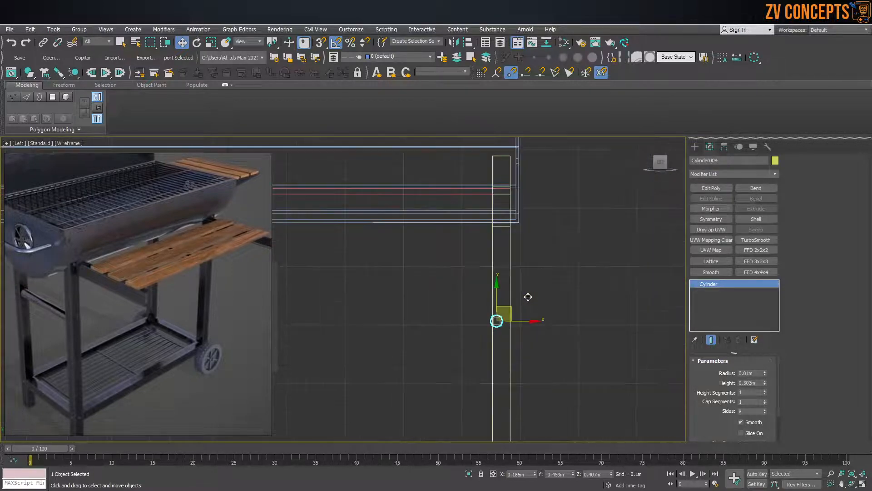
left_click_drag(527, 323, 531, 325)
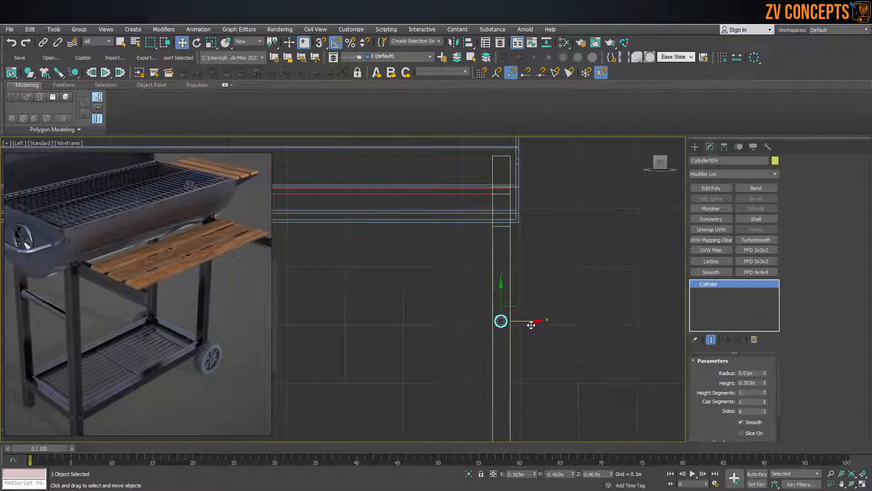
Return to a shaded perspective view and set the copied crossbar's radius to 0.013 m.
key("p")
scroll(529, 293, "down", 5)
middle_click_drag(531, 293, 591, 301, "alt")
scroll(592, 301, "down", 4)
middle_click_drag(514, 305, 576, 296, "alt")
key("F3")
scroll(472, 300, "up", 8)
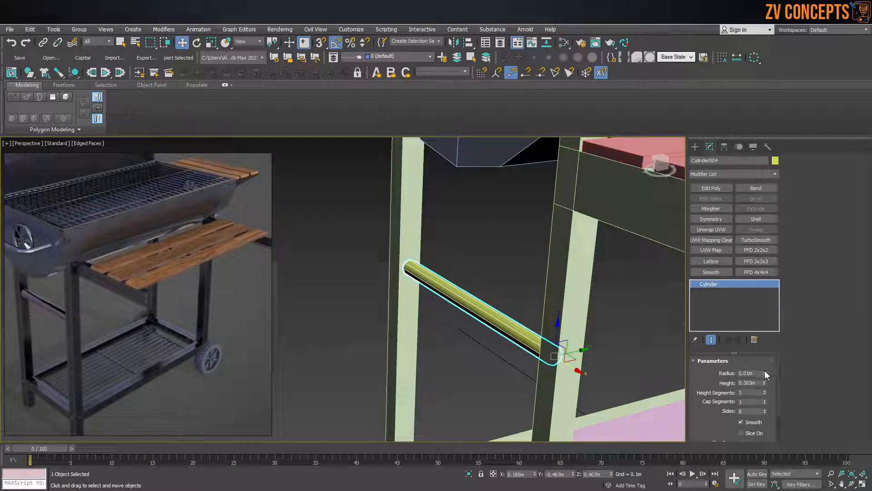
left_click_drag(766, 373, 767, 356)
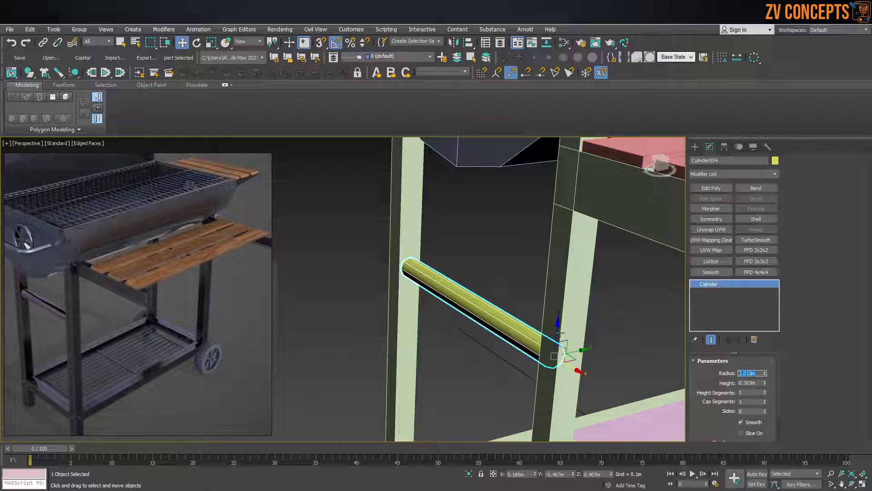
Set the original crossbar's radius to 0.013 m to match the copy, and clear the selection.
scroll(464, 315, "down", 10)
middle_click_drag(566, 306, 536, 304)
scroll(536, 303, "up", 7)
left_click(543, 287)
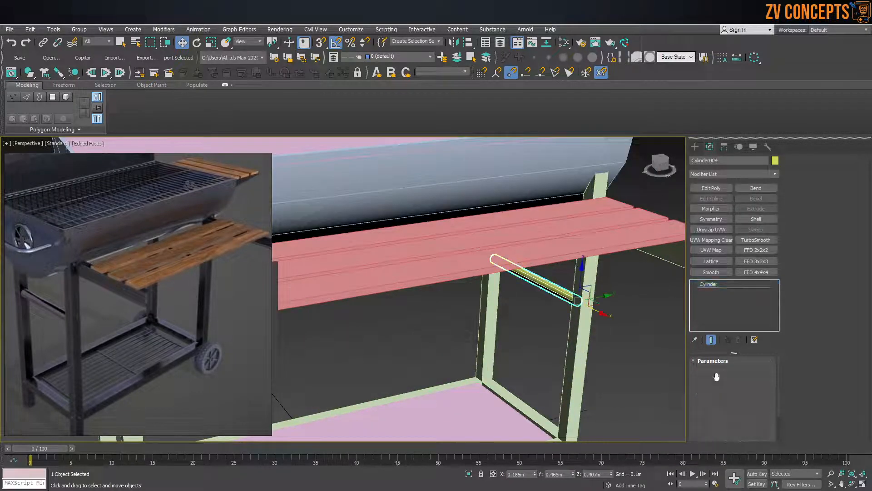
type("0.013m")
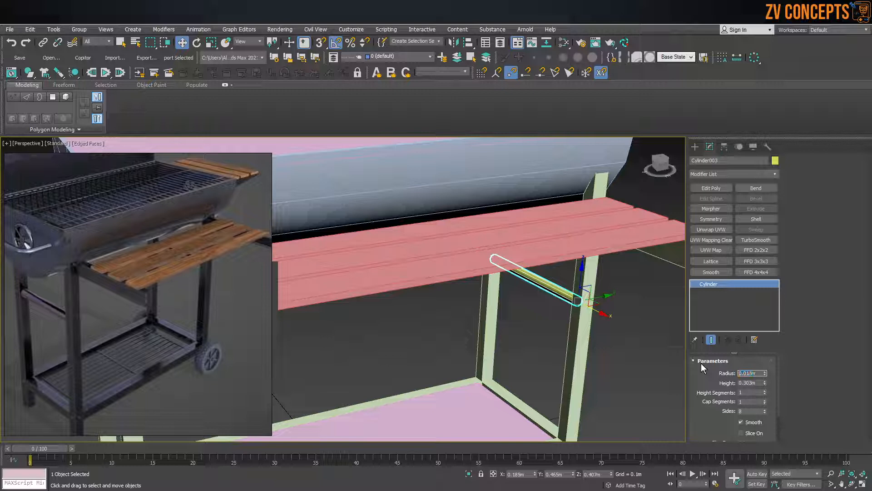
key("Return")
scroll(438, 259, "down", 5)
middle_click_drag(438, 259, 386, 255, "alt")
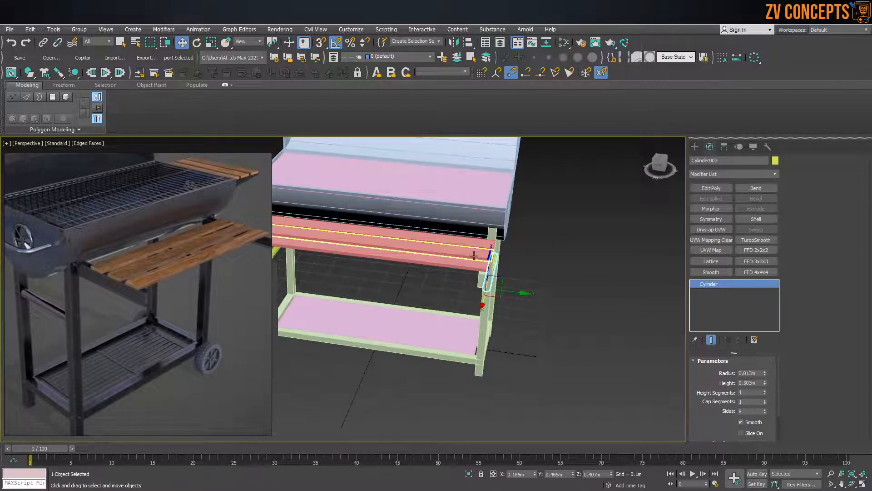
left_click(530, 257)
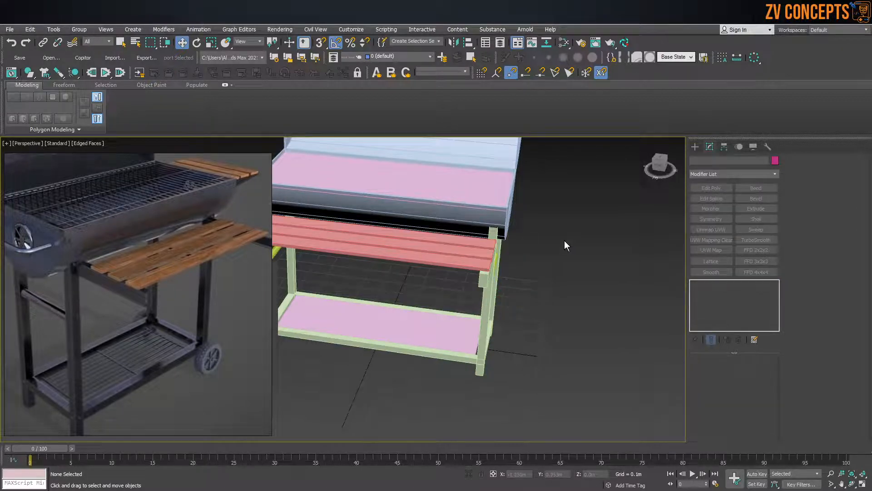
In the left view, copy one of the front shelf's planks along Y beside the grill, at about Y -1.017 m.
middle_click_drag(564, 242, 544, 260, "alt")
left_click(449, 270)
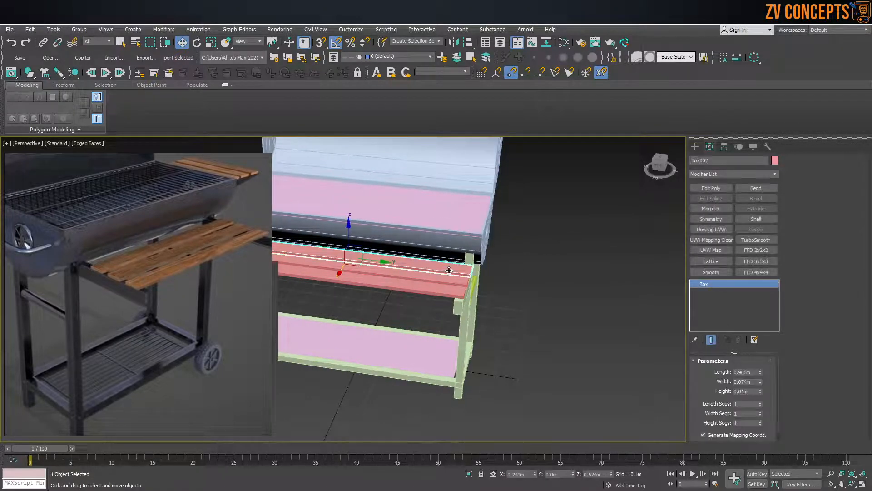
key("f")
key("z")
scroll(451, 271, "down", 8)
key("l")
scroll(456, 263, "down", 5)
scroll(456, 263, "up", 5)
mouse_move(459, 273)
left_mouse_down("shift")
mouse_move(629, 274)
mouse_move(621, 278)
left_mouse_up("shift")
key("Return")
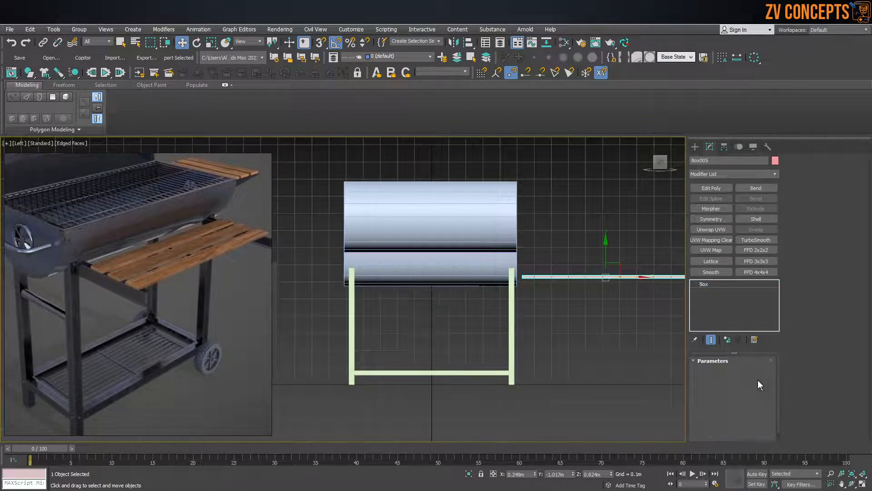
Increase the copied plank's height to about 0.087 m and move it farther from the grill, to about Y -1.26 m.
mouse_move(760, 391)
left_mouse_down()
mouse_move(763, 298)
mouse_move(745, 41)
left_mouse_up()
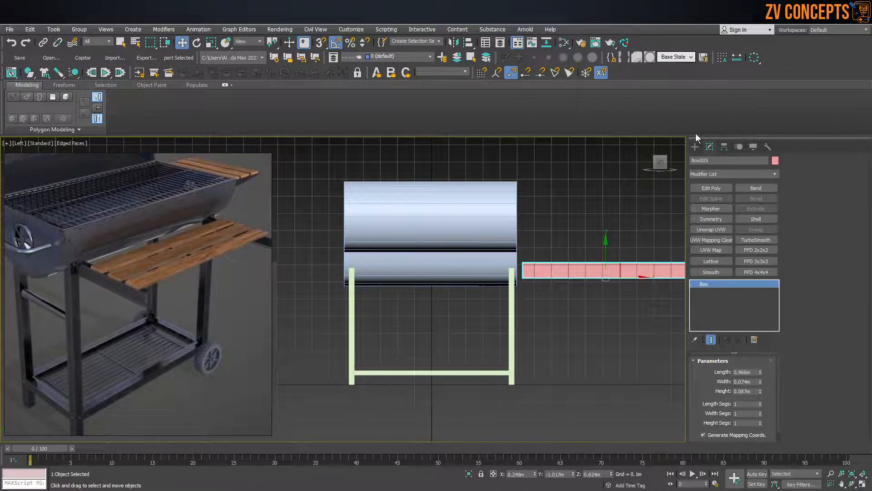
scroll(558, 221, "up", 3)
scroll(562, 249, "down", 6)
scroll(568, 256, "up", 5)
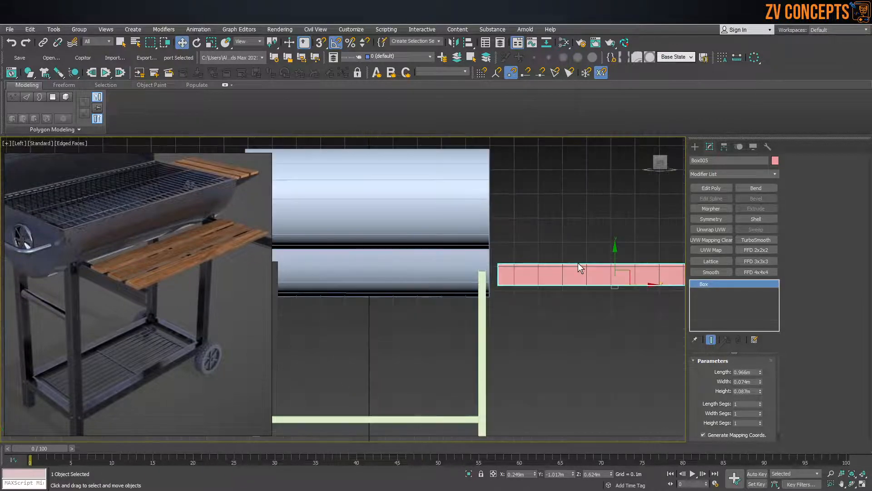
scroll(644, 285, "down", 3)
left_click_drag(614, 290, 648, 292)
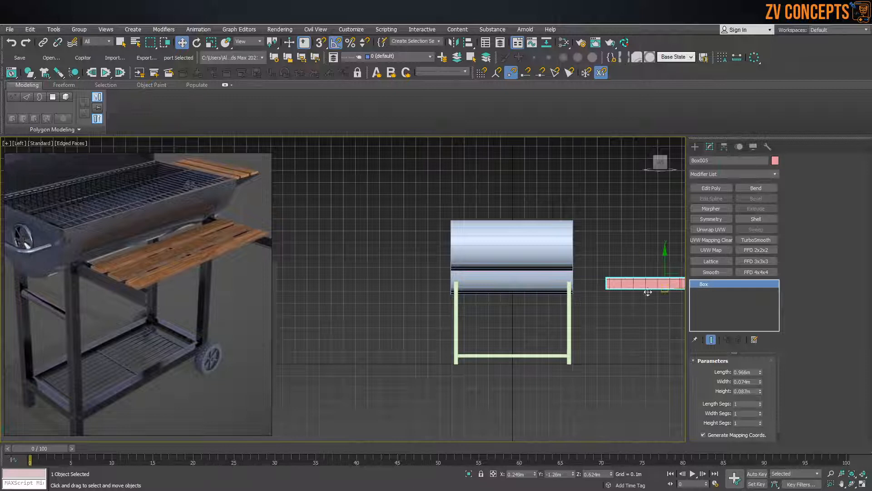
Select all grill parts except the copied box and rotate them a quarter turn about the vertical axis.
left_click_drag(592, 241, 384, 449)
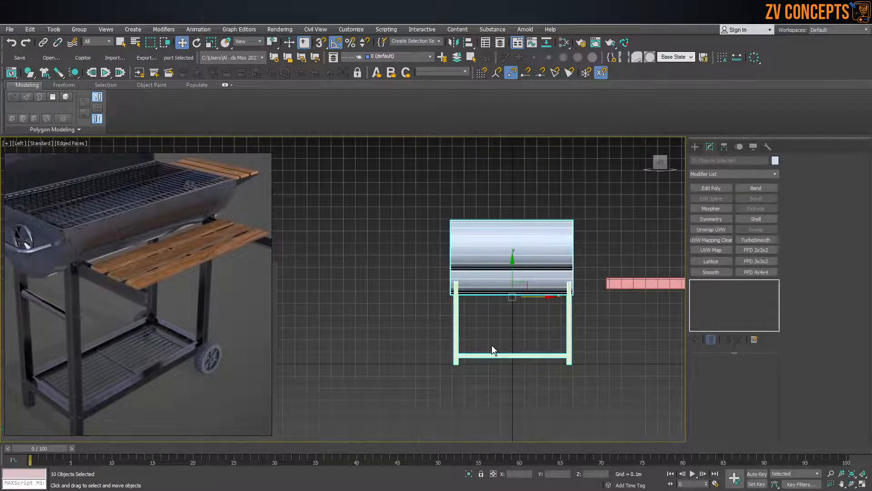
key("e")
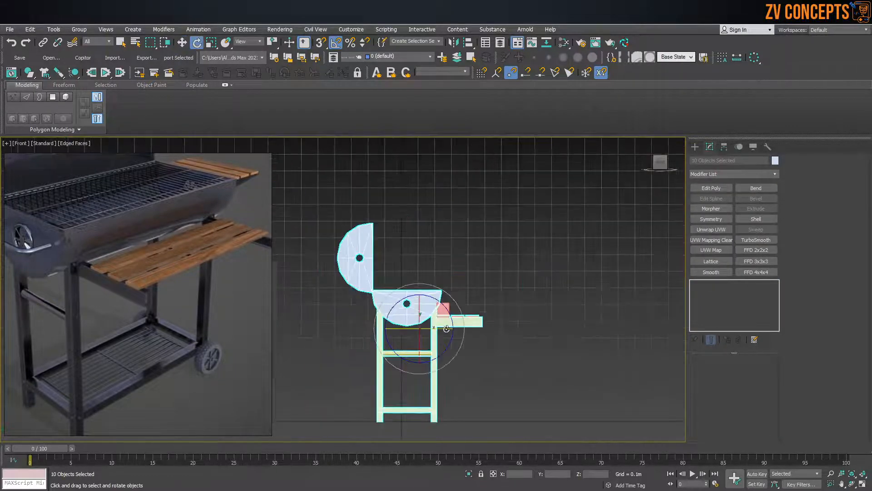
left_click_drag(528, 294, 486, 296)
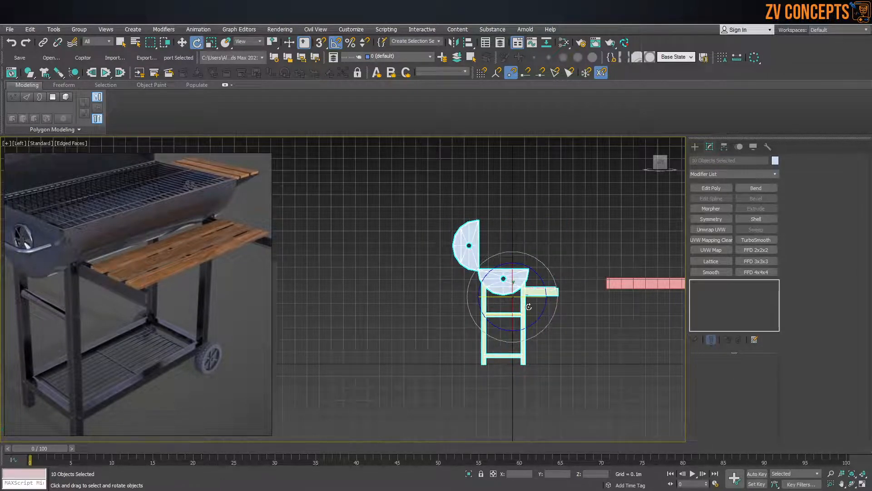
key("f")
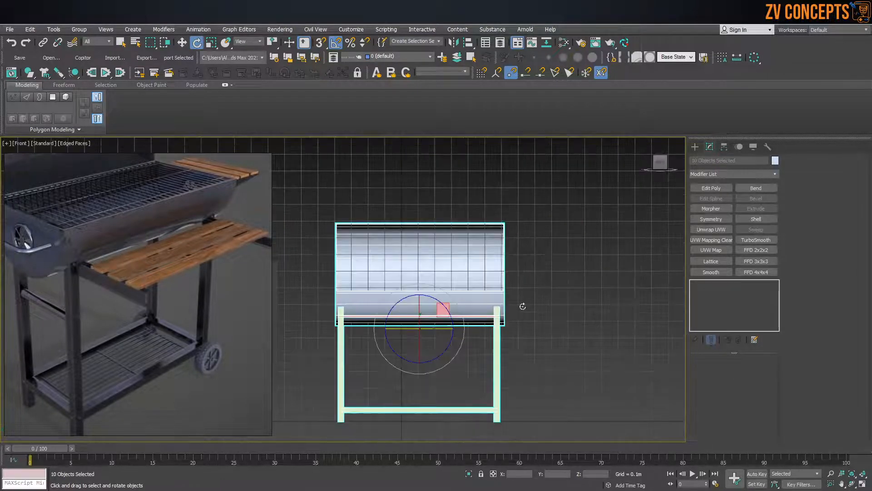
In the front view, move the copied box against the barrel's end, at about X 0.657 m and Z 0.629 m.
left_click(694, 147)
left_click(639, 256)
left_click(447, 311)
key("w")
mouse_move(466, 317)
left_mouse_down()
mouse_move(555, 308)
mouse_move(491, 331)
mouse_move(457, 308)
left_mouse_up()
scroll(540, 307, "up", 5)
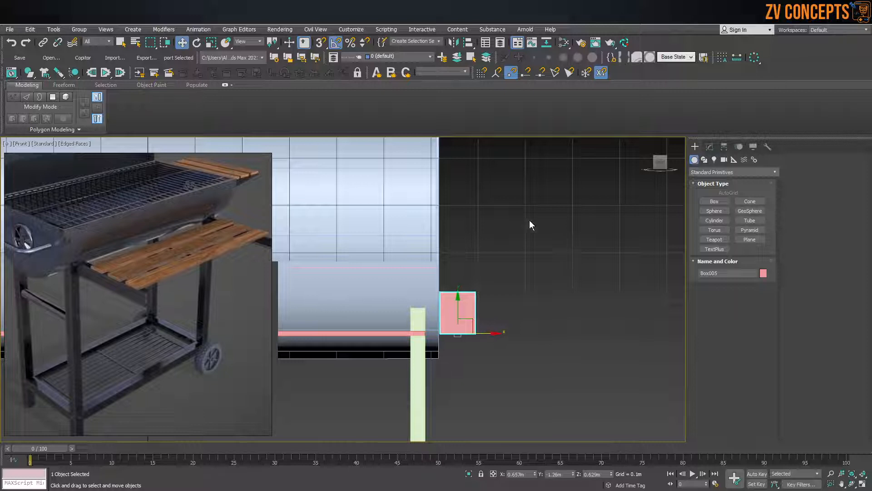
Convert the box at the barrel's end to an Editable Poly.
scroll(486, 301, "down", 3)
right_click(486, 297)
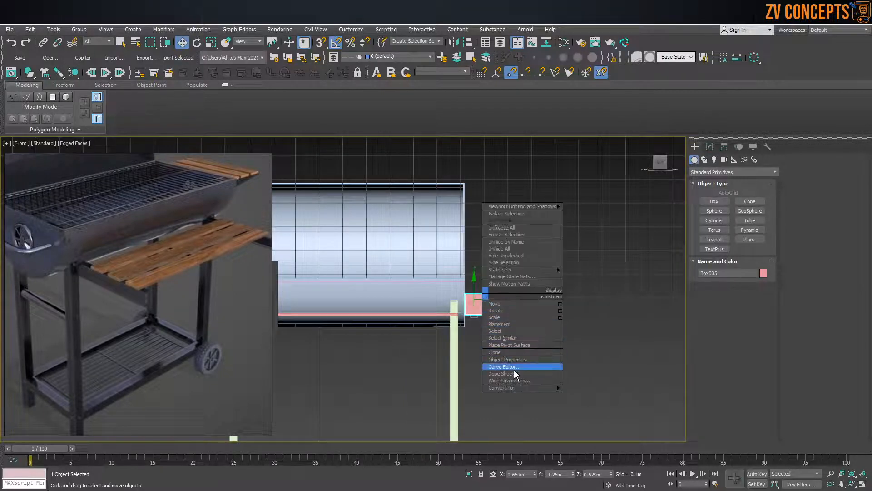
mouse_move(522, 389)
left_click(608, 394)
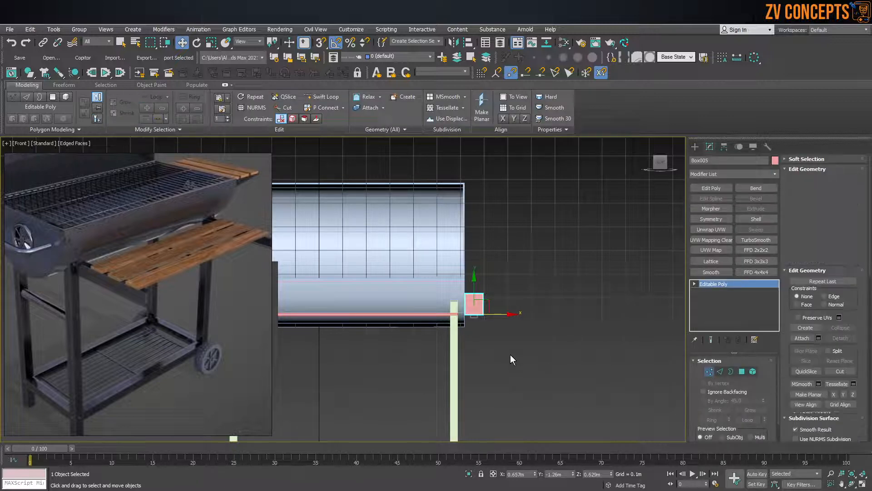
Move the box's vertices into a tapered side bracket: extend the outer end away from the barrel and raise its lower corner.
key("1")
left_click_drag(474, 248, 541, 296)
left_click_drag(567, 332, 463, 301)
scroll(524, 312, "up", 4)
left_click(562, 323)
left_click_drag(535, 354, 521, 259)
left_click_drag(391, 370, 390, 370)
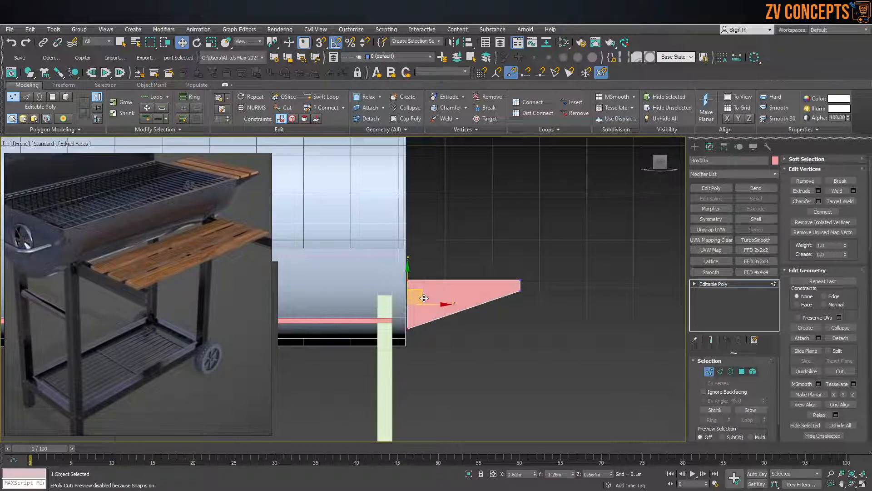
left_click_drag(428, 303, 427, 303)
In the top view, bring the bracket along Y beside the barrel's end and shorten its depth to a narrow bar.
key("t")
key("z")
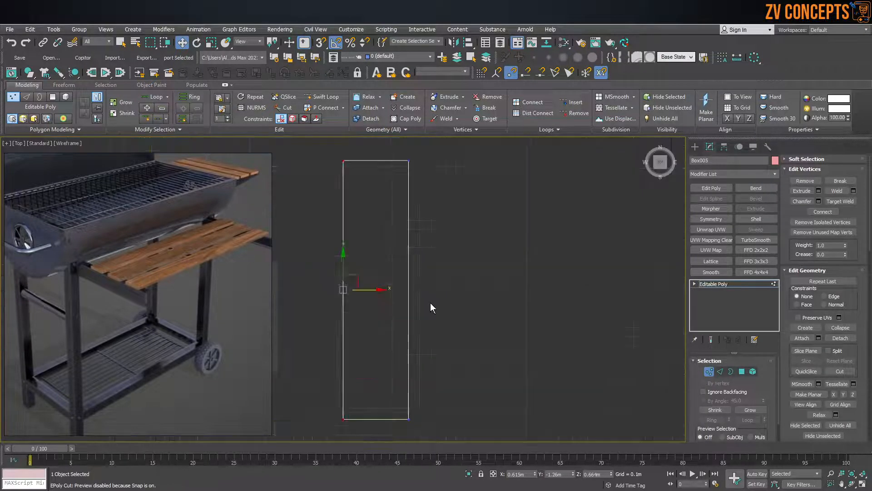
scroll(430, 303, "down", 5)
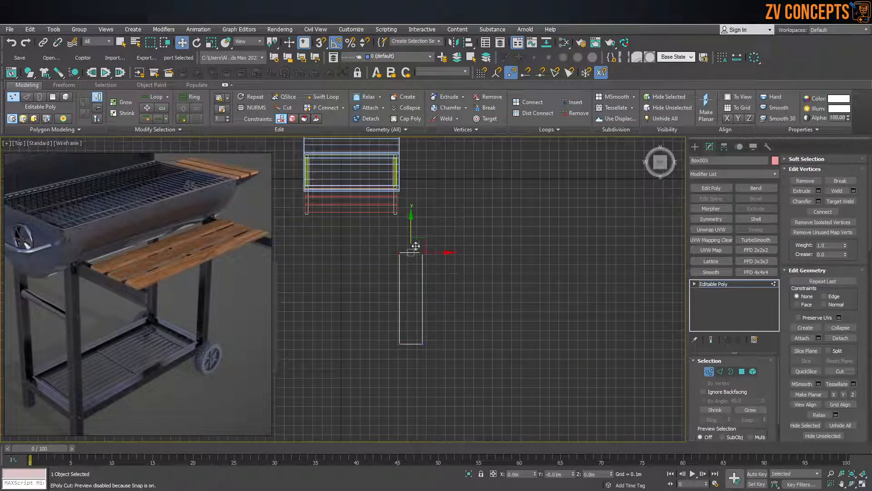
left_click_drag(416, 246, 447, 119)
left_click(696, 146)
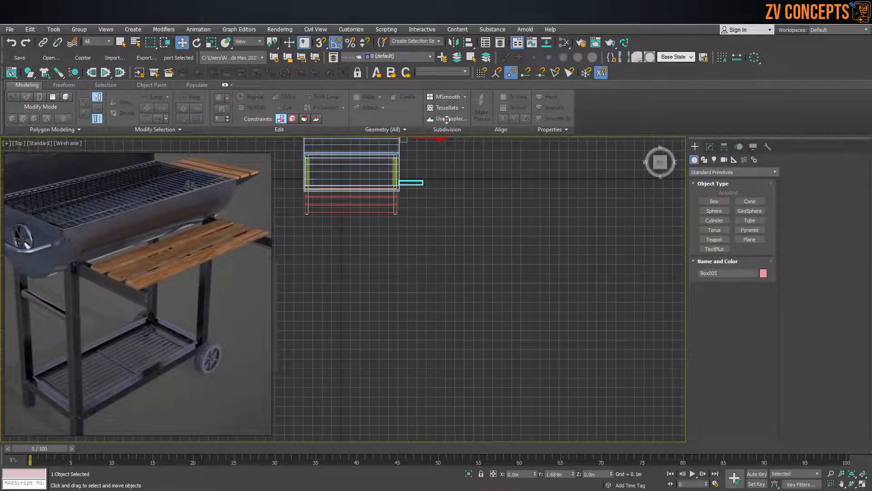
Thin the side bracket further by moving its rear vertices along Y towards the front, and leave vertex editing.
scroll(400, 181, "up", 3)
middle_click_drag(434, 214, 443, 280)
scroll(447, 277, "up", 2)
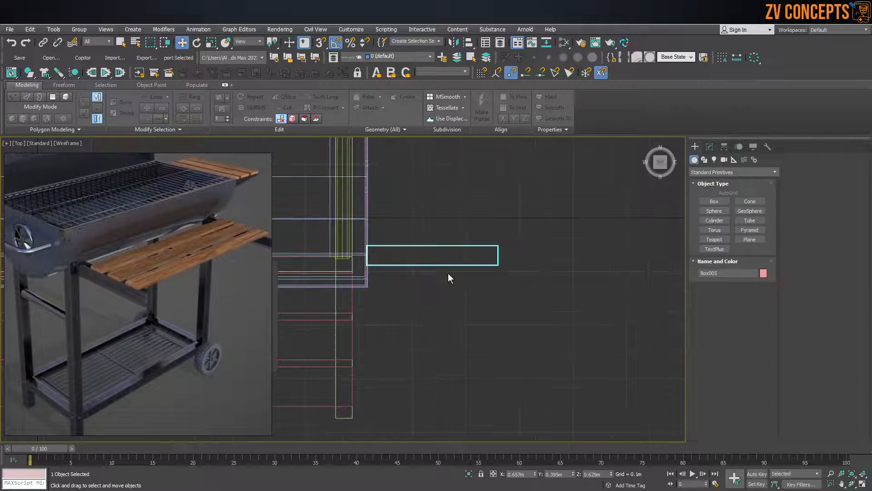
key("1")
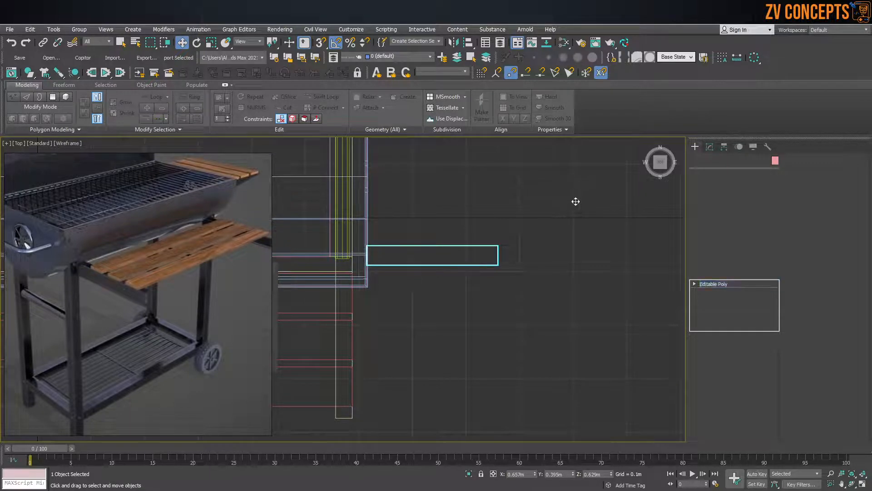
key("alt+c")
left_click_drag(427, 219, 457, 233)
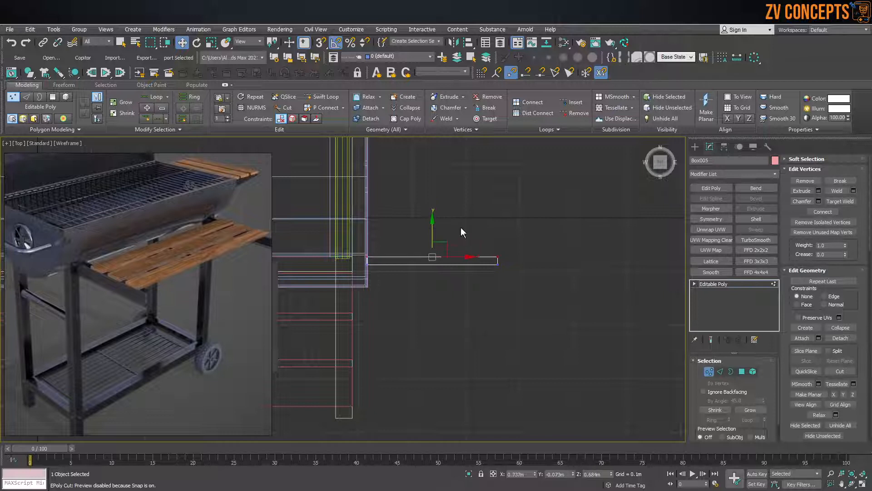
left_click(695, 146)
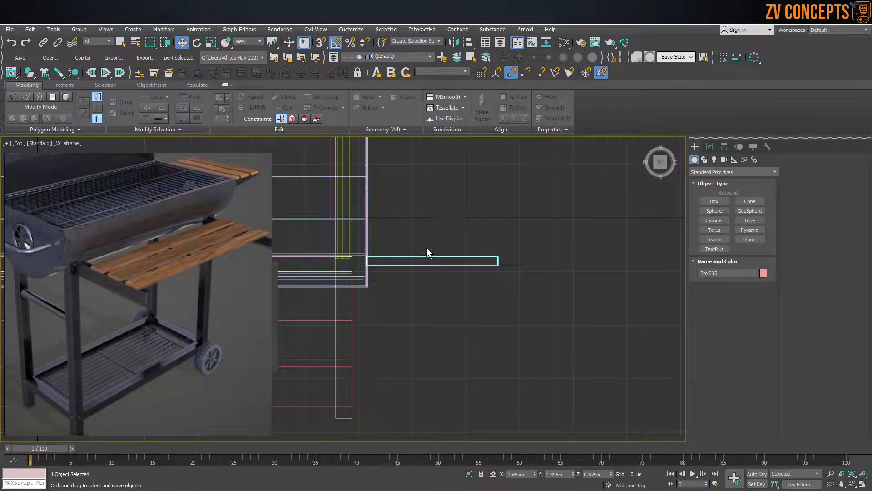
Centre the side bracket's pivot on the object.
scroll(444, 236, "down", 5)
left_click(709, 146)
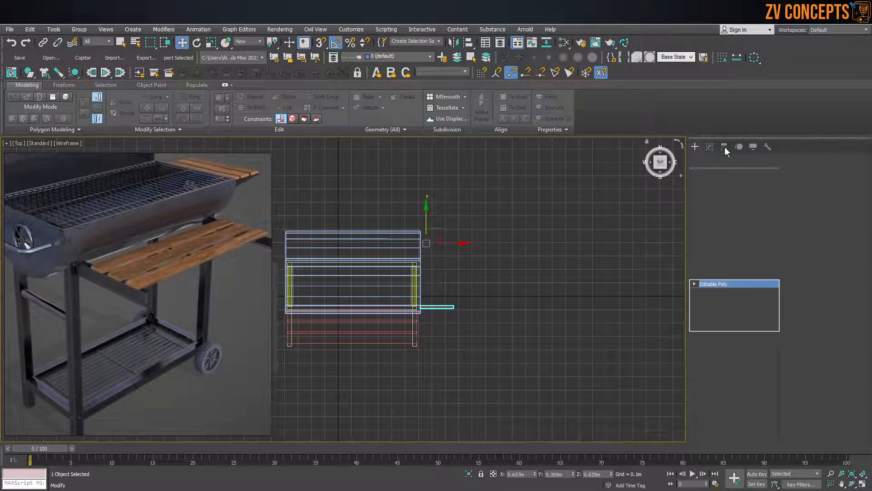
left_click(724, 146)
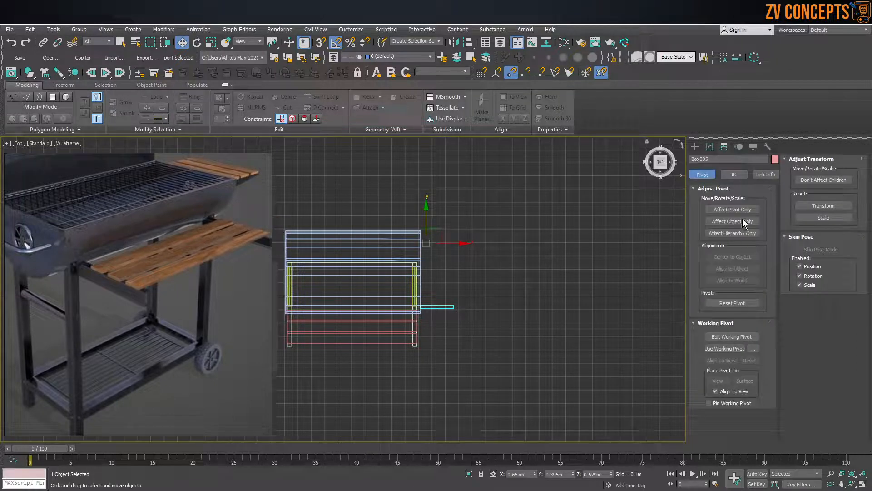
left_click(741, 209)
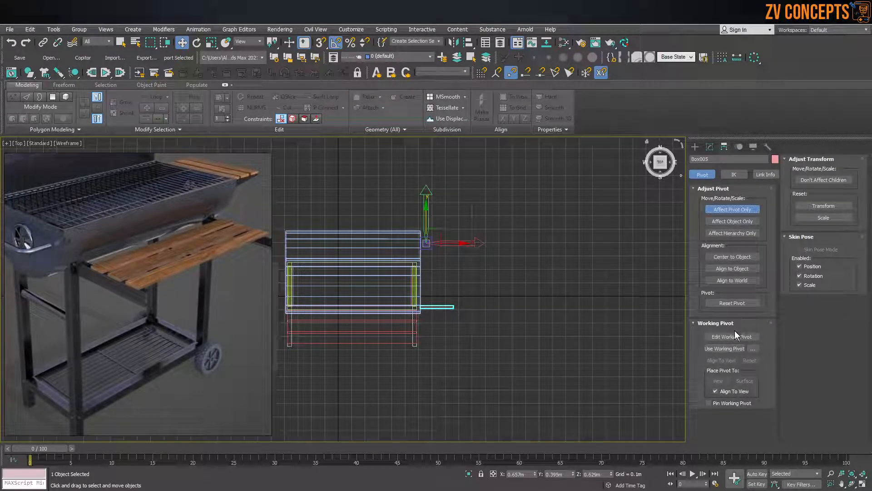
left_click(737, 256)
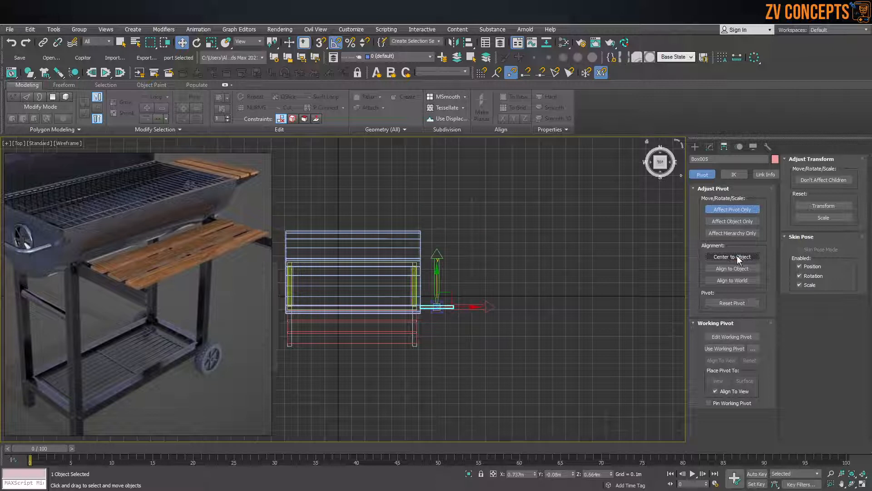
In the front view, snap the side bracket's pivot to its inner edge at the barrel's end, and leave pivot editing.
key("f")
key("z")
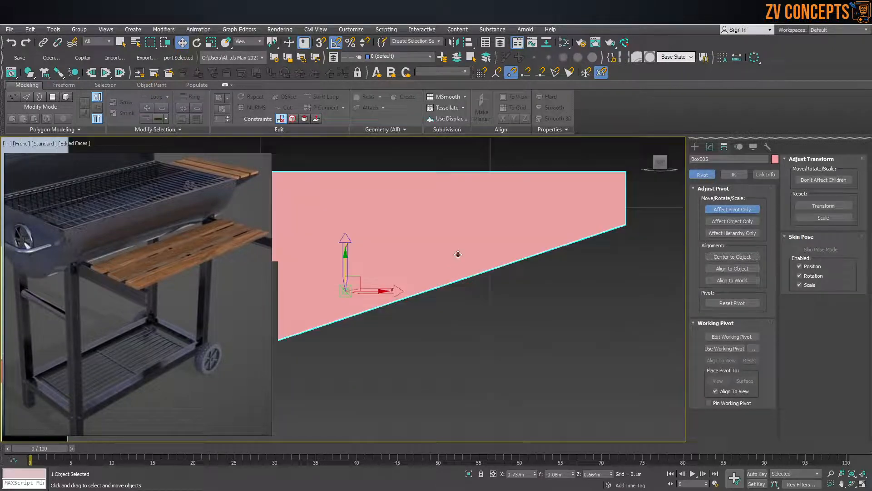
scroll(538, 250, "down", 3)
key("s")
left_click_drag(523, 263, 392, 217)
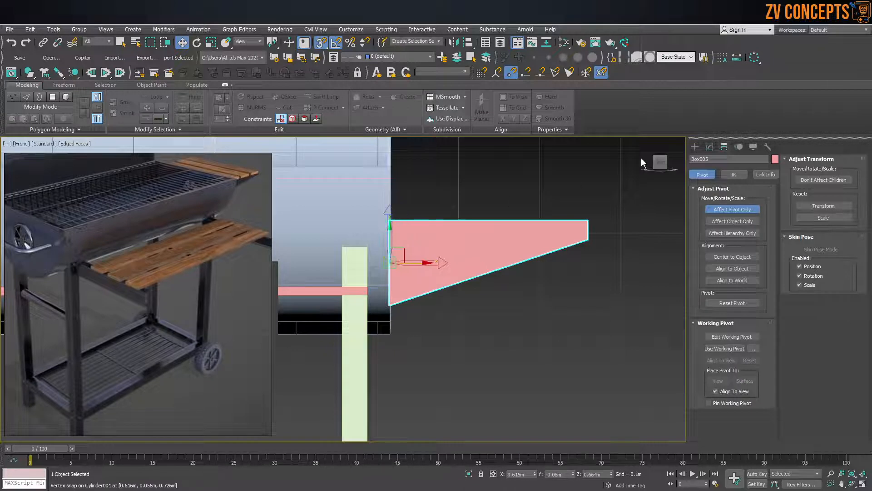
left_click(696, 147)
left_click(614, 202)
Raise the side bracket along the barrel's end to Z about 0.705 m with snapping off, and deselect it.
scroll(490, 246, "down", 2)
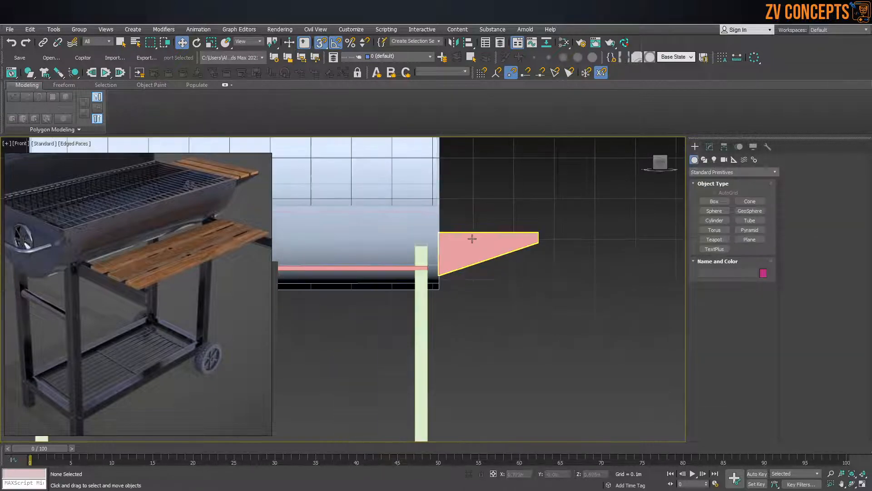
left_click(473, 238)
key("s")
left_click_drag(439, 222, 443, 209)
left_click(498, 204)
Shift the side bracket to Y about -0.042 m and copy it along Y to about 0.188 m as the second bracket.
key("p")
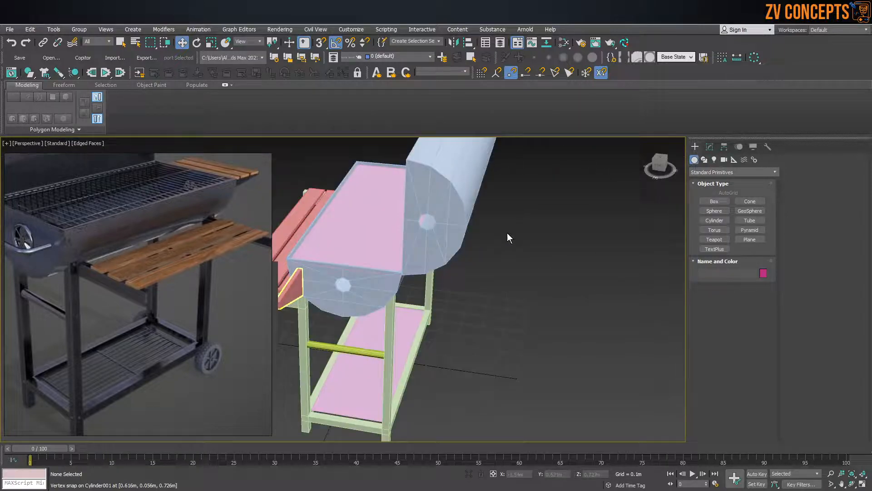
middle_click_drag(401, 181, 373, 281, "alt")
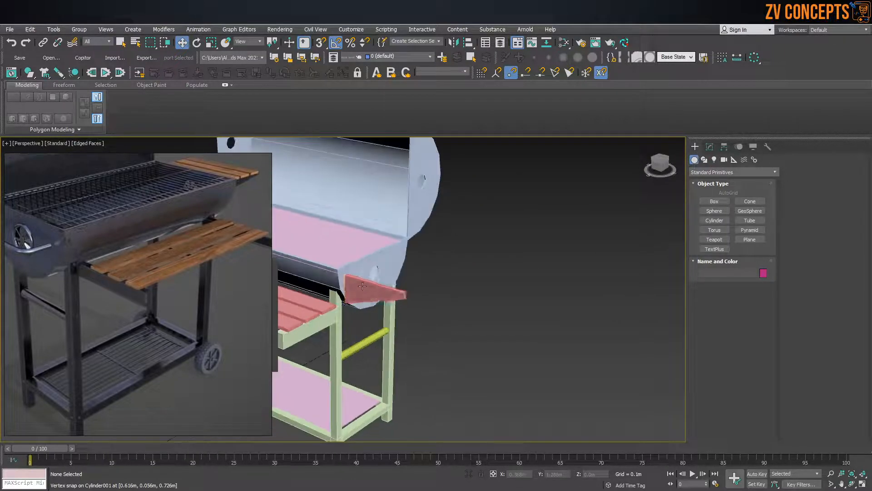
left_click(373, 280)
left_click_drag(373, 279, 373, 278)
middle_click_drag(373, 278, 396, 266, "alt")
scroll(369, 279, "up", 4)
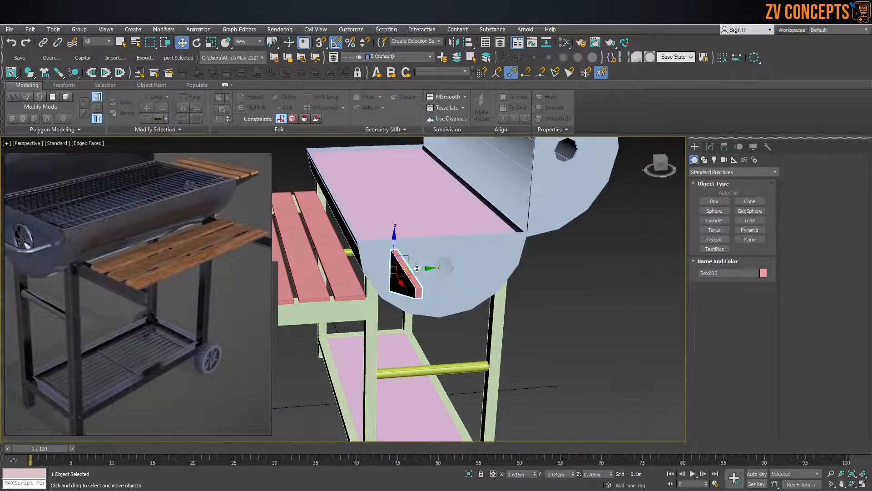
mouse_move(419, 268)
left_mouse_down("shift")
mouse_move(515, 268)
mouse_move(518, 280)
left_mouse_up("shift")
left_click(440, 297)
Copy a front shelf slat out beside the grill and rotate the copy to run from front to back.
mouse_move(444, 267)
middle_mouse_down("alt")
mouse_move(491, 279)
mouse_move(500, 268)
middle_mouse_up("alt")
scroll(507, 242, "down", 2)
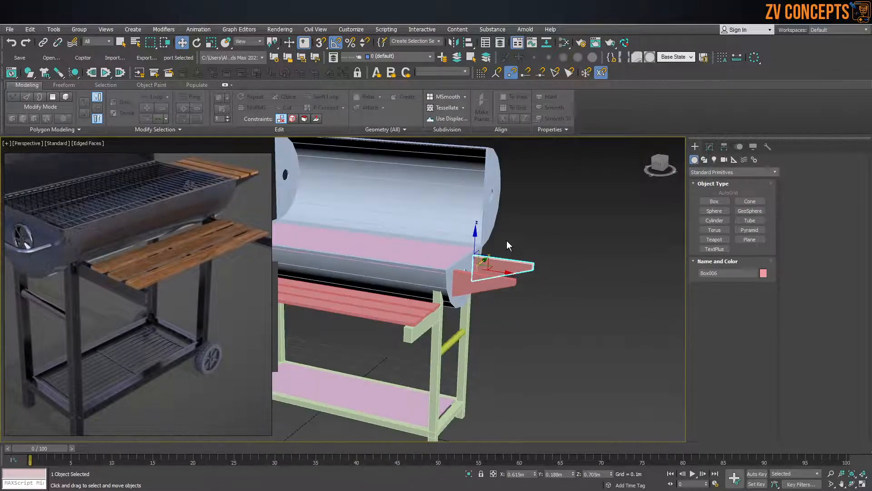
middle_click_drag(512, 227, 495, 237, "alt")
left_click(398, 323)
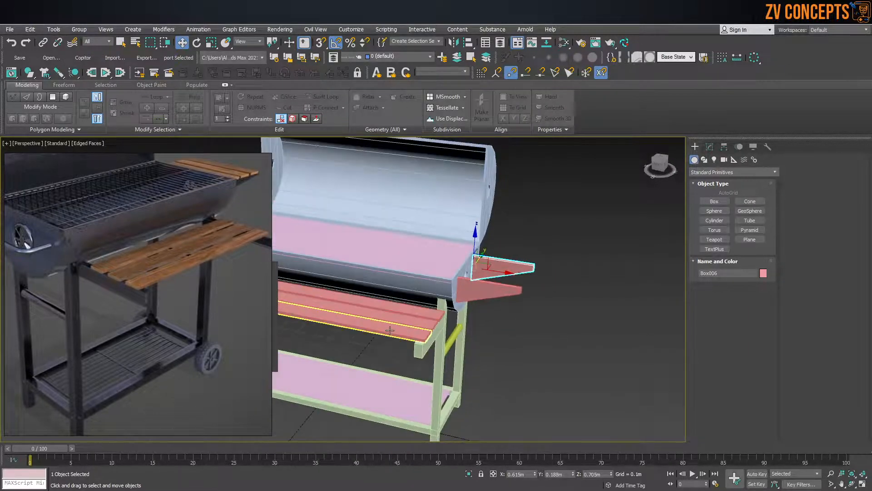
scroll(398, 322, "down", 4)
mouse_move(395, 322)
left_mouse_down("shift")
mouse_move(492, 343)
mouse_move(463, 336)
mouse_move(466, 347)
mouse_move(505, 347)
left_mouse_up("shift")
left_click(437, 296)
key("e")
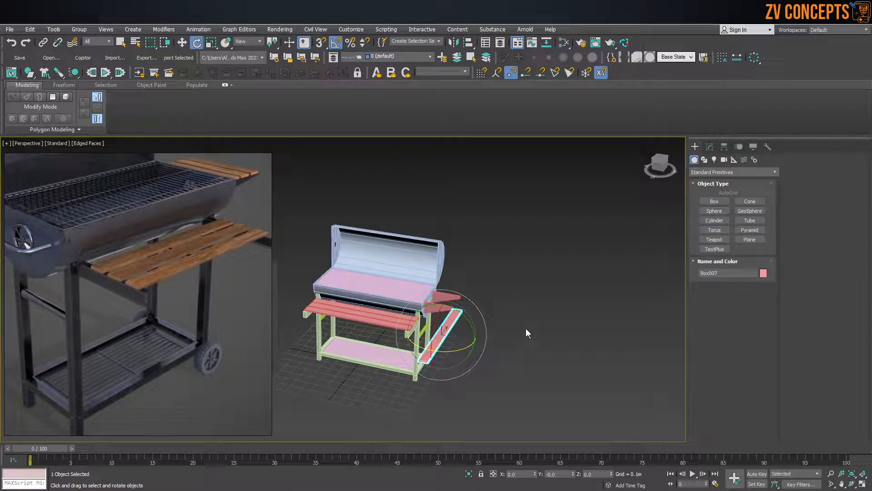
Raise the copied slat above the side brackets to Z about 0.947 m and move it along Y to about -0.01 m.
scroll(501, 317, "down", 3)
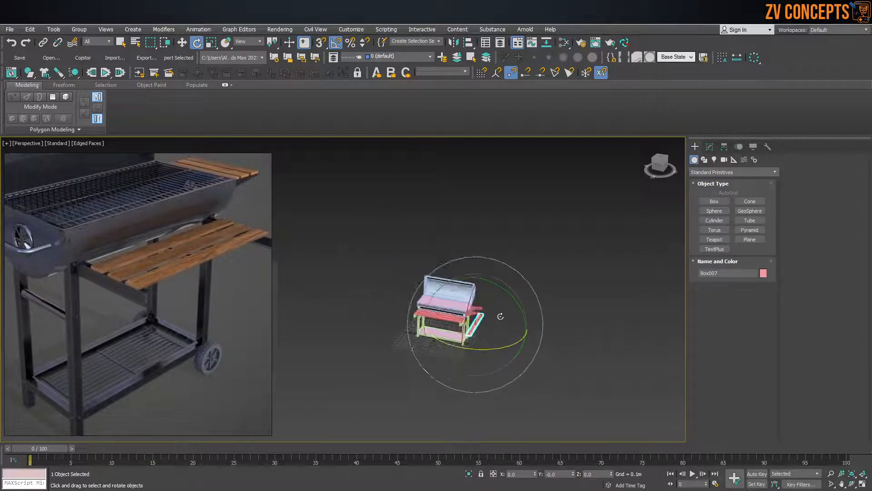
scroll(500, 316, "up", 8)
key("w")
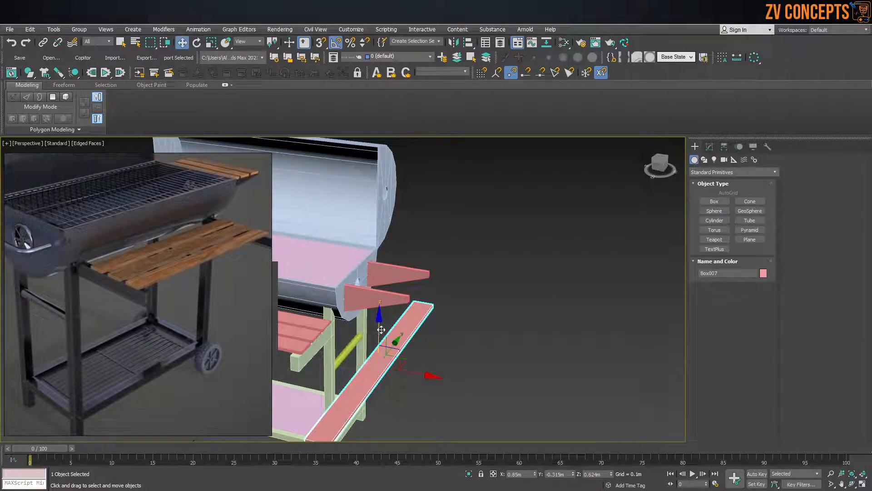
key("equal")
key("equal")
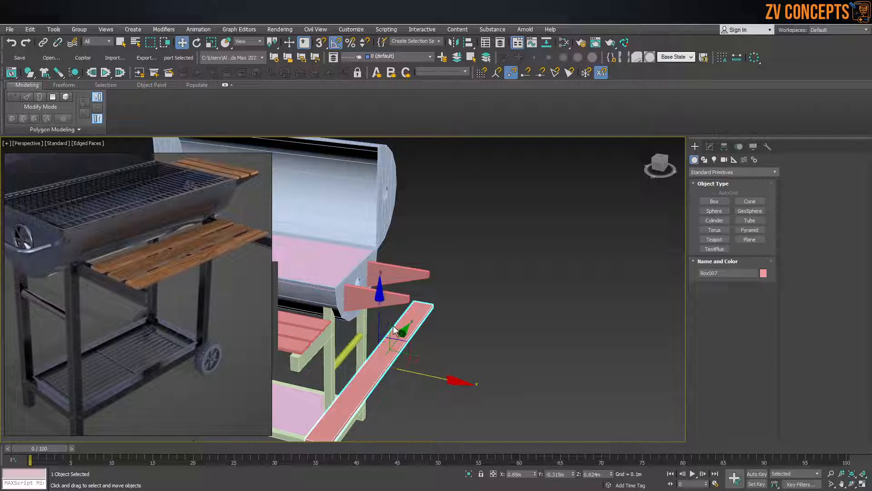
left_click_drag(395, 330, 392, 247)
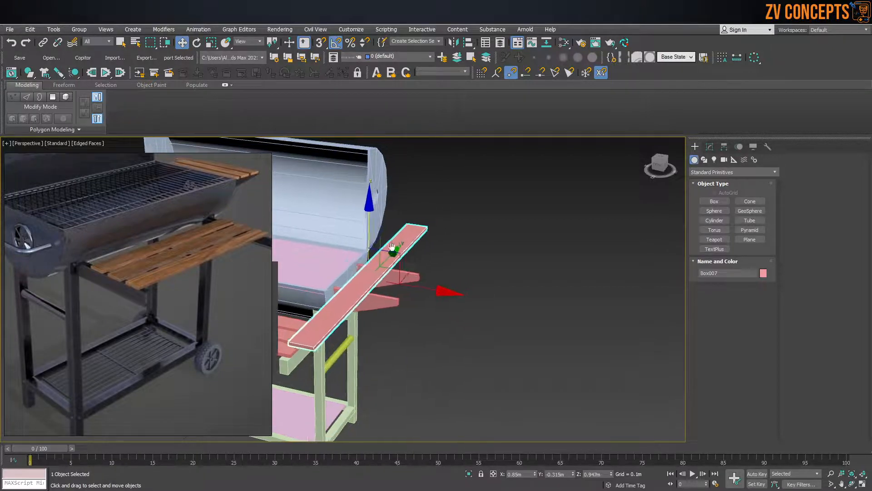
middle_click_drag(391, 247, 352, 267, "alt")
left_click_drag(431, 257, 508, 238)
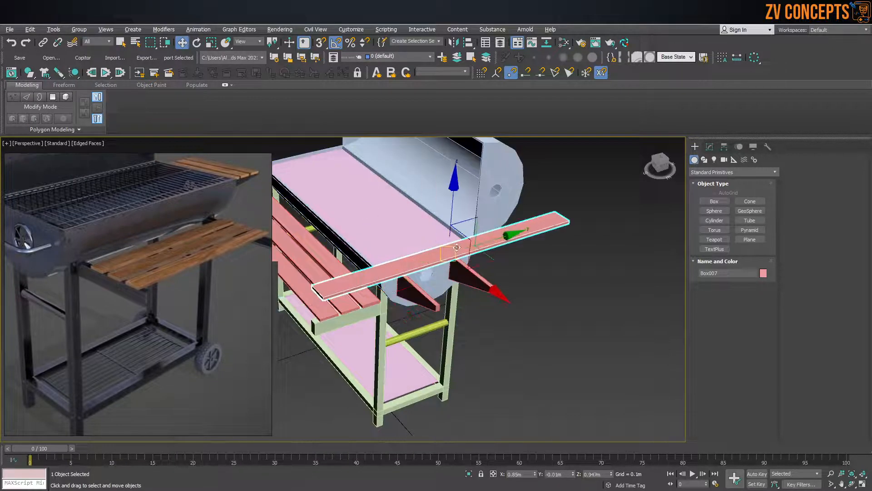
middle_click_drag(456, 247, 460, 200, "alt")
Move the copied slat along X to about 0.667 m and lower it onto the side brackets at Z about 0.754 m.
left_click(461, 197)
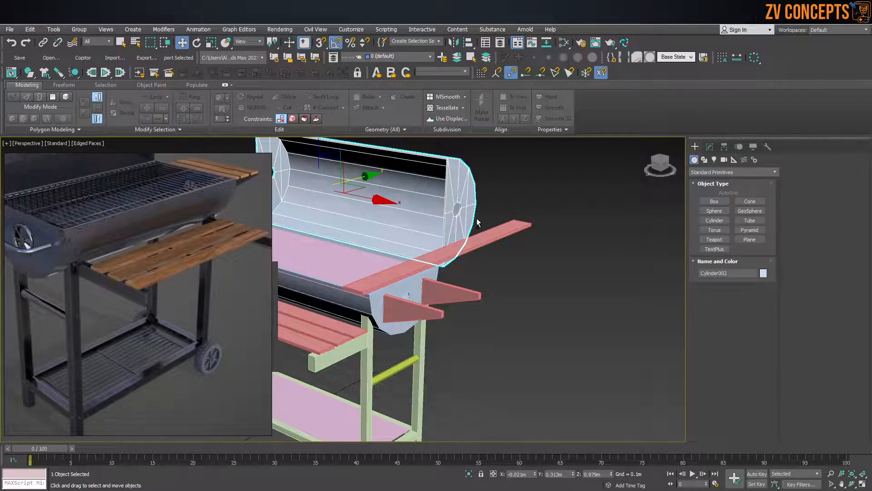
left_click(484, 241)
mouse_move(460, 212)
left_mouse_down()
mouse_move(462, 234)
mouse_move(460, 217)
left_mouse_up()
middle_click_drag(460, 217, 498, 296, "alt")
left_click_drag(499, 296, 441, 284)
middle_click_drag(442, 284, 384, 268, "alt")
scroll(412, 284, "up", 2)
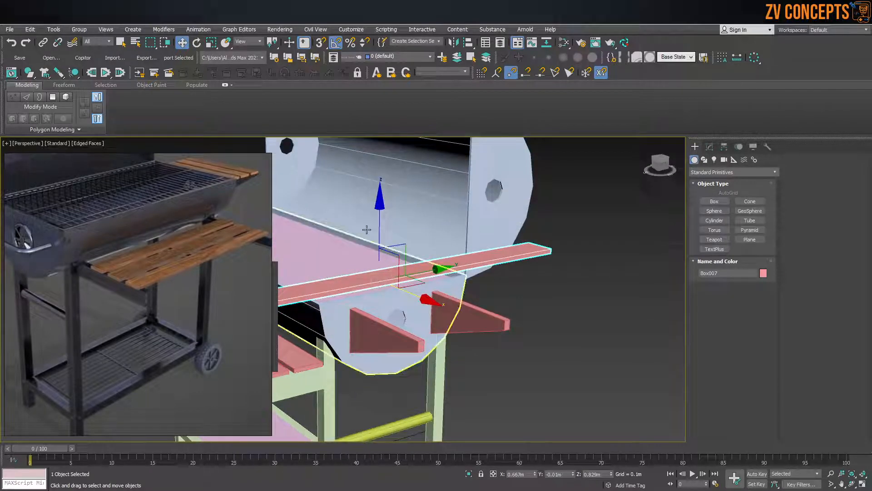
left_click_drag(380, 205, 411, 231)
middle_click_drag(460, 269, 309, 321, "alt")
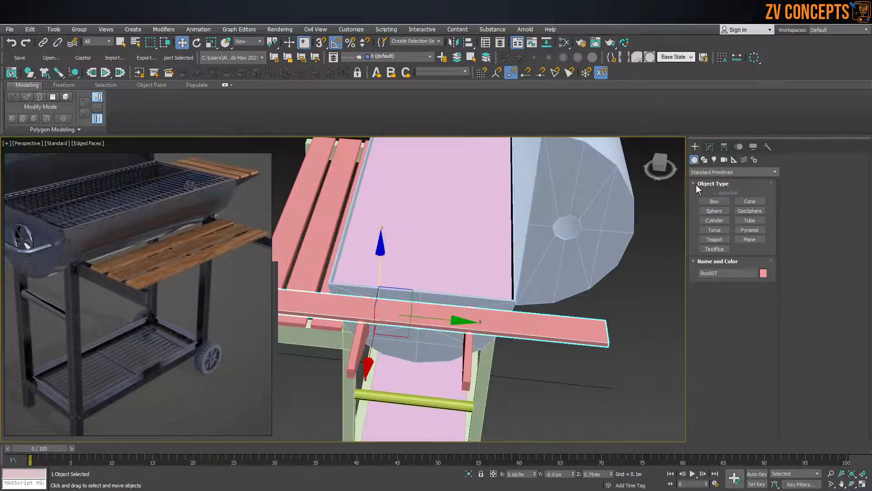
Shorten the side slat to a length of 0.29 m and centre it along Y across both brackets.
left_click(712, 147)
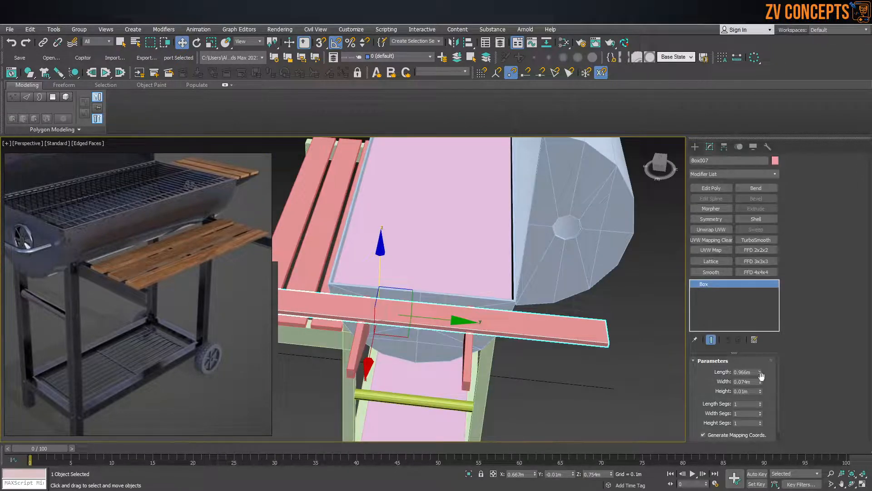
left_click_drag(761, 373, 774, 404)
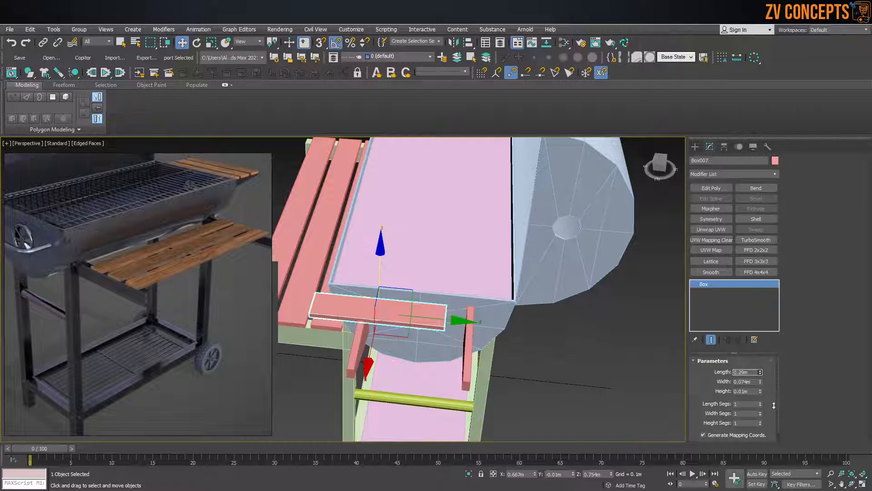
left_click_drag(441, 318, 483, 324)
middle_click_drag(405, 345, 449, 321, "alt")
Set the side slat's width to 0.06 m and move it along X against the barrel's end.
scroll(449, 321, "up", 3)
left_click_drag(760, 382, 763, 389)
left_click_drag(475, 334, 464, 329)
middle_click_drag(463, 329, 446, 318, "alt")
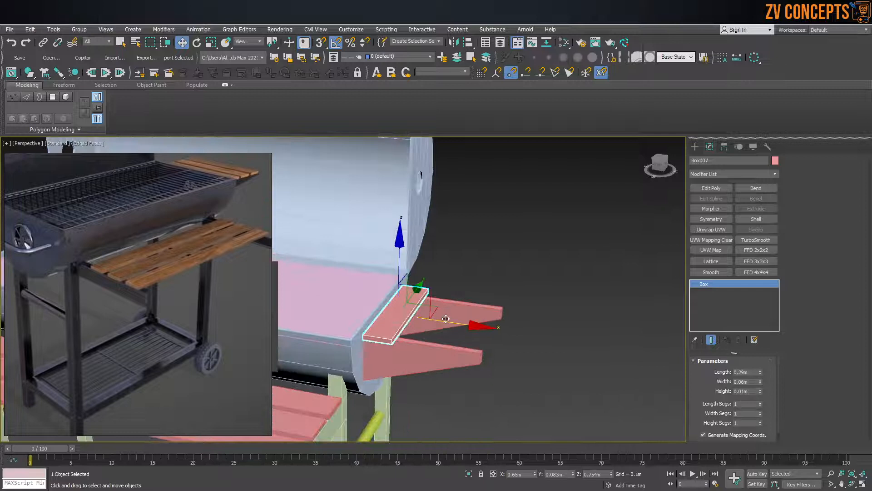
Place two copies of the side slat outward along X, at about 0.718 m and 0.789 m.
left_click_drag(448, 319, 479, 323, "shift")
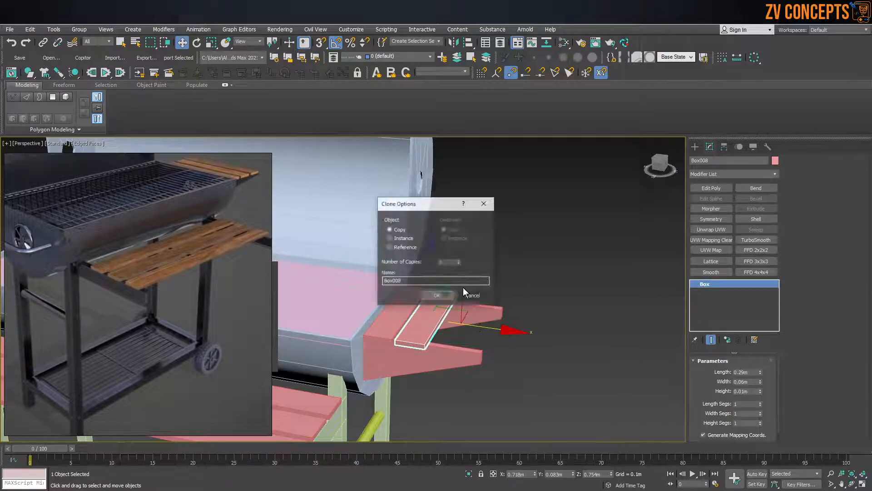
left_click(452, 296)
left_click_drag(458, 323, 486, 328, "shift")
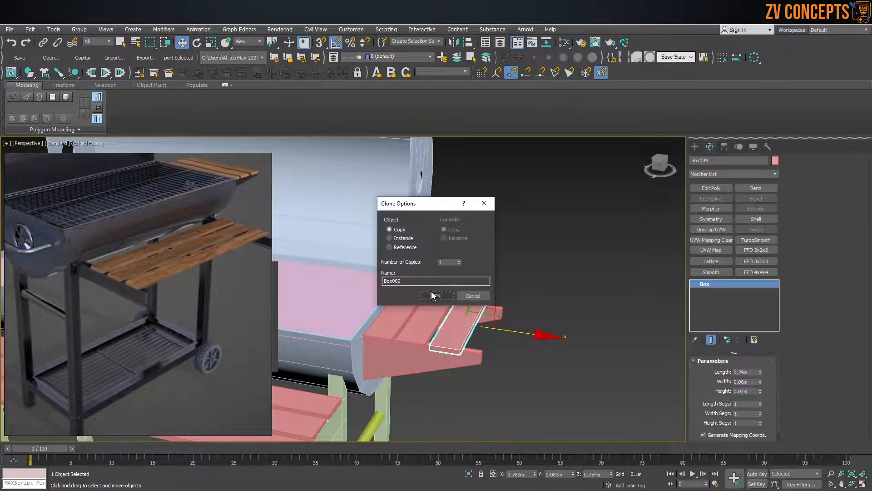
left_click(435, 293)
Select both tapered side brackets together and apply an Edit Poly modifier to them.
left_click(470, 357)
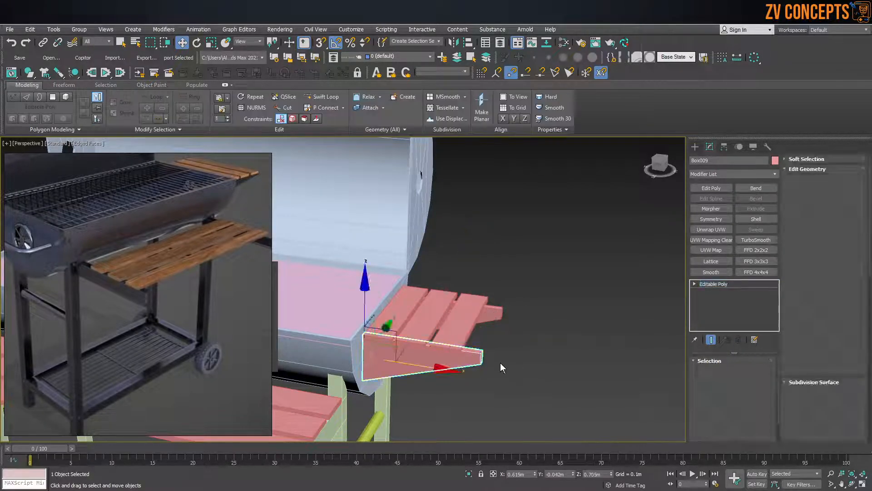
left_click(500, 362)
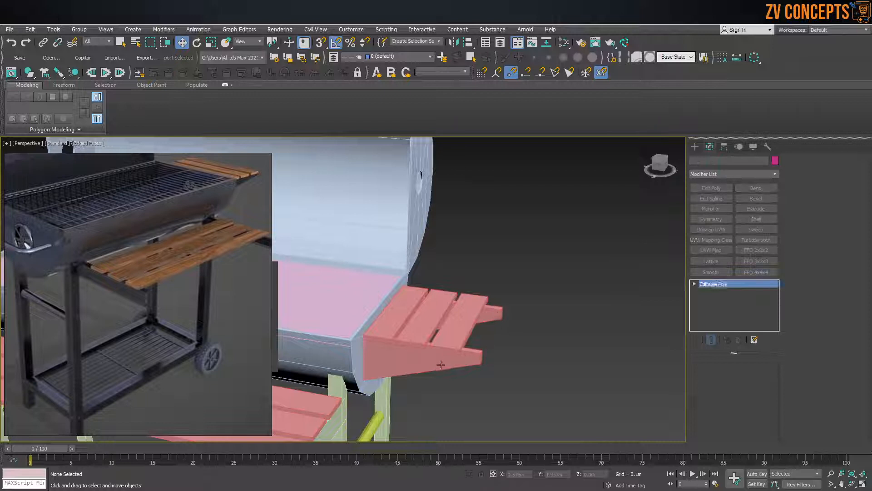
left_click(441, 365)
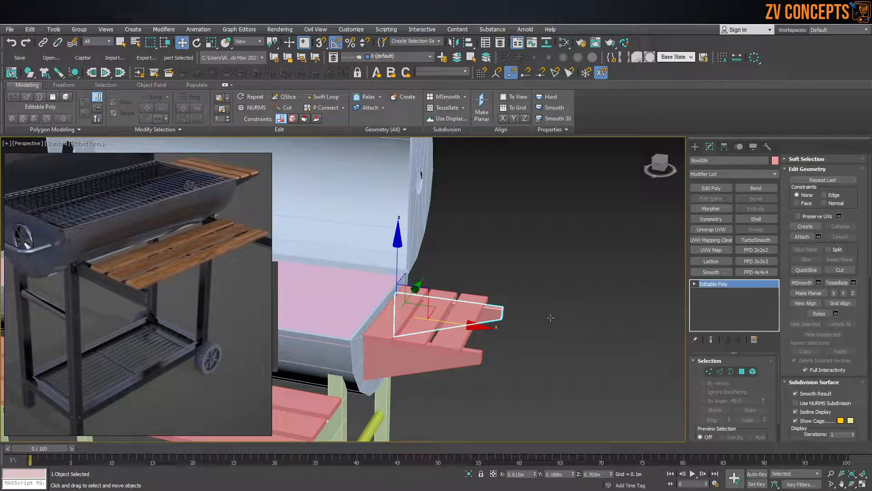
left_click(443, 360)
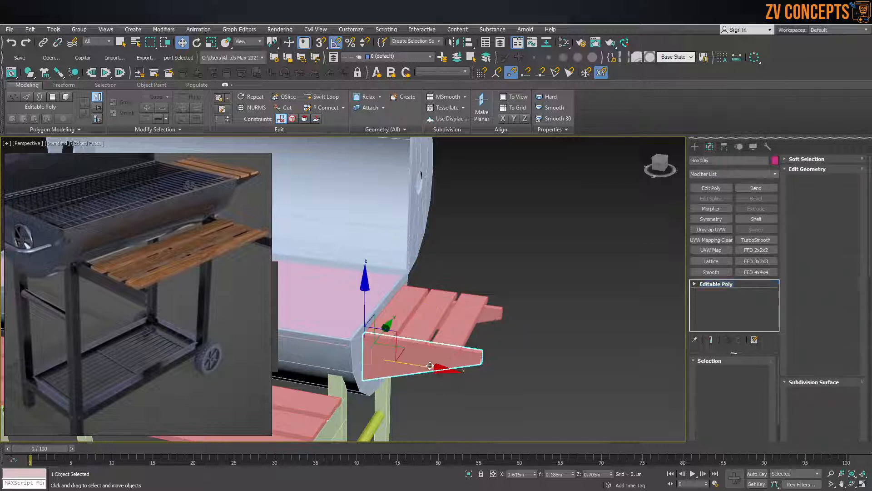
left_click(491, 313, "ctrl")
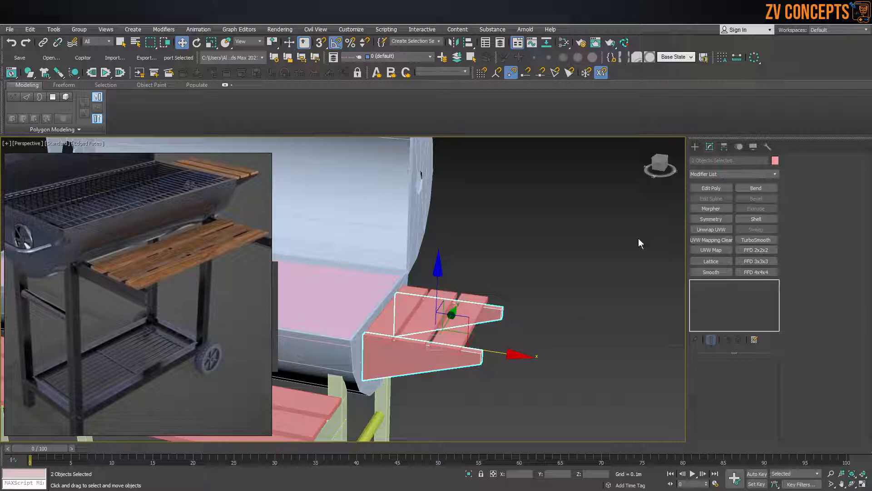
left_click(695, 146)
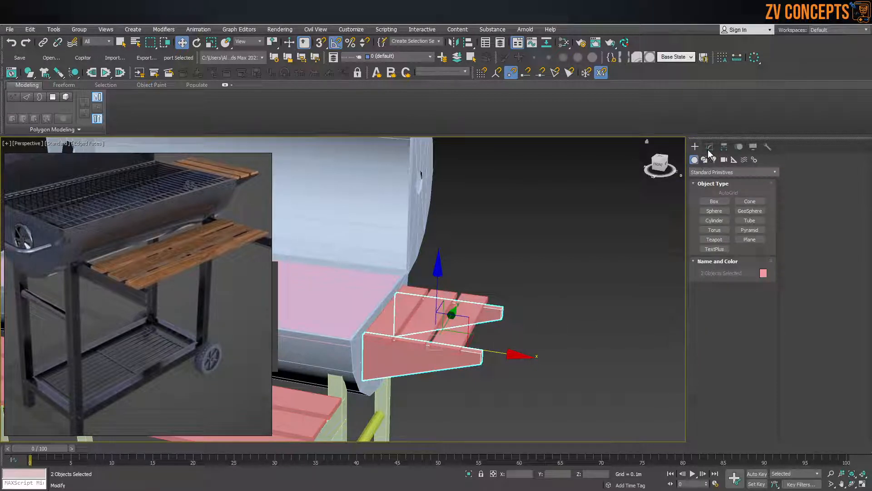
left_click(709, 146)
left_click(706, 187)
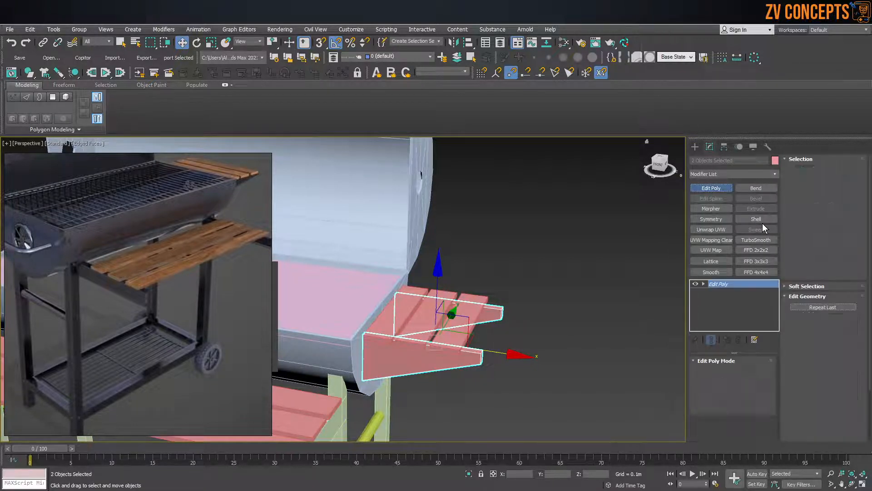
Shorten both side brackets by moving their outer-end vertices along X towards the barrel, and leave vertex editing.
left_click(802, 172)
left_click_drag(552, 265, 488, 385)
left_click(525, 359)
left_click_drag(537, 266, 518, 360)
scroll(521, 333, "down", 6)
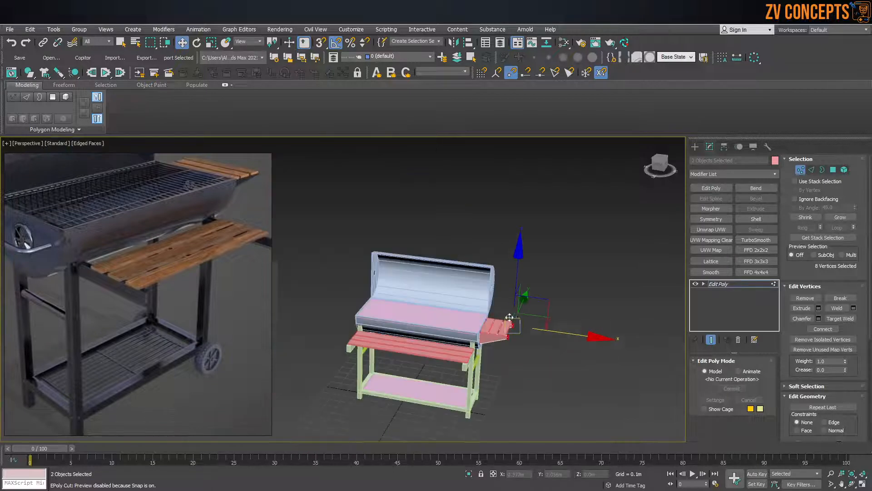
left_click(694, 146)
Delete the two outer slats of the side shelf, keeping the one next to the barrel.
middle_click_drag(466, 314, 500, 366, "alt")
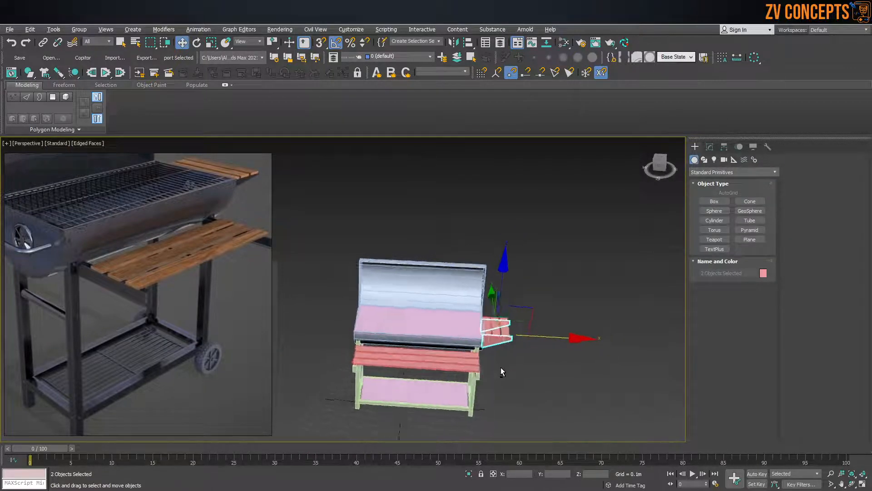
scroll(504, 329, "up", 6)
left_click(557, 283)
left_click(489, 323)
middle_click_drag(490, 323, 481, 350, "alt")
left_click(547, 308, "ctrl")
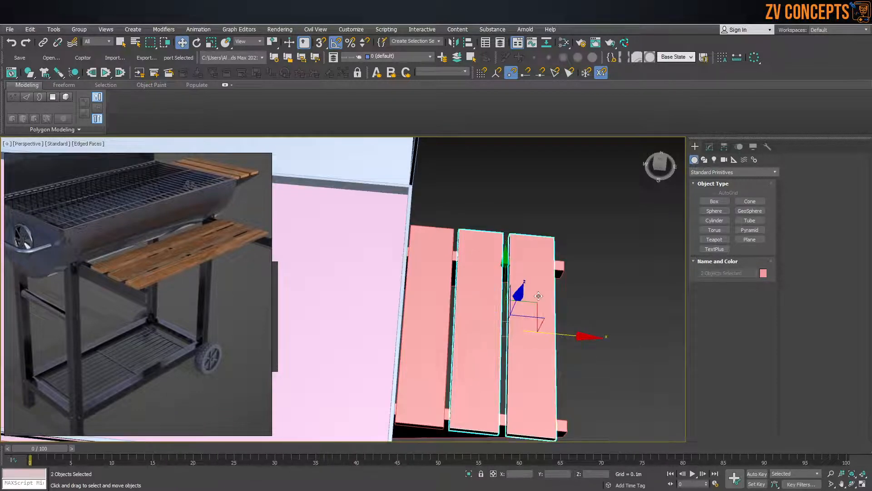
key("Delete")
Scale the remaining side slat narrower along X and copy it 0.06 m outward along the brackets.
left_click(446, 279)
key("r")
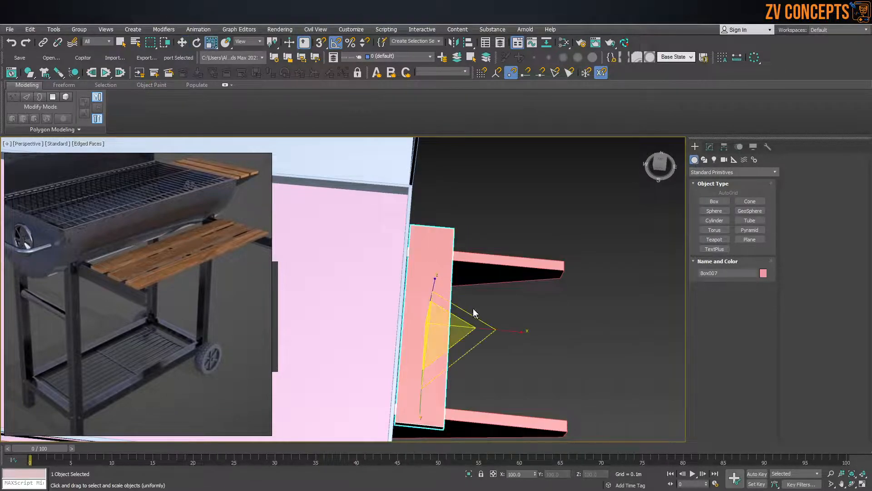
mouse_move(513, 330)
left_mouse_down()
mouse_move(482, 329)
mouse_move(514, 322)
left_mouse_up()
key("w")
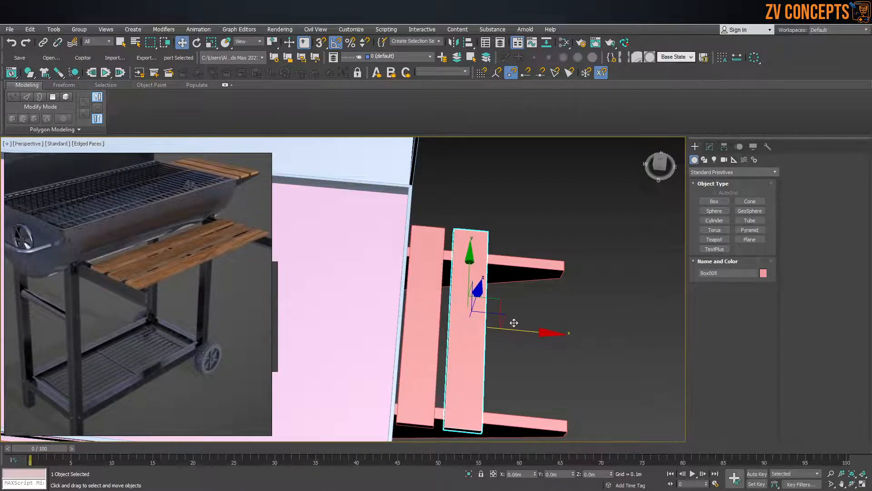
left_click(437, 296)
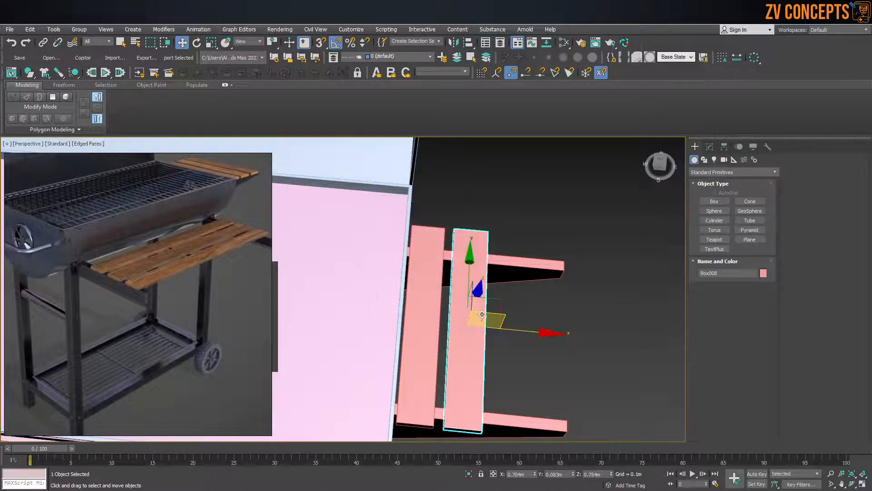
Copy the second side slat about 0.06 m outward along X to make a third slat.
mouse_move(512, 328)
left_mouse_down()
mouse_move(592, 339)
mouse_move(555, 338)
mouse_move(563, 335)
left_mouse_up()
left_click(437, 296)
scroll(500, 269, "down", 3)
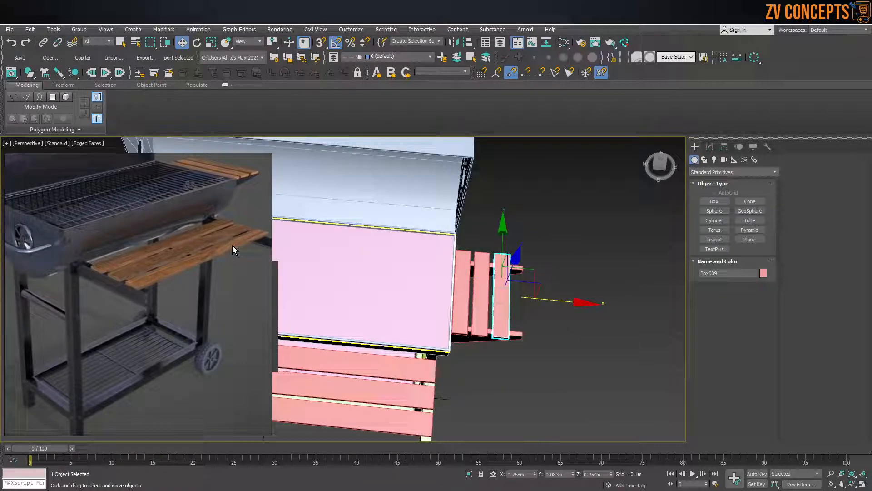
Move the middle and outer side slats along X to leave narrow, even gaps between the three slats.
middle_click_drag(527, 265, 559, 195, "alt")
scroll(243, 163, "up", 2)
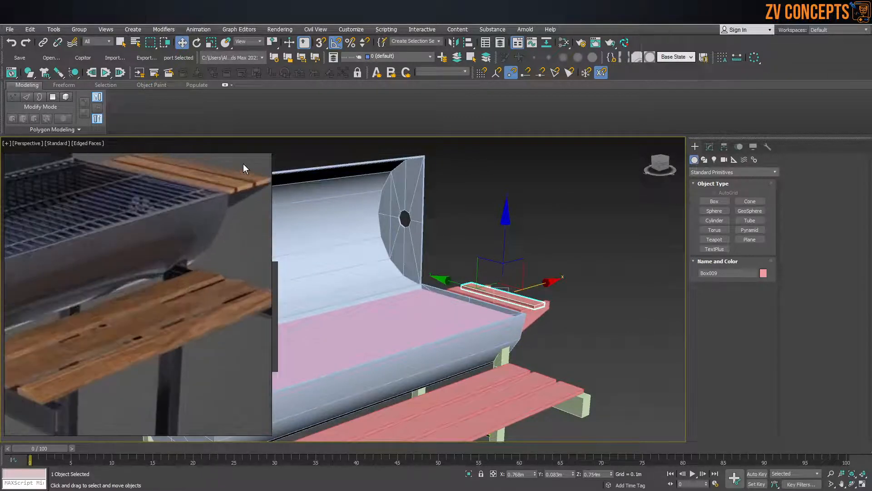
scroll(191, 180, "up", 2)
middle_click_drag(566, 307, 544, 308, "alt")
scroll(526, 308, "up", 2)
left_click(563, 304)
left_click(527, 308)
scroll(544, 307, "up", 4)
left_click(551, 258)
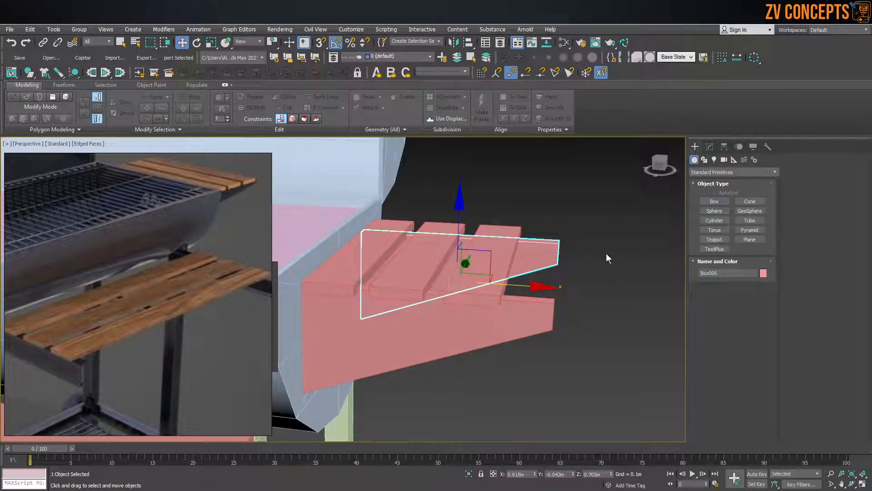
left_click(606, 252)
left_click(508, 257)
middle_click_drag(509, 257, 513, 272, "alt")
left_click_drag(529, 261, 516, 259)
left_click(422, 255)
left_click_drag(464, 256, 494, 257)
left_click(492, 269)
left_click(554, 231)
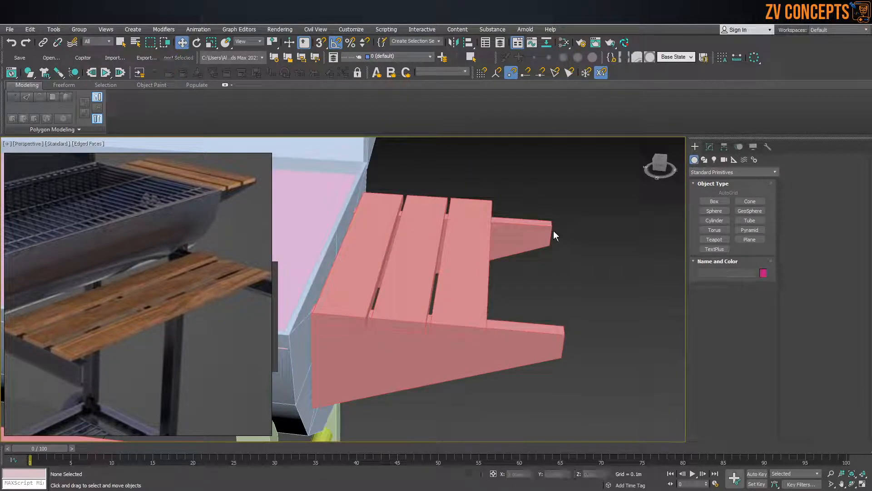
left_click(544, 231)
left_click(541, 319)
left_click(710, 146)
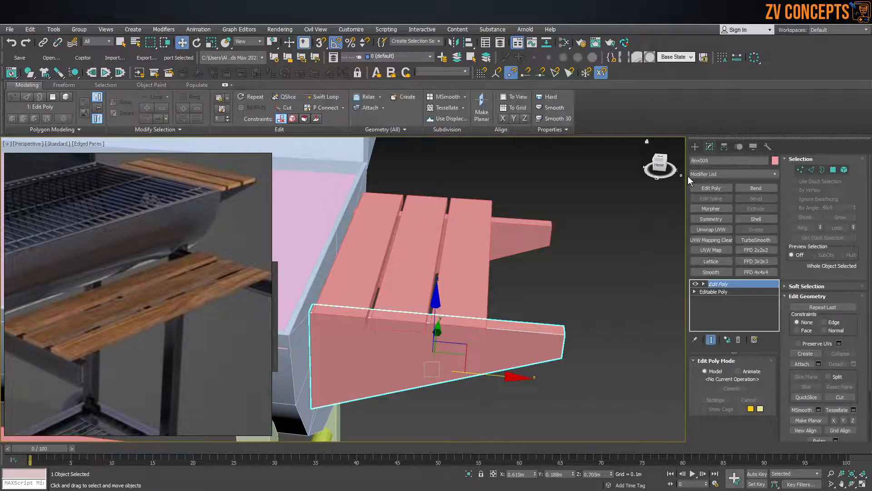
left_click(802, 171)
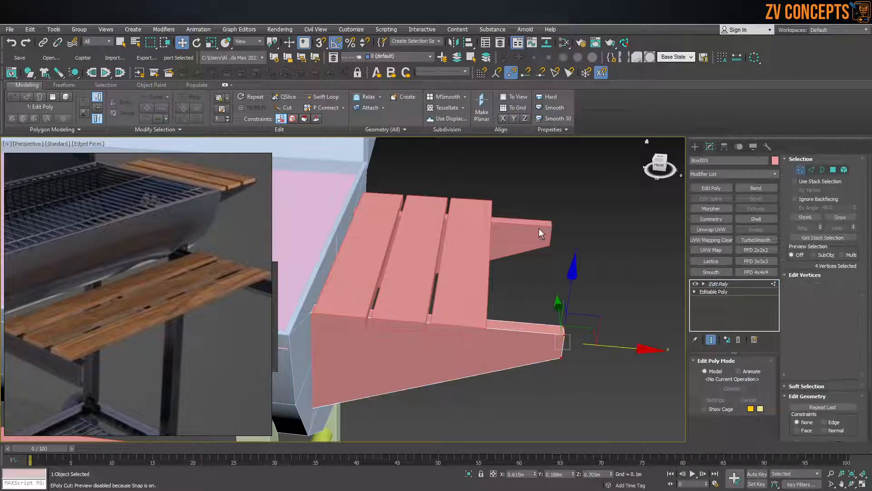
left_click_drag(607, 182, 535, 354)
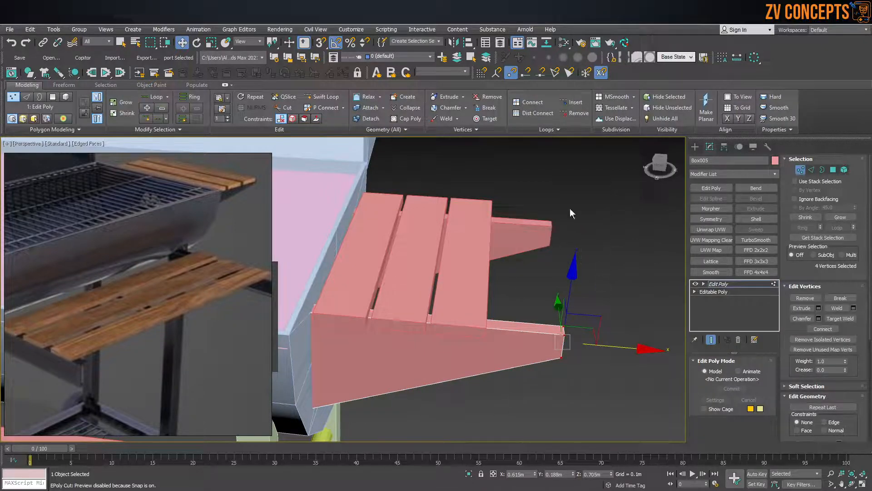
left_click(695, 146)
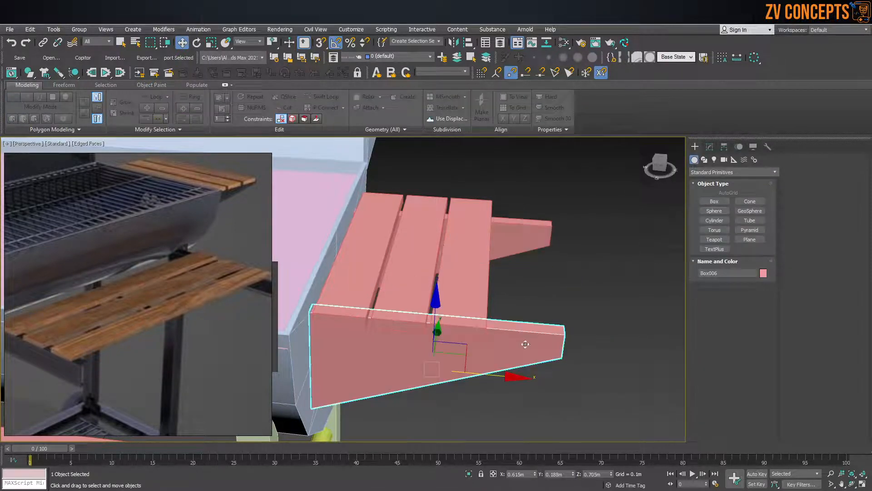
Shorten both tapered brackets together by moving their outer-end vertices along X to just beyond the last slat.
left_click(502, 238, "ctrl")
left_click(710, 146)
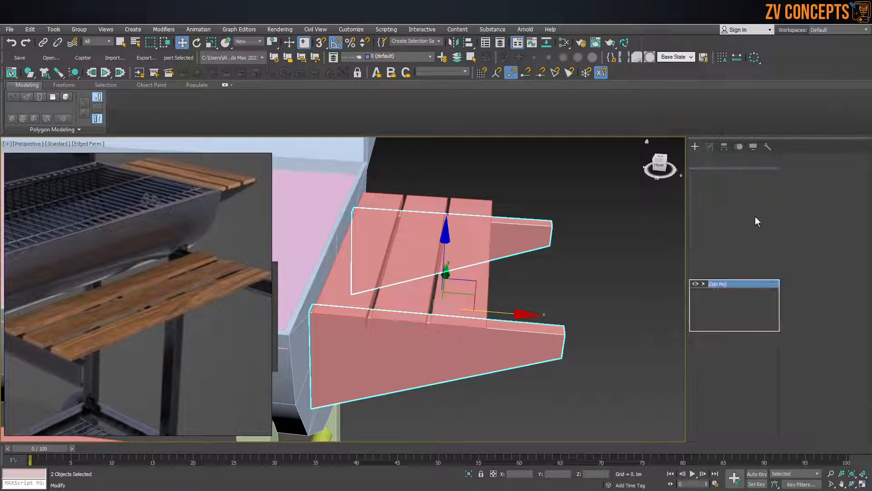
left_click(800, 170)
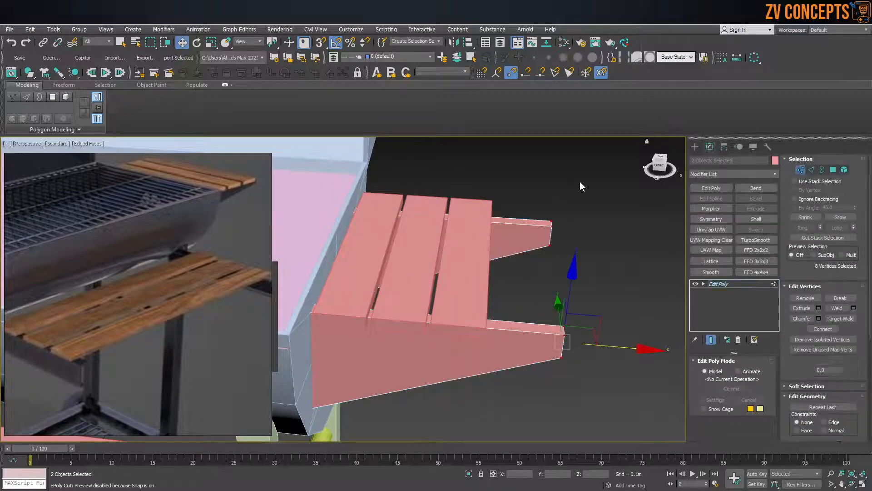
left_click_drag(579, 181, 503, 407)
left_click_drag(607, 345, 542, 329)
Raise the lower vertices of both brackets along Z to make them shallower, and leave vertex editing.
middle_click_drag(543, 329, 426, 320, "alt")
scroll(426, 320, "down", 2)
left_click_drag(486, 400, 275, 320)
left_click_drag(353, 291, 354, 289)
left_click_drag(517, 397, 253, 315)
left_click_drag(351, 300, 350, 276)
left_click(695, 147)
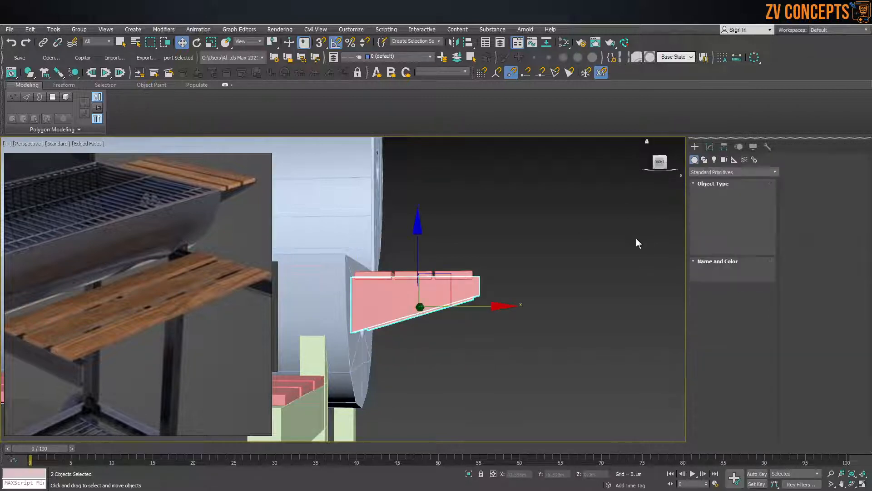
Examine the handle on the barrel's end in the reference photo and the whole barrel in the Top view.
key("z")
scroll(121, 257, "down", 3)
scroll(26, 264, "up", 4)
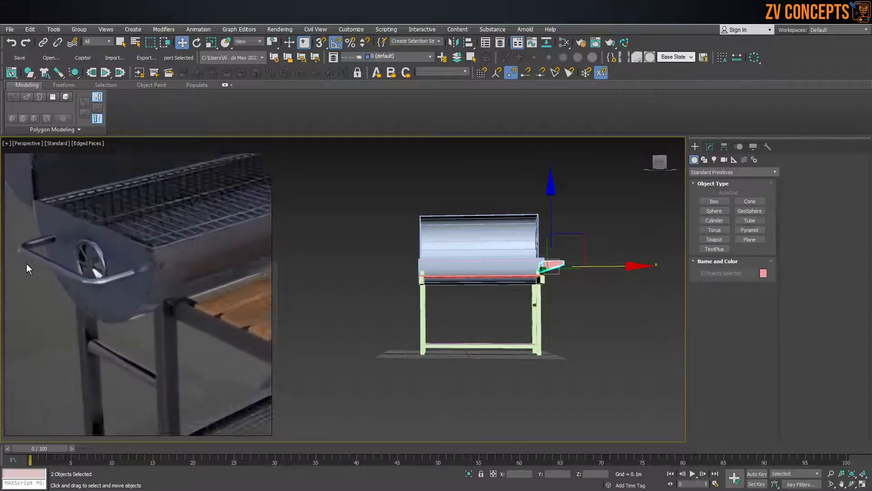
scroll(646, 244, "down", 4)
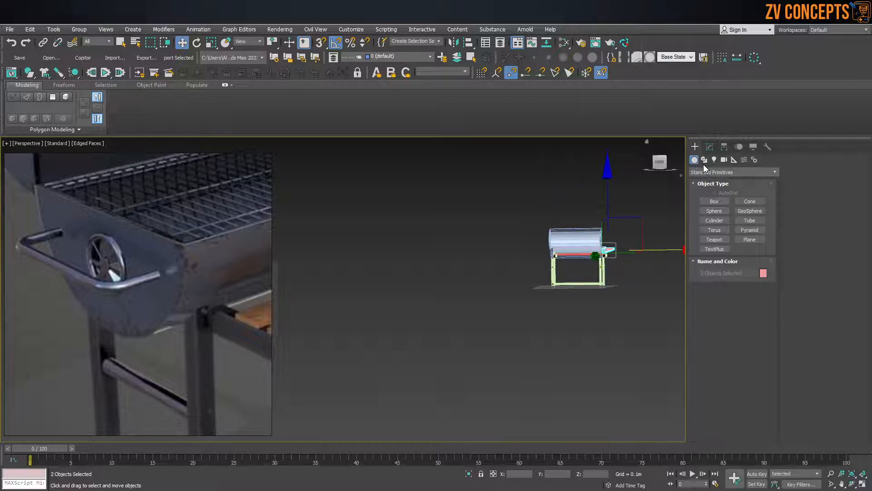
left_click(709, 146)
key("t")
key("z")
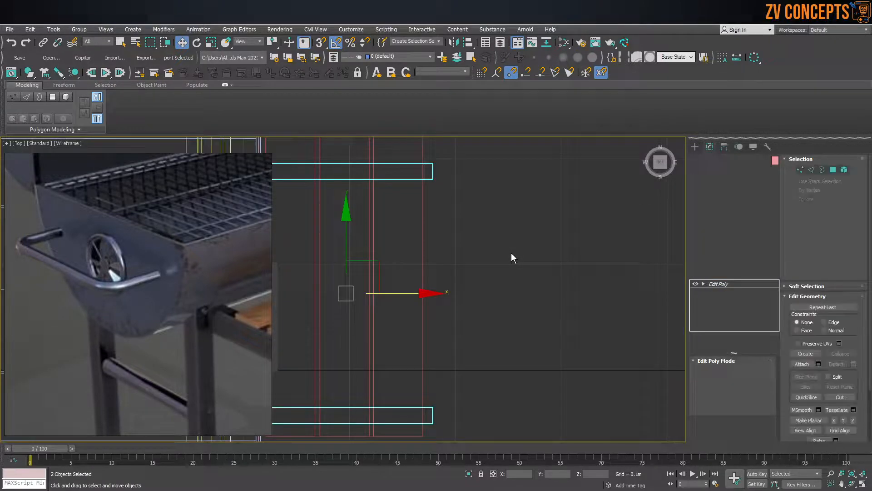
scroll(482, 293, "down", 9)
middle_click_drag(459, 300, 581, 284)
scroll(501, 291, "up", 5)
middle_click_drag(501, 290, 507, 291)
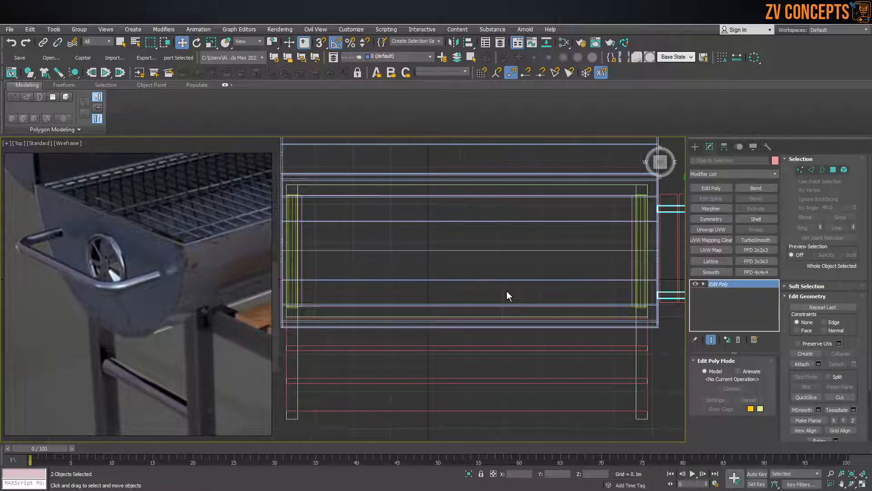
Switch to File Explorer and create a folder named lecture 8 in the 3ds max 8-9 class folder under ZV-Concepts.
left_click(109, 490)
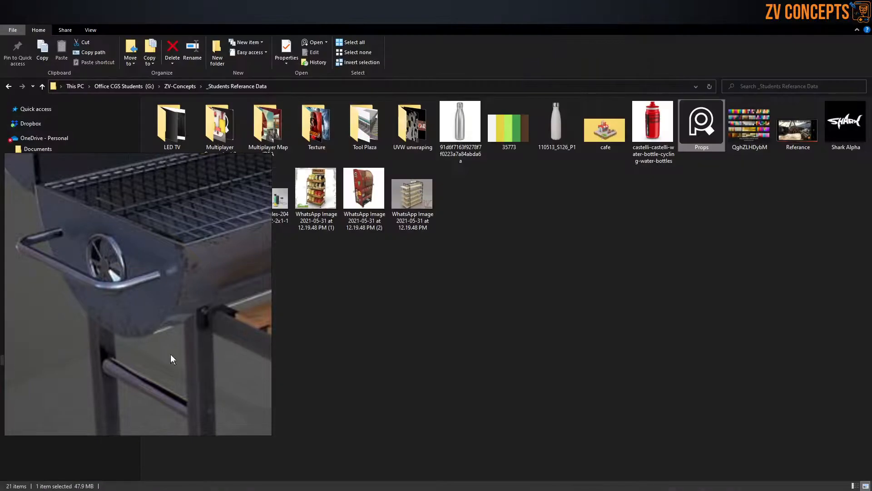
right_click_drag(124, 243, 85, 353)
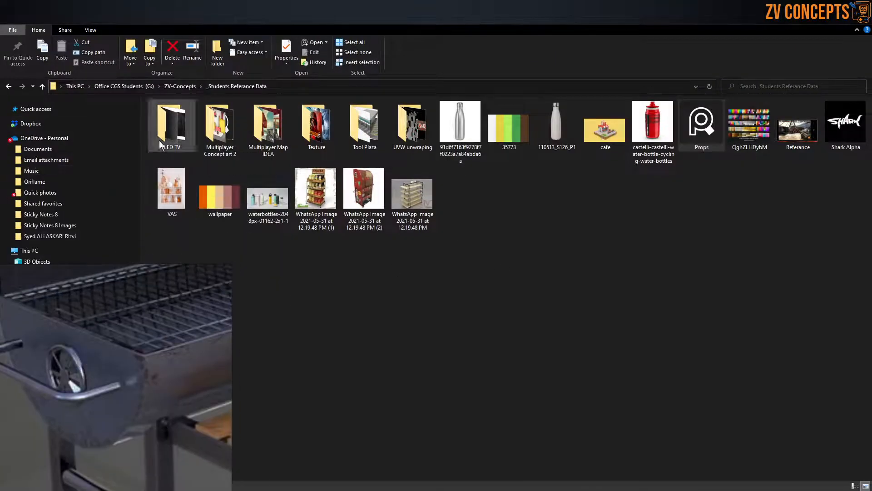
left_click(180, 86)
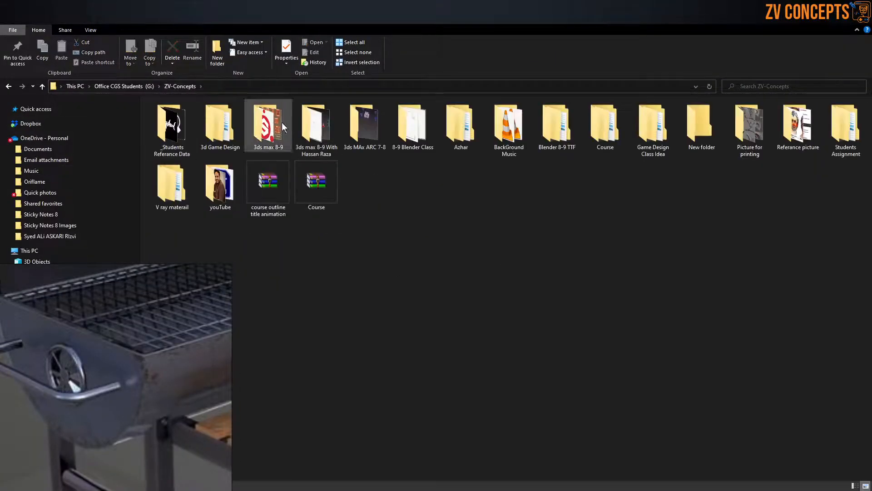
double_click(336, 121)
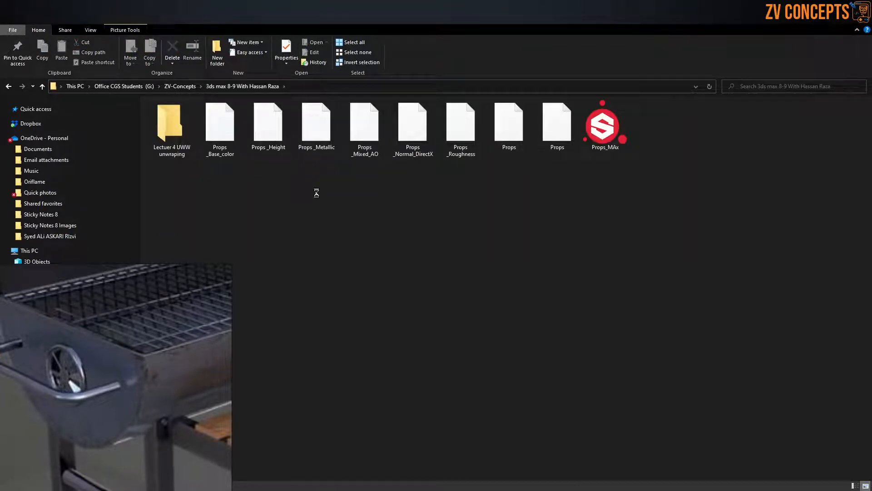
key("ctrl+shift+n")
type("lecture")
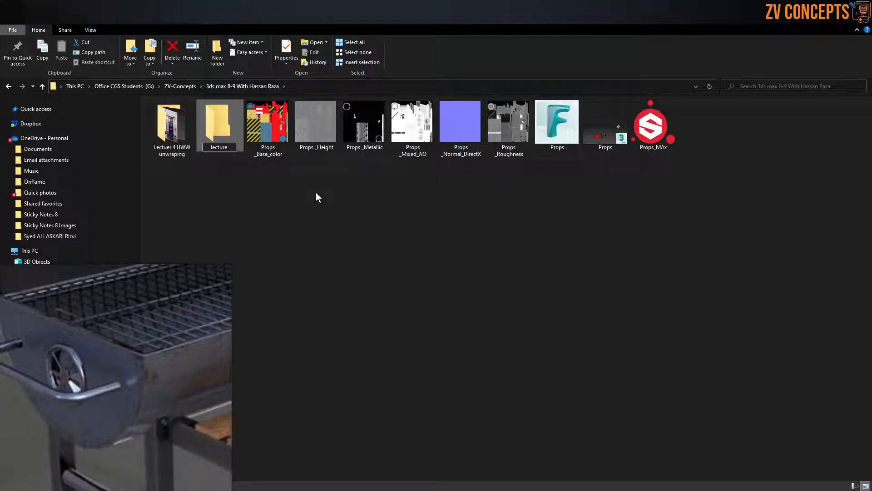
type(" 8")
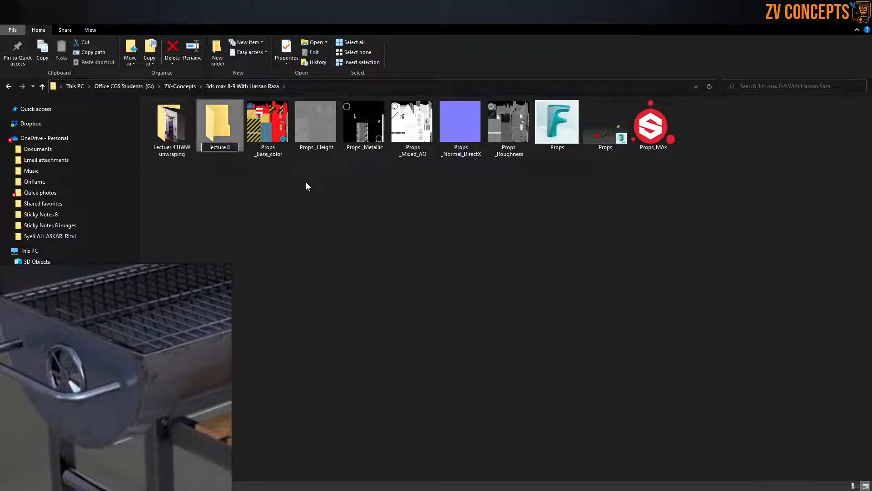
key("Return")
Open the lecture 8 folder and copy its path.
double_click(216, 121)
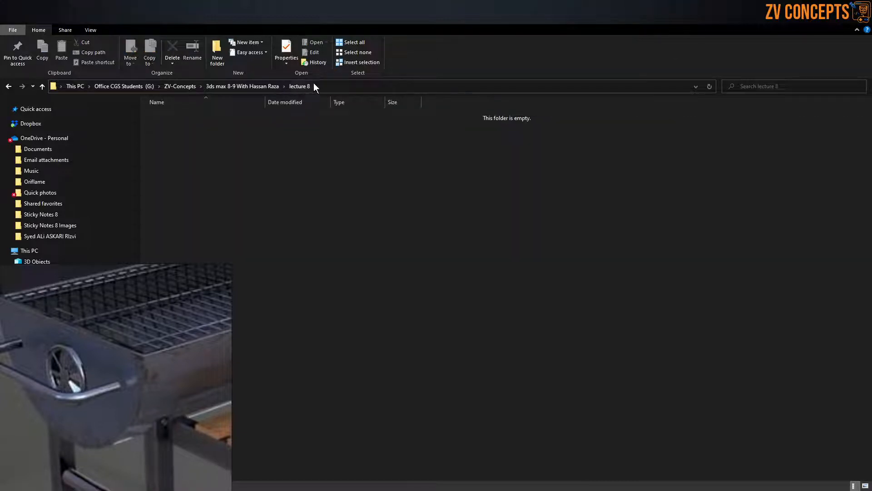
left_click(323, 88)
right_click(323, 89)
left_click(342, 120)
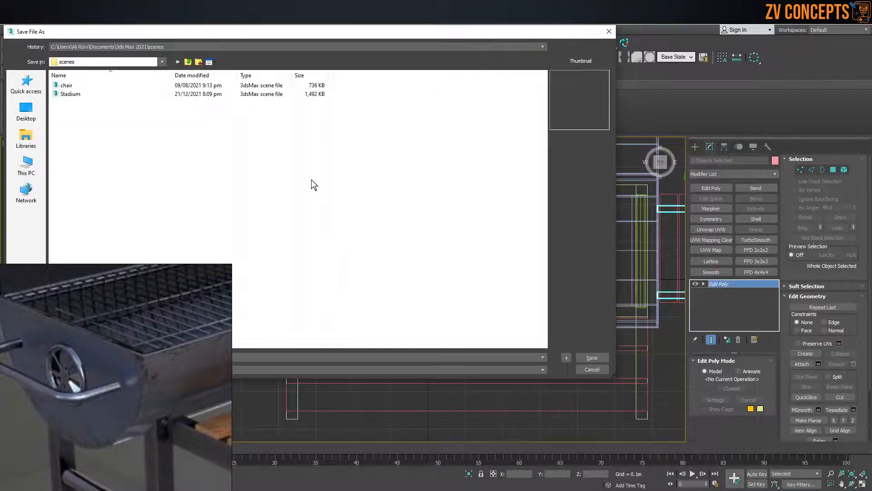
Save the 3ds Max scene in the lecture 8 folder under the name Lecture_8.
left_click_drag(369, 32, 537, 34)
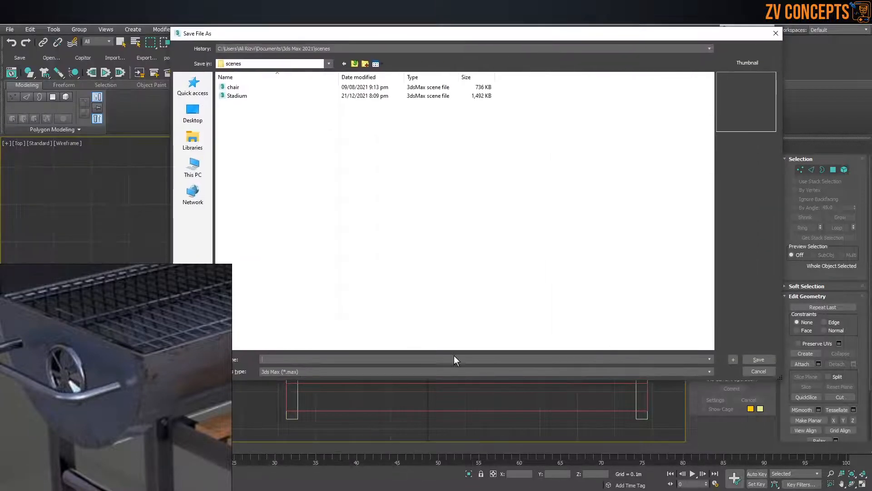
key("ctrl+v")
key("Return")
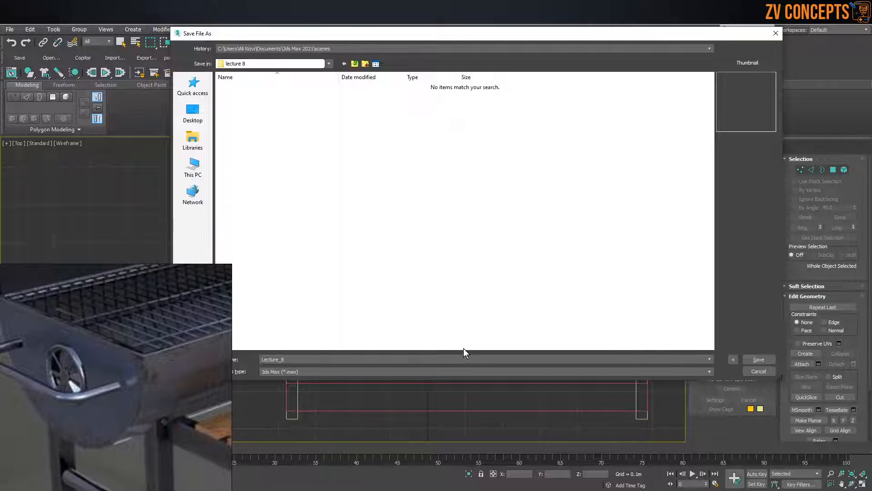
left_click(752, 359)
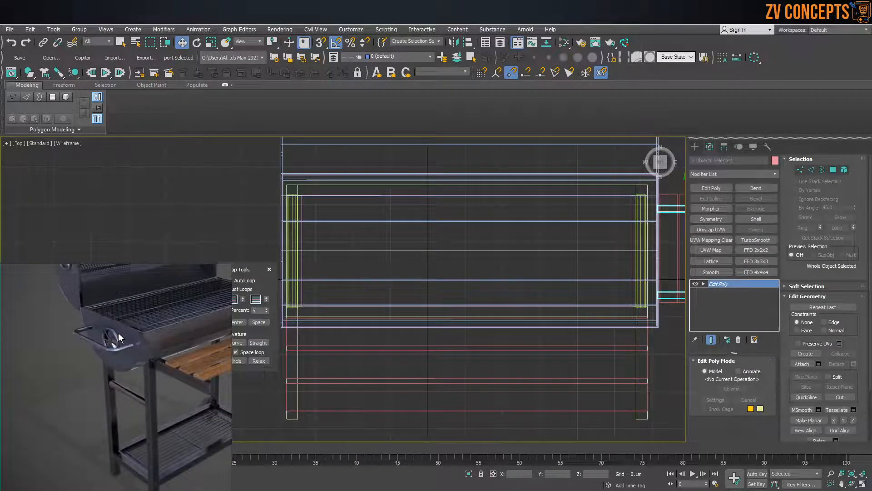
Draw an open U-shaped line with four corner points in the Top view, outside the barrel end opposite the side shelf.
middle_click_drag(465, 290, 567, 284)
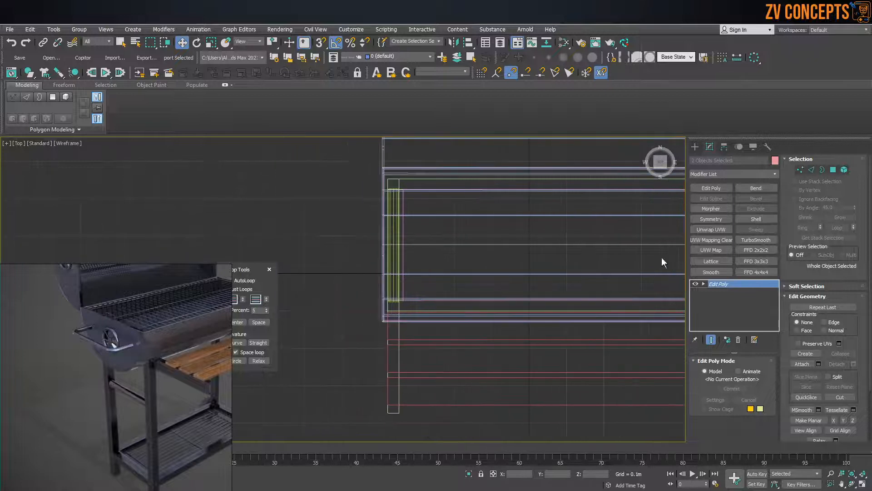
left_click(695, 147)
key("ctrl+d")
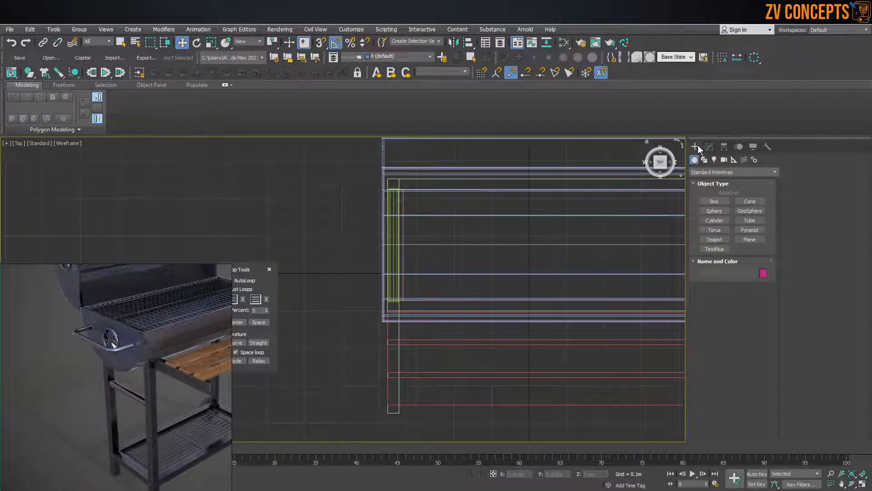
left_click(709, 147)
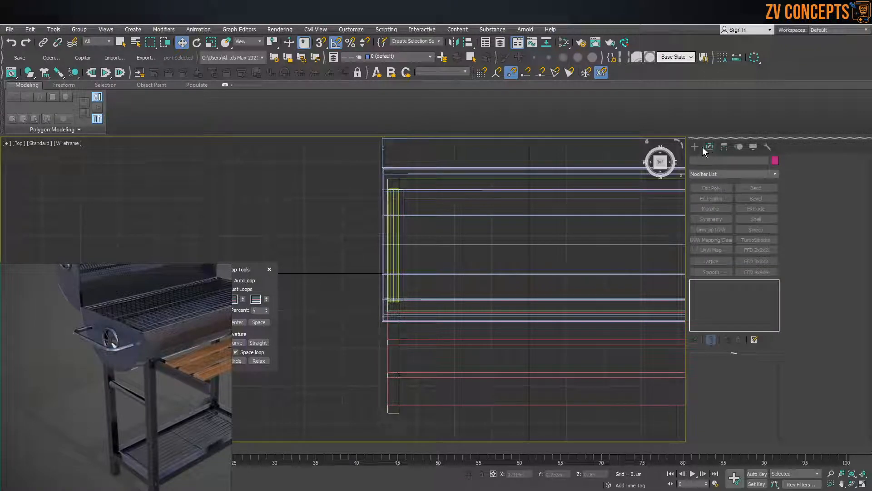
left_click(695, 147)
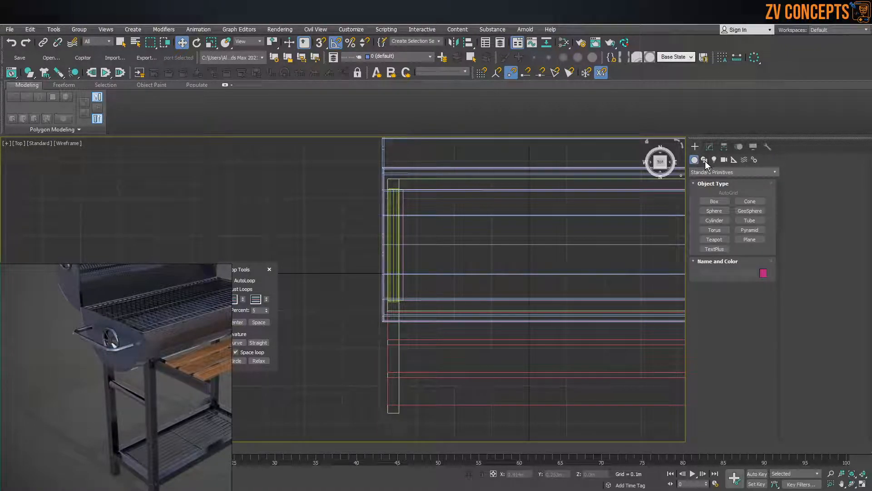
left_click(704, 160)
left_click(714, 209)
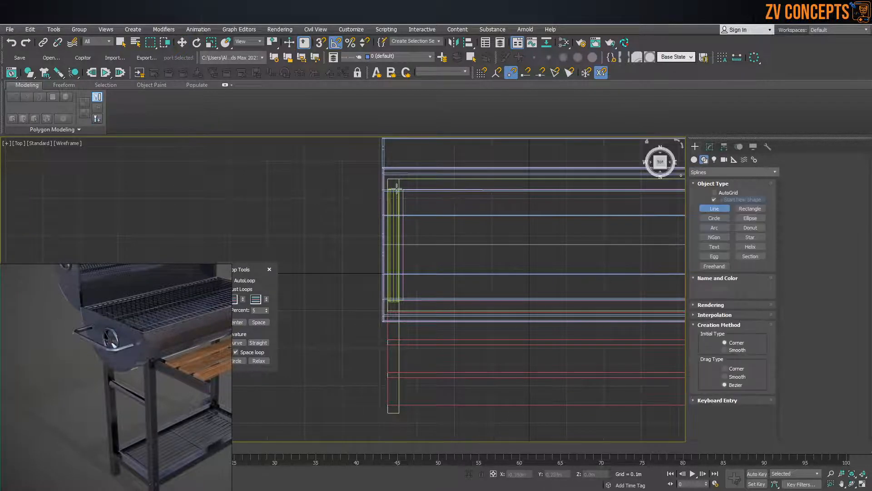
scroll(390, 191, "up", 2)
left_click(381, 202)
left_click(308, 202)
left_click(307, 349)
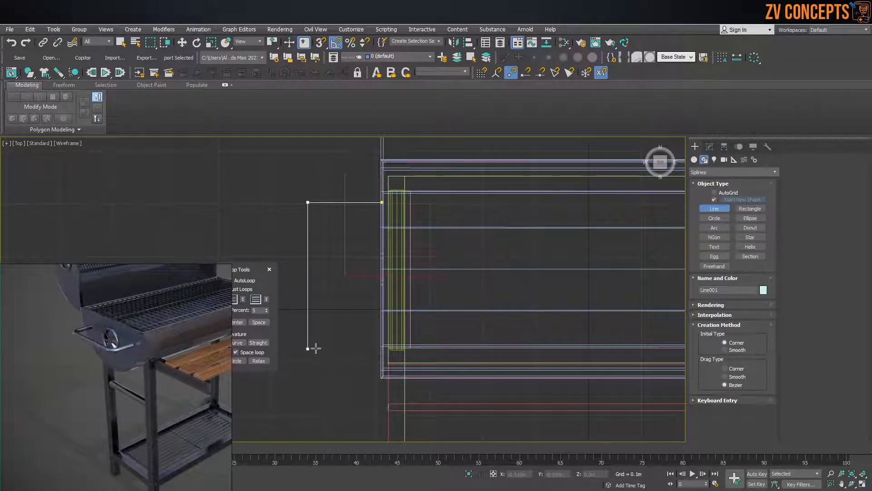
left_click(383, 347)
right_click(413, 241)
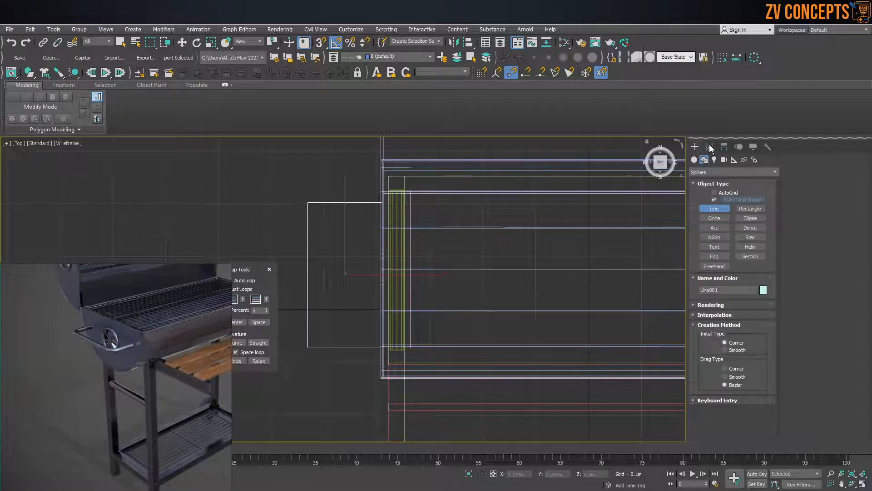
Move the two outer vertices of the U-shaped handle line closer to the barrel end.
left_click(710, 146)
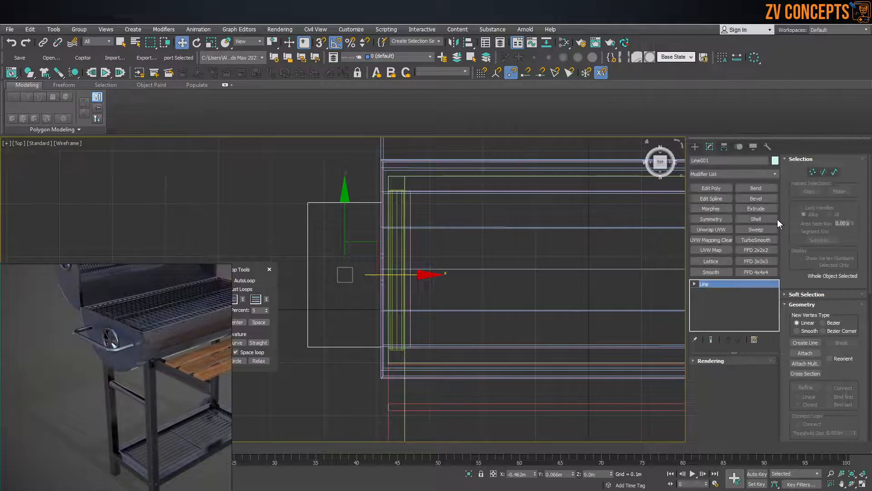
key("1")
left_click_drag(345, 171, 279, 393)
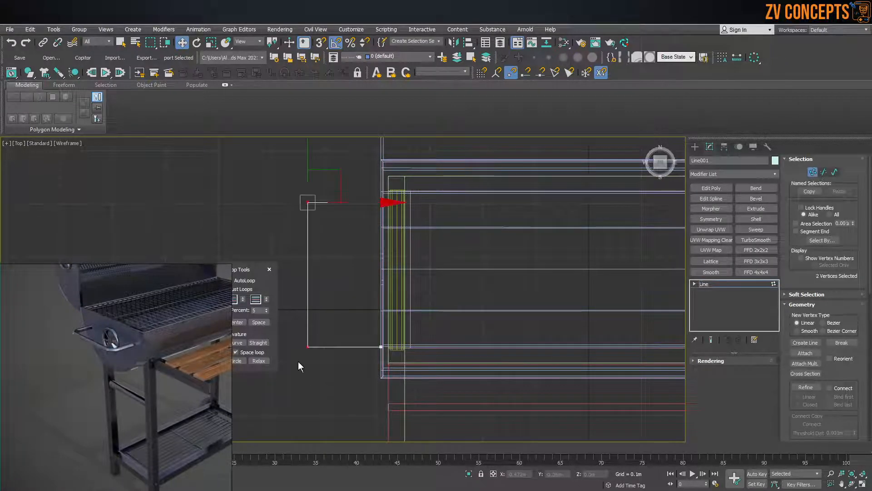
left_click_drag(349, 210, 371, 210)
Try to fillet the outer corners of the handle line, and undo the attempt.
scroll(808, 293, "down", 3)
scroll(808, 294, "down", 2)
left_click(805, 389)
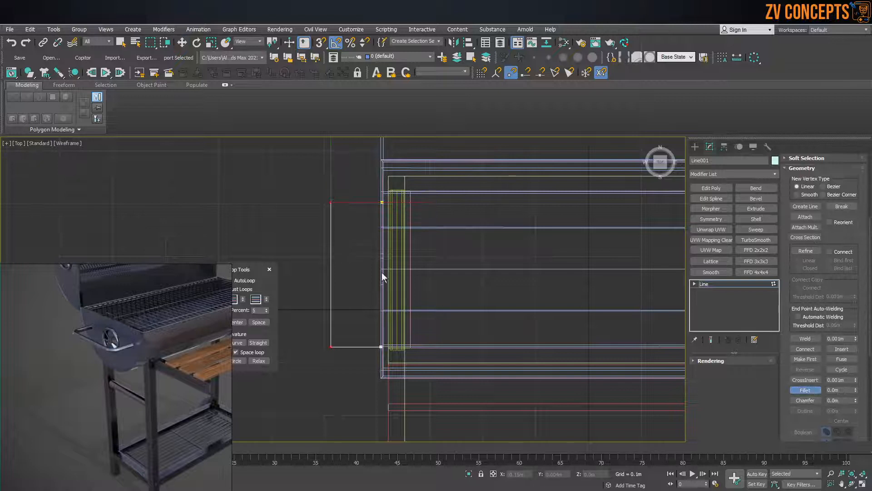
left_click_drag(337, 204, 335, 169)
key("ctrl+z")
key("w")
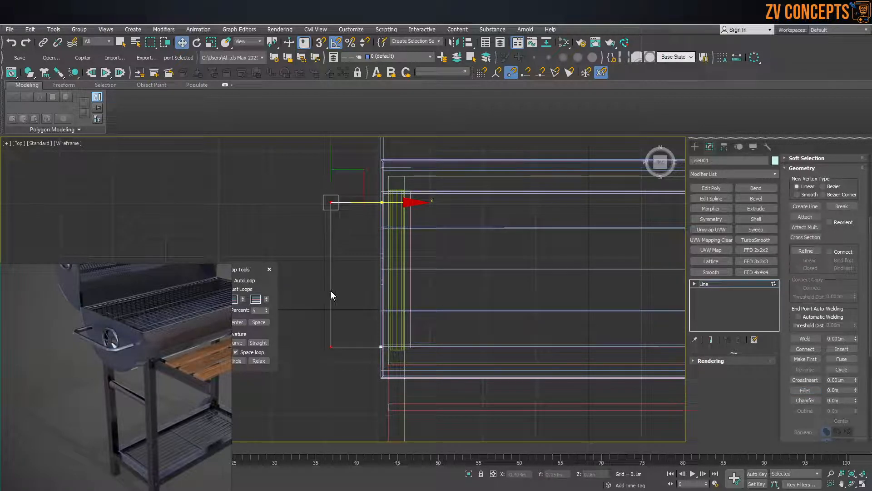
Convert the handle line's two outer vertices to Corner type and fillet both corners by about 0.029 m.
left_click_drag(354, 373, 317, 320)
left_click_drag(295, 174, 353, 263)
right_click(348, 259)
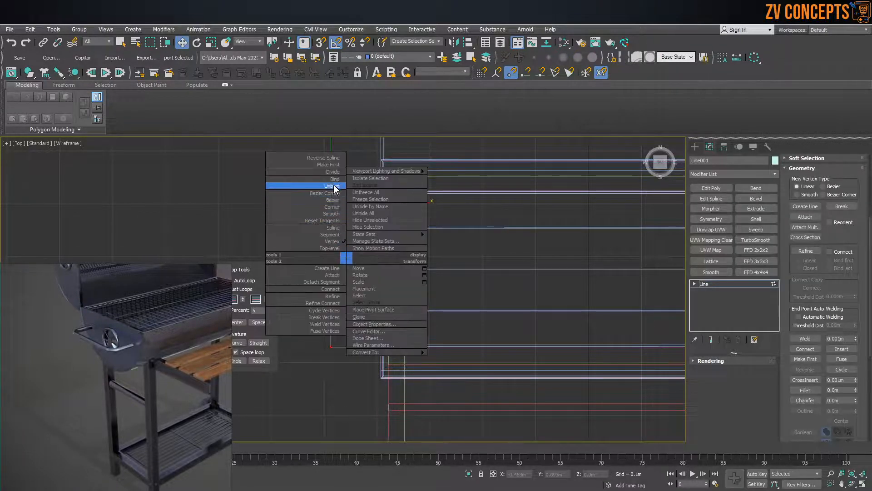
left_click(339, 207)
left_click(805, 389)
left_click_drag(330, 203, 330, 173)
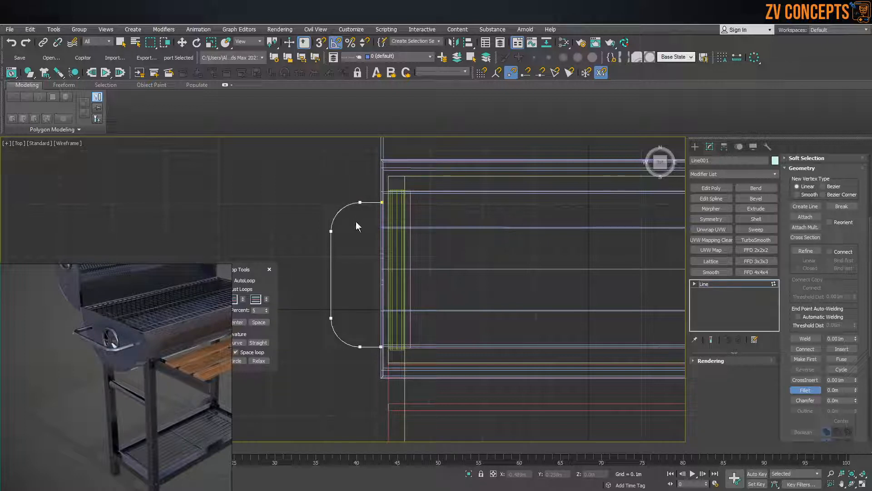
key("ctrl+z")
left_click_drag(334, 202, 334, 180)
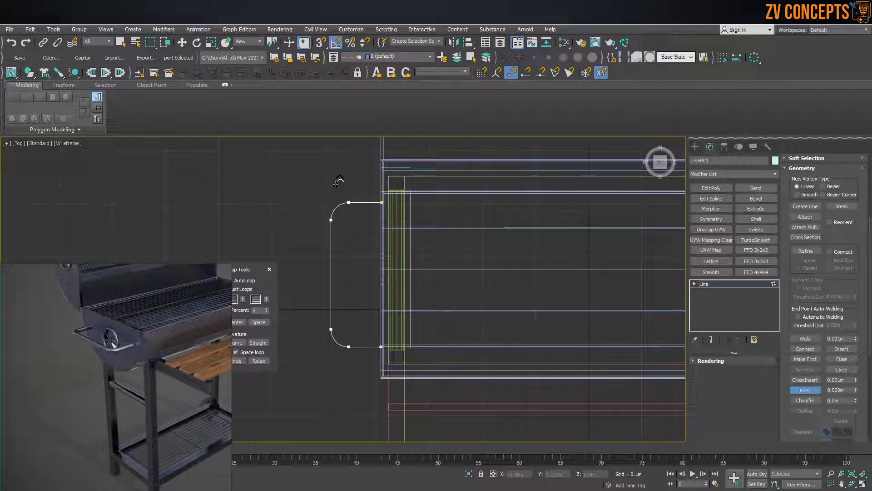
Raise the handle line in the Perspective view to the lower barrel's end face, at a height of about 0.708 m.
left_click(695, 147)
key("p")
key("z")
middle_click_drag(460, 263, 497, 279, "alt")
scroll(462, 270, "down", 7)
left_click_drag(451, 234, 448, 181)
scroll(449, 180, "up", 6)
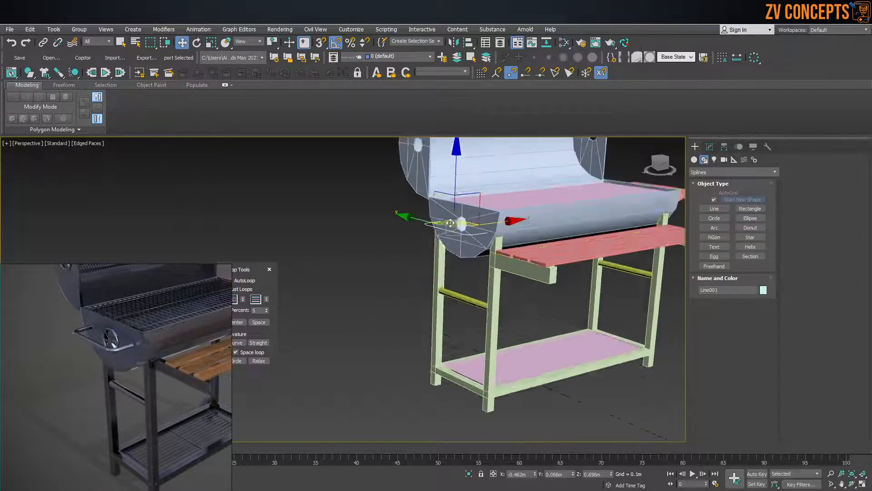
left_click_drag(457, 175, 462, 170)
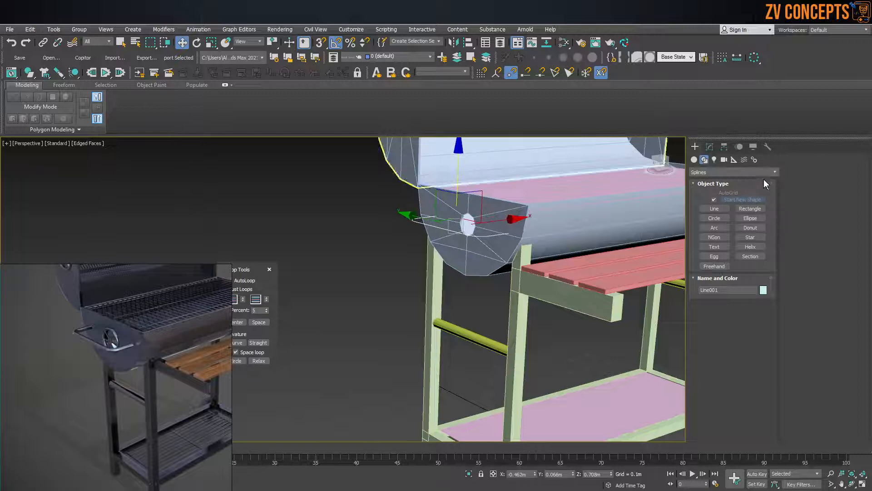
Enable the handle line's rendering in the viewport as a radial tube with 9 sides.
left_click(710, 147)
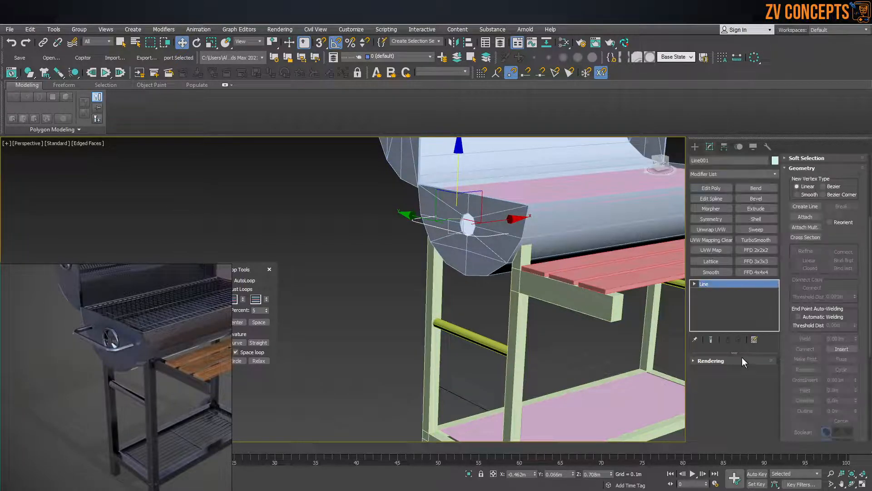
scroll(724, 365, "up", 3)
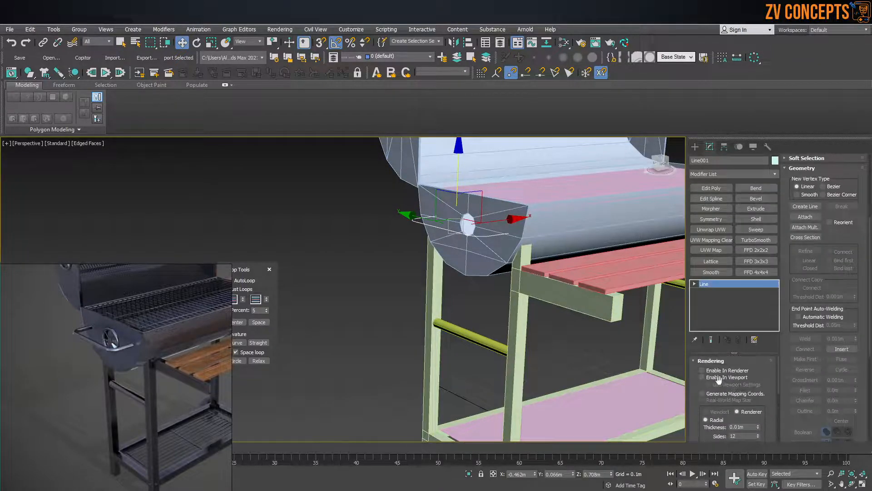
left_click(720, 377)
scroll(716, 386, "down", 3)
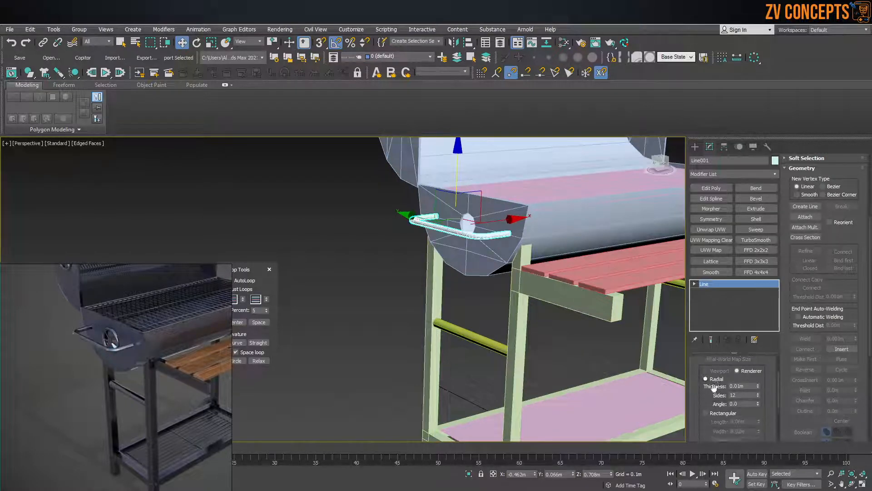
scroll(715, 395, "up", 1)
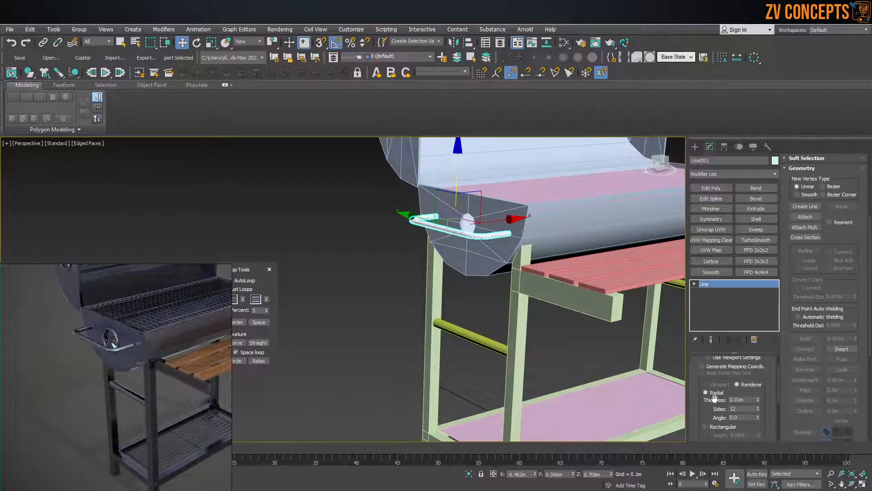
scroll(716, 401, "down", 3)
scroll(727, 409, "up", 3)
double_click(741, 410)
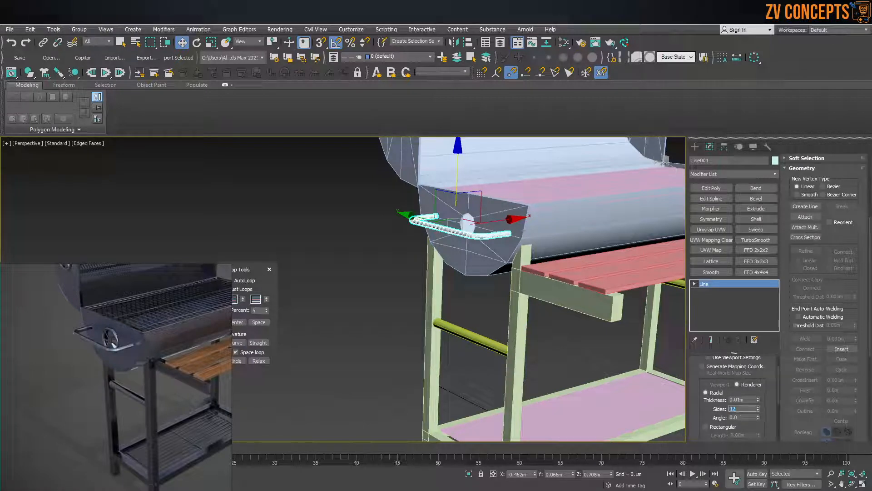
type("9")
key("Return")
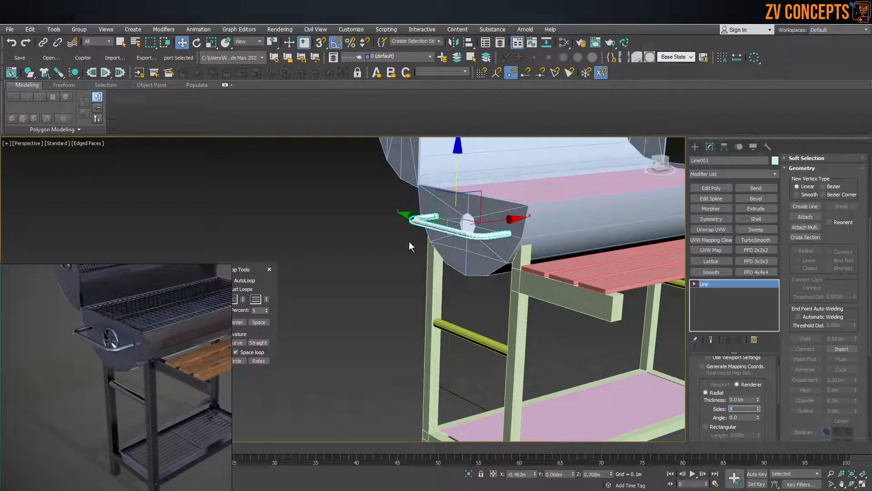
Increase the handle tube's radial thickness to 0.018 m.
middle_click_drag(443, 227, 470, 256, "alt")
scroll(471, 256, "up", 5)
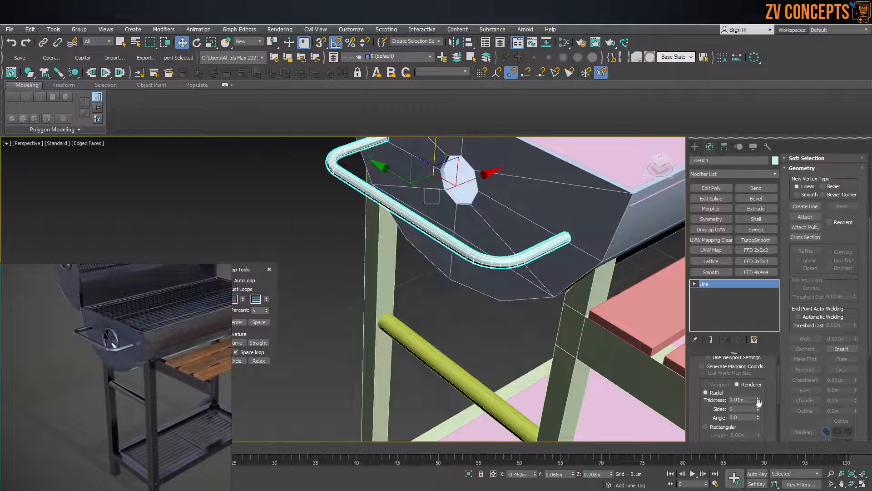
left_click_drag(758, 402, 766, 354)
scroll(478, 228, "down", 5)
middle_click_drag(478, 228, 499, 223, "alt")
scroll(493, 223, "up", 5)
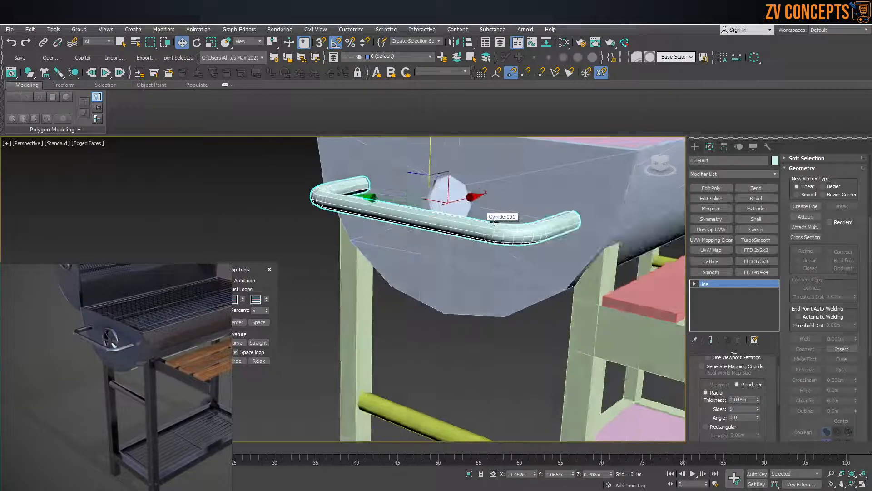
scroll(499, 223, "up", 1)
scroll(498, 222, "down", 10)
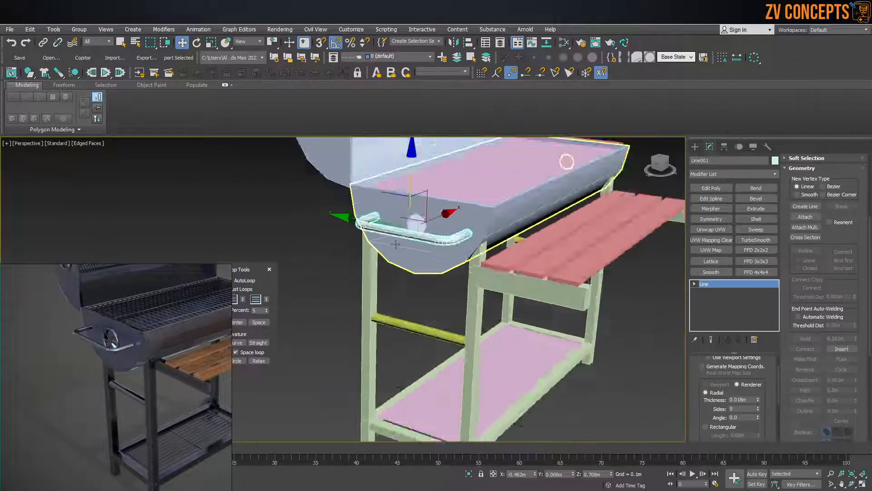
Select every object of the grill and convert them to Editable Poly.
left_click(551, 163)
key("ctrl+a")
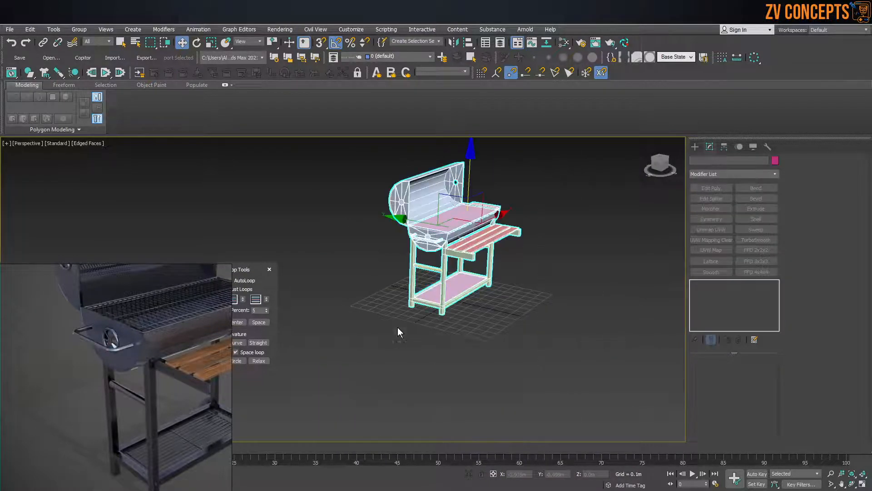
right_click(454, 199)
mouse_move(500, 293)
left_click(565, 299)
scroll(451, 218, "up", 6)
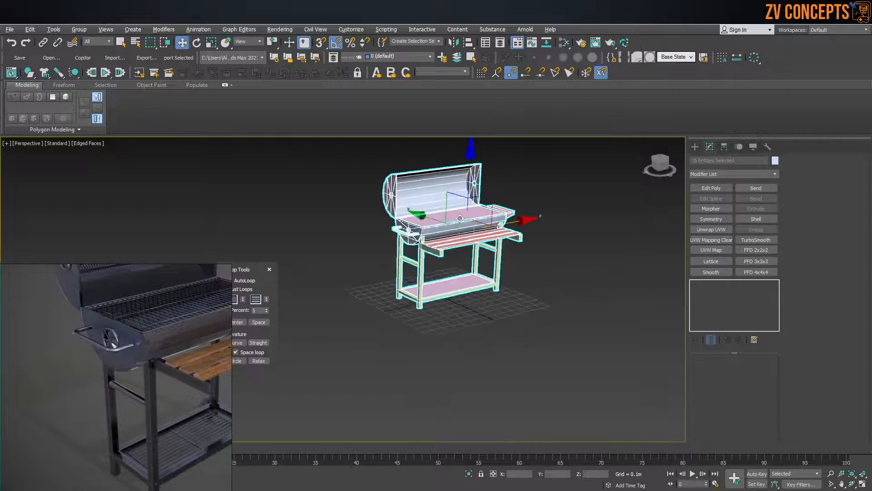
scroll(403, 273, "up", 4)
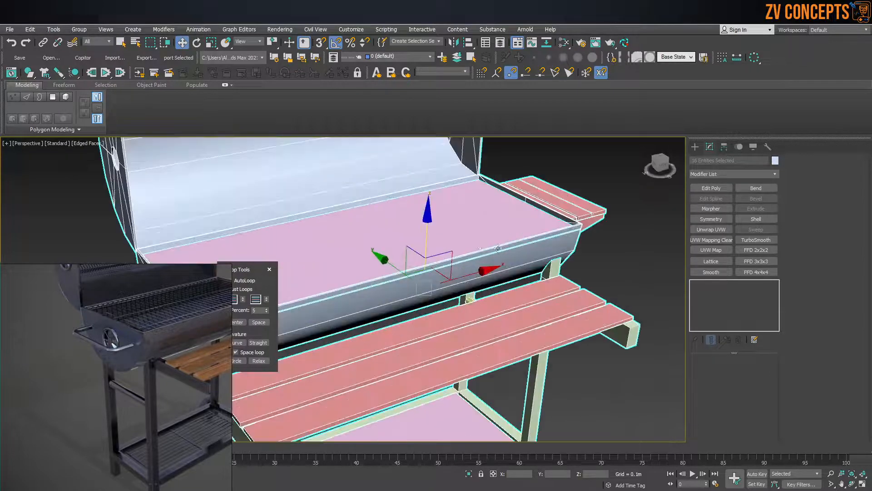
scroll(574, 218, "down", 8)
Select the grate plane in the barrel and the lower shelf plane, and move both out in front of the grill.
left_click(423, 231)
left_click(418, 231)
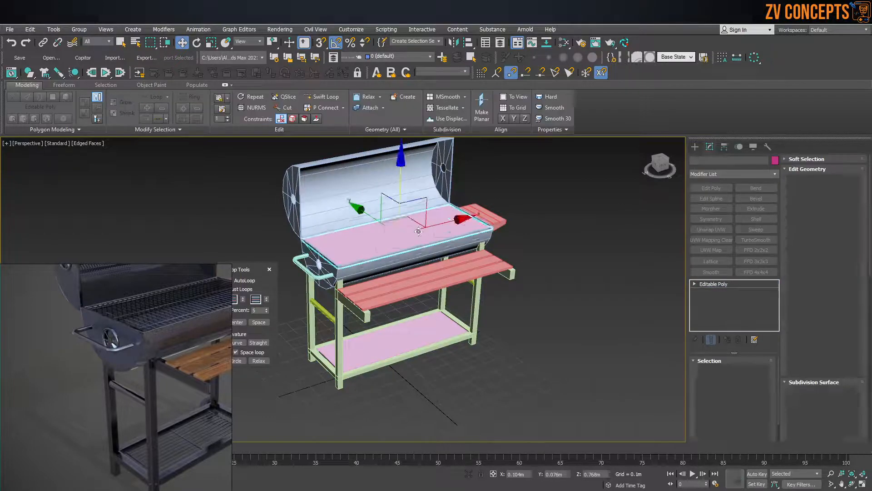
scroll(418, 231, "down", 3)
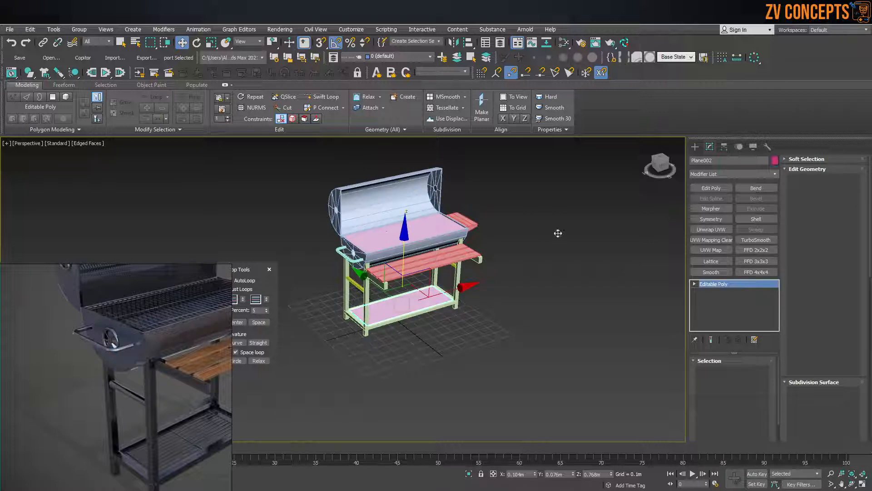
left_click(432, 230)
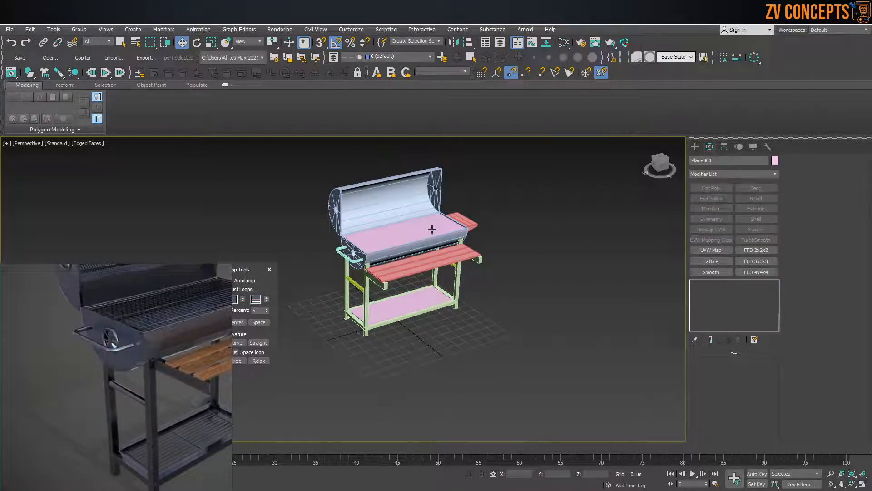
left_click(414, 297, "ctrl")
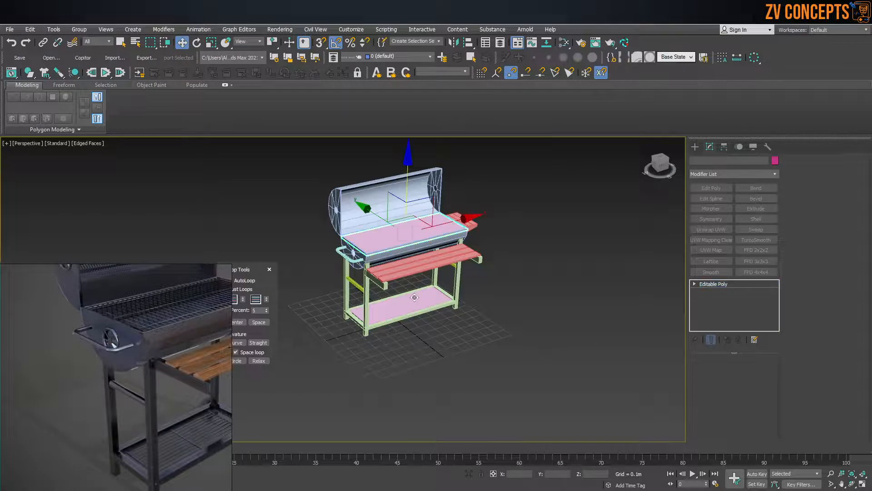
left_click_drag(375, 250, 449, 301)
left_click(560, 198)
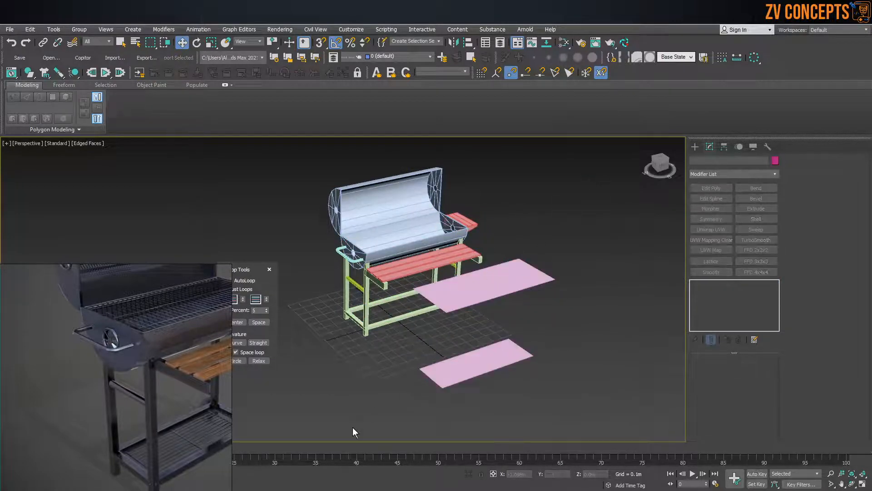
Convert all 16 objects, including the two separated planes, to Editable Poly again.
key("ctrl+a")
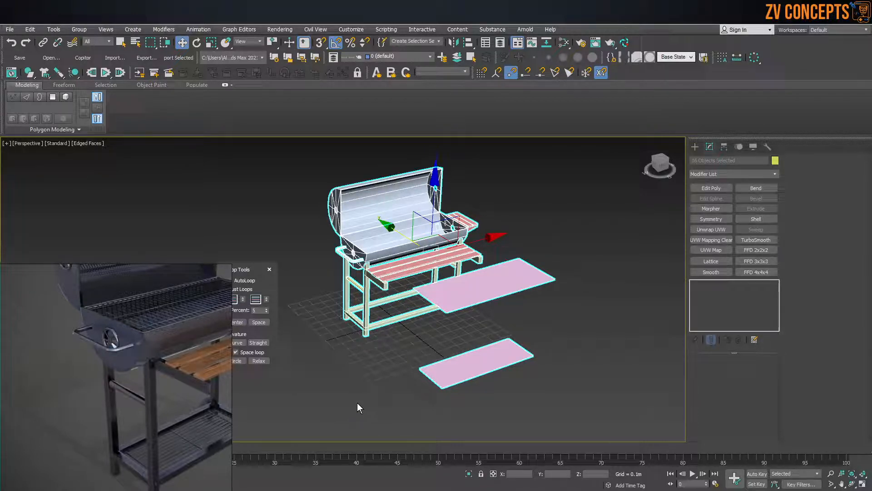
left_click(542, 241)
left_click_drag(574, 162, 289, 432)
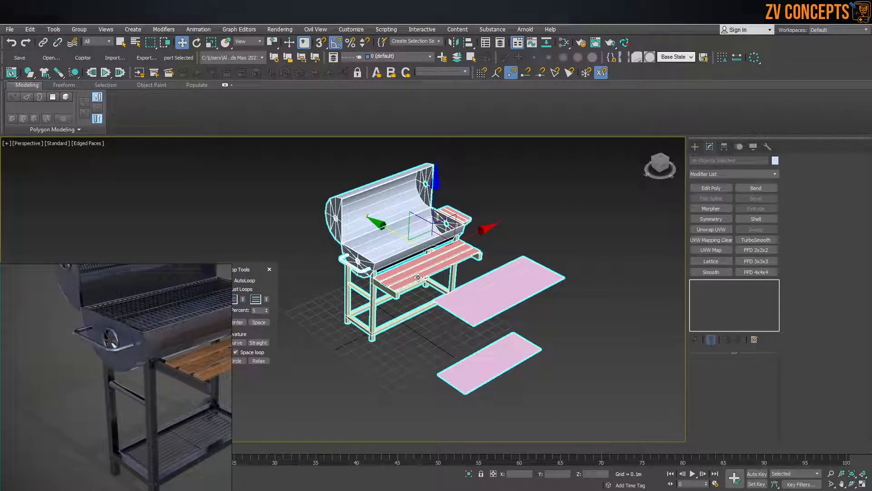
right_click(445, 216)
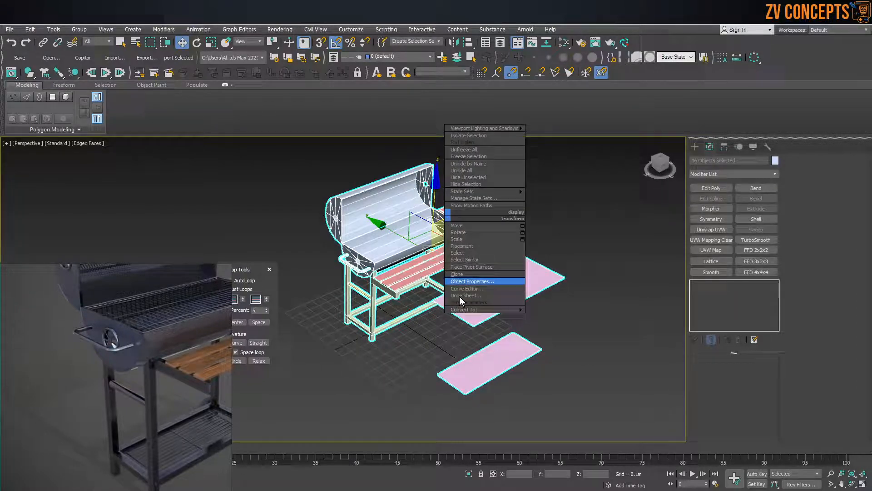
left_click(563, 317)
middle_click_drag(493, 285, 479, 275, "alt")
Show viewport statistics for Total + Selection, with triangle and vertex counts enabled and polygon count and frames per second disabled.
key("7")
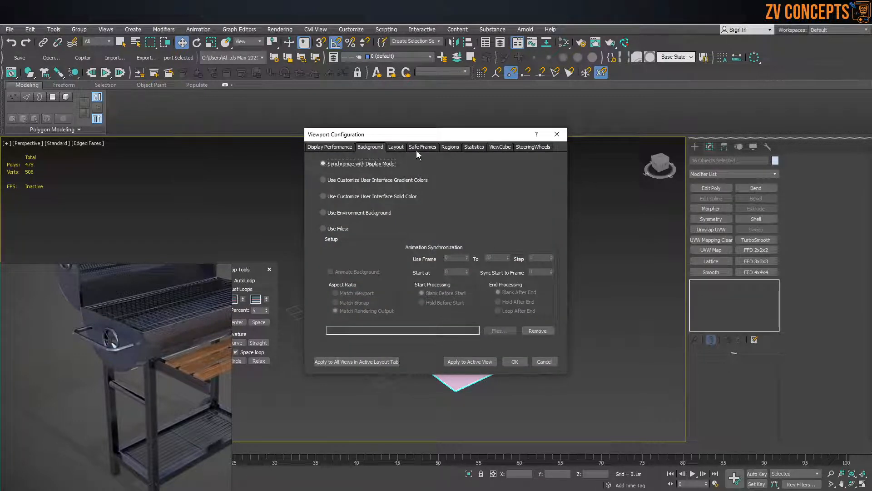
left_click(472, 146)
left_click(408, 178)
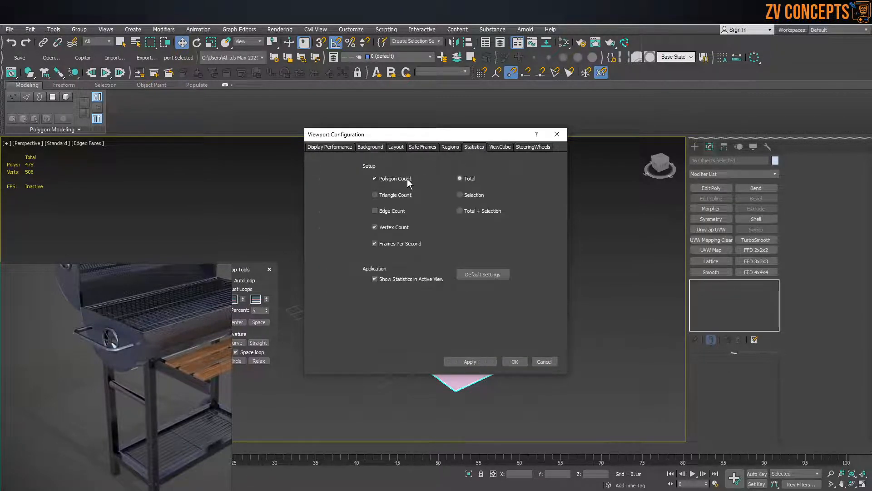
left_click(486, 212)
left_click(399, 195)
left_click(395, 228)
left_click(479, 363)
left_click(515, 362)
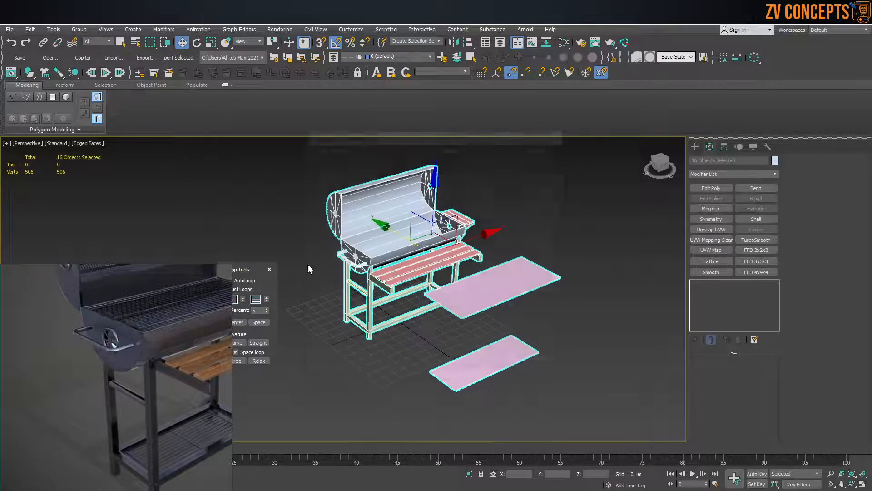
Clear the UV mapping on map channel 1 for all 16 grill objects with UVW Mapping Clear and convert them to Editable Poly.
left_click(268, 175)
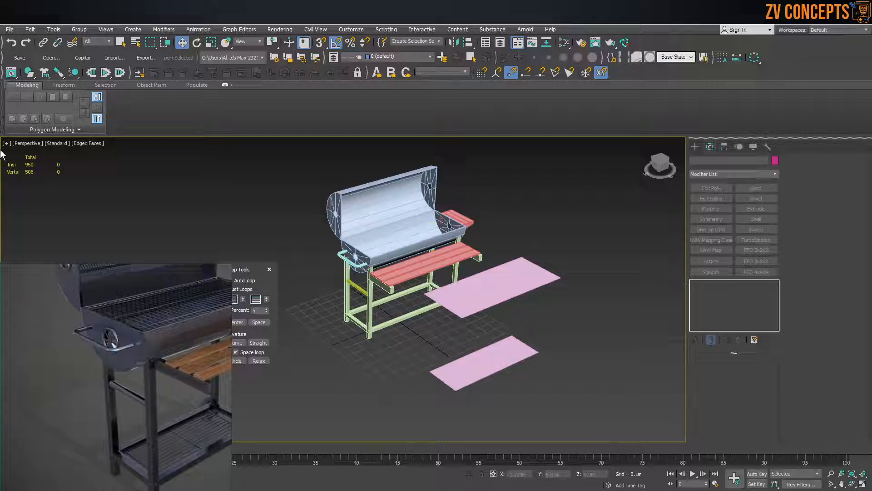
middle_click_drag(555, 227, 542, 220, "alt")
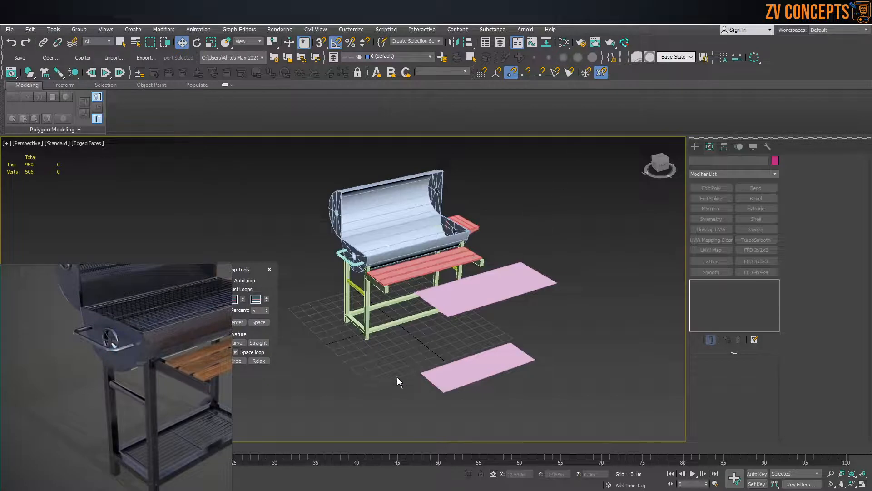
key("ctrl+a")
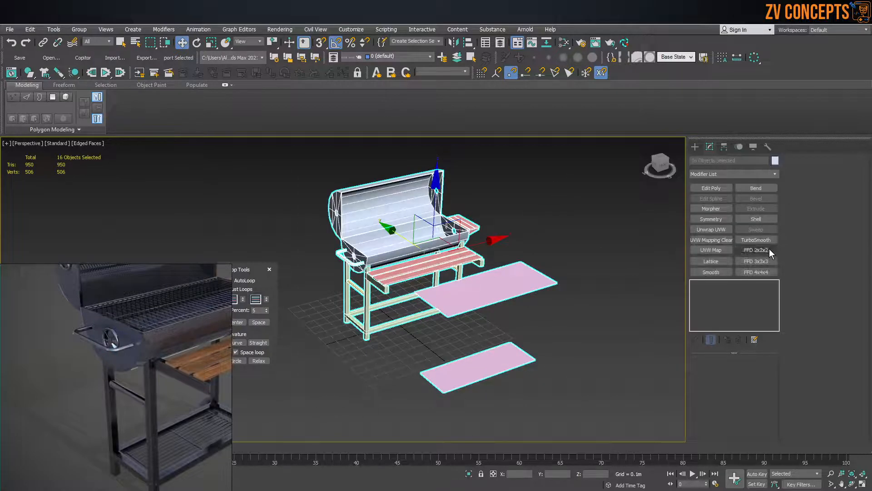
left_click(715, 240)
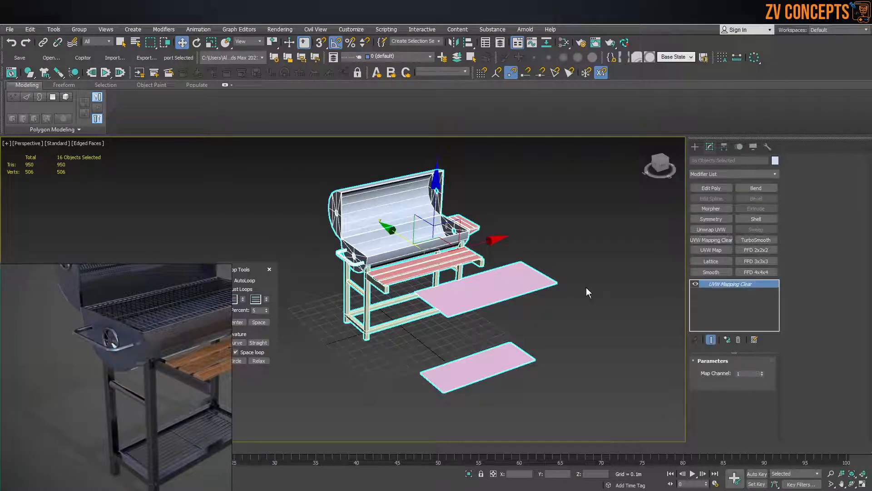
right_click(501, 240)
mouse_move(454, 335)
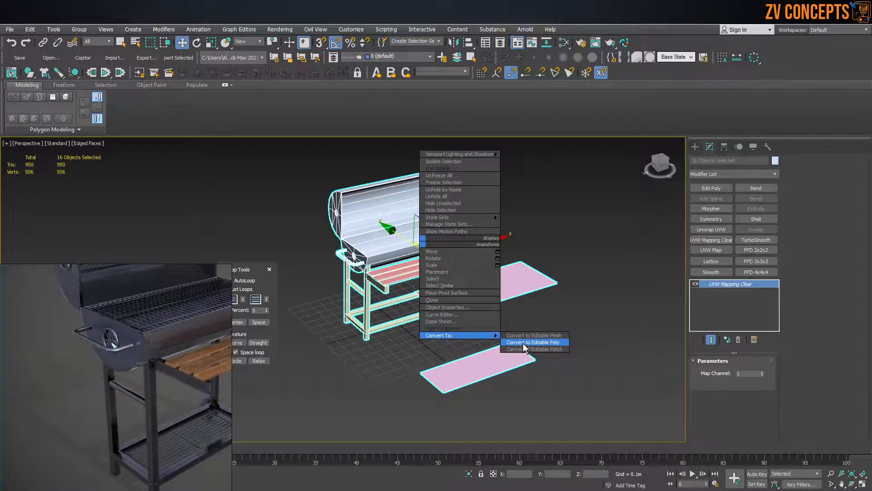
left_click(526, 343)
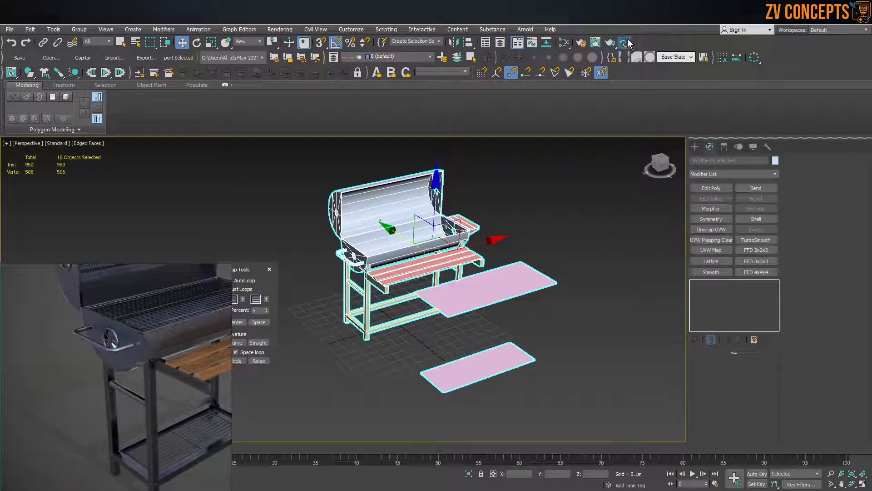
Try to send the selected grill objects to RizomUV through the RizomUV Bridge, using Edit mode on UV channel 1.
left_click(626, 42)
left_click(104, 152)
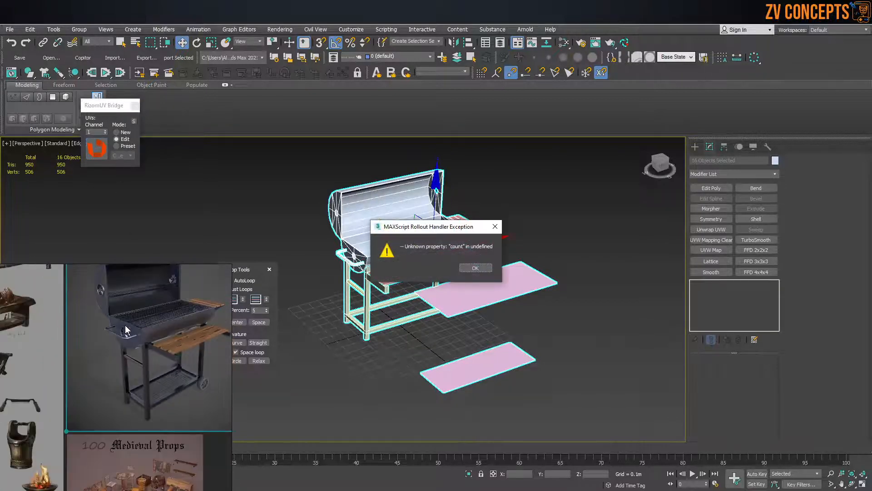
left_click(475, 271)
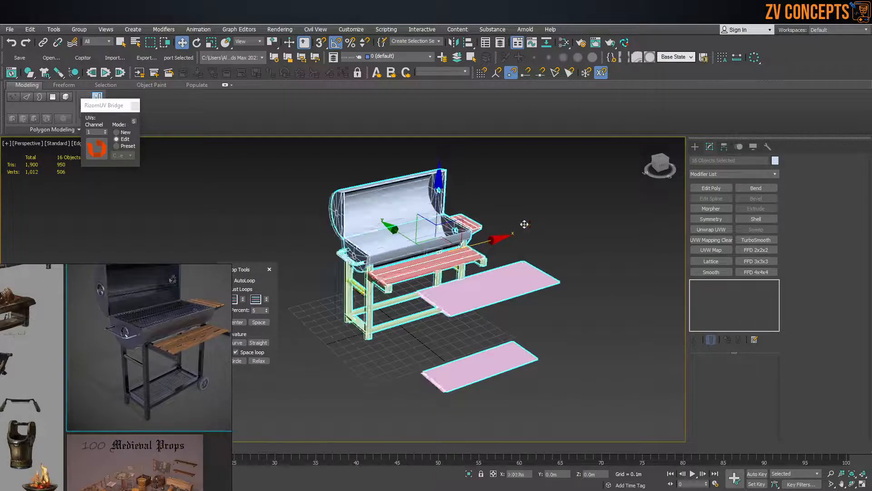
Move the duplicate set of 16 grill objects along the X axis, well clear of the original grill, and deselect it.
left_click_drag(524, 224, 657, 207)
middle_click_drag(638, 215, 536, 246)
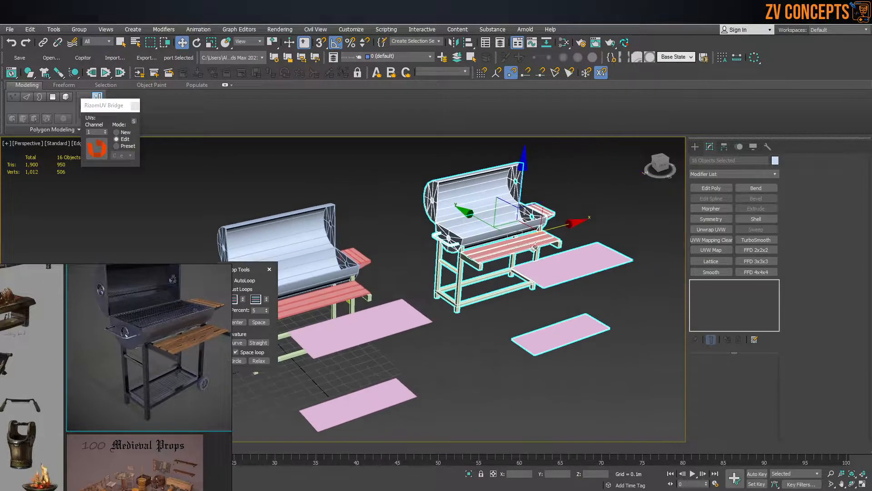
left_click_drag(547, 228, 574, 222)
middle_click_drag(398, 281, 466, 234)
left_click(469, 234)
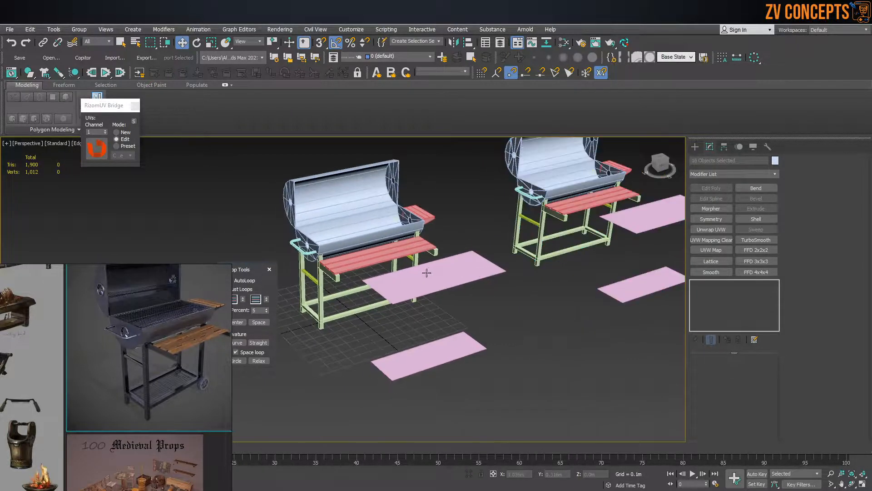
Select the original grill standing on the grid, including its two separated planes, and delete it so only the offset copy is kept.
scroll(427, 273, "down", 2)
middle_click_drag(441, 269, 426, 255, "alt")
left_click_drag(464, 167, 313, 414)
left_click(452, 386)
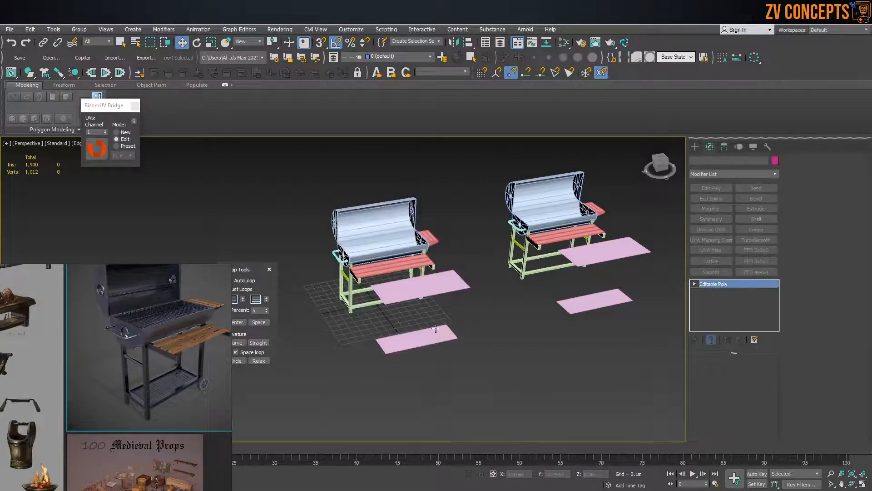
left_click(436, 328)
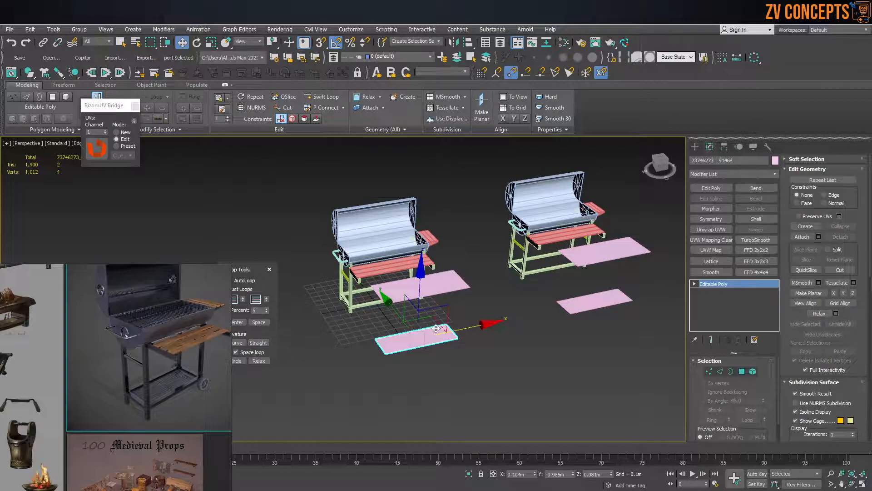
key("ctrl+z")
key("ctrl+z")
key("Delete")
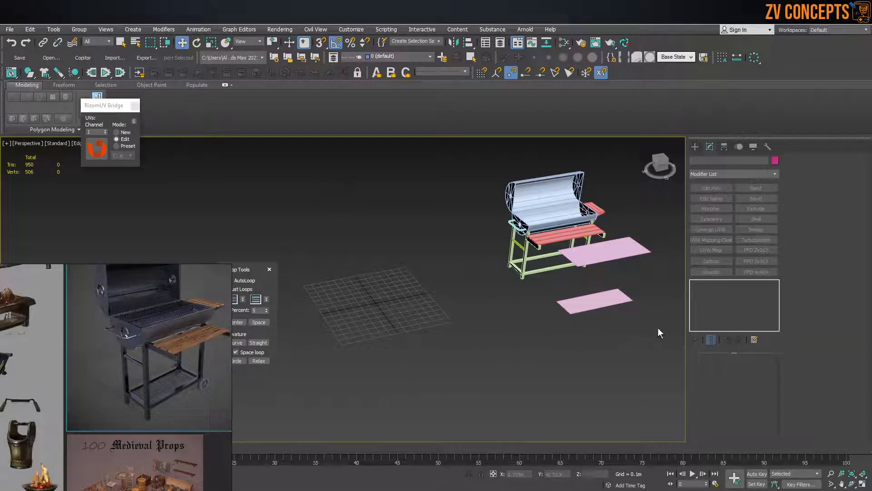
Select the grill's stand frame and try to send it to RizomUV through the bridge in Edit mode on channel 1.
left_click(535, 240)
left_click_drag(536, 239, 449, 278)
left_click(448, 274)
scroll(337, 307, "up", 4)
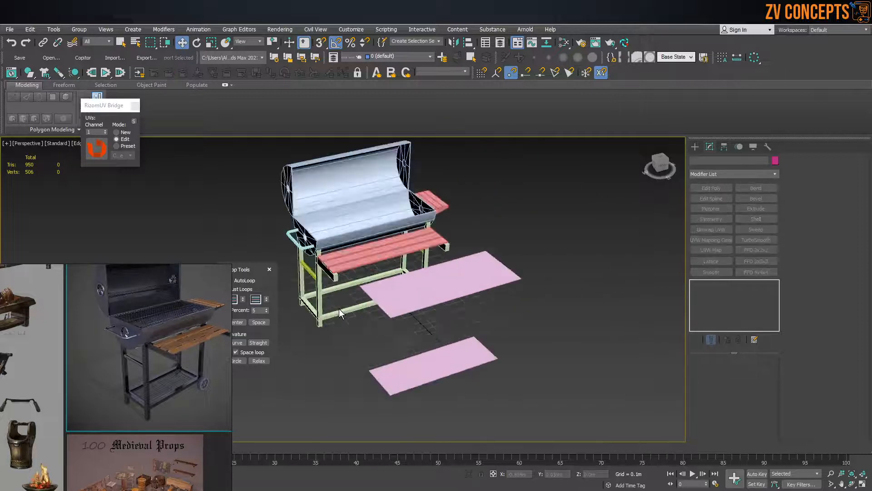
left_click(323, 326)
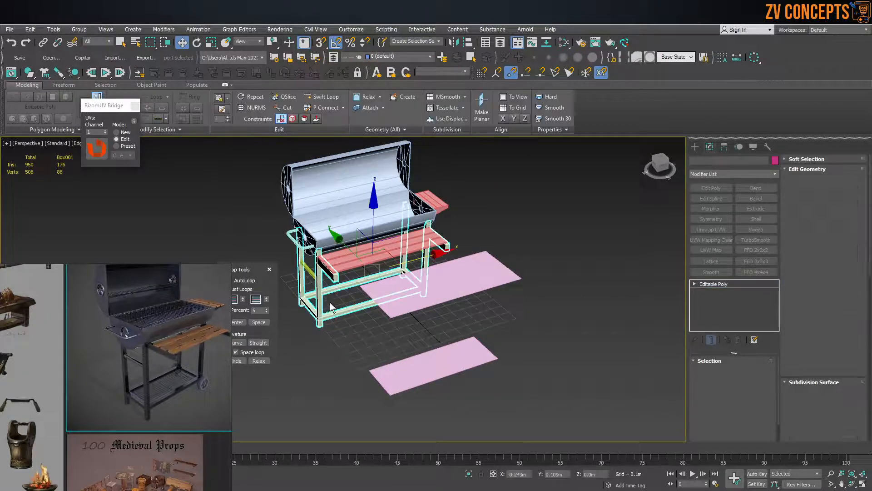
middle_click_drag(337, 252, 350, 248, "alt")
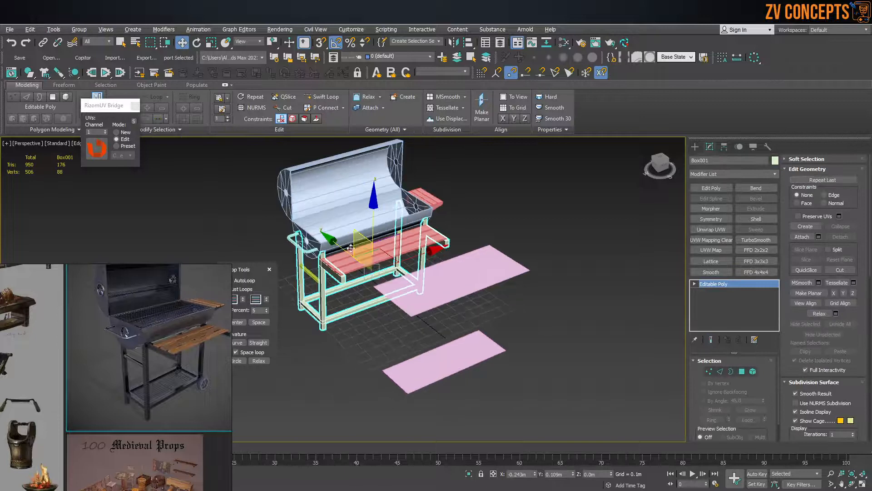
left_click(327, 184)
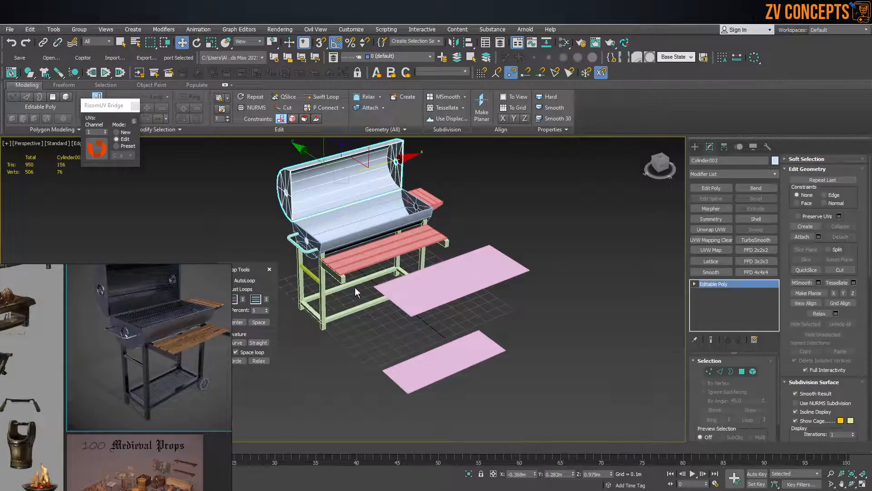
left_click(351, 310)
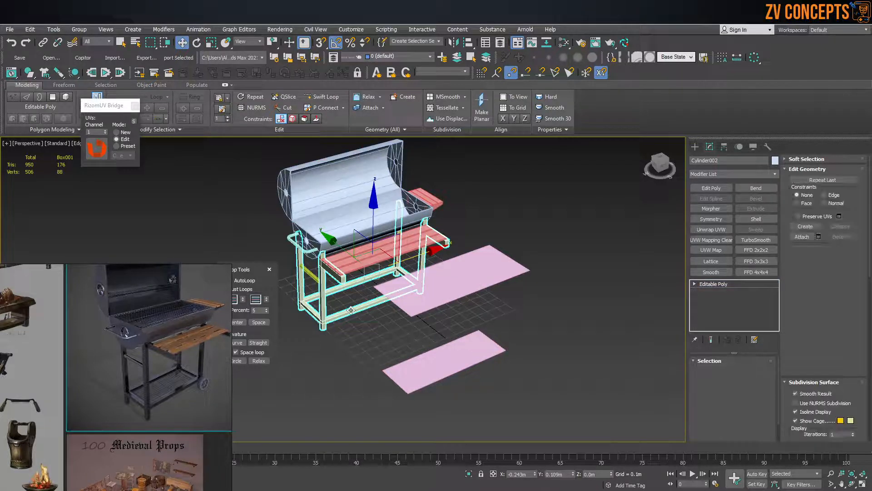
left_click(103, 157)
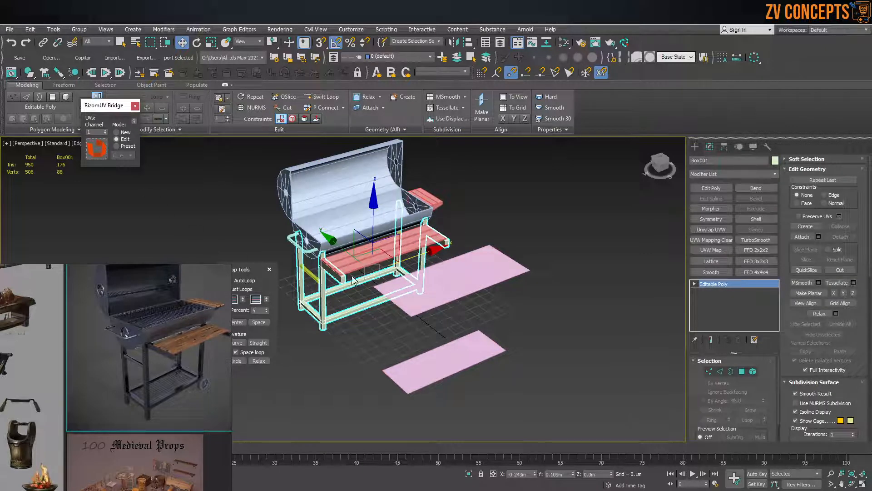
Retry the bridge transfer of the stand frame, try to move the frame sideways, and undo the move.
right_click_drag(857, 258, 871, 258)
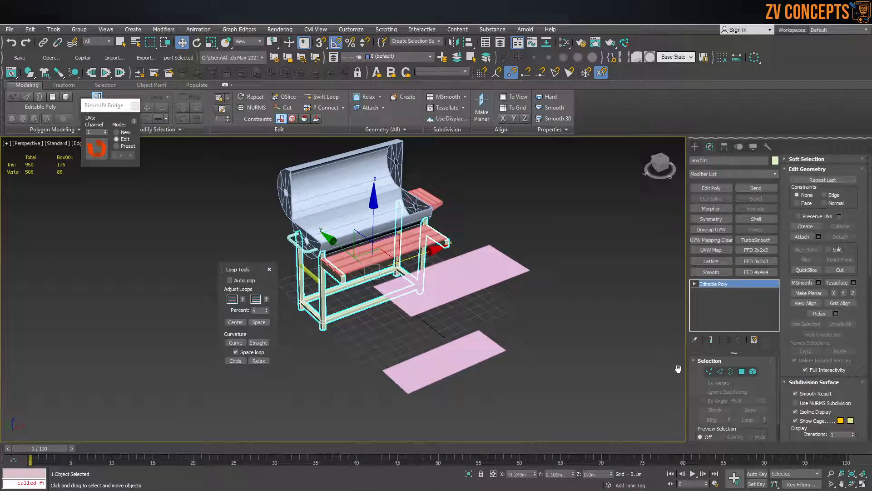
left_click(96, 148)
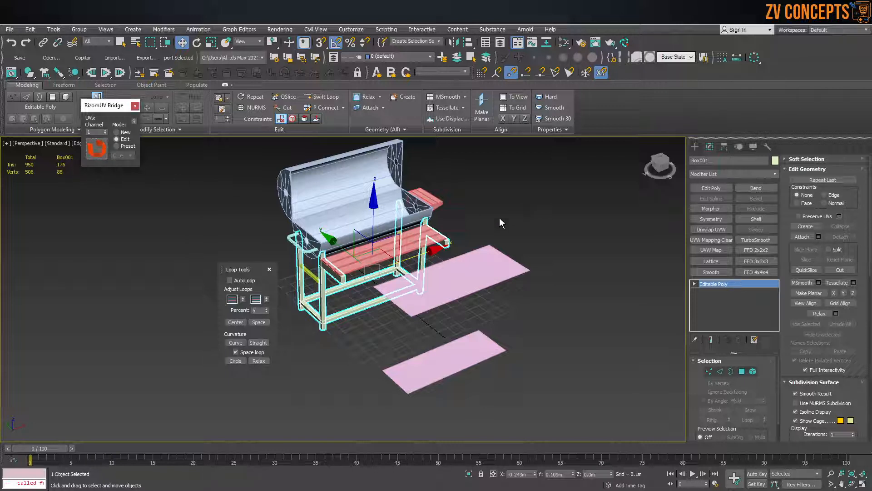
left_click_drag(430, 251, 569, 224)
key("ctrl+z")
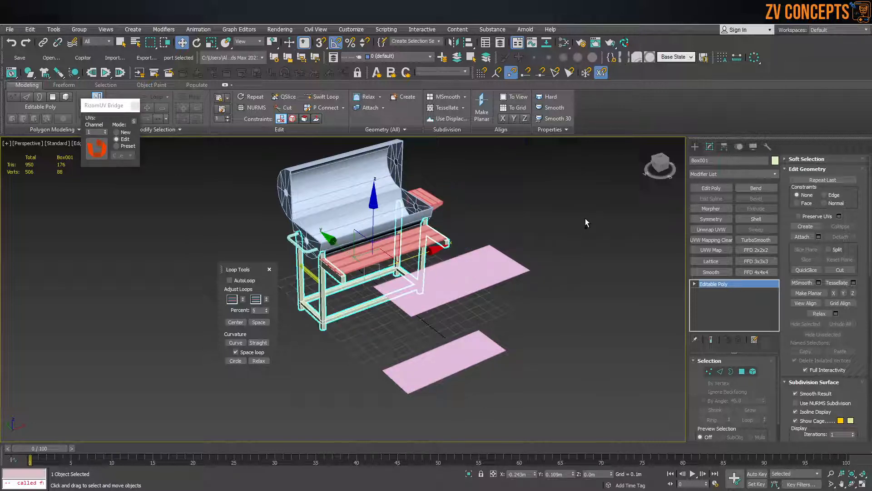
Deselect the stand frame, save the scene, and close the RizomUV Bridge.
left_click(521, 252)
scroll(521, 252, "down", 3)
left_click(9, 29)
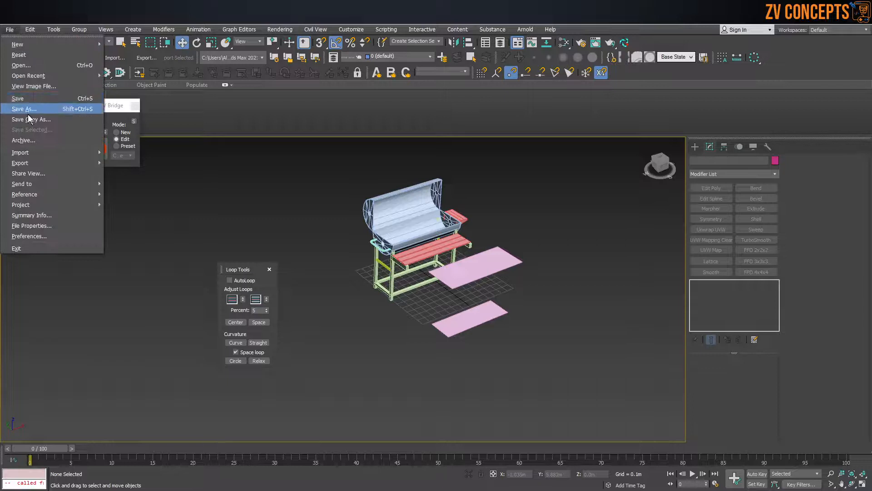
left_click(28, 98)
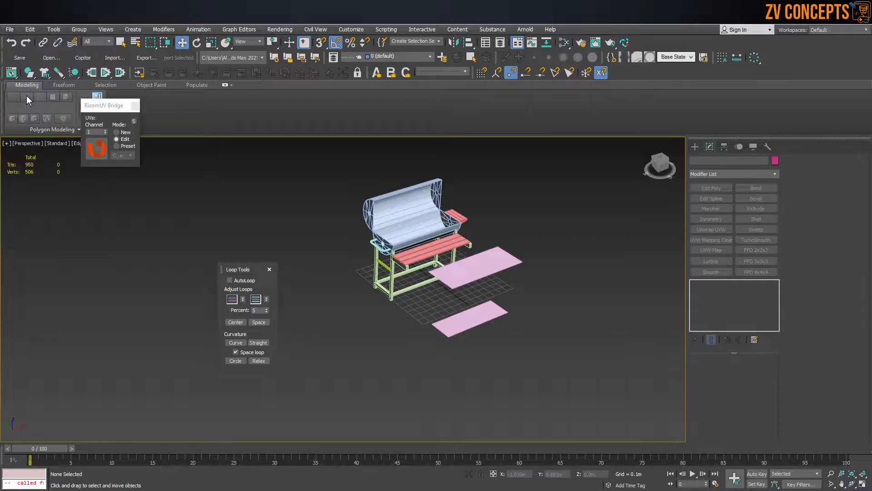
left_click(135, 106)
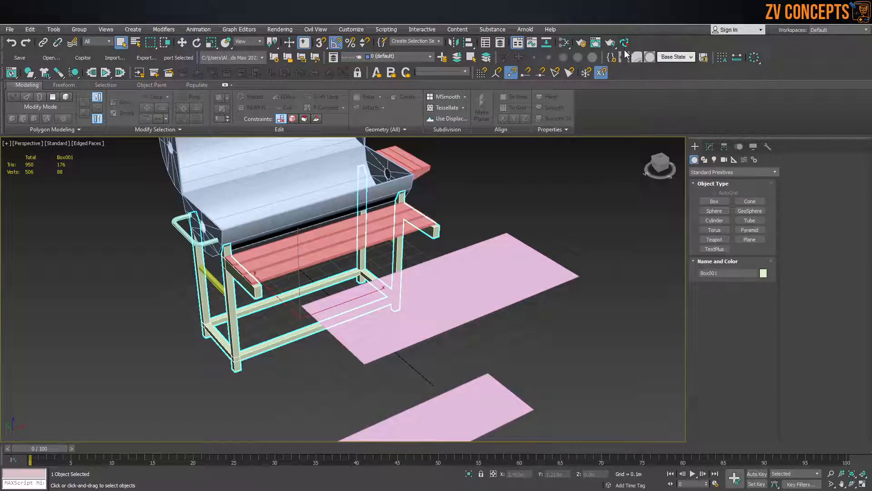
Reopen the RizomUV Bridge, try to transfer the stand frame, and undo a test move of the frame.
left_click(623, 57)
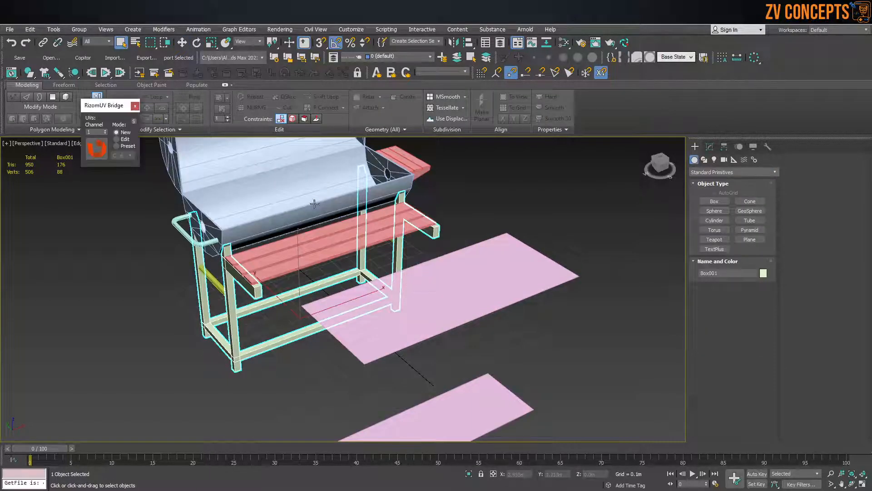
left_click(103, 148)
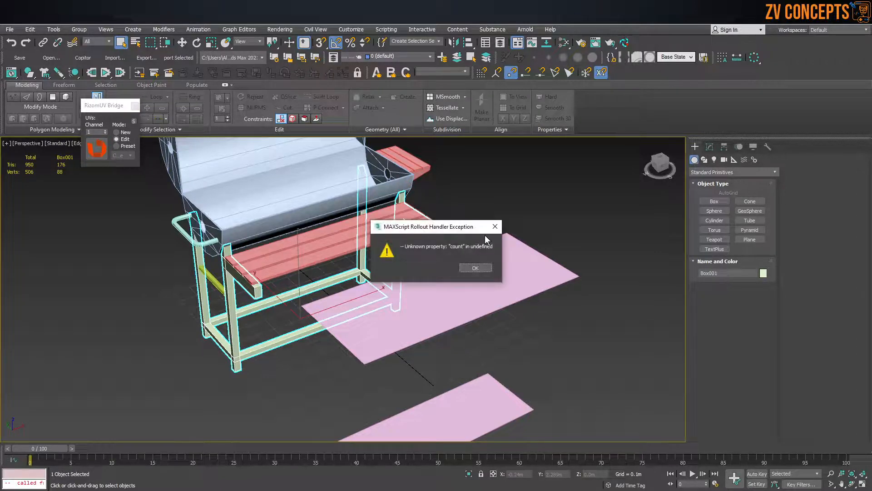
left_click(495, 228)
scroll(386, 273, "down", 3)
key("w")
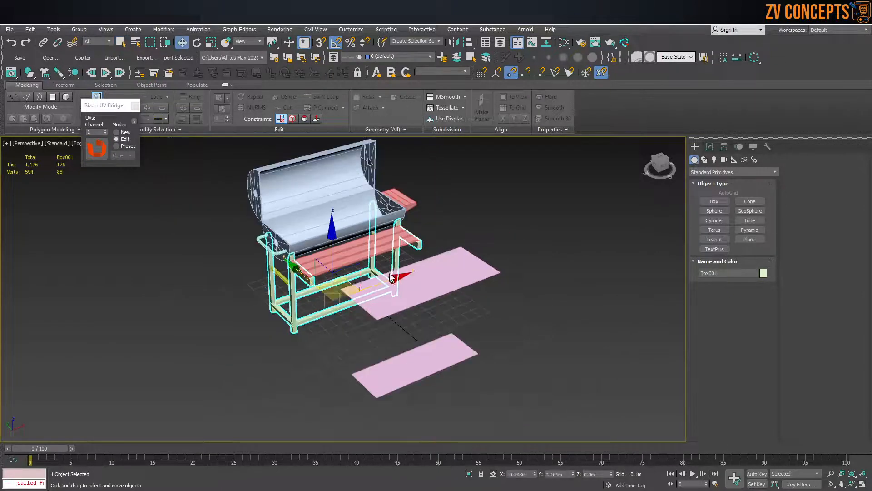
left_click_drag(388, 279, 571, 212)
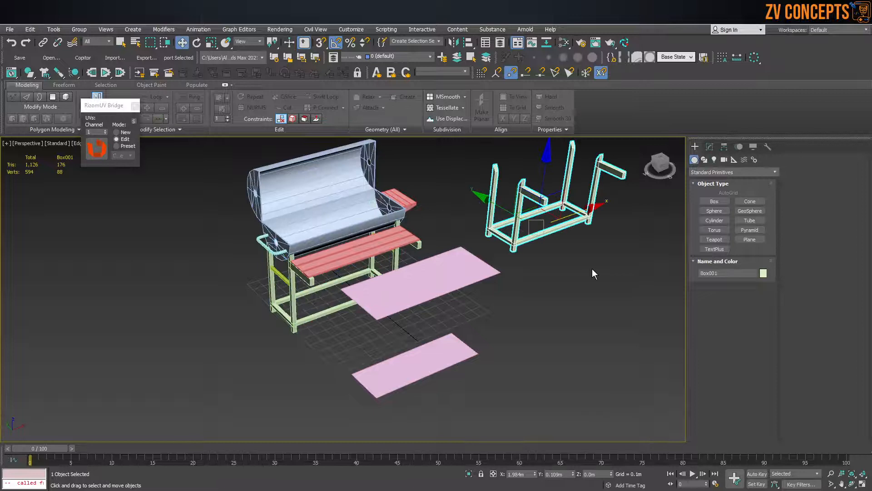
key("ctrl+z")
Pull the duplicate stand frame away from the grill and delete it.
left_click(356, 328)
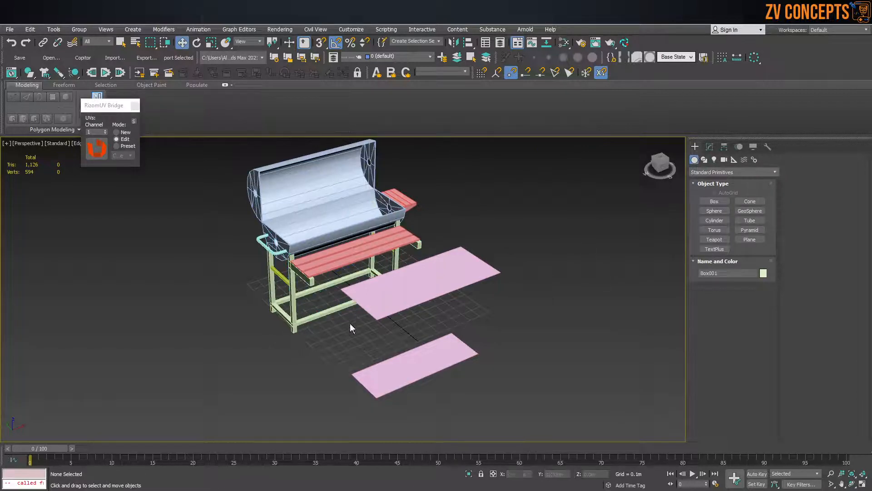
left_click(303, 321)
left_click_drag(378, 290, 226, 315)
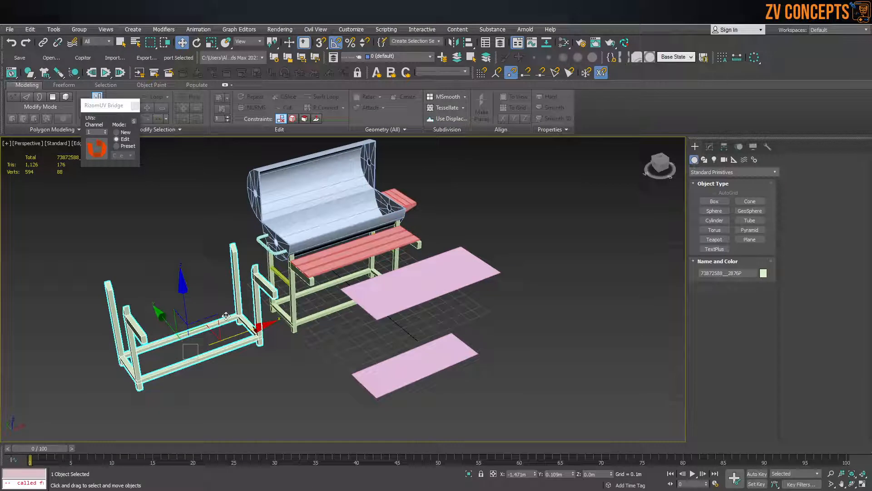
key("Delete")
Try to send every object except the stand frame to RizomUV through the bridge, and place the bridge window lower in the viewport.
left_click(293, 300)
middle_click_drag(291, 283, 296, 270, "alt")
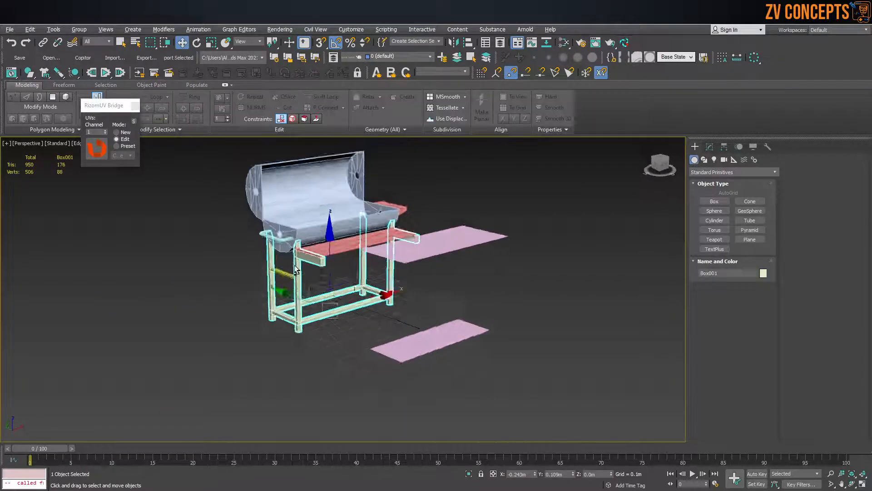
scroll(294, 268, "up", 3)
left_click(291, 276)
middle_click_drag(316, 239, 321, 250, "alt")
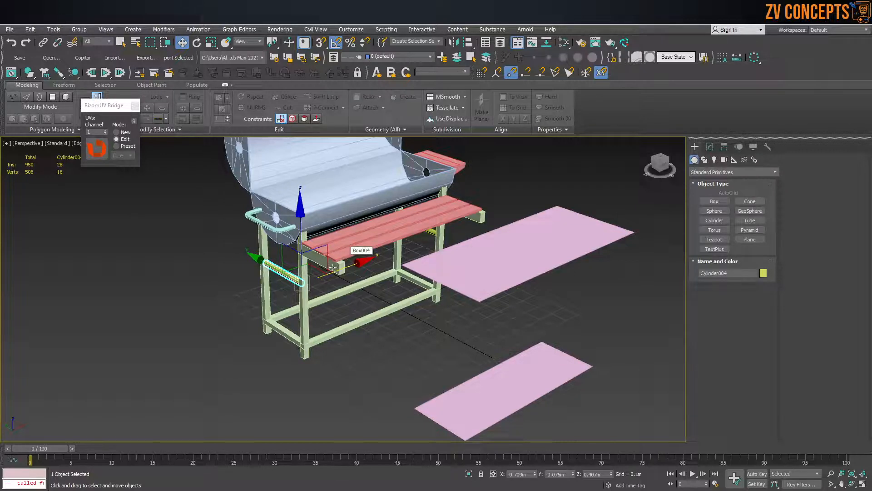
left_click(348, 285)
key("ctrl+a")
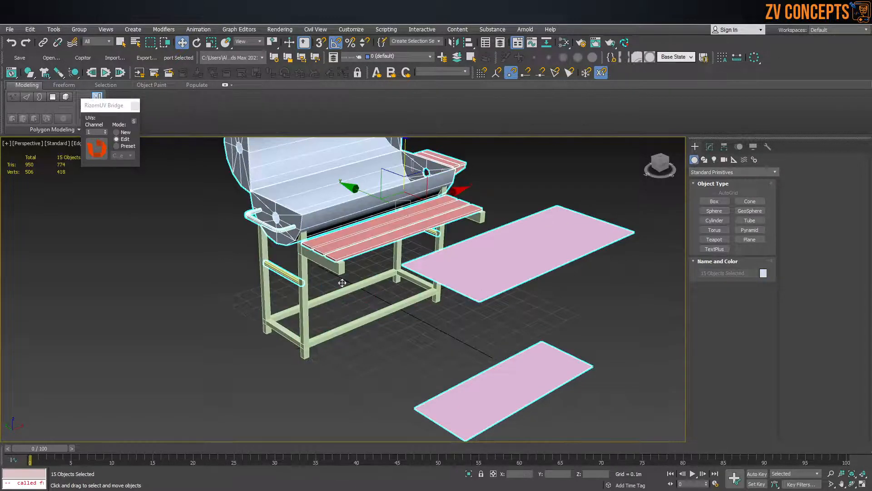
left_click(104, 152)
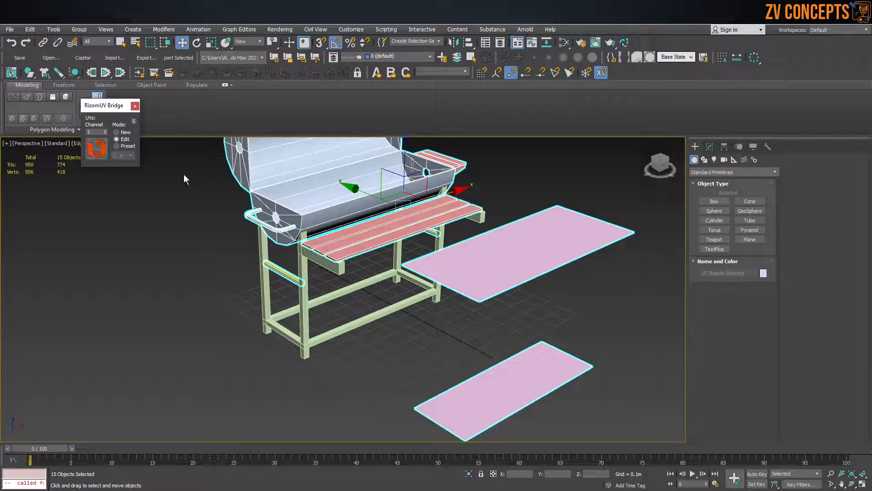
left_click_drag(116, 111, 128, 208)
scroll(390, 240, "down", 5)
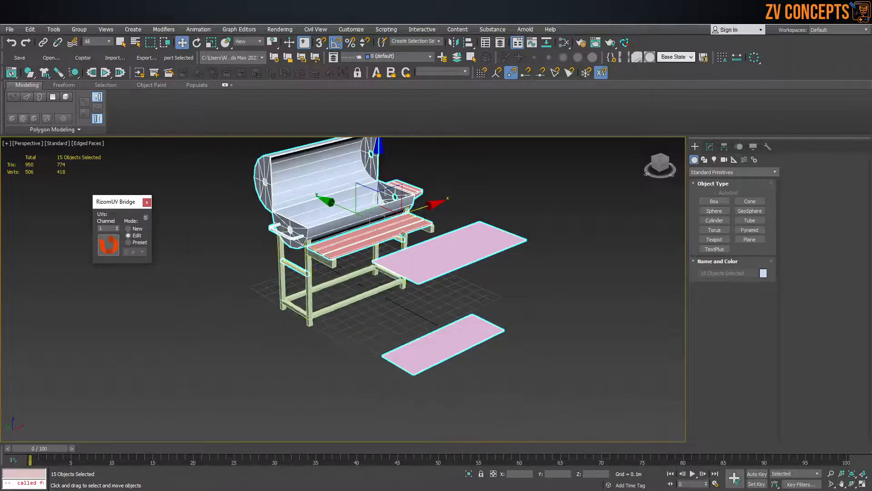
Select all objects in the scene and begin exporting the selection.
left_click(484, 204)
scroll(484, 204, "down", 3)
middle_click_drag(484, 204, 489, 193, "alt")
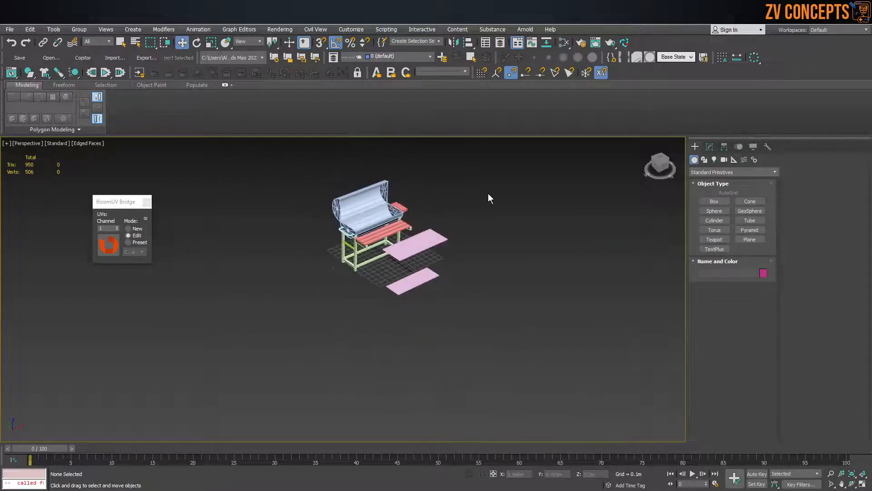
key("ctrl+a")
scroll(367, 194, "up", 4)
scroll(367, 194, "down", 2)
mouse_move(367, 194)
middle_mouse_down("alt")
mouse_move(402, 203)
mouse_move(376, 199)
middle_mouse_up("alt")
left_click(10, 29)
mouse_move(84, 169)
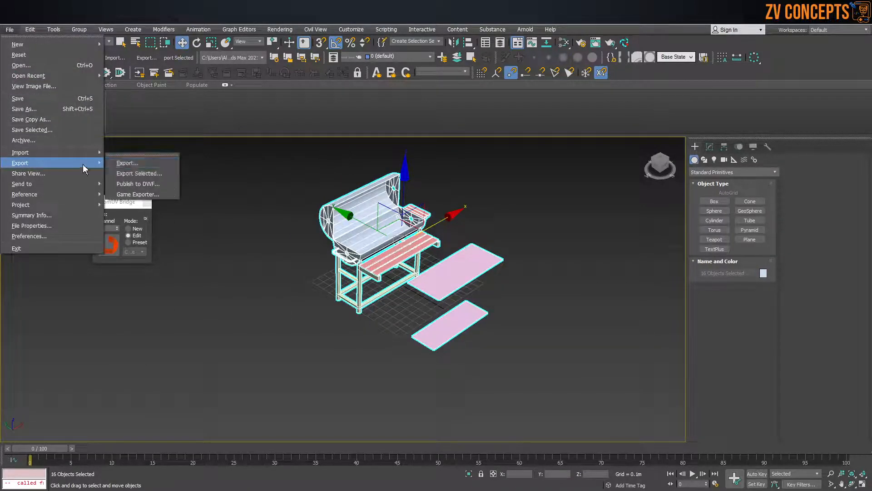
left_click(152, 175)
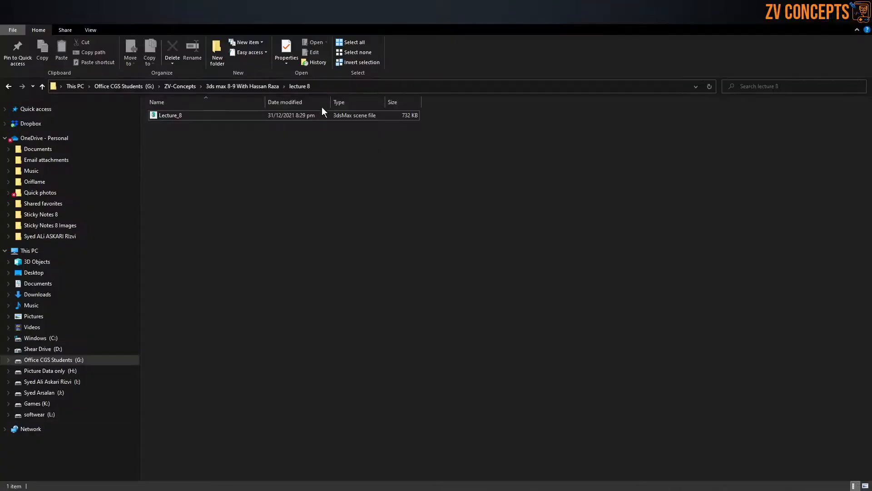
Copy the path of the "lecture 8" folder in File Explorer and use it as the export destination.
left_click(328, 84)
right_click(328, 83)
left_click(347, 116)
left_click(821, 18)
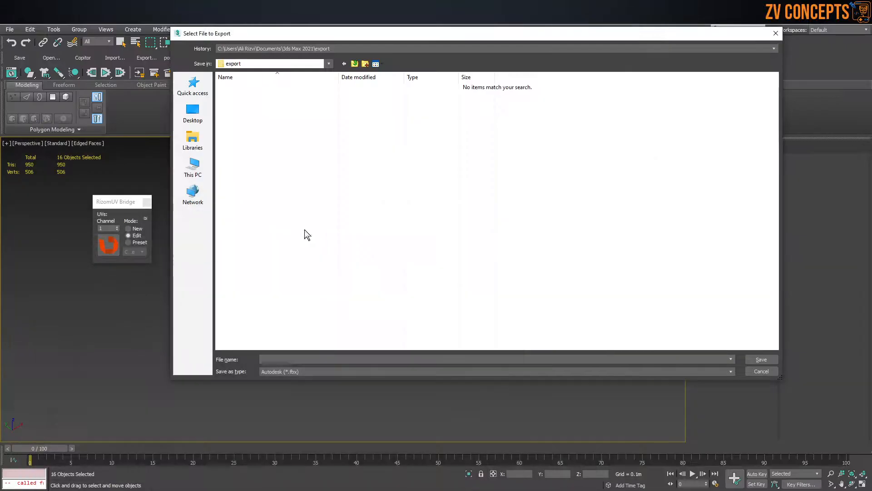
left_click(331, 359)
key("ctrl+v")
key("Return")
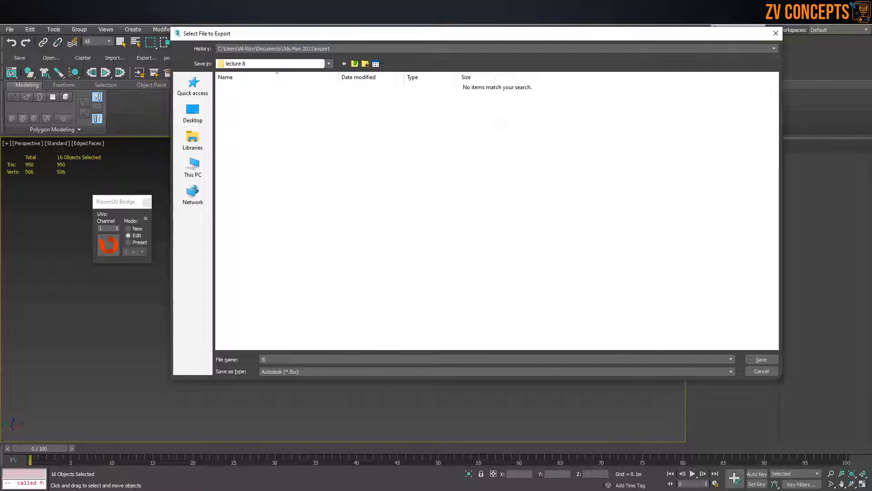
Name the export BBQ and export it as a binary FBX 2014/2015 file with Y-up axis and centimetres, closing the warnings report.
key("Return")
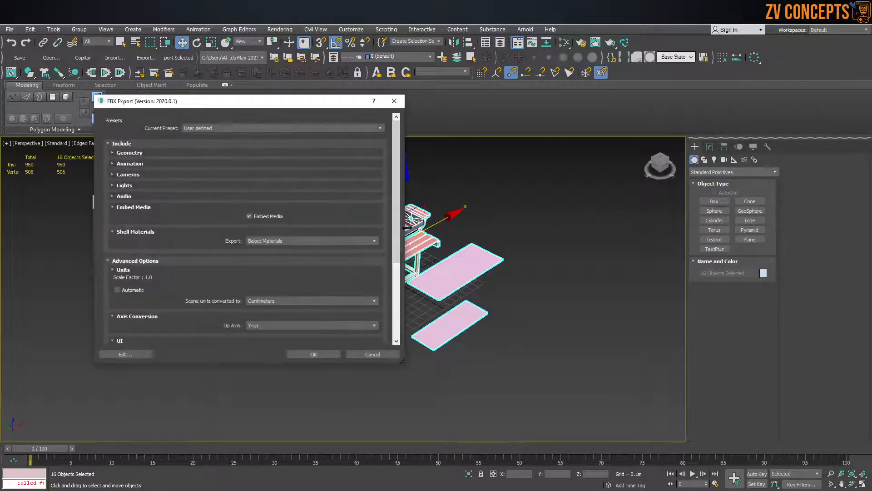
scroll(397, 212, "down", 3)
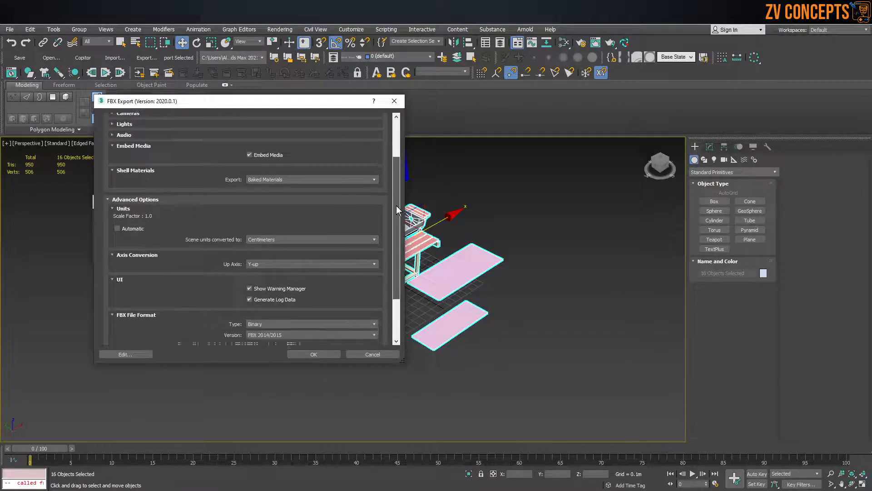
left_click(314, 354)
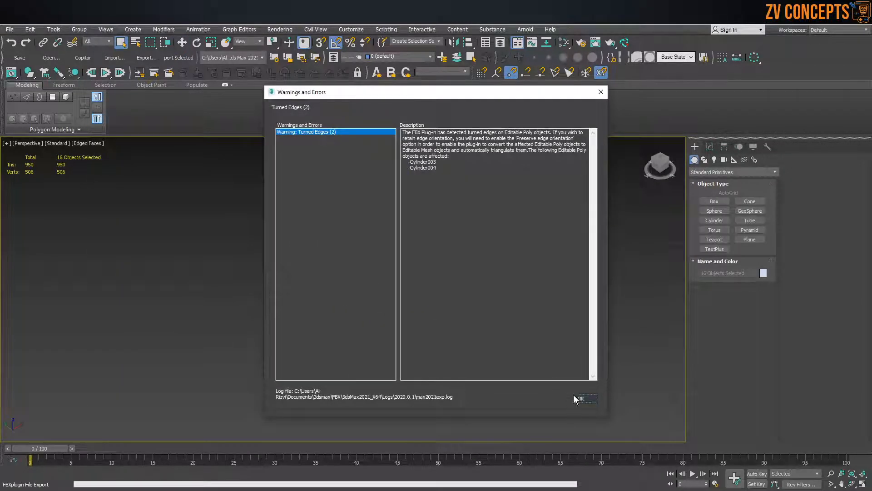
left_click(575, 398)
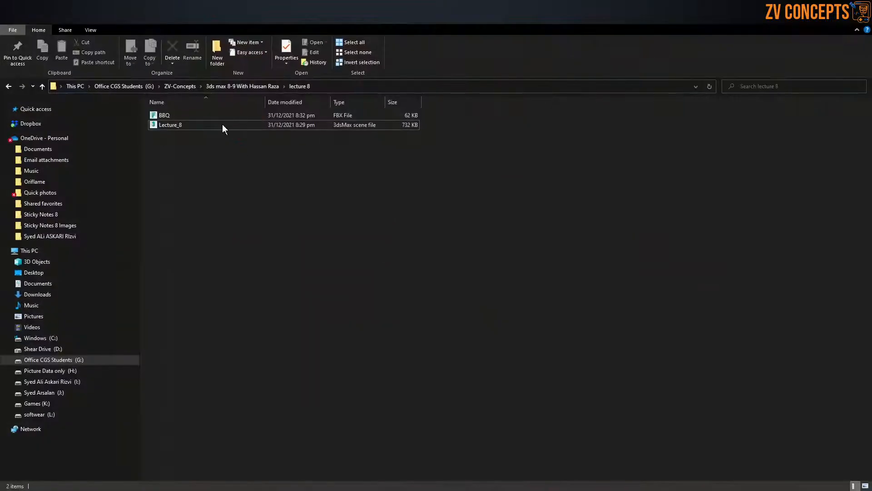
Switch to the "lecture 8" folder in File Explorer, show its files as large icons, and select the BBQ file.
left_click(99, 29)
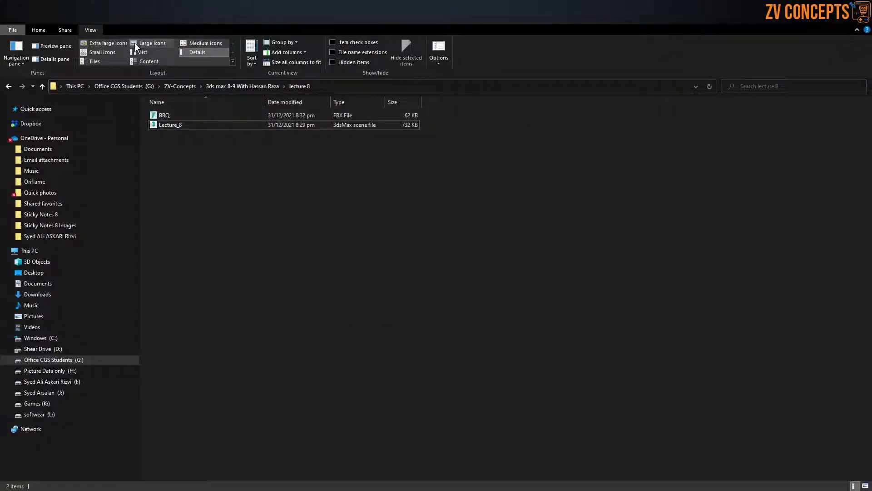
left_click(137, 44)
left_click(226, 133)
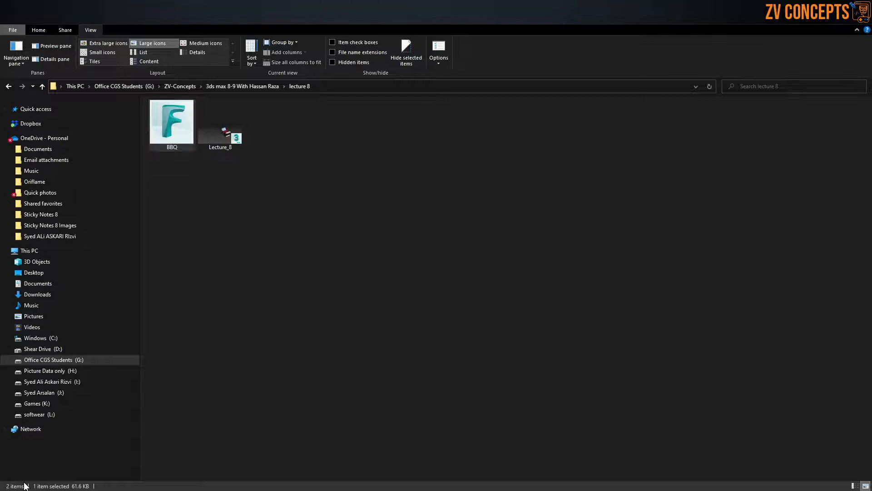
Launch RizomUV VS RS 2018.0 and open its dialog for loading a model file.
key("super")
type("riz")
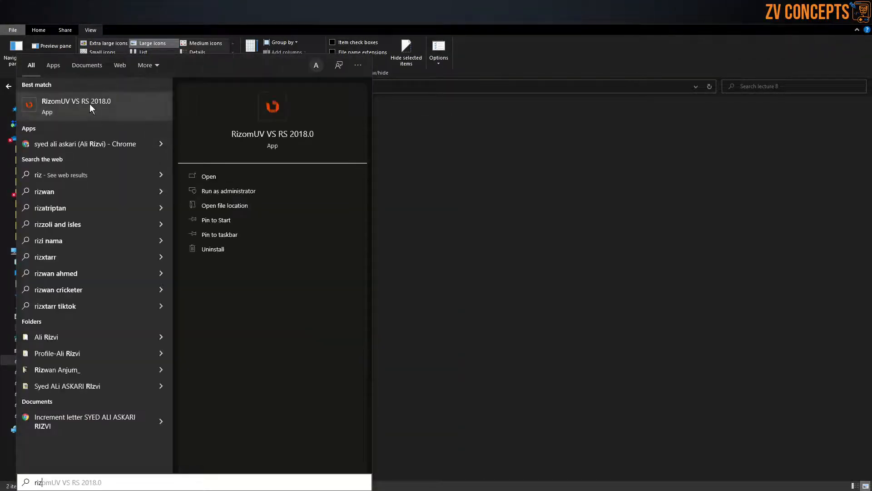
left_click(89, 104)
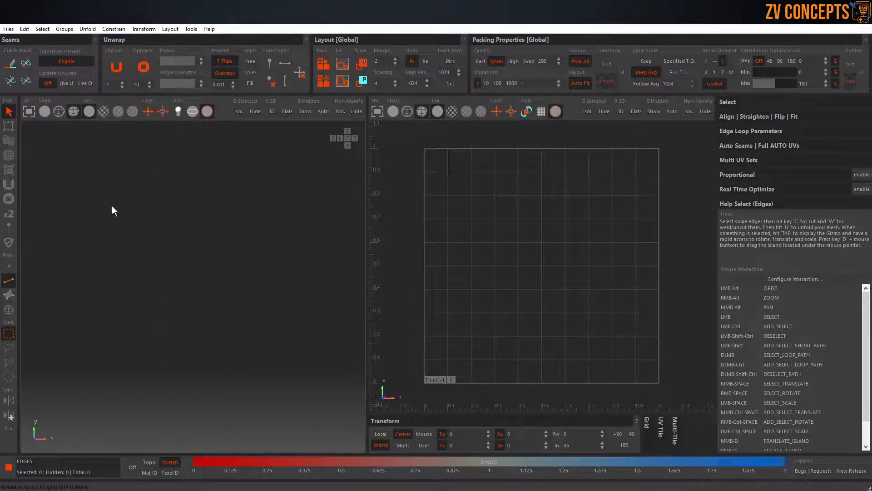
left_click(4, 30)
left_click(287, 142)
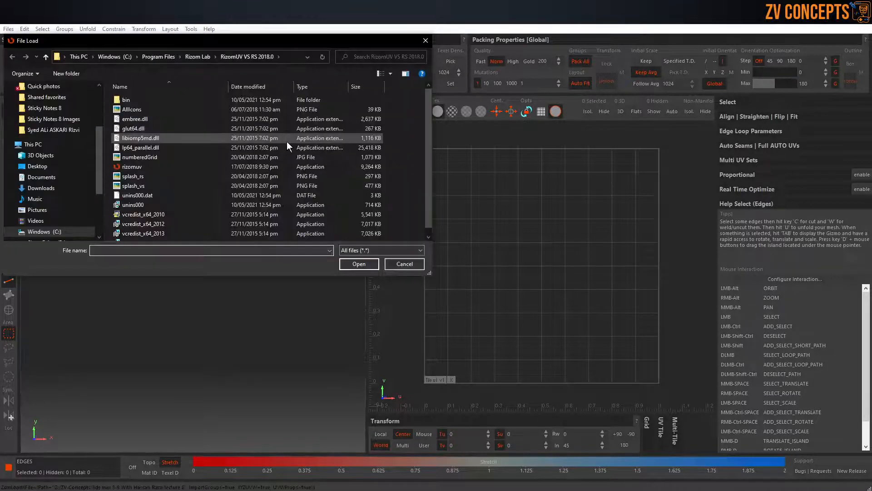
Copy the "lecture 8" folder path from File Explorer, load the BBQ file from that folder in RizomUV, and dismiss the error.
left_click(119, 489)
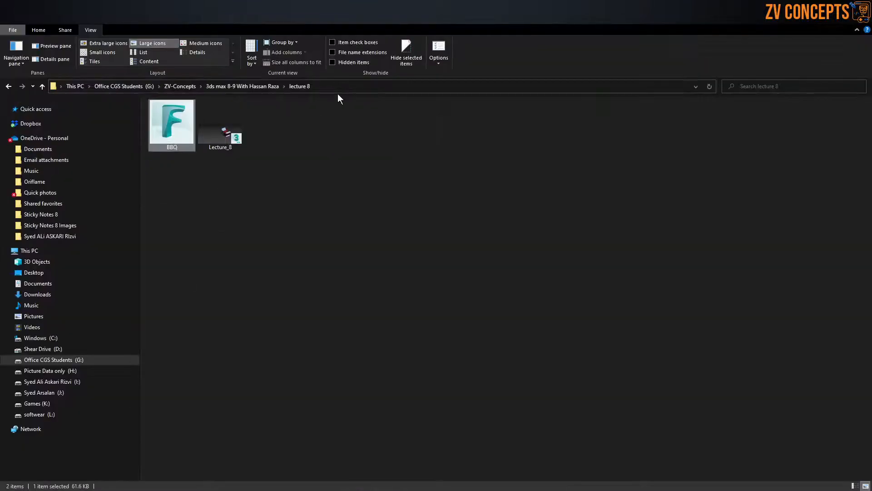
left_click(343, 85)
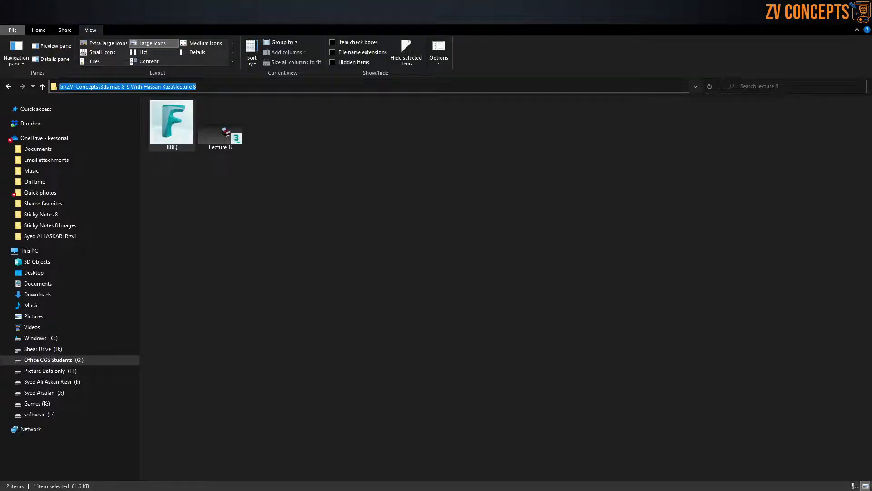
key("alt+Tab")
key("ctrl+v")
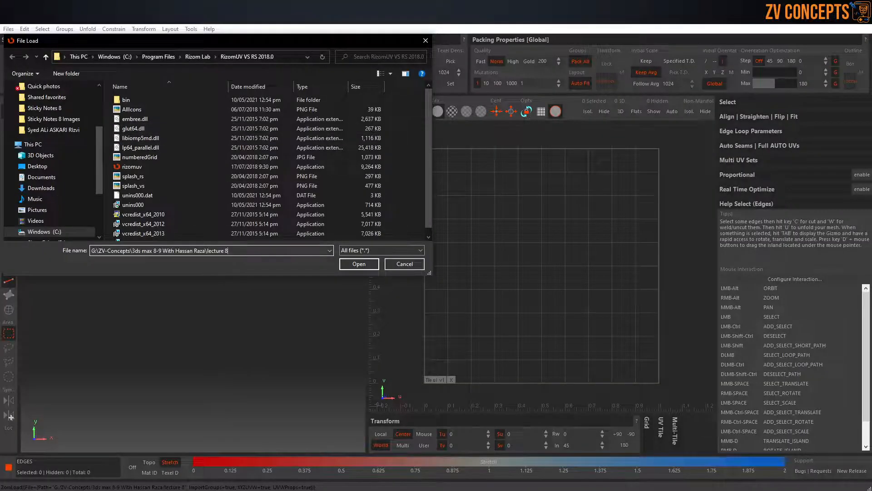
key("Return")
double_click(135, 99)
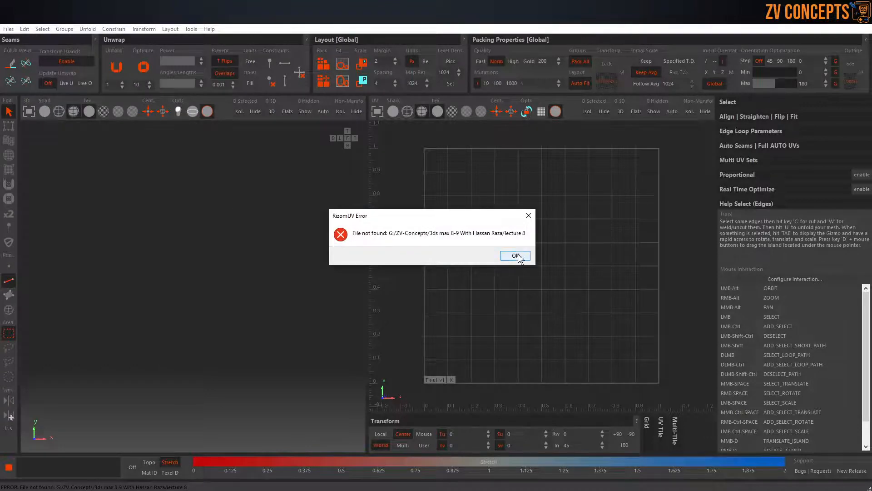
left_click(516, 256)
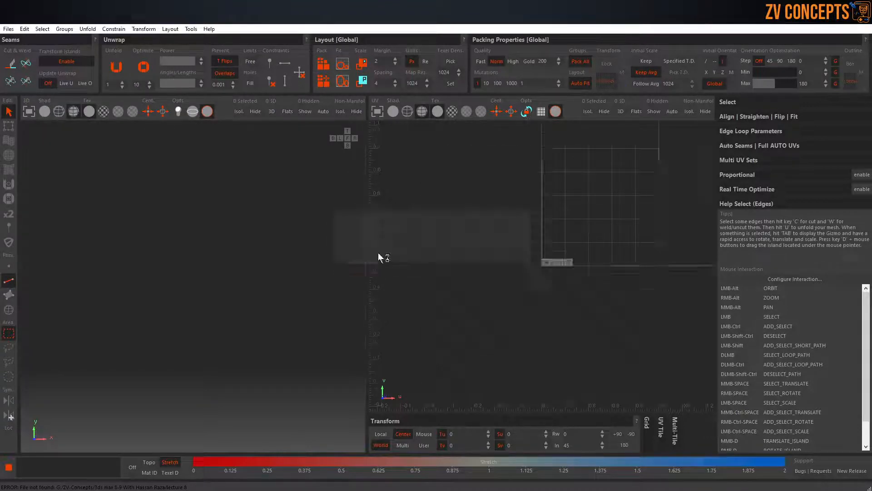
Pack the UV islands of the whole grill and switch the 3D view to the checker texture display.
left_click_drag(199, 182, 156, 252, "alt")
right_click_drag(156, 251, 225, 263, "alt")
left_click_drag(225, 262, 260, 257, "alt")
right_click_drag(260, 258, 165, 230, "alt")
left_click_drag(165, 230, 196, 267, "alt")
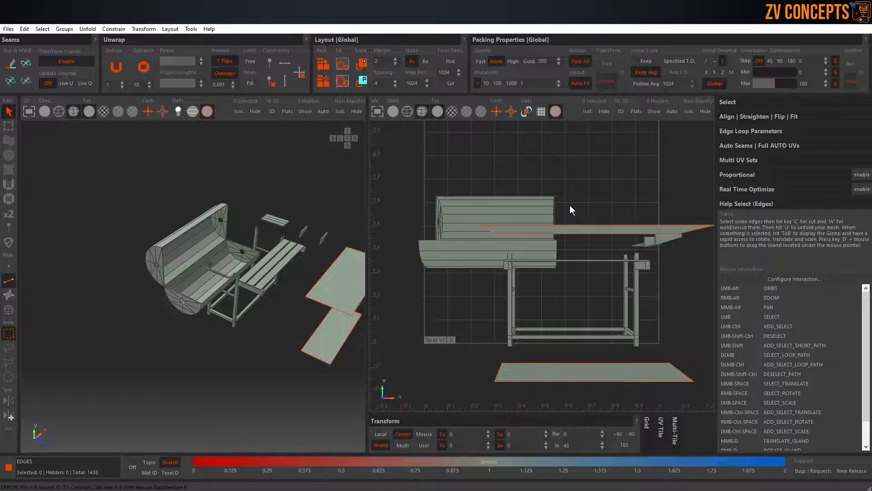
key("p")
left_click_drag(249, 252, 210, 216, "alt")
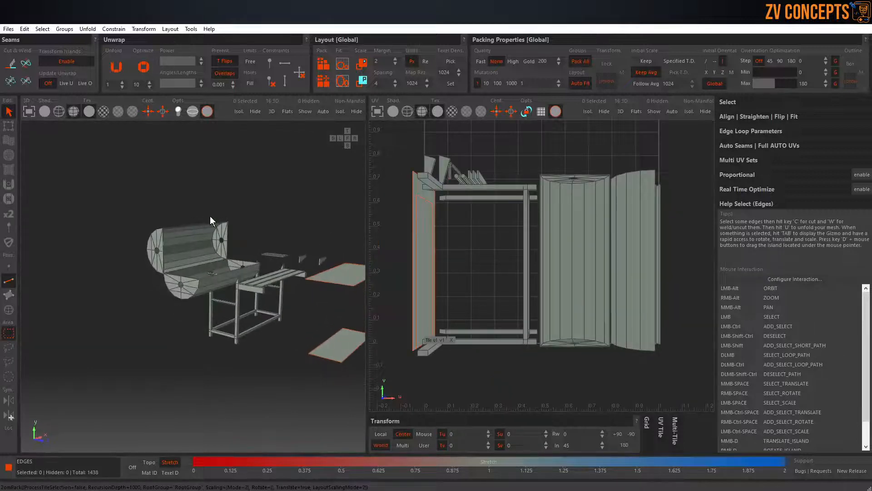
left_click(104, 112)
right_click_drag(250, 241, 190, 222, "alt")
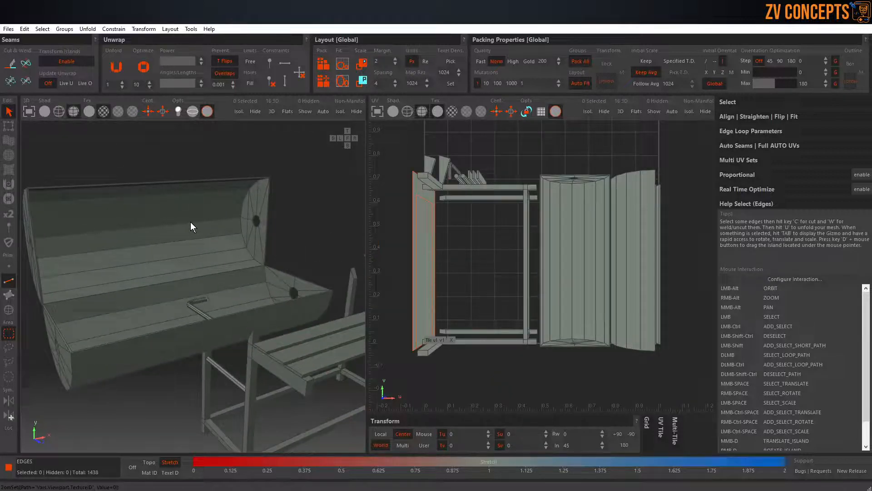
Isolate the grill's half-cylinder lid so only that part is shown.
key("i")
left_click_drag(175, 207, 198, 206, "alt")
right_click_drag(199, 206, 187, 218, "alt")
middle_click_drag(188, 218, 237, 222, "alt")
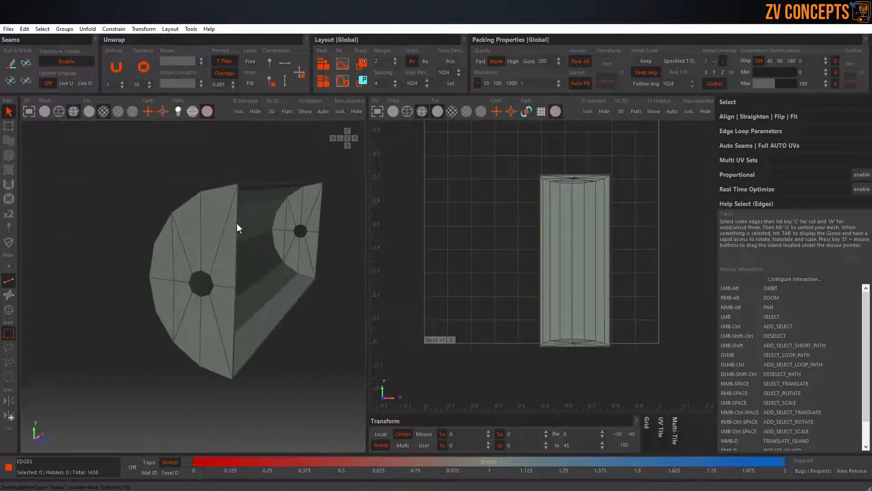
scroll(239, 208, "up", 3)
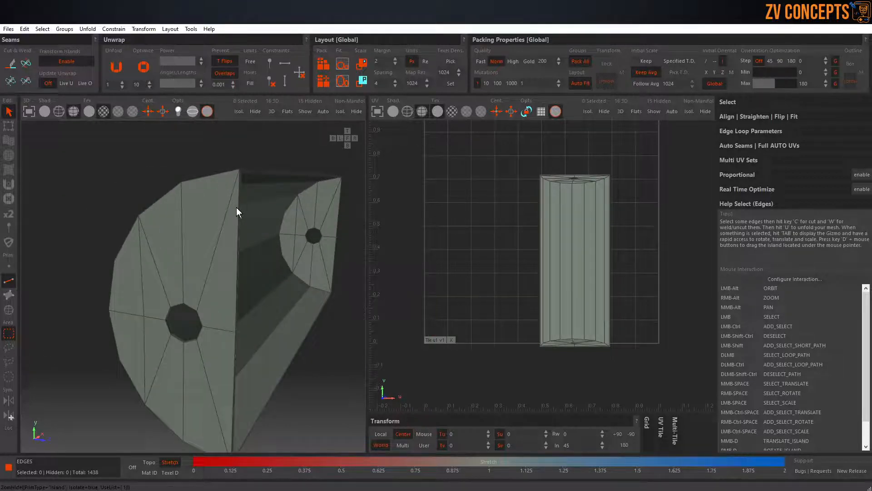
Cut the edges all around the lid's open rim, then unfold the shell.
left_click(238, 209)
key("c")
left_click_drag(239, 207, 177, 179, "alt")
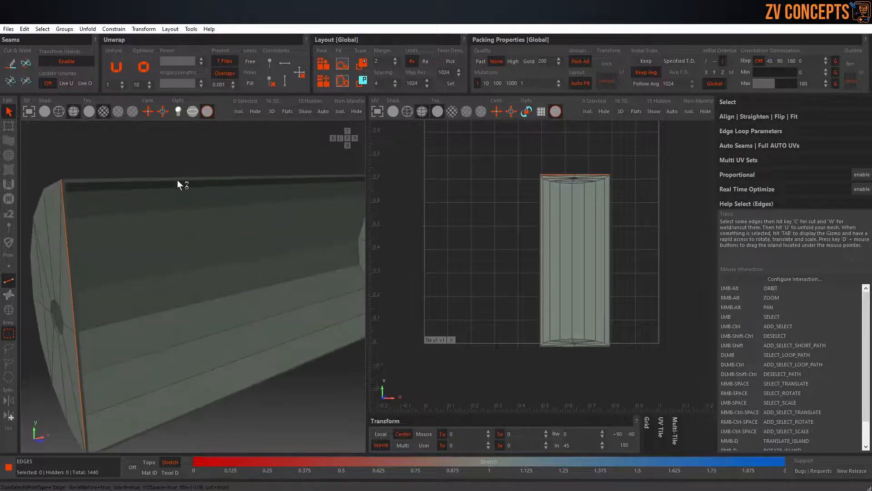
left_click(177, 176)
key("c")
left_click_drag(167, 414, 166, 273, "alt")
left_click(145, 313)
key("c")
right_click_drag(166, 271, 233, 259, "alt")
left_click(233, 259)
key("c")
left_click(223, 195)
key("c")
left_click_drag(222, 195, 316, 255, "alt")
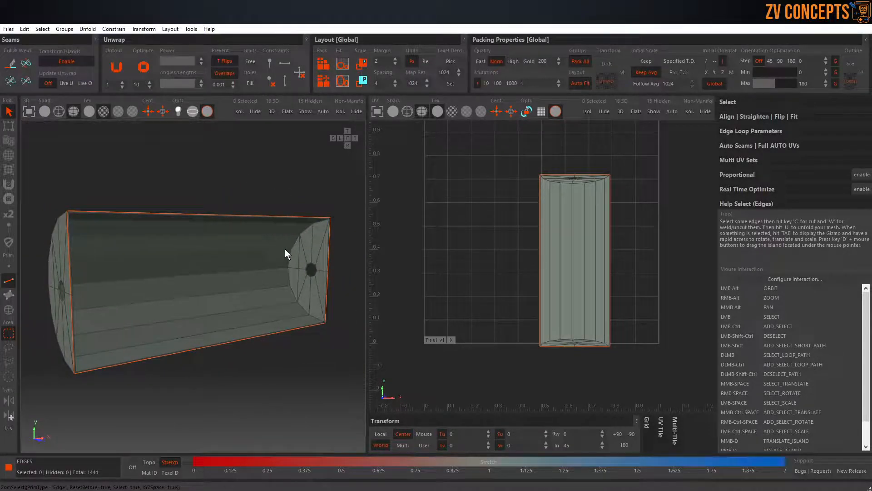
key("u")
Cut the circular edge loops around the holes in both end caps of the lid.
left_click_drag(232, 233, 164, 280, "alt")
scroll(113, 336, "up", 6)
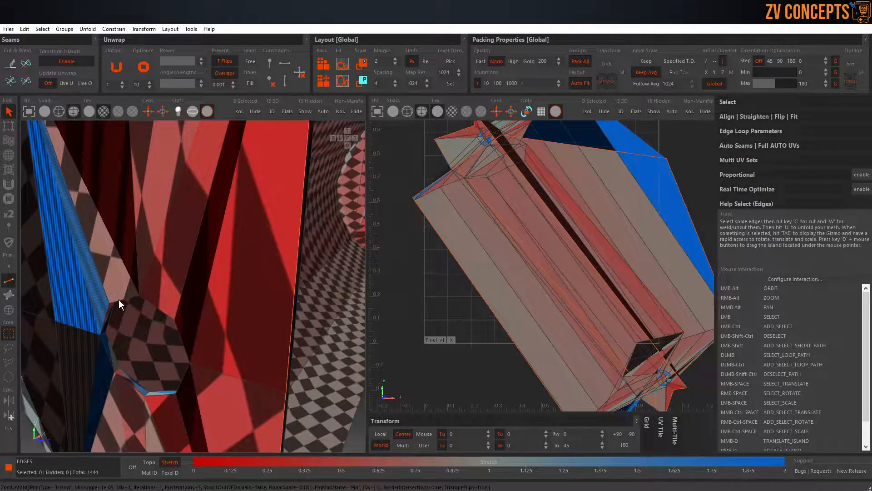
double_click(119, 300)
key("c")
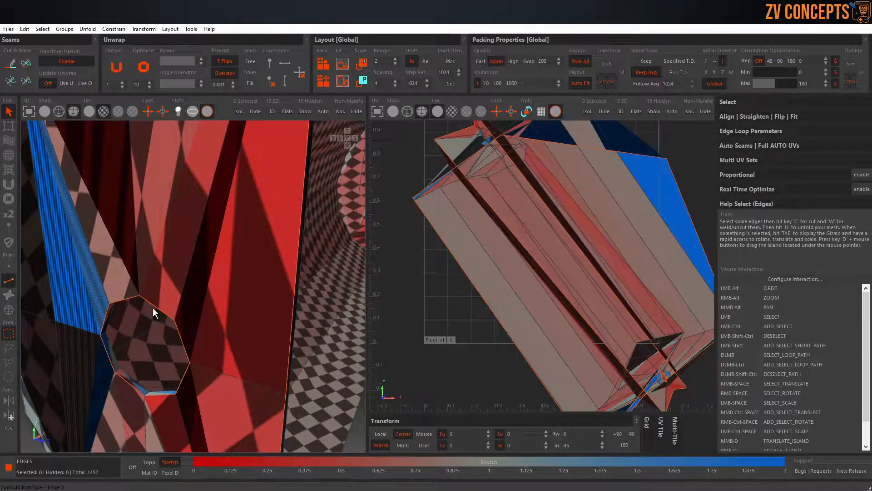
scroll(154, 307, "down", 6)
left_click_drag(214, 296, 63, 291, "alt")
scroll(195, 302, "up", 6)
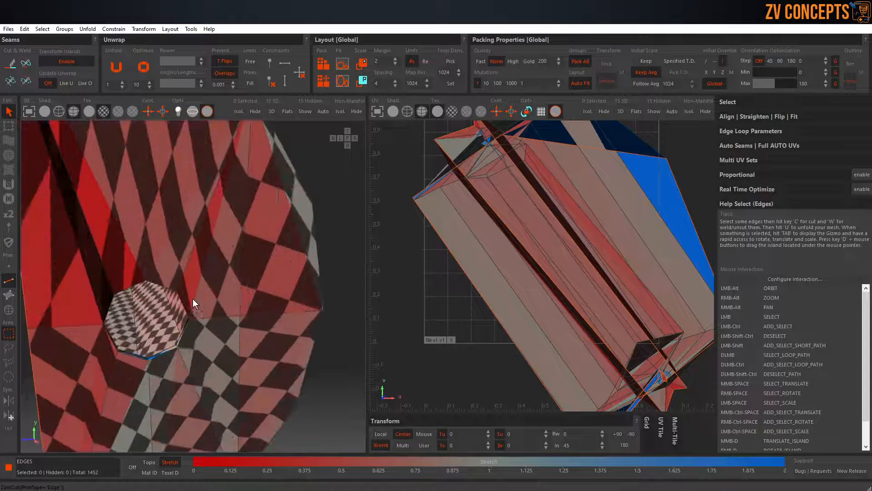
double_click(181, 298)
key("c")
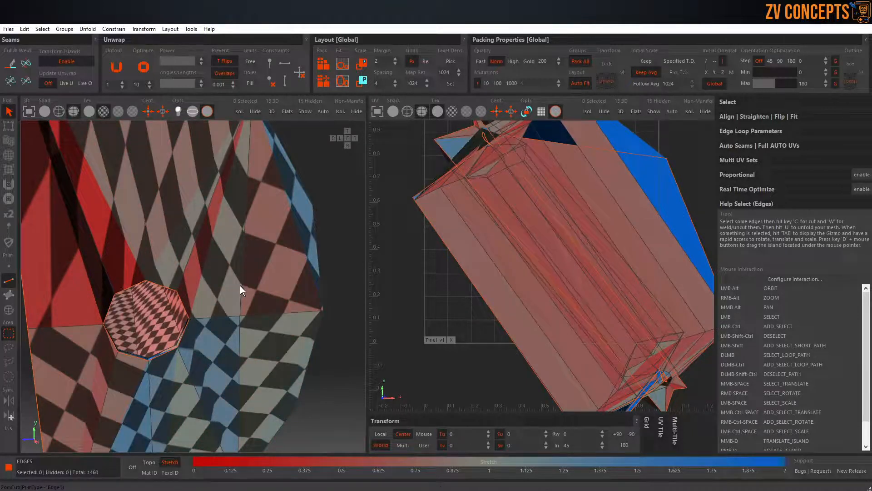
Unfold the lid's outer and inner shells and pack the UV islands.
key("u")
key("p")
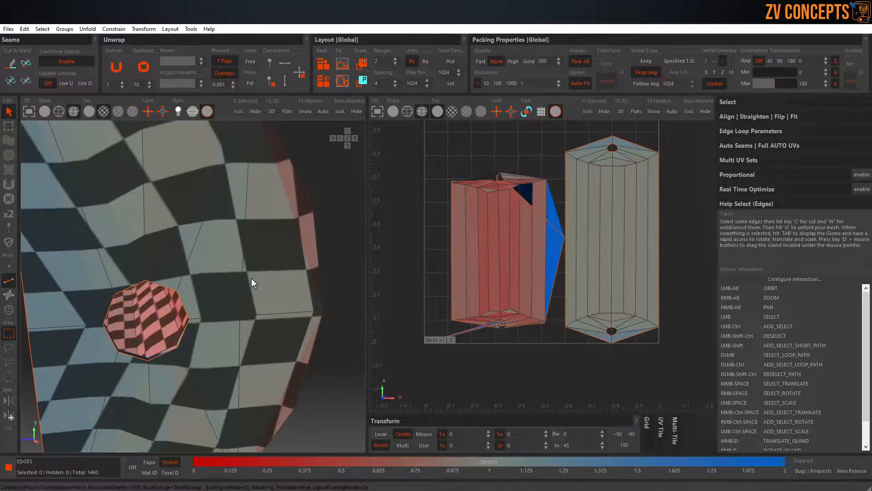
scroll(249, 279, "down", 5)
left_click_drag(192, 280, 277, 285, "alt")
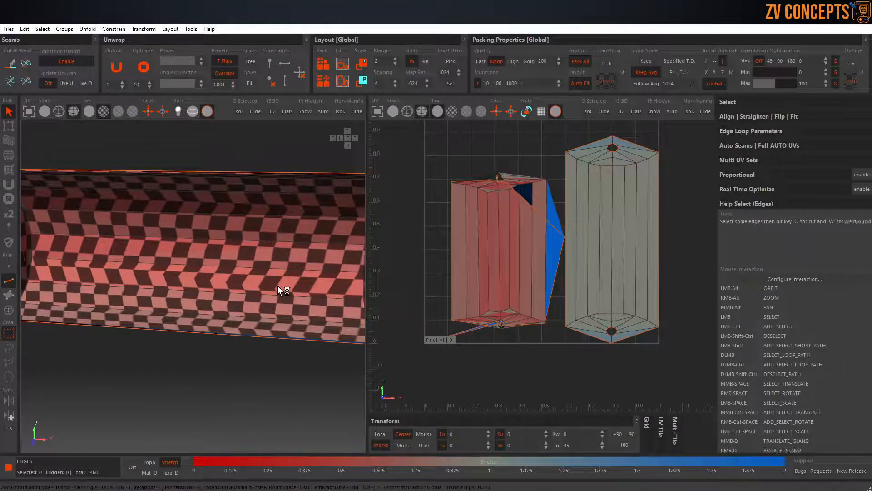
key("u")
Cut the short edge between the hole and the outer border at both ends of the tilted UV island.
scroll(347, 229, "down", 3)
left_click_drag(321, 229, 274, 214, "alt")
scroll(545, 156, "up", 5)
scroll(527, 167, "up", 2)
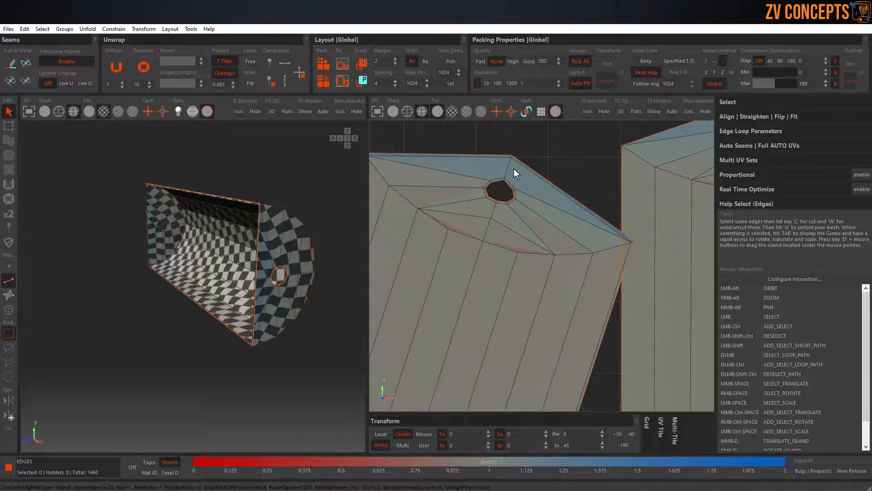
left_click(507, 169)
key("c")
scroll(531, 150, "down", 4)
scroll(488, 278, "up", 4)
left_click(467, 313)
key("c")
Cut the same hole-to-border edge at both ends of the upright UV island, then unfold both islands.
scroll(448, 318, "down", 4)
scroll(564, 305, "up", 5)
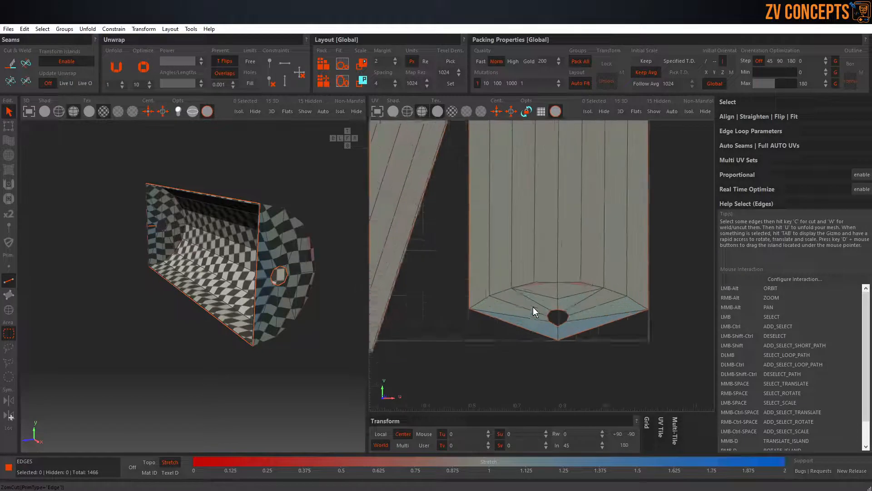
left_click(555, 336)
key("c")
scroll(552, 341, "down", 5)
scroll(558, 263, "up", 5)
left_click(560, 253)
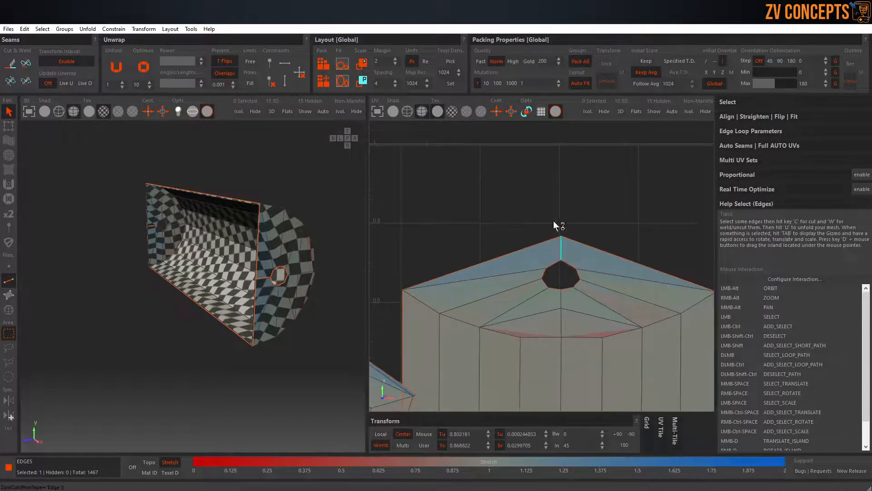
key("c")
scroll(554, 218, "down", 5)
key("u")
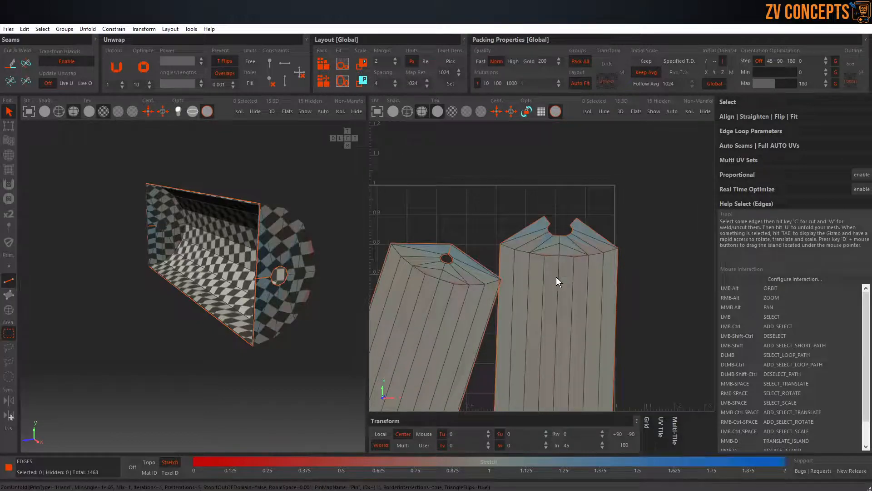
key("u")
left_click_drag(290, 225, 66, 258, "alt")
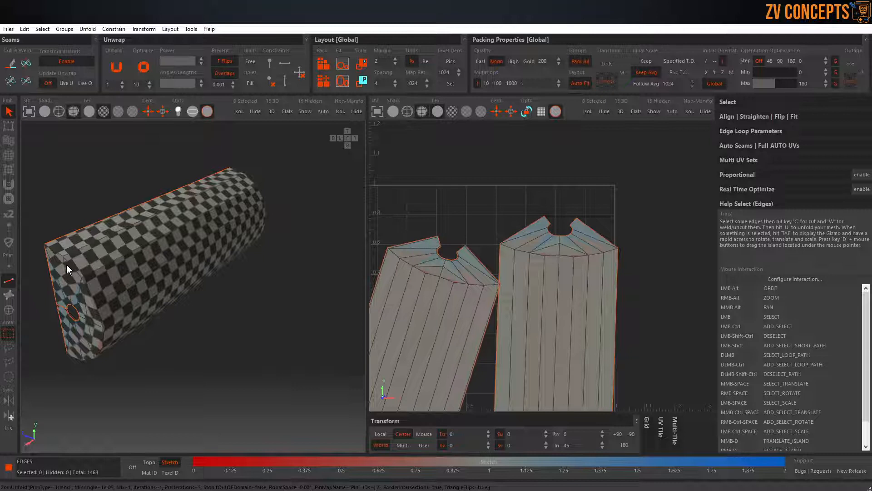
left_click(69, 265)
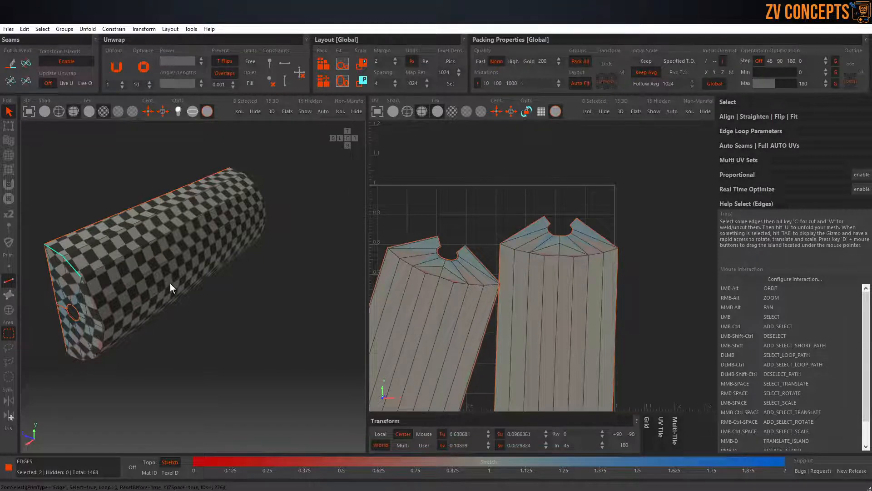
left_click_drag(170, 282, 199, 240, "alt")
left_click(140, 327, "shift")
left_click(319, 319)
Cut the curved edge path between the upper end cap and the body of the tilted UV island, then unfold it.
left_click(495, 284)
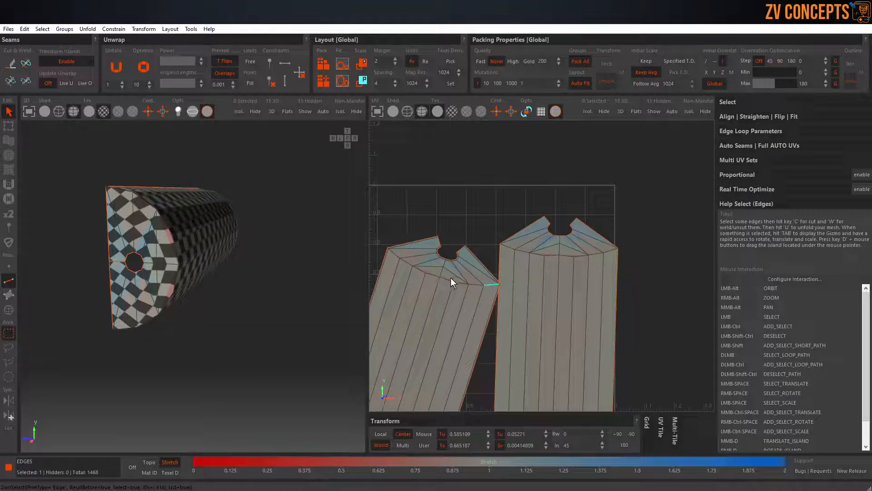
double_click(486, 284)
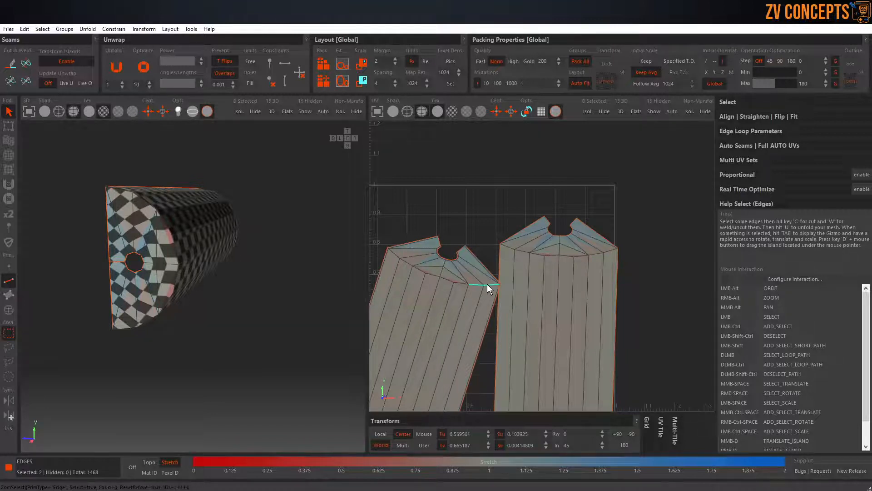
left_click(455, 285, "shift")
left_click(395, 255, "shift")
key("c")
key("u")
Cut the small leftover edge at one corner of the end-cap seam and unfold the tilted island again.
scroll(406, 260, "up", 2)
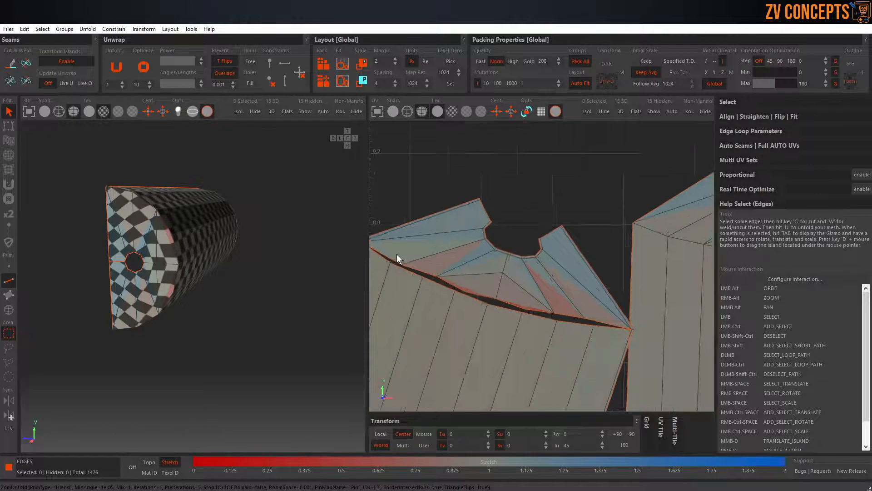
scroll(396, 255, "down", 2)
scroll(412, 242, "up", 5)
left_click(428, 237)
key("c")
key("f")
scroll(472, 235, "down", 4)
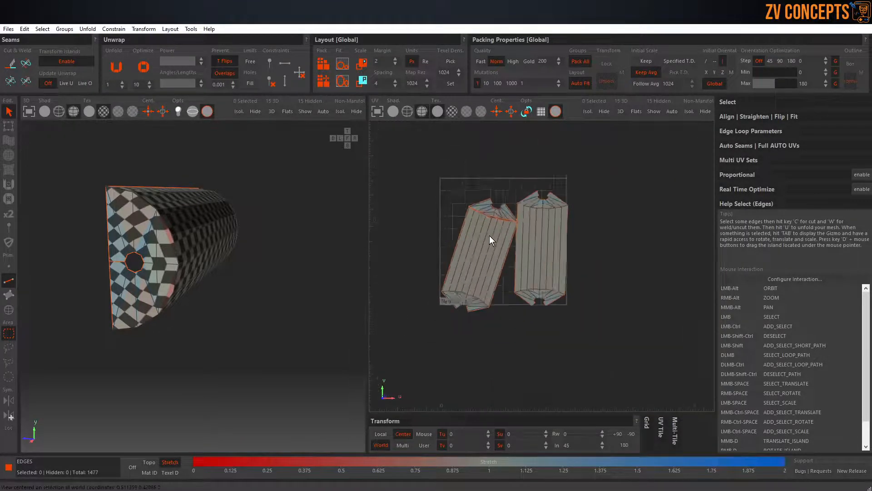
scroll(490, 235, "up", 4)
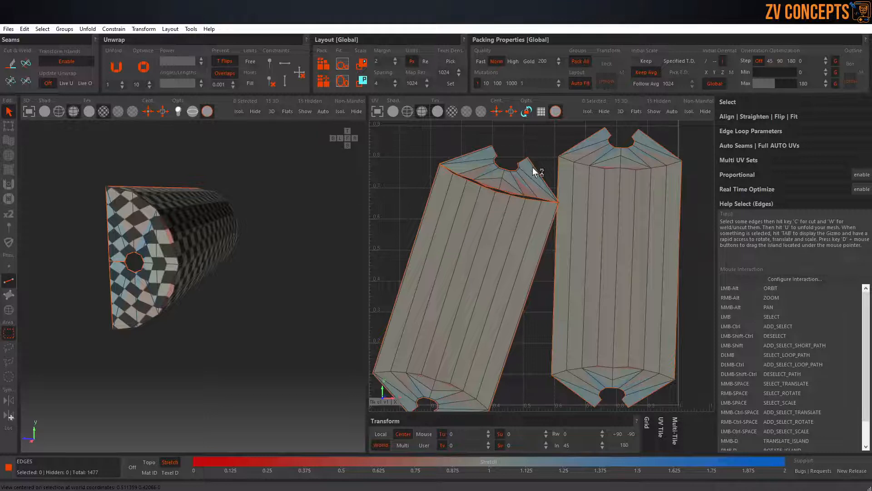
key("u")
Cut the tiny edge still joining the end cap to the shell body and unfold the pieces.
scroll(533, 353, "up", 5)
left_click(544, 311)
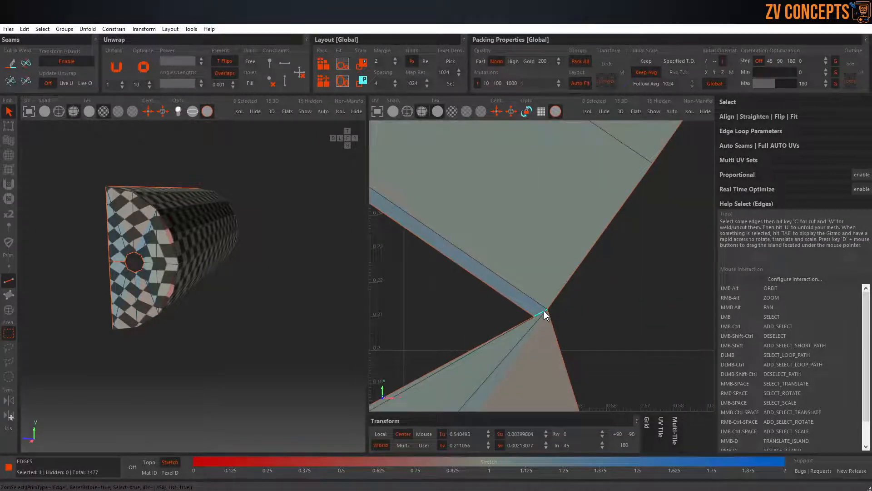
key("c")
key("u")
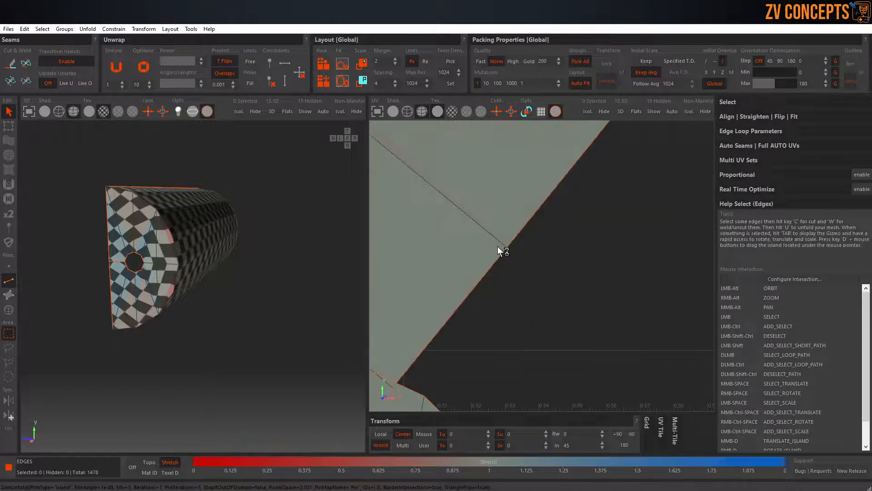
Weld the cut edge running from the hole to the straight border of the separated end cap.
scroll(500, 318, "down", 4)
left_click(478, 348)
key("w")
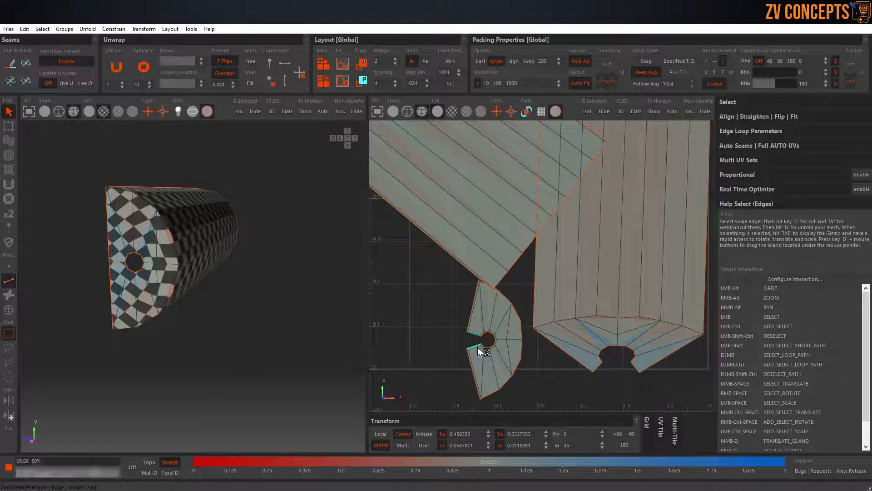
Unfold the welded end cap of the tilted shell island.
key("u")
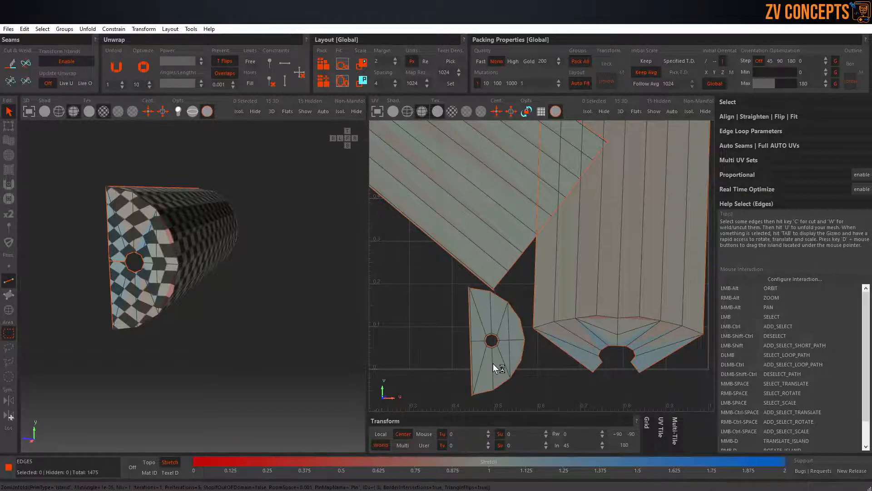
scroll(486, 295, "down", 2)
scroll(482, 273, "down", 2)
Cut the curved edge path between the other end cap and the body of the tilted island, then unfold the pieces.
scroll(424, 200, "up", 5)
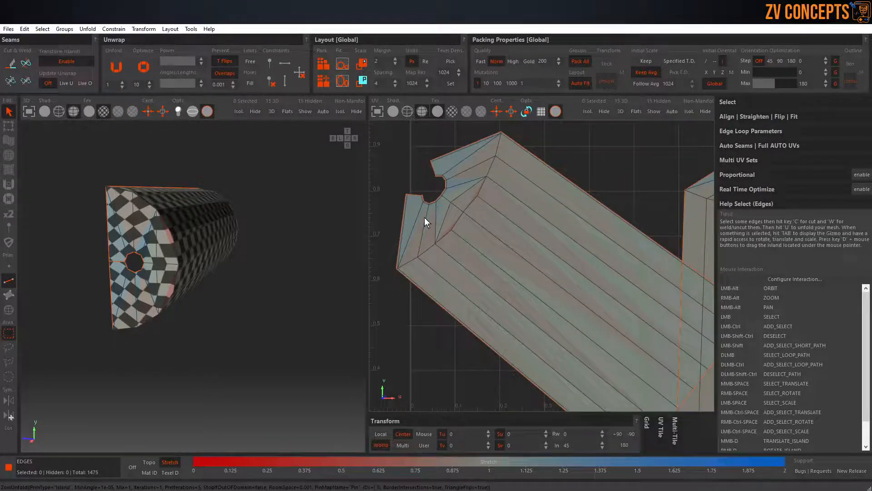
left_click(402, 268)
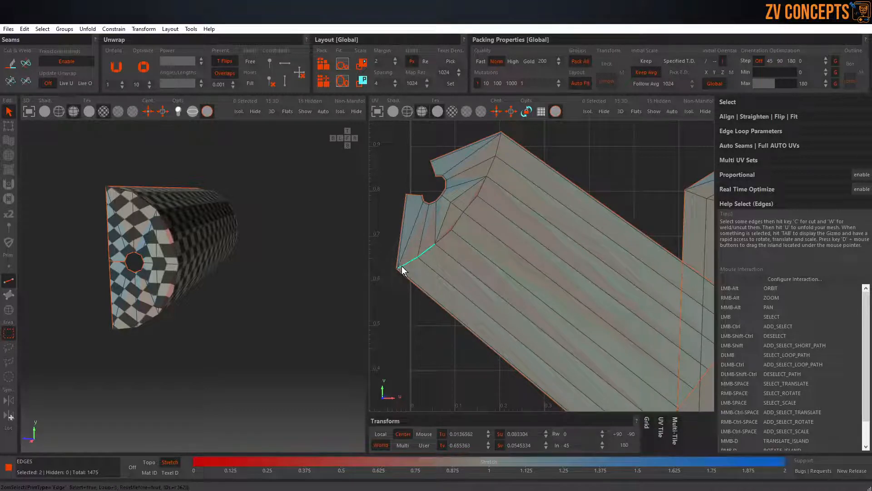
scroll(400, 269, "up", 3)
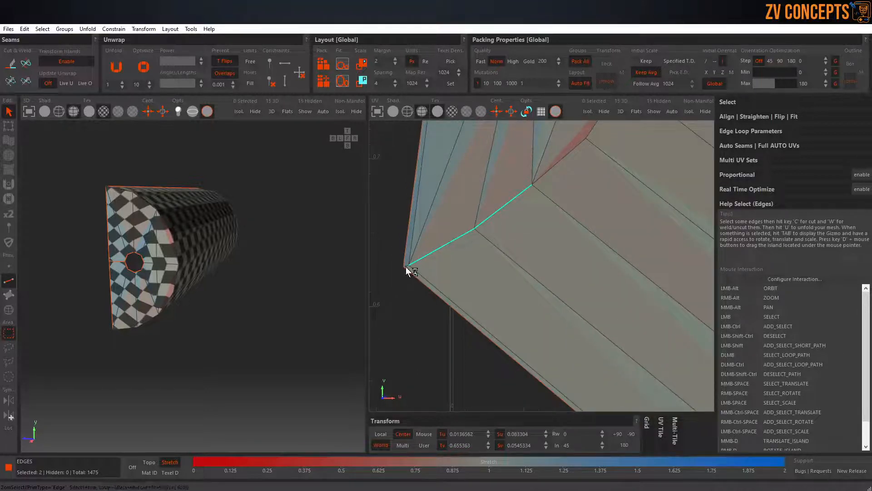
scroll(454, 241, "down", 2)
left_click(514, 200)
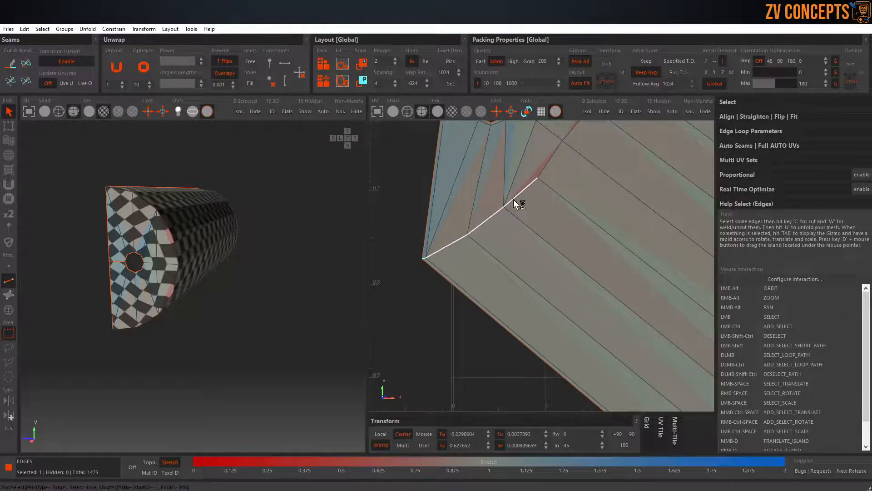
scroll(520, 223, "down", 3)
scroll(567, 143, "up", 3)
left_click(557, 138, "shift")
middle_click_drag(564, 147, 494, 327, "alt")
scroll(494, 315, "up", 3)
key("c")
key("u")
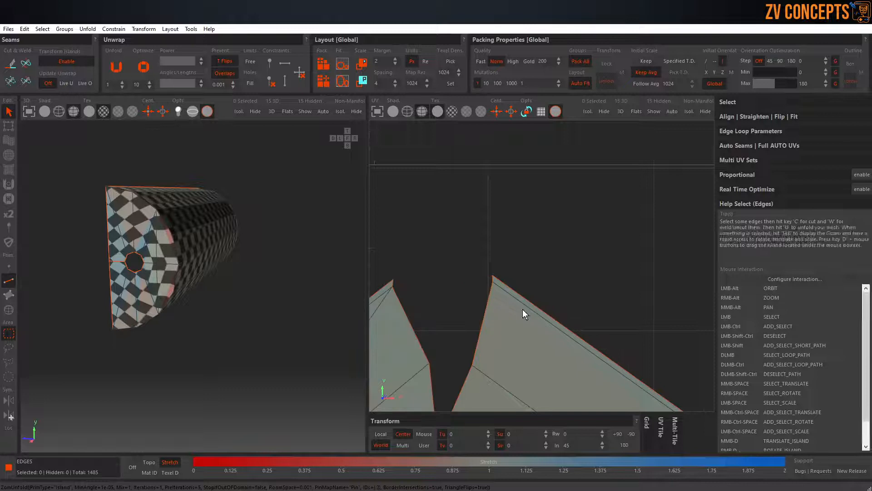
Weld the cut edge from the hole to the straight border of the newly separated end cap and unfold it.
scroll(523, 313, "down", 3)
scroll(526, 274, "up", 5)
left_click(514, 251)
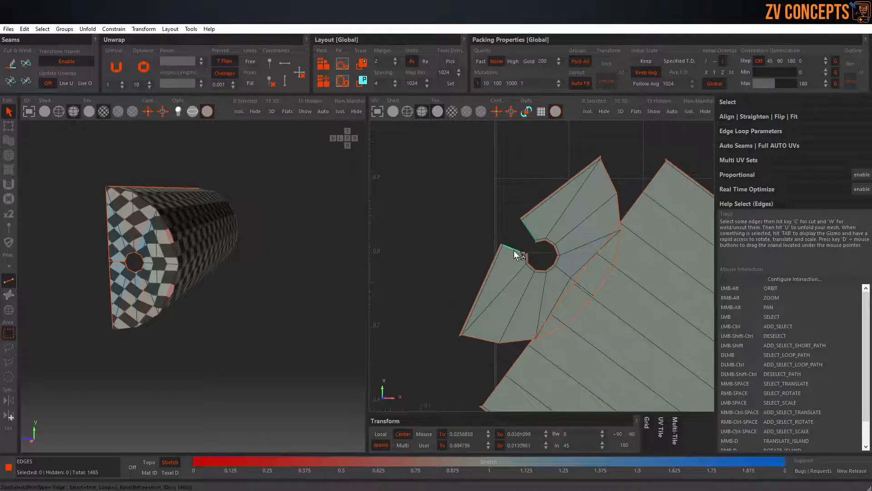
key("c")
key("u")
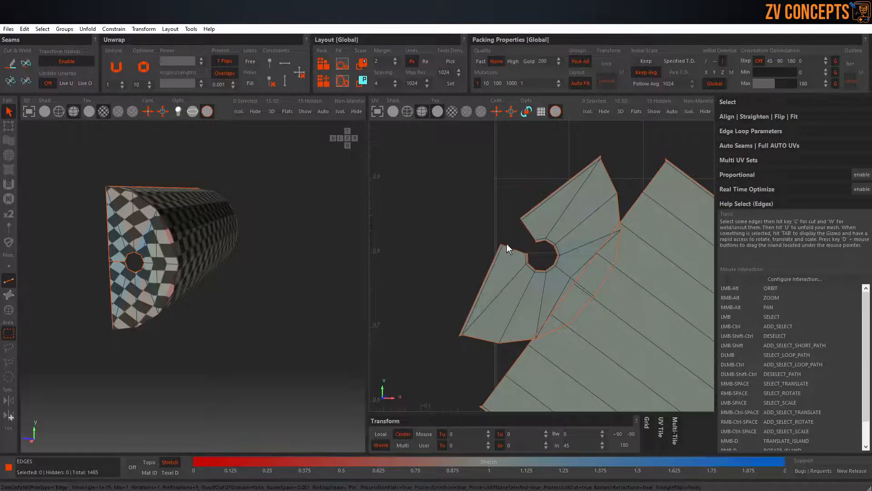
left_click(509, 247)
key("w")
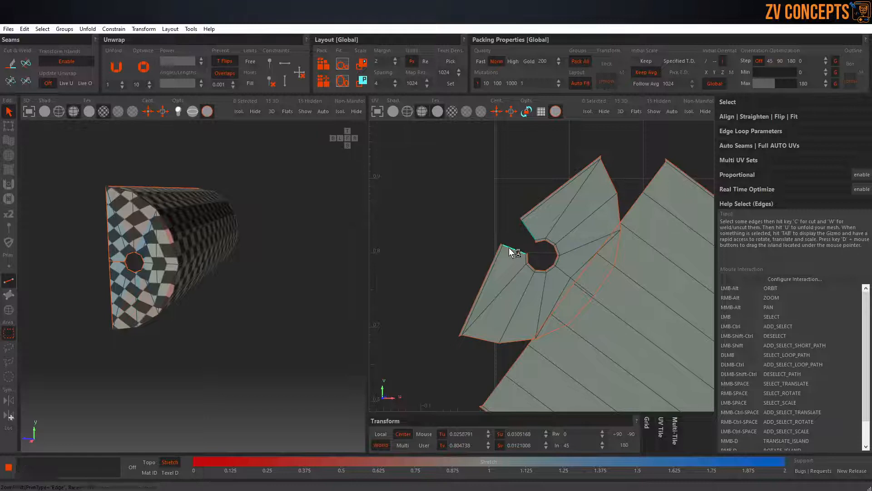
left_click(505, 248)
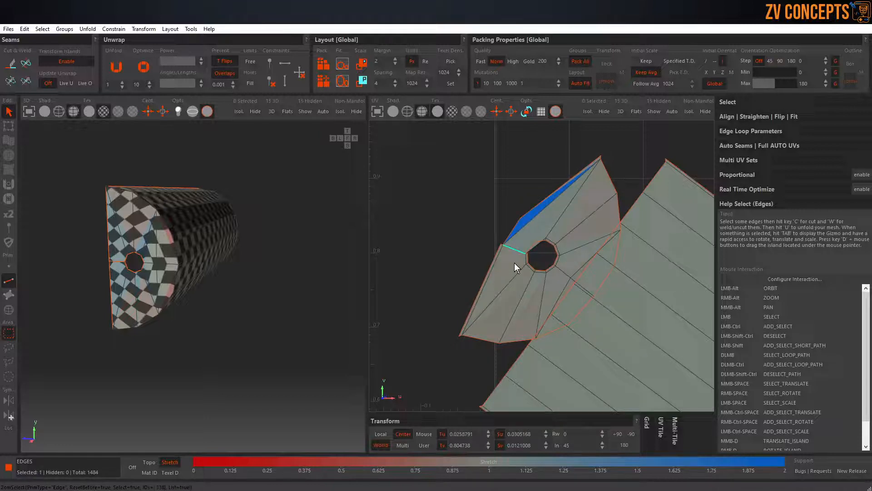
key("u")
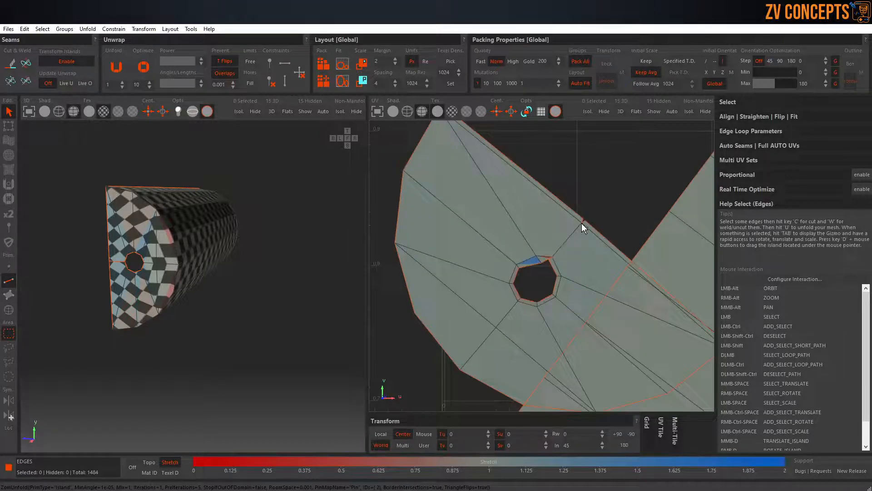
Weld the small split edge left at the straight border of this end cap, above its hole.
scroll(583, 224, "up", 3)
left_click(586, 220)
key("w")
left_click(535, 241)
Cut the outer edge loop around this end cap's hole to detach the rim strip, then unfold the pieces.
scroll(530, 251, "down", 4)
scroll(525, 287, "up", 2)
left_click(526, 287)
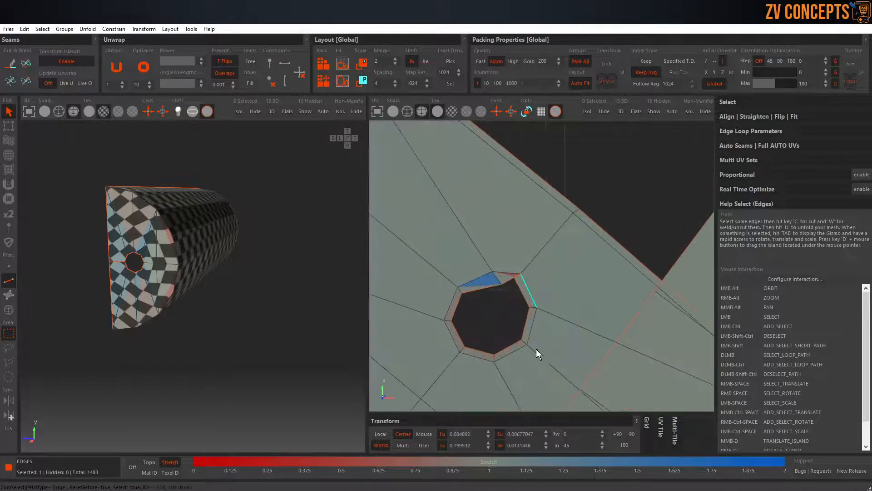
left_click(451, 337, "shift")
left_click(514, 275, "shift")
key("c")
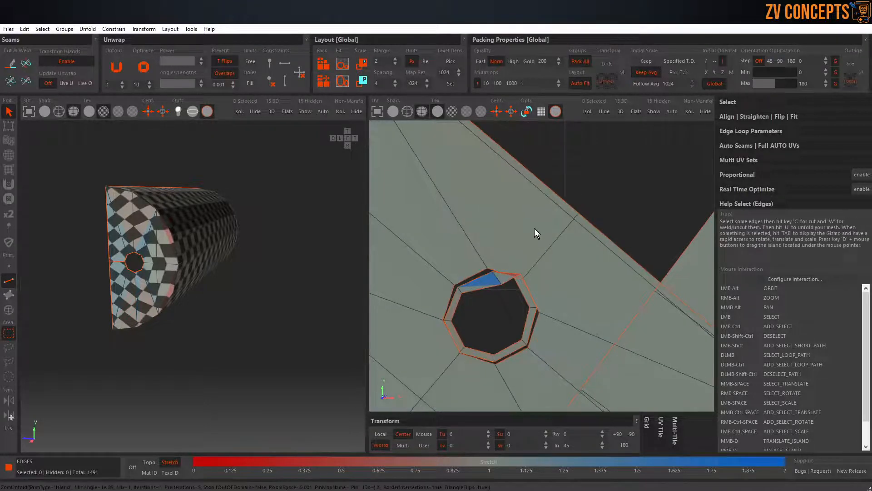
key("u")
scroll(519, 247, "down", 10)
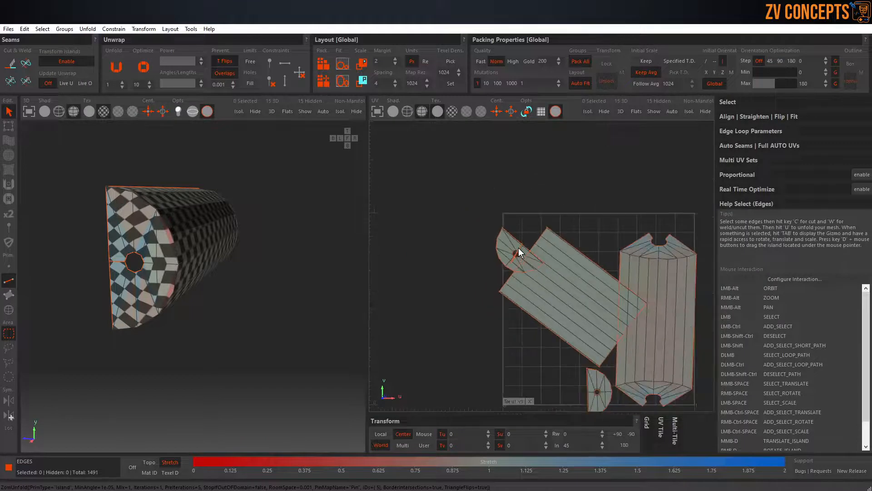
Pack all the lid islands into the UV tile and check the remaining uncut shell island.
key("p")
scroll(488, 217, "down", 3)
scroll(507, 234, "up", 5)
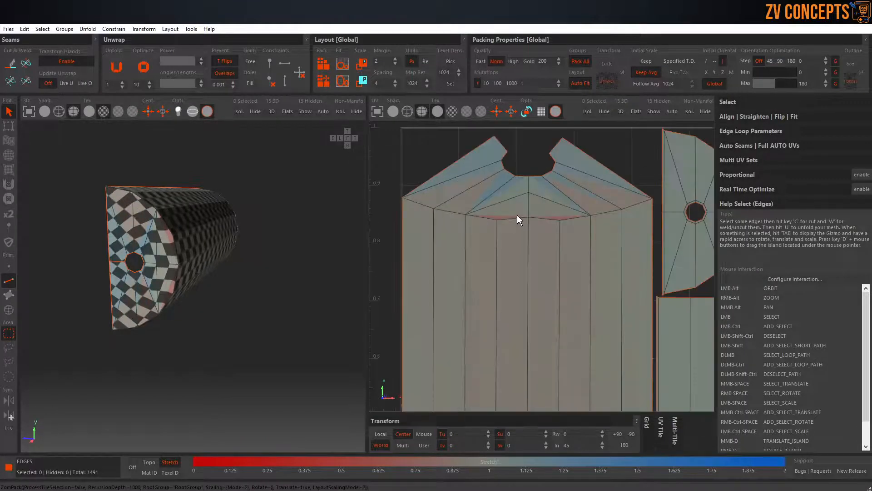
scroll(515, 205, "down", 2)
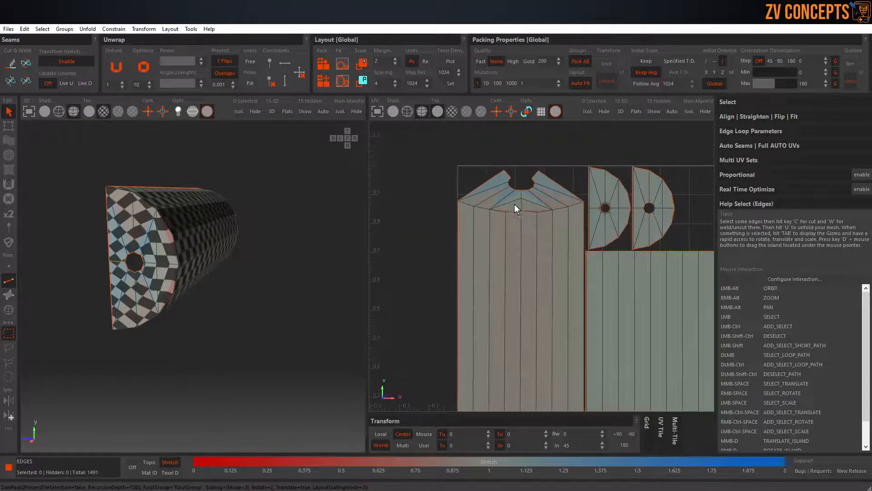
Try an automatic box-projection unwrap on the lid.
left_click(737, 117)
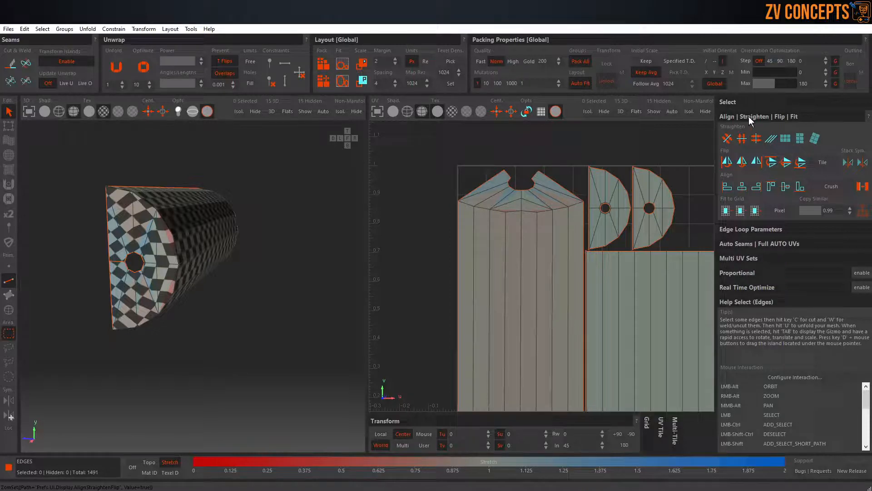
left_click(748, 116)
left_click(740, 146)
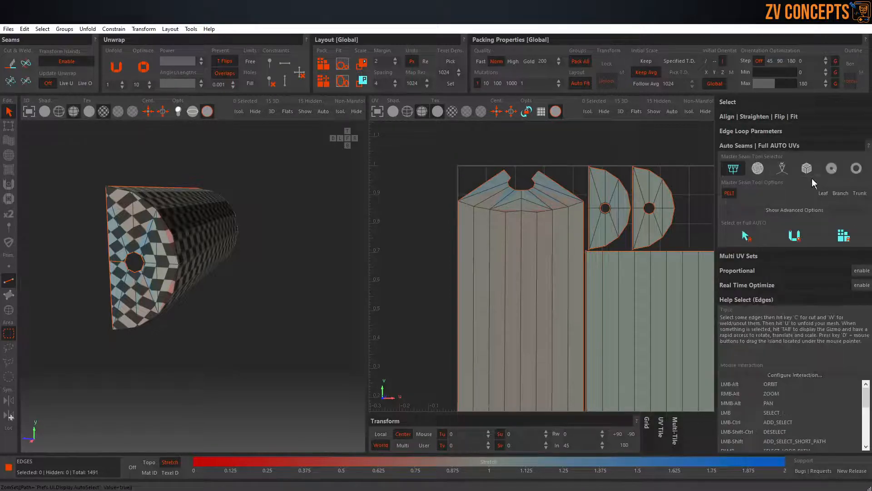
left_click(796, 258)
scroll(521, 182, "down", 4)
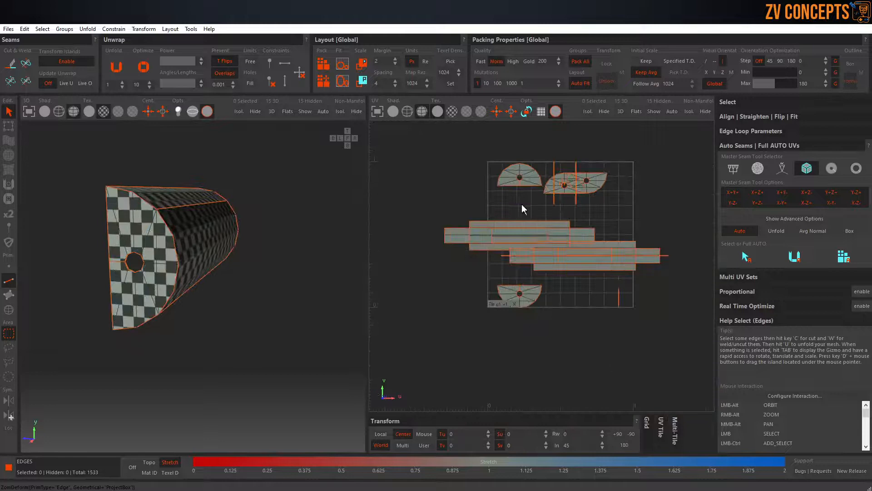
scroll(522, 187, "up", 3)
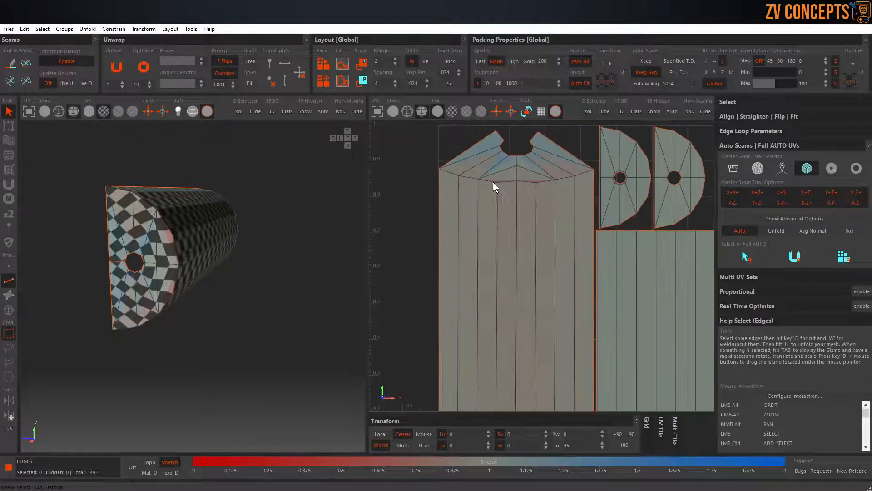
Cut the curved edge path between the upper end cap and the remaining shell island, then unfold both pieces.
left_click(448, 175)
left_click(545, 183, "shift")
left_click(588, 171, "shift")
key("c")
key("u")
left_click(535, 135)
Weld the slit from the hole to the straight border of this upper end cap and unfold it.
scroll(531, 136, "up", 5)
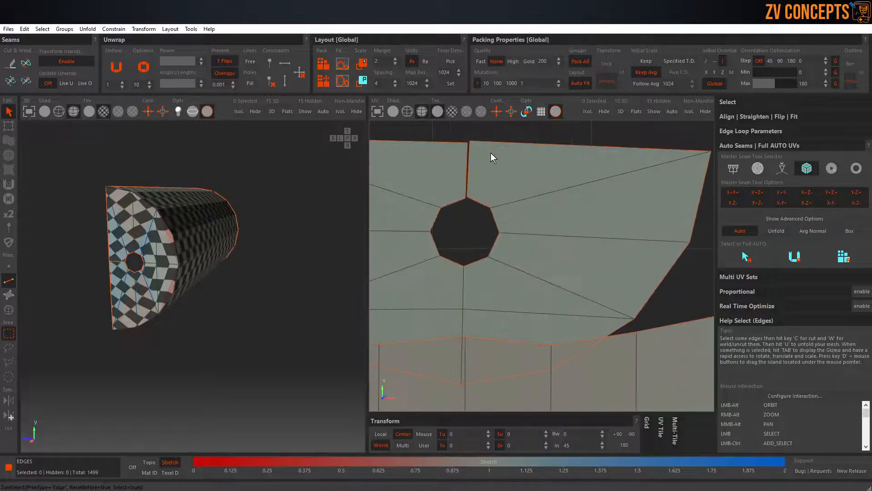
left_click(469, 160)
key("w")
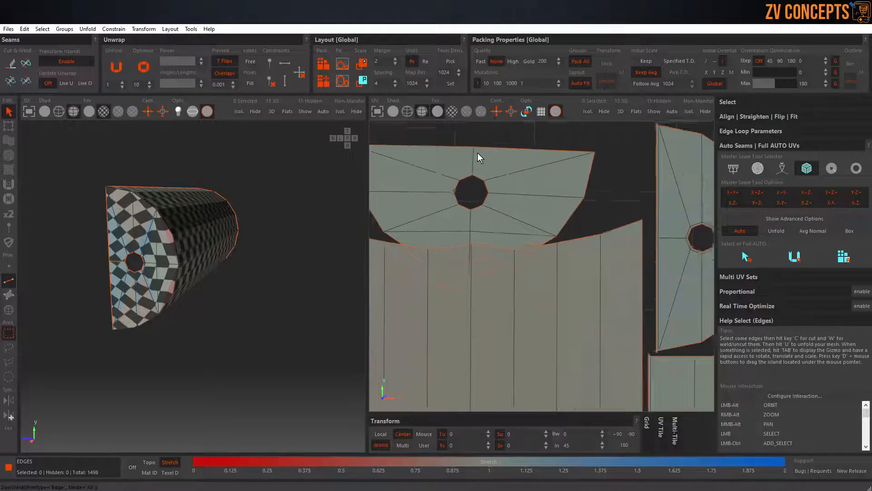
key("u")
scroll(510, 157, "down", 7)
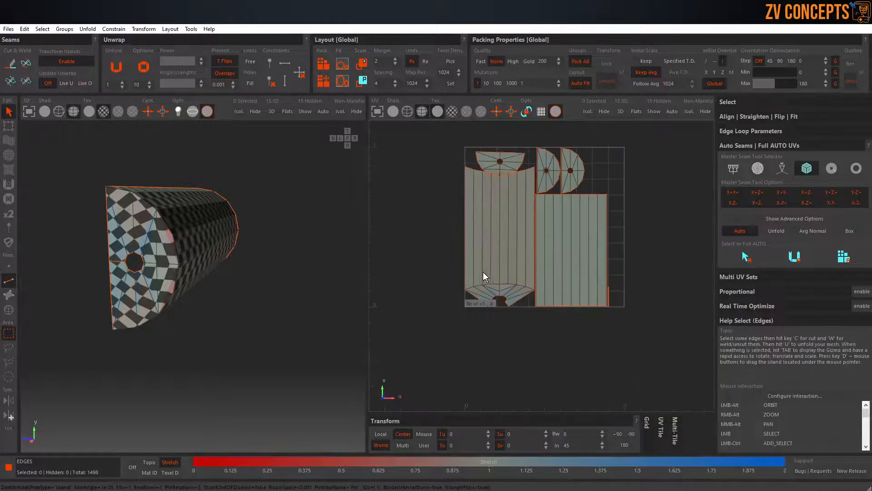
Cut the edge path between the lower end cap and the same shell island, then unfold and optimize the pieces.
scroll(484, 279, "up", 6)
left_click(431, 297)
left_click(487, 285)
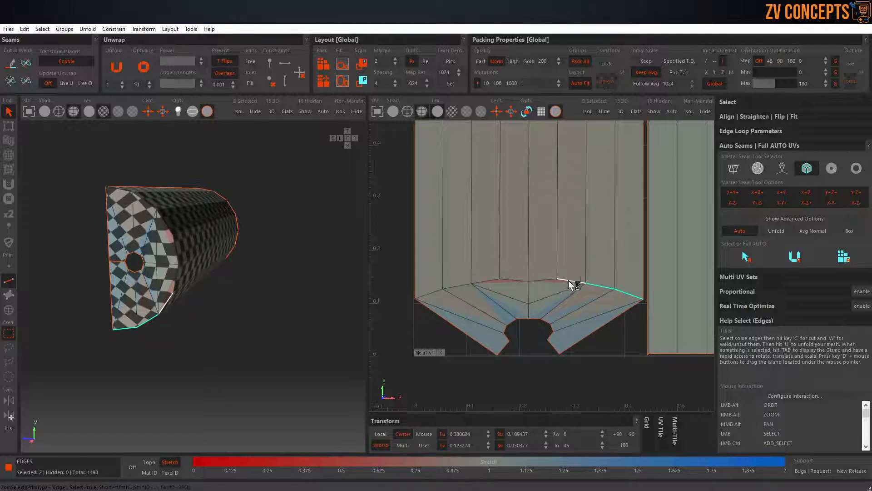
left_click(517, 285)
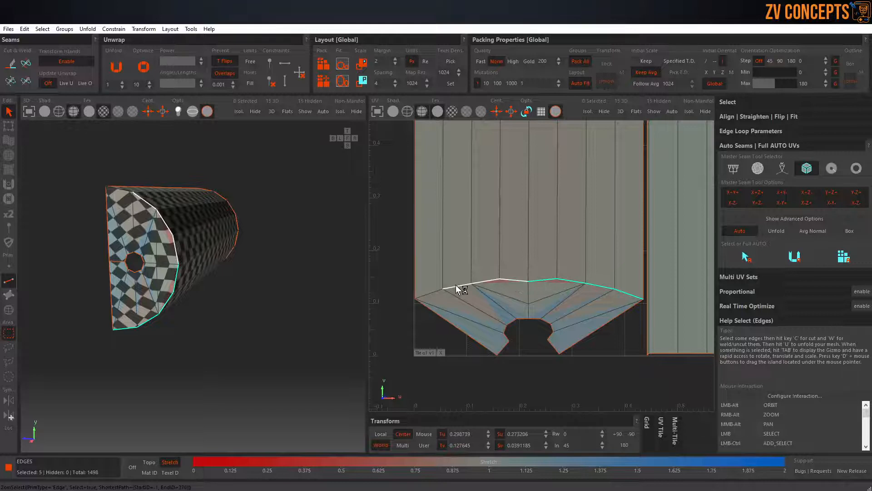
left_click(424, 299)
key("c")
key("u")
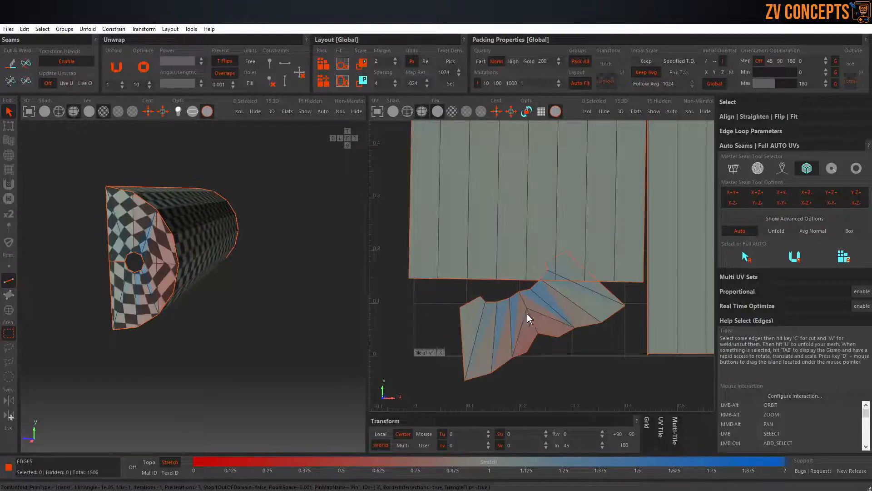
key("o")
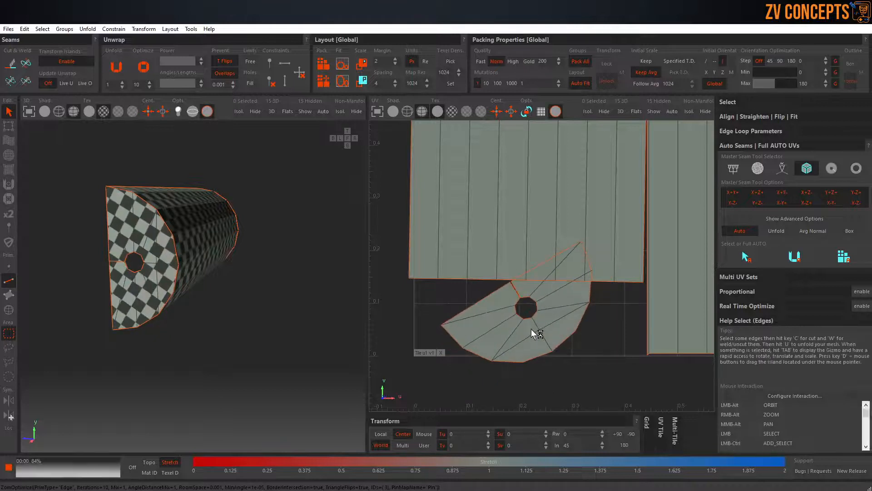
Weld the slit beside the hole of the lower end cap and pack all the lid islands.
scroll(526, 306, "up", 2)
left_click(519, 294)
key("w")
key("p")
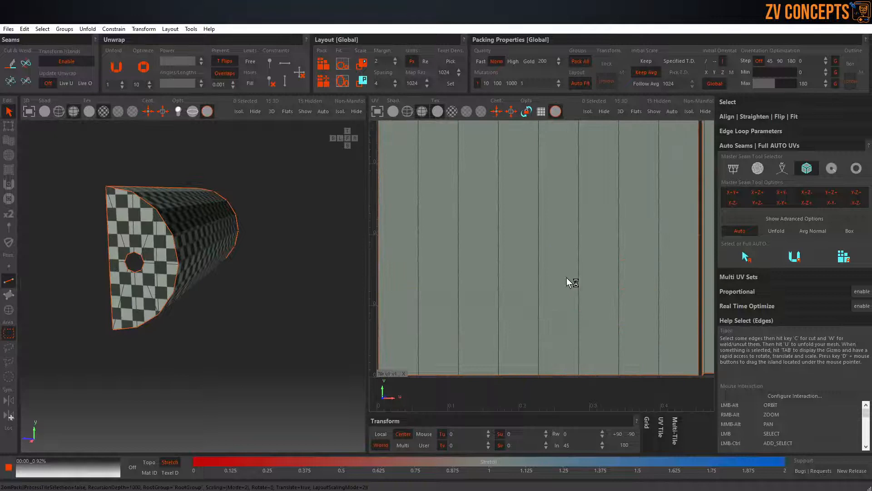
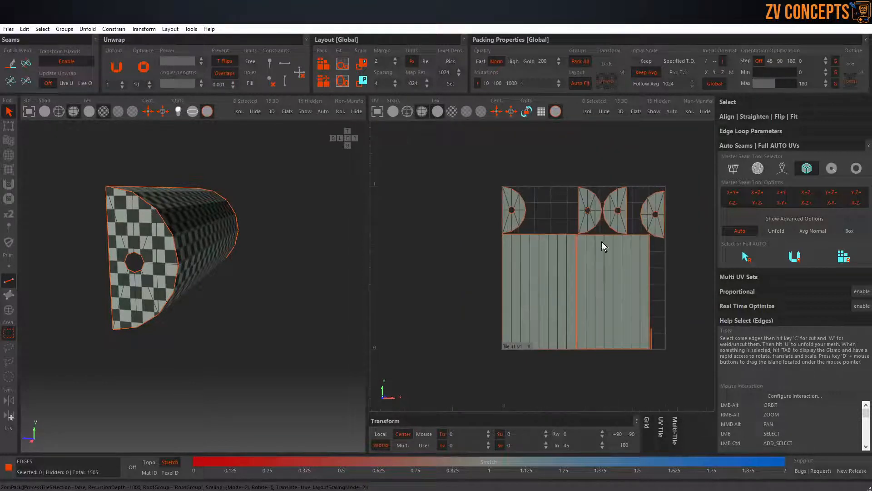
Bring back the full barbecue model and isolate the lower half-cylinder tub beneath the lid.
key("i")
key("o")
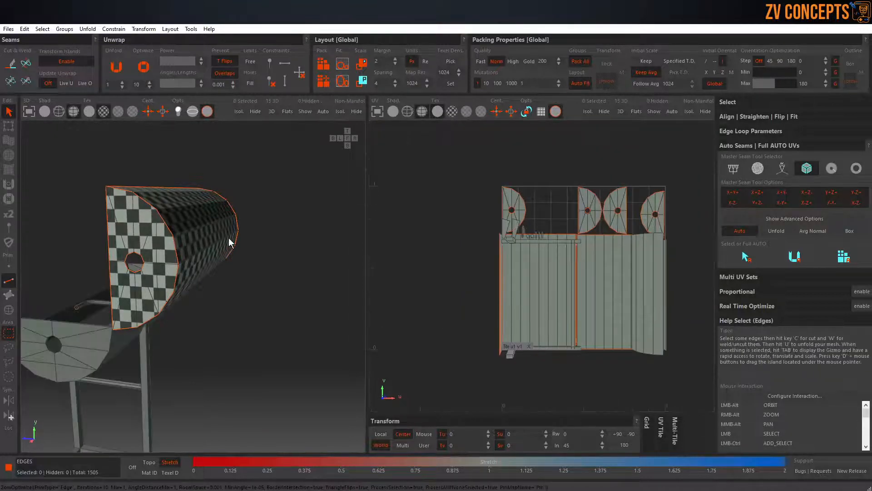
left_click_drag(155, 228, 316, 254, "alt")
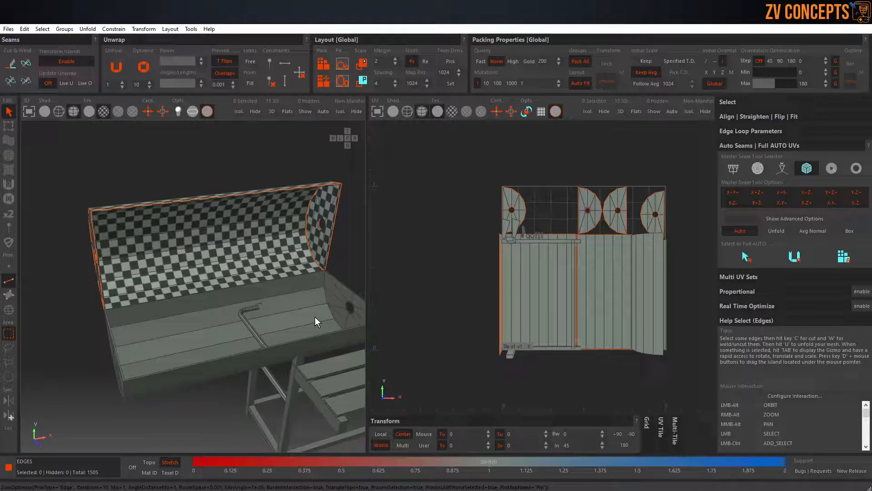
key("i")
left_click_drag(267, 337, 189, 325, "alt")
right_click_drag(189, 325, 191, 370, "alt")
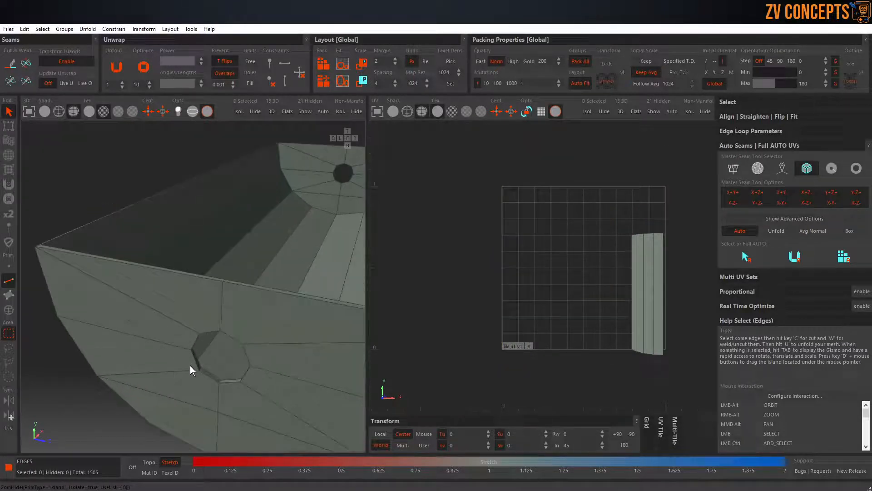
Cut the outer and inner edge loops around the hole in the tub's near end cap.
double_click(210, 333)
key("c")
left_click_drag(210, 336, 229, 263, "alt")
double_click(231, 264)
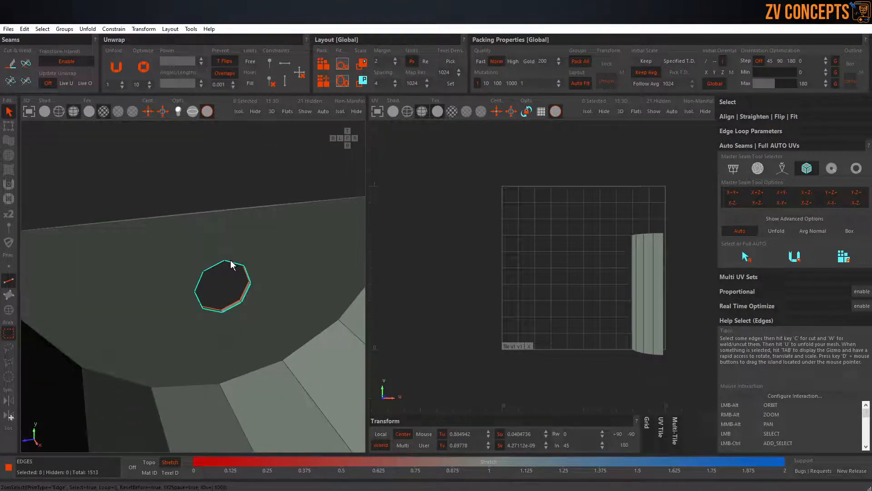
key("c")
Cut one short edge across the rim thickness of the same hole so its strip can open.
left_click(222, 312)
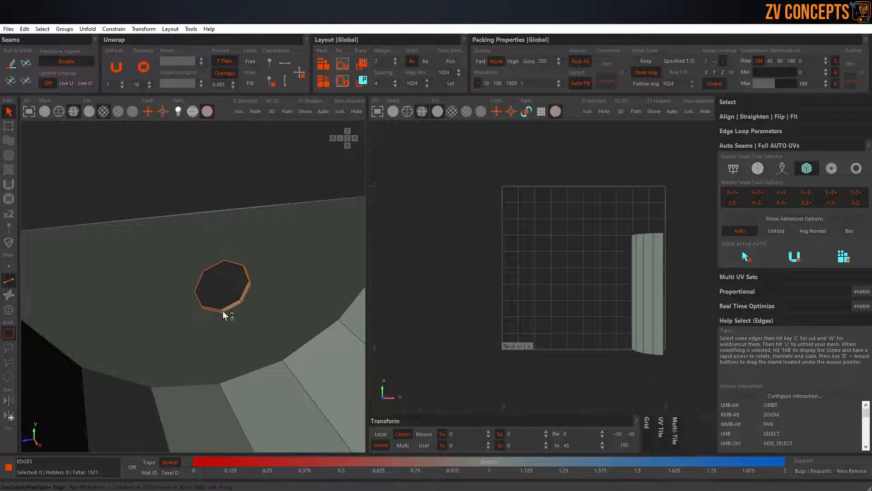
scroll(223, 315, "up", 2)
left_click(221, 312)
key("c")
left_click_drag(222, 312, 204, 275, "alt")
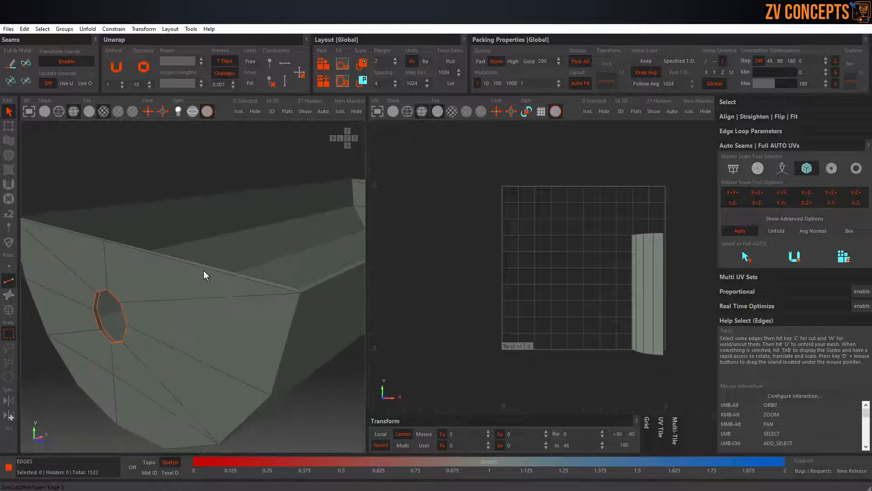
Cut the straight top edge and the curved outer edges around the tub's near end cap.
left_click(284, 289)
key("c")
left_click(293, 312)
right_click_drag(293, 312, 293, 365, "alt")
key("c")
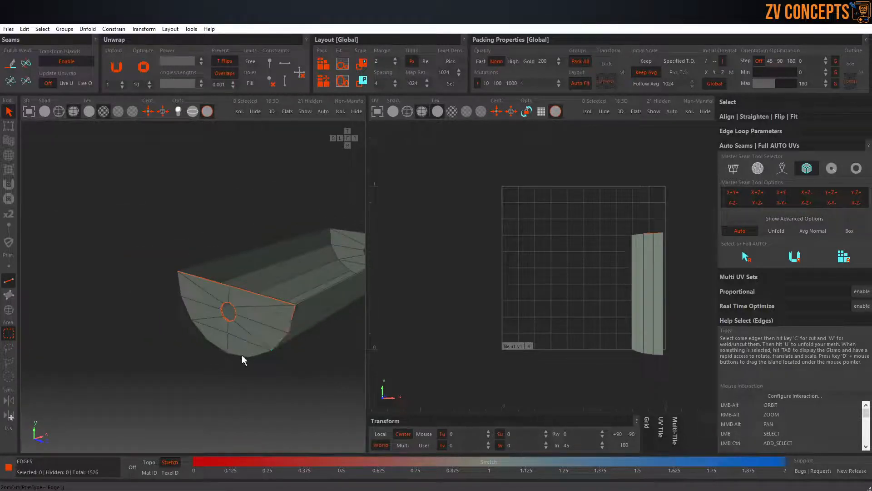
left_click_drag(242, 356, 150, 311, "alt")
left_click(155, 300)
key("c")
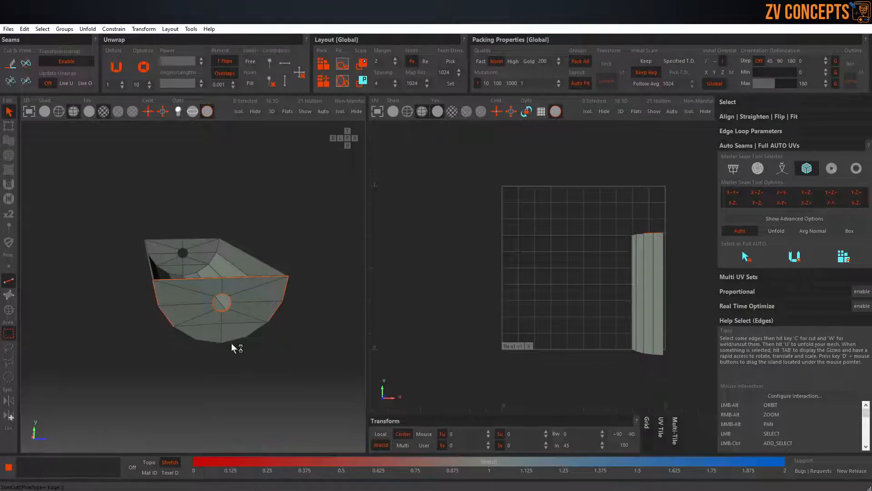
left_click(207, 340)
key("c")
left_click(253, 333)
key("c")
Cut both edge loops around the opposite end cap's hole and one short edge across its rim thickness.
left_click_drag(150, 282, 94, 282, "alt")
scroll(94, 282, "up", 8)
double_click(164, 194)
key("c")
double_click(164, 194)
key("c")
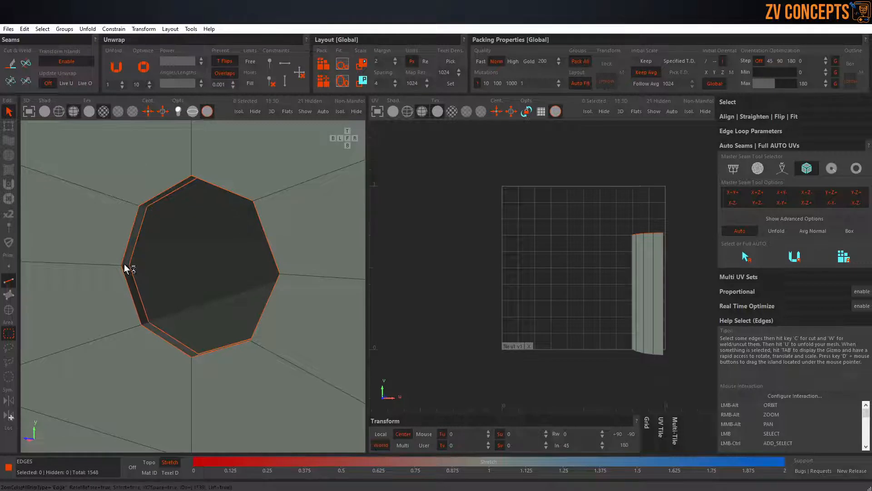
left_click(125, 264)
key("c")
scroll(139, 236, "down", 8)
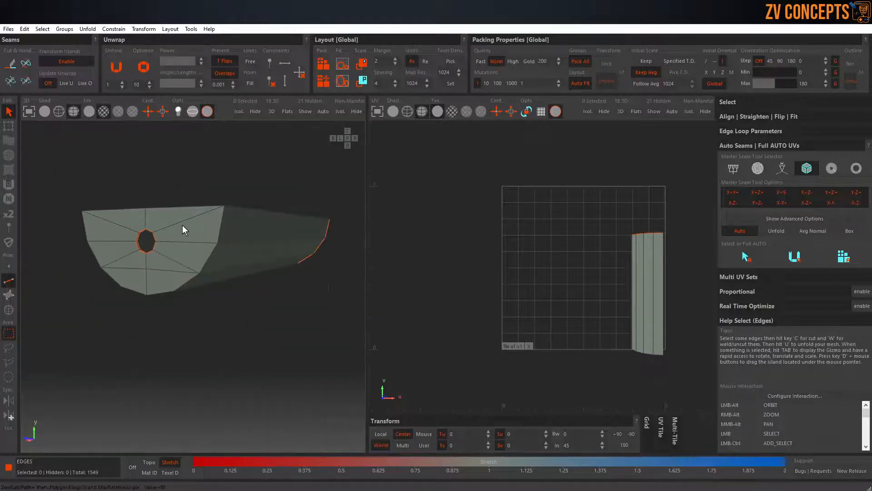
Cut the curved outer edges of the opposite end cap to separate it from the tub's shell.
left_click_drag(150, 239, 258, 260, "alt")
double_click(262, 282)
key("c")
double_click(222, 338)
key("c")
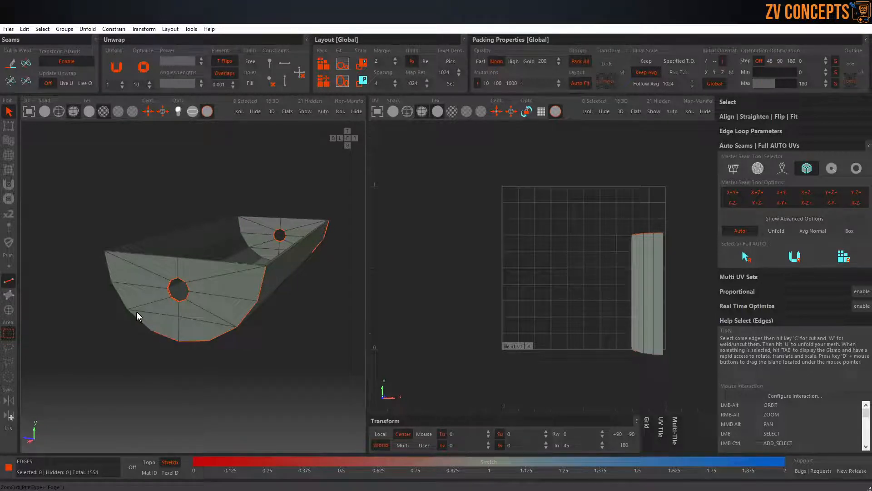
double_click(122, 306)
key("c")
Cut the curved inner edges where one end cap meets the inside of the tub.
left_click_drag(139, 320, 300, 233, "alt")
left_click_drag(251, 203, 228, 214, "alt")
left_click(264, 205)
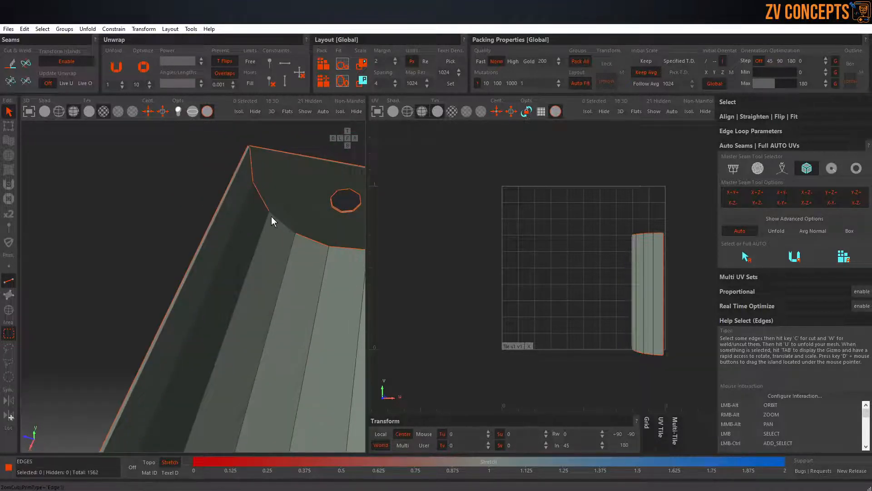
left_click_drag(277, 220, 271, 192, "alt")
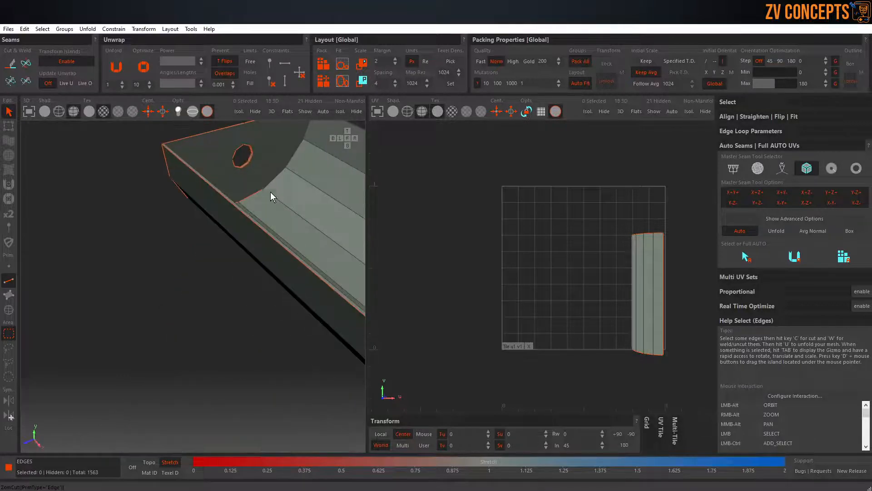
left_click(269, 181)
key("c")
double_click(296, 154)
key("c")
Cut the inner arc where the other end cap meets the tub's inside, and unfold the tub.
left_click_drag(297, 154, 121, 200, "alt")
scroll(289, 205, "down", 4)
scroll(139, 210, "up", 4)
left_click(165, 313)
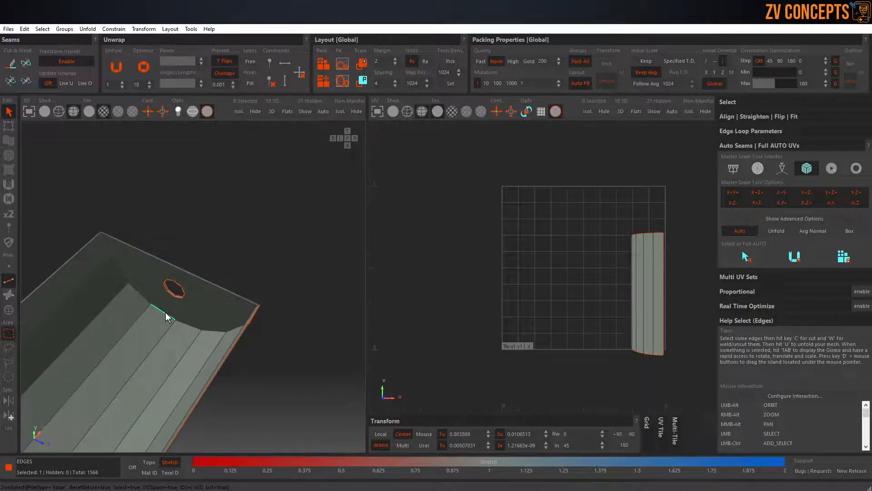
key("f")
scroll(236, 313, "down", 5)
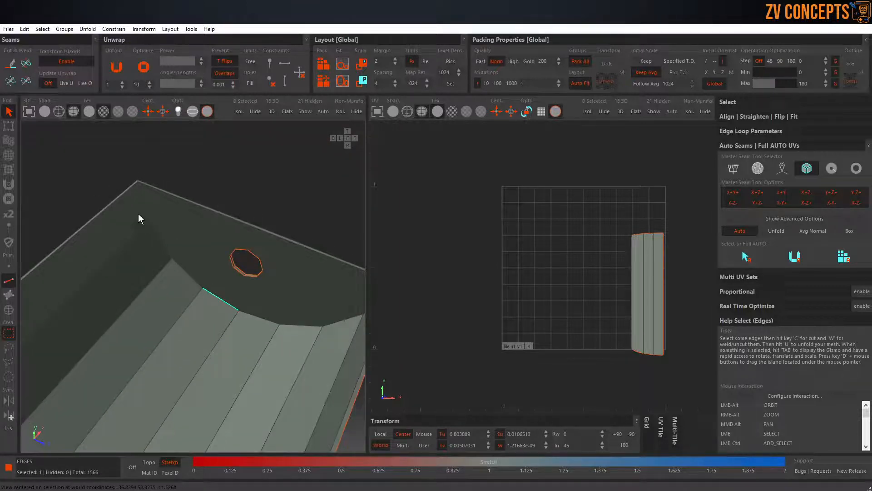
left_click(141, 192)
left_click_drag(140, 192, 274, 226, "alt")
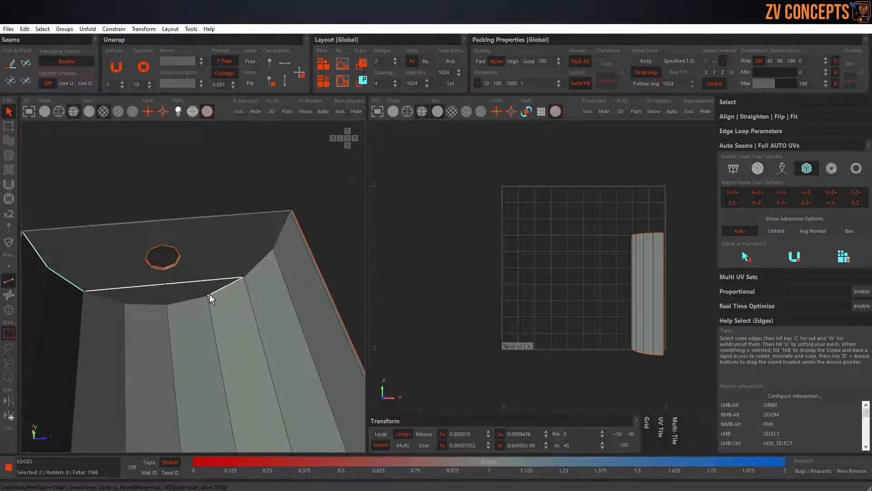
left_click(187, 298, "shift")
left_click(285, 228, "shift")
key("c")
key("u")
Cut the remaining uncut edges of the inner arc at the base of that end cap.
left_click_drag(263, 229, 162, 296, "alt")
left_click(135, 300)
key("c")
left_click(159, 310)
key("c")
scroll(267, 317, "down", 5)
scroll(187, 132, "up", 3)
scroll(189, 162, "up", 4)
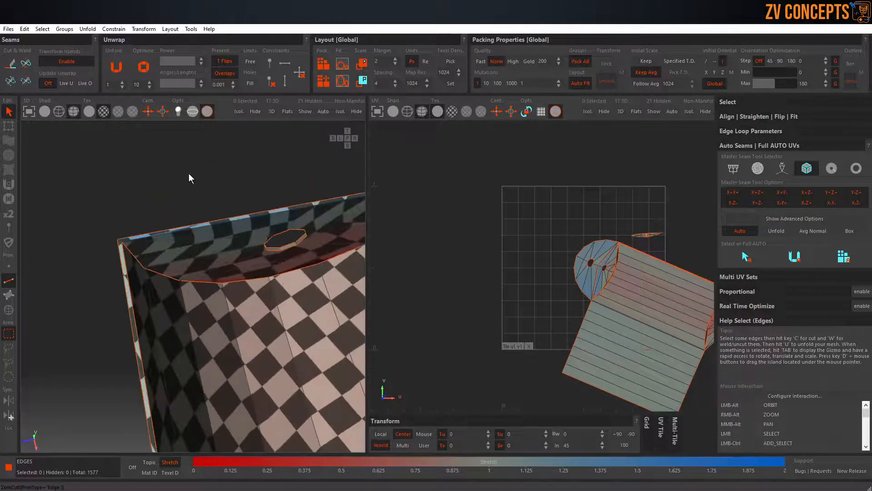
Cut the inner straight edge along the top rim of the end cap.
left_click(184, 231)
key("c")
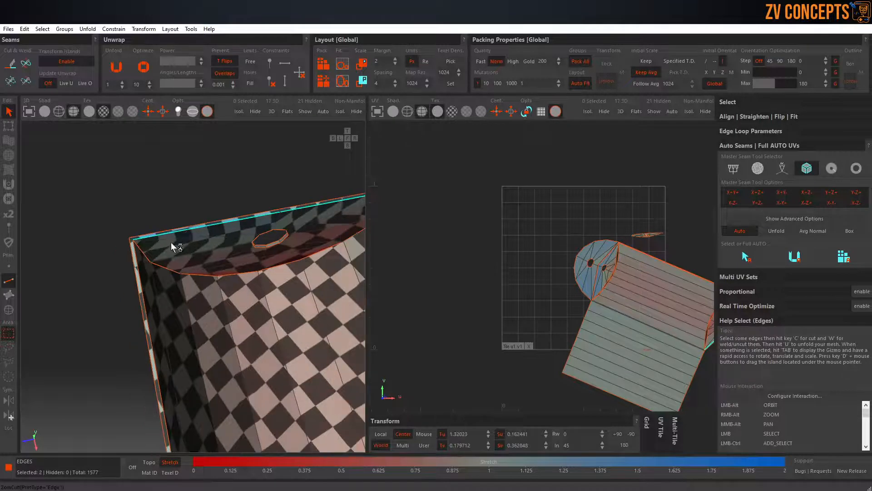
left_click_drag(171, 242, 234, 229, "alt")
scroll(230, 222, "up", 3)
left_click(229, 223)
scroll(201, 206, "down", 5)
key("c")
left_click_drag(201, 205, 206, 293, "alt")
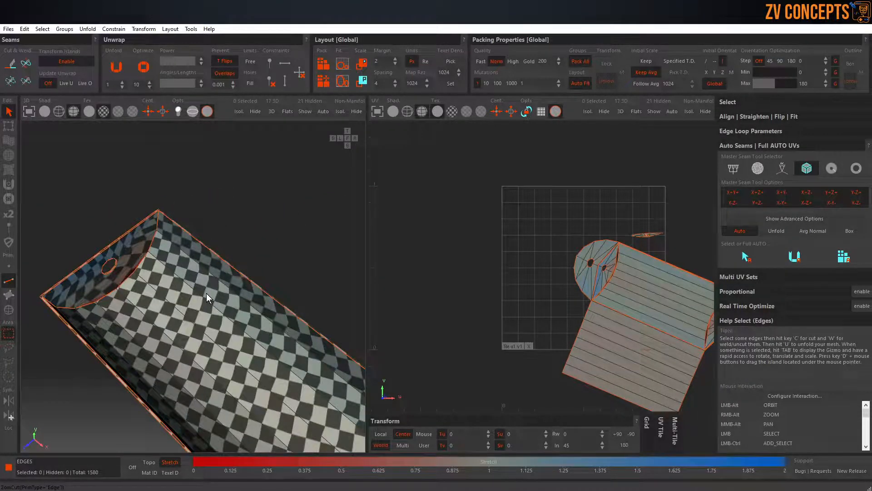
Unfold and repack the tub's islands, bring back the full barbecue model, and pack all islands.
key("u")
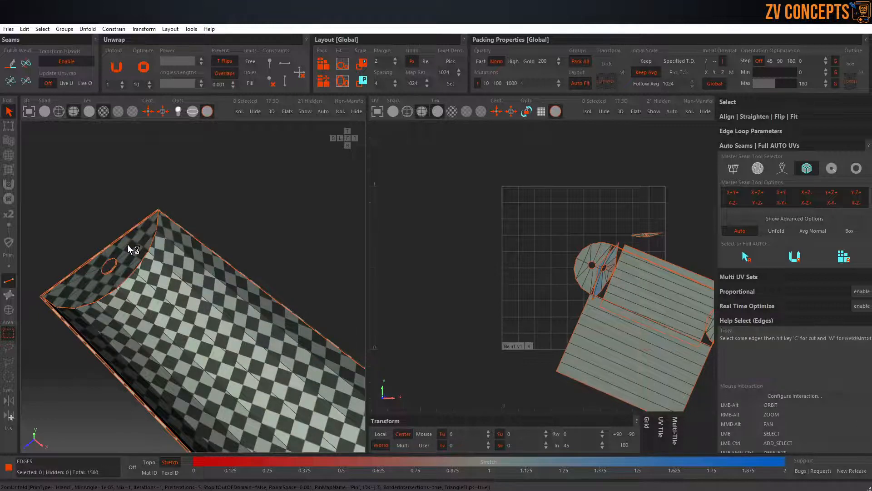
key("p")
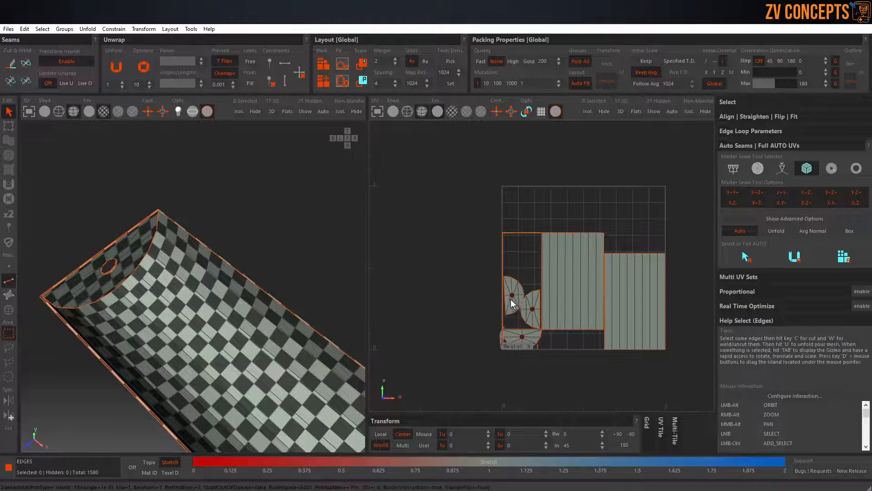
key("u")
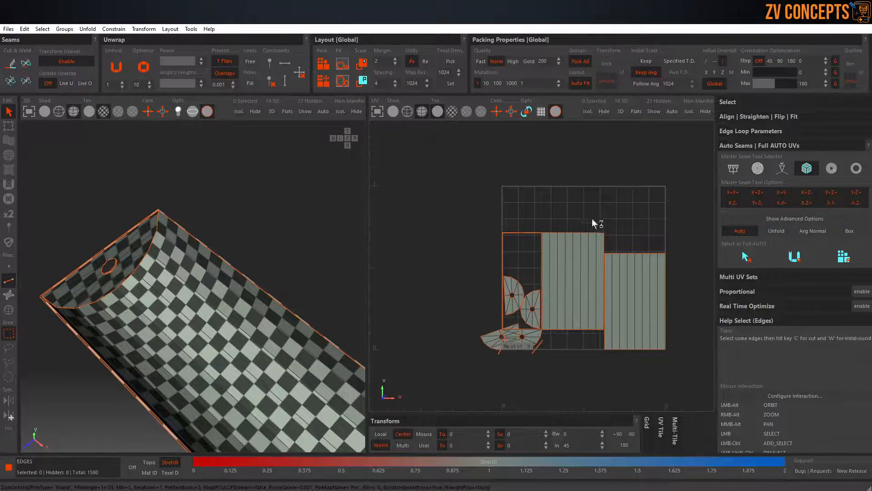
key("p")
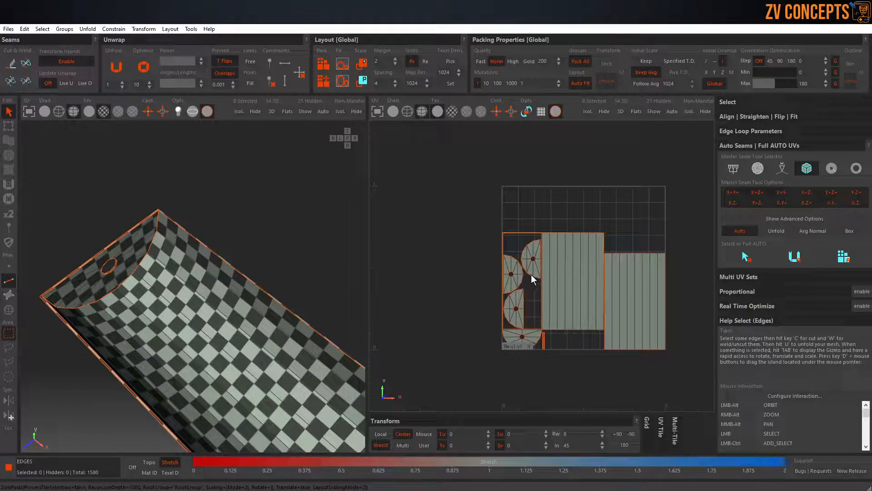
key("y")
key("p")
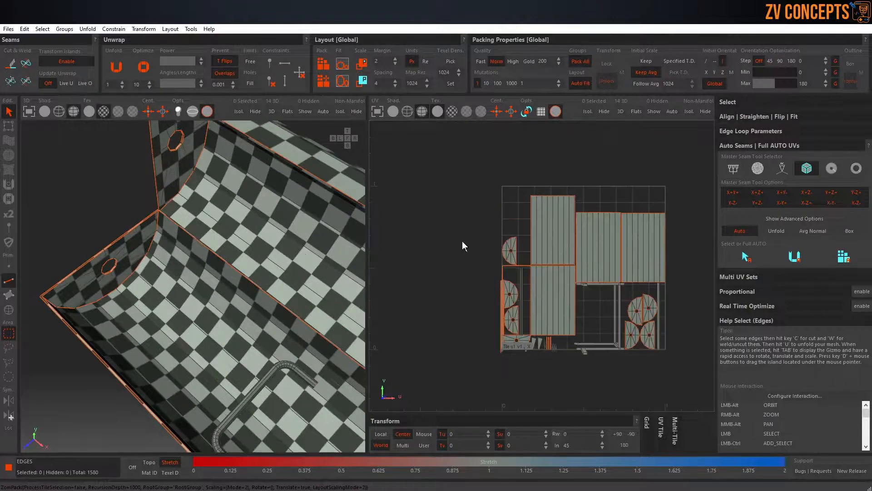
Isolate the bent tubular handle of the barbecue and center the view on it.
scroll(228, 216, "down", 5)
scroll(207, 211, "down", 3)
left_click_drag(207, 212, 329, 231, "alt")
scroll(145, 207, "up", 8)
left_click_drag(261, 281, 197, 296, "alt")
scroll(241, 306, "down", 2)
key("i")
key("f")
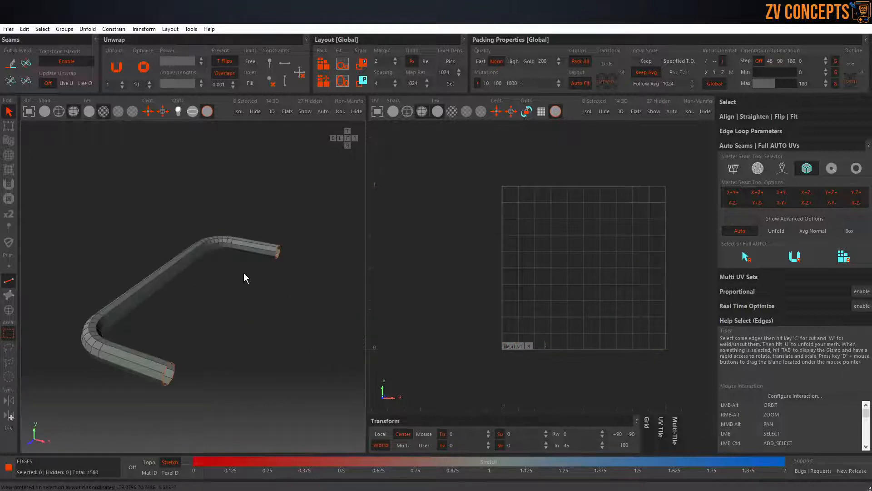
Cut a lengthwise seam along the handle, unfold it, and pack it with the restored full model.
double_click(263, 254)
key("c")
key("u")
key("i")
key("p")
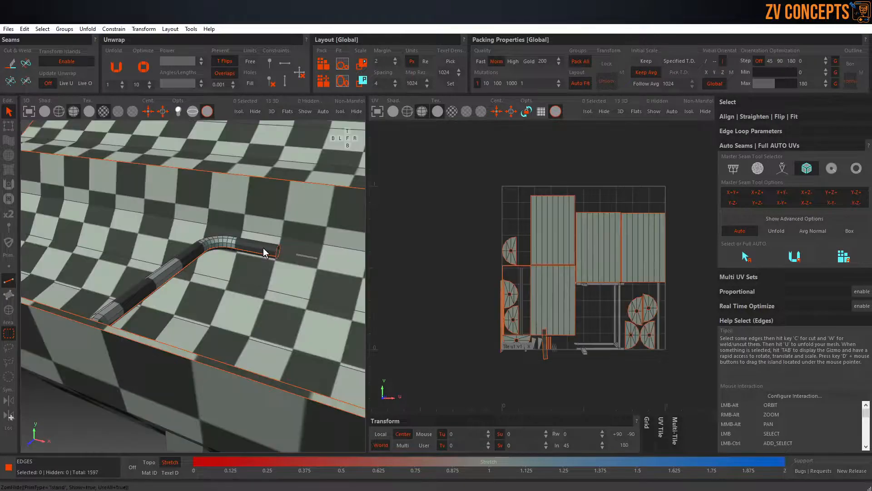
Isolate the stand's frame, unwrap it with the automatic box seams, and pack it with the restored model.
scroll(318, 233, "down", 10)
left_click_drag(206, 242, 344, 257, "alt")
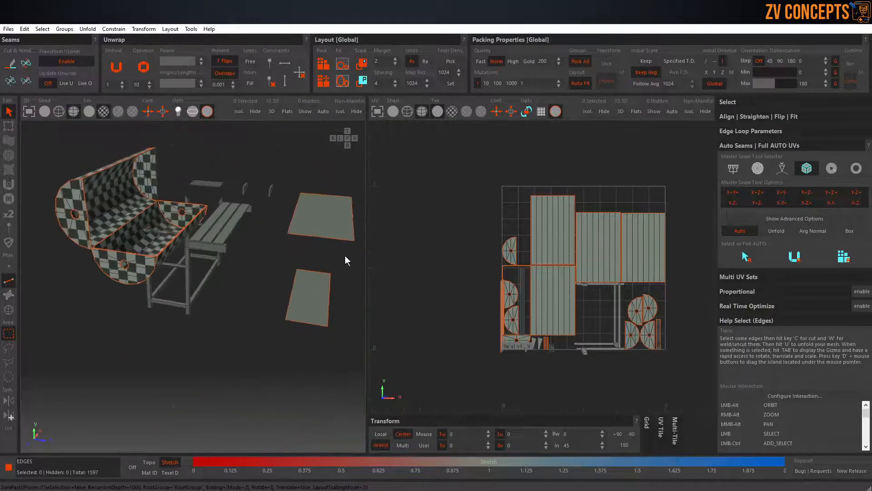
scroll(205, 250, "up", 3)
left_click_drag(205, 250, 205, 230, "alt")
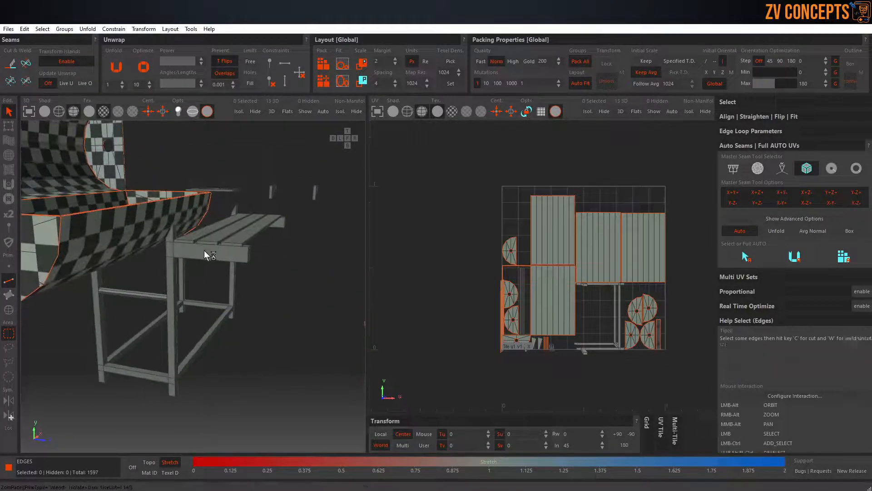
key("i")
left_click(808, 263)
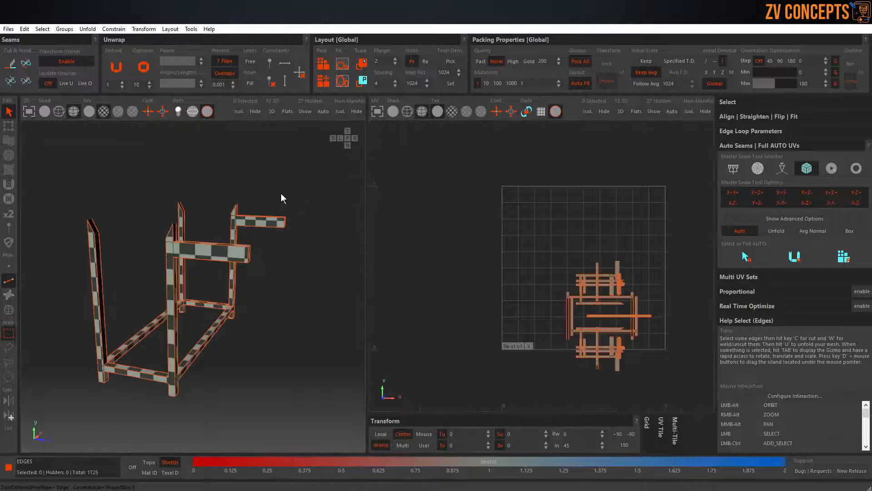
key("i")
key("p")
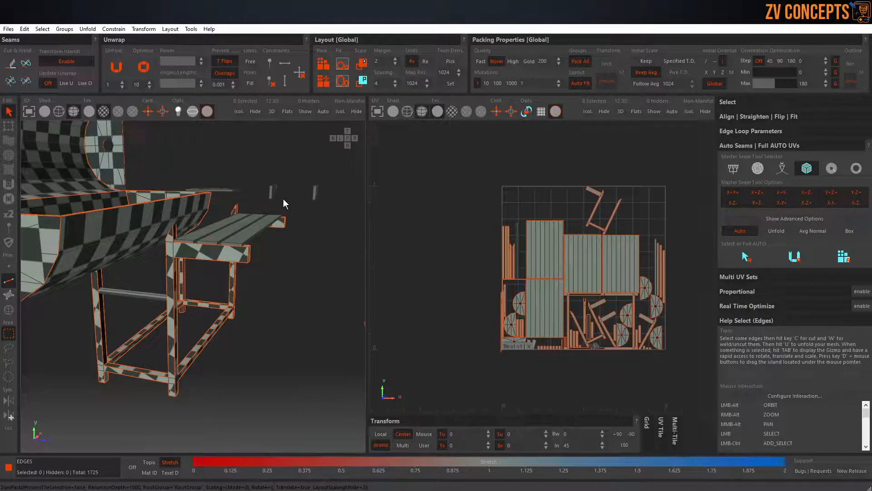
Isolate each of the side table's three planks in turn, unwrap it with automatic box seams, and restore the model.
left_click_drag(282, 192, 271, 247, "alt")
key("i")
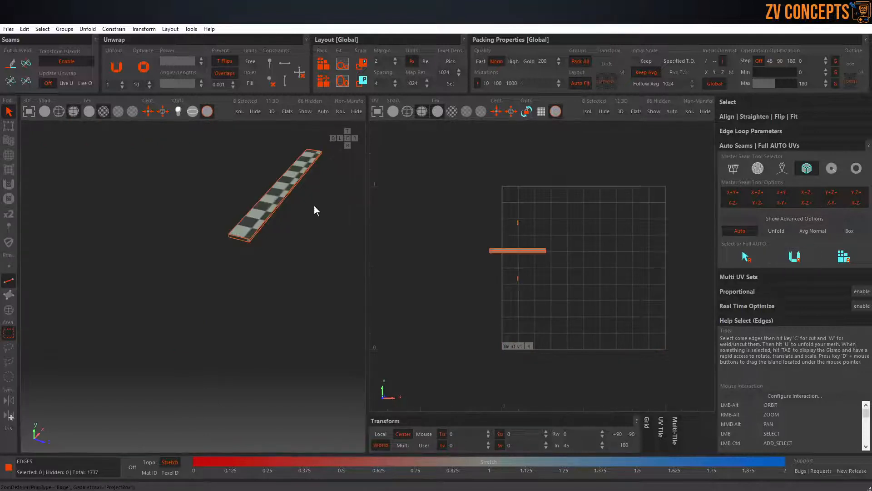
key("i")
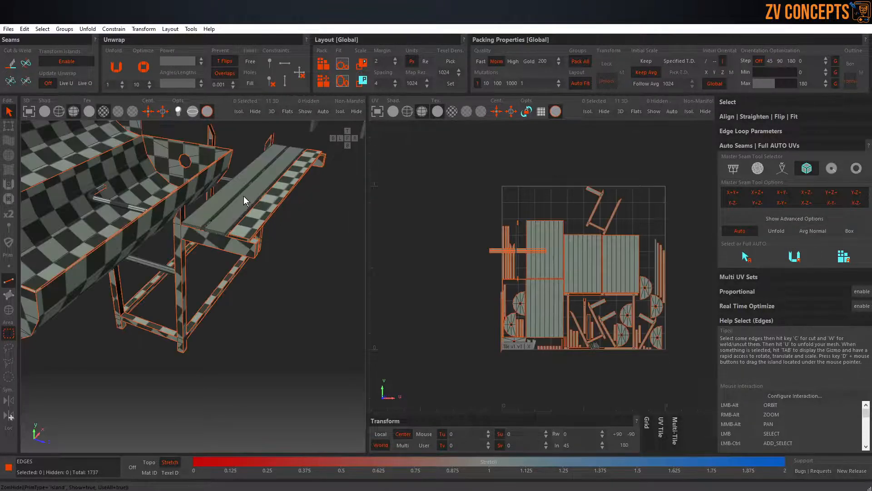
key("i")
left_click(795, 256)
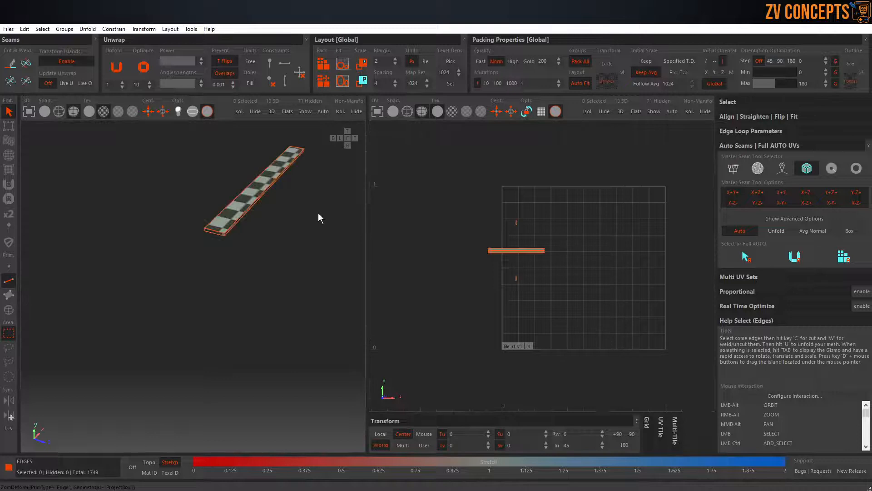
key("i")
key("i")
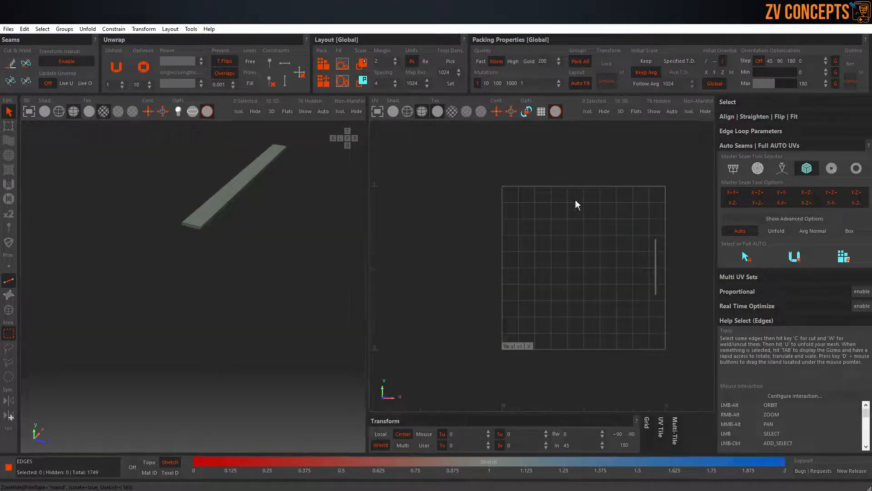
left_click(795, 256)
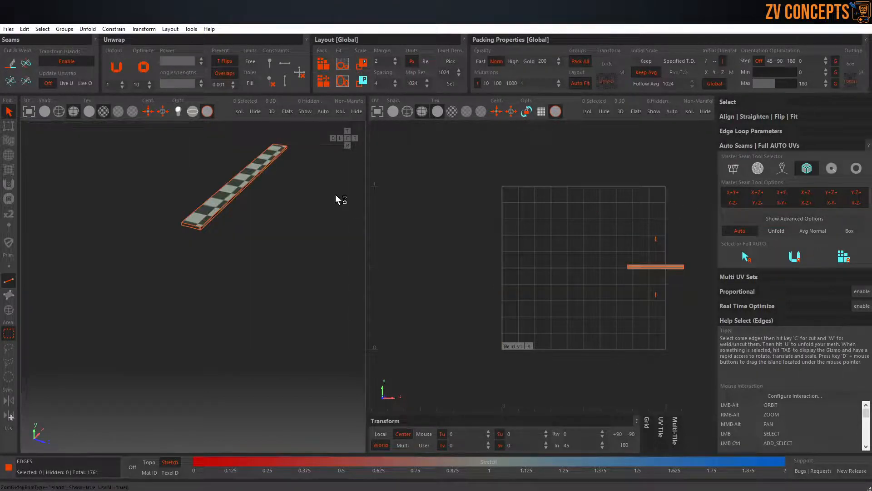
key("i")
Isolate the two loose tapered brackets one by one, unwrap each with automatic box seams, and restore the model.
left_click_drag(324, 205, 203, 285, "alt")
scroll(202, 285, "down", 3)
key("i")
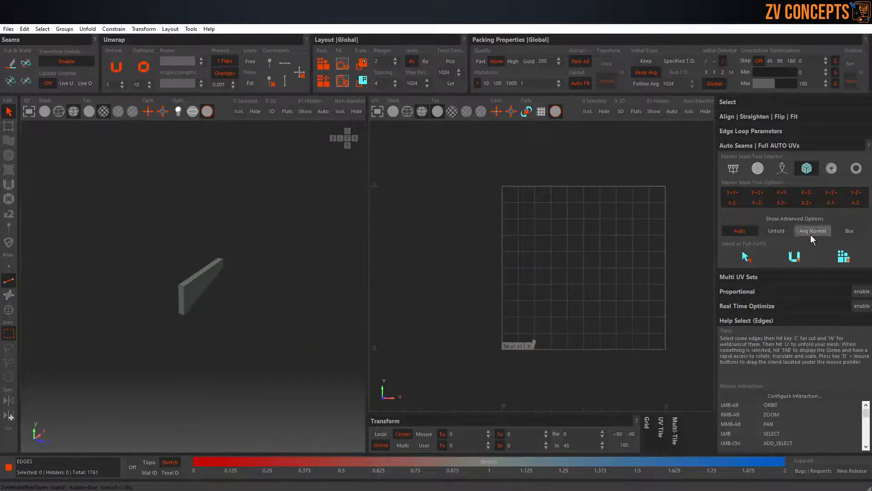
left_click(799, 255)
key("i")
key("i")
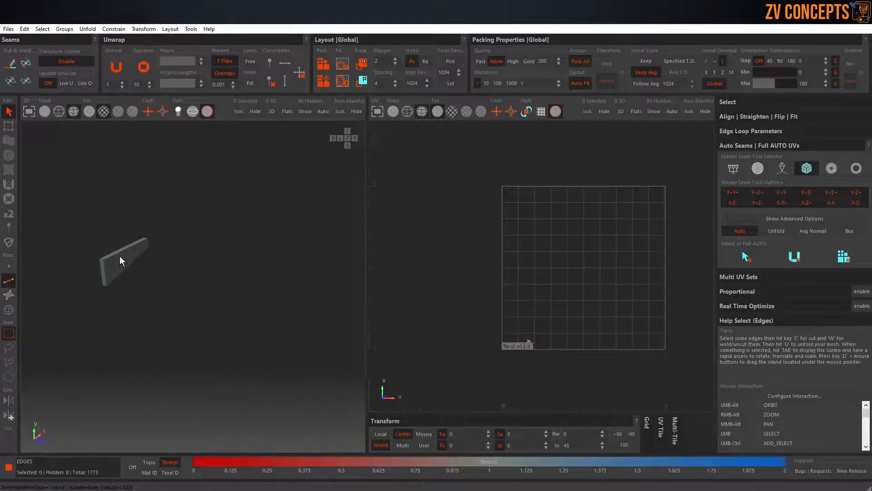
left_click(795, 256)
key("i")
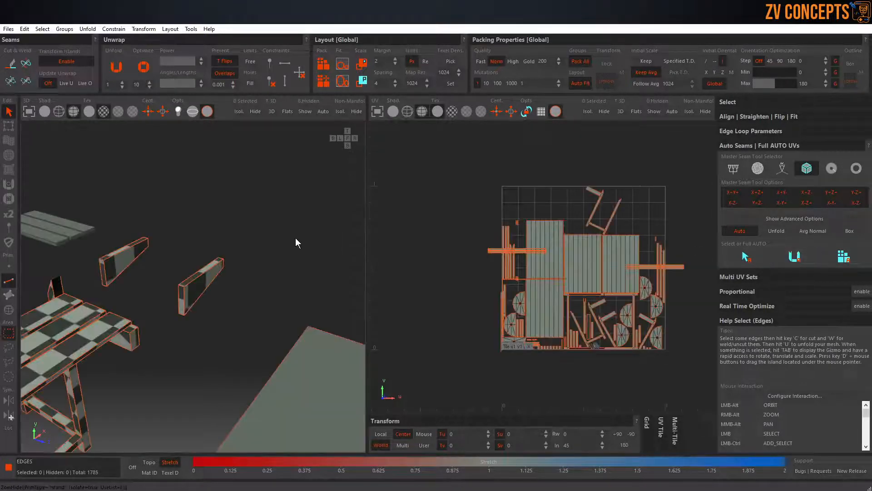
Isolate two planks of the small detached shelf in turn, unwrap each with automatic box seams, and restore the model.
key("i")
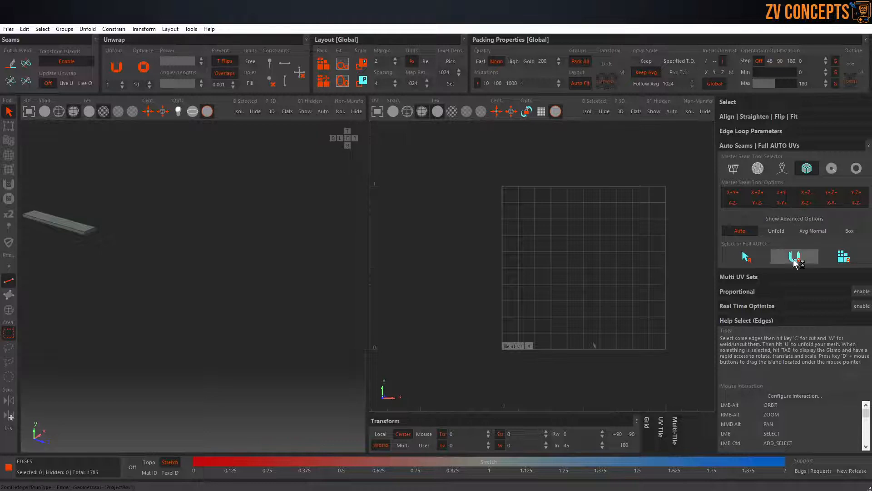
left_click(794, 256)
key("i")
key("i")
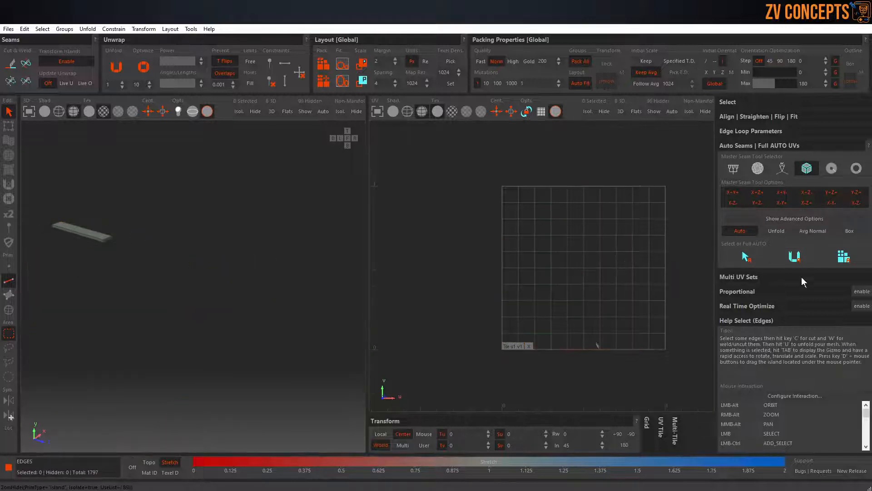
left_click(805, 258)
key("i")
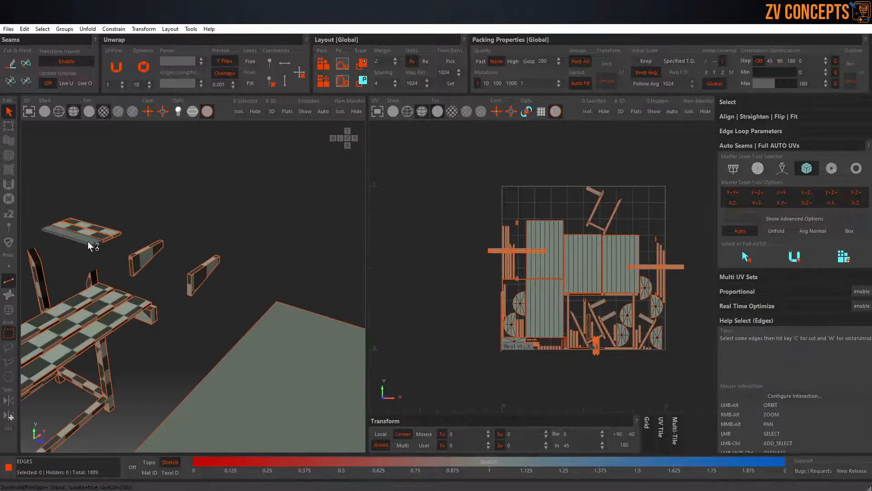
Isolate the remaining plank of the small detached shelf, unwrap it with automatic box seams, and restore the model.
key("i")
left_click(794, 256)
key("i")
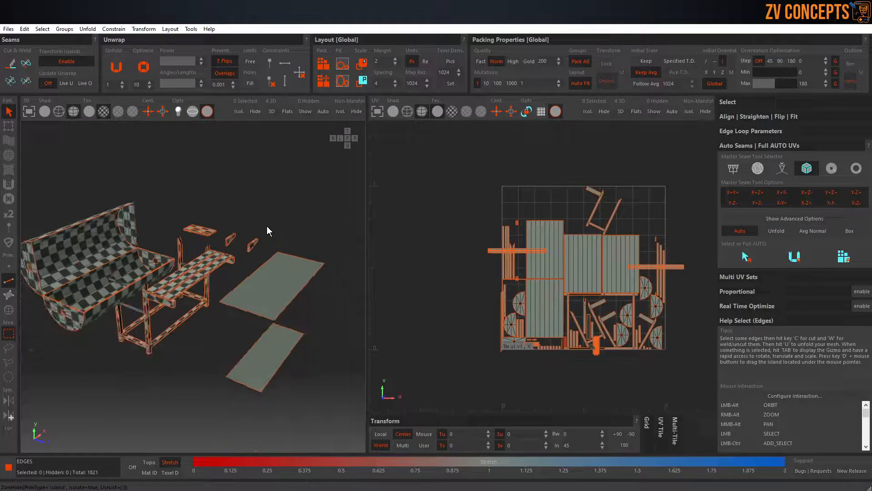
Unfold the two flat rectangular sheets beside the table and pack them with the restored model.
scroll(279, 287, "up", 5)
key("u")
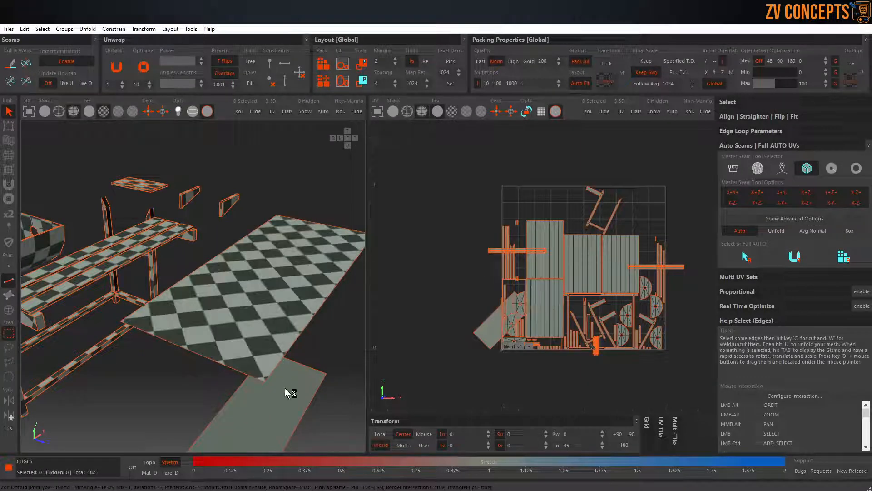
key("y")
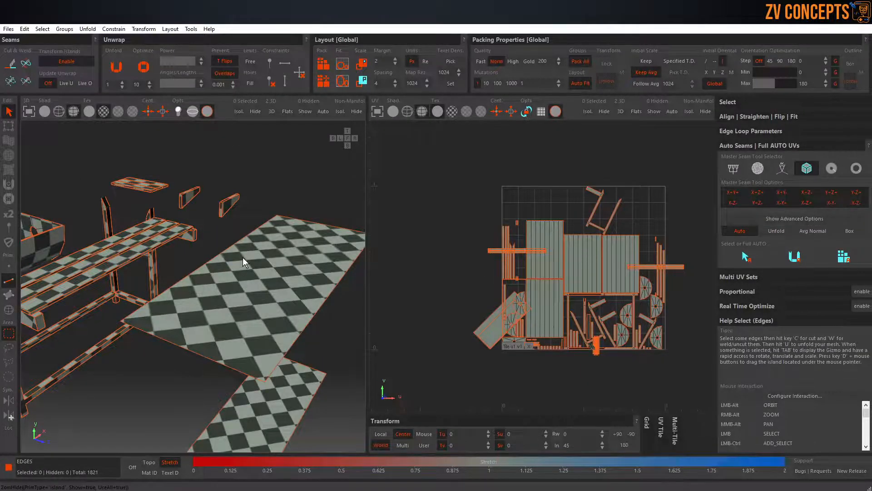
scroll(243, 257, "down", 5)
key("p")
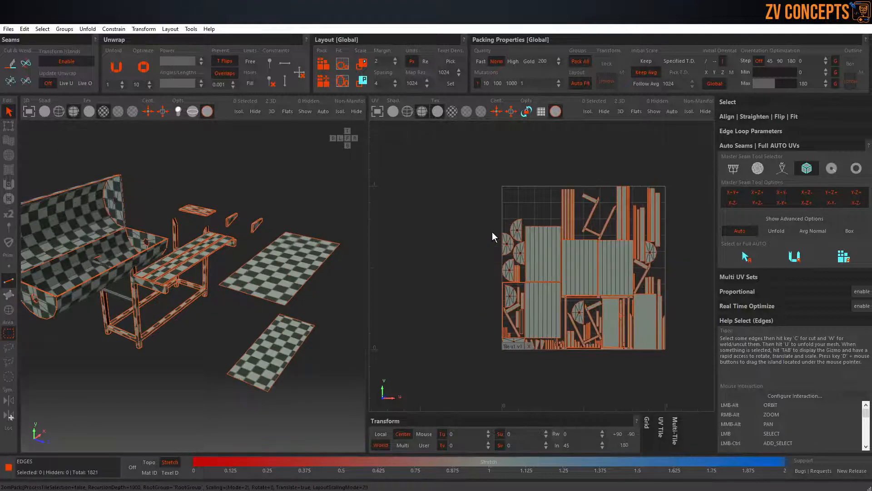
Cut the bent bar islands apart at the joint edges beside the half-round end pieces in the UV layout.
scroll(510, 288, "up", 10)
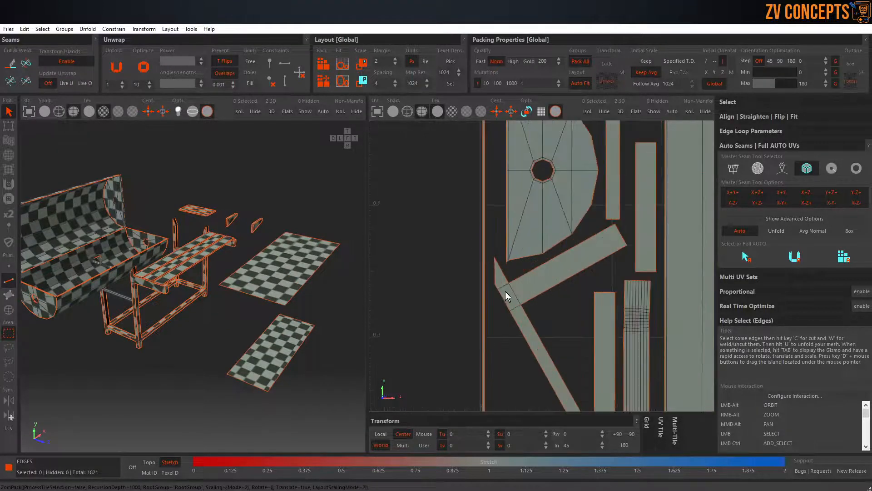
left_click(518, 292)
key("c")
scroll(456, 286, "down", 10)
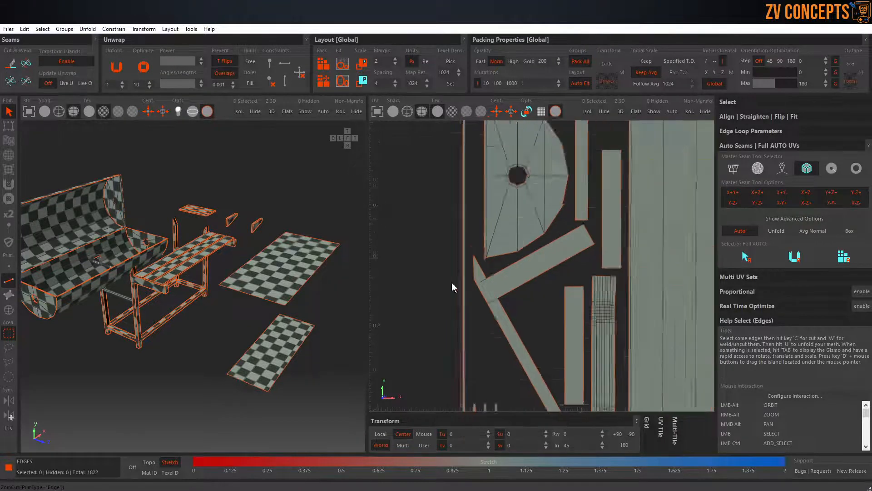
scroll(578, 291, "up", 10)
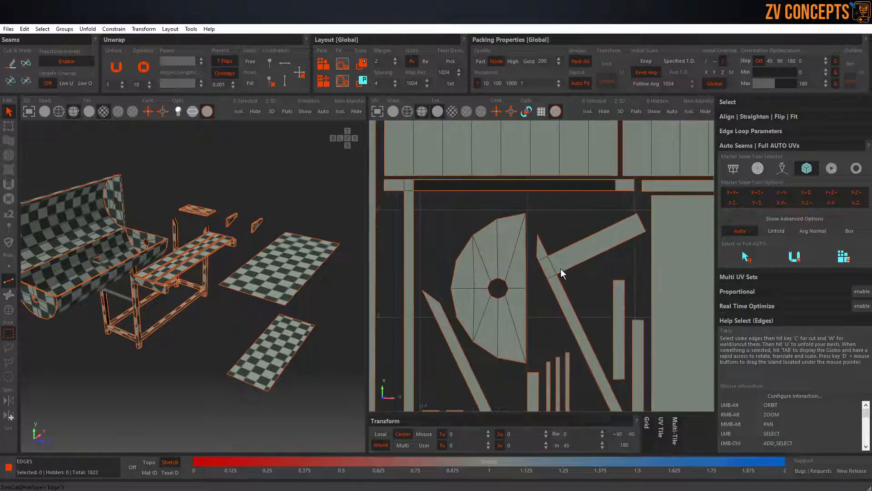
left_click(551, 265)
key("c")
scroll(559, 220, "down", 8)
Cut the remaining angled bar islands apart at their joint edges and repack all UV islands.
scroll(572, 273, "up", 8)
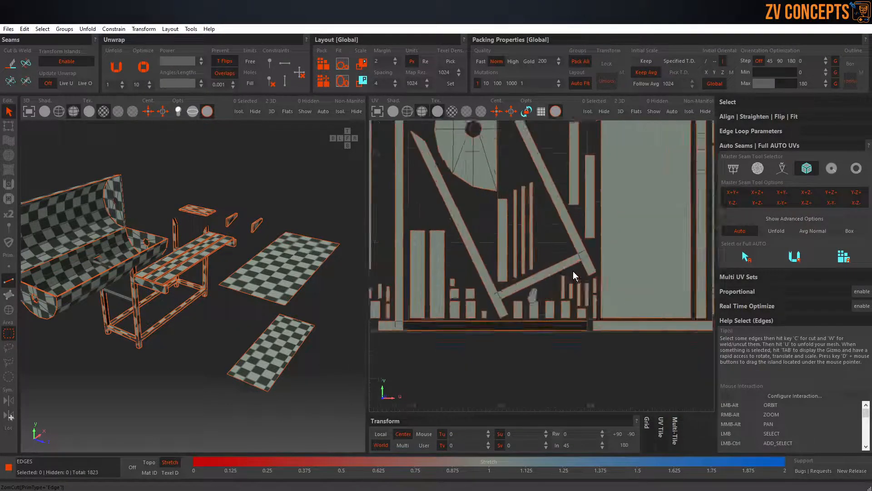
scroll(572, 275, "down", 10)
scroll(568, 279, "up", 10)
left_click(631, 182)
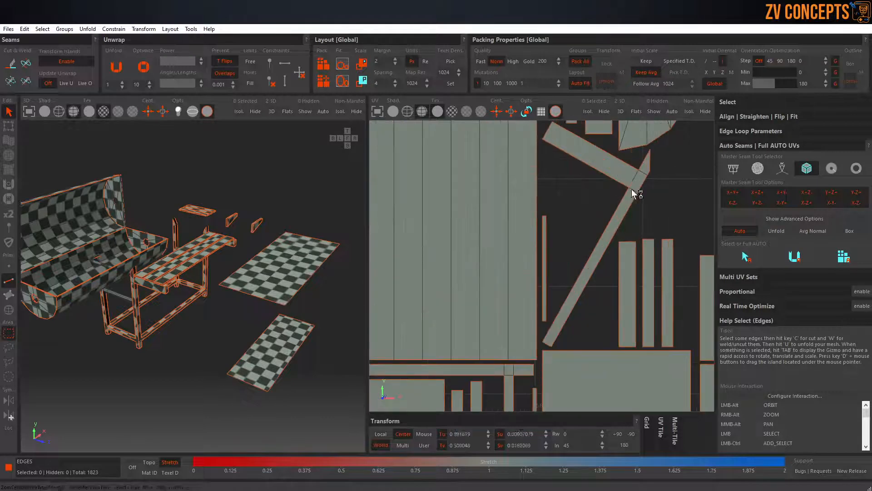
key("c")
scroll(618, 262, "down", 3)
scroll(560, 177, "down", 2)
scroll(545, 136, "up", 6)
scroll(552, 181, "down", 6)
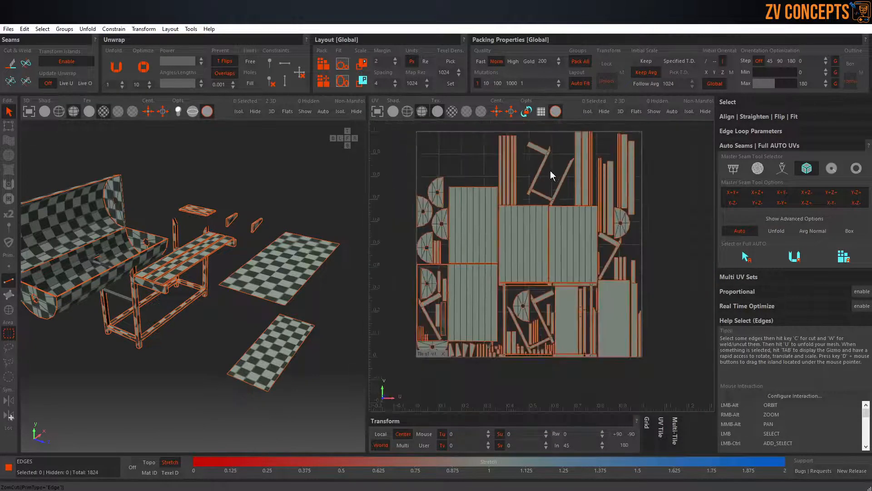
scroll(547, 151, "up", 5)
key("p")
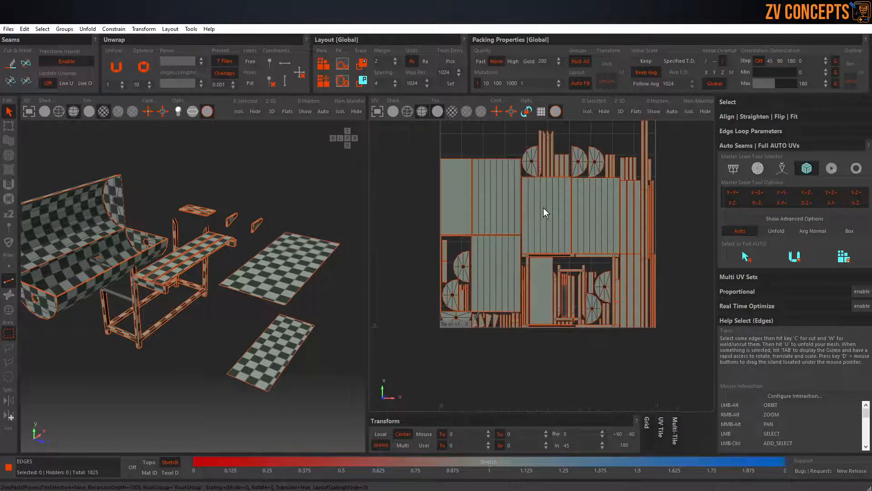
Isolate the unwrapped octagonal crossbar between the stand's uprights and cut a seam around one end cap.
scroll(625, 225, "down", 2)
scroll(540, 261, "up", 6)
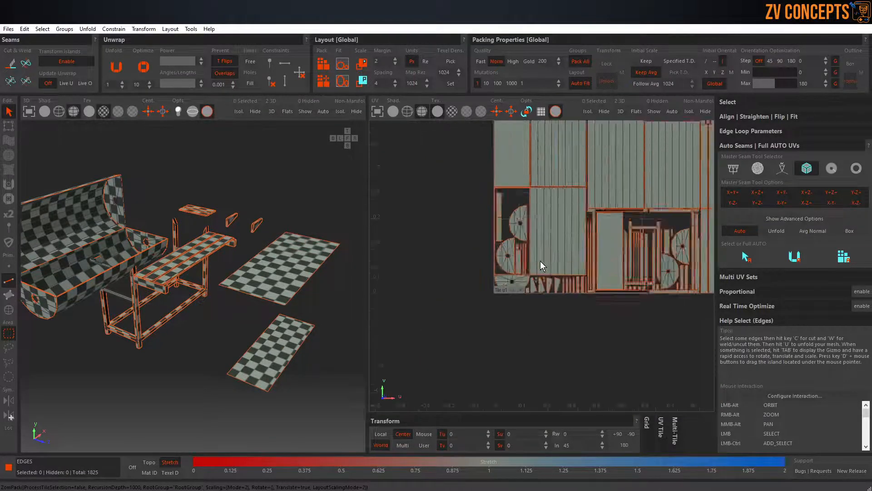
scroll(530, 330, "up", 3)
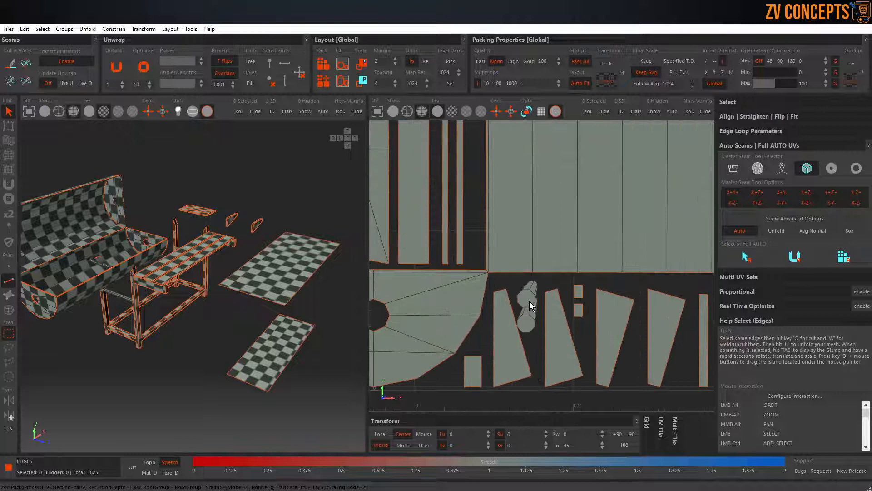
scroll(112, 314, "up", 5)
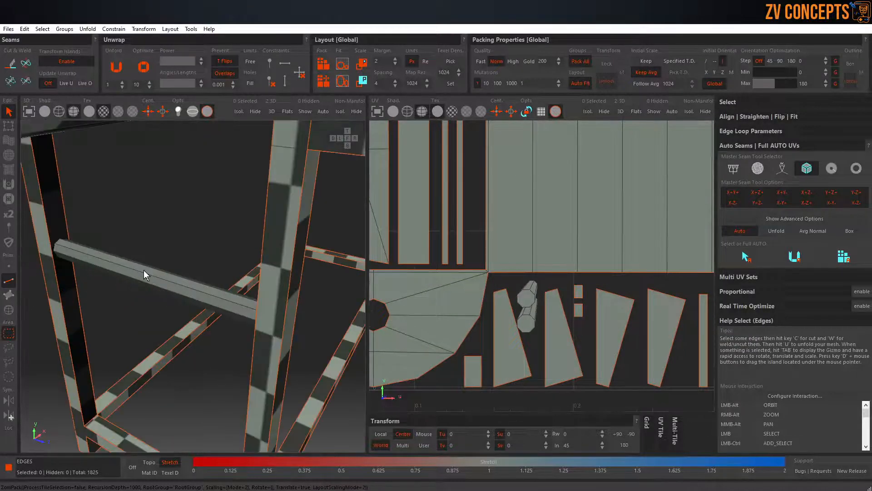
key("i")
left_click(263, 312)
key("f")
scroll(314, 303, "down", 6)
left_click(311, 374, "shift")
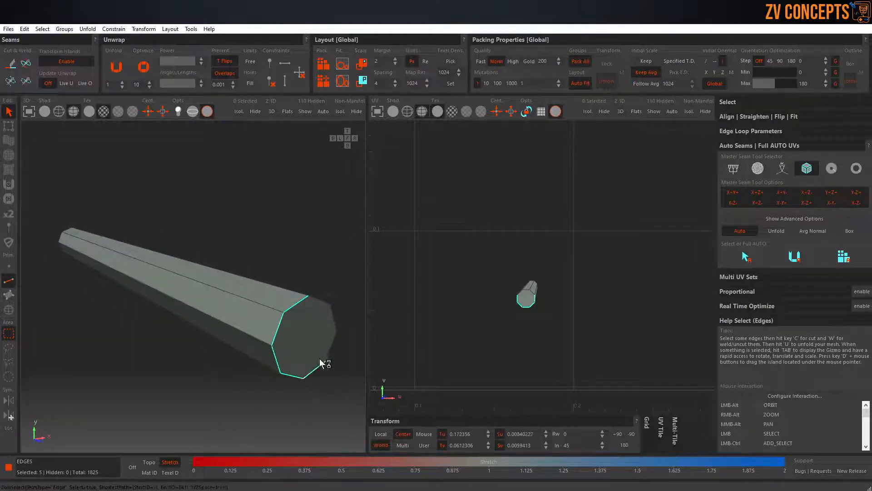
key("c")
Select the edge loop around the first crossbar's opposite end cap and cut it as a seam.
left_click_drag(156, 296, 195, 300, "alt")
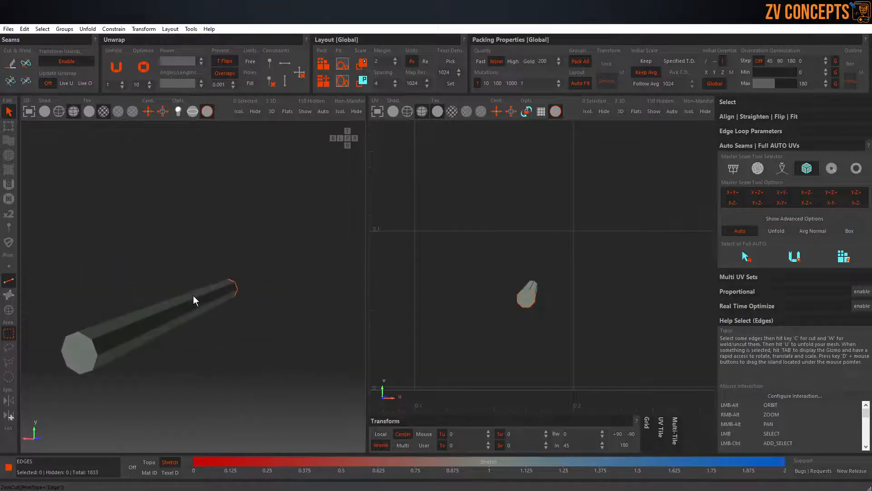
left_click(86, 337)
left_click(95, 365, "shift")
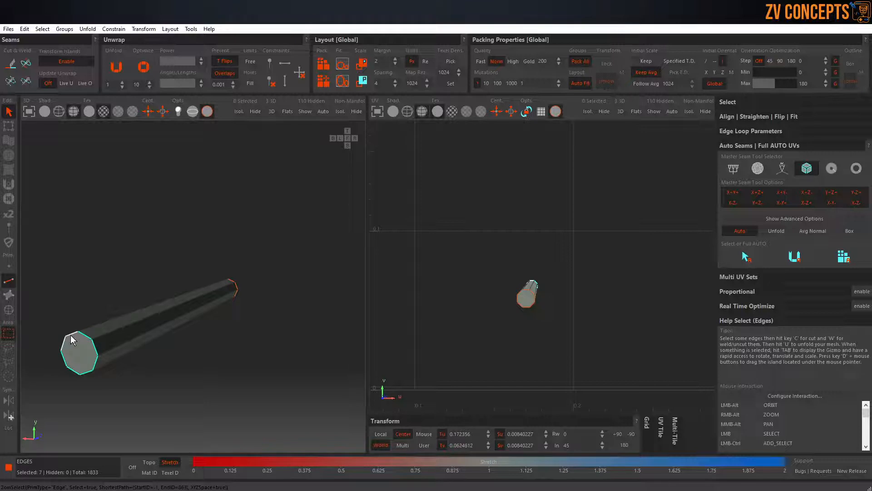
key("c")
Cut one lengthwise seam along the first crossbar, unfold it, and pack it with the restored model.
left_click_drag(111, 337, 273, 338, "alt")
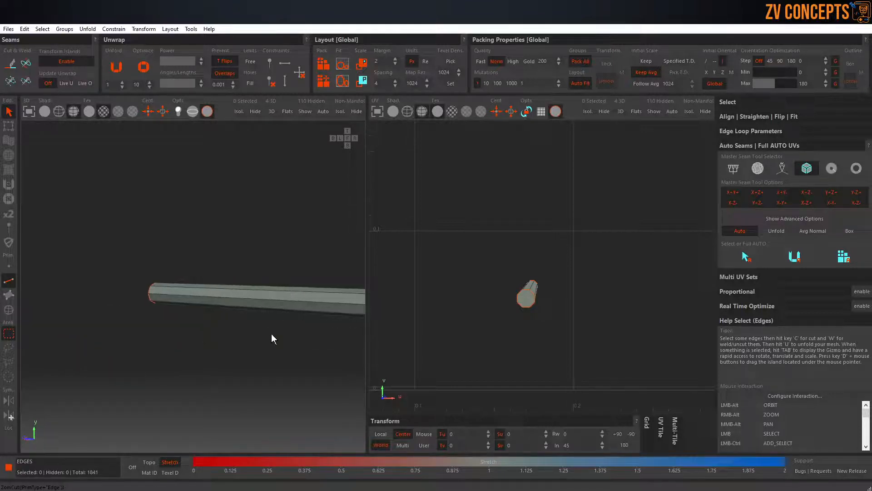
left_click(310, 302)
key("c")
key("u")
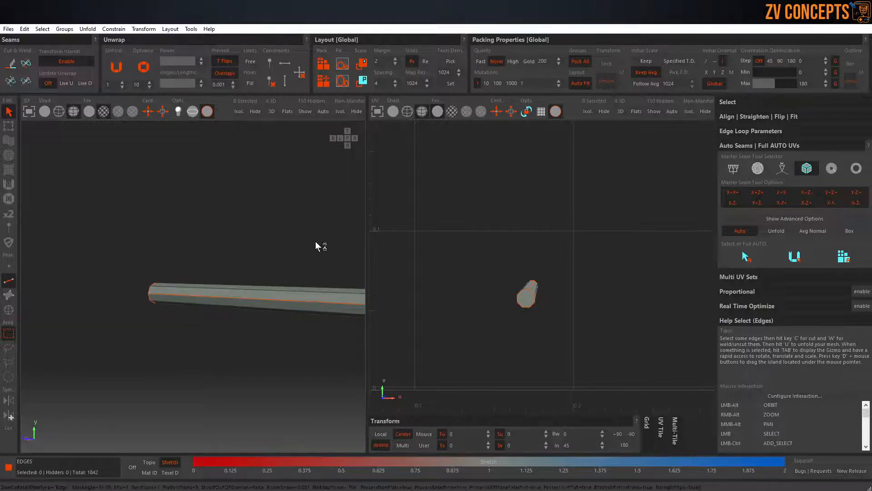
key("i")
key("p")
scroll(154, 306, "down", 10)
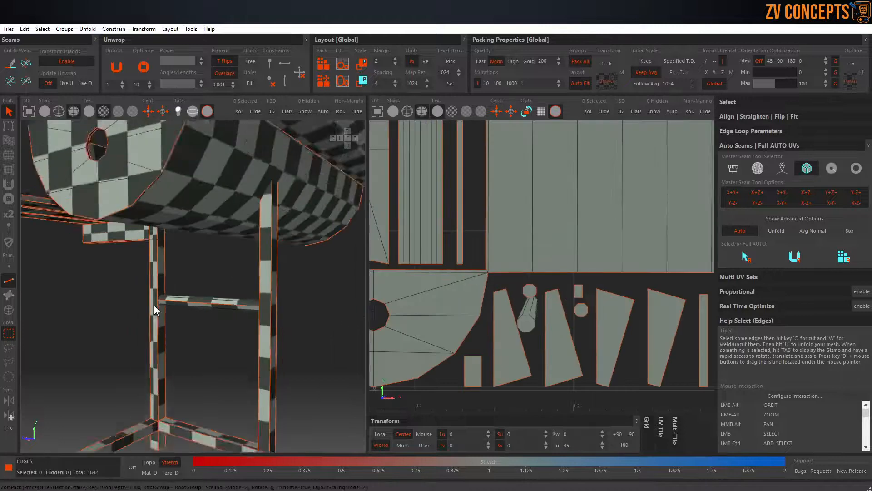
Isolate the second octagonal crossbar of the stand and cut a seam around one end cap.
left_click_drag(170, 299, 209, 302, "alt")
scroll(164, 324, "up", 6)
key("i")
key("f")
left_click_drag(192, 327, 243, 320, "alt")
scroll(314, 296, "up", 3)
left_click(332, 298)
left_click_drag(347, 299, 328, 301, "alt")
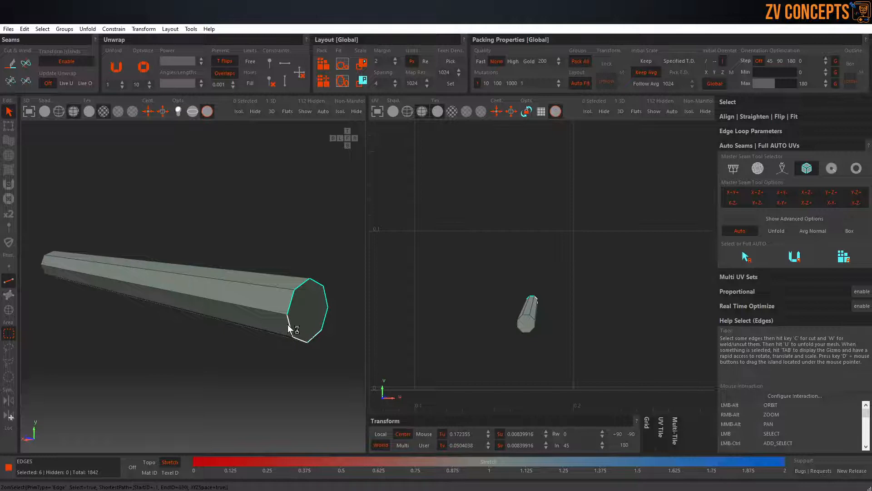
key("c")
Select all edges around the second crossbar's other end cap and cut them as a seam.
scroll(287, 307, "down", 3)
left_click_drag(287, 307, 129, 311, "alt")
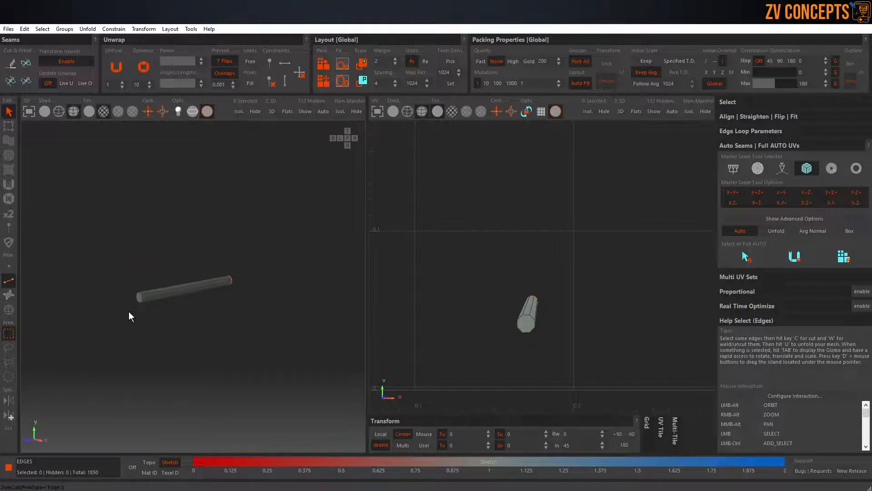
scroll(129, 312, "up", 2)
scroll(156, 280, "up", 1)
left_click(146, 286)
left_click_drag(142, 285, 140, 317, "alt")
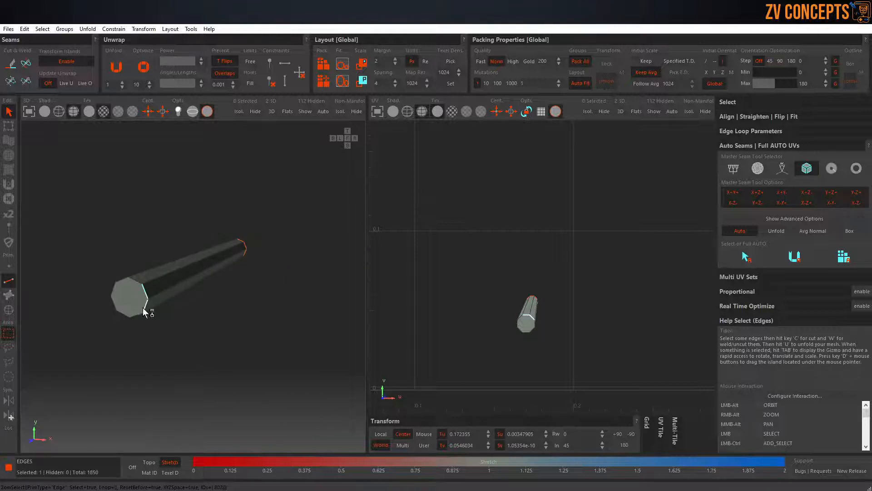
left_click(112, 300, "ctrl")
key("c")
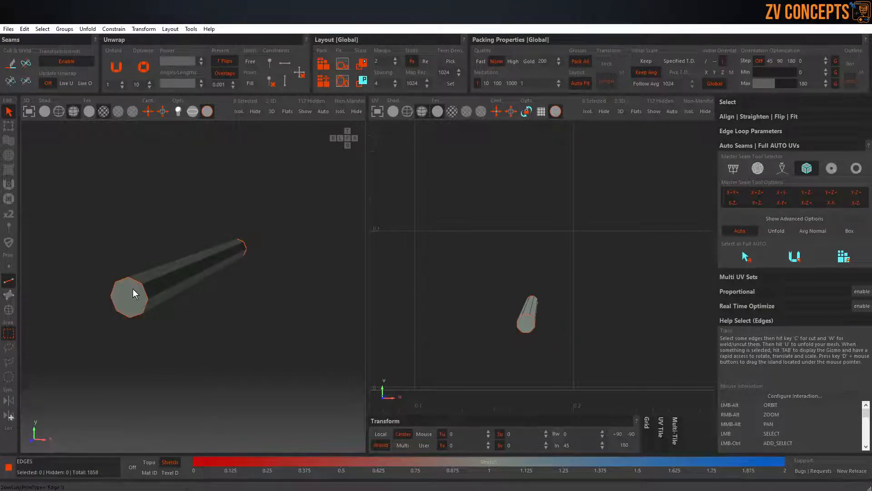
Cut one lengthwise seam along the second crossbar, unfold it, restore the model, and pack the islands.
left_click_drag(133, 288, 176, 309, "alt")
left_click(148, 313)
key("c")
key("u")
key("y")
key("p")
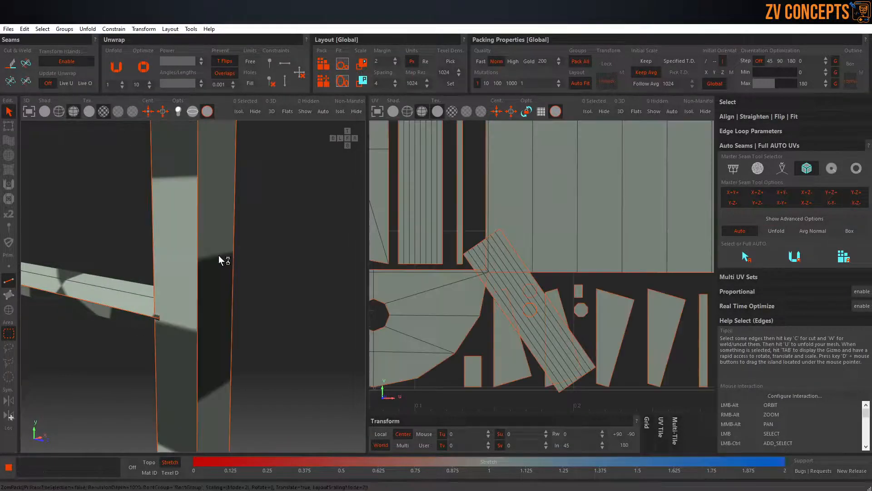
scroll(256, 272, "down", 8)
left_click_drag(255, 271, 228, 296, "alt")
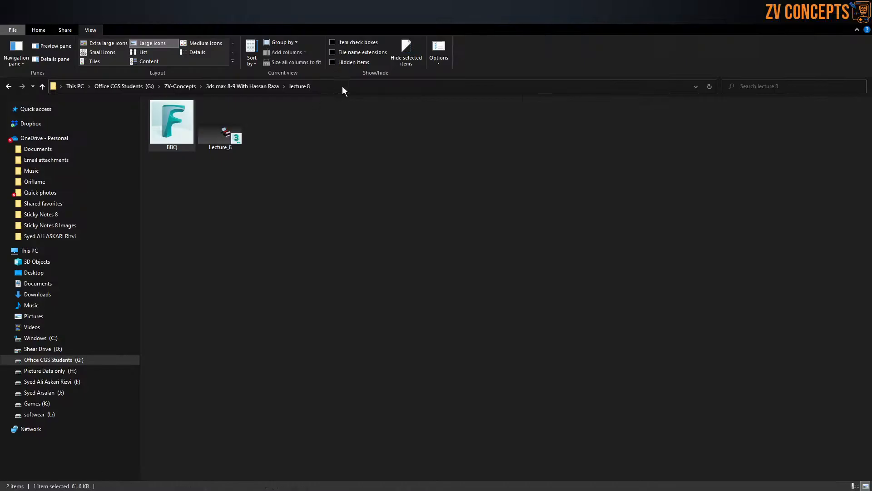
Switch to File Explorer and copy the address of the lecture 8 folder.
right_click(342, 86)
left_click(361, 117)
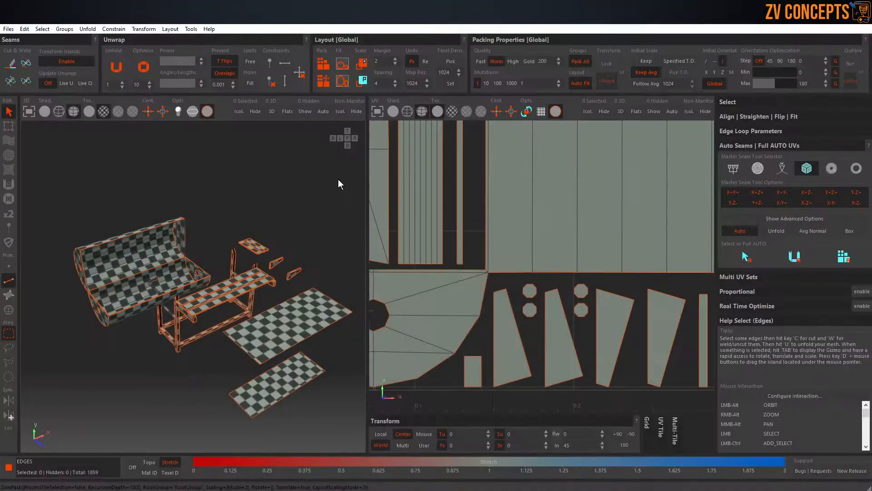
Switch back to RizomUV, repack all UV islands, and save the unwrapped grill model.
key("p")
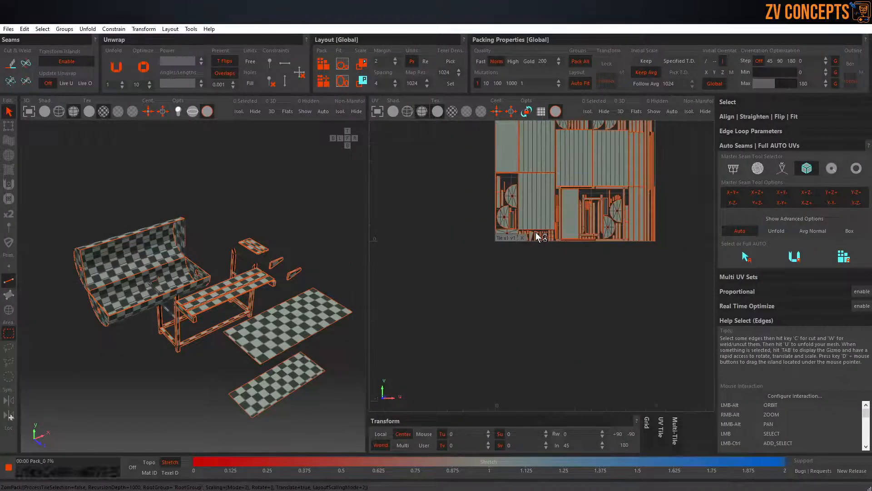
scroll(220, 197, "down", 5)
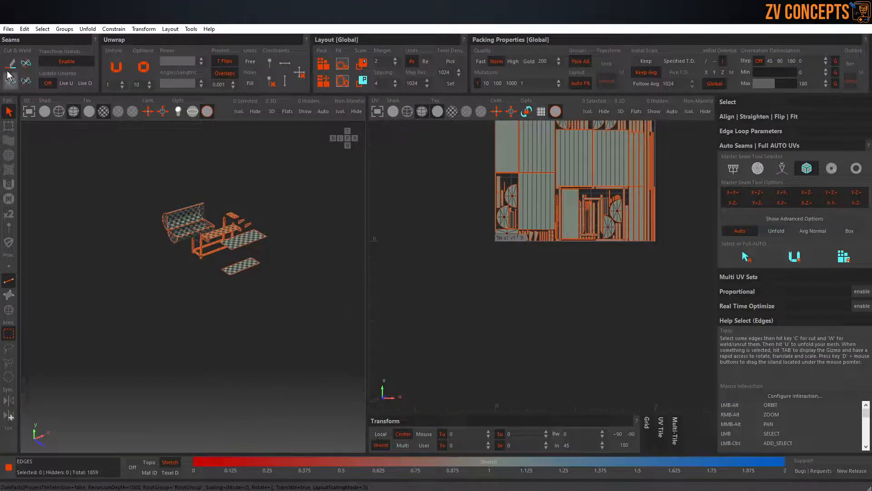
left_click(8, 29)
left_click(20, 81)
left_click(9, 29)
left_click(20, 82)
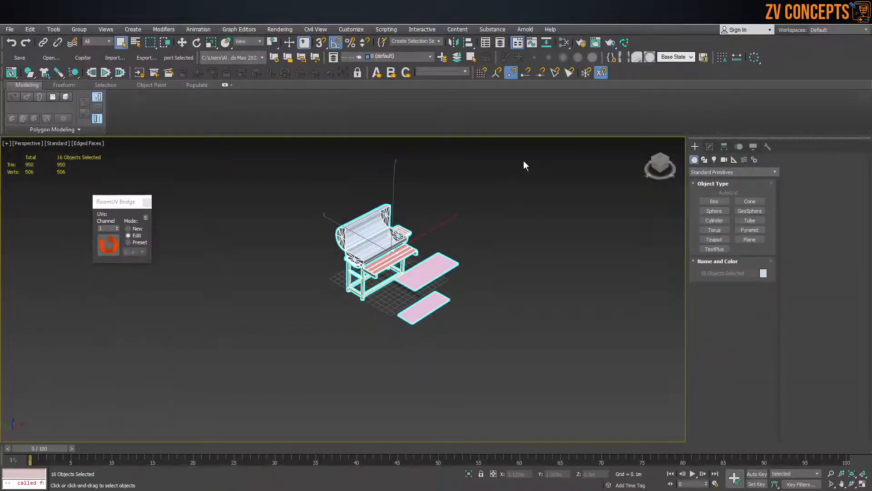
Switch to 3ds Max and delete all the original barbecue objects from the scene.
left_click(365, 312)
key("ctrl+a")
key("Delete")
key("g")
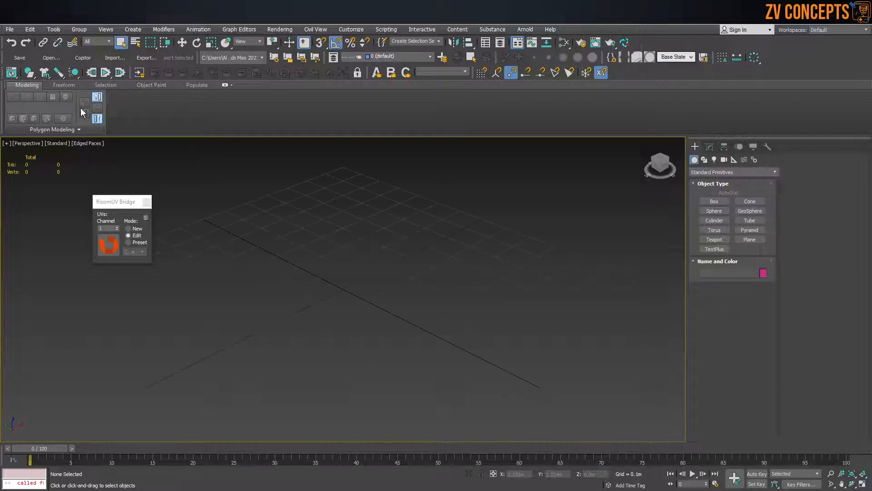
Import BBQ_out from the lecture 8 folder at the copied path, keeping the shown FBX import settings.
left_click(121, 59)
key("ctrl+v")
key("Return")
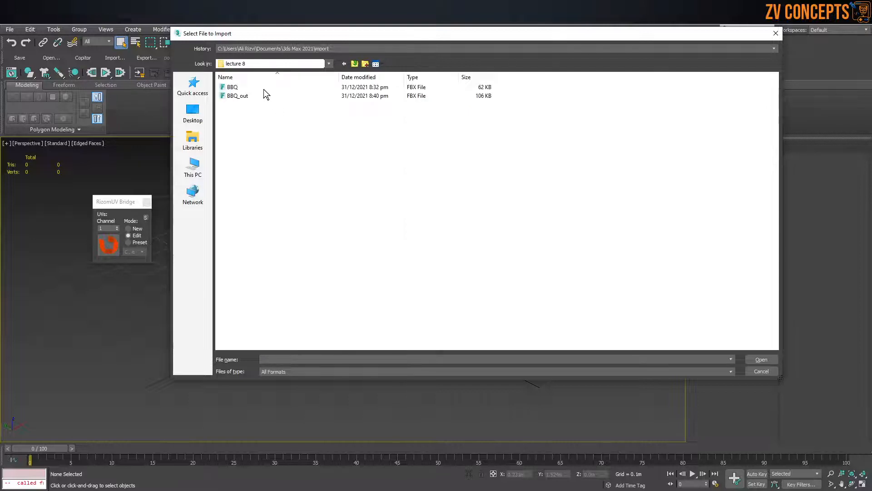
double_click(241, 96)
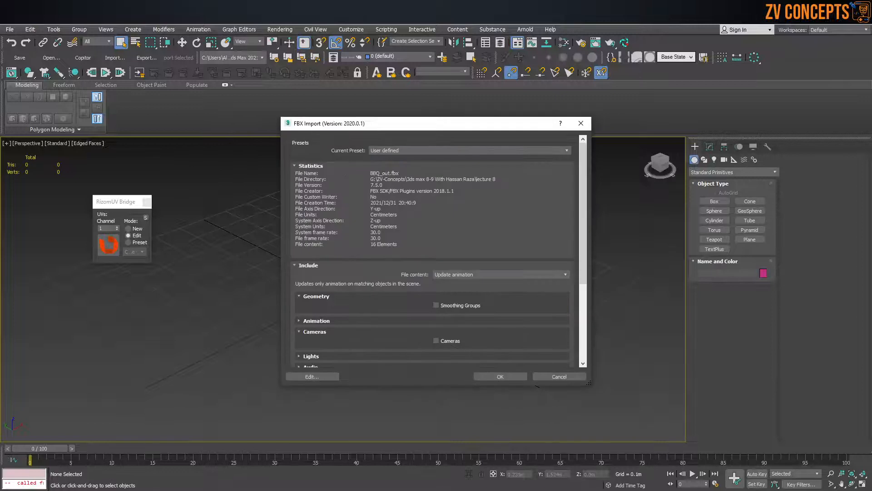
left_click(500, 376)
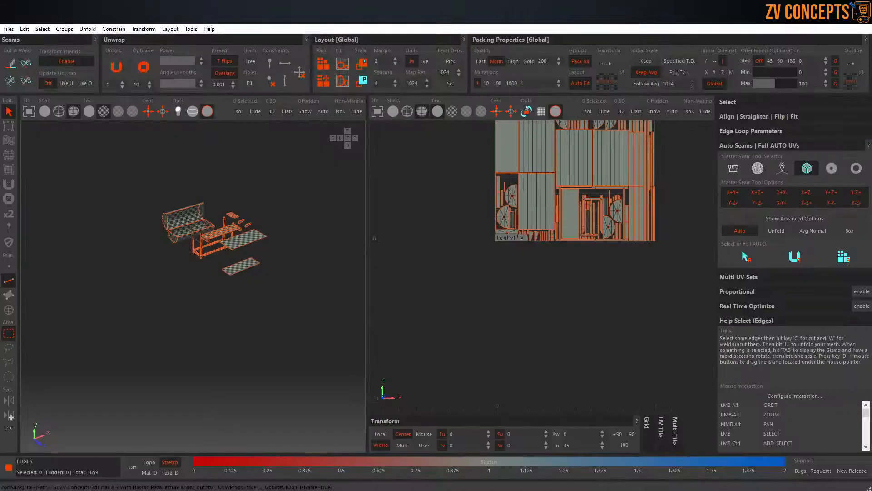
Save the unwrapped grill model again in its existing FBX file, and leave RizomUV for 3ds Max.
left_click(8, 29)
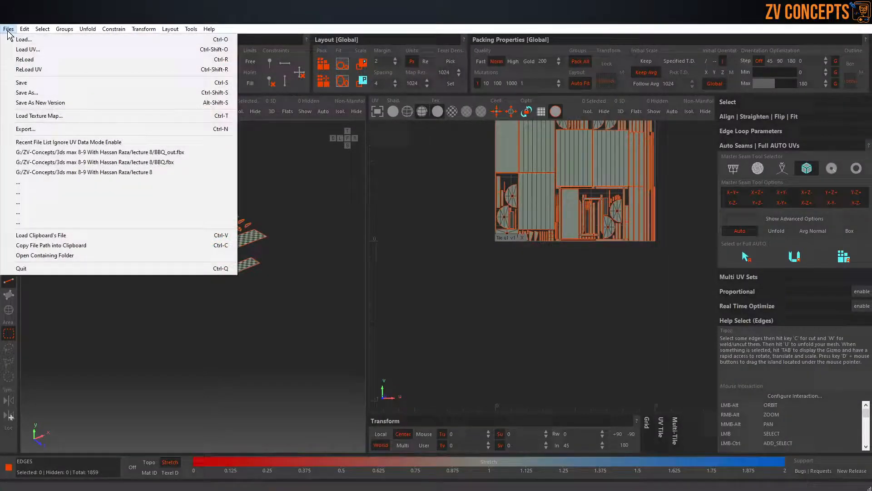
left_click(20, 82)
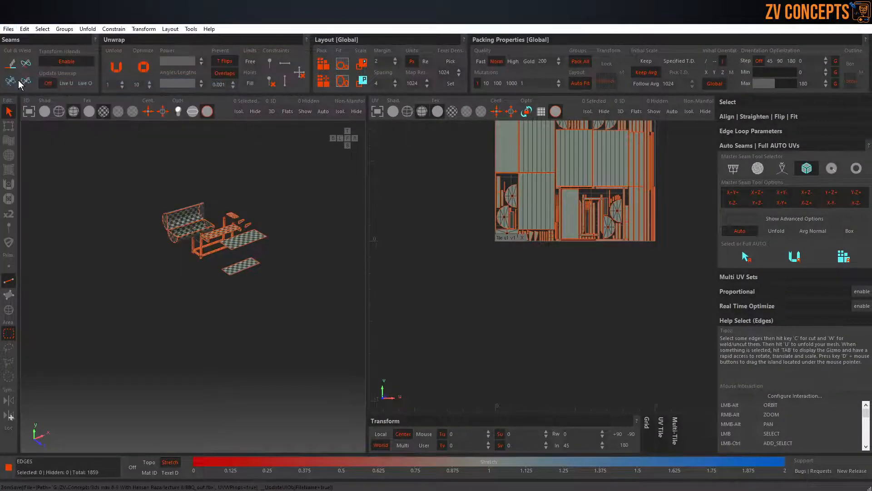
left_click(8, 30)
left_click(19, 82)
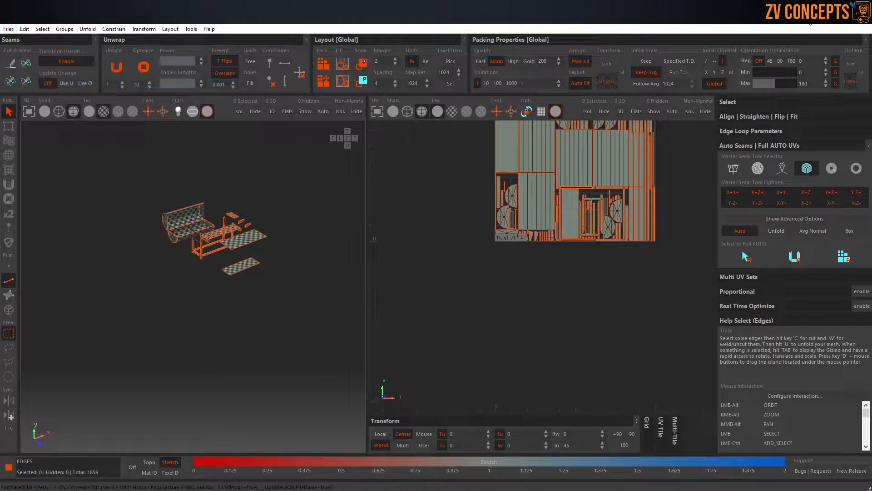
left_click(867, 18)
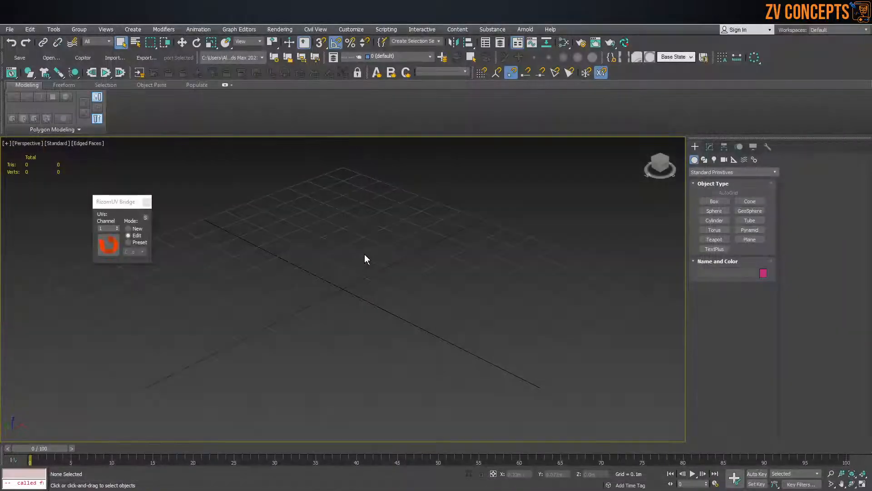
Bring BBQ_out from the lecture 8 folder in File Explorer into the empty 3ds Max scene as an imported file.
double_click(220, 132)
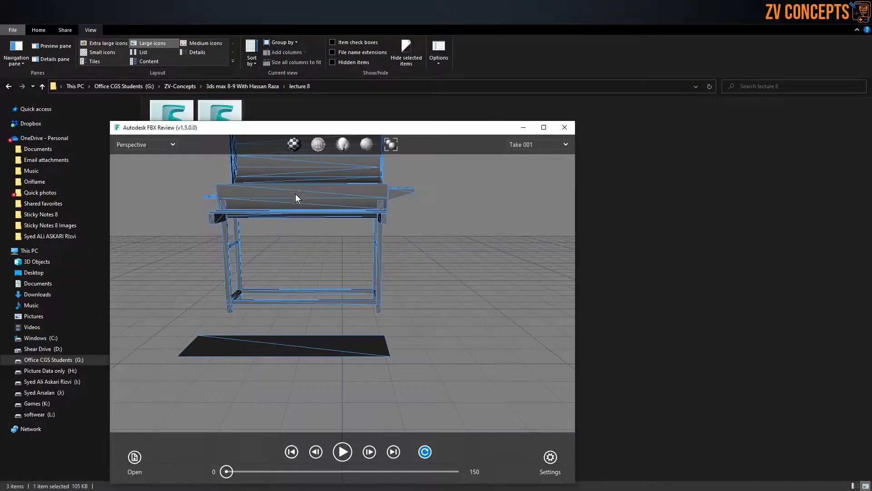
left_click(571, 130)
left_click_drag(270, 126, 319, 288)
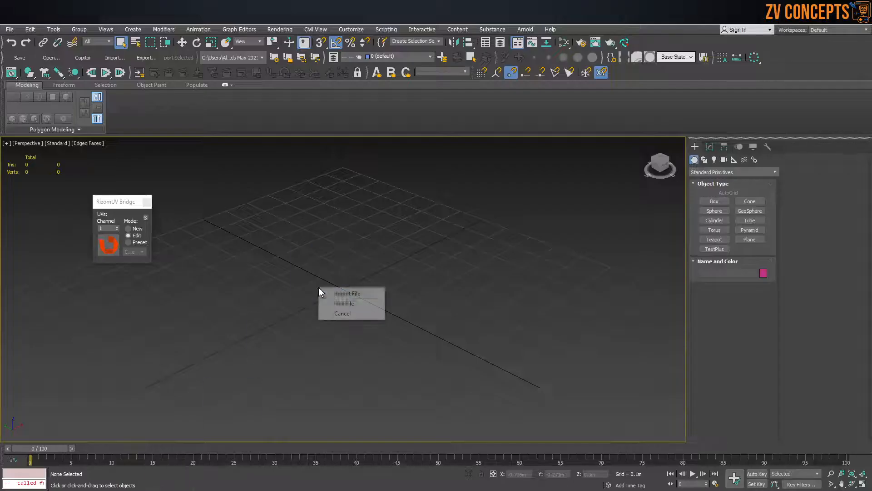
left_click(342, 294)
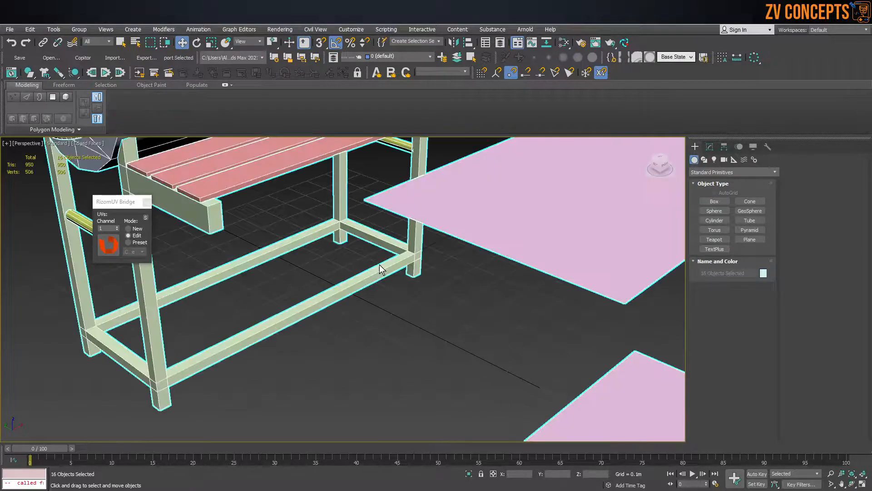
scroll(379, 264, "down", 5)
scroll(379, 264, "up", 1)
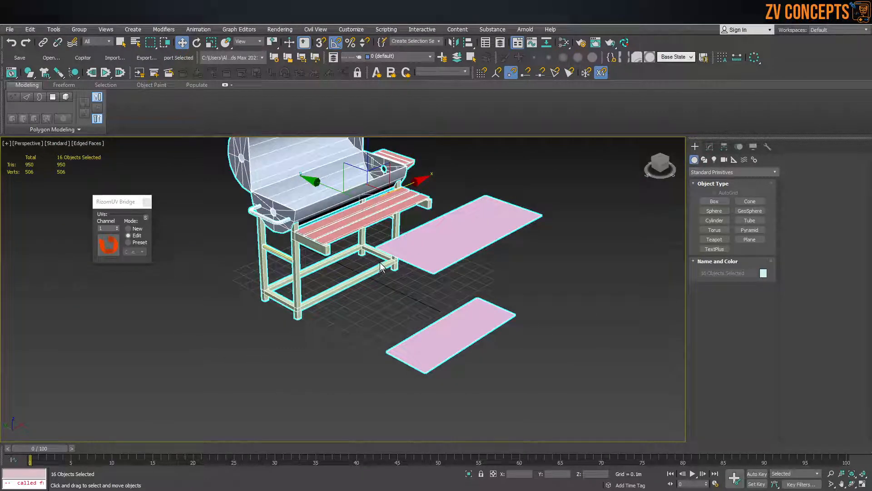
scroll(387, 256, "down", 2)
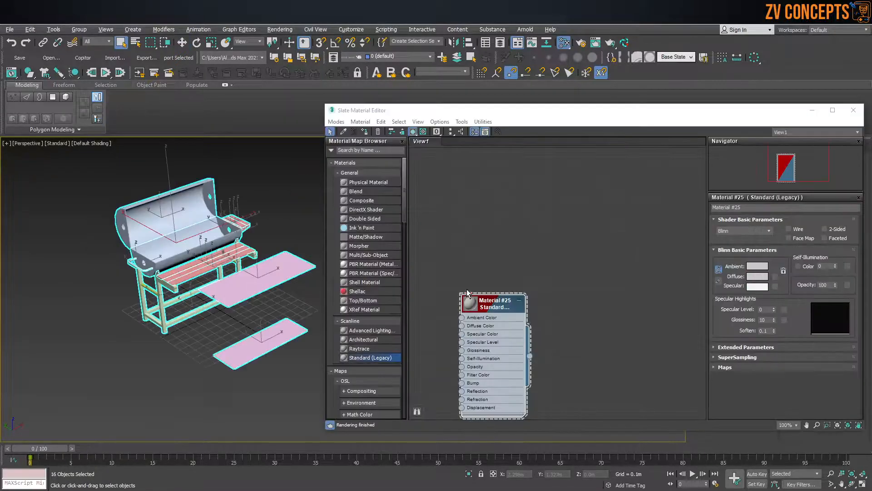
Assign the Standard (Legacy) material to all imported grill objects, and rename it BBQ.
left_click_drag(467, 291, 495, 257)
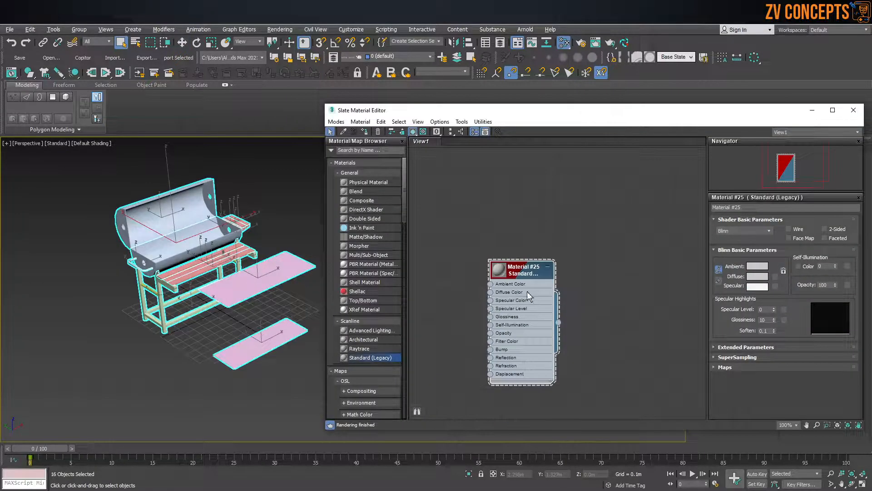
left_click_drag(559, 322, 141, 207)
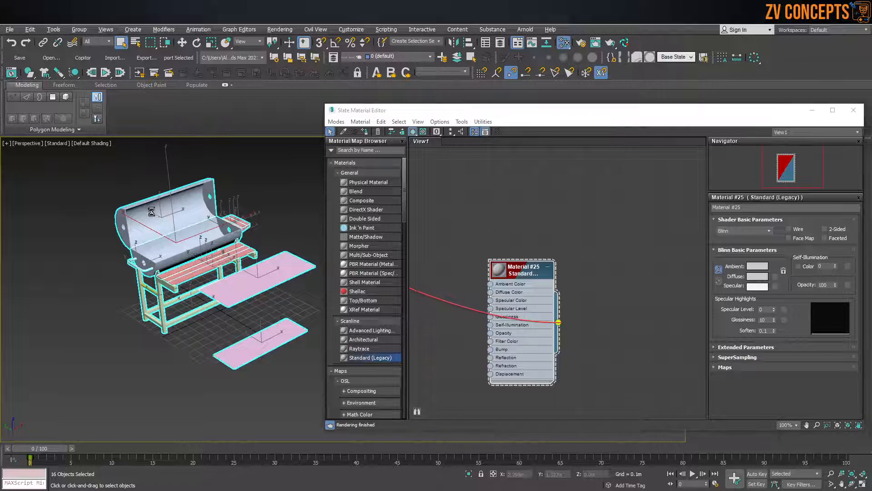
left_click(415, 273)
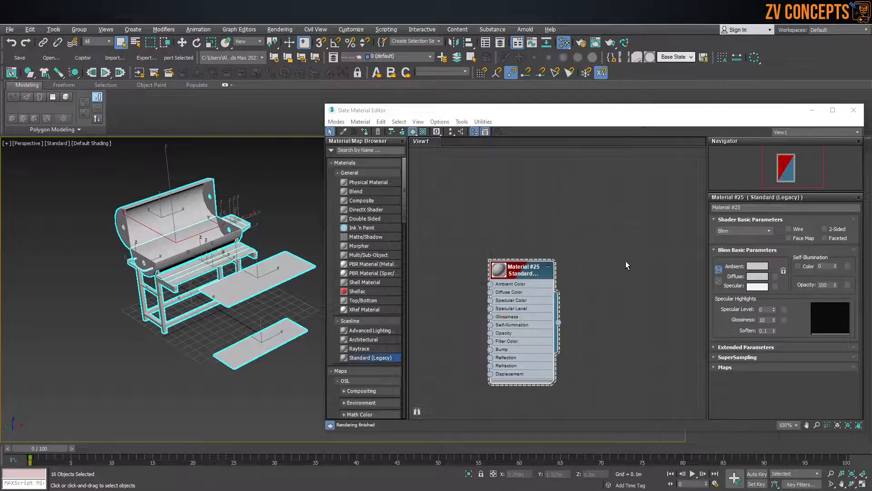
left_click_drag(751, 207, 705, 208)
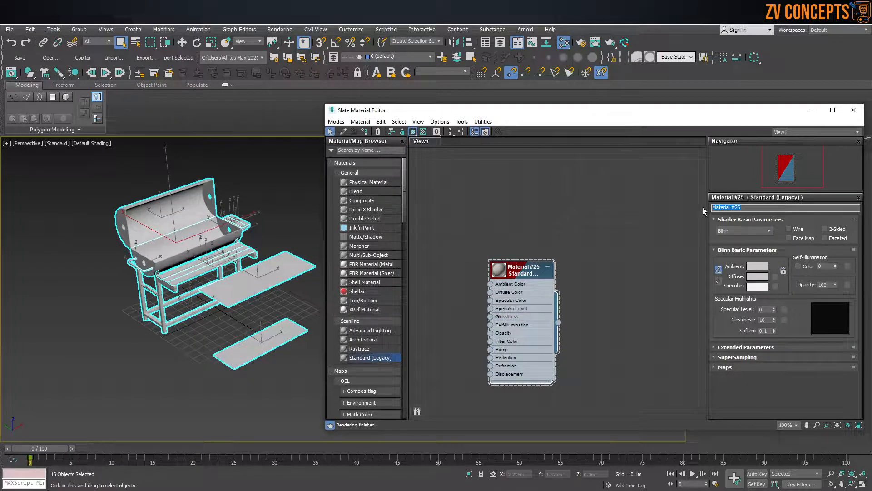
type("BBQ")
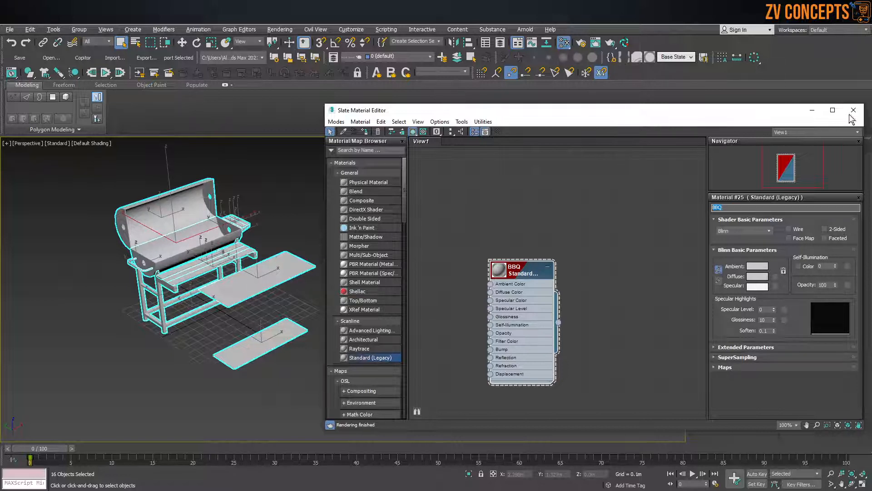
left_click(853, 111)
Select all grill objects and export the selection as FBX over BBQ_out, keeping the shown export settings.
middle_click_drag(243, 265, 324, 259)
middle_click_drag(324, 259, 332, 242, "alt")
scroll(293, 233, "up", 3)
scroll(337, 241, "down", 3)
left_click(482, 153)
left_click_drag(481, 153, 214, 475)
key("z")
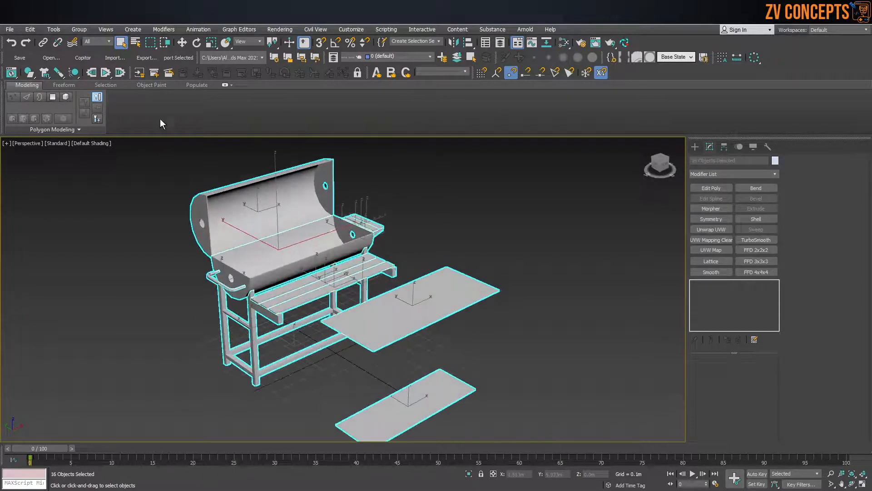
left_click(180, 57)
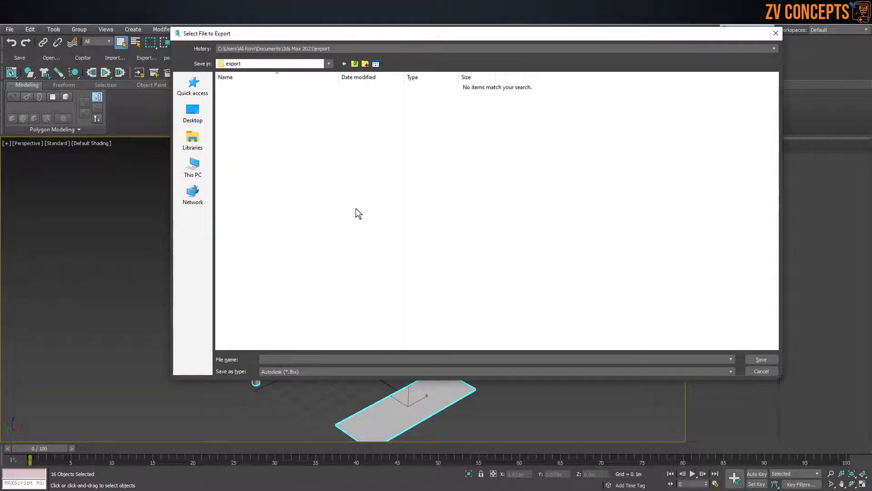
double_click(266, 95)
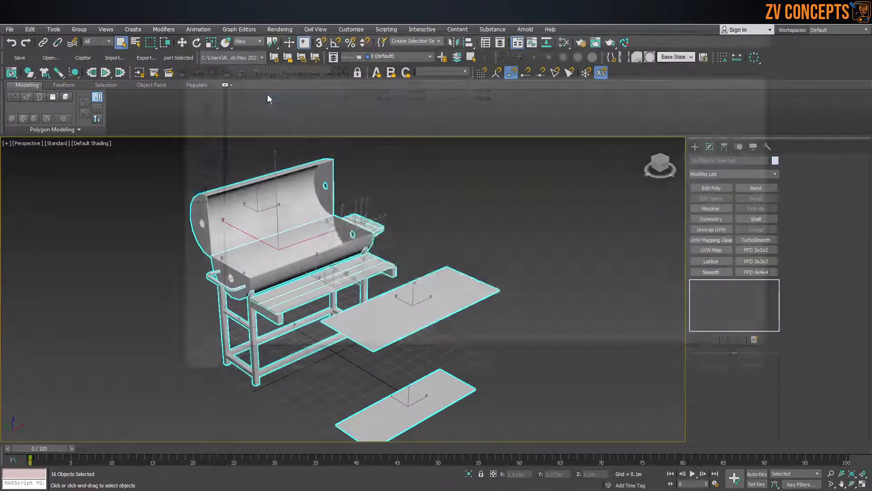
left_click(488, 271)
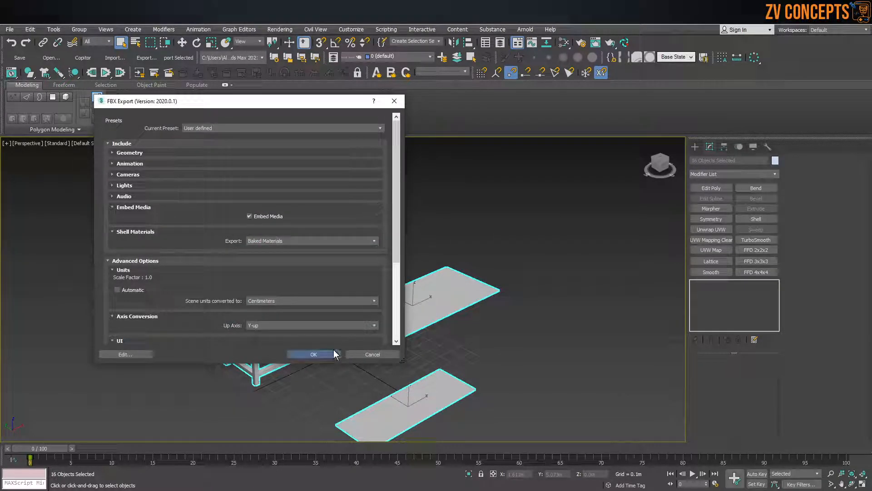
left_click(319, 354)
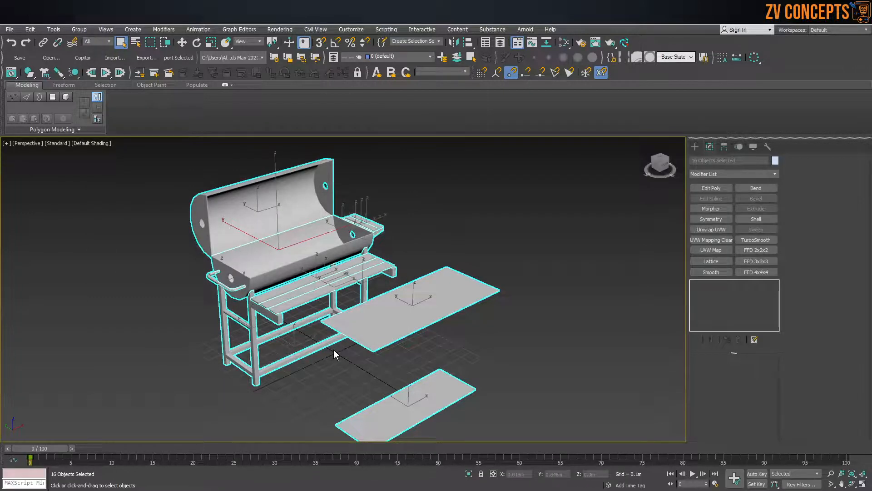
Switch to File Explorer and copy the address of the lecture 8 folder.
left_click(820, 18)
left_click(320, 143)
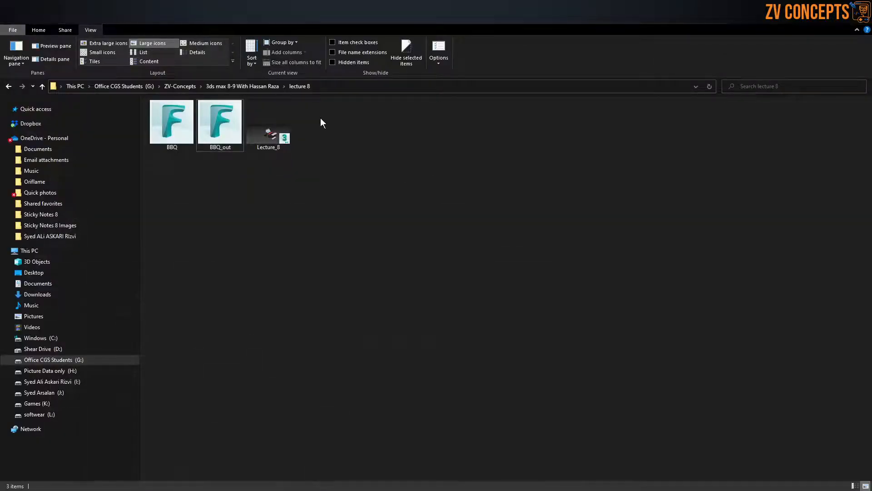
left_click(339, 84)
right_click(339, 84)
left_click(355, 112)
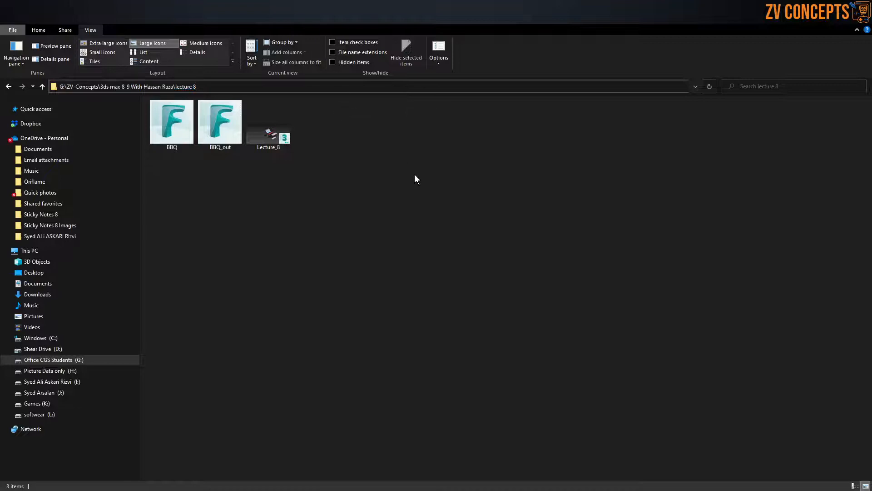
left_click(417, 170)
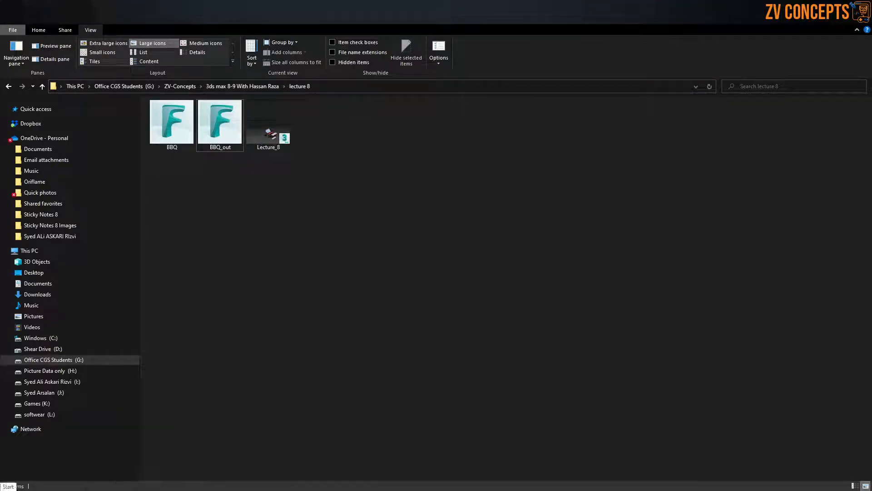
Launch Substance Painter and create a PBR - Metallic Roughness project from BBQ_out.fbx with a document resolution of 2048.
left_click(8, 488)
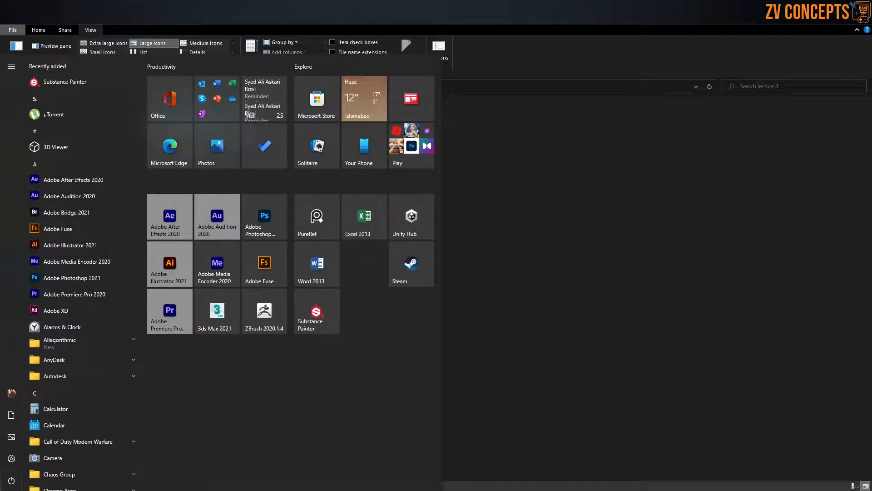
left_click(313, 318)
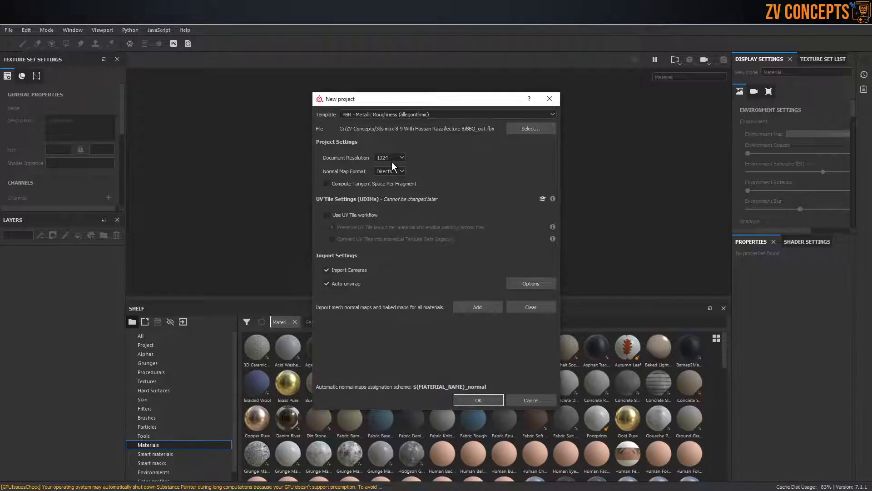
left_click(394, 158)
left_click(481, 400)
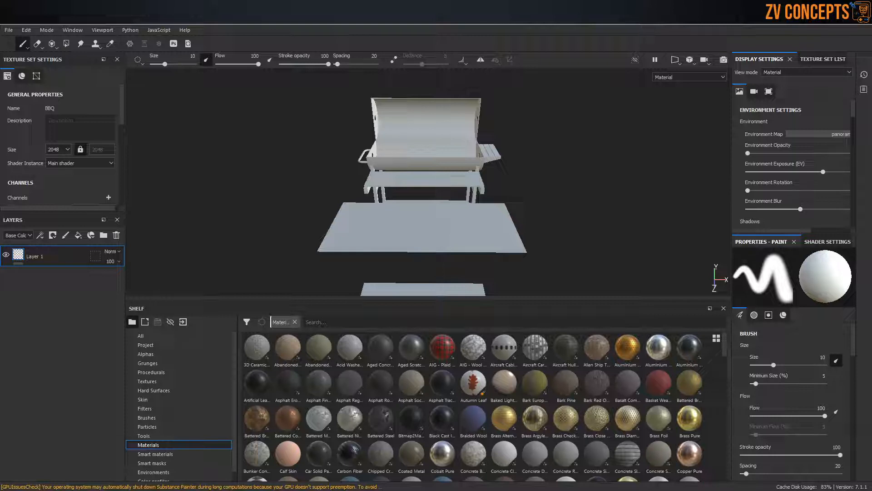
Enlarge the 3D viewport by shrinking the shelf, and frame the whole grill at an angle.
left_click_drag(452, 146, 497, 133, "alt")
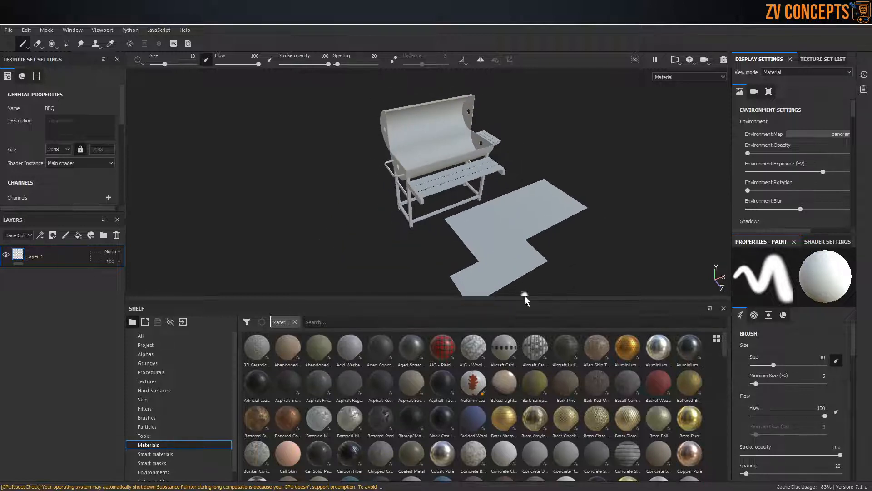
left_click_drag(528, 300, 528, 379)
left_click_drag(488, 315, 498, 213, "alt")
Bake all selected mesh maps for the grill with output size 2048 and Subsampling 2x2 antialiasing.
scroll(38, 111, "down", 6)
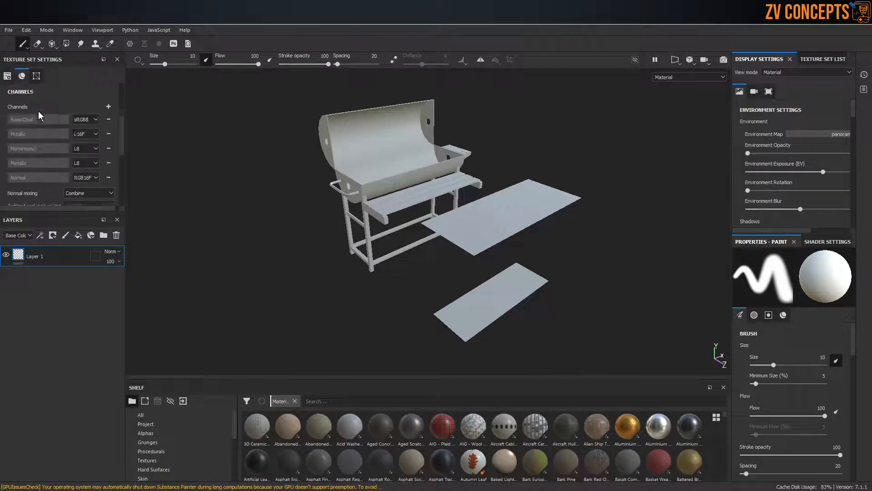
left_click(75, 108)
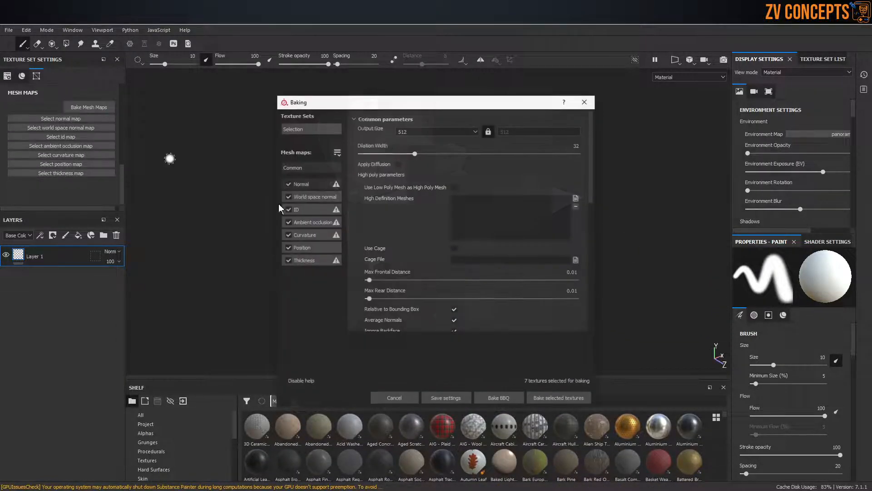
left_click(458, 132)
left_click(409, 173)
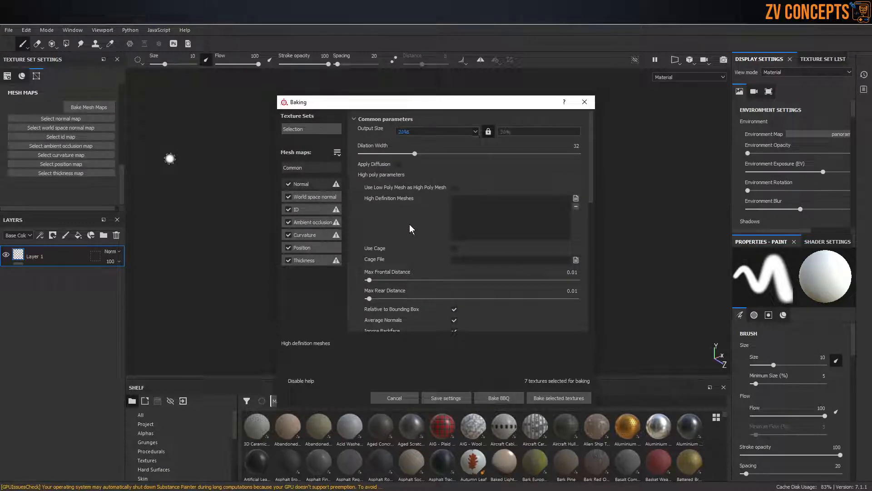
scroll(423, 232, "down", 4)
left_click(474, 266)
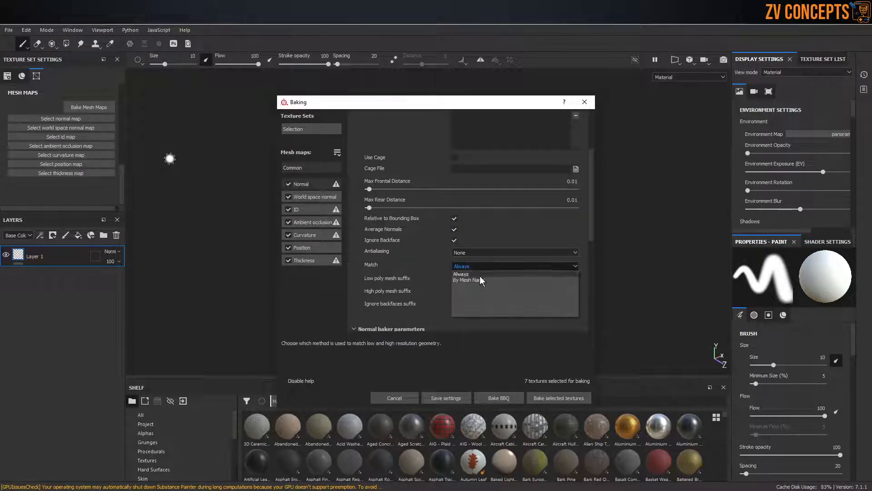
left_click(477, 253)
left_click(472, 267)
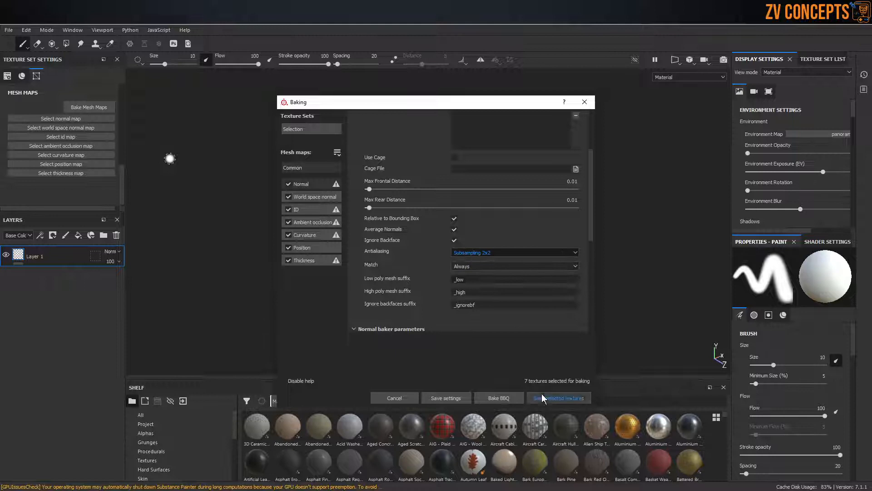
left_click(545, 399)
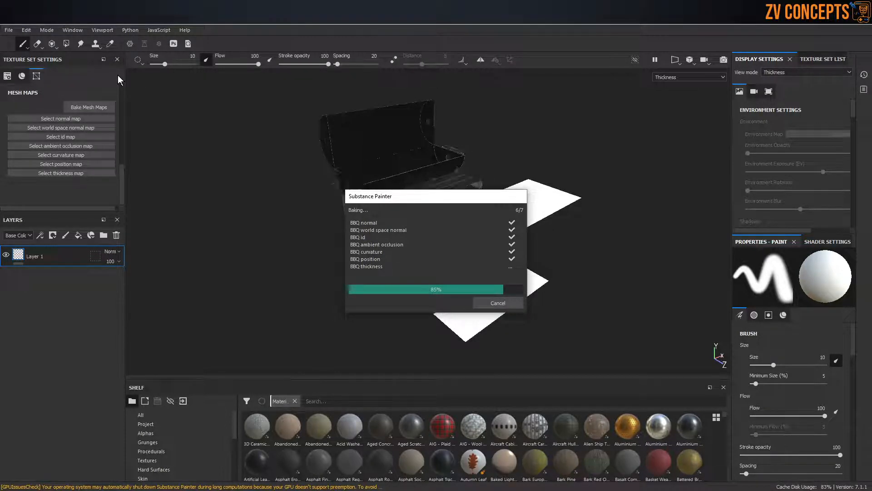
left_click(505, 303)
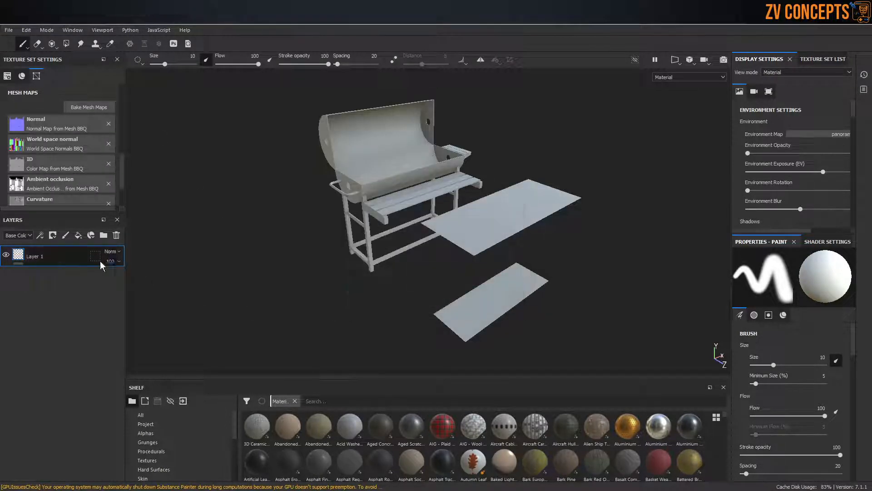
Delete the default paint layer and add a folder named Steel to the layer stack.
left_click(116, 235)
left_click(104, 235)
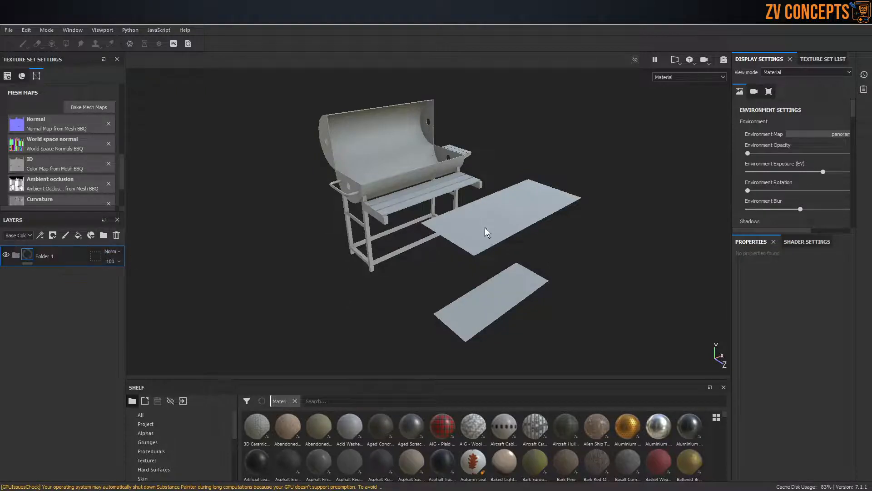
double_click(45, 256)
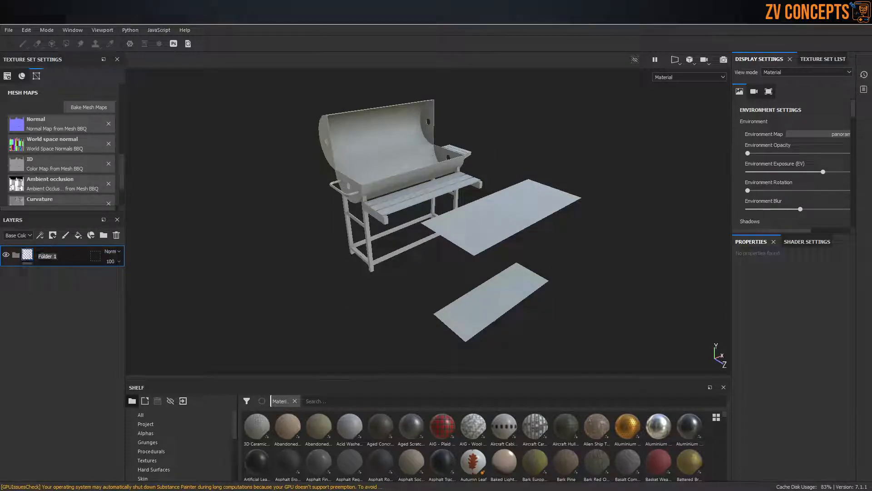
type("Steel")
key("Return")
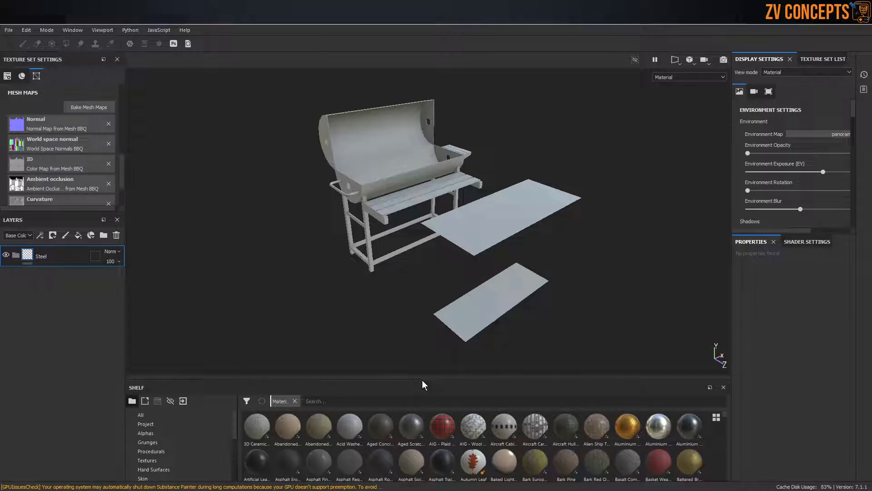
Place the Iron Forged Old smart material from the shelf inside the Steel folder, then shrink the shelf for a larger view of the grill.
left_click_drag(425, 380, 418, 298)
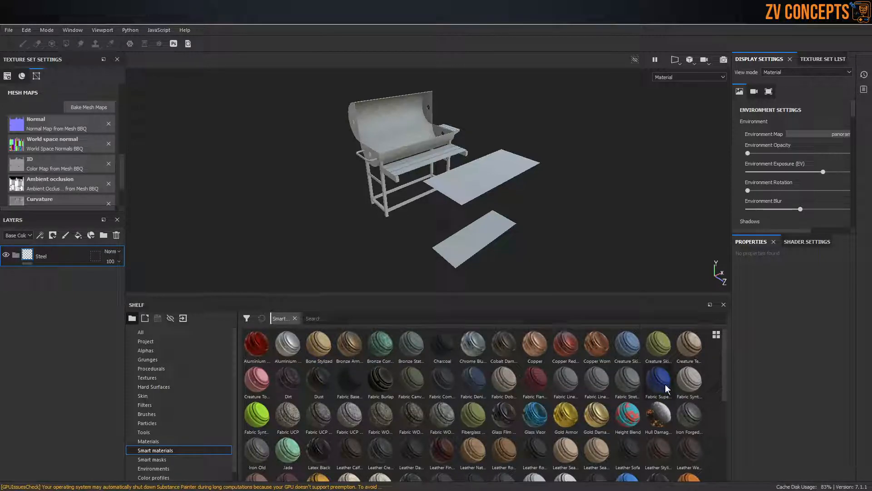
left_click_drag(689, 415, 51, 261)
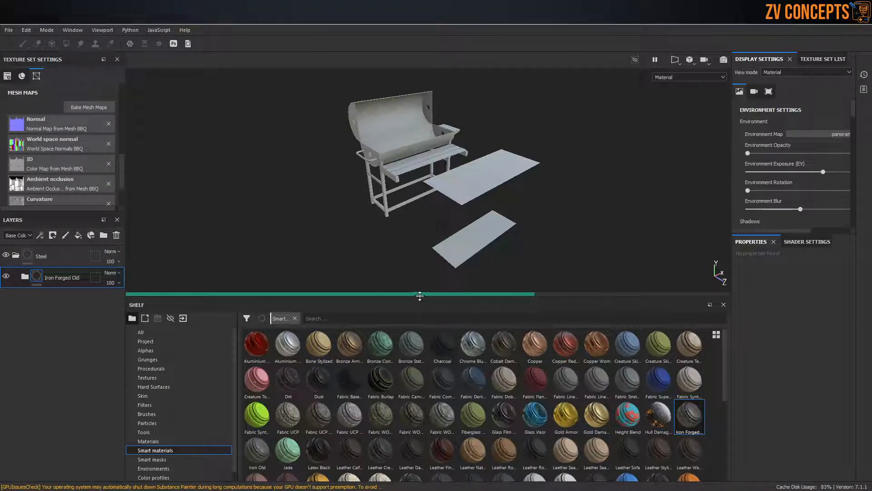
left_click_drag(420, 296, 426, 374)
left_click_drag(403, 235, 523, 259, "alt")
scroll(395, 146, "up", 3)
Add a black mask to the Steel folder and brush short test strokes inside the grill's lid and basin.
left_click(59, 257)
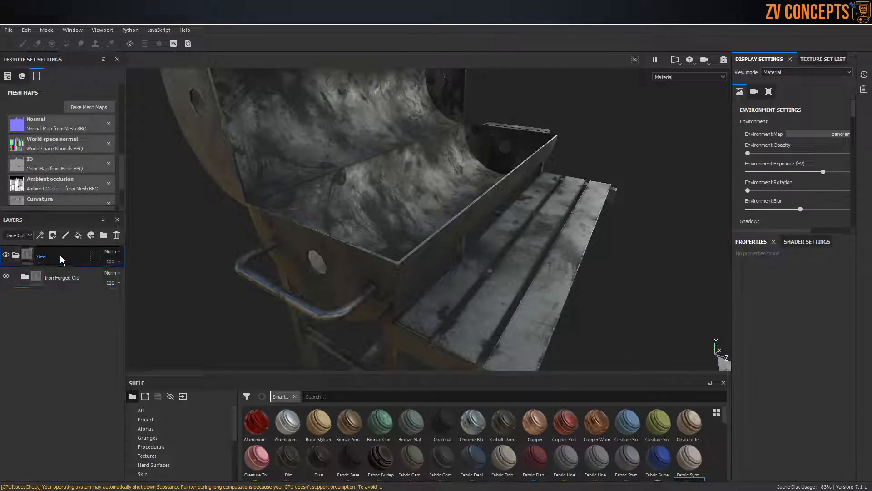
left_click(53, 235)
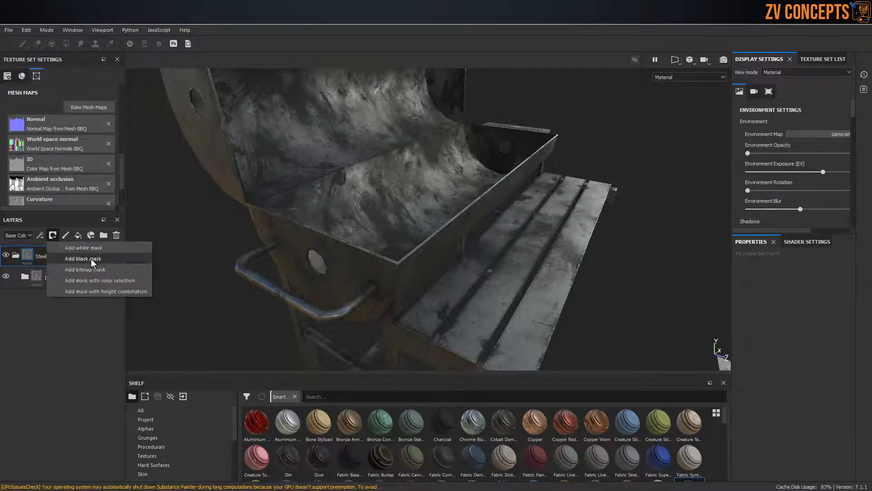
left_click(92, 259)
scroll(392, 247, "up", 2)
scroll(379, 235, "down", 7)
scroll(379, 235, "down", 3)
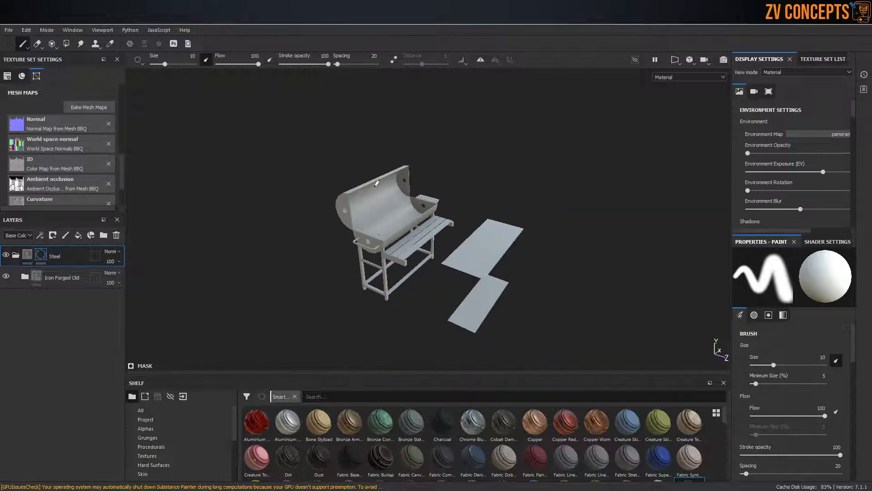
left_click_drag(381, 181, 375, 188)
left_click_drag(397, 219, 384, 217)
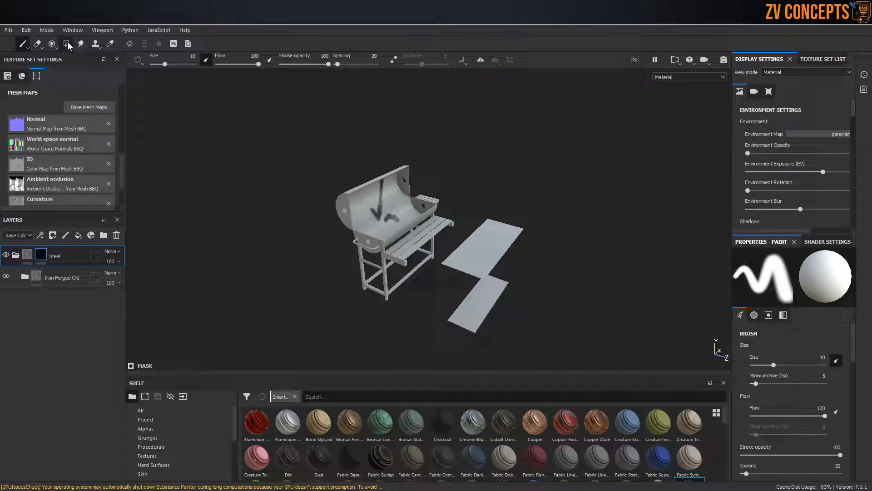
Fill the entire model into the Steel mask with Polygon Fill in mesh fill mode, and compare the base color channel with the material view.
key("4")
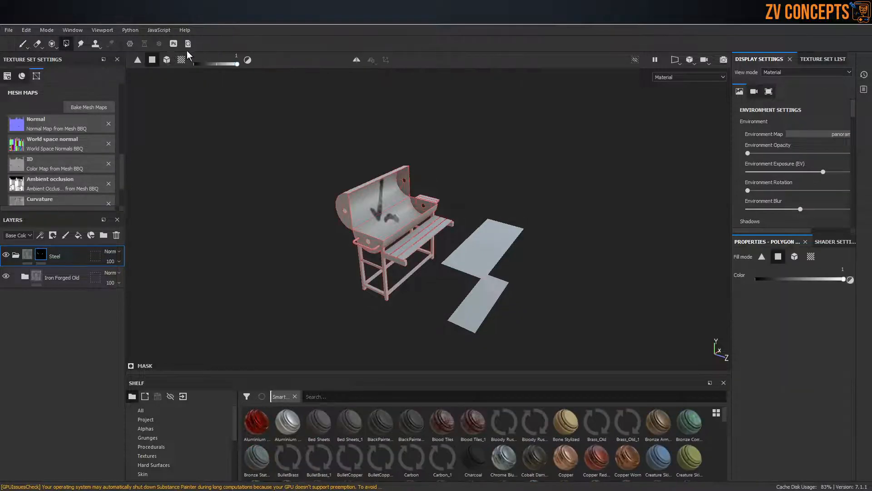
left_click(166, 59)
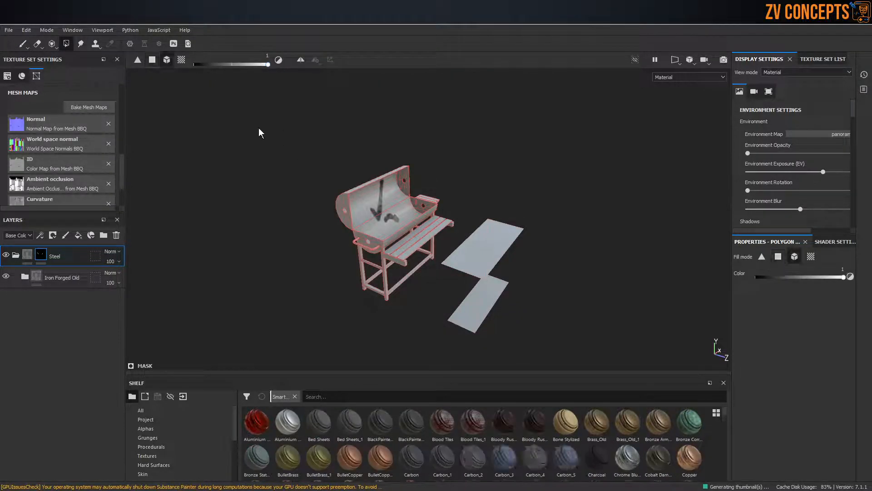
left_click_drag(640, 357, 712, 407)
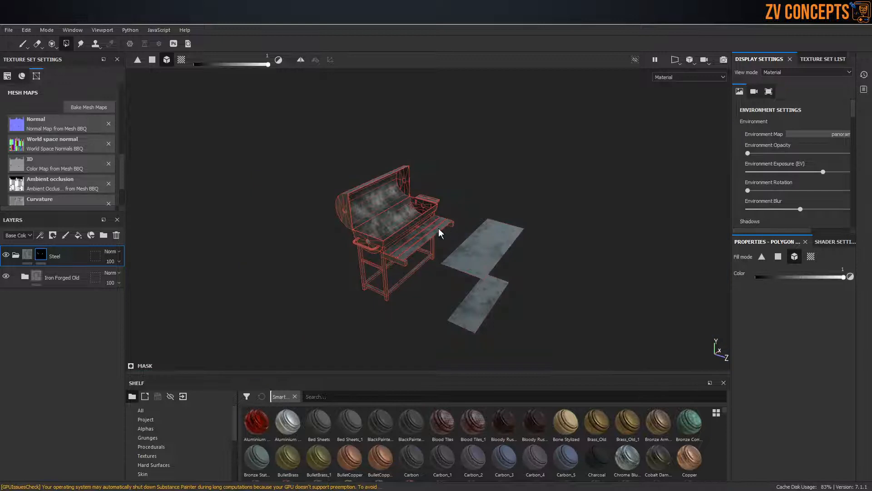
scroll(399, 227, "up", 4)
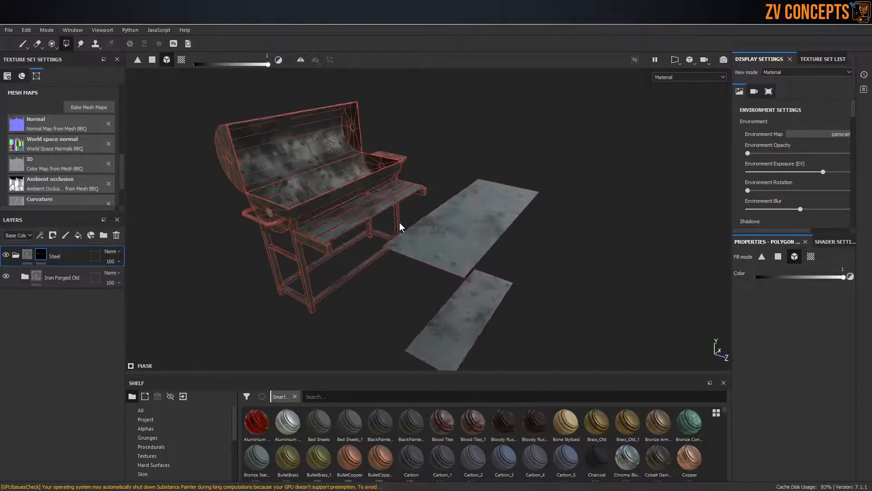
key("c")
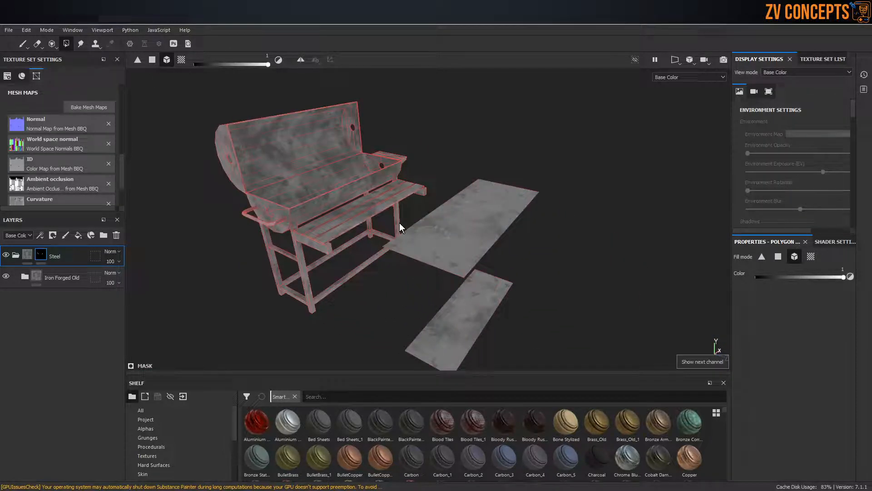
key("c")
key("m")
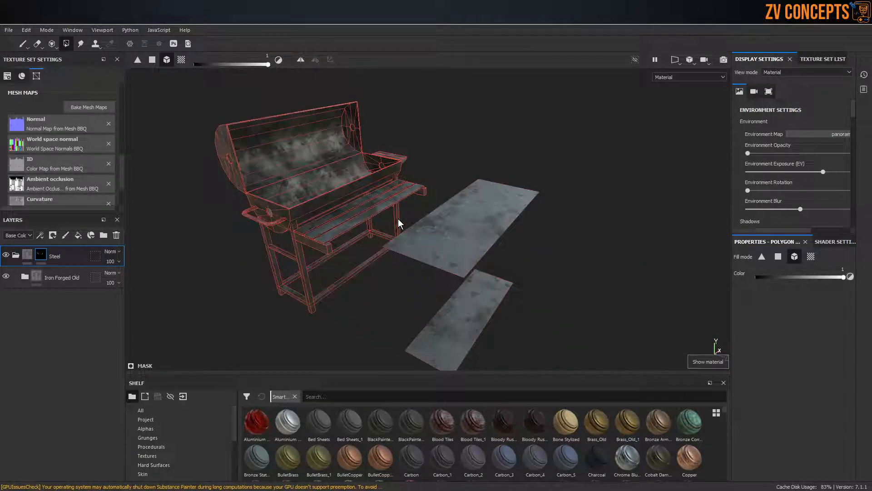
Invert the fill value to 0 and remove the front bench planks and the side shelf planks from the Steel mask.
key("x")
left_click(373, 211)
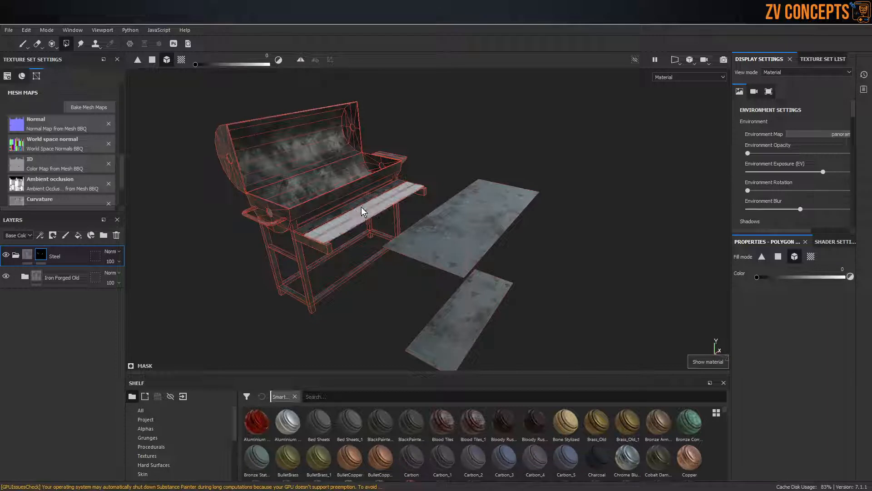
left_click_drag(355, 204, 395, 225, "alt")
scroll(395, 225, "up", 2)
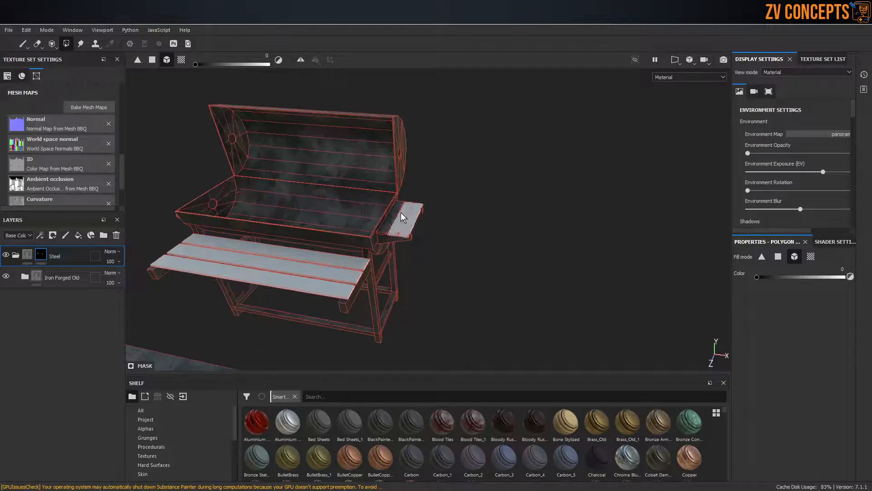
scroll(410, 211, "up", 2)
scroll(409, 213, "down", 5)
left_click_drag(410, 213, 481, 247, "alt")
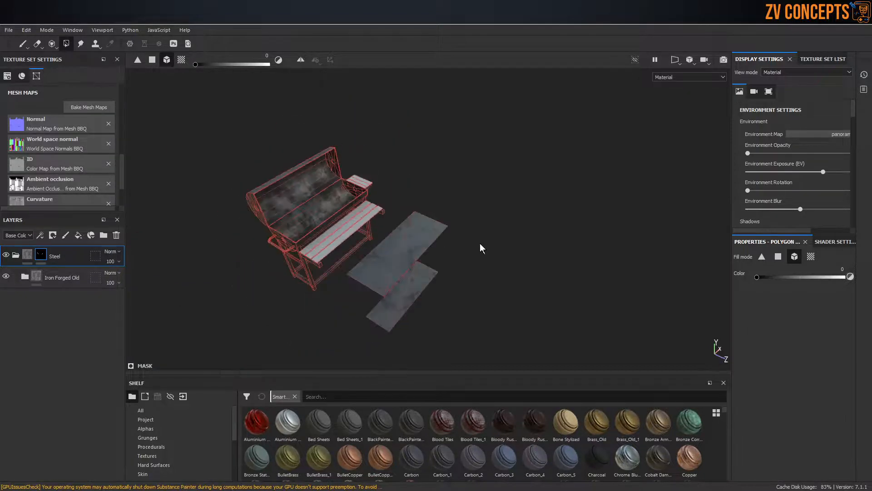
Remove the two flat planes beside the grill from the Steel mask.
left_click(432, 235)
left_click(416, 282)
right_click_drag(331, 255, 425, 240, "alt")
left_click_drag(424, 239, 448, 216, "alt")
right_click_drag(447, 216, 519, 237, "alt")
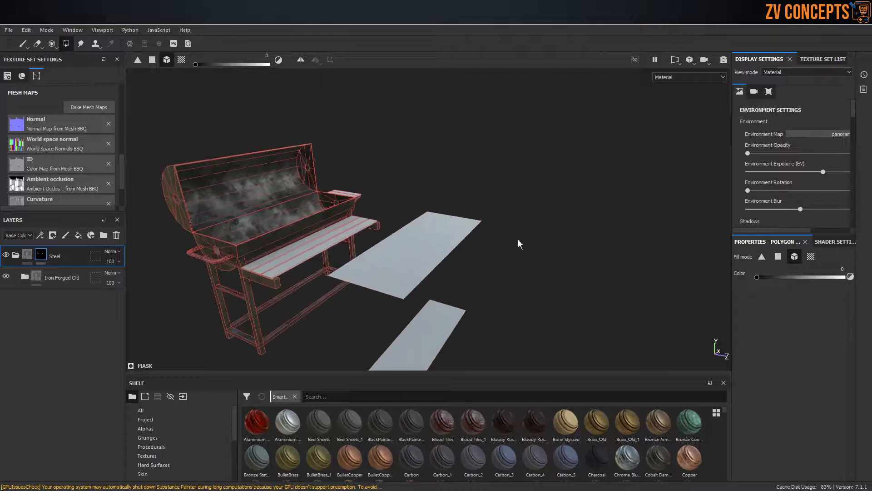
left_click_drag(519, 236, 575, 241, "alt")
right_click_drag(575, 241, 604, 250, "alt")
left_click_drag(604, 249, 531, 241, "alt")
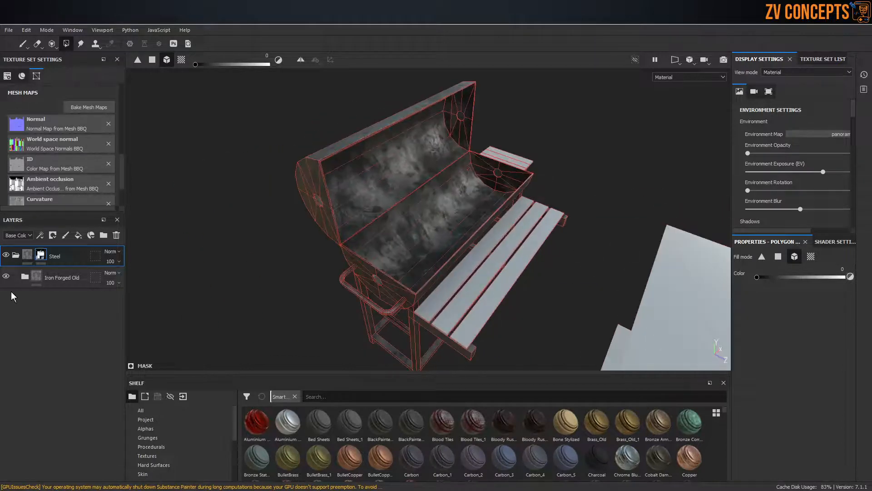
Expand the Iron Forged Old material, hide the mesh outlines by returning to the Paint tool, and check the Dirt layer's effect by toggling its visibility.
left_click(25, 276)
scroll(412, 193, "down", 3)
scroll(412, 193, "up", 6)
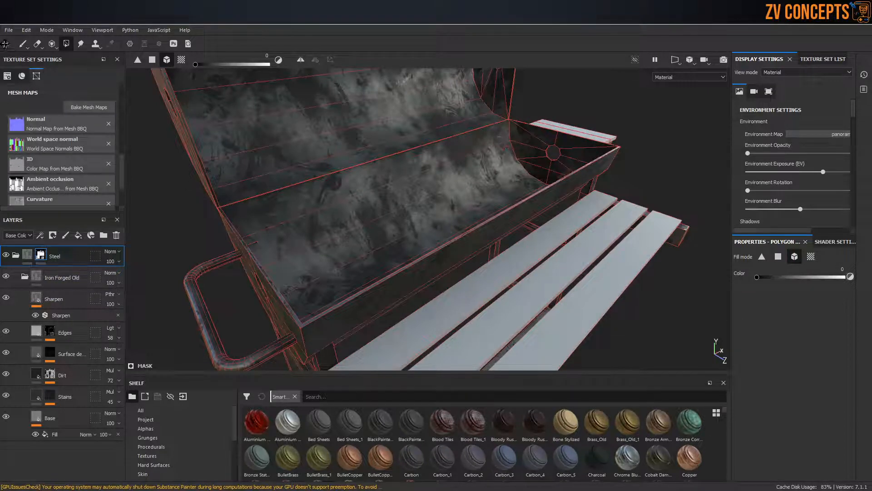
left_click(22, 44)
left_click_drag(432, 203, 430, 214, "alt")
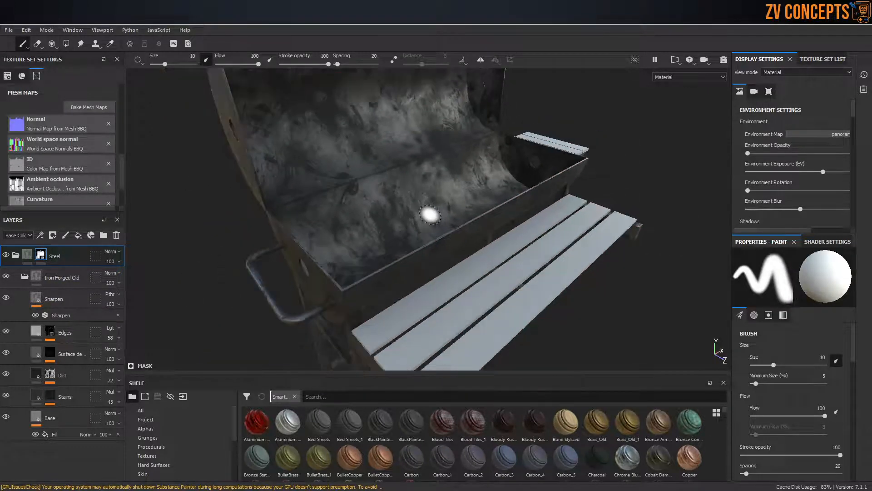
scroll(430, 215, "up", 1)
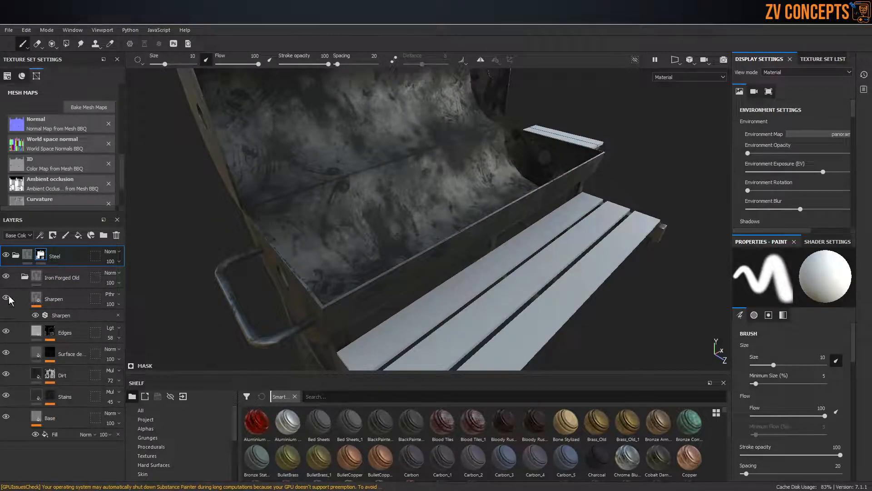
left_click(6, 373)
left_click(6, 374)
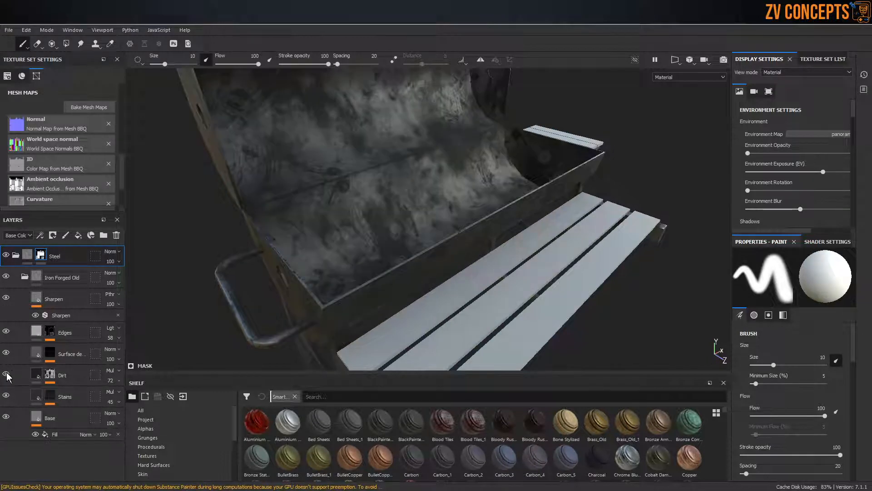
Enlarge the Dirt mask generator's properties and lower its Level to 0.06.
left_click(50, 375)
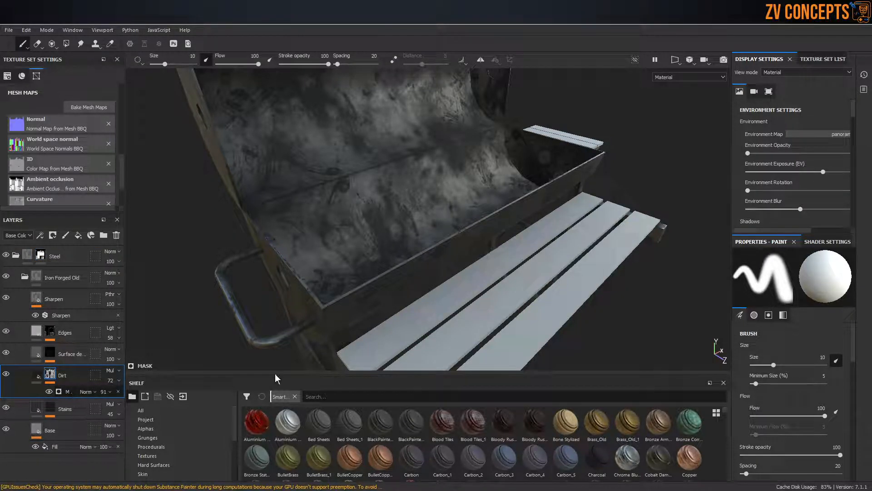
left_click_drag(781, 233, 779, 175)
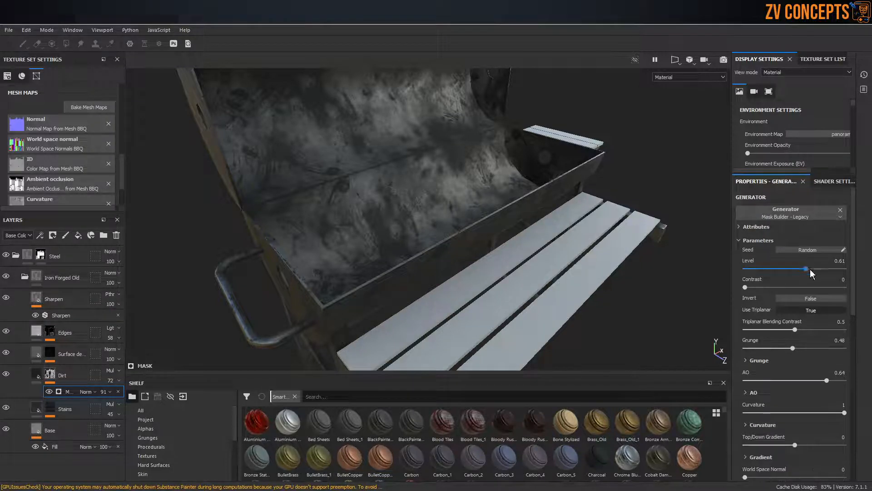
left_click_drag(801, 270, 752, 276)
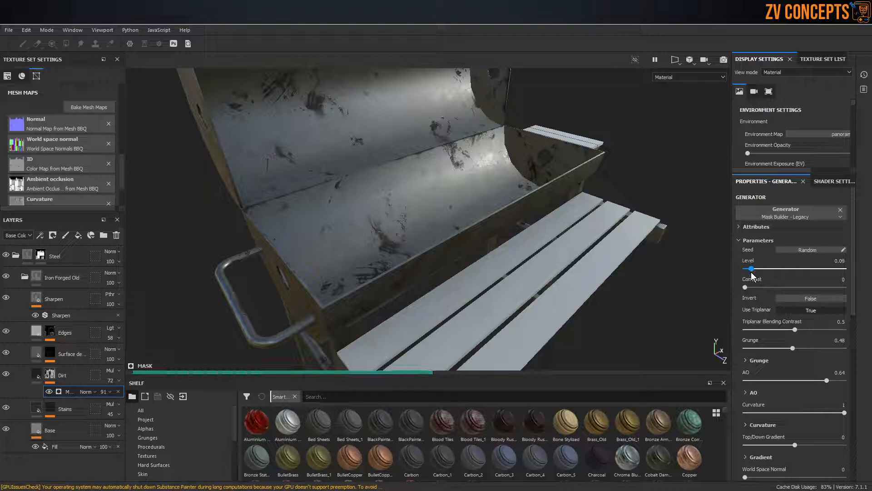
left_click_drag(467, 253, 371, 247, "alt")
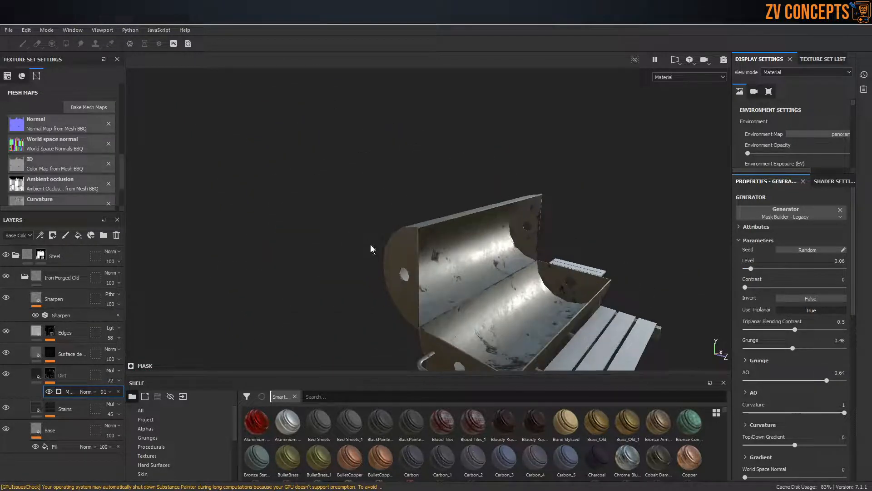
left_click_drag(500, 258, 434, 122, "alt")
left_click_drag(571, 192, 534, 164, "alt")
Change the environment map to Glazed Patio and inspect the steel's reflections on the grill.
left_click(802, 135)
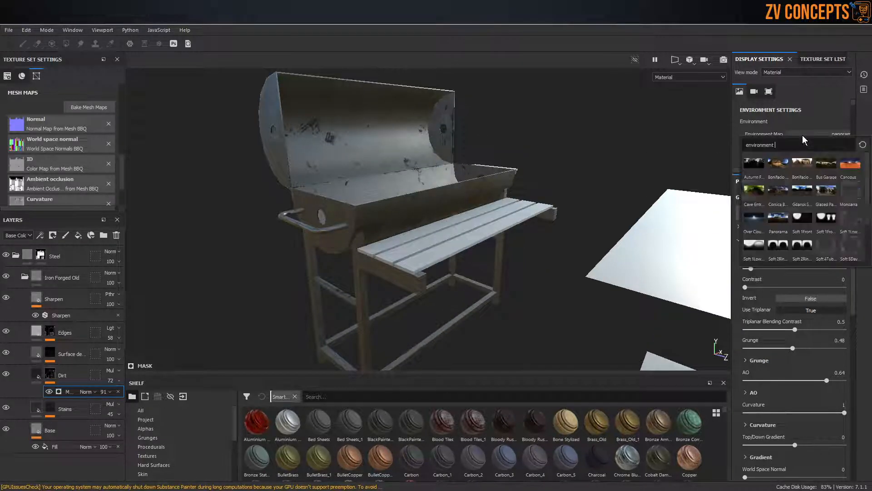
left_click(827, 196)
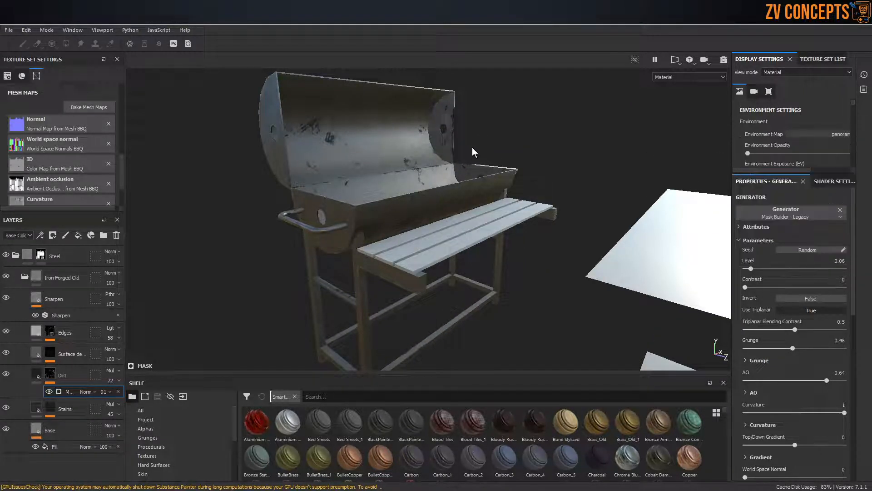
left_click_drag(510, 132, 486, 200, "alt")
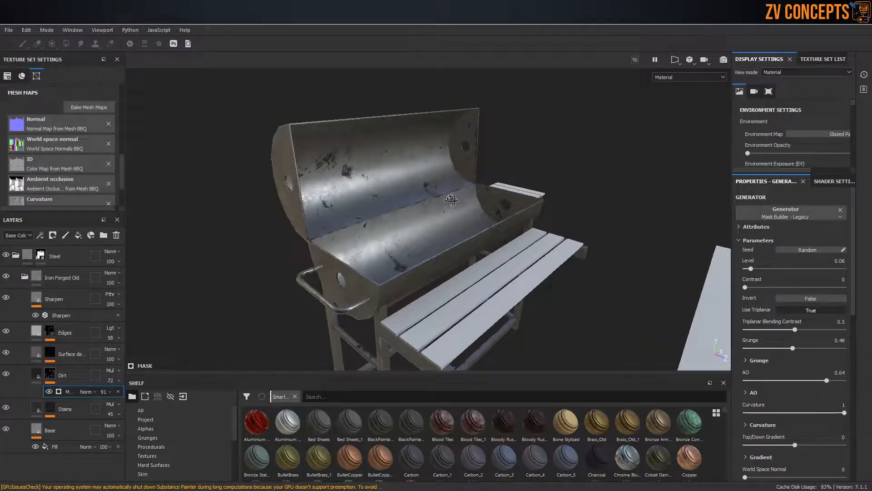
Add a folder named wood at the top of the layer stack, above the collapsed Steel folder.
left_click(17, 257)
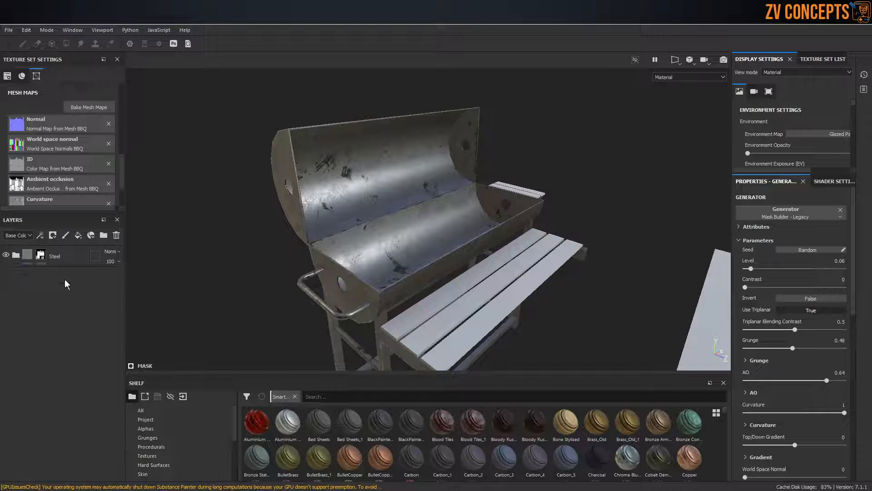
left_click(104, 235)
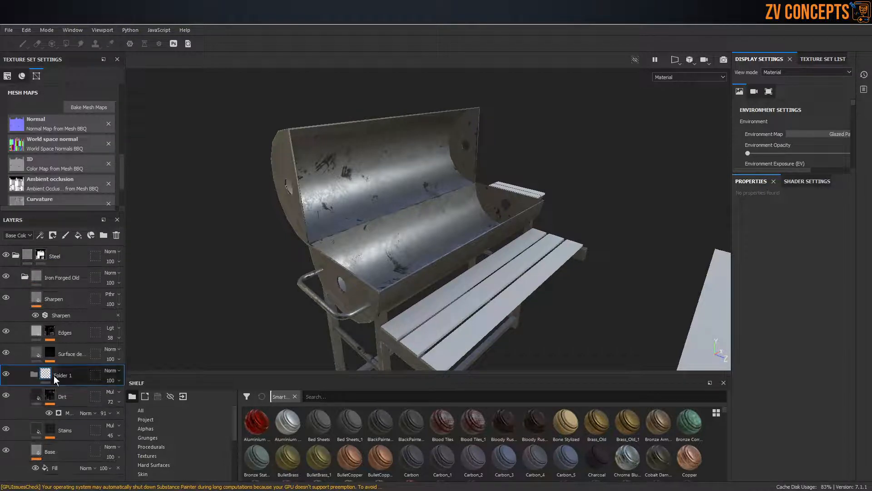
left_click_drag(80, 372, 56, 246)
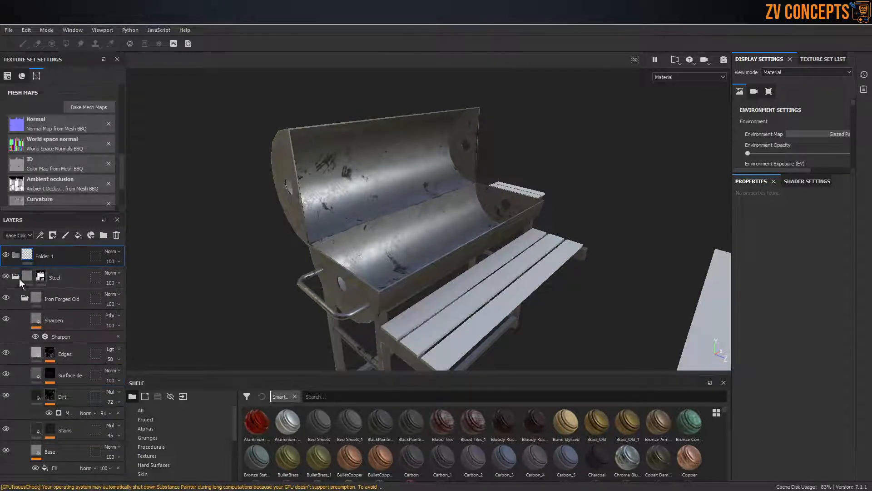
left_click(16, 276)
double_click(49, 256)
type("wood")
key("Return")
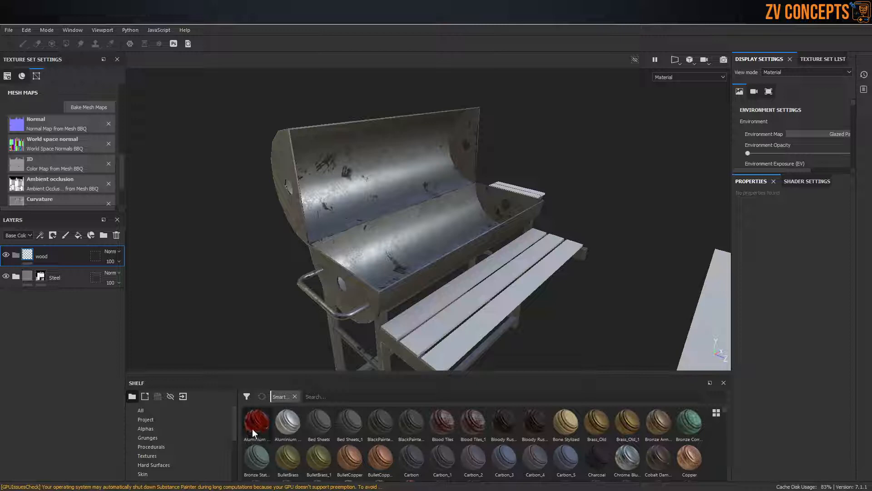
Search the smart materials for wood and place Wood Ship Hull Nordic inside the wood folder.
left_click(342, 396)
type("wood")
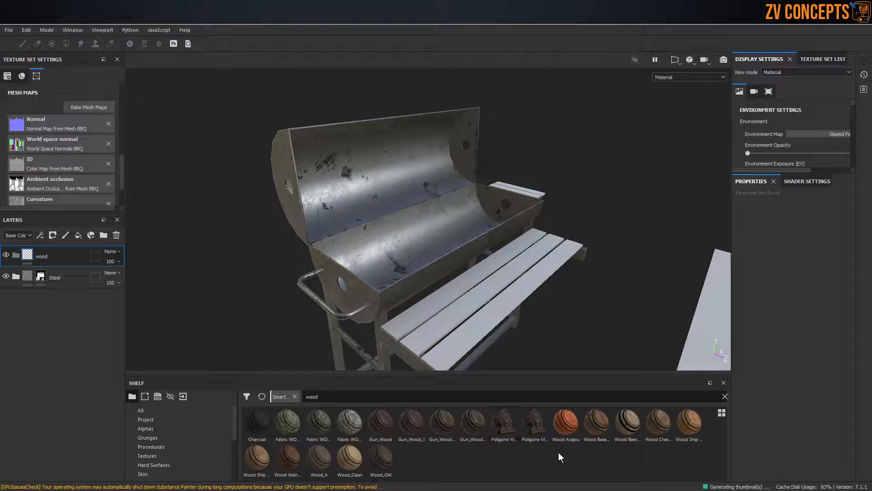
left_click_drag(686, 425, 71, 258)
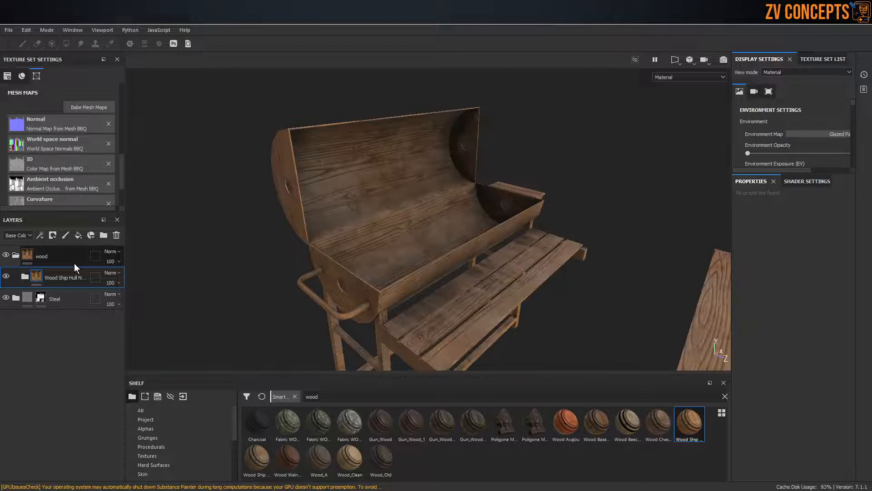
Add a black mask to the wood folder and reveal the wood on the front and side shelf planks with mesh-mode Polygon Fill.
left_click(79, 252)
left_click(54, 236)
left_click(94, 258)
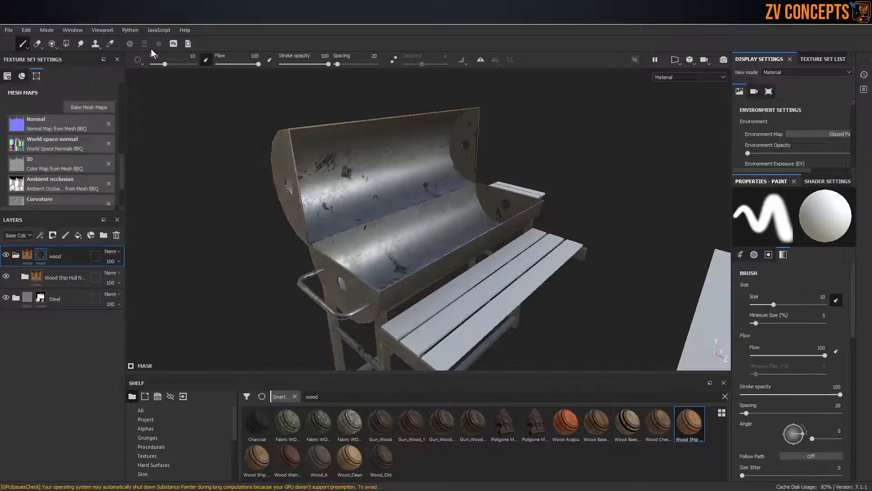
left_click(67, 43)
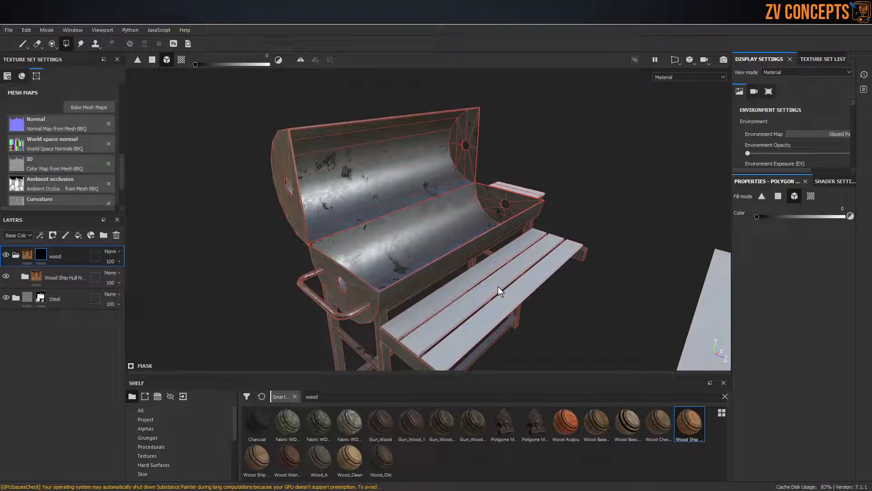
left_click_drag(475, 274, 413, 231, "alt")
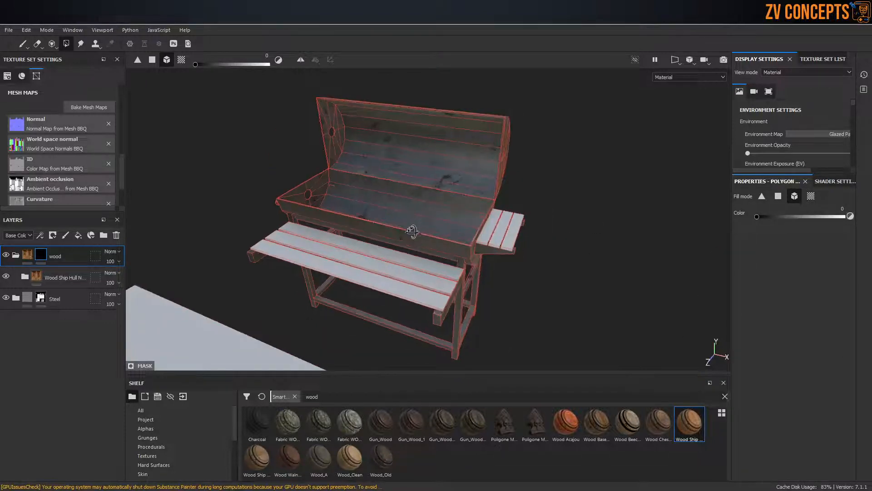
key("x")
left_click_drag(403, 286, 411, 246)
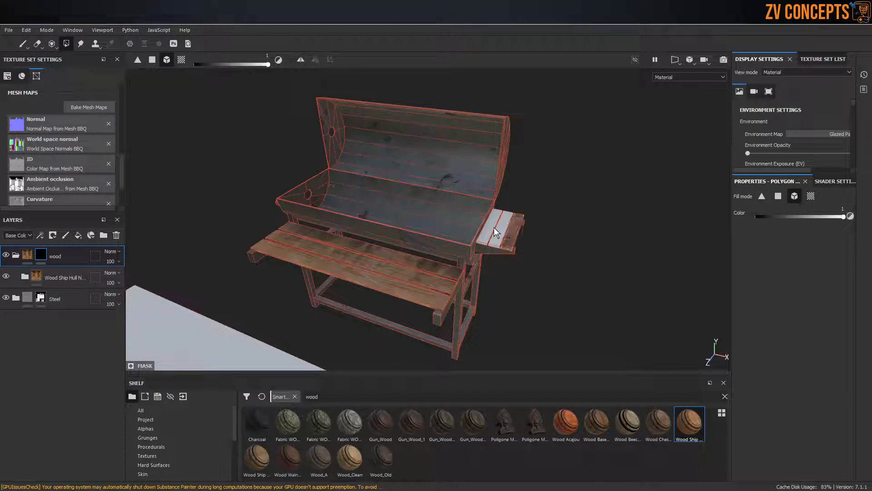
left_click_drag(332, 267, 533, 282, "alt")
middle_click_drag(499, 279, 459, 246, "alt")
left_click_drag(459, 245, 522, 295, "alt")
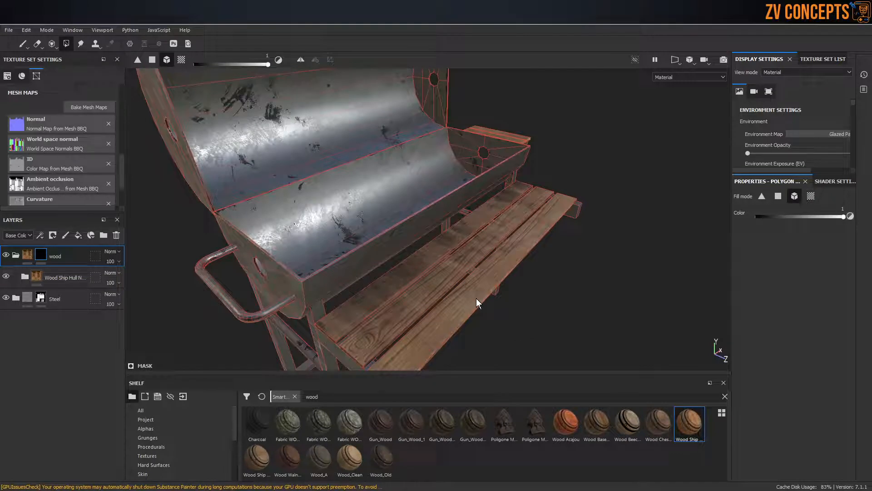
Expand the Wood Ship Hull Nordic material and recolour its Wood Rough layer with a darker brown sampled from the viewport.
left_click(32, 278)
scroll(36, 391, "down", 5)
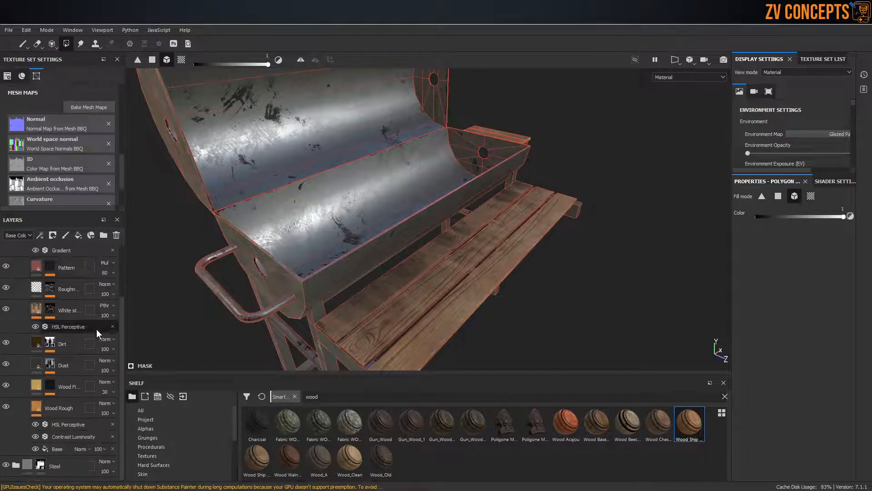
left_click(37, 411)
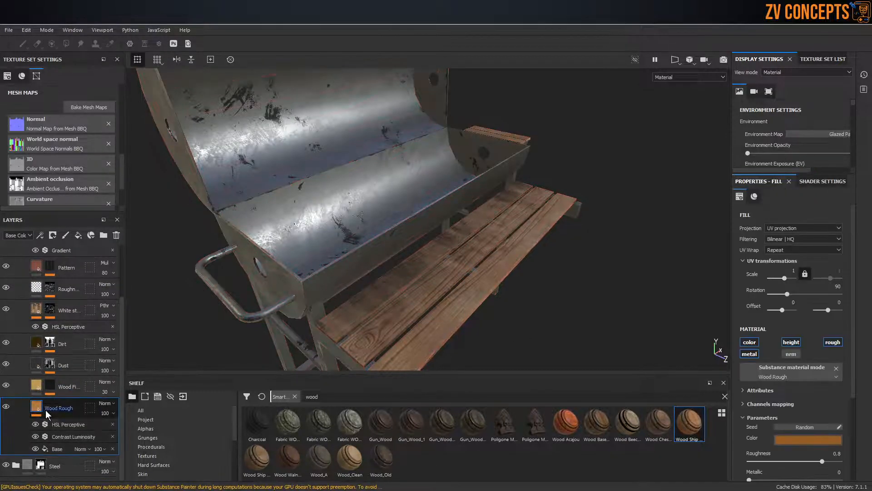
left_click(816, 436)
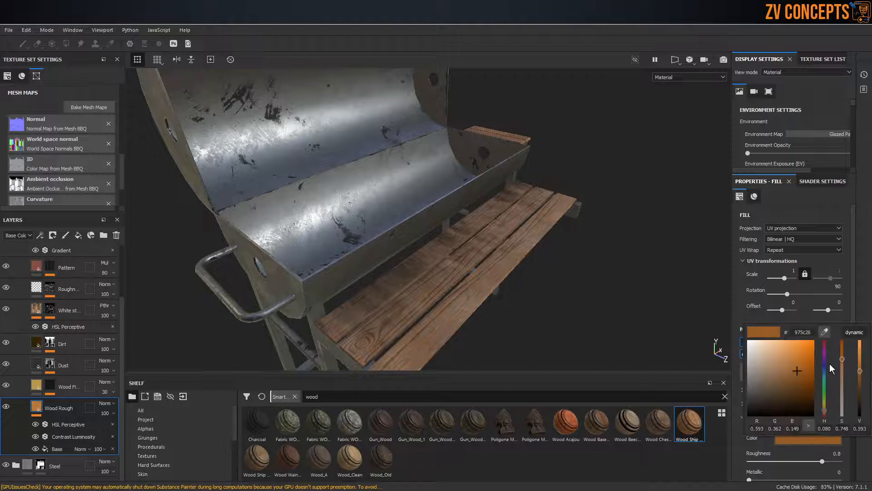
left_click_drag(826, 333, 488, 249)
left_click_drag(556, 286, 473, 261, "alt")
scroll(54, 309, "up", 3)
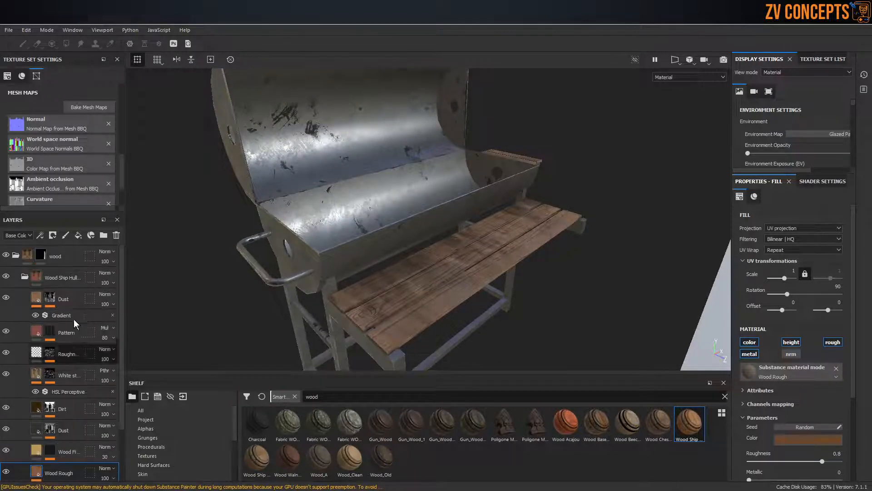
Collapse the Wood Ship Hull Nordic and wood folders and look over the whole grill together with the flat planes.
left_click(25, 276)
left_click(16, 255)
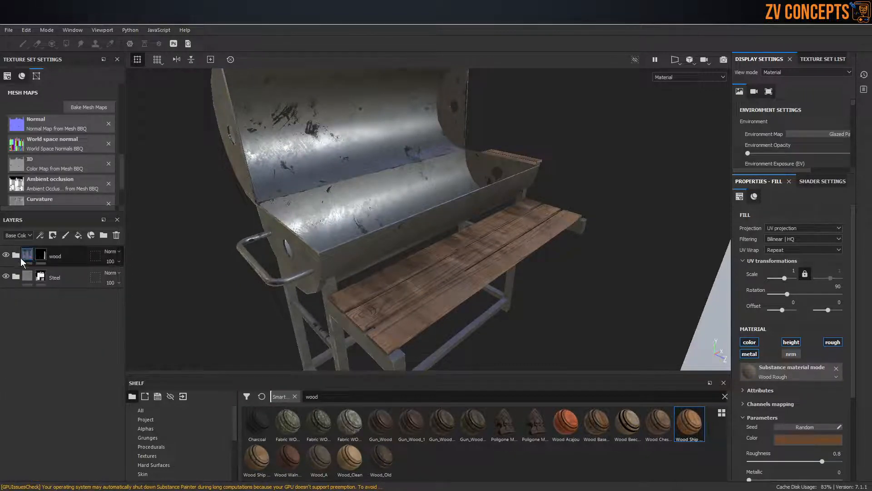
left_click_drag(393, 248, 386, 223, "alt")
right_click_drag(386, 223, 286, 202, "alt")
left_click_drag(286, 202, 422, 212, "alt")
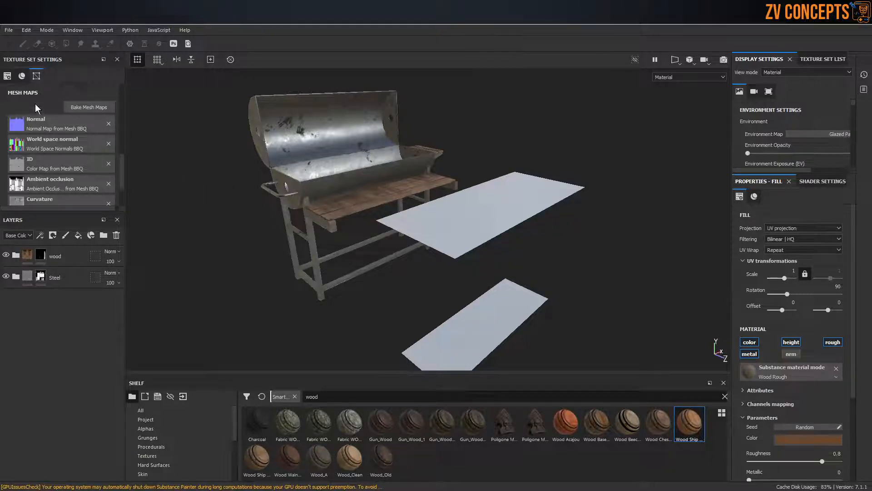
Enlarge the texture set settings so that the whole channel list is readable.
scroll(36, 106, "up", 7)
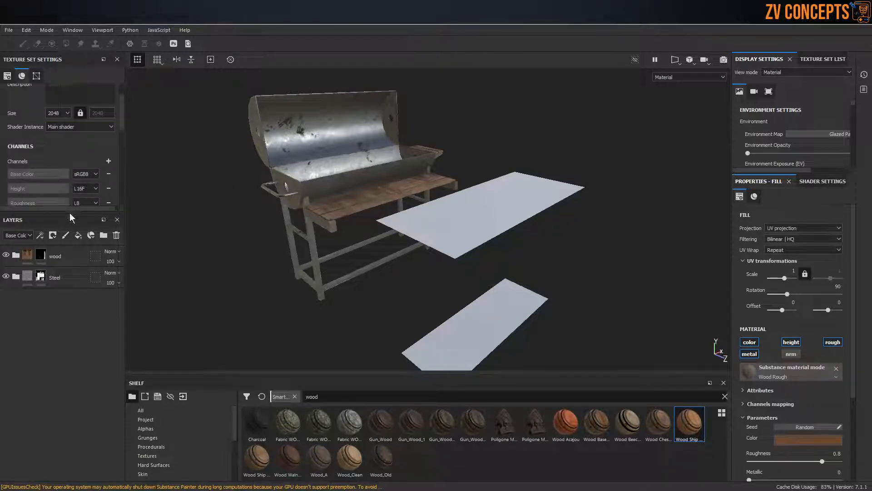
left_click_drag(64, 218, 64, 274)
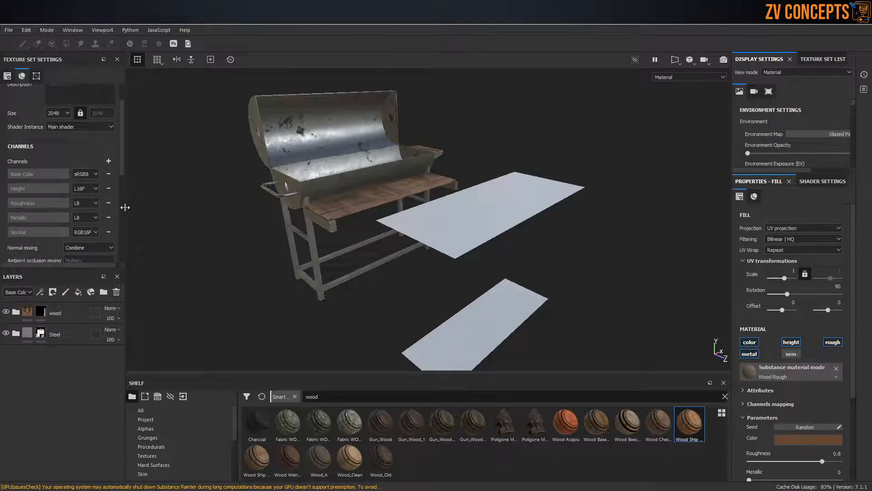
left_click_drag(125, 212, 142, 211)
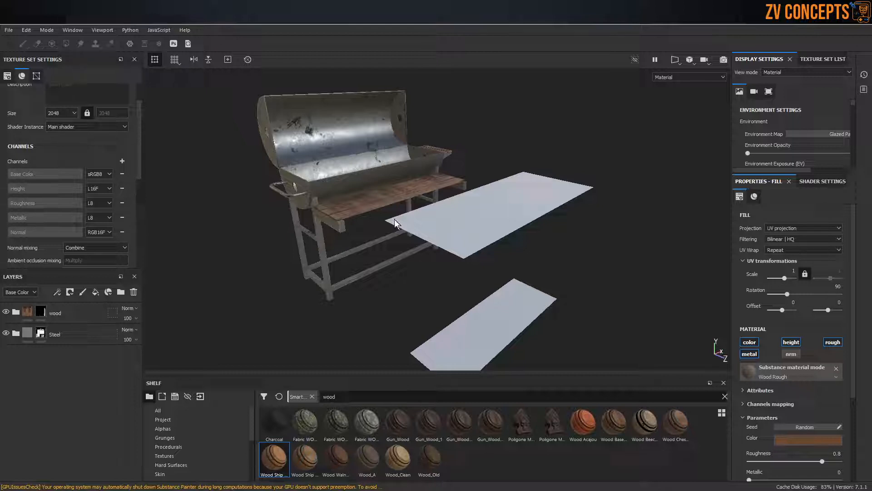
Change the main shader to pbr-metal-rough-with-alpha-blending in the widened shader settings and return to the fill properties.
left_click(808, 180)
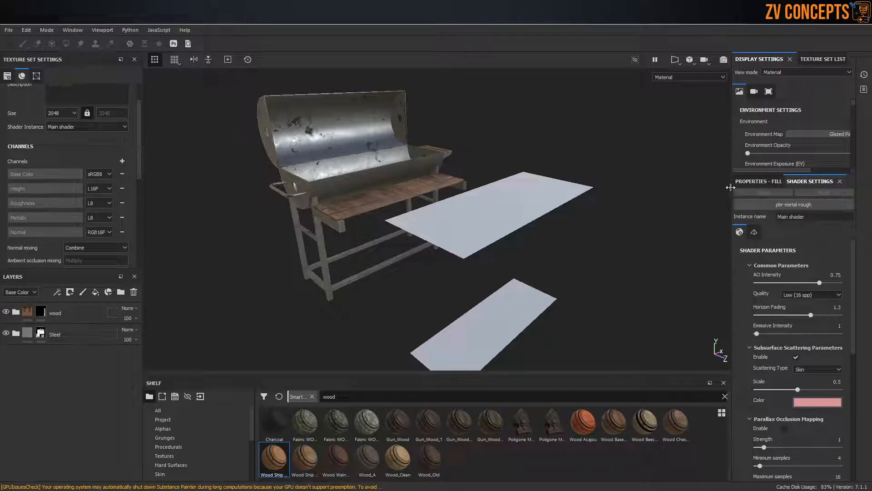
left_click_drag(732, 186, 704, 185)
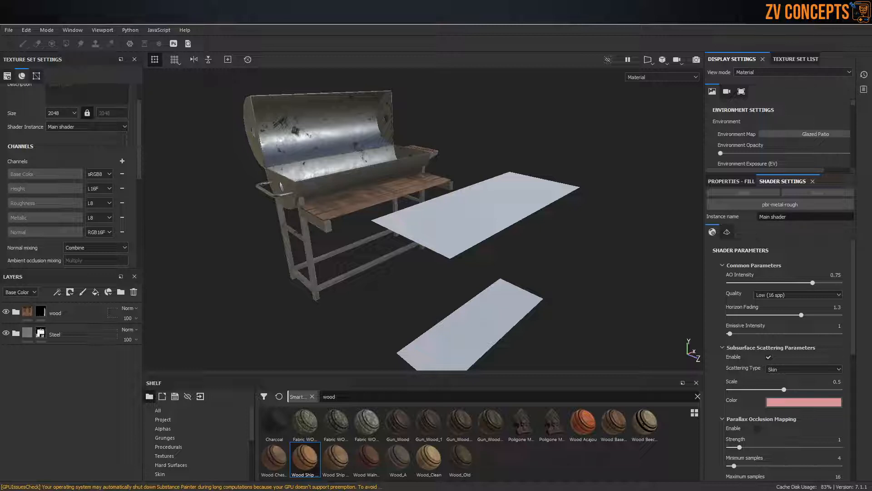
left_click(798, 208)
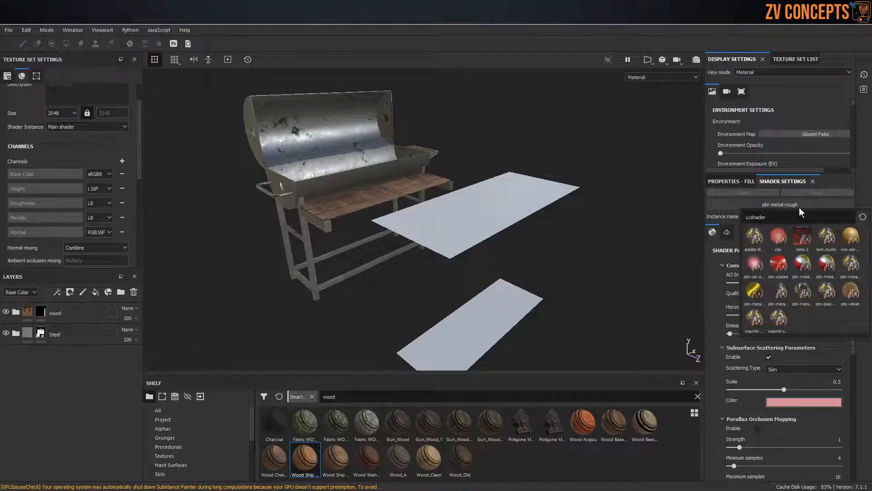
mouse_move(781, 299)
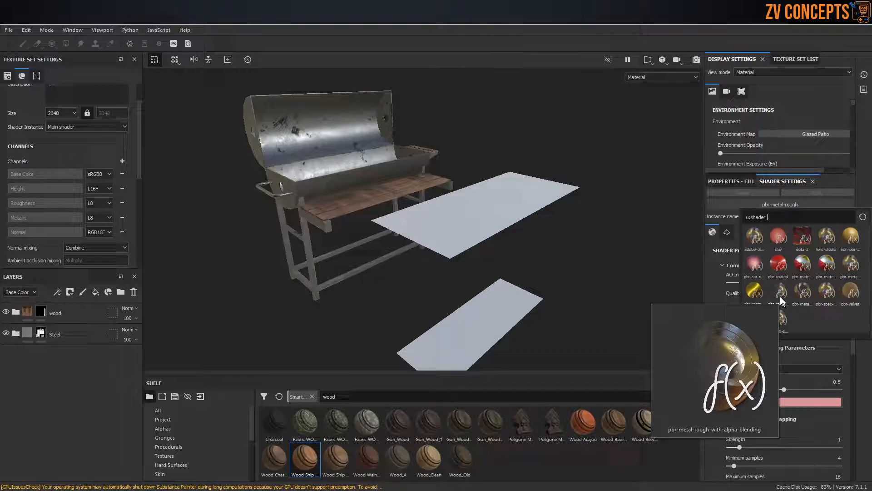
left_click(781, 296)
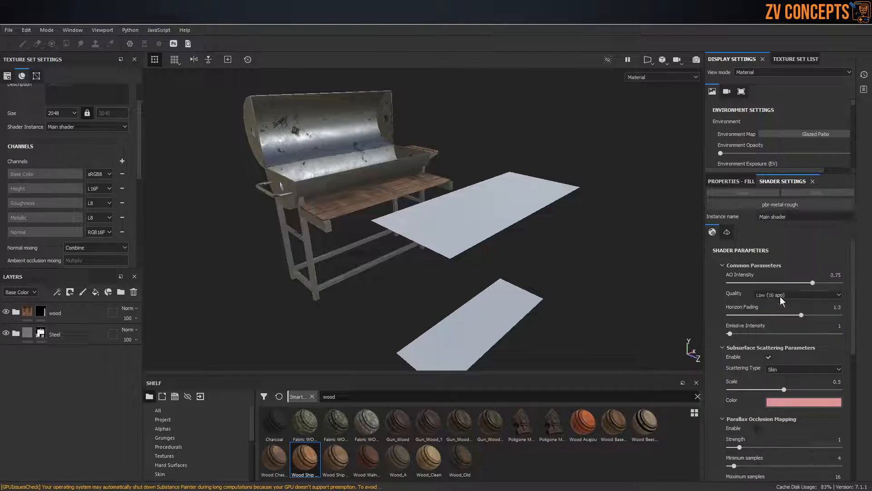
left_click(745, 182)
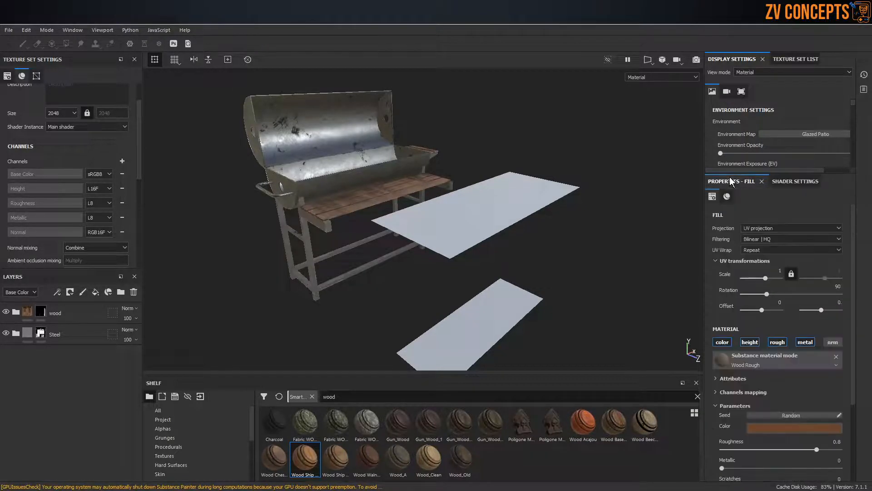
Add an Opacity channel to the texture set.
scroll(822, 366, "down", 3)
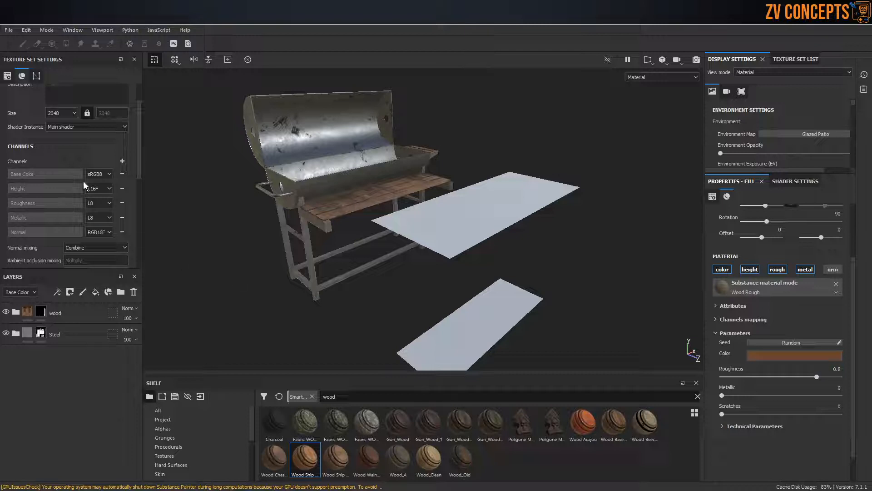
left_click(122, 160)
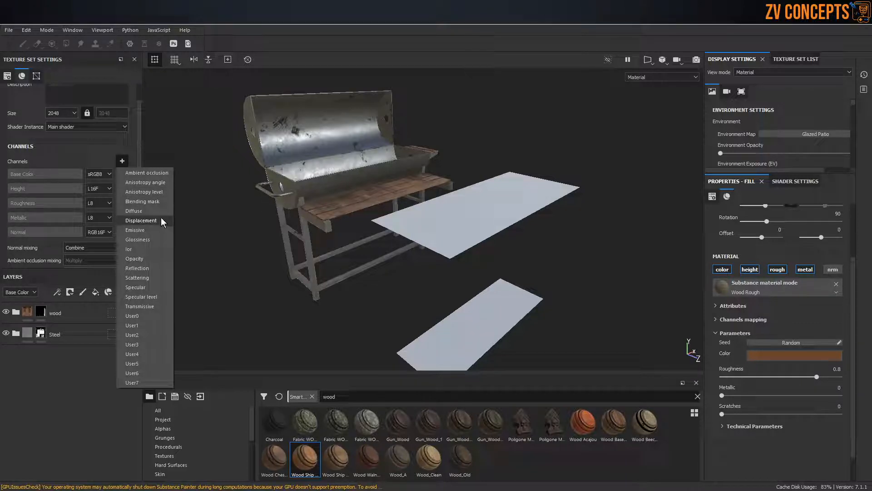
left_click(154, 257)
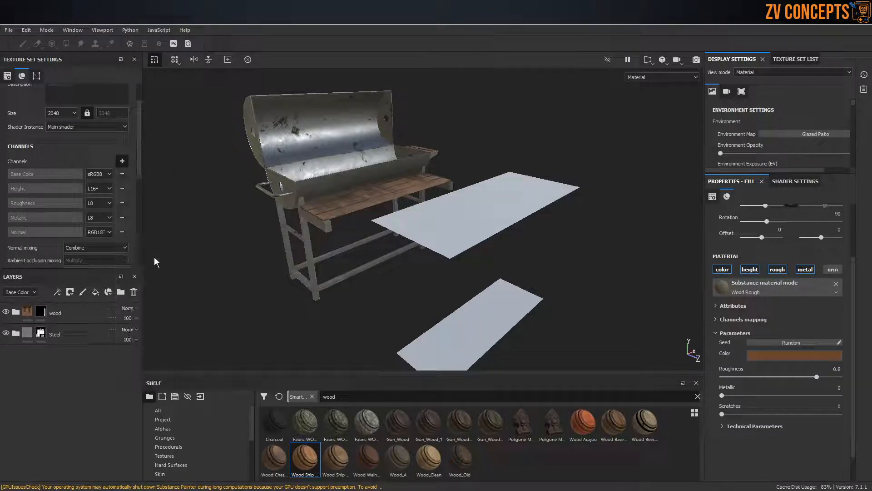
scroll(107, 181, "down", 2)
scroll(107, 181, "down", 1)
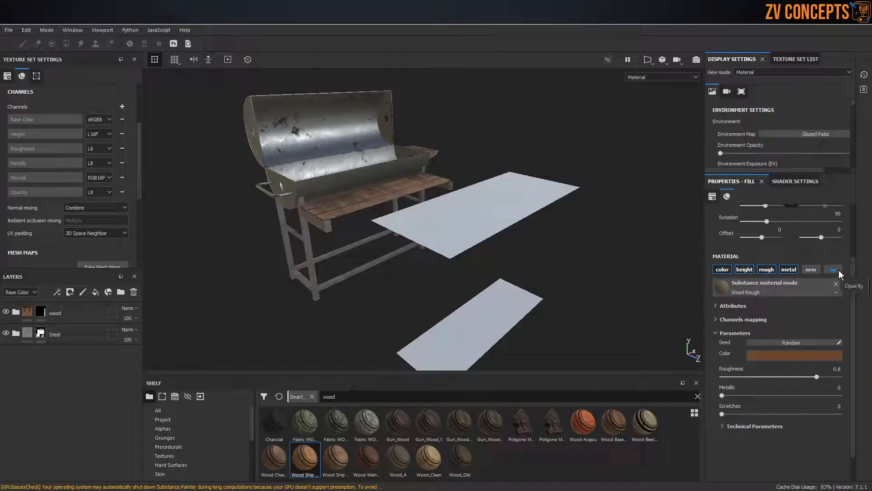
Create a folder named OPs at the top of the layer stack, above the collapsed wood folder.
left_click(121, 292)
scroll(84, 397, "down", 1)
scroll(85, 397, "down", 2)
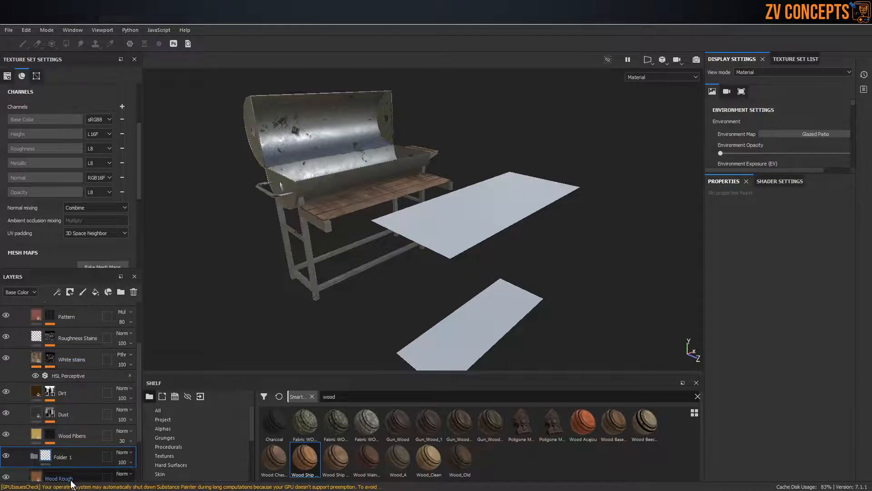
left_click_drag(80, 456, 33, 307)
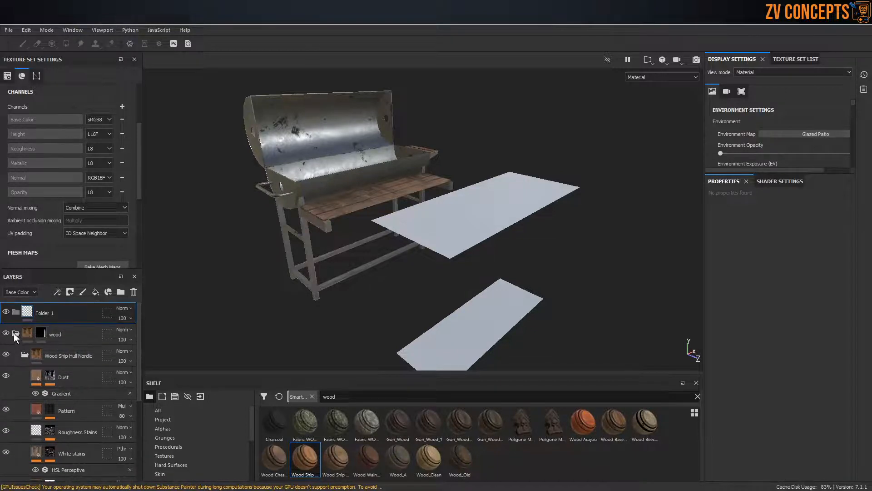
left_click(14, 334)
double_click(43, 312)
type("OPs")
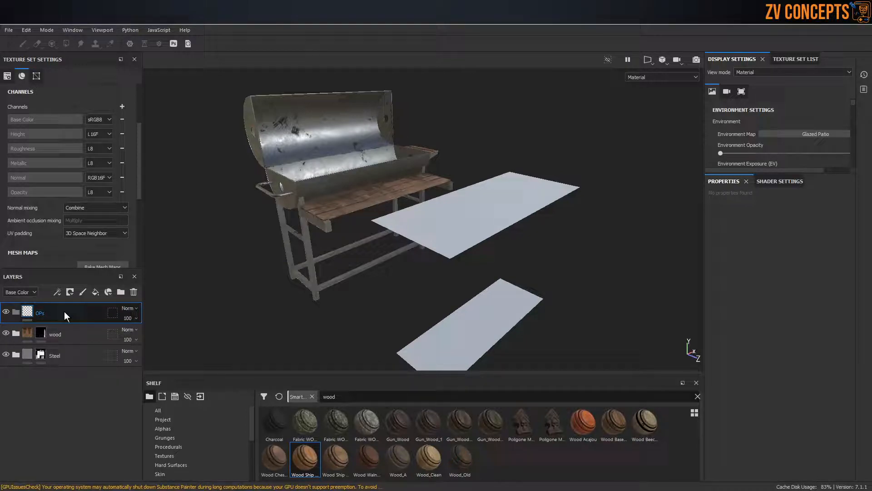
key("Return")
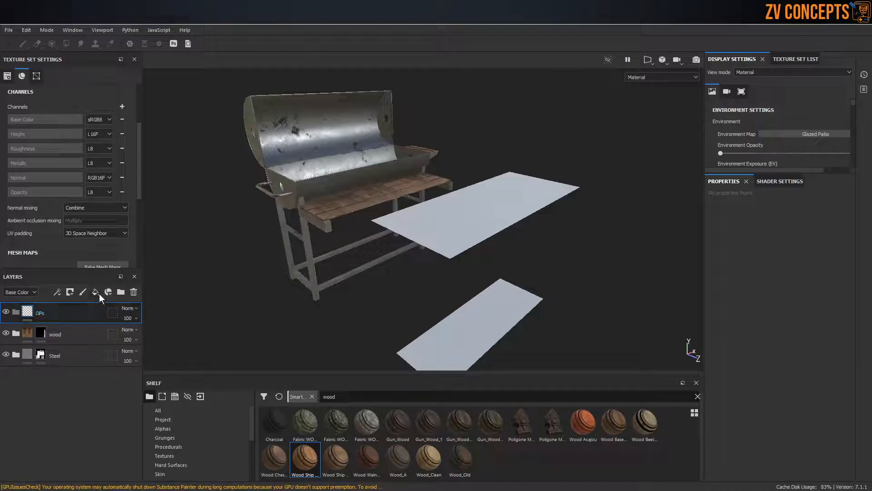
Add a fill layer above the OPs folder with only color and opacity active, and set its opacity to 0.2943.
left_click(95, 292)
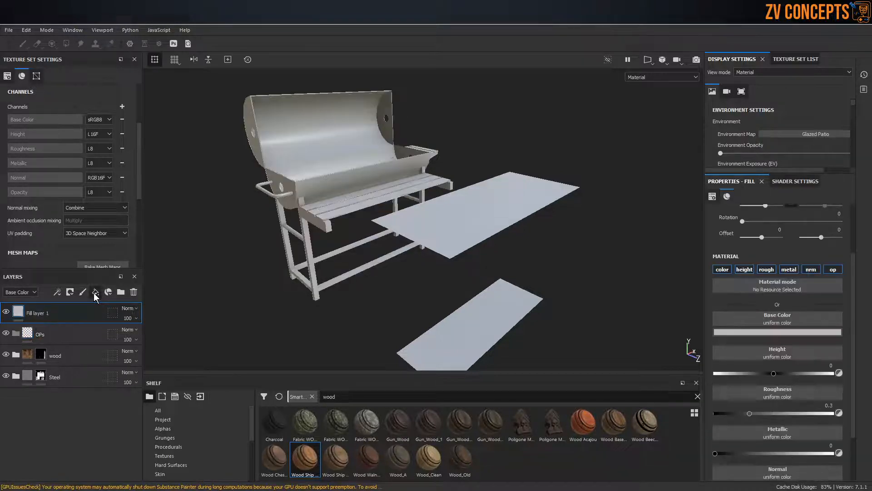
left_click(745, 269)
left_click(766, 269)
left_click(788, 270)
left_click(811, 270)
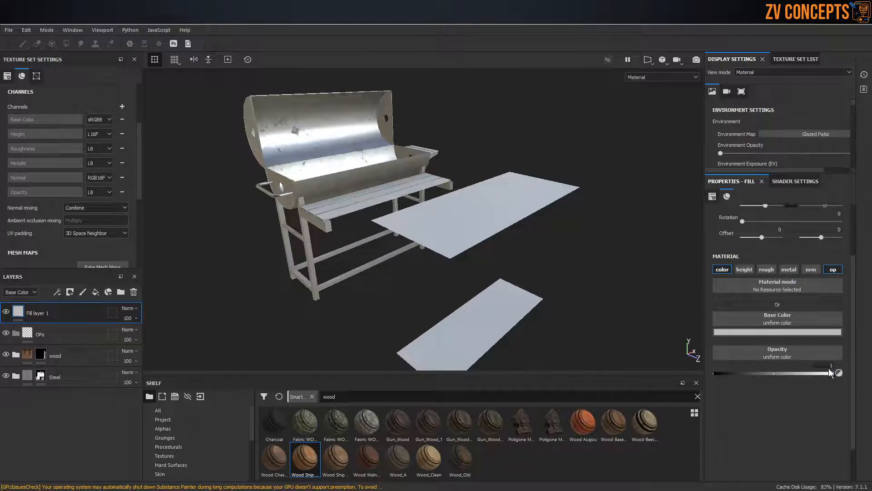
left_click_drag(832, 372, 749, 366)
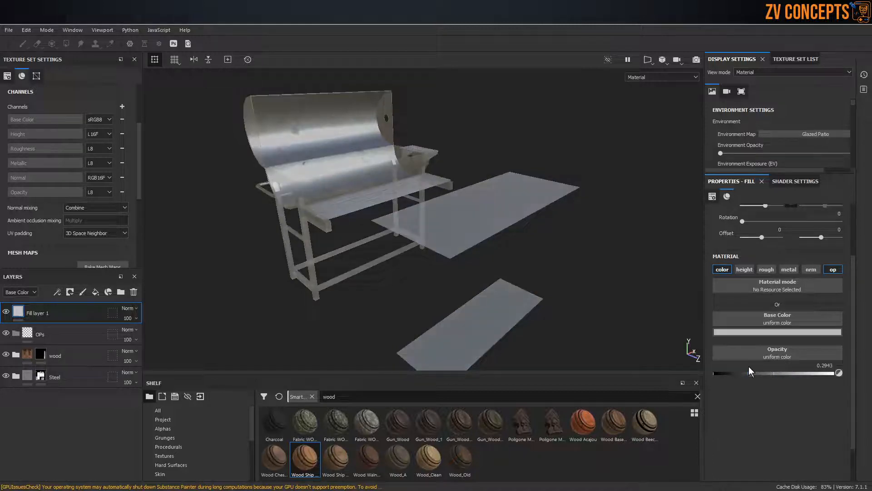
Activate the fill layer's roughness channel with a value of 0.0981 and also activate its metallic channel.
left_click(767, 270)
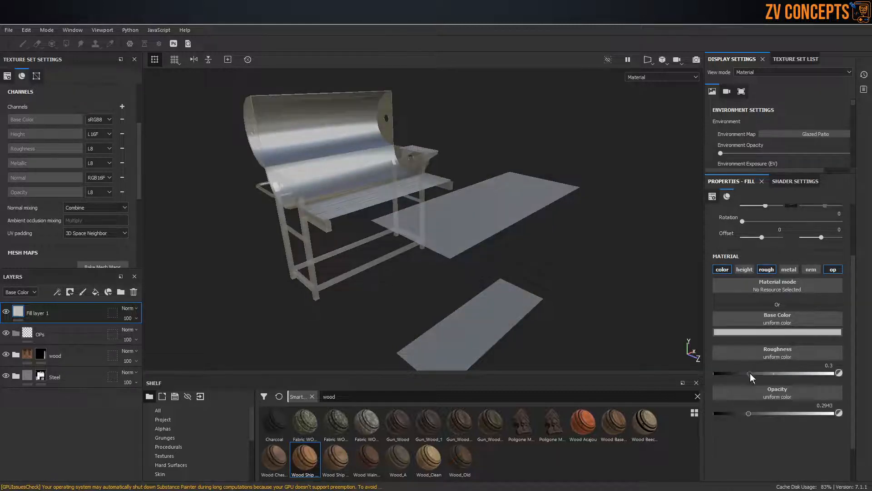
left_click_drag(751, 373, 725, 370)
left_click(789, 269)
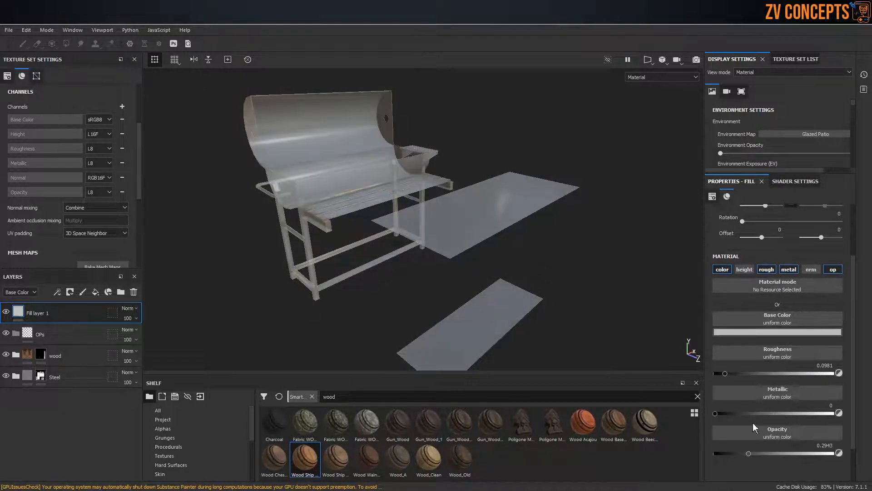
Set the fill layer's metallic value to 0.9660 and its roughness to 0.0604.
left_click_drag(719, 410, 824, 417)
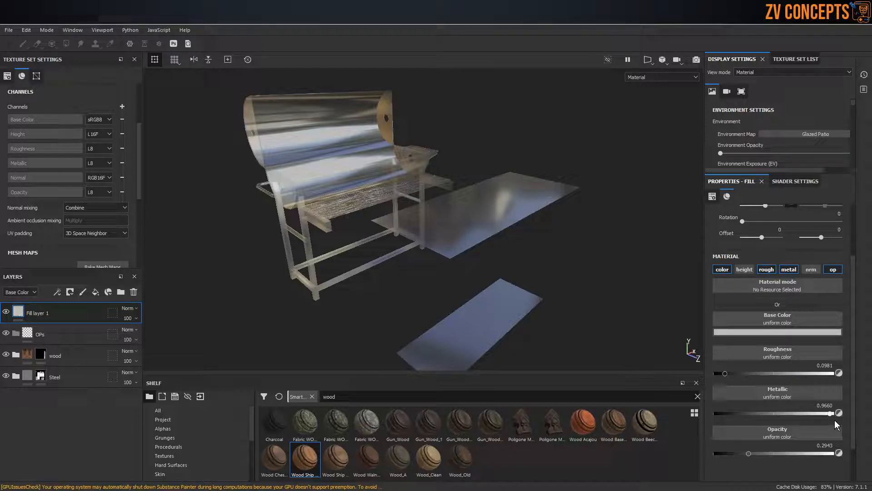
left_click_drag(727, 369, 721, 372)
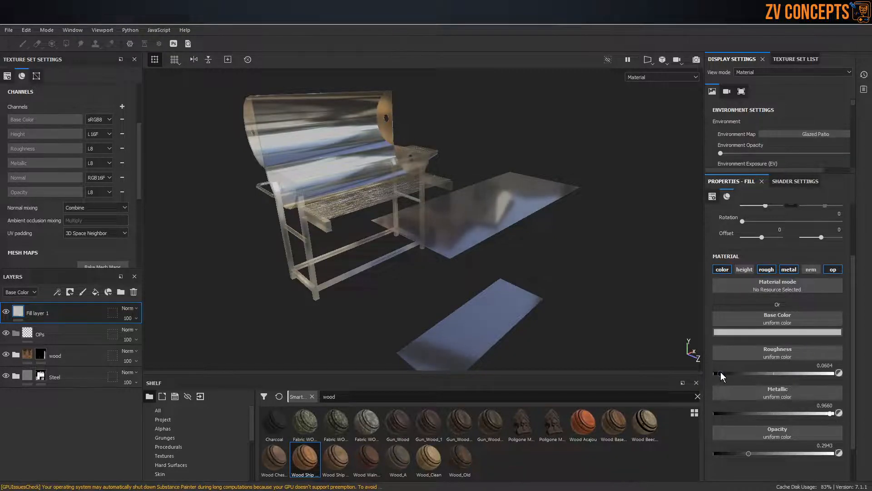
mouse_move(411, 121)
left_mouse_down("alt")
mouse_move(410, 231)
mouse_move(414, 136)
left_mouse_up("alt")
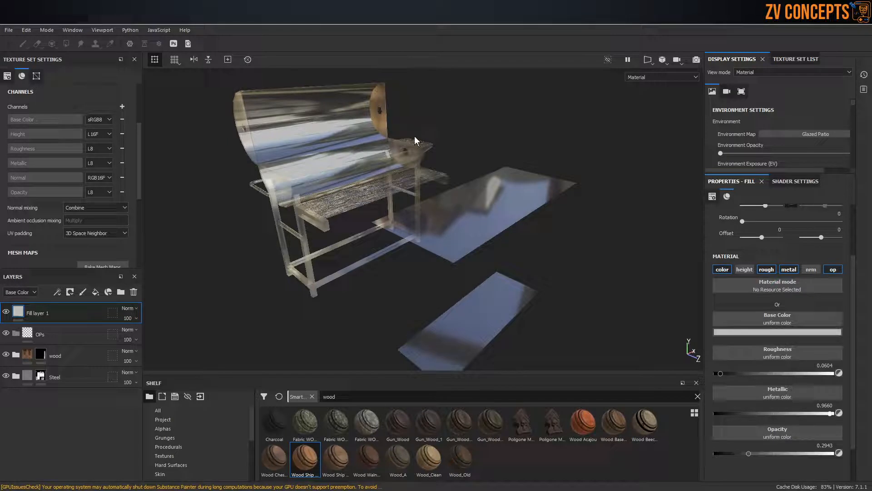
Deactivate the fill layer's roughness and metallic channels and set its opacity value to 1.
left_click(766, 270)
left_click(786, 270)
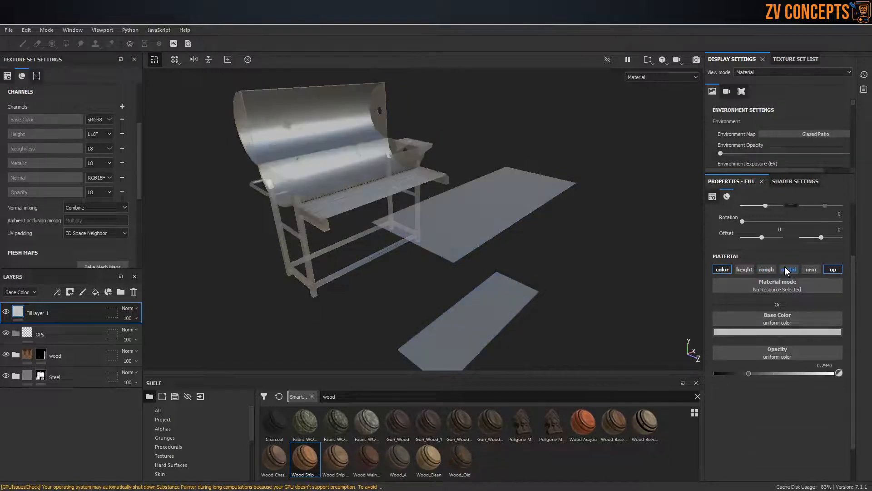
left_click_drag(745, 373, 838, 373)
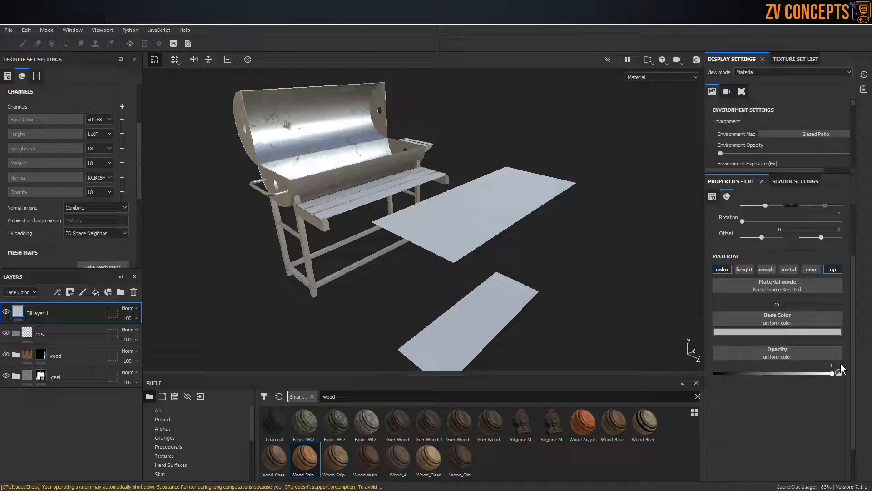
Delete the fill layer above the OPs folder and clear the wood search from the shelf.
left_click(136, 291)
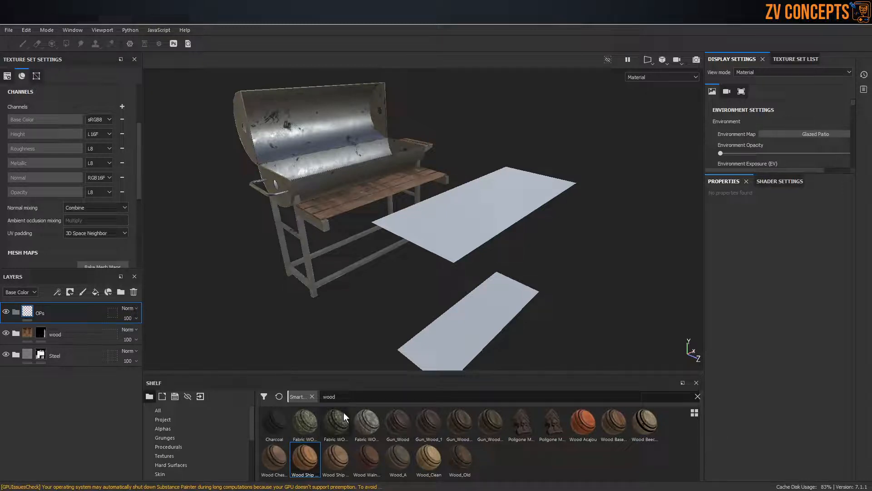
left_click(697, 397)
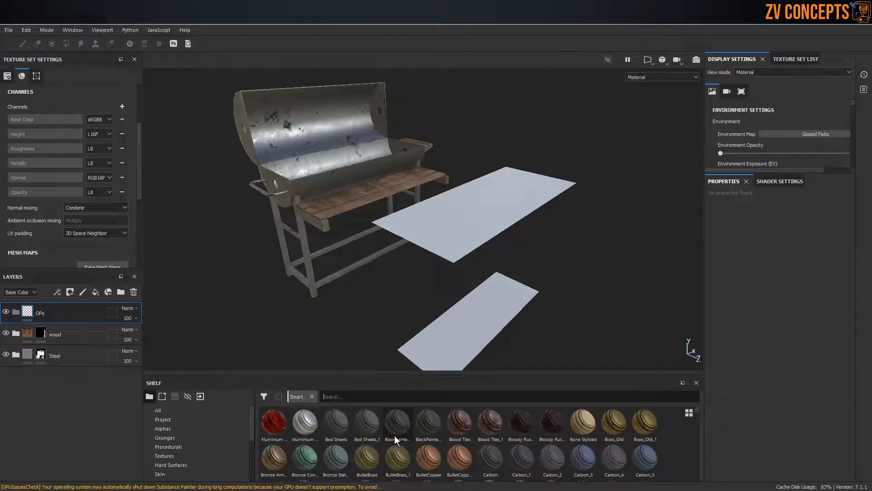
scroll(394, 435, "down", 3)
scroll(394, 435, "up", 3)
Duplicate the Iron Forged Old folder from the Steel folder and move the copy into the OPs folder.
left_click(16, 354)
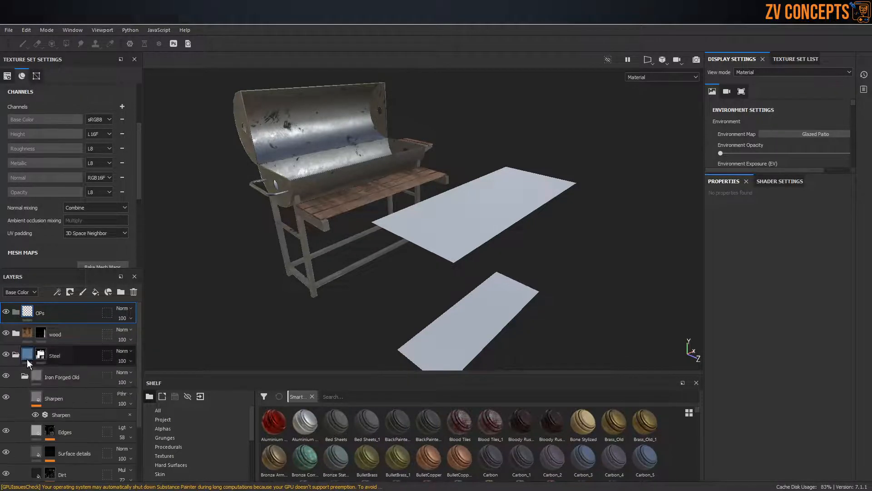
left_click(25, 377)
left_click(67, 376)
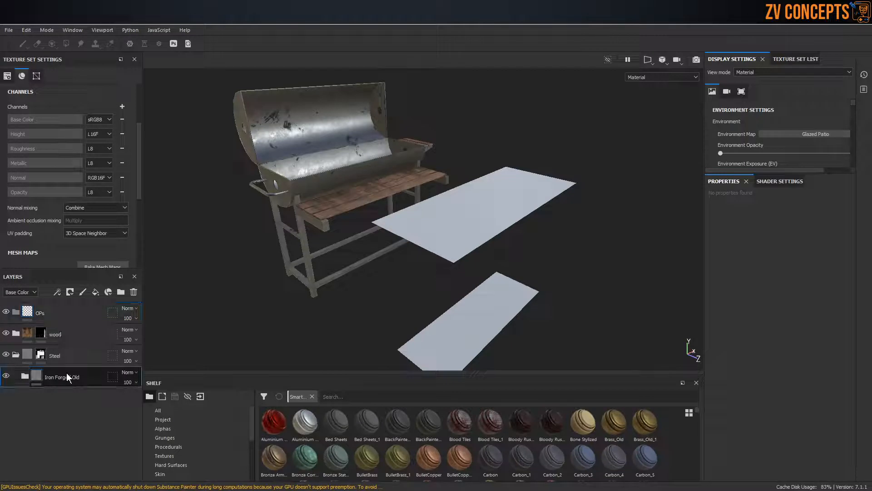
key("ctrl+d")
left_click_drag(81, 378, 68, 312)
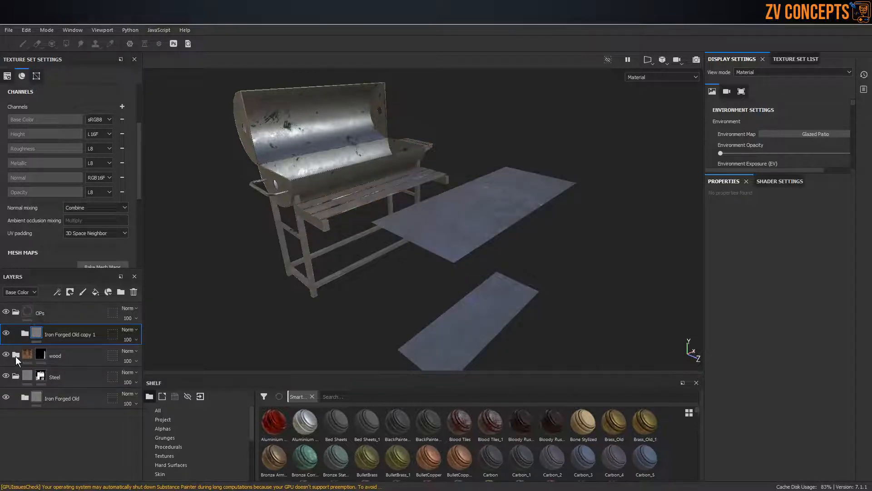
Collapse the Steel folder and hide both the Steel and wood folders.
left_click(16, 376)
left_click(6, 376)
left_click(6, 354)
left_click_drag(493, 248, 473, 260, "alt")
right_click_drag(473, 260, 540, 248, "alt")
left_click_drag(540, 247, 506, 251, "alt")
right_click_drag(505, 250, 477, 257, "alt")
left_click_drag(477, 257, 493, 254, "alt")
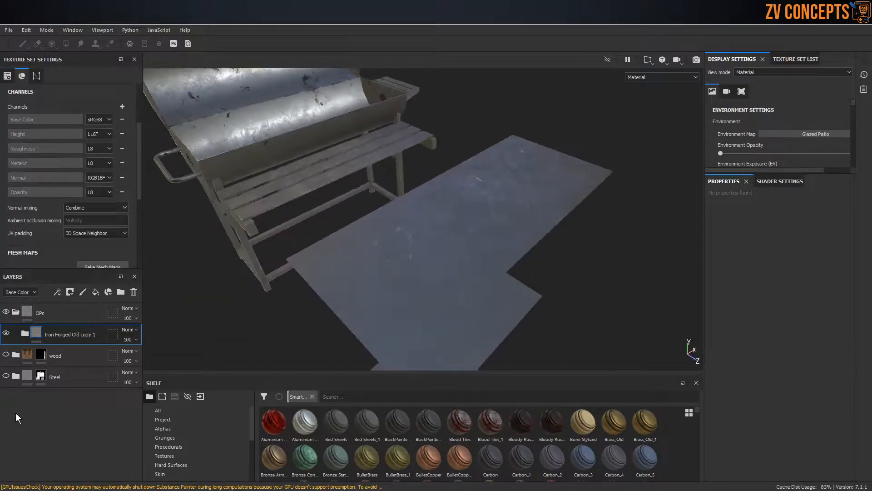
Add a black mask to the OPs folder and fill the two flat panels into it by mesh.
left_click(59, 312)
left_click(70, 293)
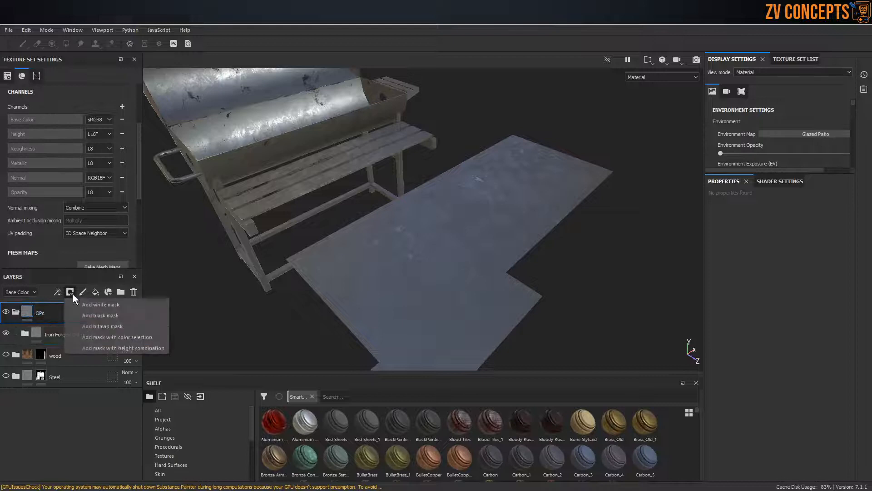
left_click(102, 315)
left_click(441, 258)
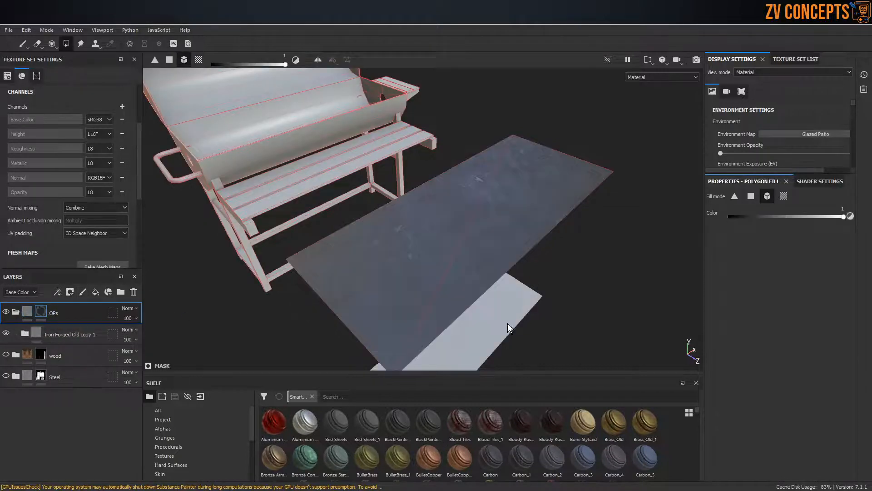
left_click(507, 326)
left_click_drag(554, 334, 503, 282, "alt")
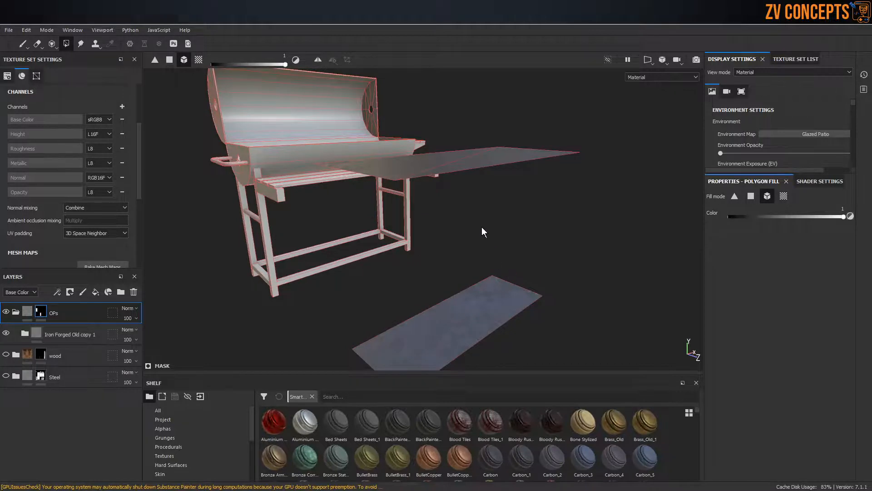
left_click_drag(490, 244, 495, 252, "alt")
Add a fill layer above the copied Iron Forged Old folder with only the opacity channel active, and set its opacity to 0.
left_click(63, 333)
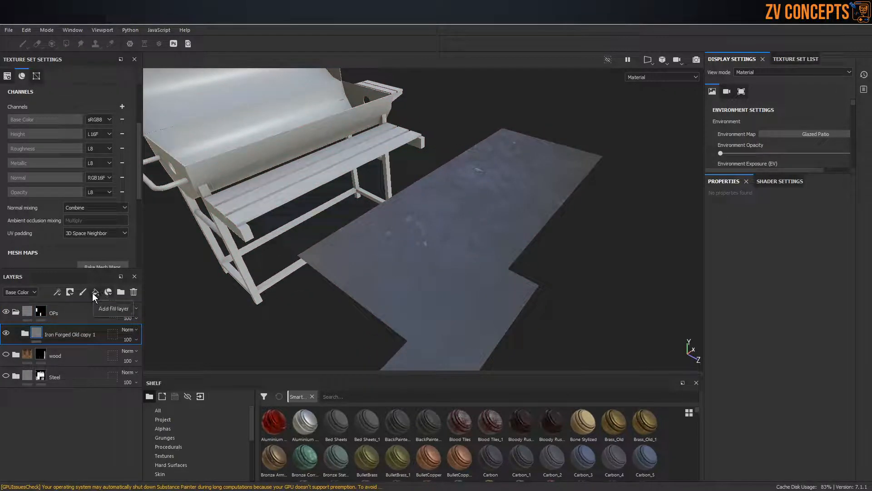
left_click(93, 294)
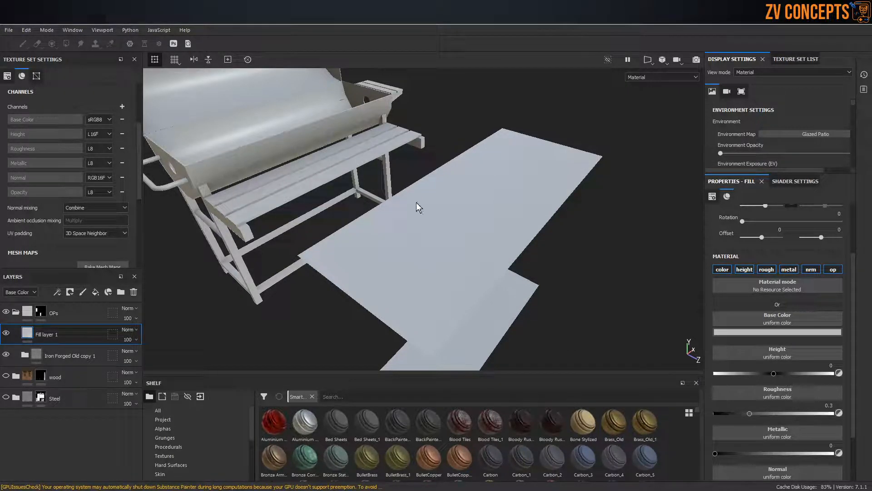
left_click(724, 270)
left_click(744, 270)
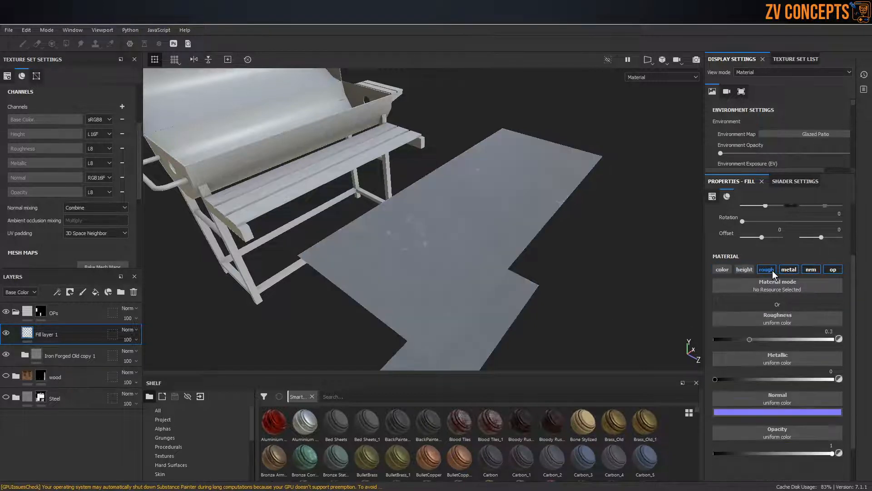
left_click(767, 270)
left_click(792, 271)
left_click(811, 270)
left_click(833, 270)
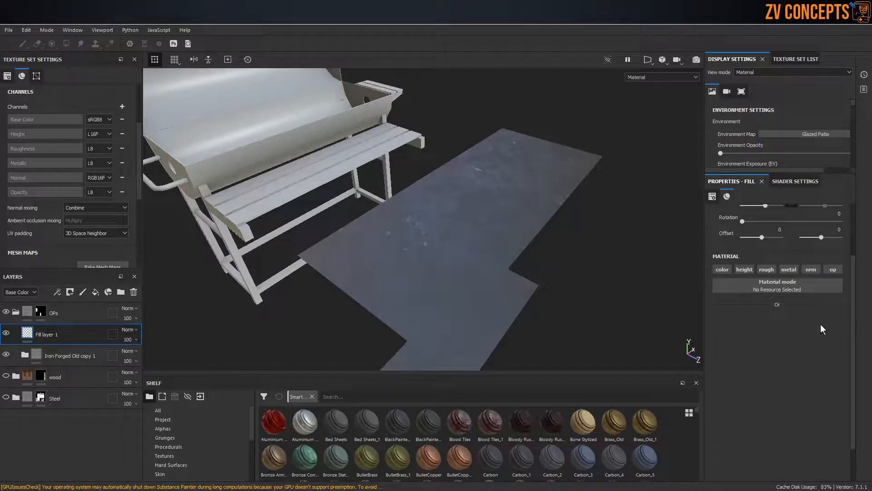
left_click(833, 270)
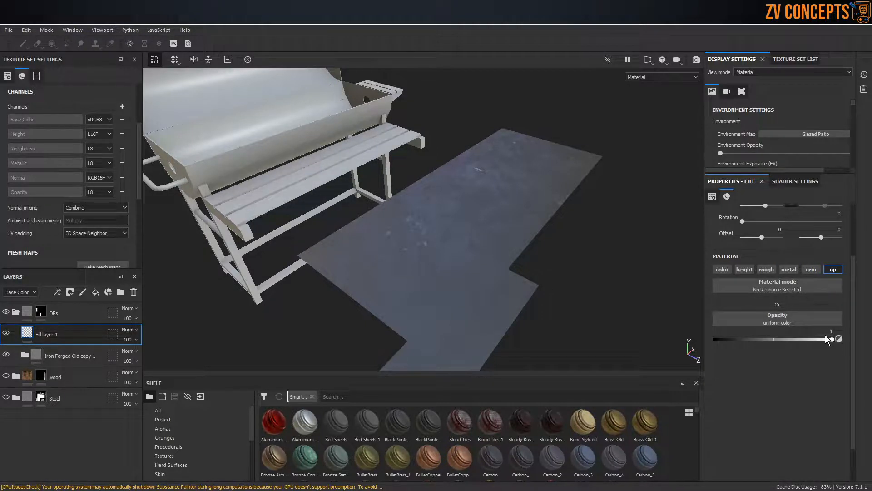
left_click_drag(802, 342, 705, 333)
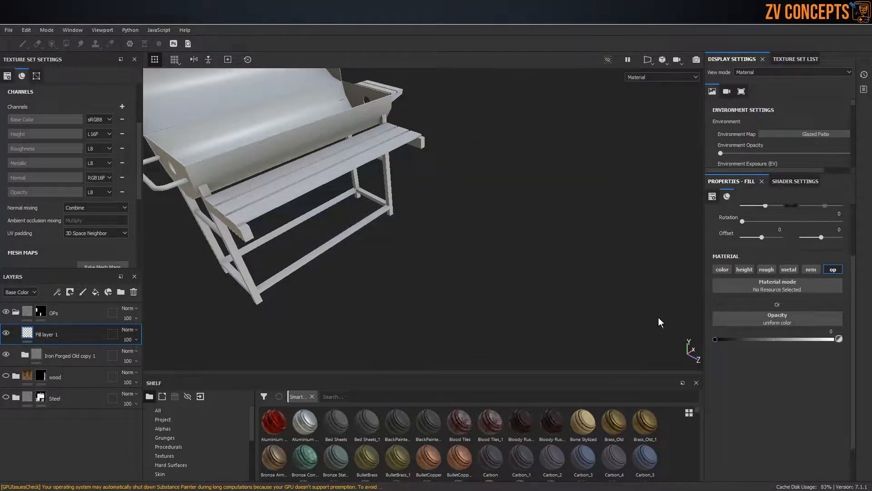
left_click_drag(463, 261, 369, 239, "alt")
right_click_drag(369, 240, 372, 250, "alt")
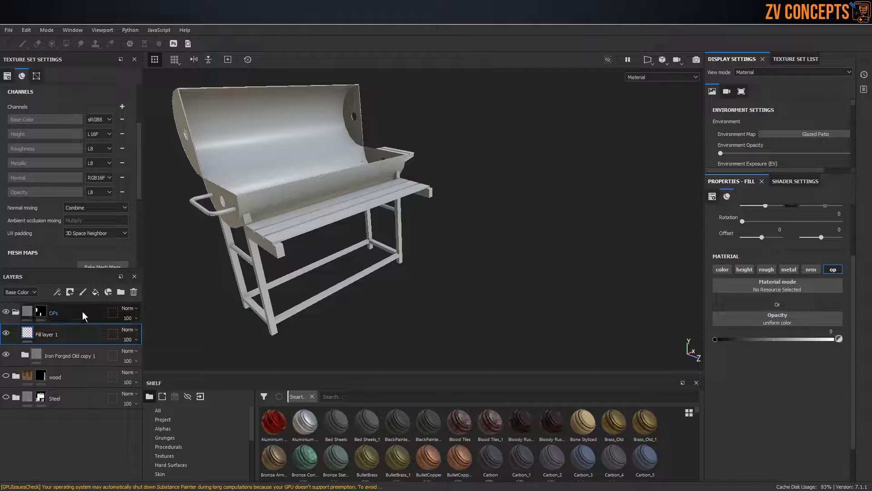
Add a black mask to the fill layer with a fill effect that uses the Bricks 01 procedural as its grayscale.
left_click(70, 292)
left_click(93, 313)
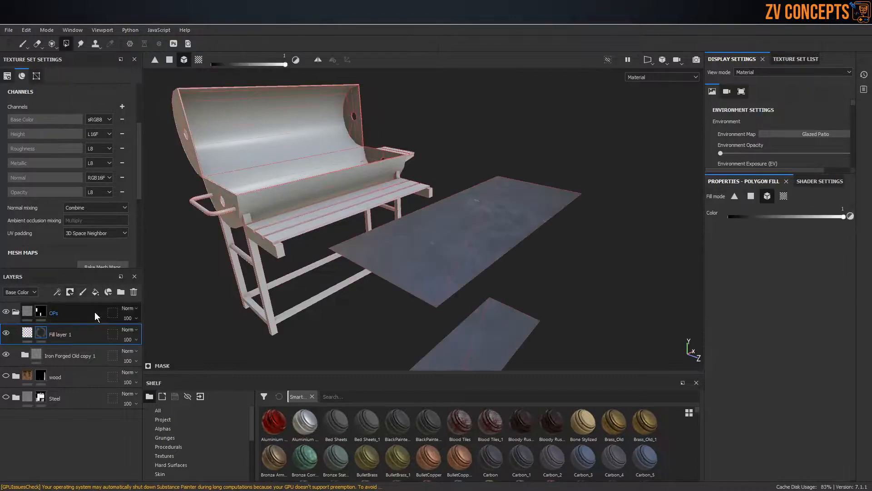
left_click(57, 292)
left_click(71, 326)
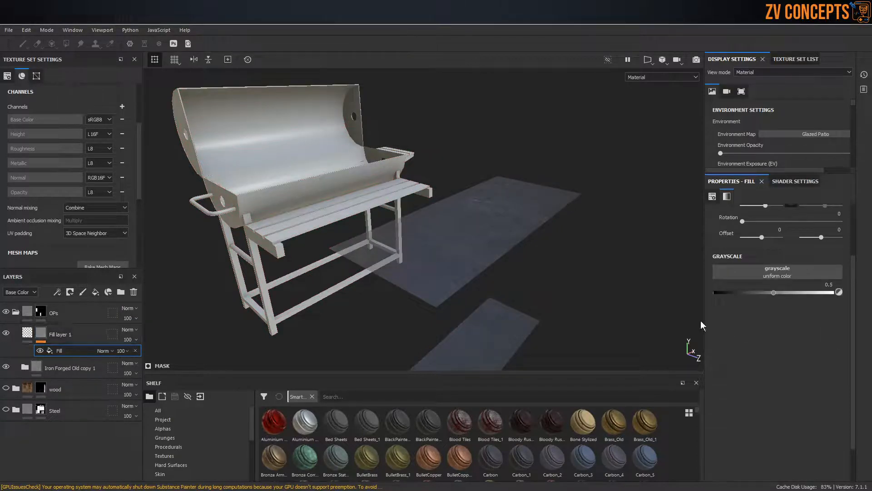
left_click(817, 272)
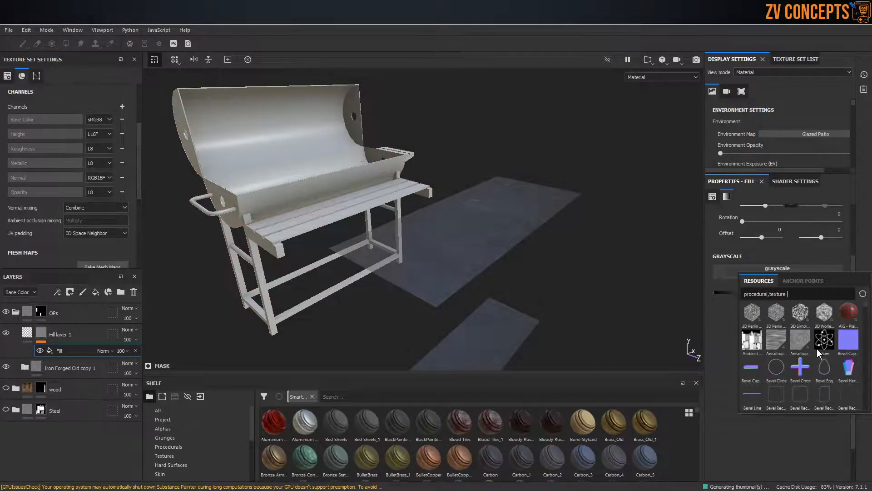
scroll(818, 352, "down", 2)
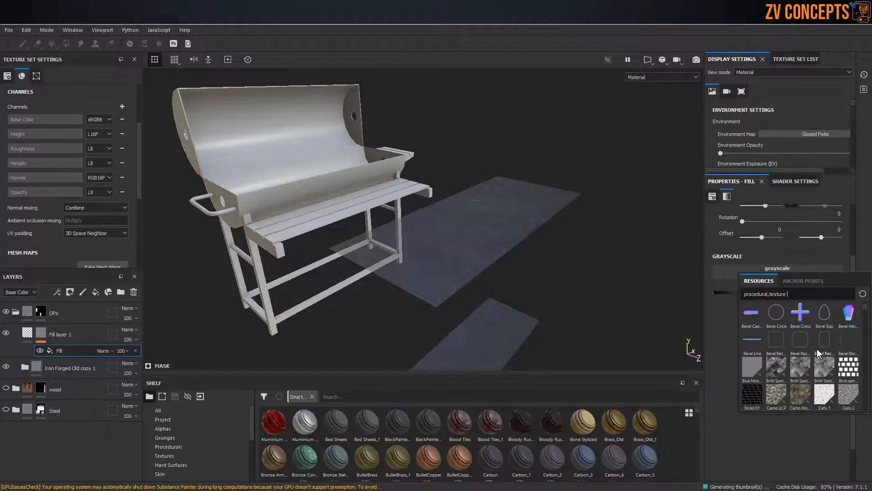
left_click(754, 388)
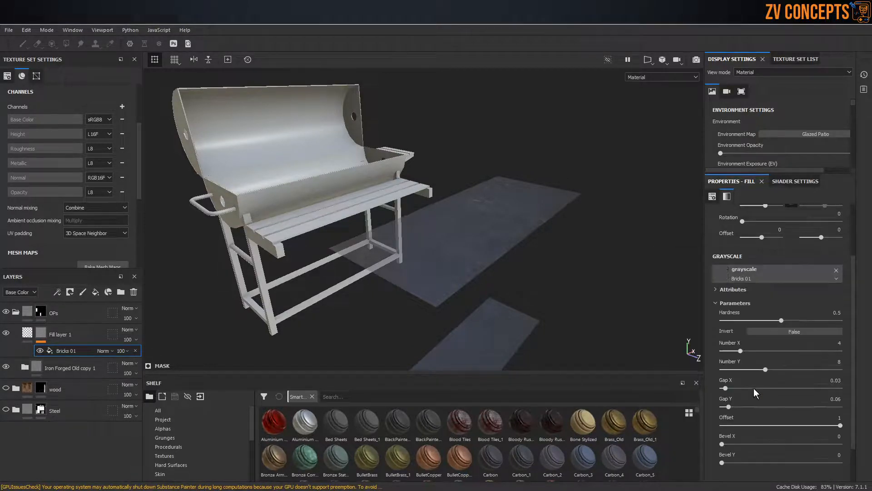
Set the UV scale of the Bricks 01 mask fill to 6.
scroll(775, 240, "up", 1)
scroll(774, 239, "up", 1)
left_click(779, 234)
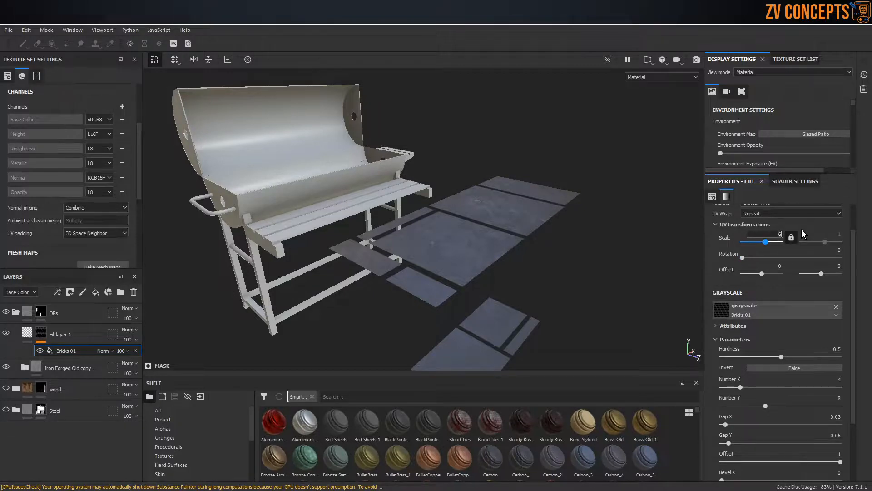
type("6")
key("Return")
left_click_drag(554, 188, 566, 234, "alt")
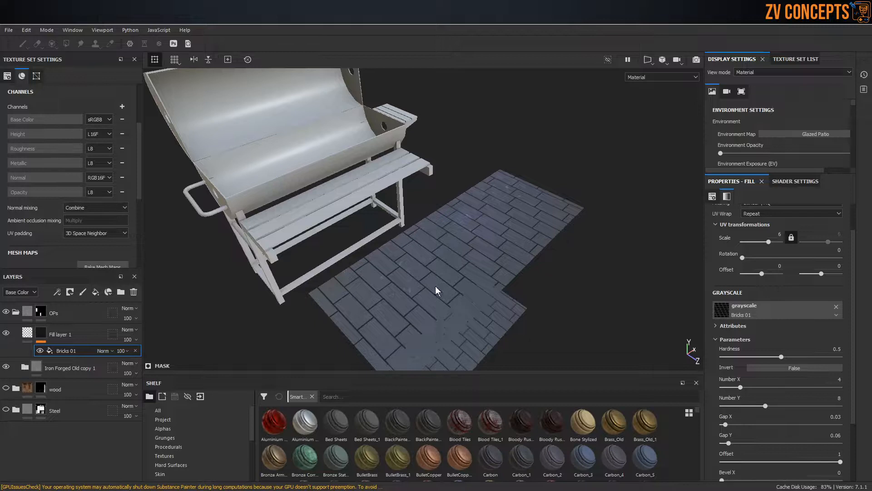
left_click_drag(435, 286, 400, 288, "alt")
scroll(400, 288, "up", 5)
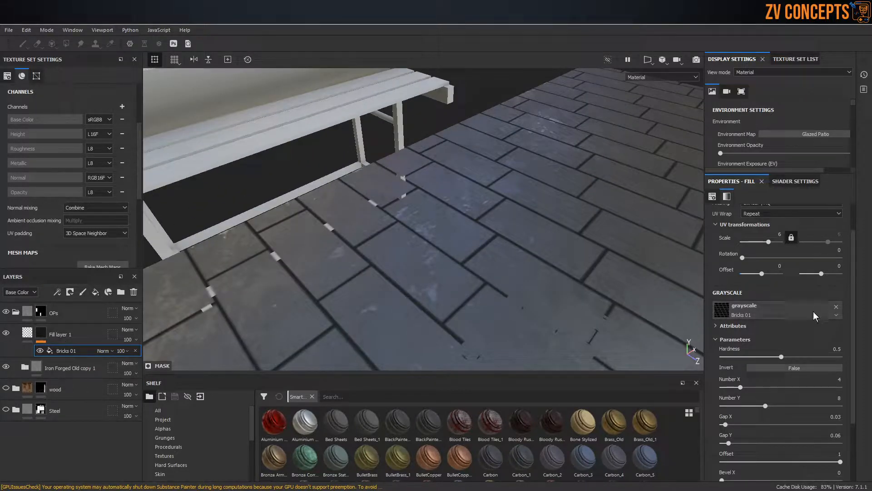
left_click(787, 310)
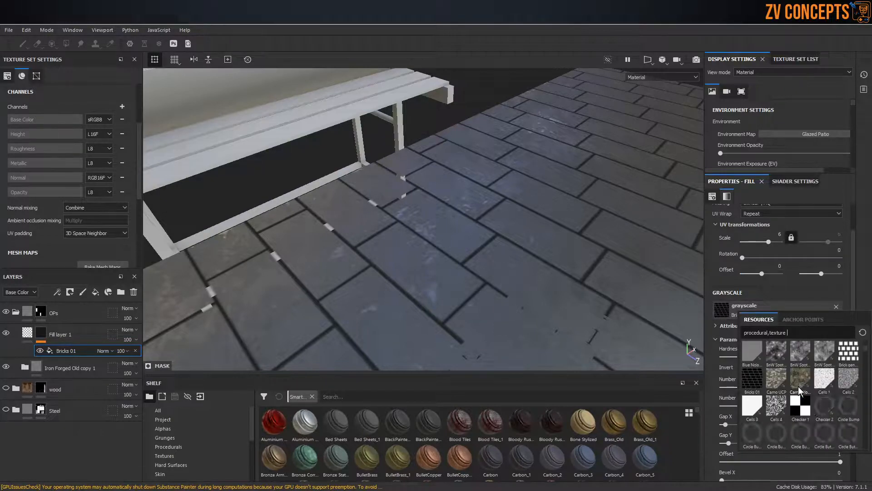
key("Escape")
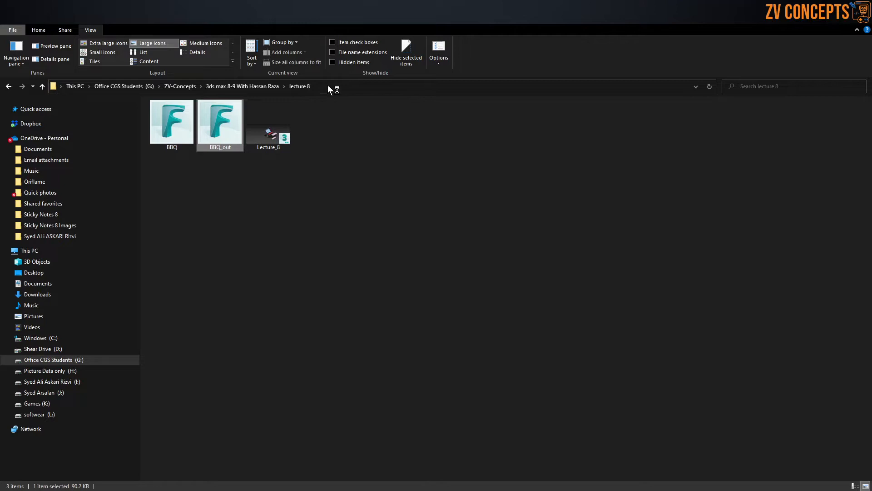
Switch to File Explorer and copy the path of the lecture 8 folder.
left_click(331, 85)
right_click(331, 85)
left_click(352, 113)
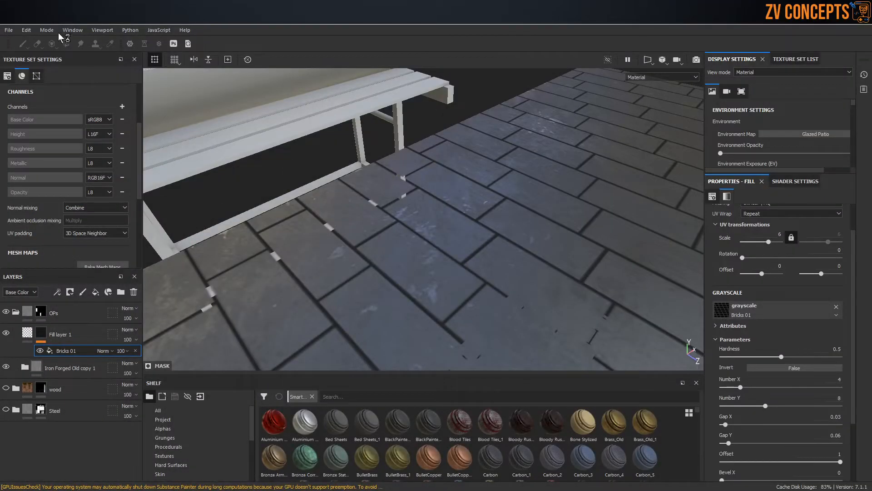